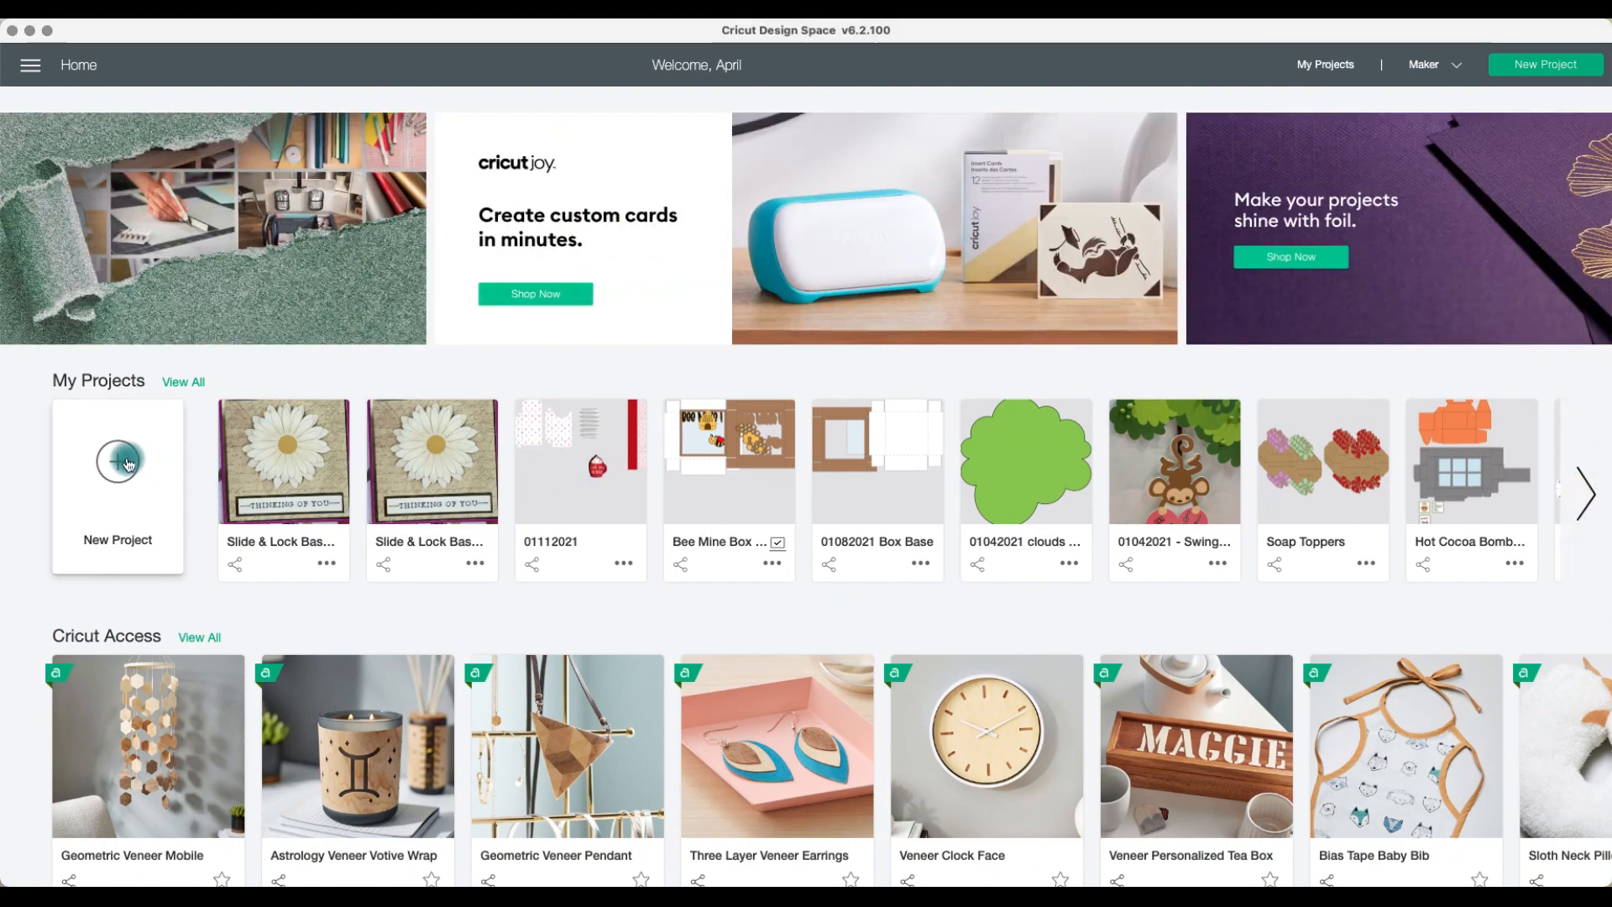
Step: Create a new project and search the image library for mickey
left_click(119, 464)
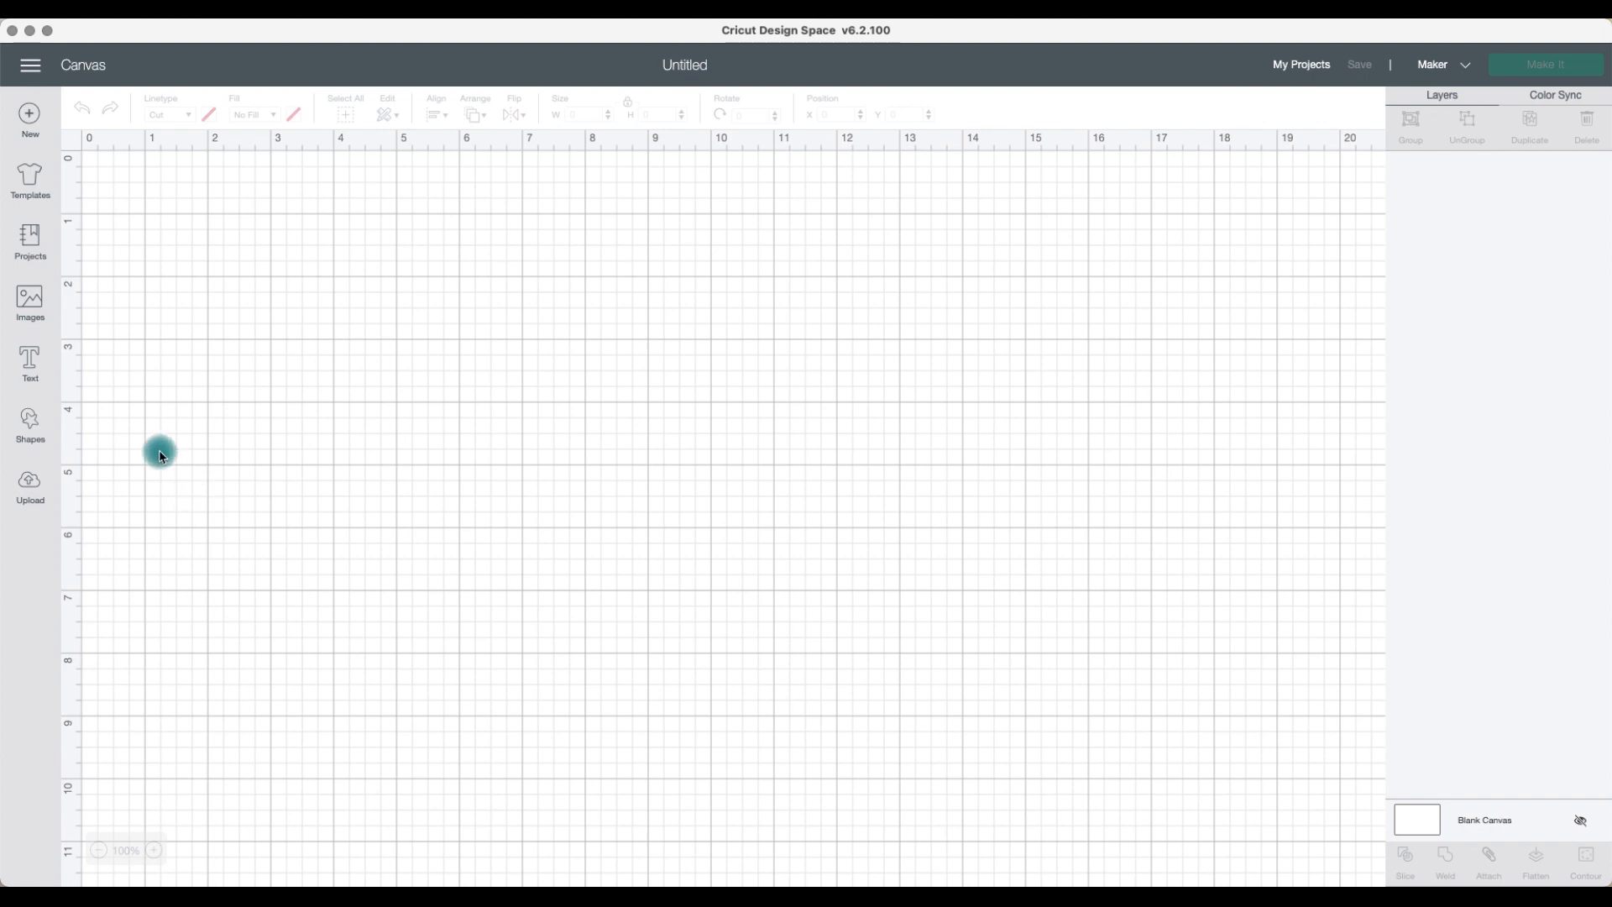
left_click(28, 304)
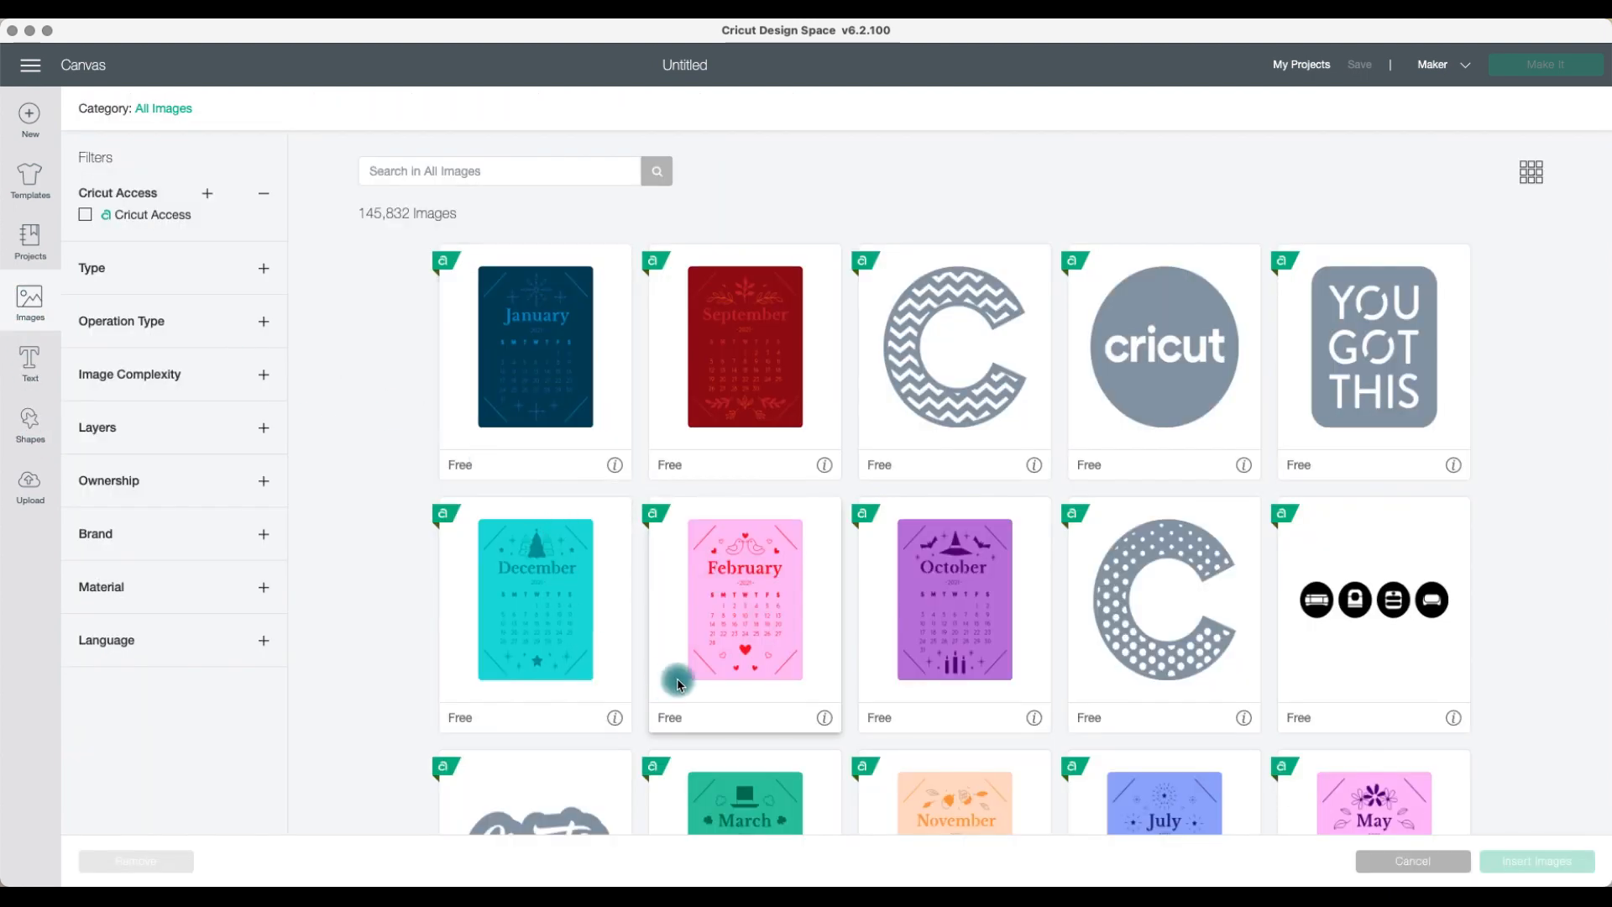
scroll(534, 628, "down", 5)
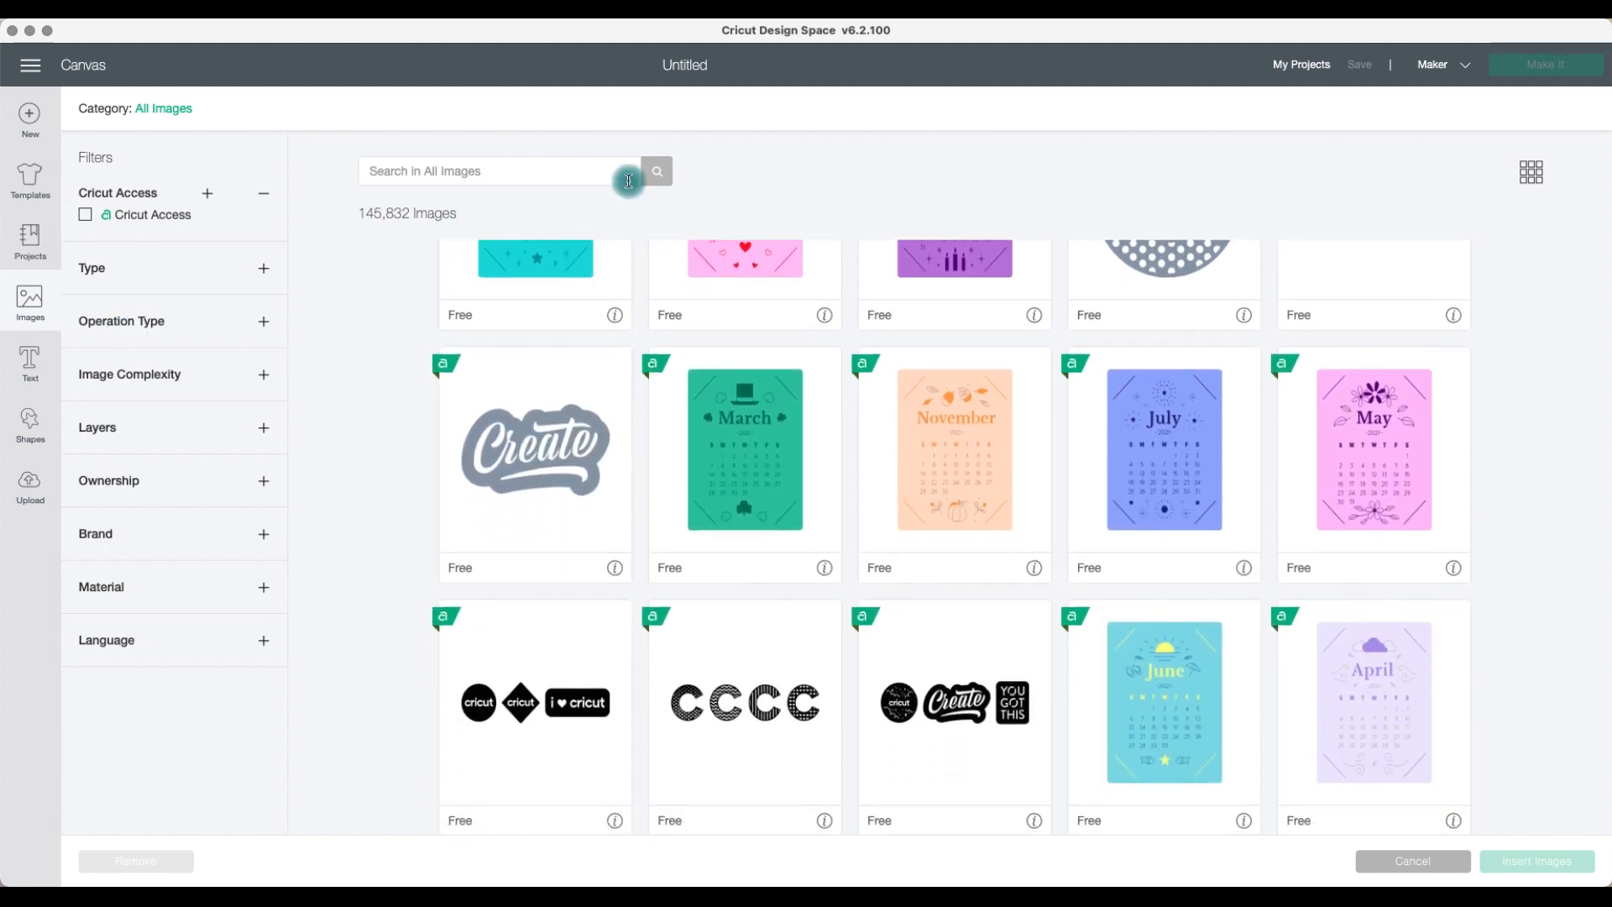
left_click(493, 179)
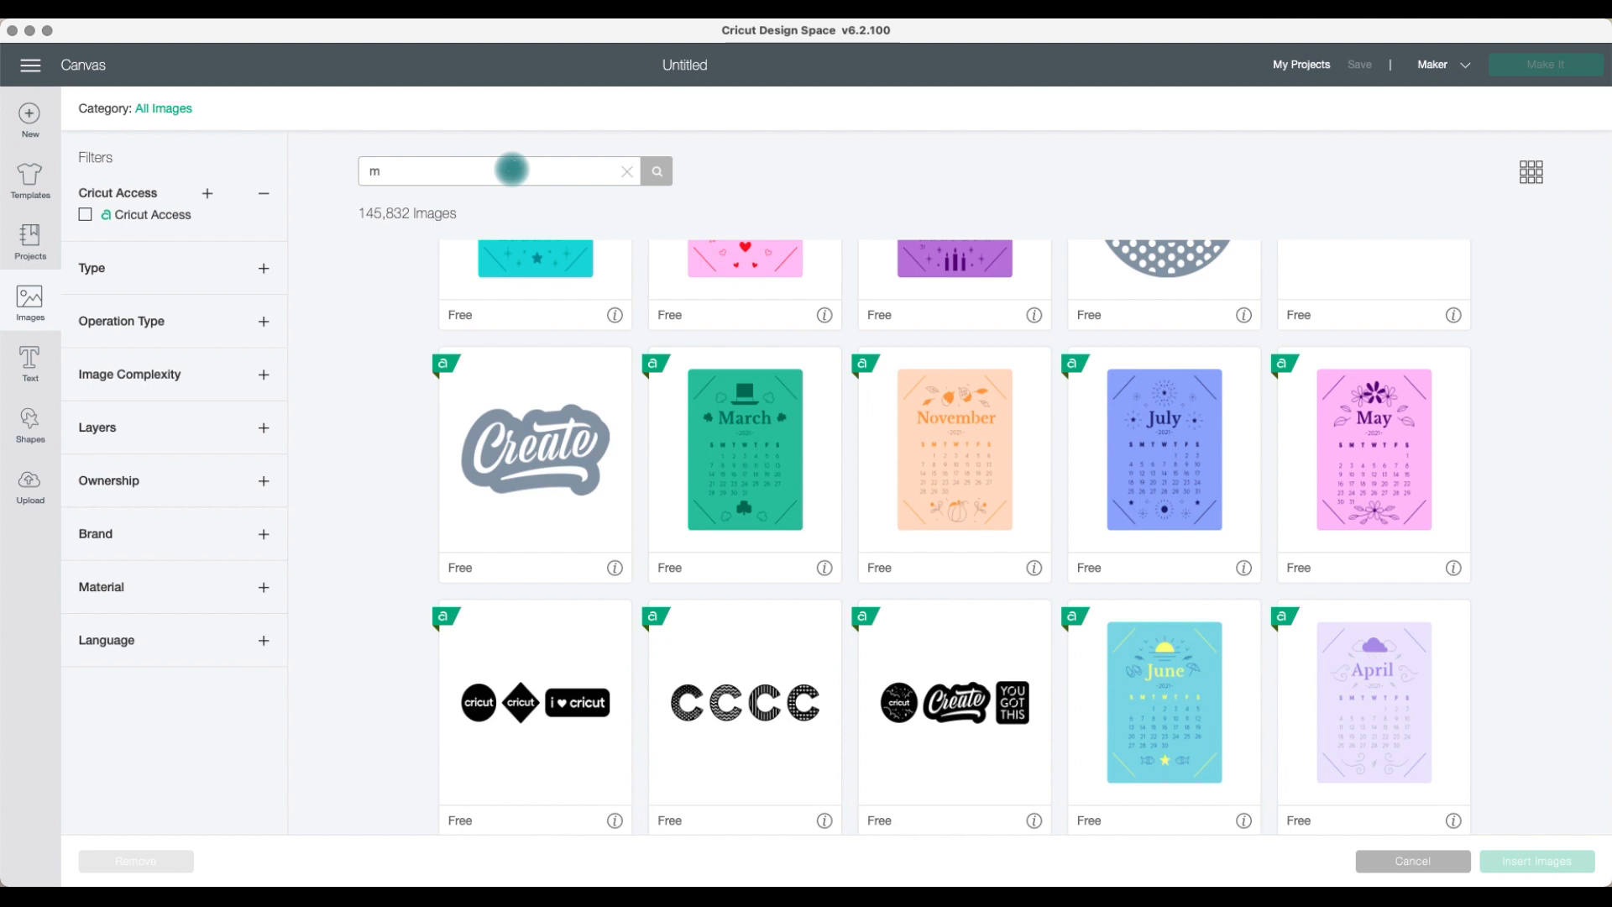
key("Return")
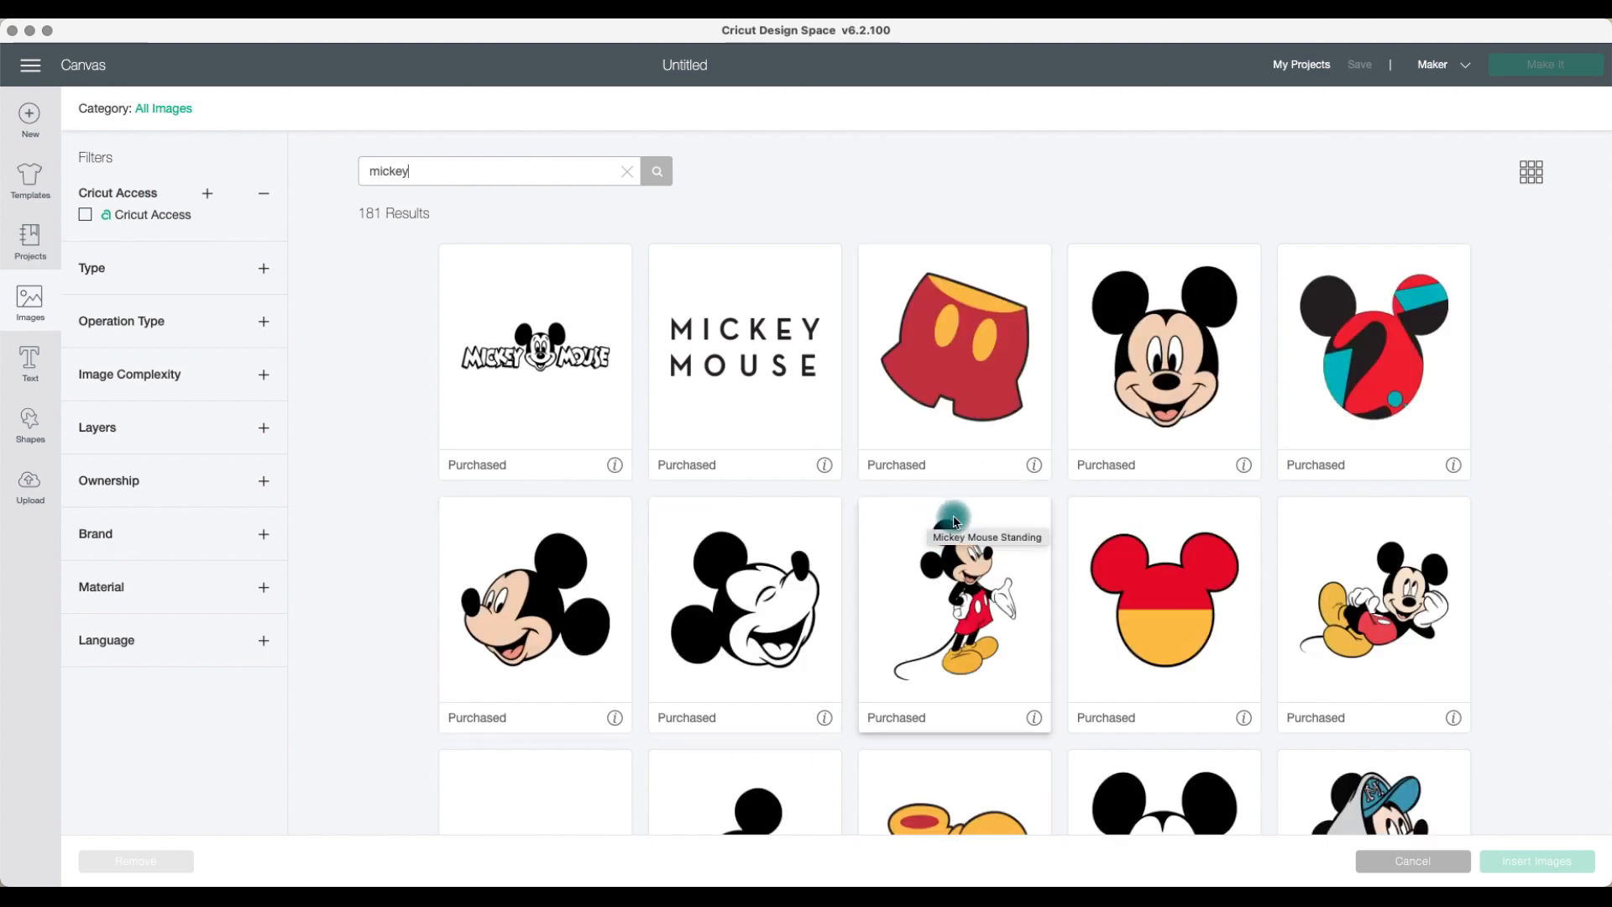
Step: Select the standing Mickey and the hoodie Mickey images from the search results
scroll(968, 521, "down", 1)
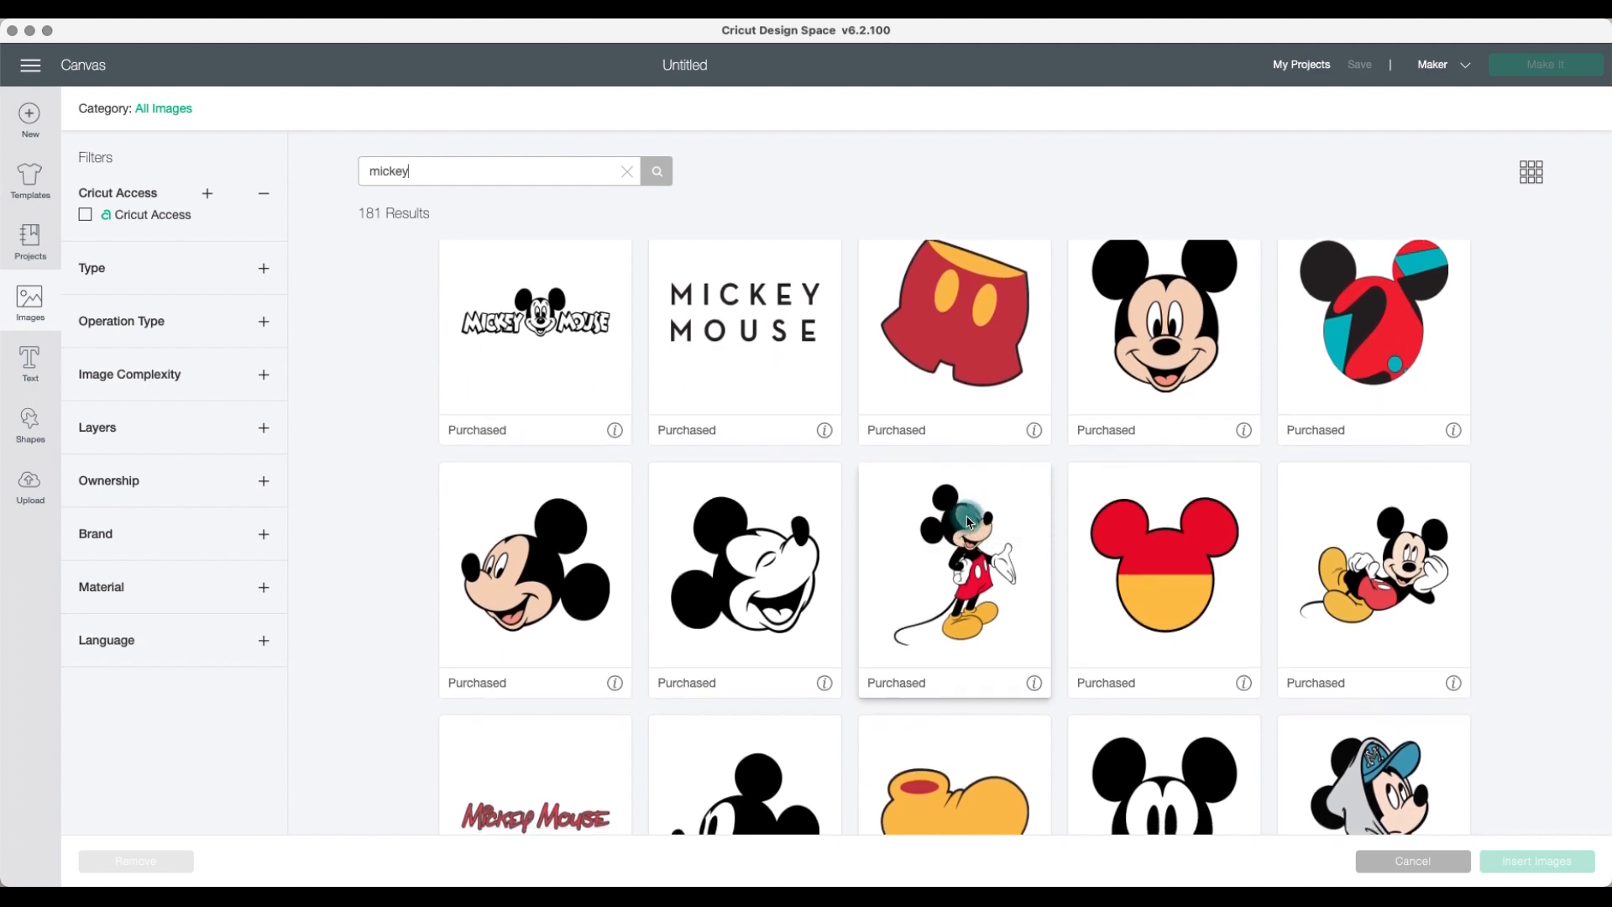
scroll(969, 521, "down", 3)
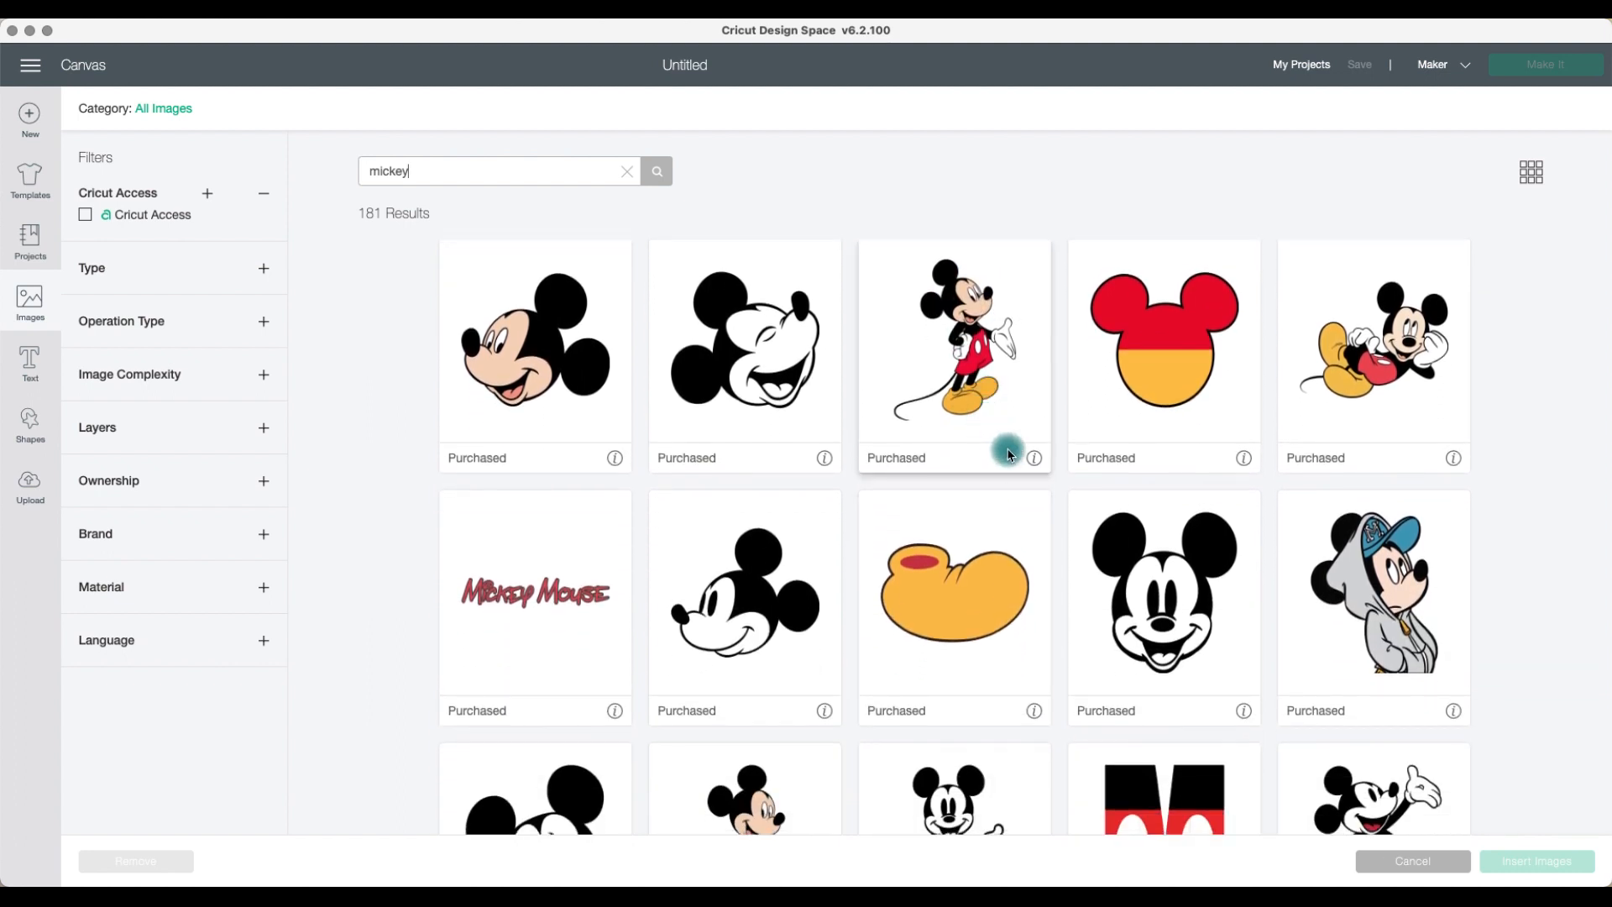
left_click(1032, 460)
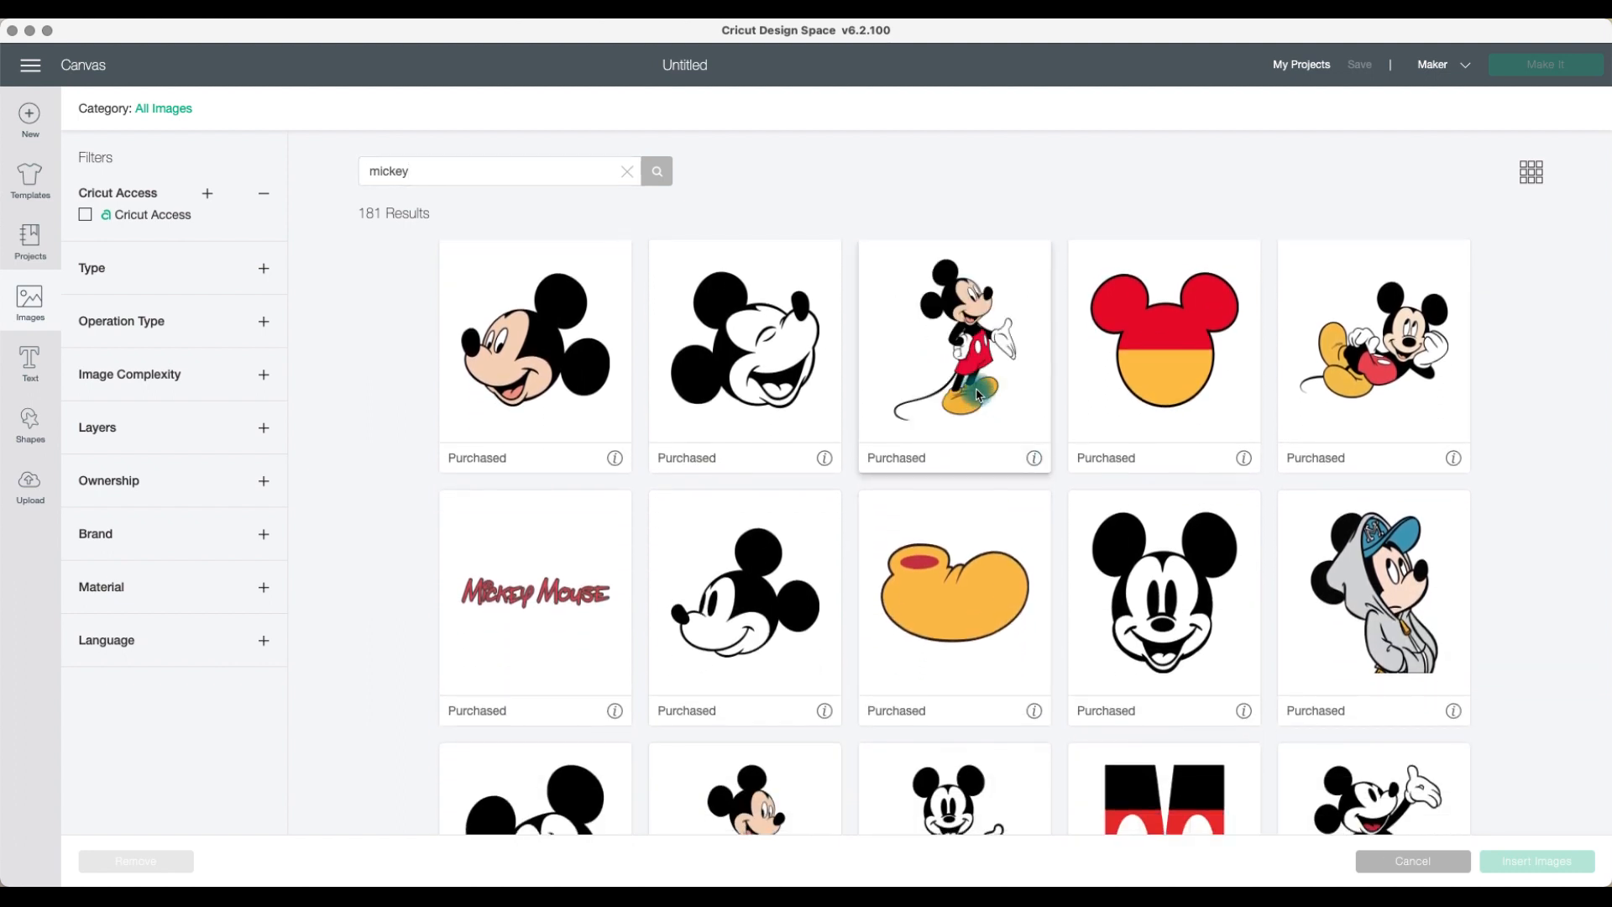
left_click(977, 391)
scroll(1032, 592, "down", 1)
left_click(1352, 579)
Step: Add the Mickey and Minnie image to the selection
scroll(1150, 688, "down", 2)
scroll(1151, 689, "down", 4)
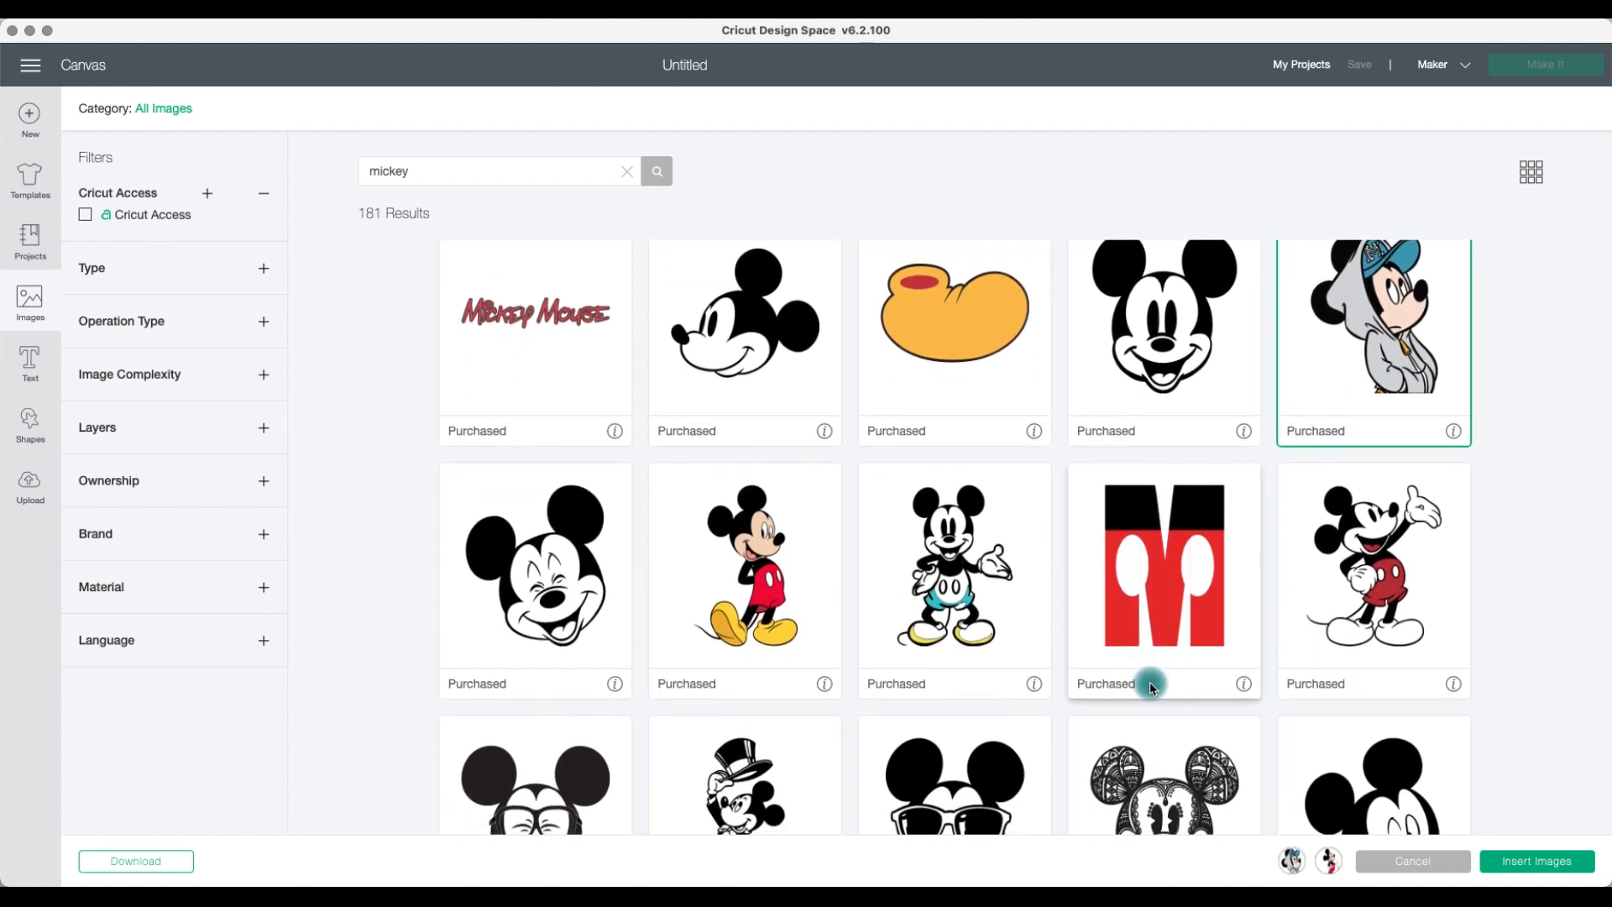
scroll(1150, 686, "down", 2)
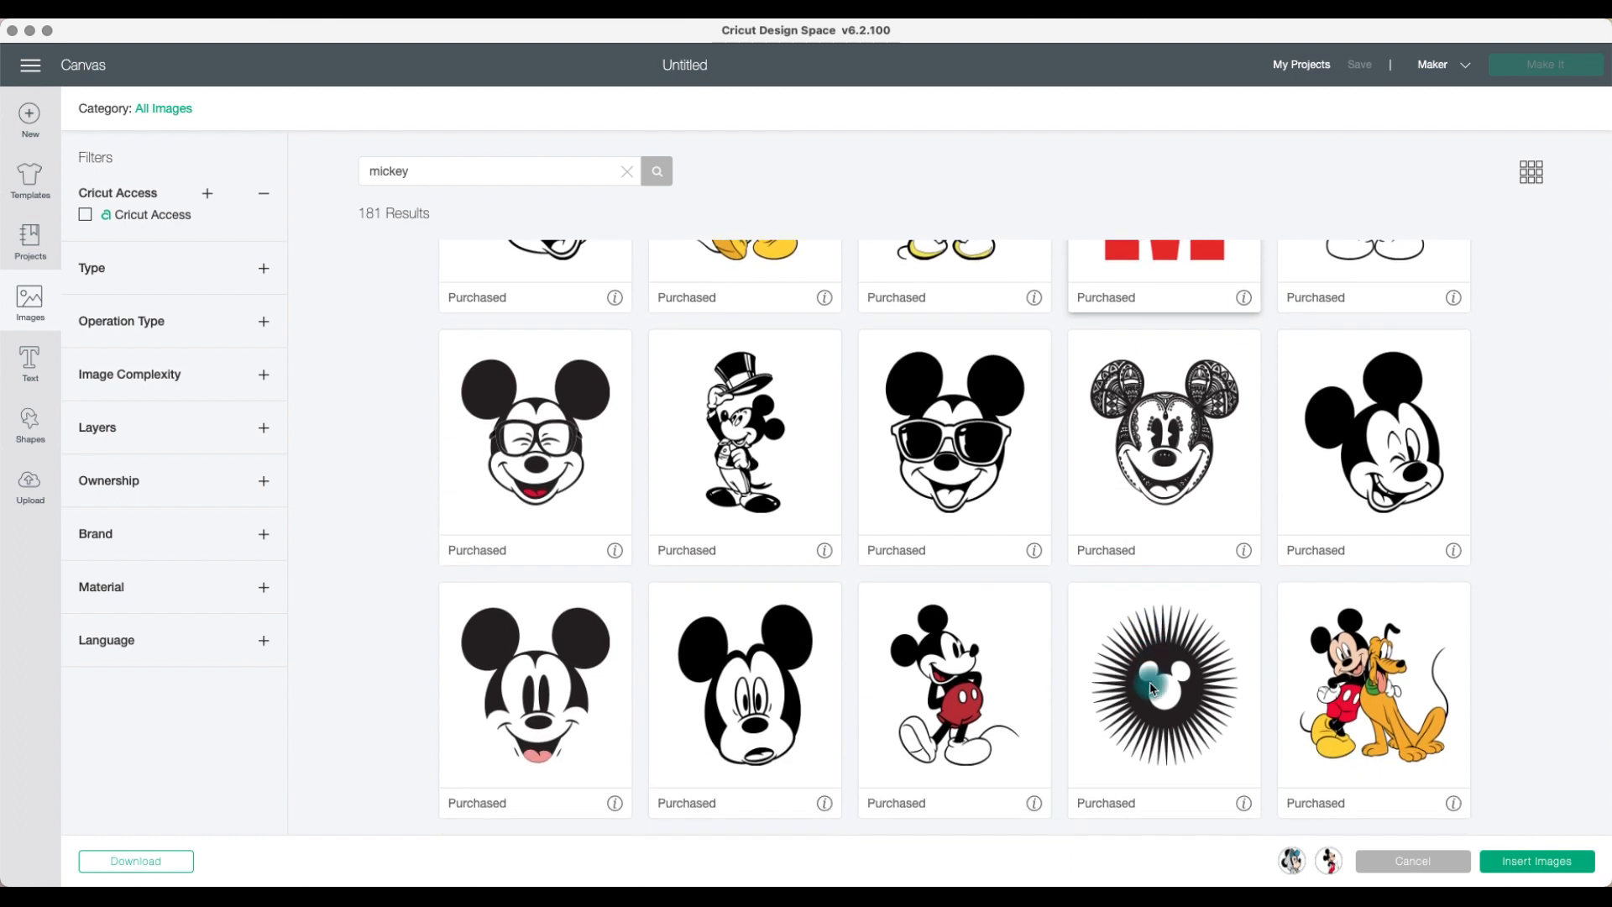
scroll(1151, 684, "down", 2)
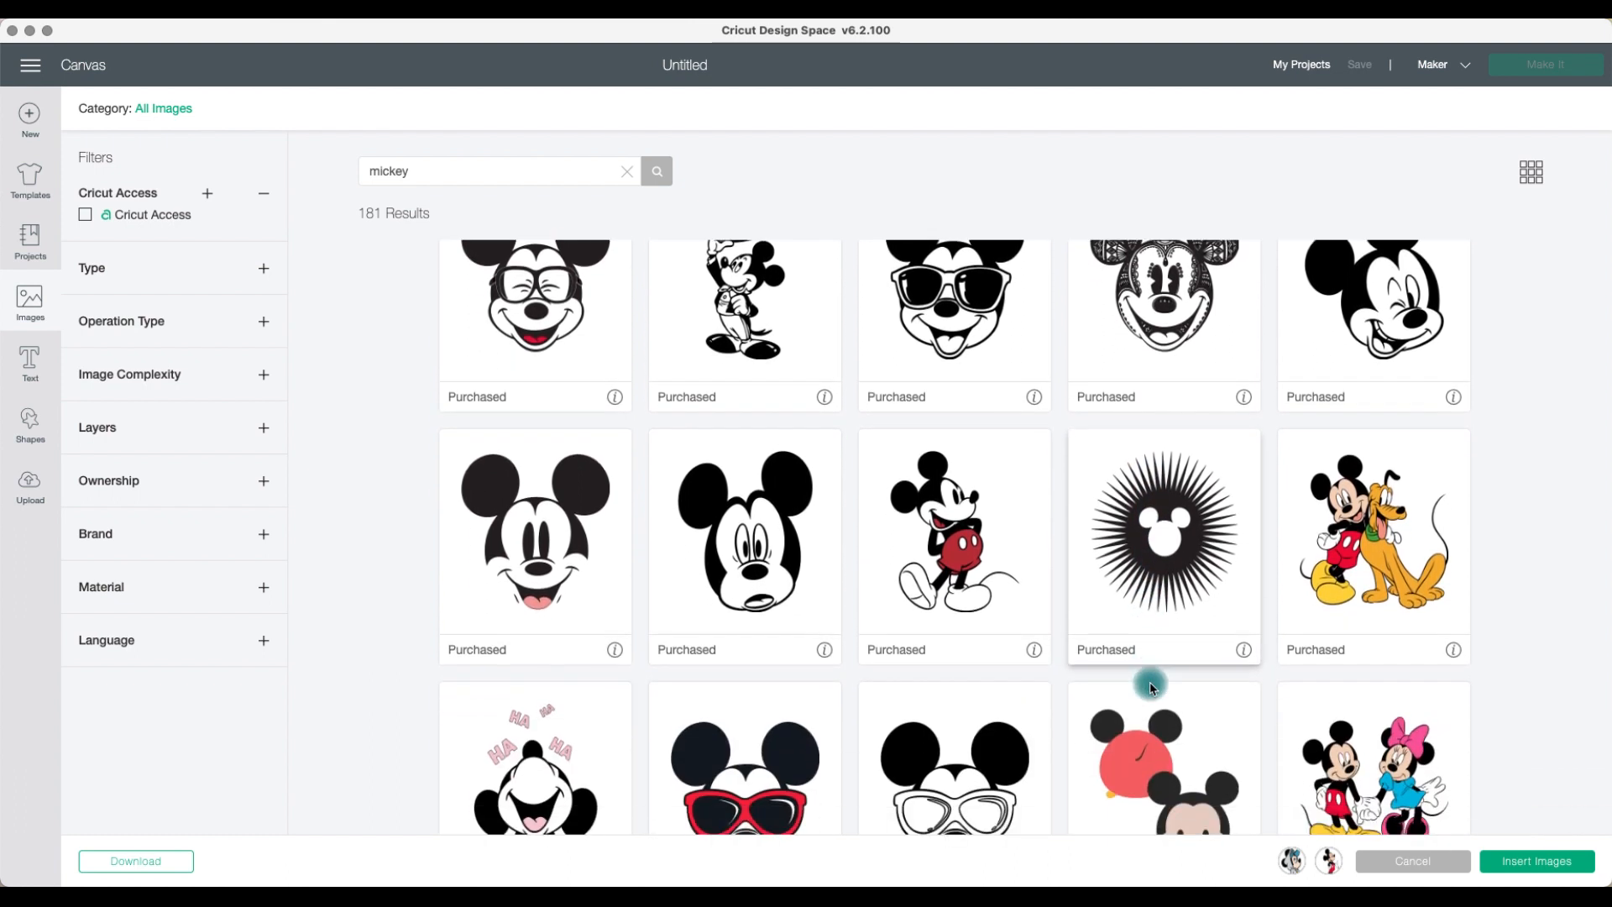
left_click(1359, 739)
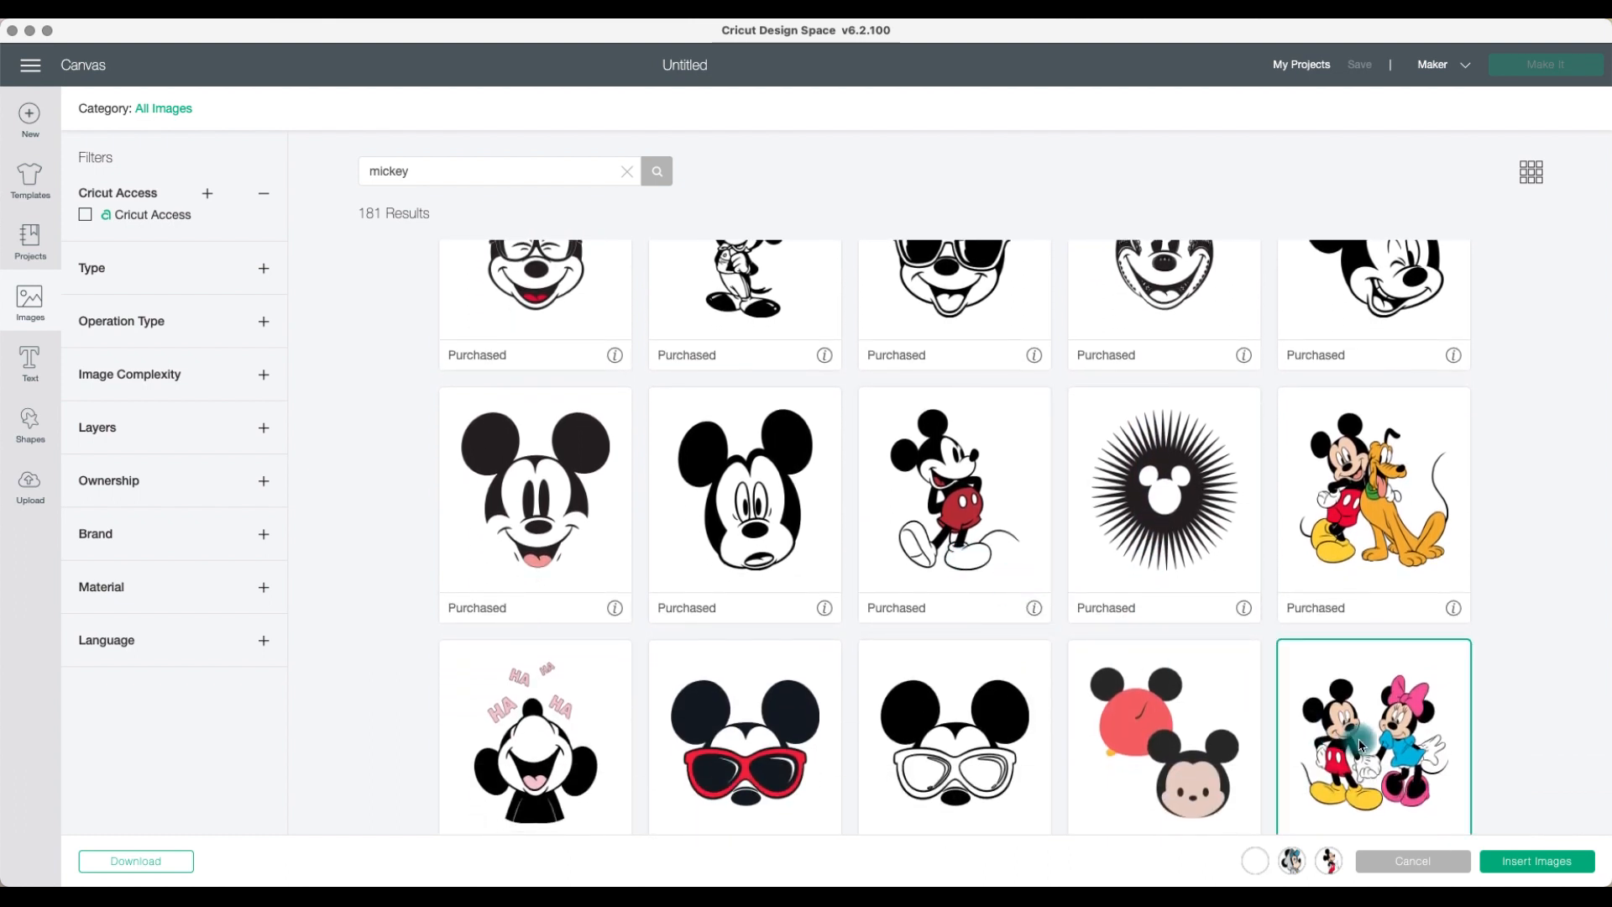
Step: Select the smiling Mickey face image and insert all selected images onto the canvas
scroll(1309, 732, "down", 1)
scroll(1310, 732, "down", 3)
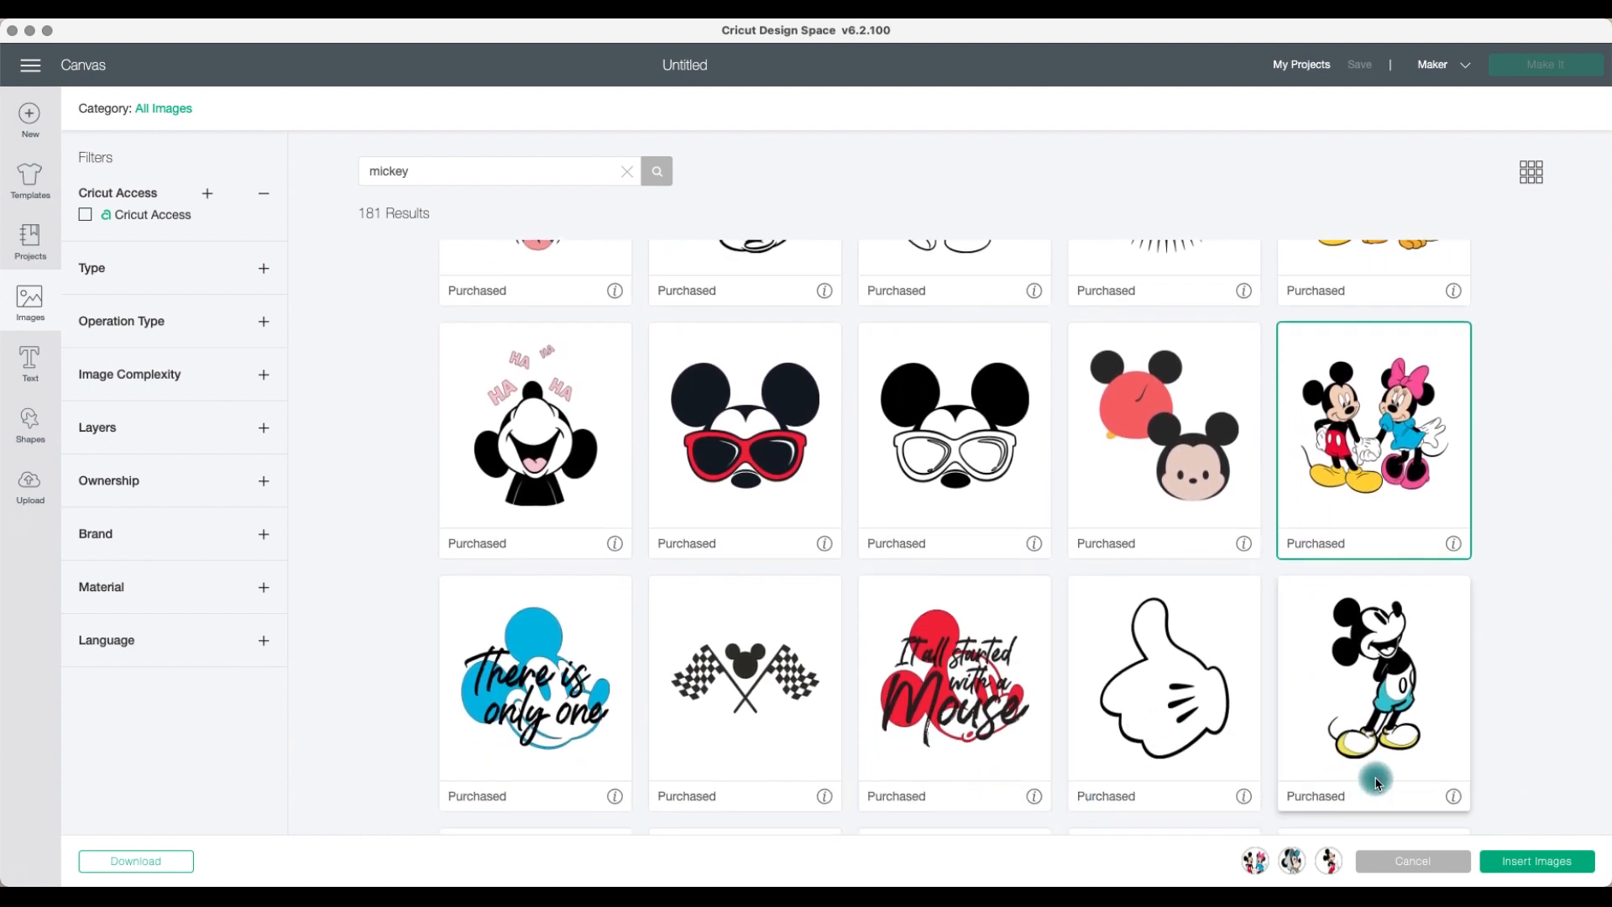
scroll(467, 579, "up", 6)
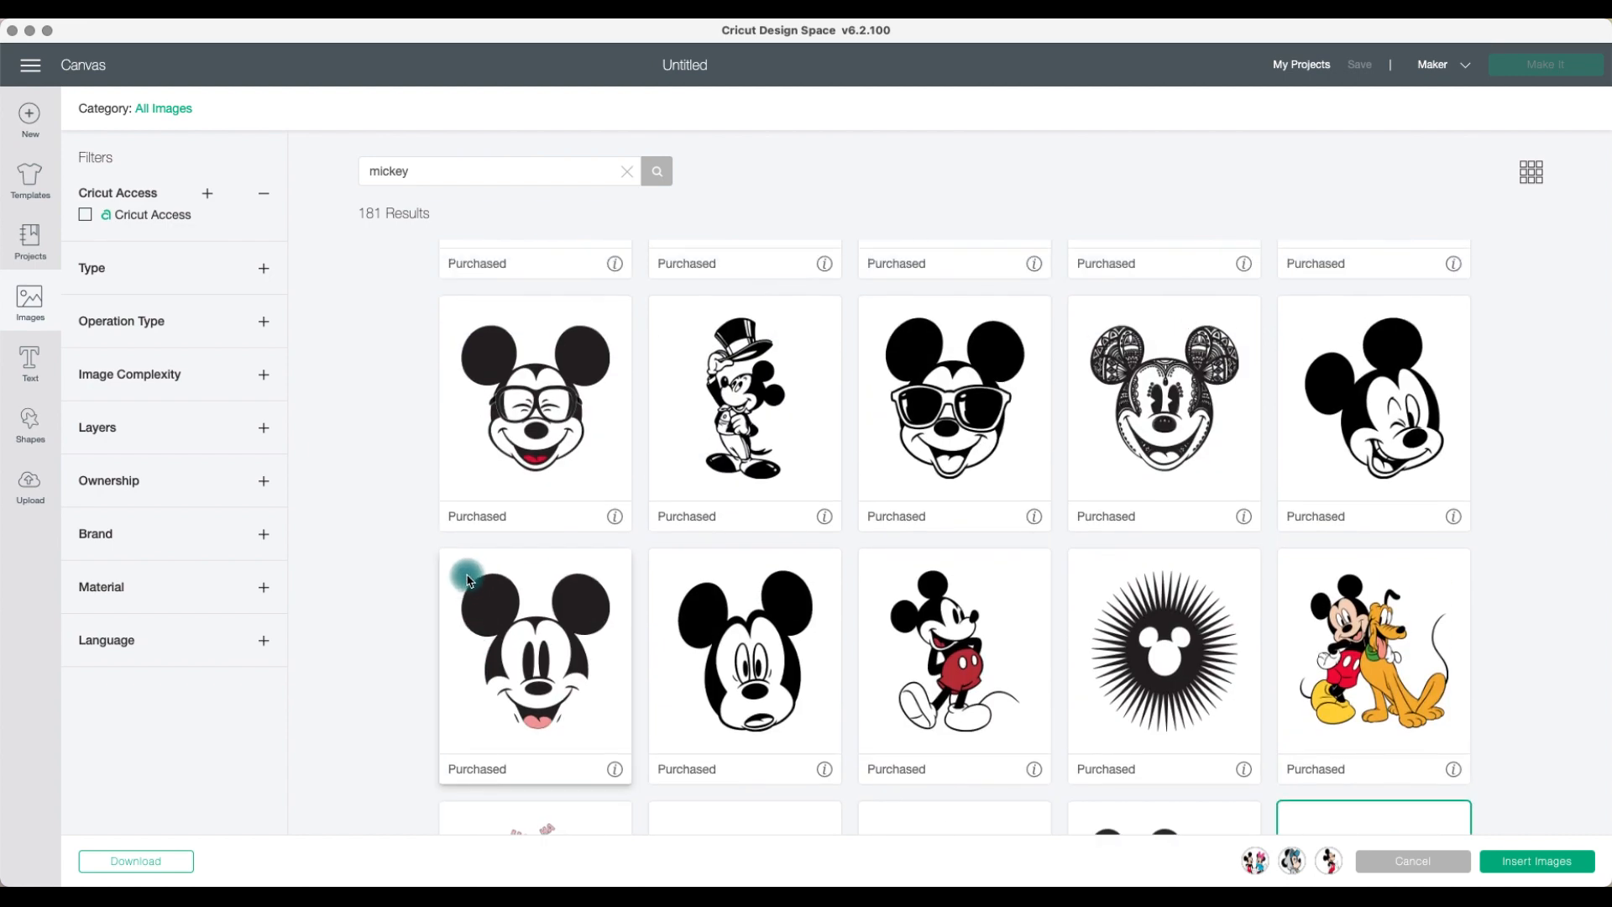
scroll(487, 550, "up", 8)
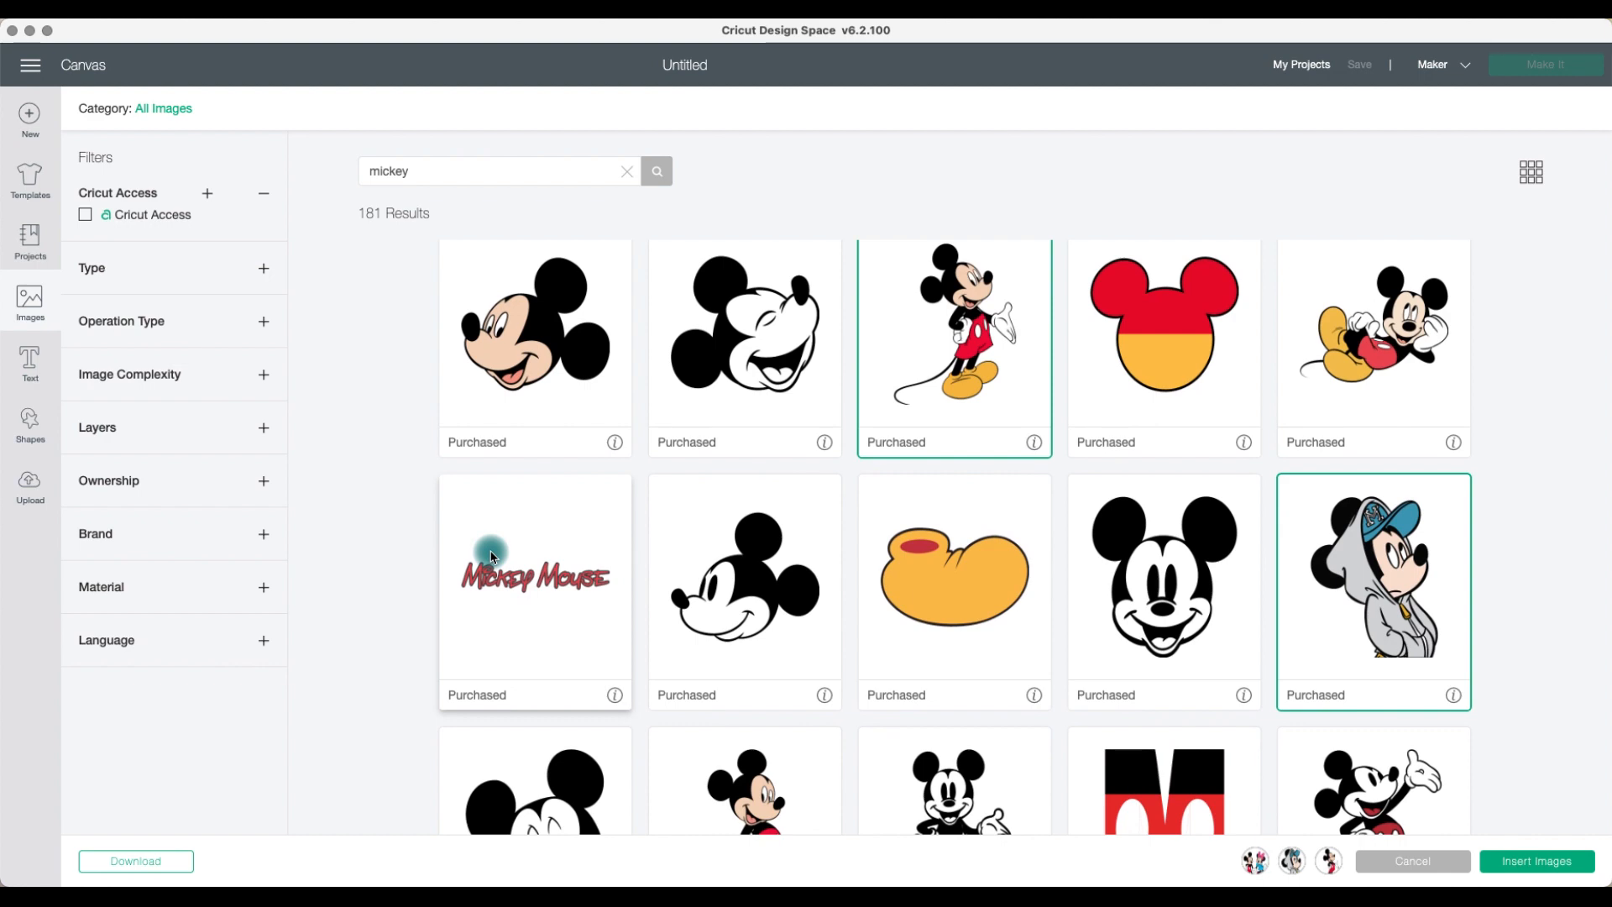
scroll(492, 557, "up", 3)
scroll(491, 556, "up", 1)
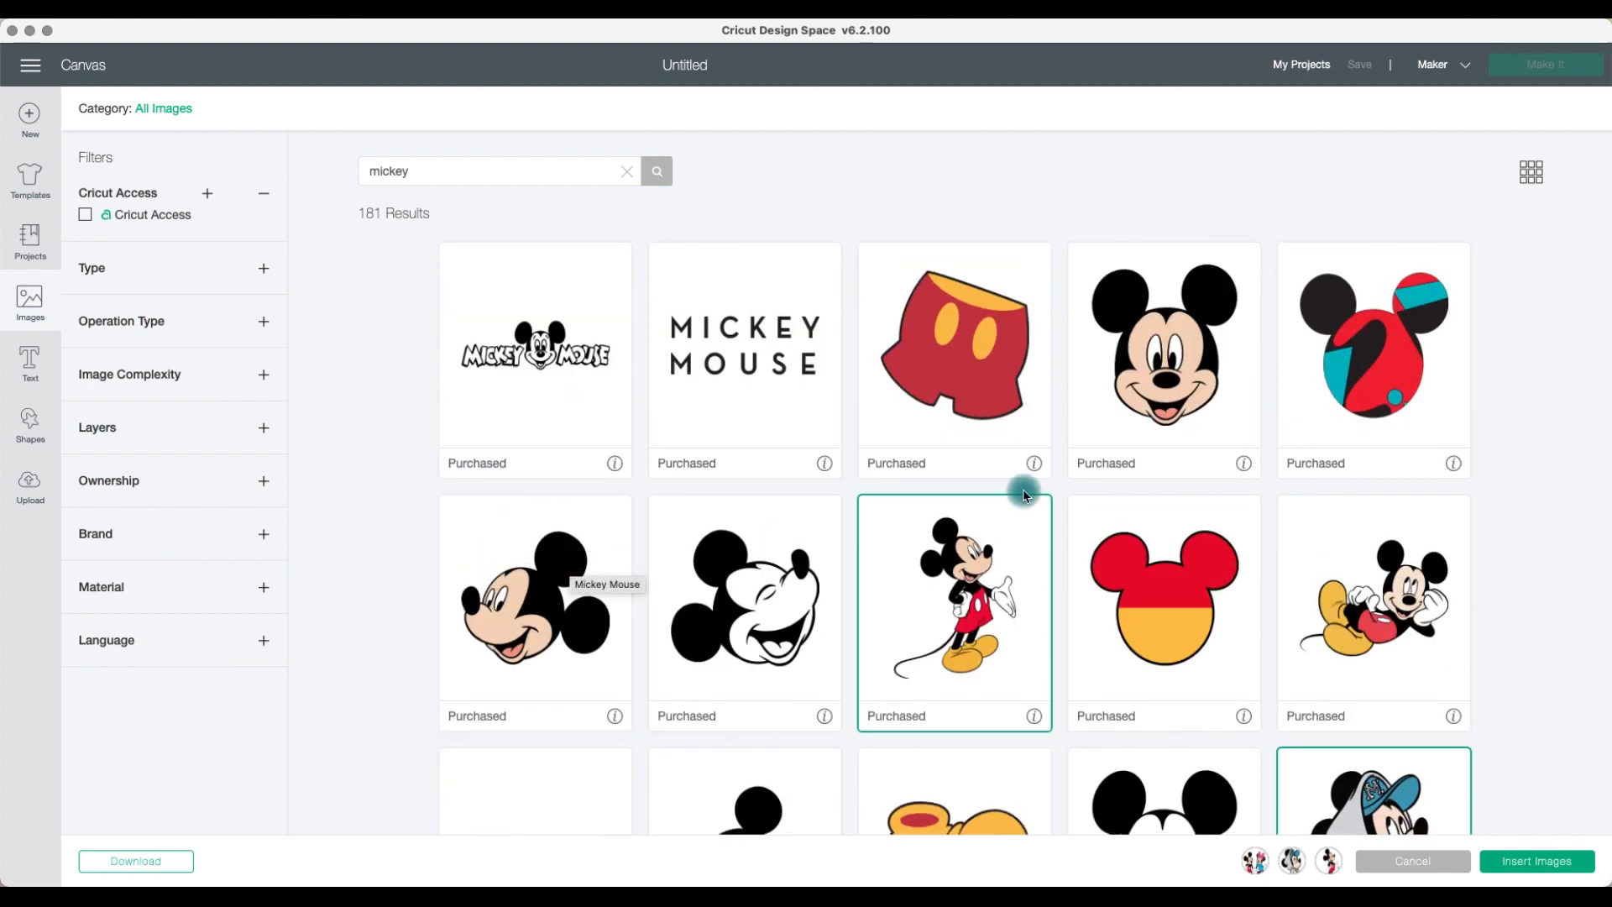
left_click(1142, 403)
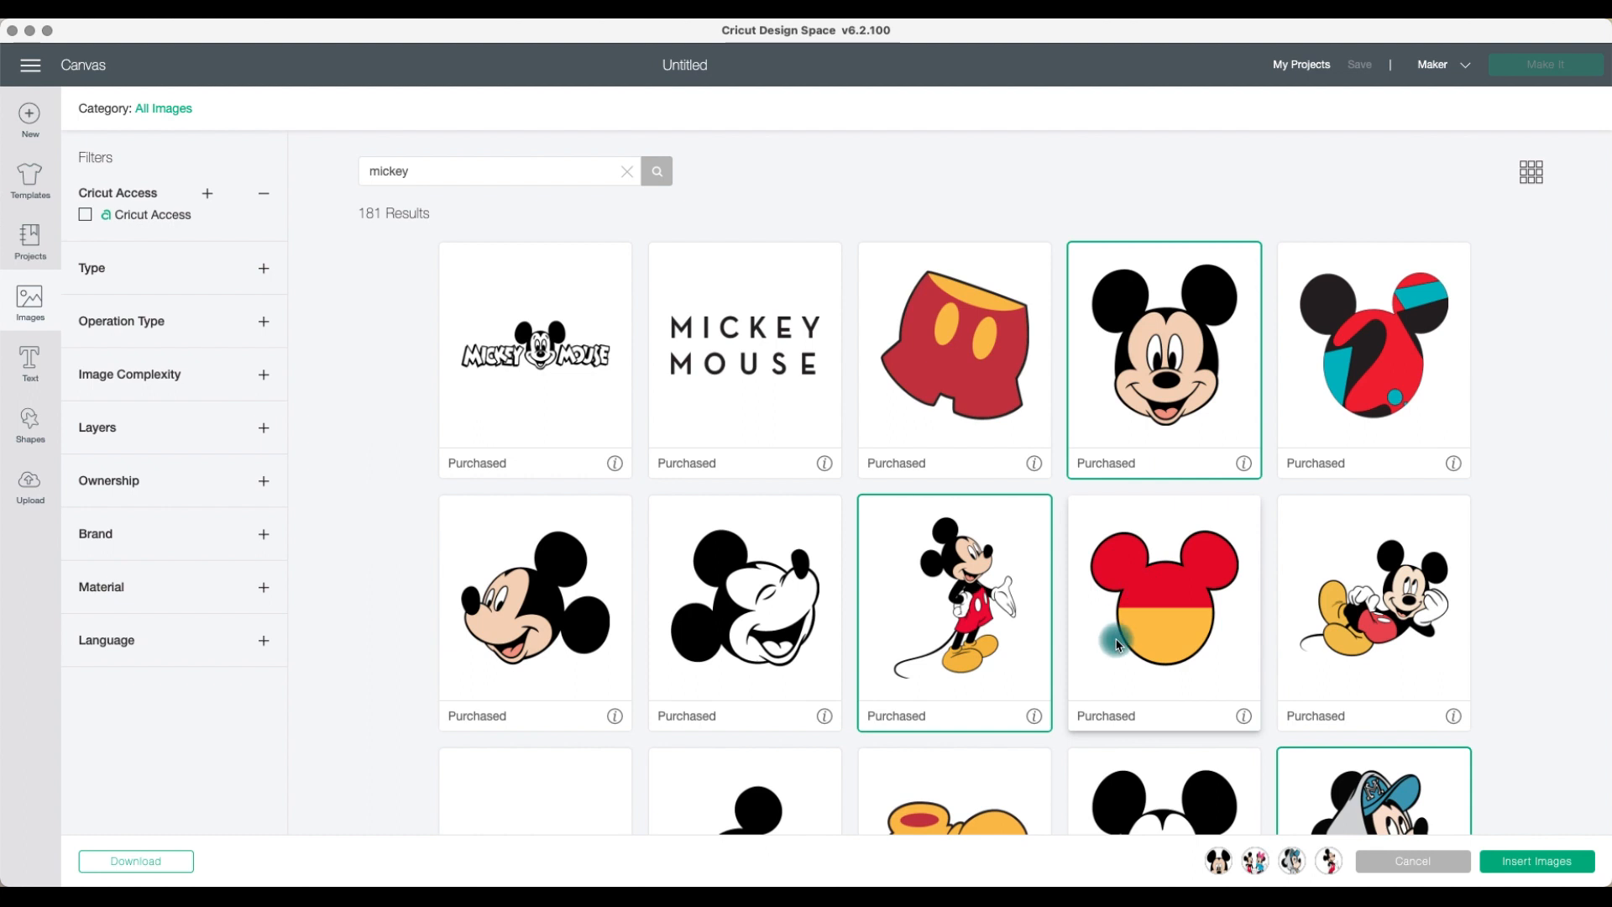
left_click(1562, 873)
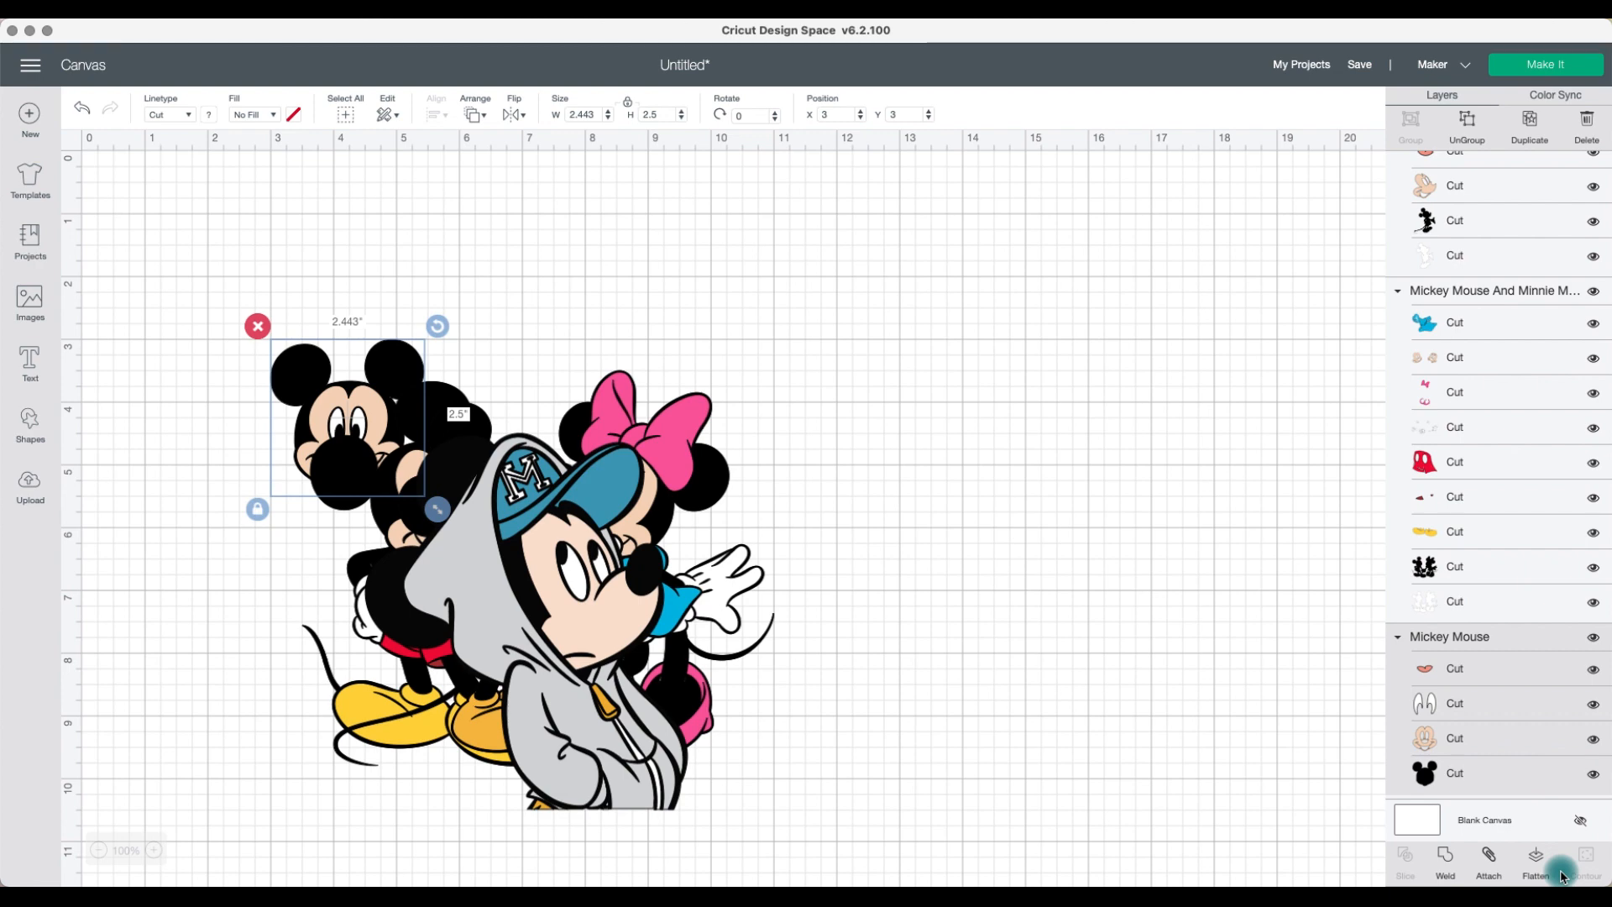
Step: Try ungrouping the hoodie Mickey and pulling its layers apart, then undo those changes
left_click_drag(523, 504, 1065, 302)
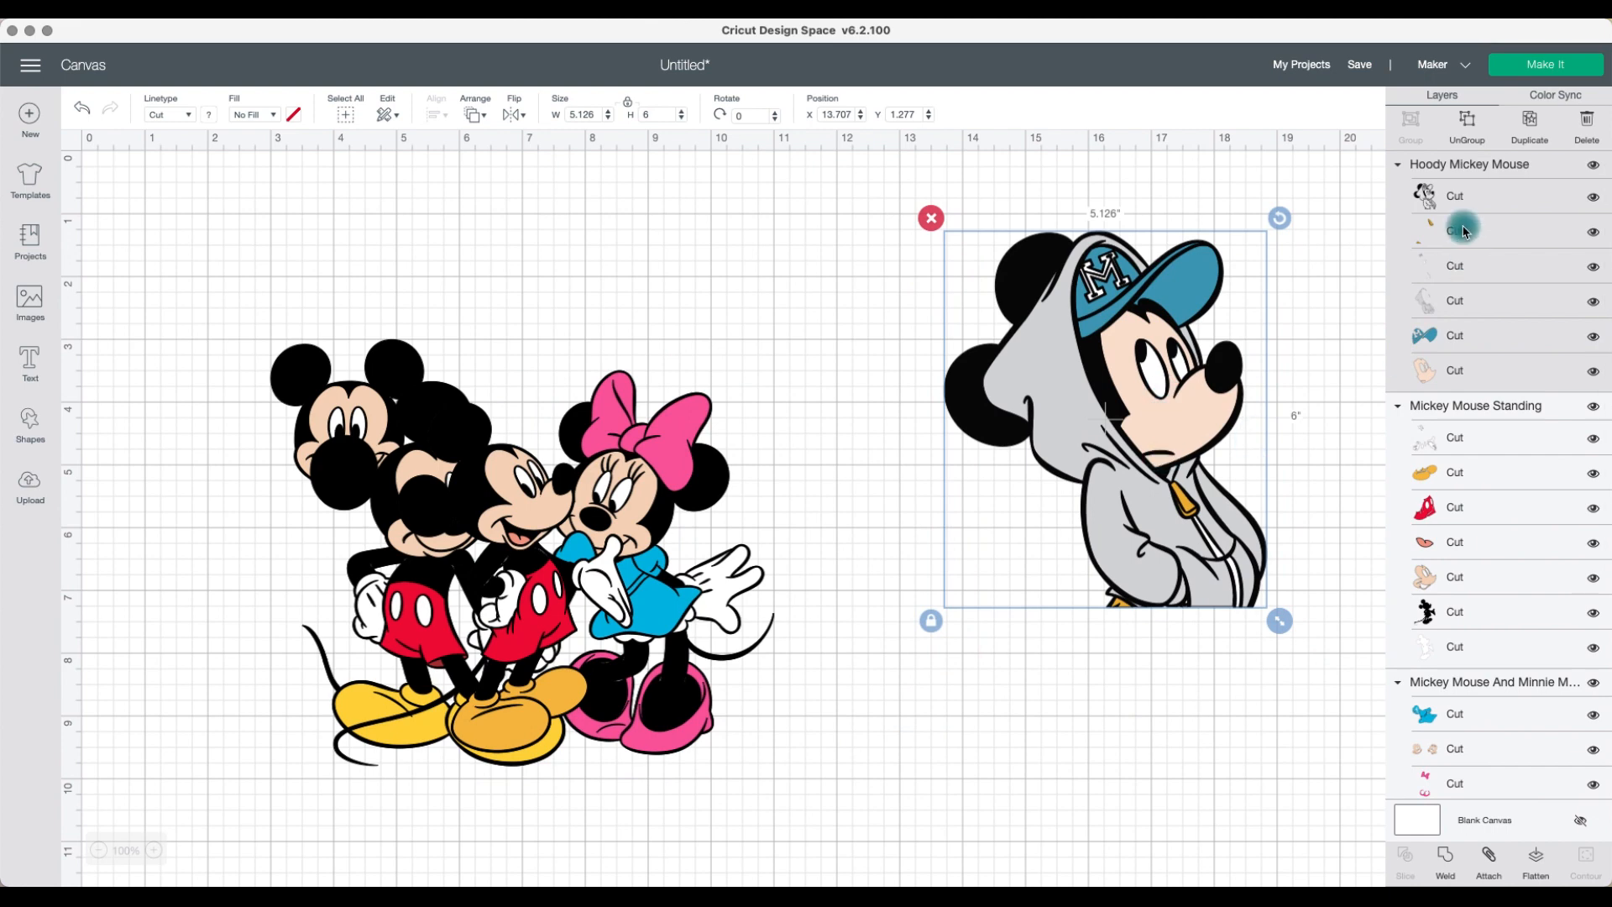
left_click(1469, 136)
left_click_drag(1125, 442, 878, 382)
left_click_drag(1050, 416, 917, 701)
mouse_move(1119, 602)
left_mouse_down()
mouse_move(1162, 596)
mouse_move(1283, 495)
mouse_move(1251, 682)
left_mouse_up()
left_click(1185, 613)
left_click_drag(1185, 613, 1251, 620)
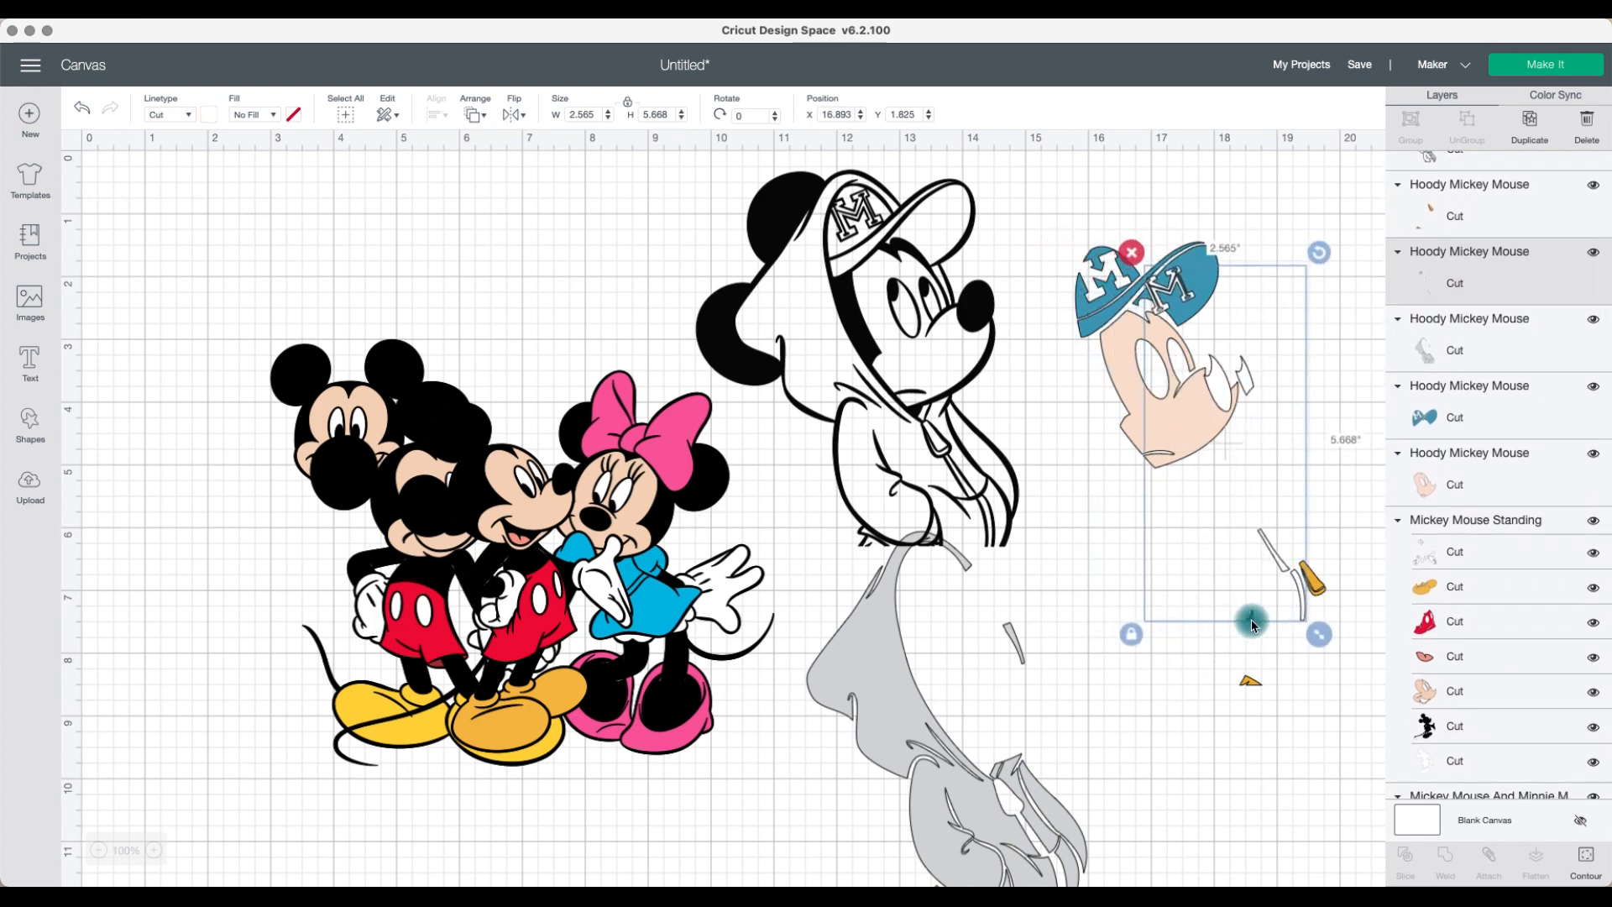
left_click_drag(1198, 290, 1083, 438)
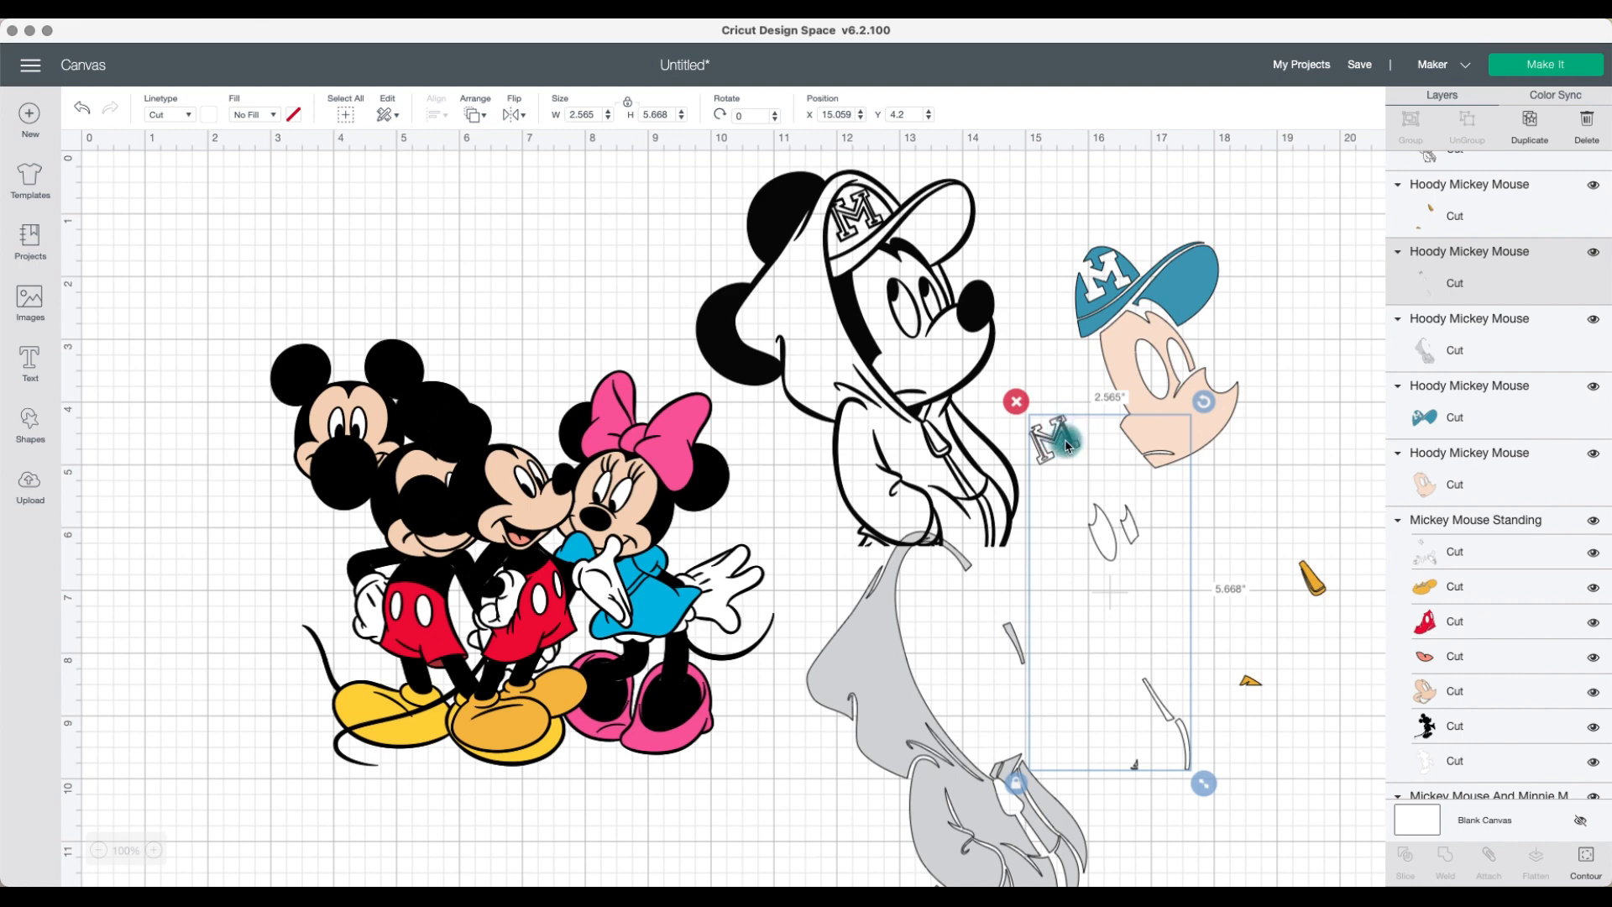
left_click(1171, 369)
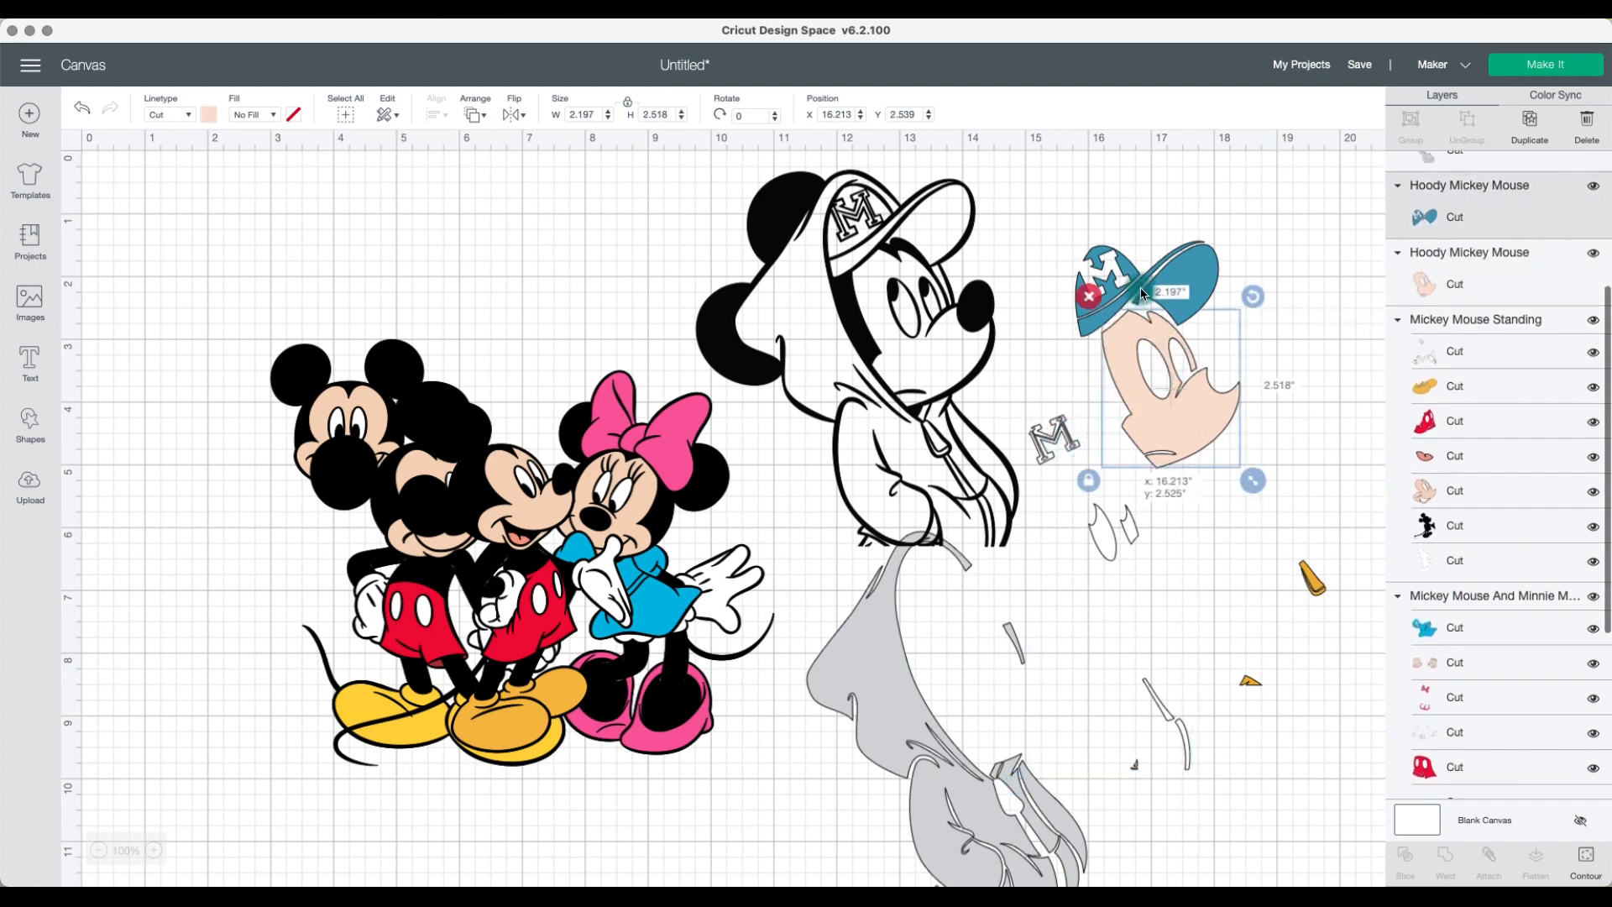
left_click(1142, 293)
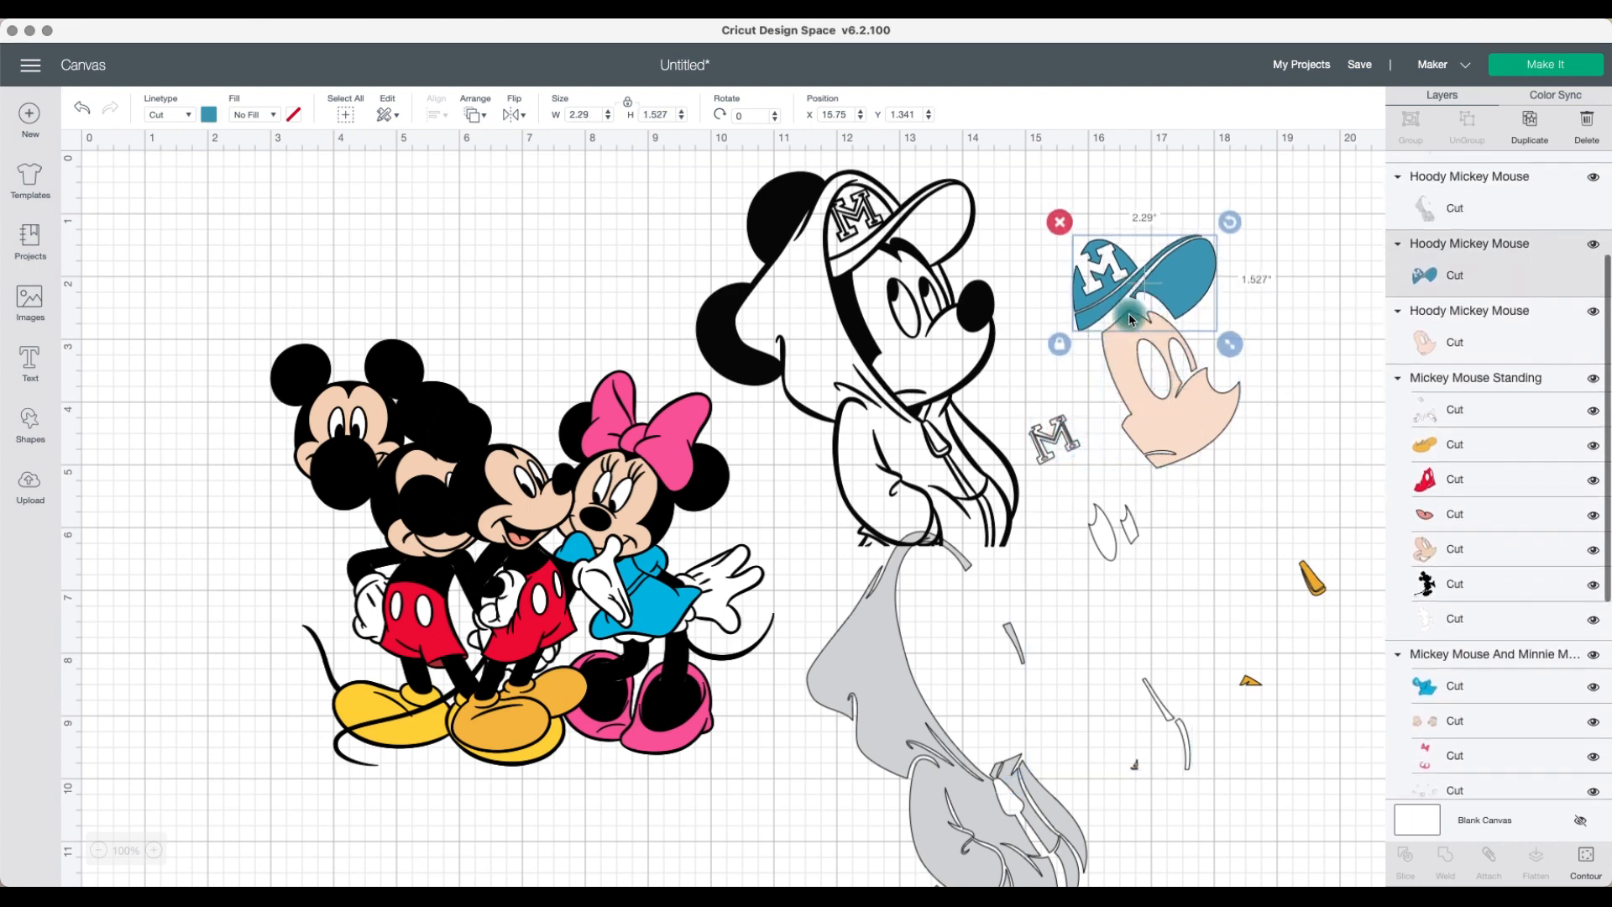
left_click(84, 114)
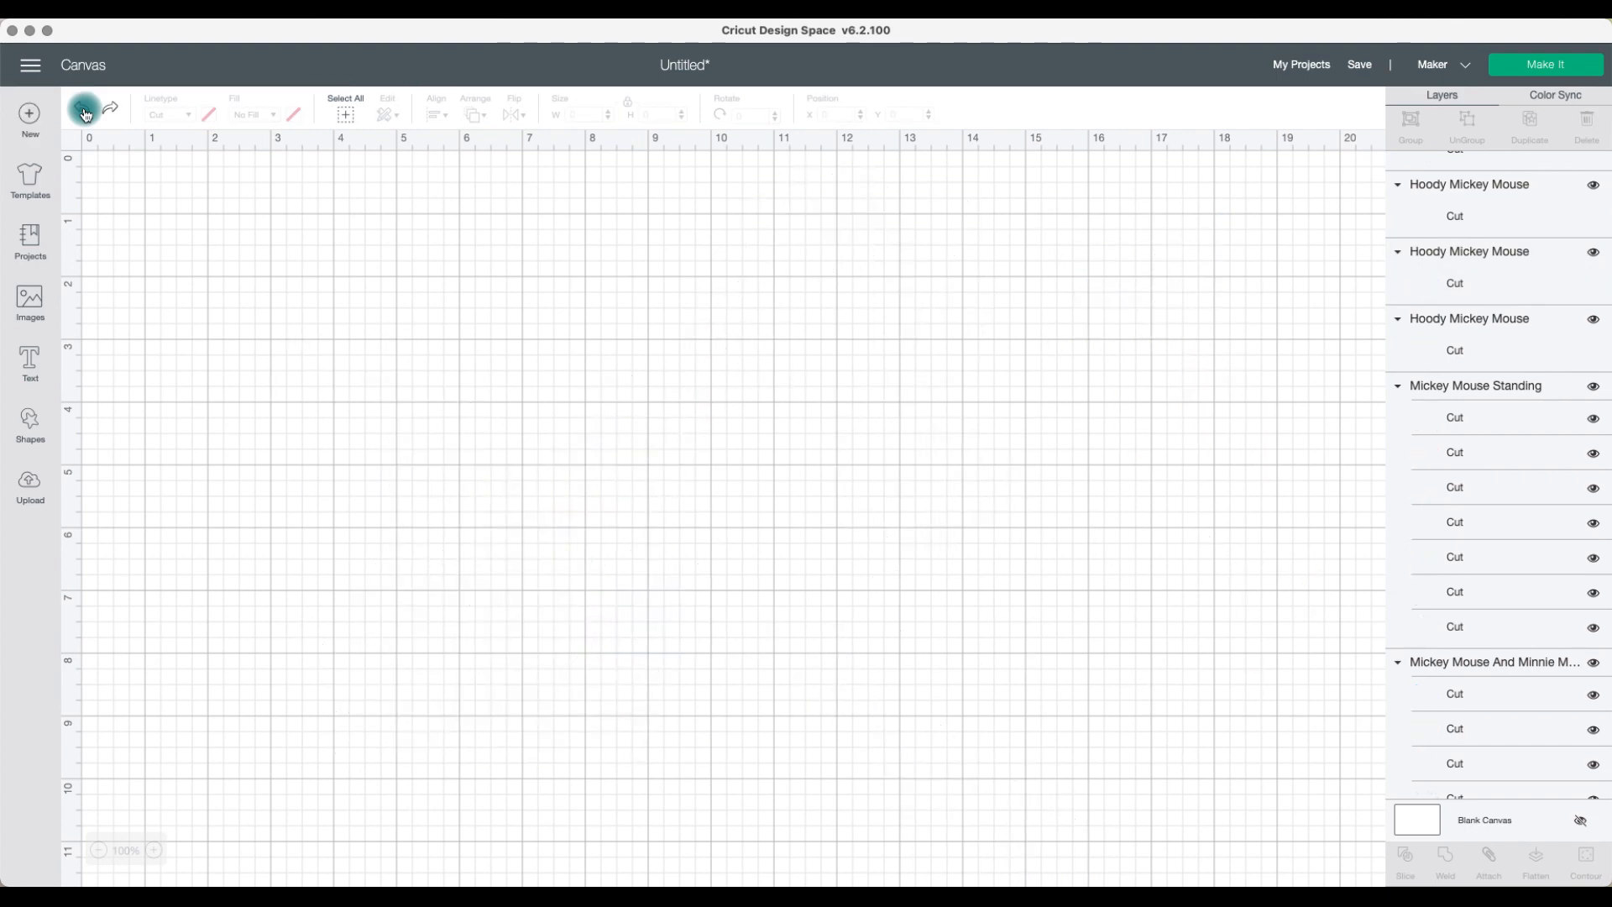
Step: Duplicate the hoodie Mickey image and move the copy left over the Mickey and Minnie group
left_click(1021, 388)
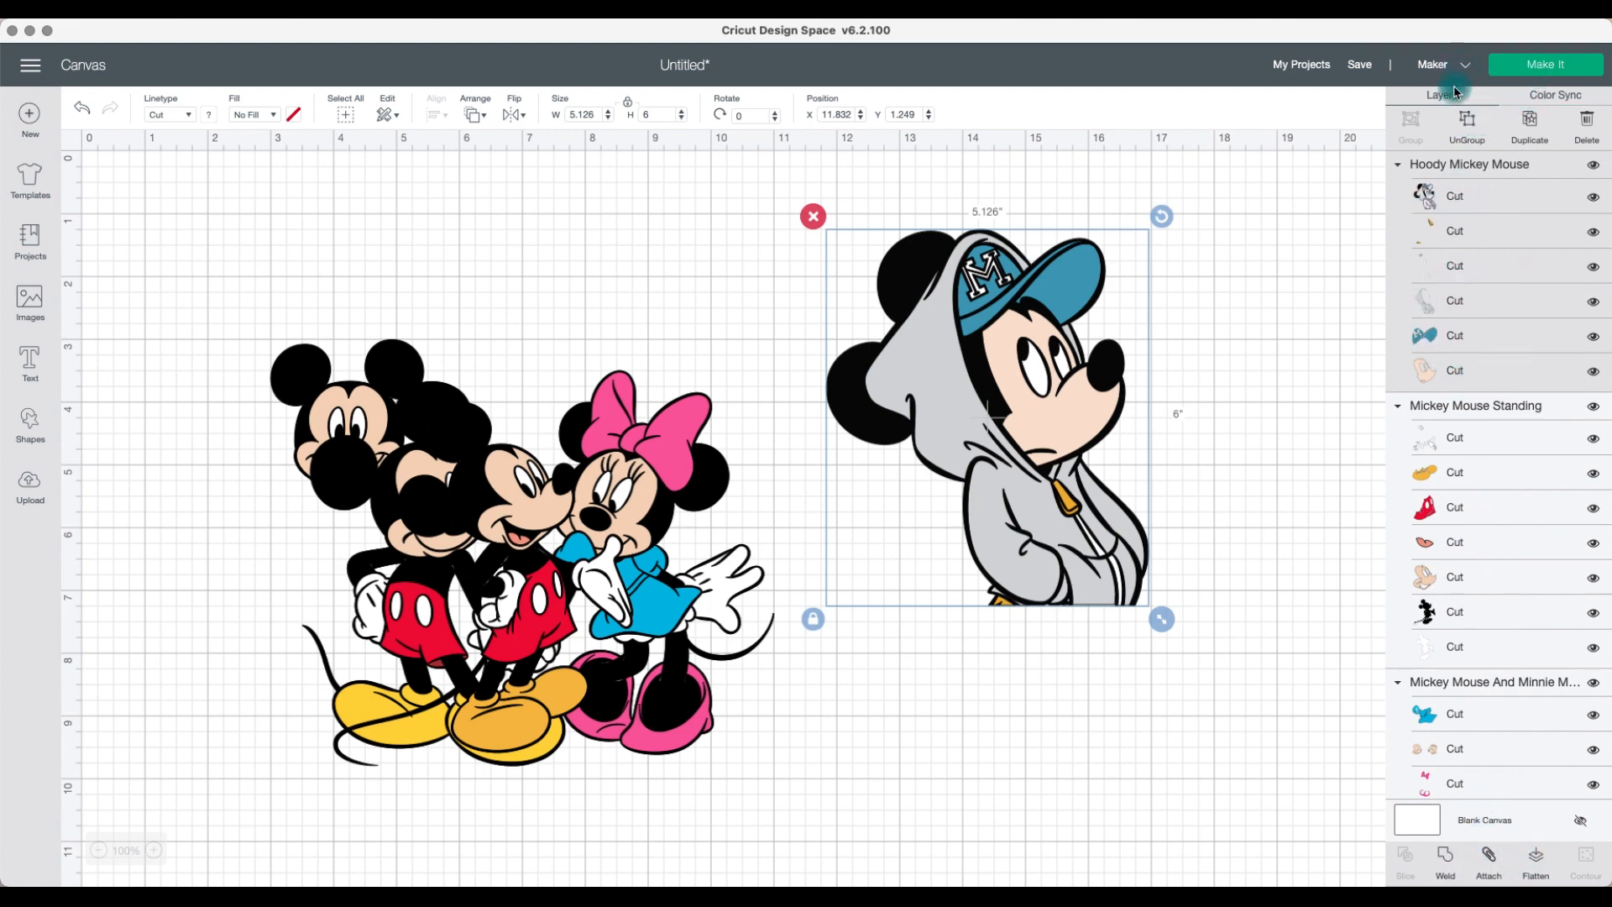
left_click(1530, 122)
left_click_drag(1065, 429, 768, 426)
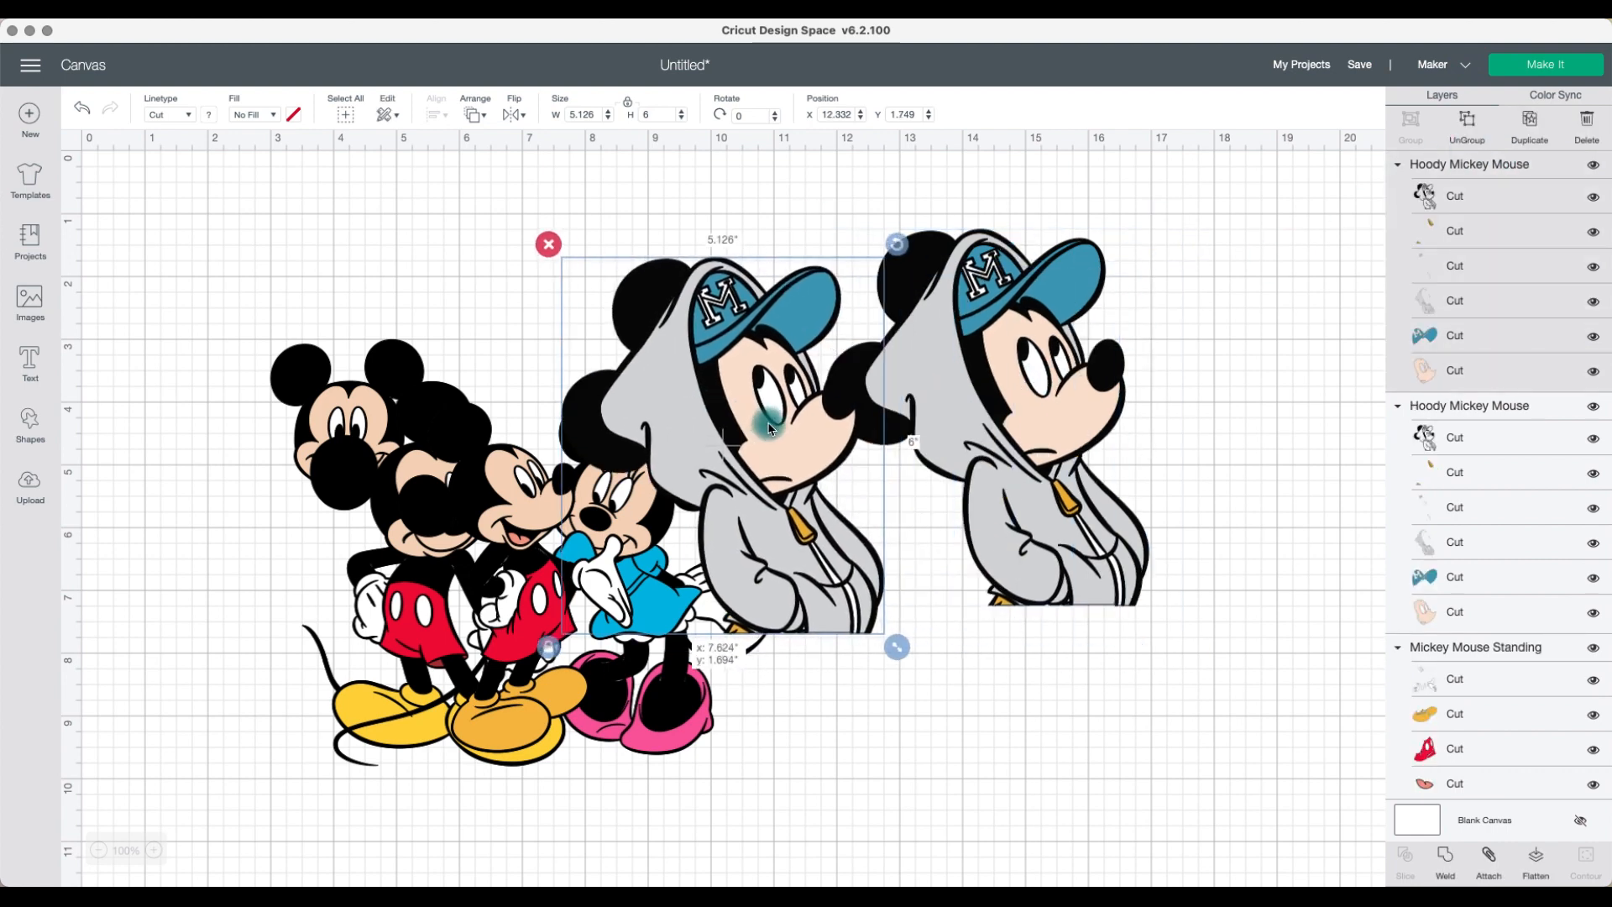
Step: Flatten the duplicate hoodie Mickey, move it to the right, and place the original hoodie Mickey beside Minnie
left_click(1533, 854)
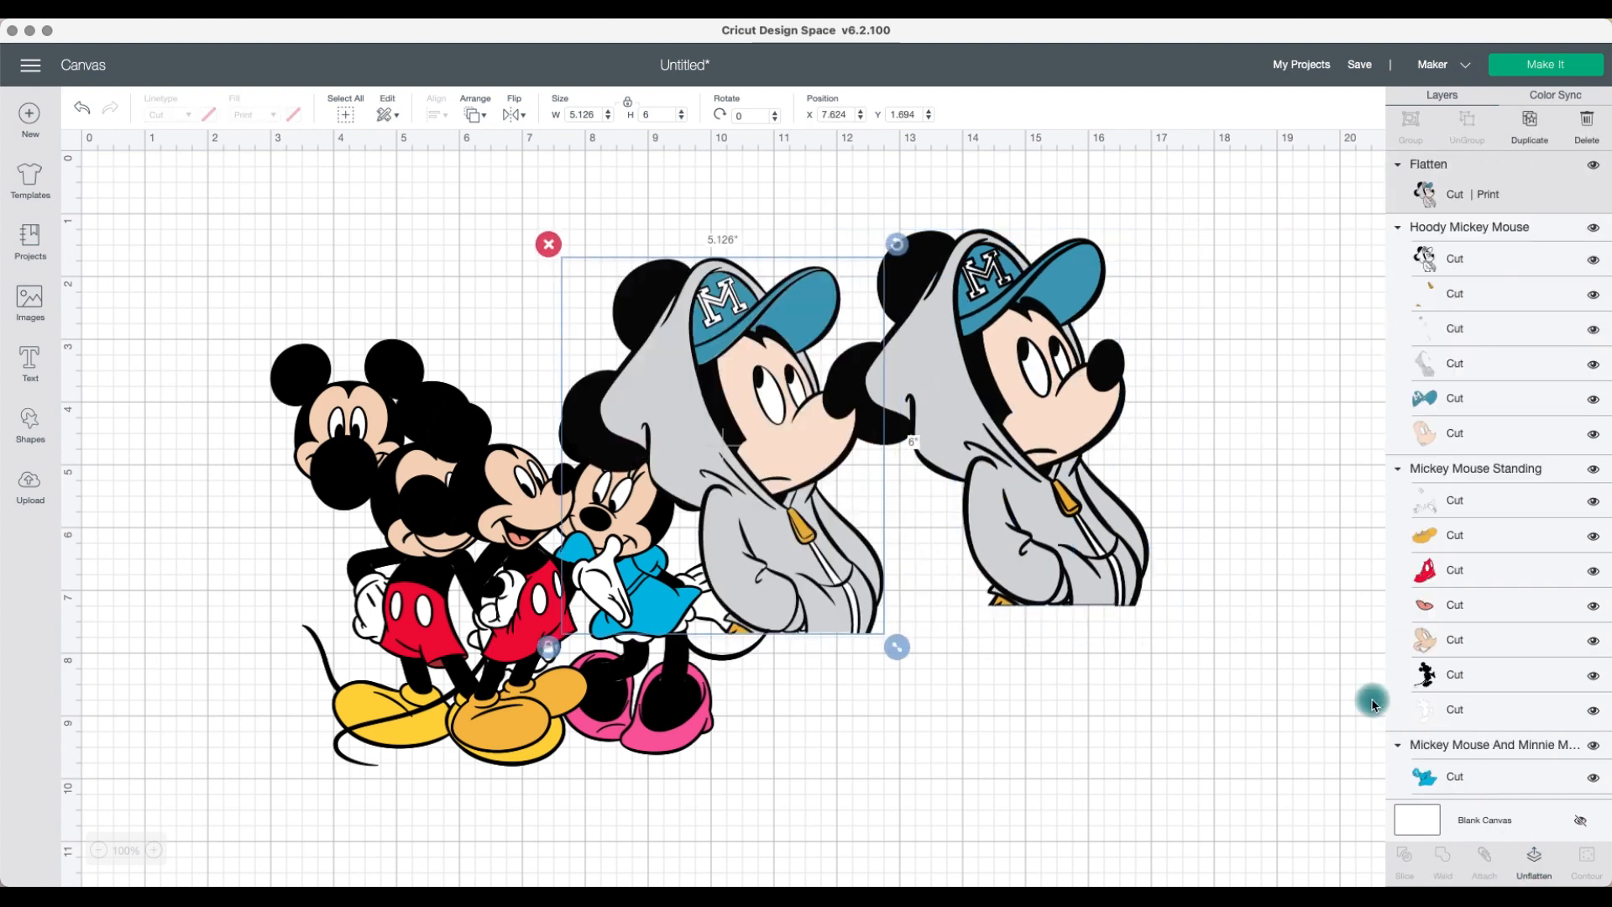
left_click_drag(857, 483, 1343, 558)
left_click_drag(1024, 411, 688, 372)
left_click(1478, 202)
left_click_drag(1234, 508, 1144, 391)
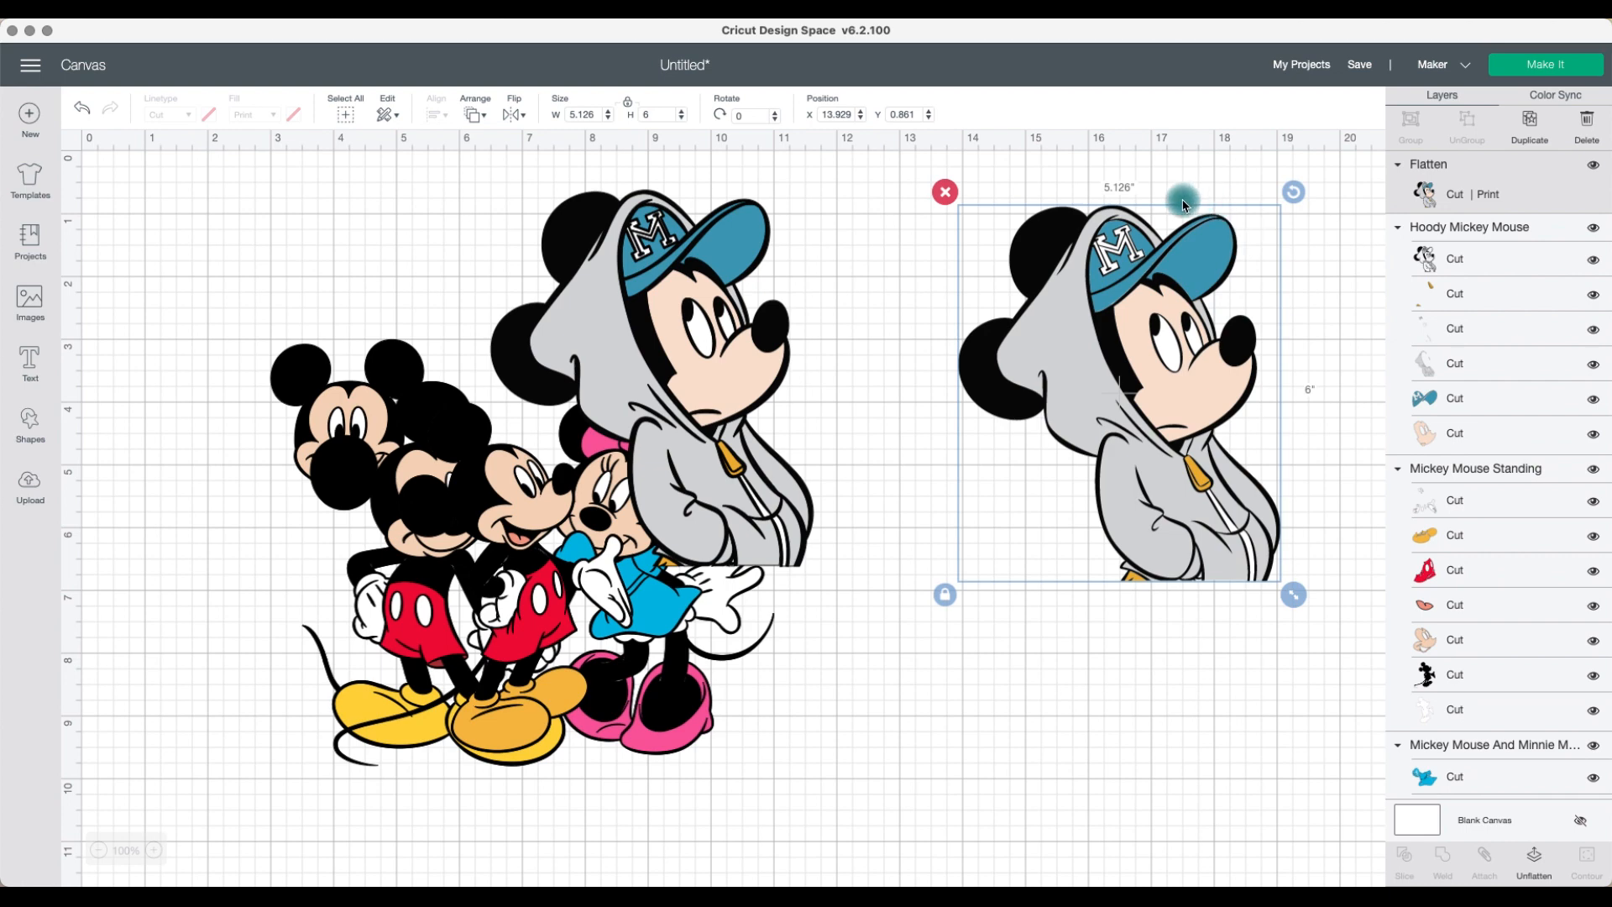
left_click_drag(665, 311, 874, 328)
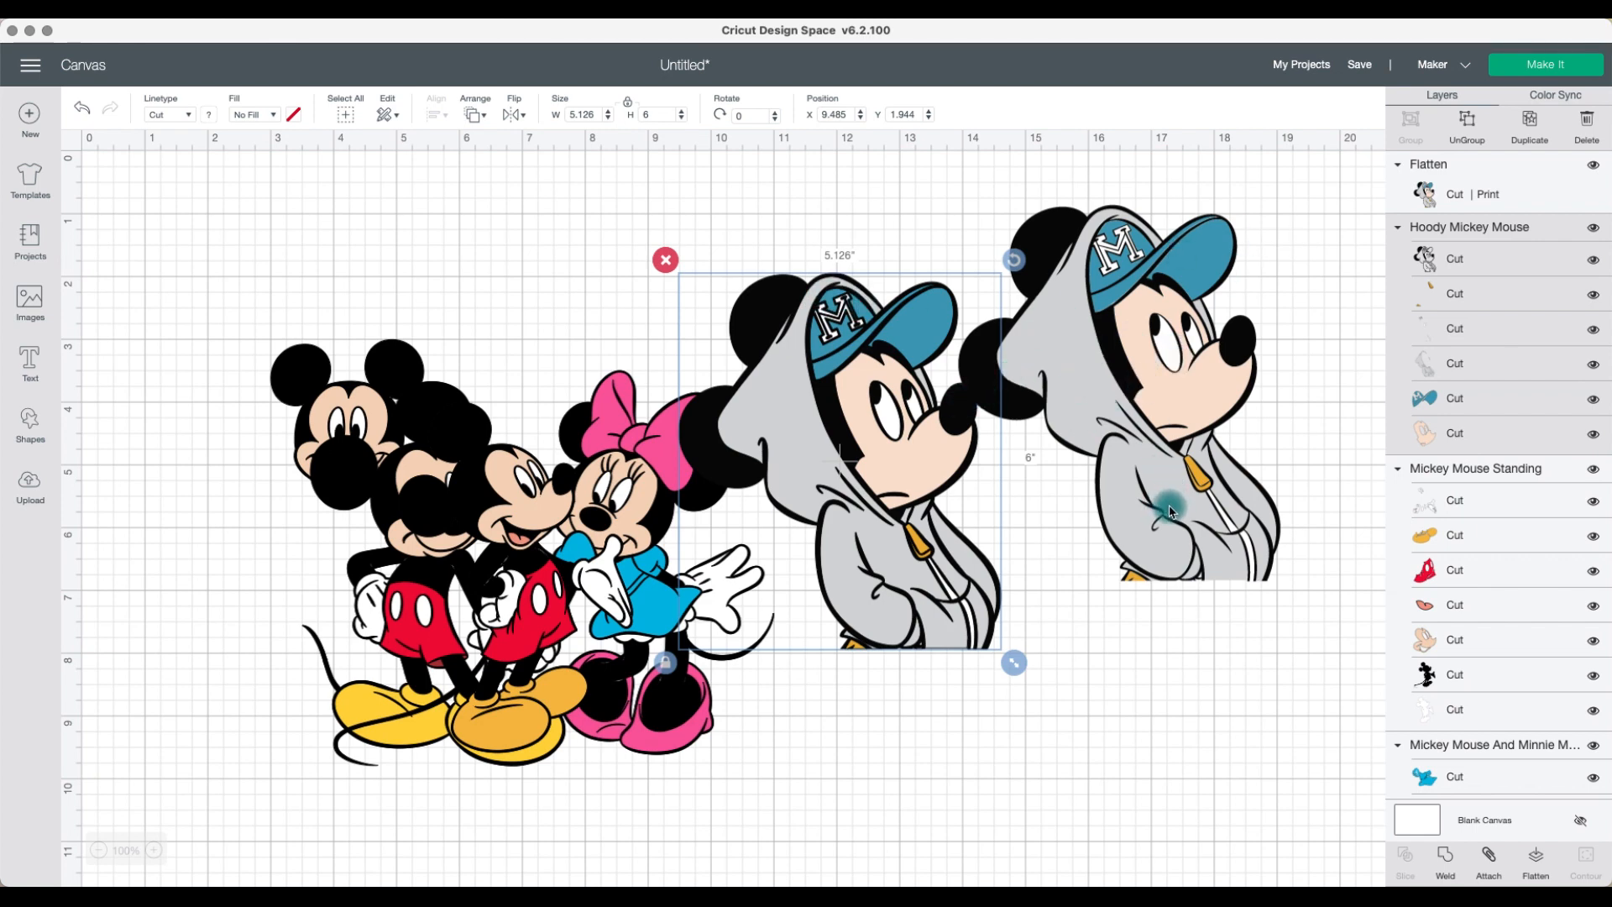
Step: Enlarge the flattened hoodie Mickey to about 8.7 x 10.2 inches
left_click(1188, 546)
left_click_drag(1285, 588, 1461, 854)
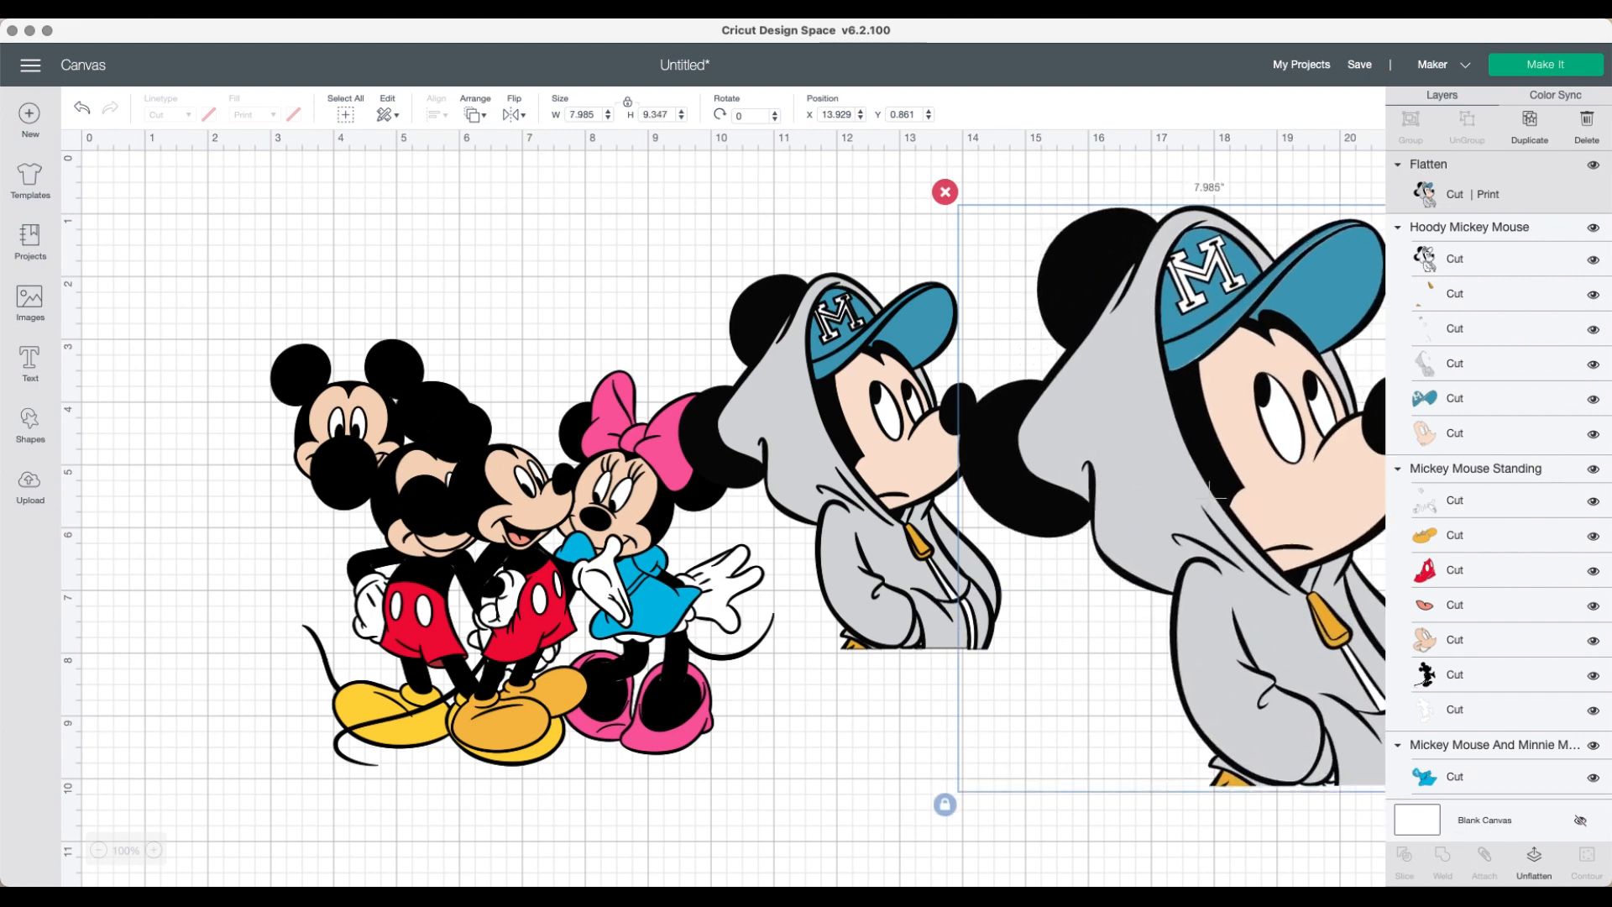
left_click_drag(1204, 527, 933, 474)
left_click_drag(1204, 749, 1311, 792)
left_click_drag(951, 582, 1116, 563)
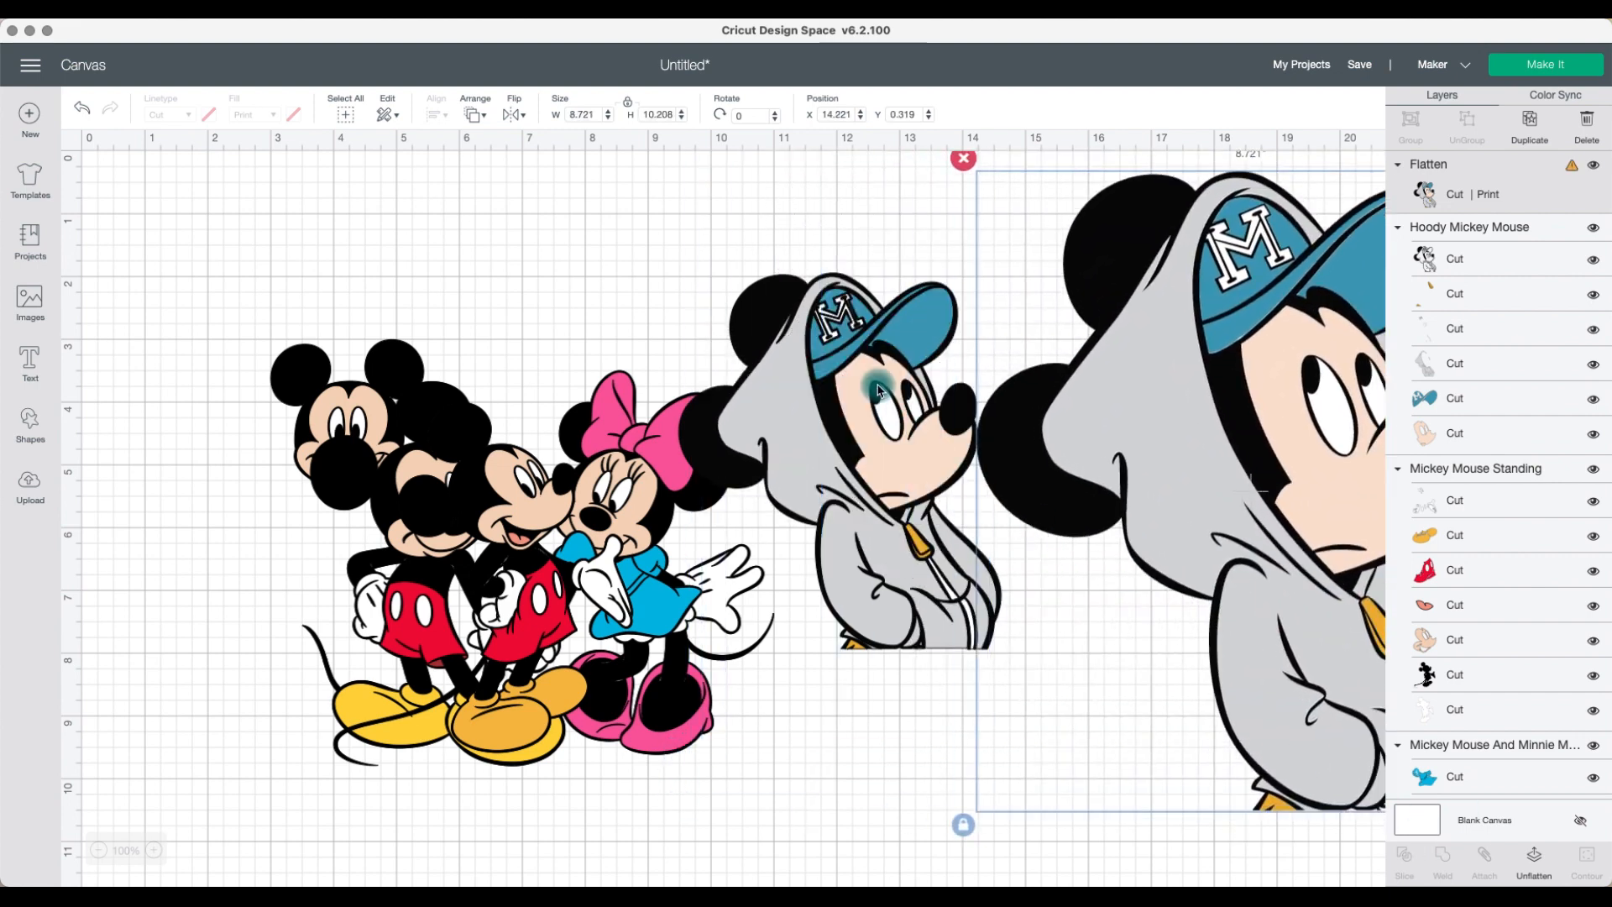
Step: Enlarge the original hoodie Mickey to about 9.6 x 11.2 inches and move it left over the group
left_click(879, 392)
left_click_drag(879, 393, 673, 300)
left_click_drag(802, 552, 1082, 872)
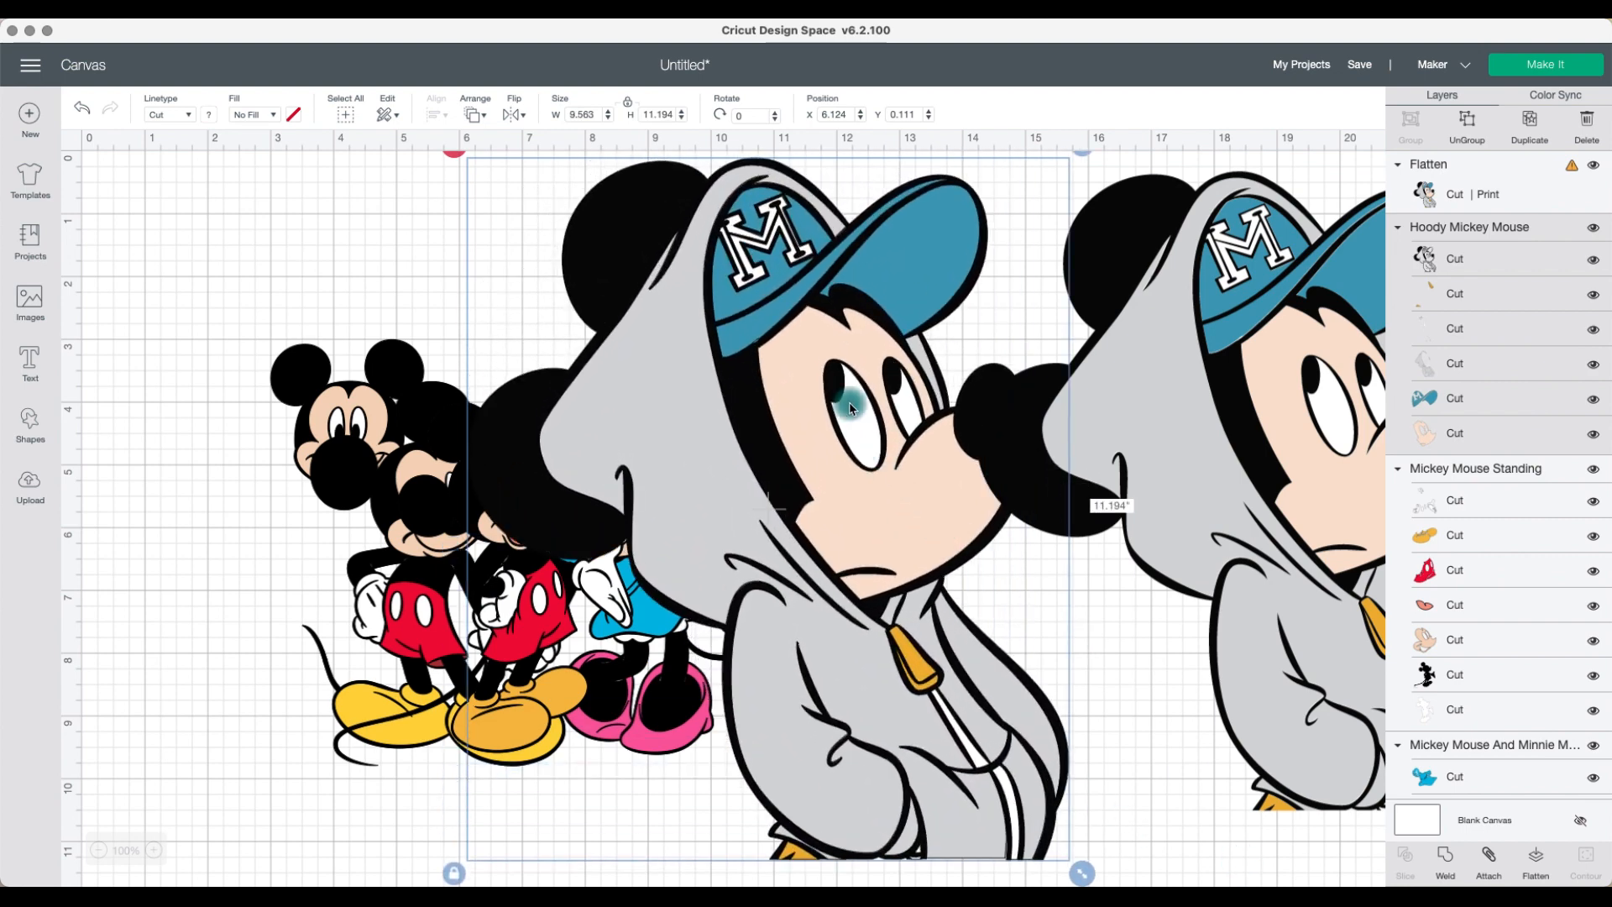
left_click_drag(874, 443, 799, 441)
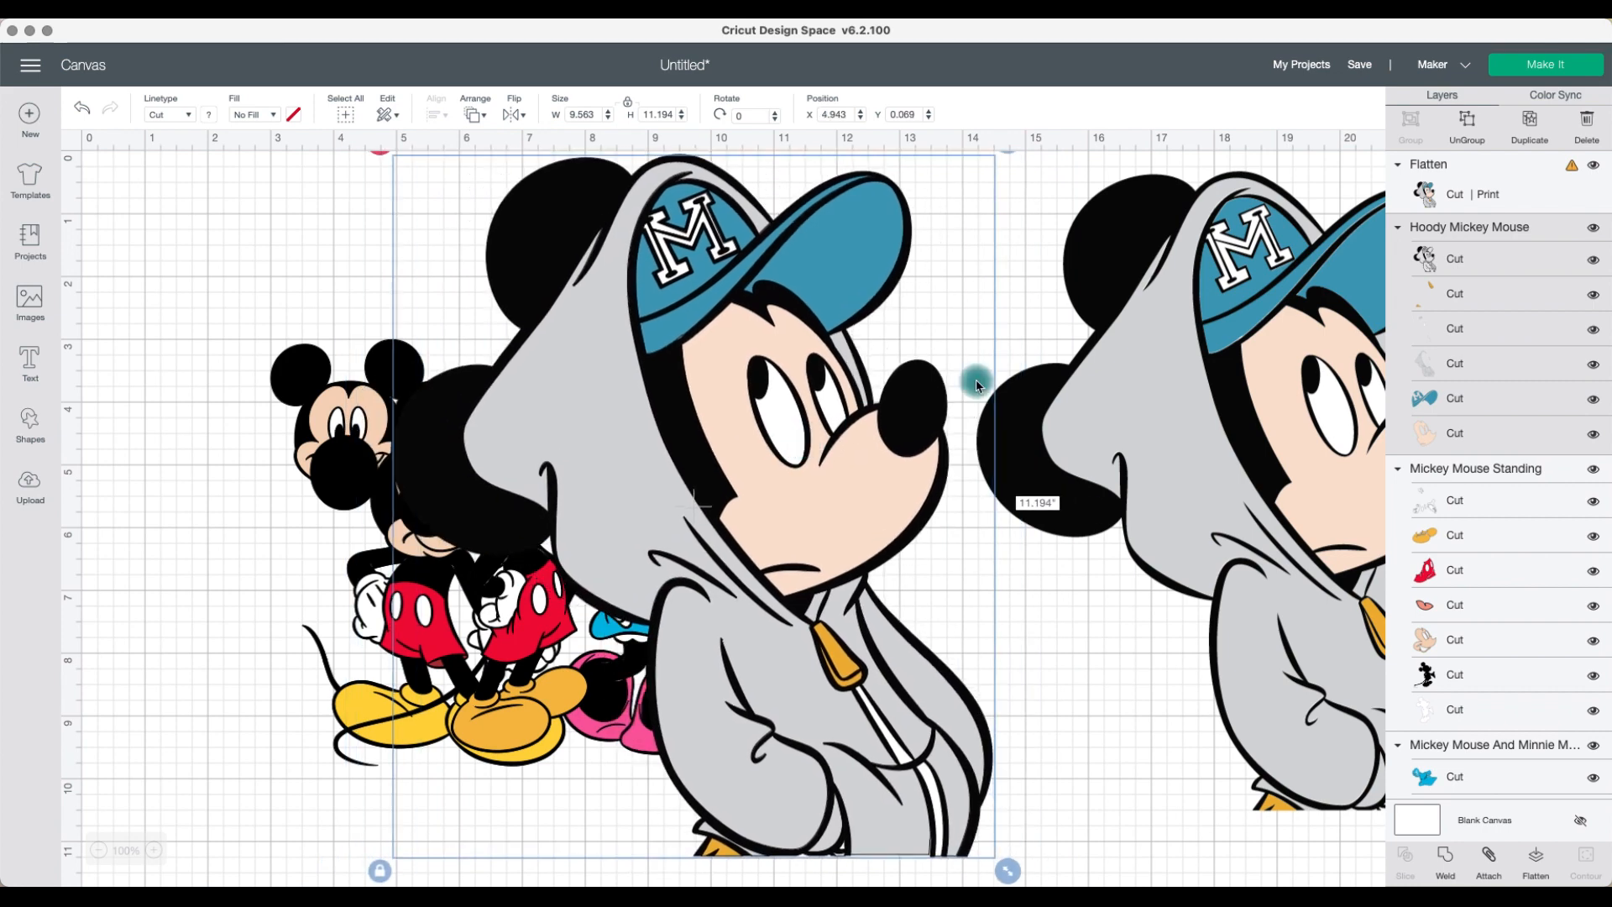
Step: Select the flattened hoodie Mickey and move it left to about X 11.5, Y 0
left_click(1573, 176)
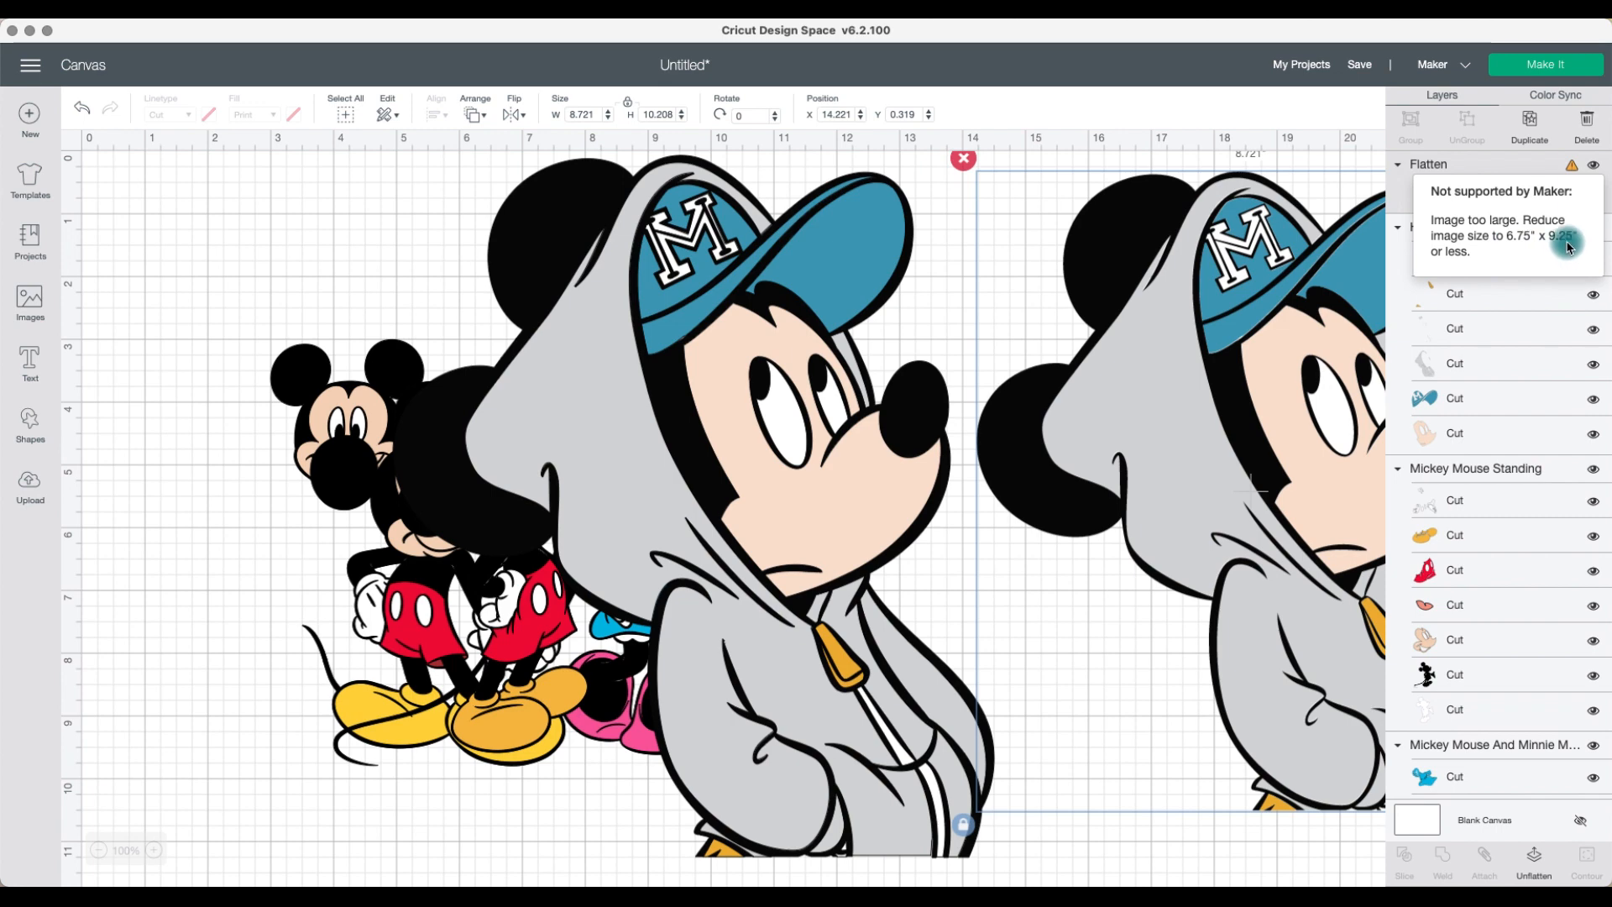
left_click_drag(1272, 323, 1075, 325)
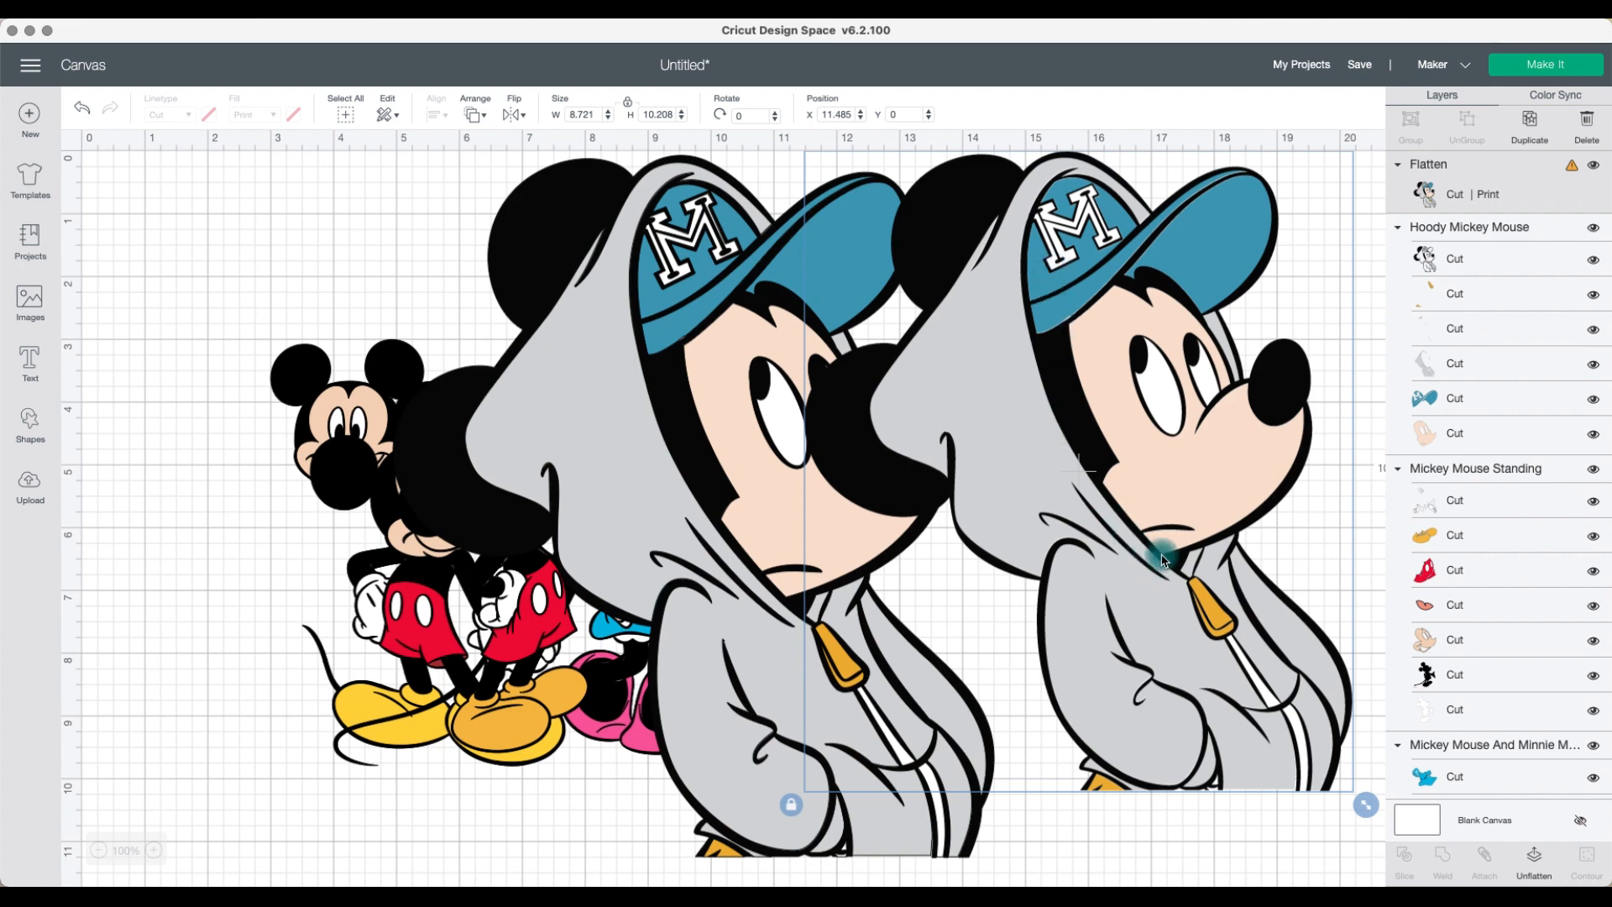
Step: Shrink the flattened hoodie Mickey copy and delete it
left_click_drag(1366, 805, 1075, 540)
left_click_drag(1052, 475, 1192, 515)
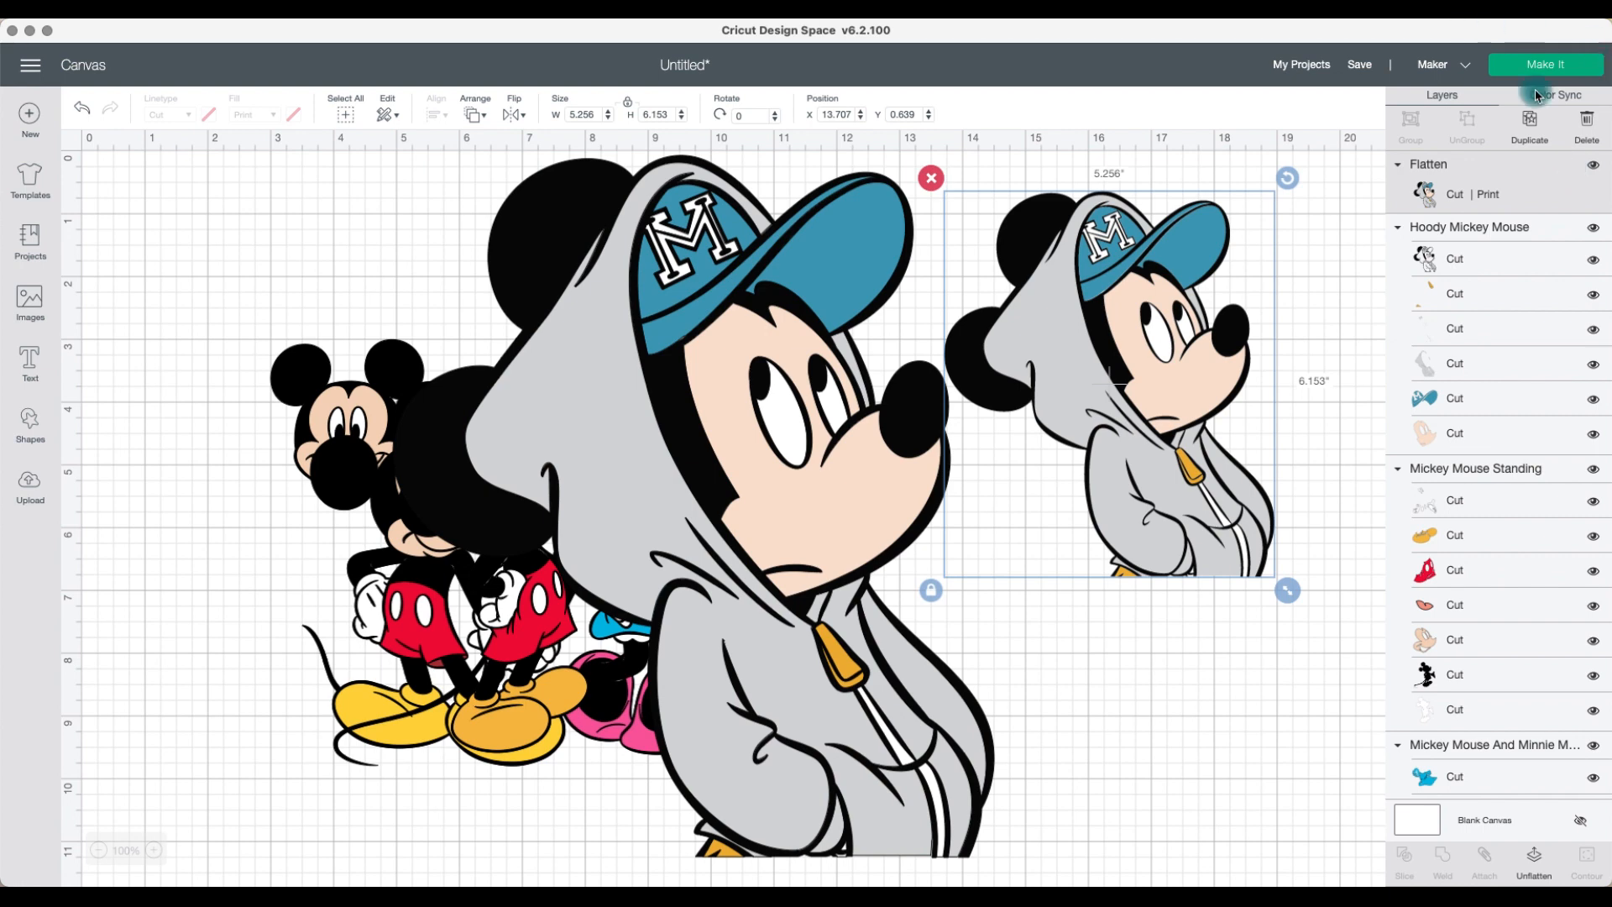
left_click(930, 177)
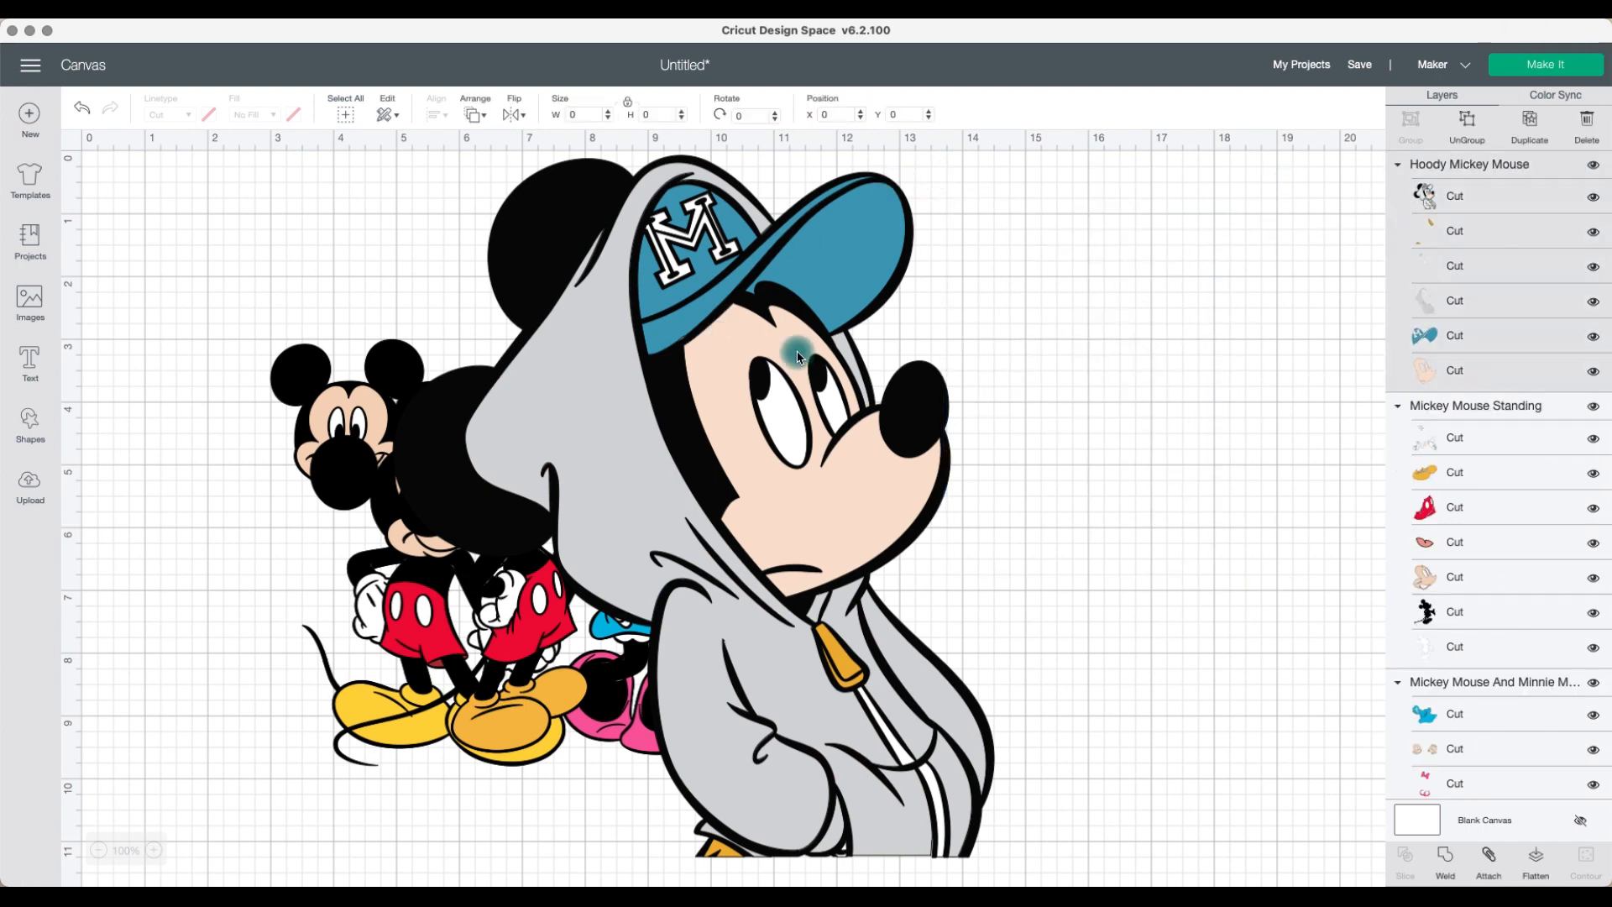
Step: Move the original hoodie Mickey to the upper right and shrink it
left_click_drag(797, 357, 1125, 449)
scroll(1118, 494, "down", 5)
scroll(1118, 493, "down", 4)
left_click_drag(1338, 601, 896, 235)
scroll(896, 235, "up", 10)
left_click_drag(945, 411, 1120, 418)
Step: Flatten the Mickey and Minnie image and place it, slightly smaller, beside the standing Mickey
left_click_drag(666, 555, 1098, 759)
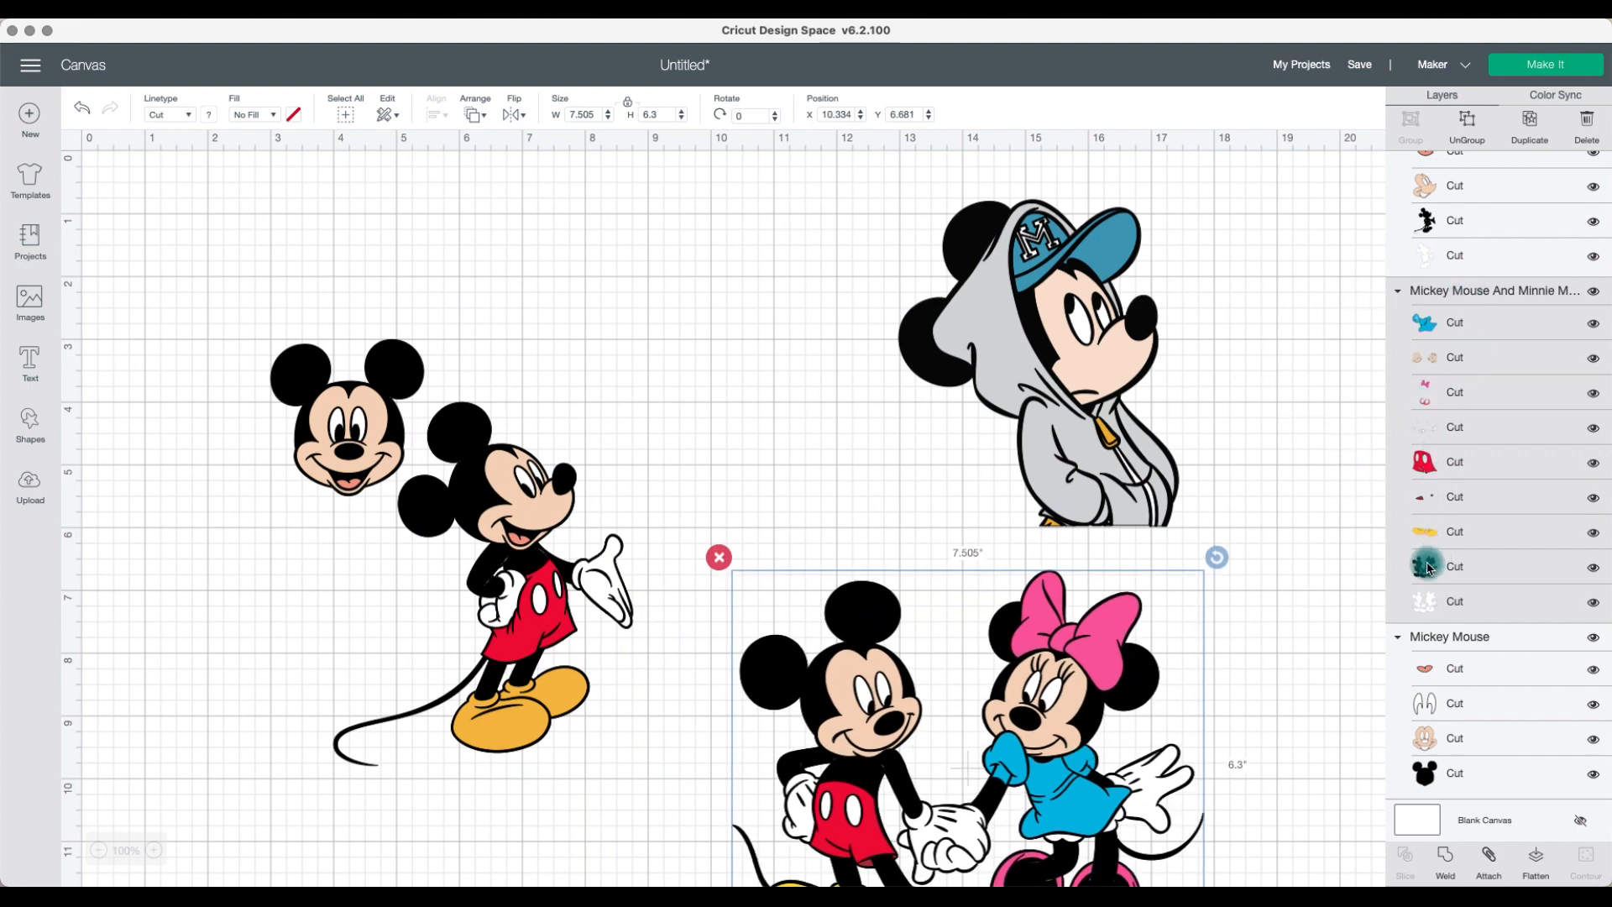
left_click(1543, 873)
left_click_drag(988, 722, 796, 410)
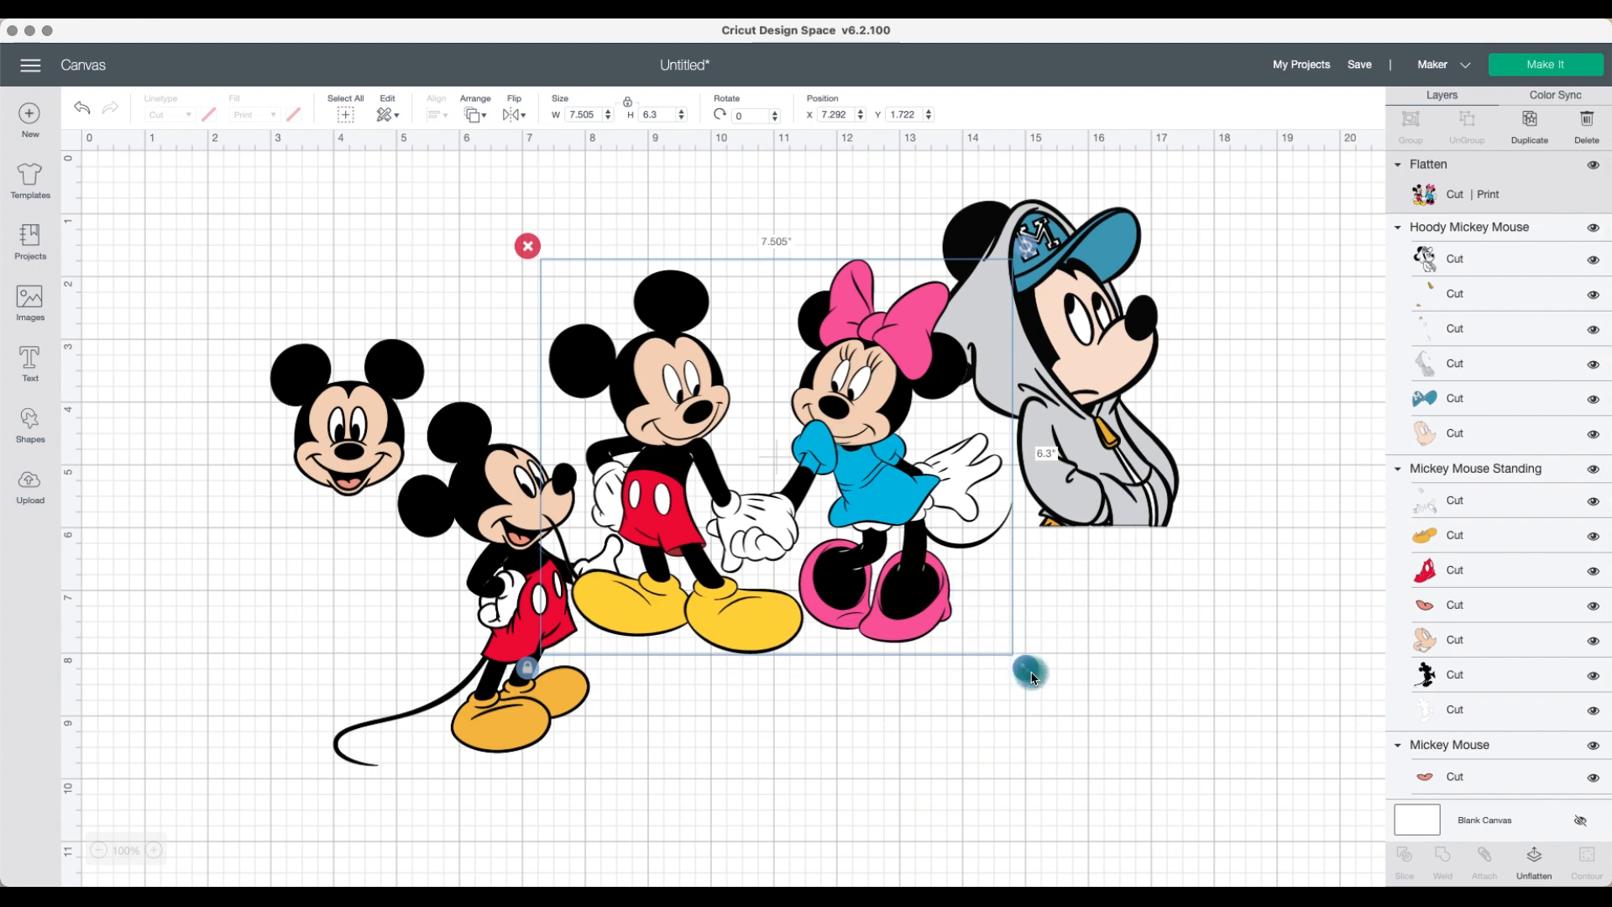
left_click_drag(1033, 678, 927, 585)
Step: Flatten the standing Mickey and move it to the lower right
left_click(515, 545)
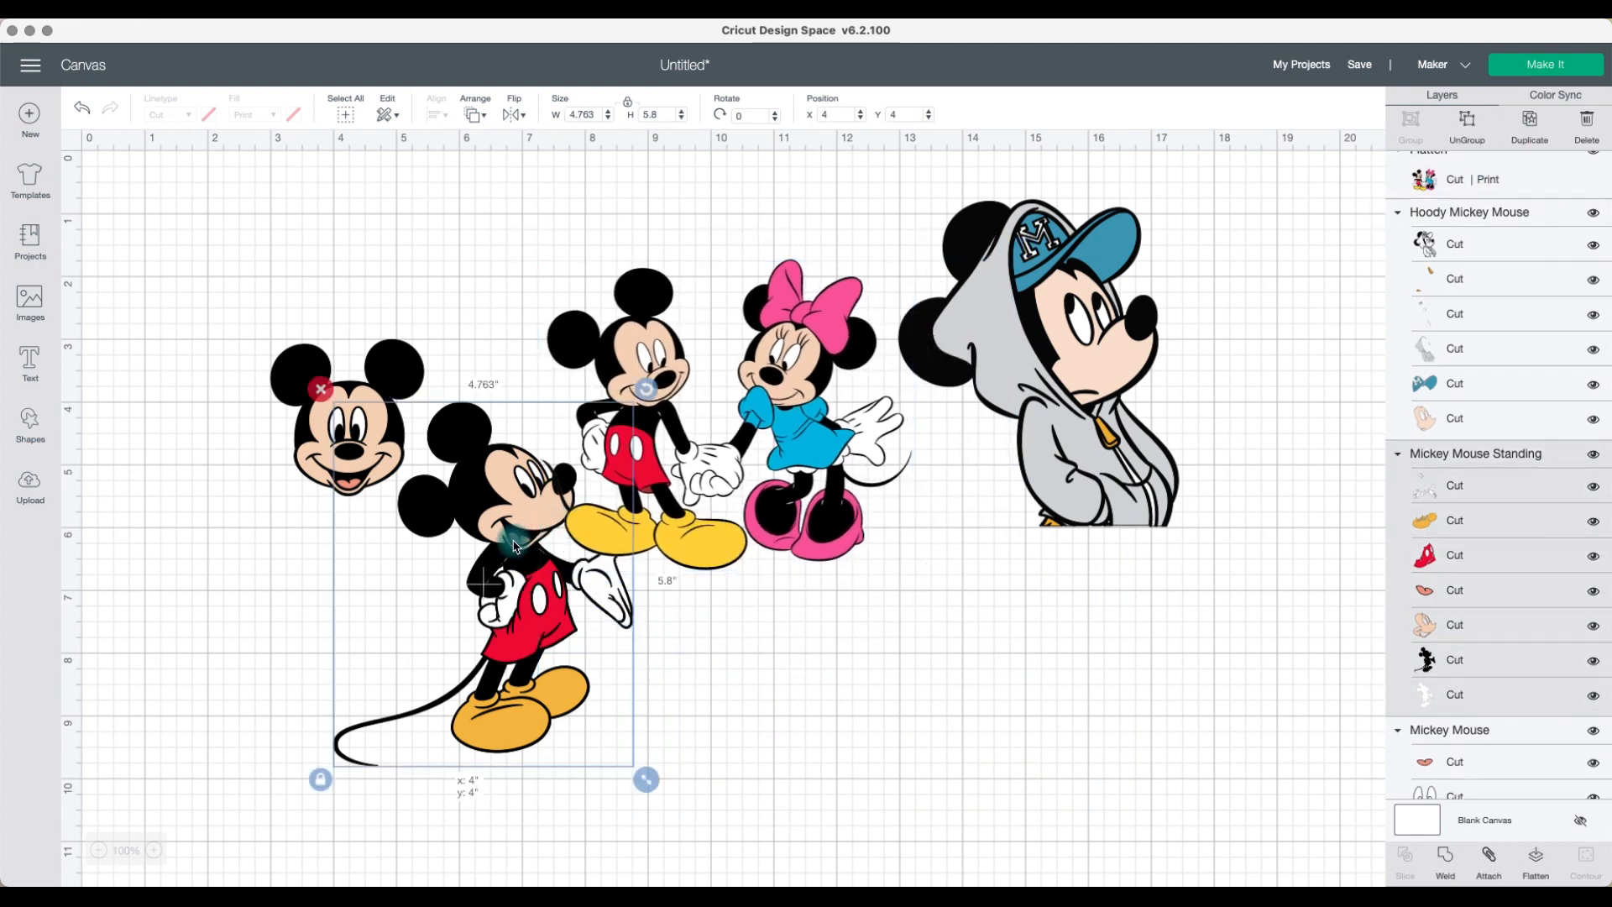
left_click(1539, 865)
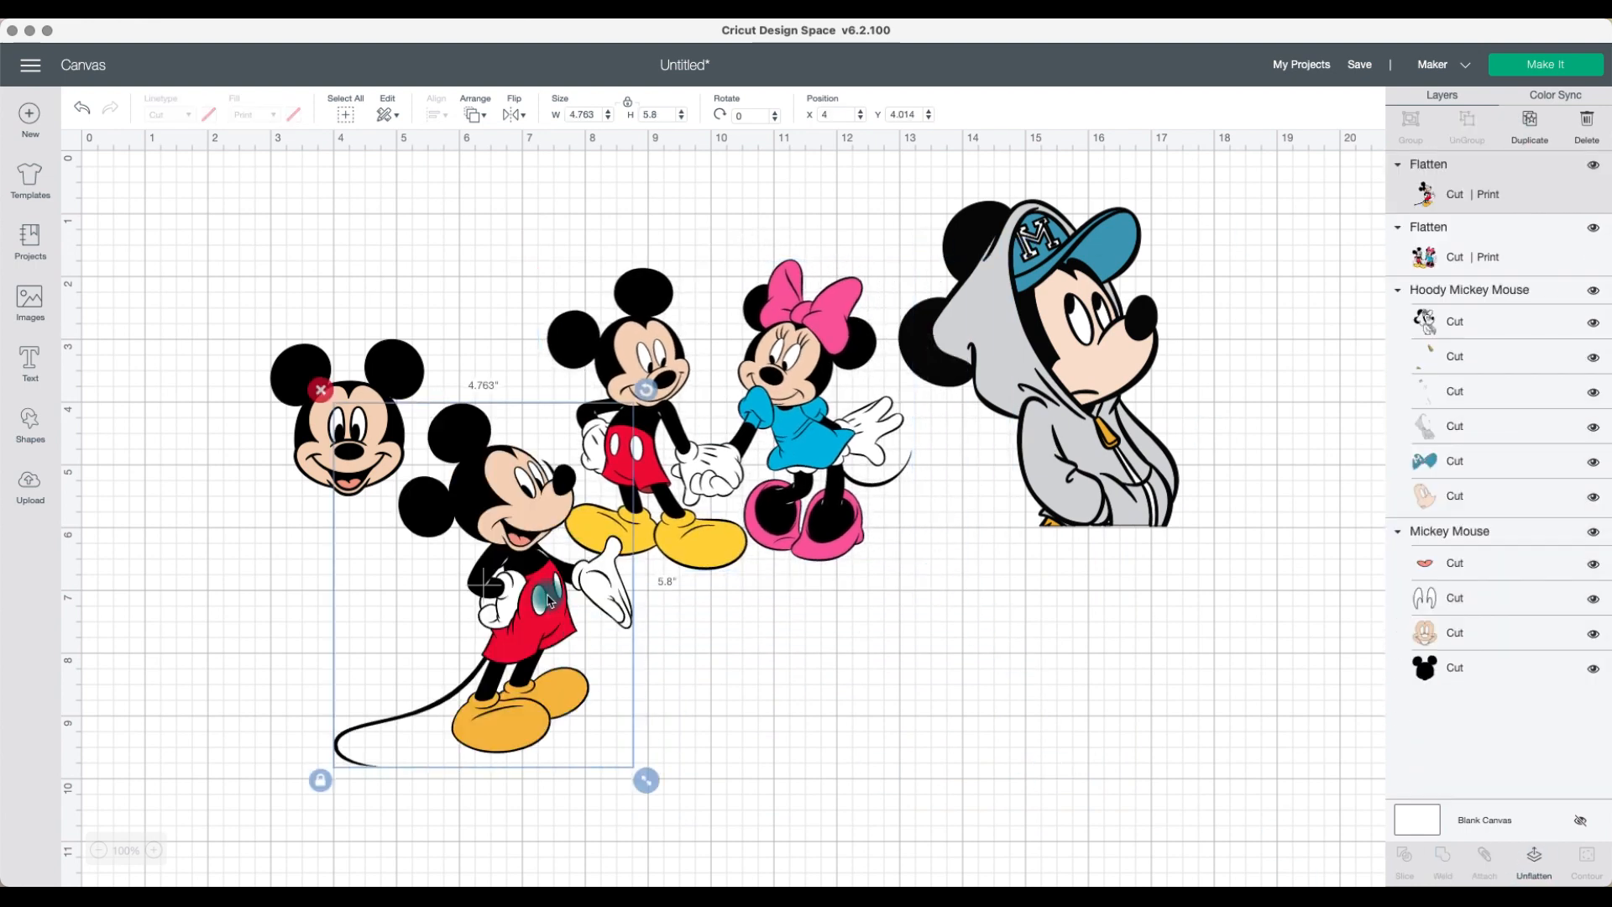
left_click_drag(471, 618, 1044, 752)
Step: Move the Mickey head below the pair, ungroup it, and pull its pieces apart and back together
left_click_drag(374, 424, 699, 737)
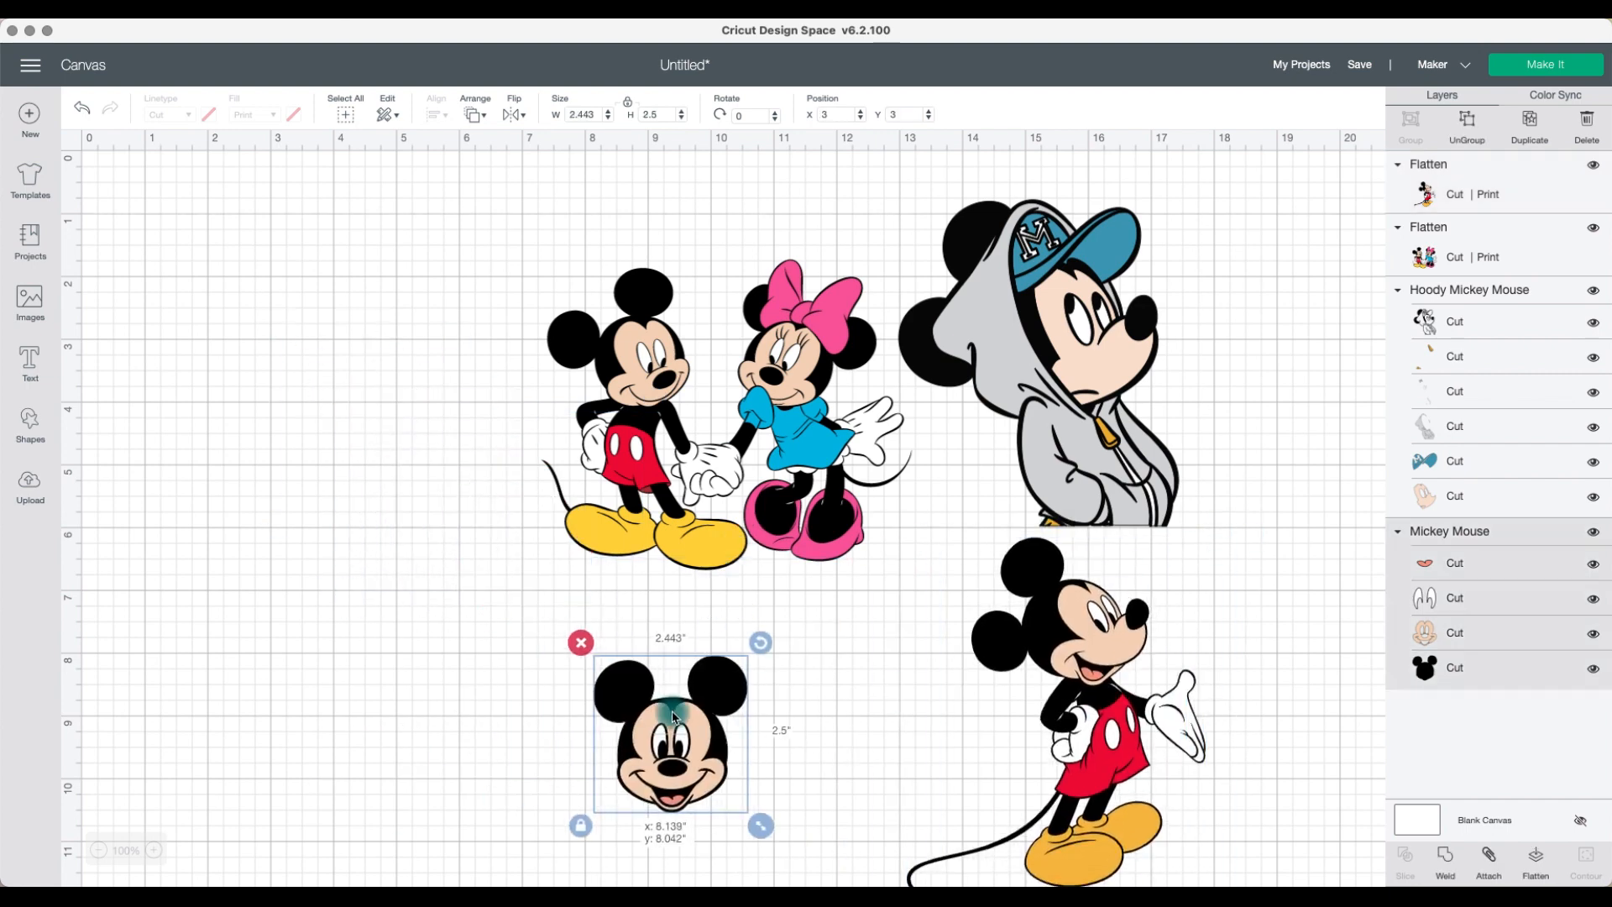
left_click(1468, 117)
left_click_drag(669, 744, 432, 680)
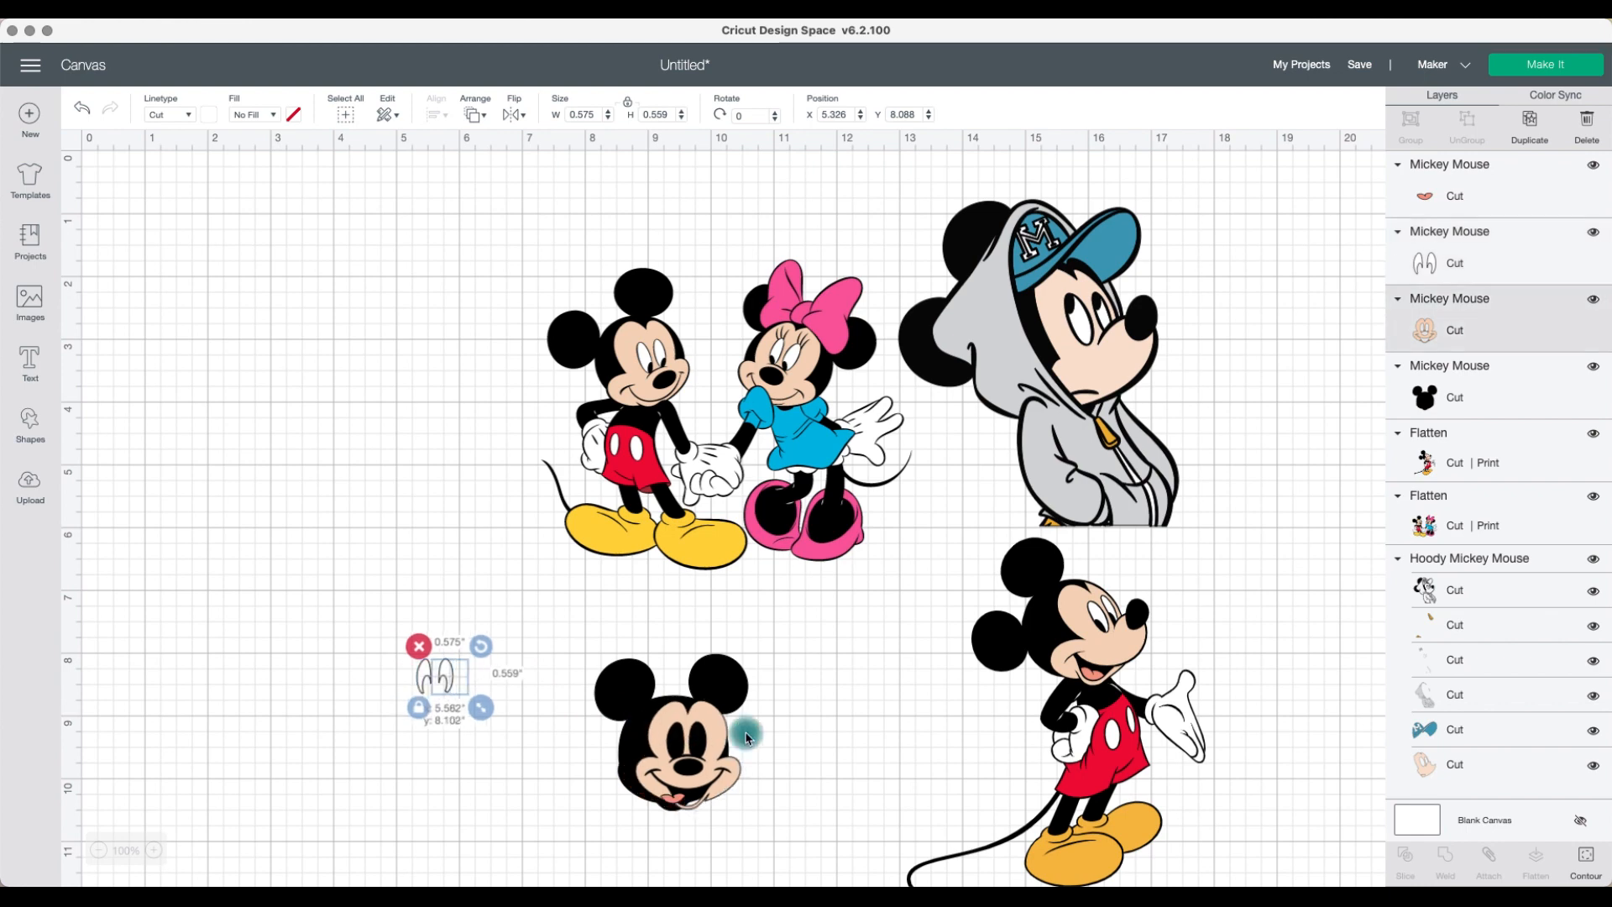
left_click_drag(739, 727, 917, 731)
left_click_drag(672, 732, 689, 684)
left_click_drag(840, 736, 730, 693)
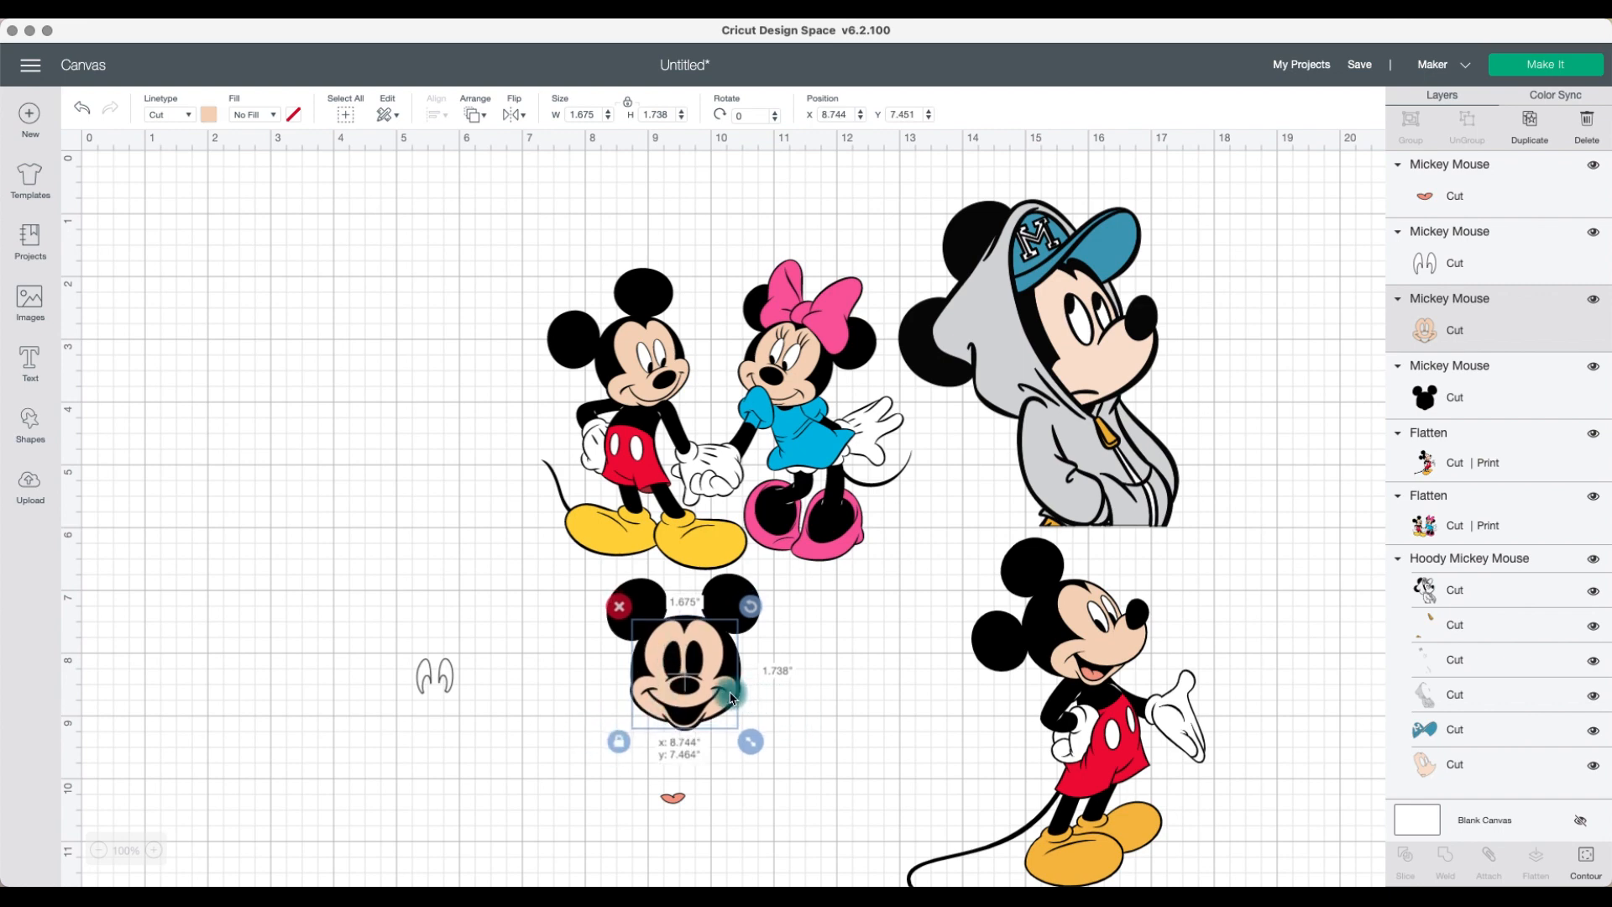
left_click_drag(435, 672, 689, 657)
left_click_drag(673, 804, 684, 716)
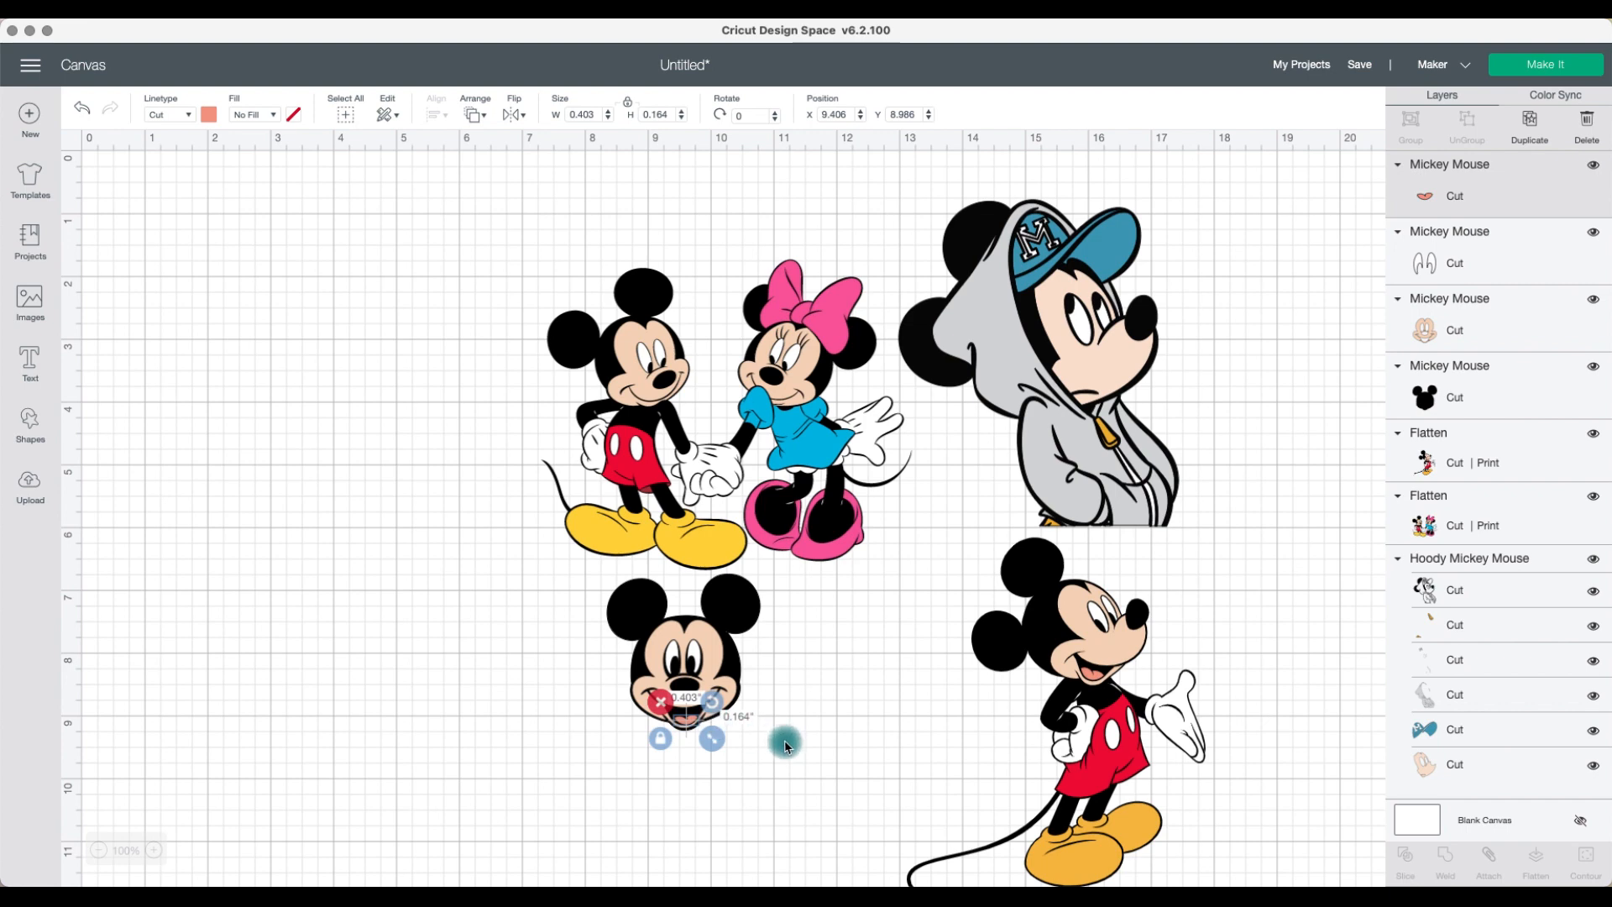
Step: Select all pieces of the Mickey head, flatten them, and move the head slightly right
left_click(783, 746)
left_click(688, 727)
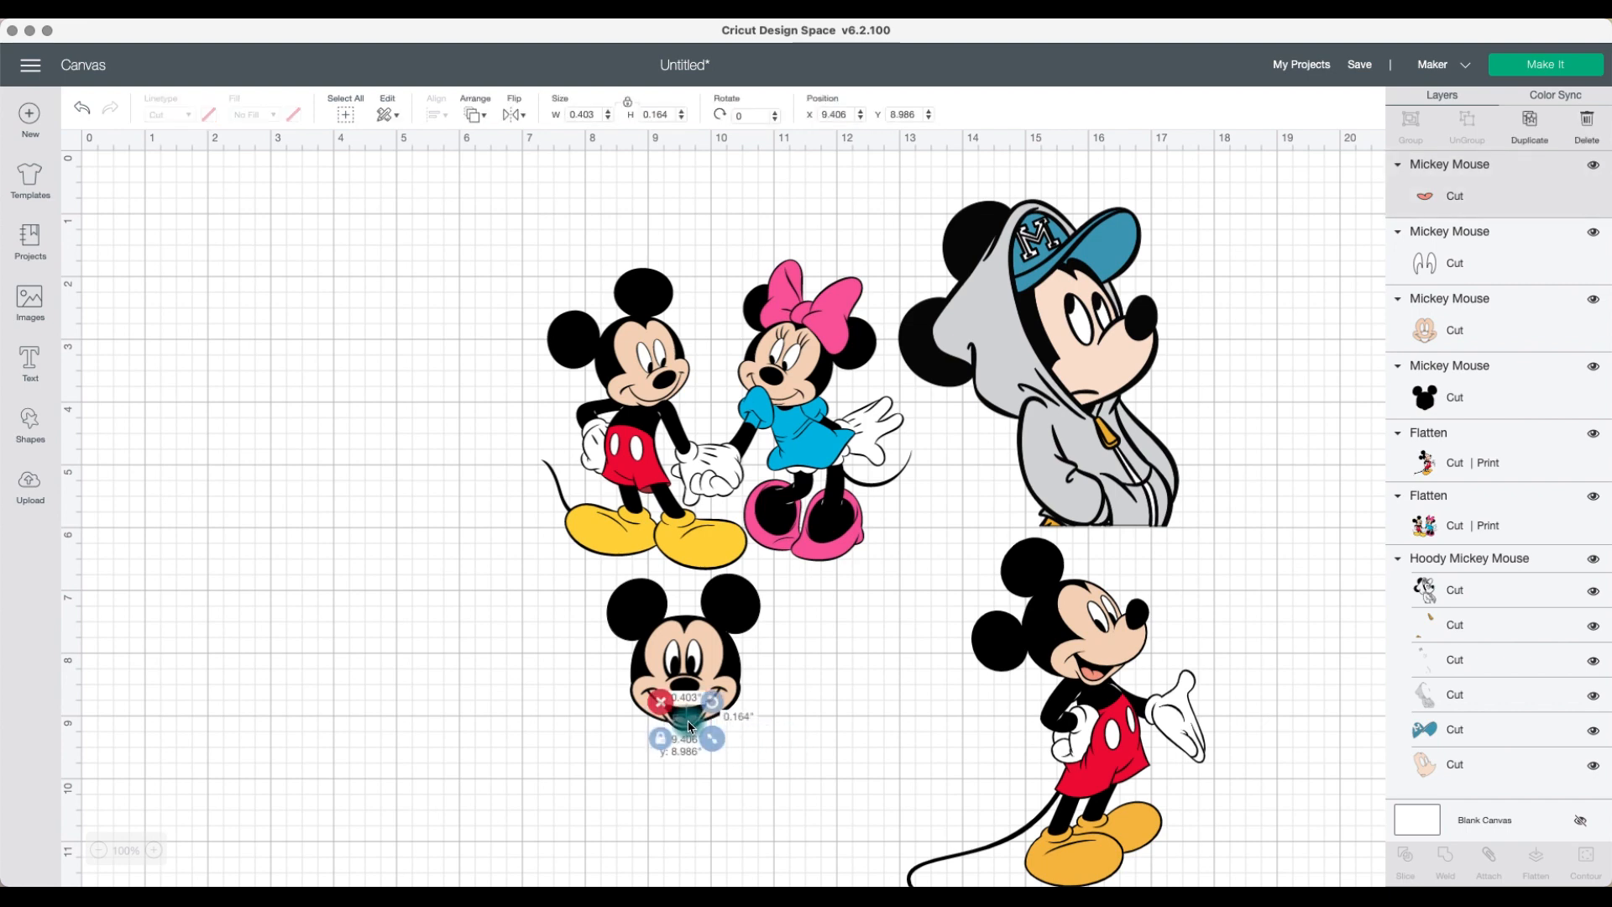
left_click_drag(744, 735, 592, 571)
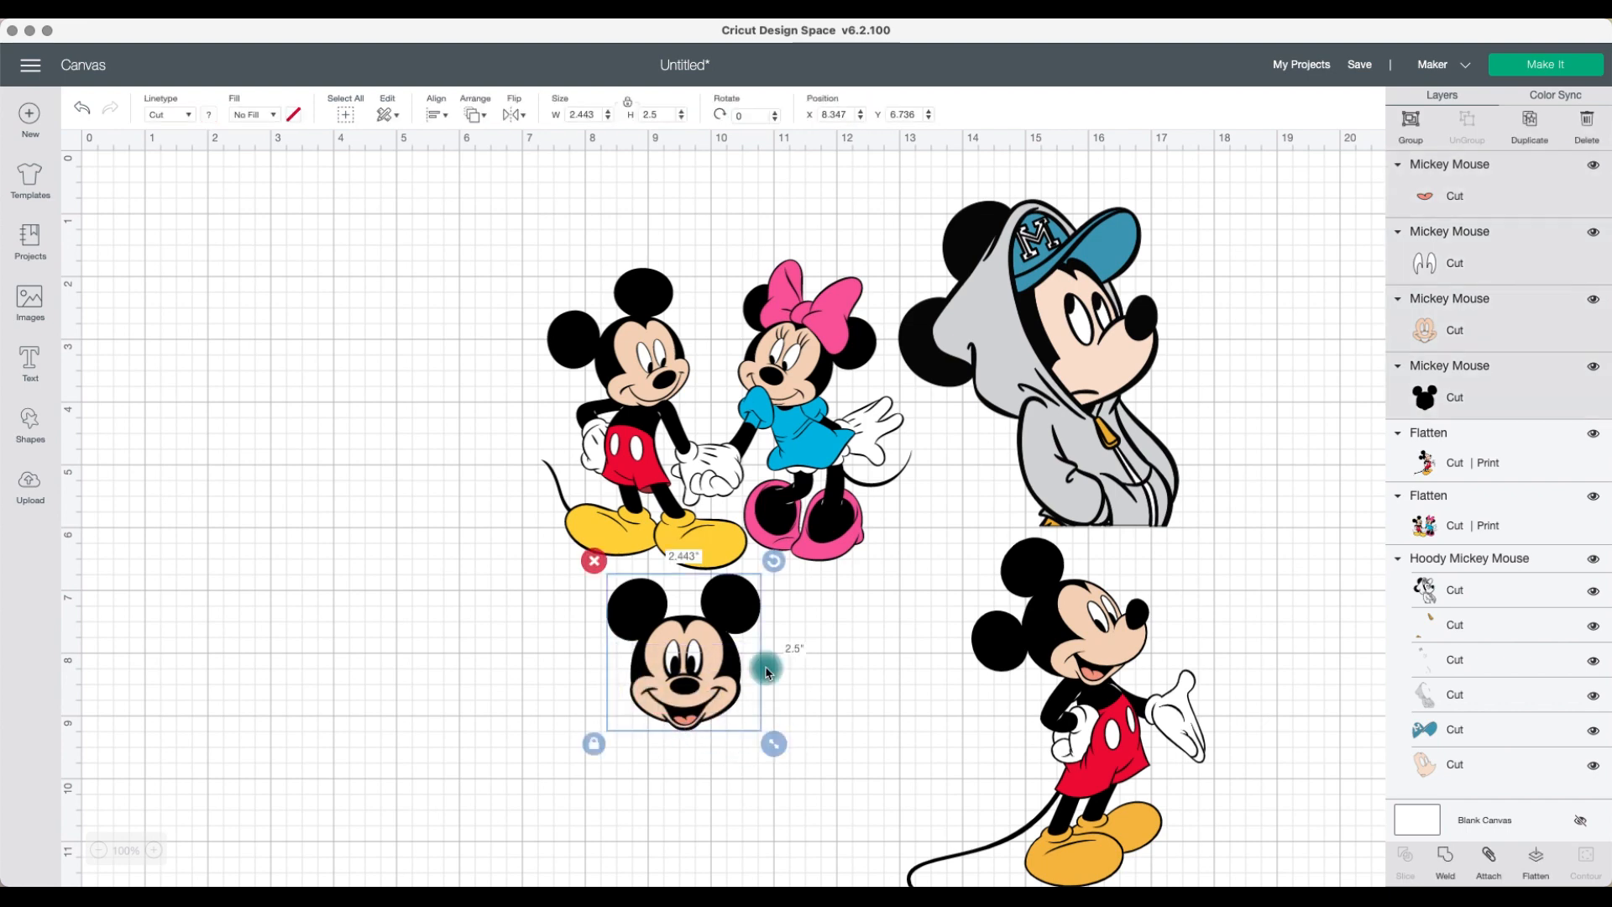
left_click(1538, 858)
left_click_drag(691, 671, 797, 750)
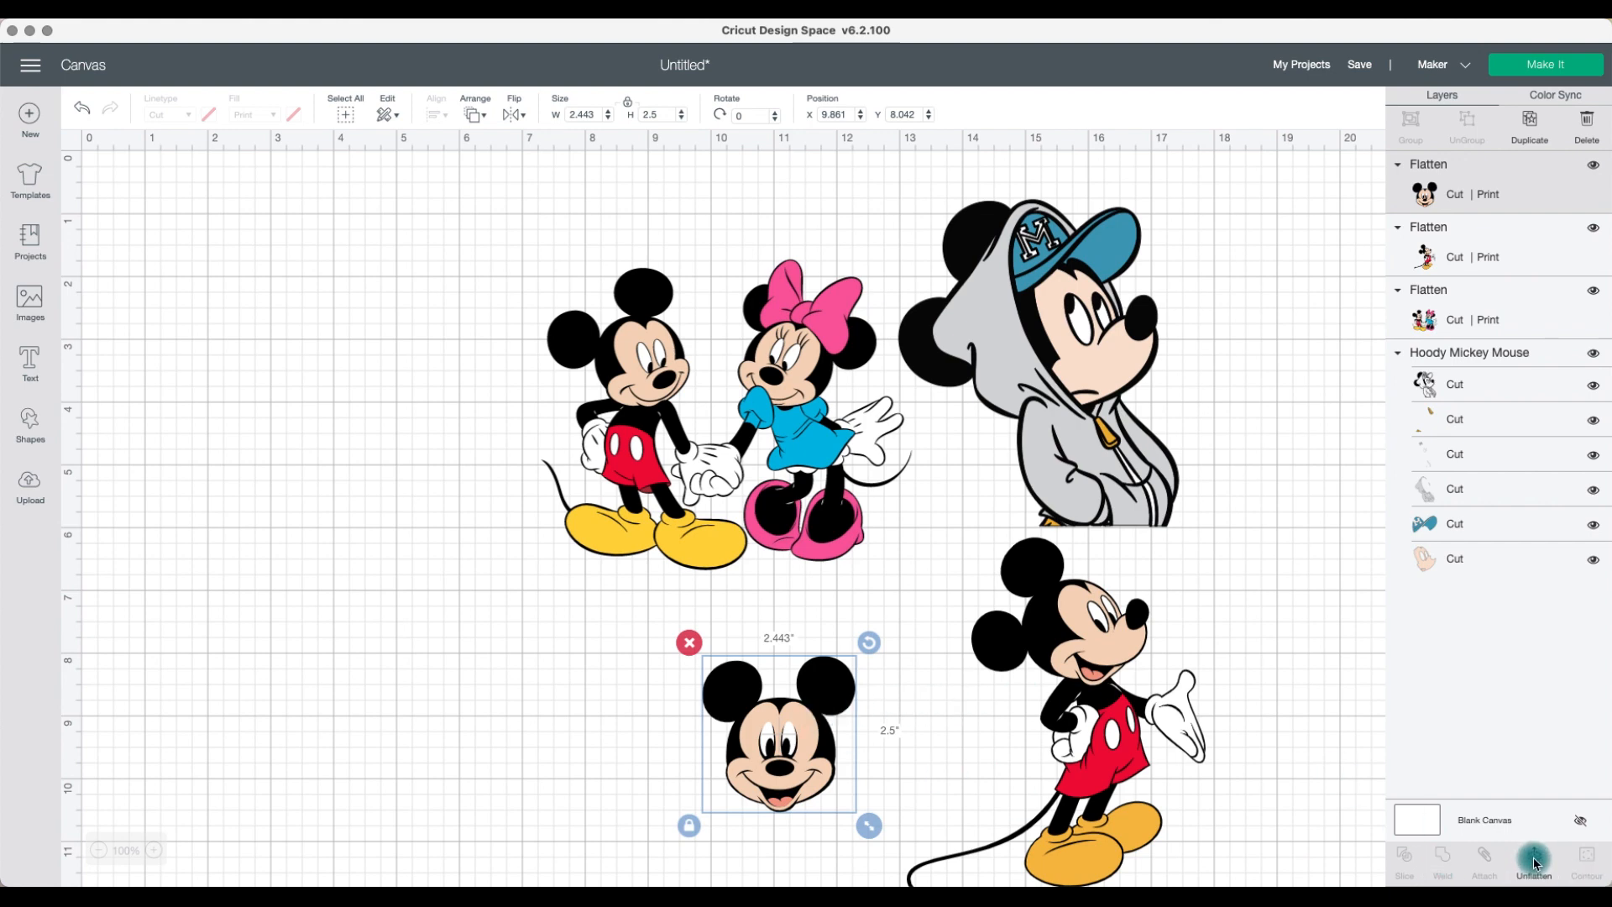
Step: Unflatten the Mickey head and flatten its pieces again
left_click(1534, 864)
left_click(747, 755)
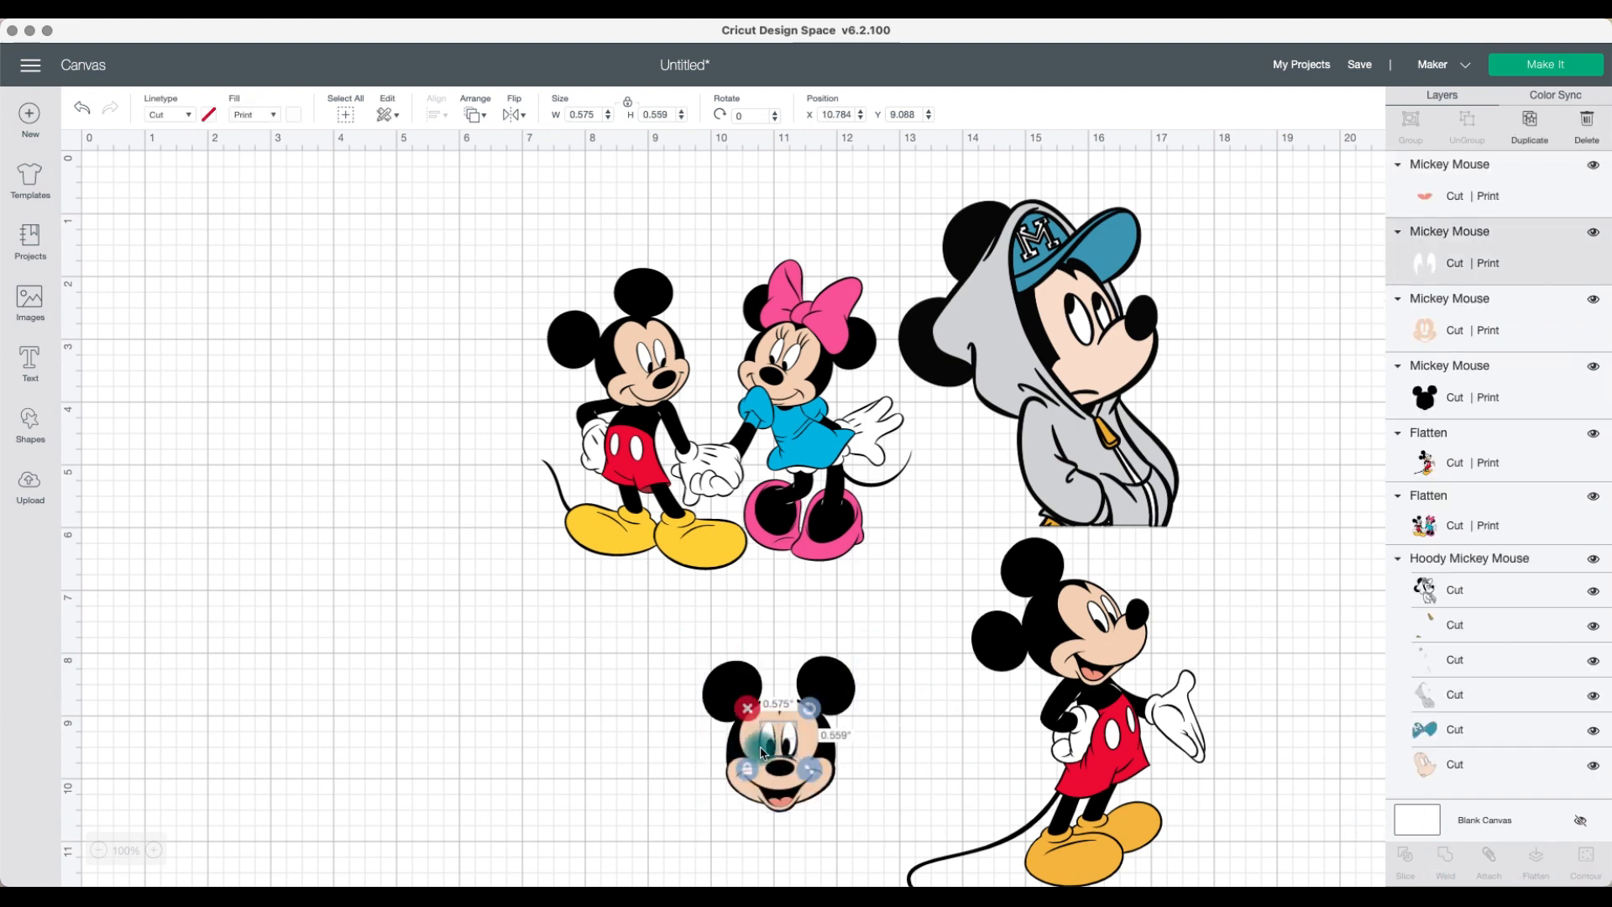
left_click_drag(770, 747, 769, 748)
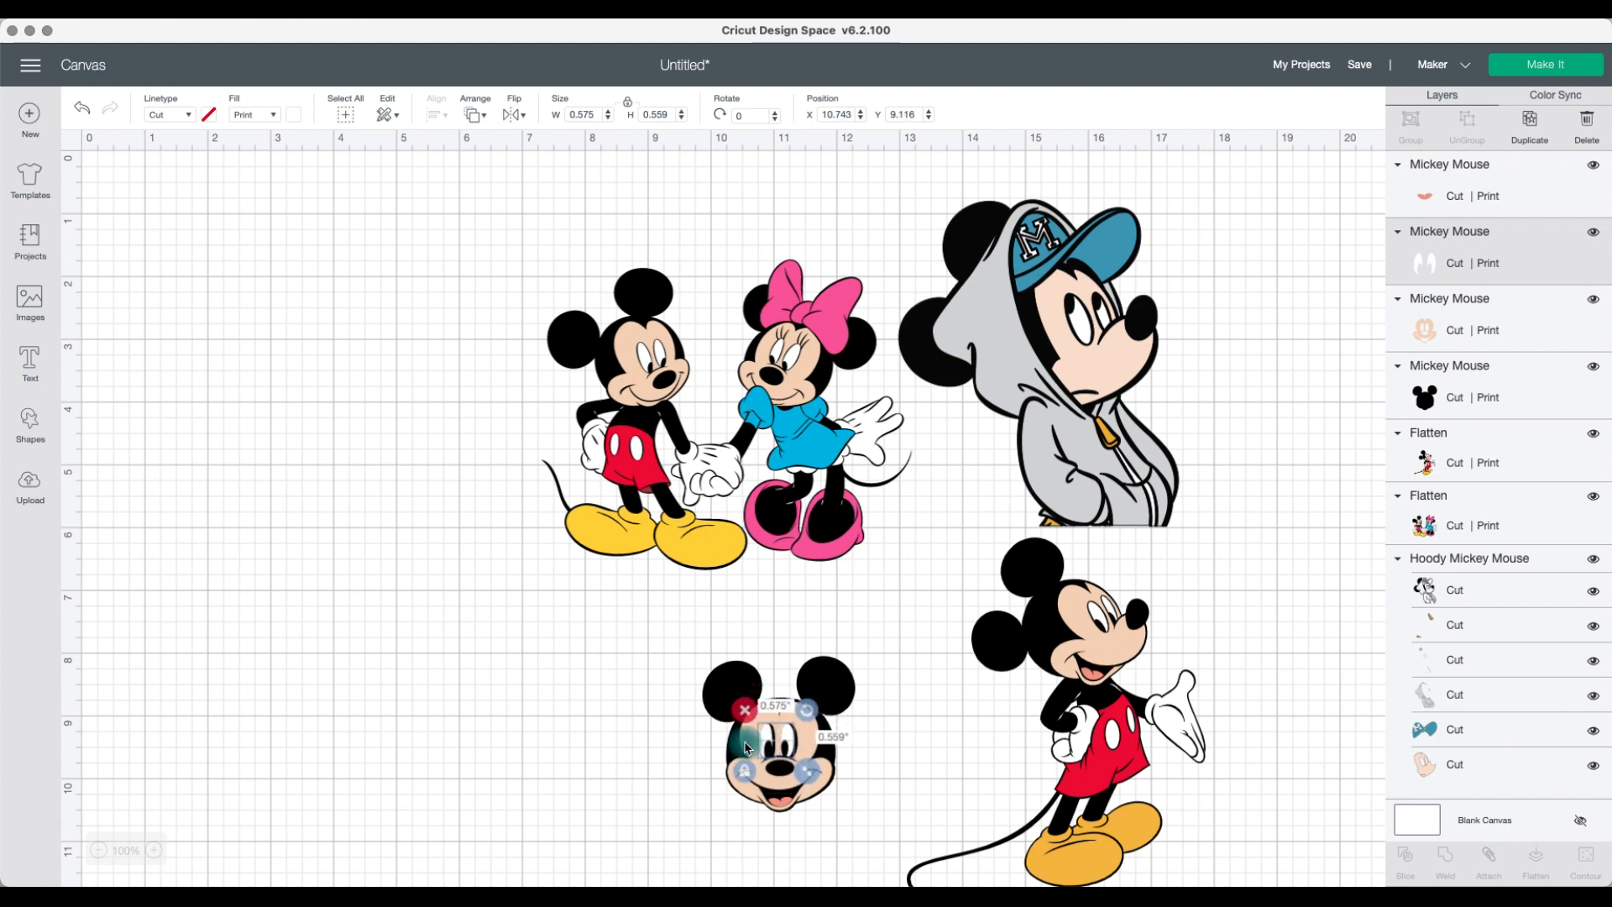
left_click(647, 734)
left_click_drag(647, 735, 827, 735)
left_click(1538, 860)
left_click(974, 758)
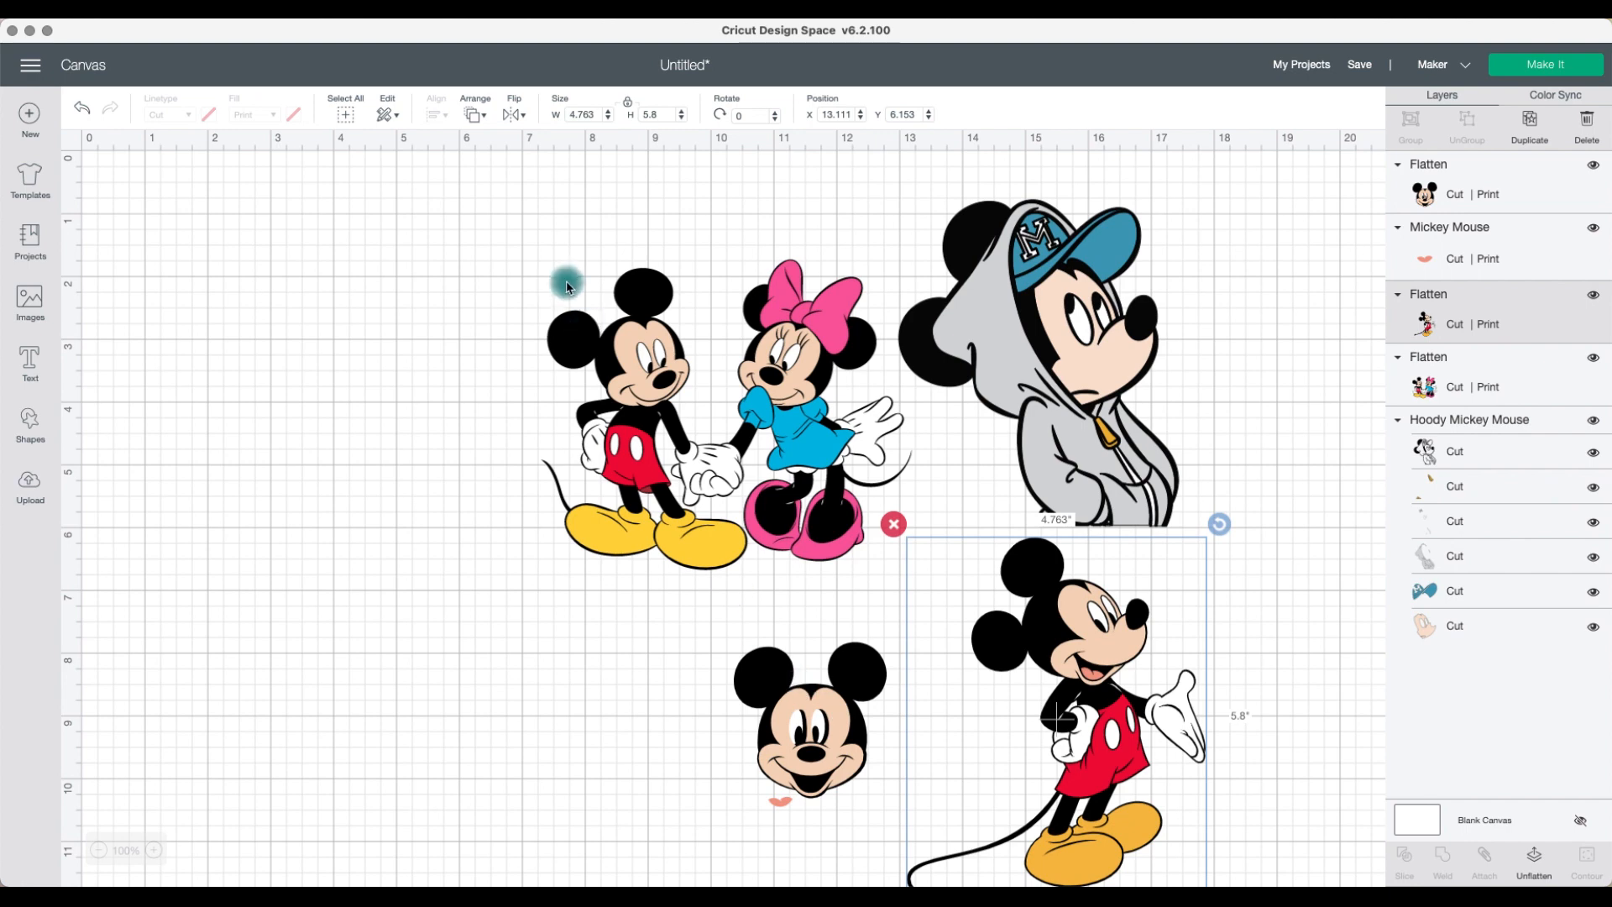
Step: Select everything on the canvas and delete it
left_click_drag(468, 223, 1143, 824)
key("Delete")
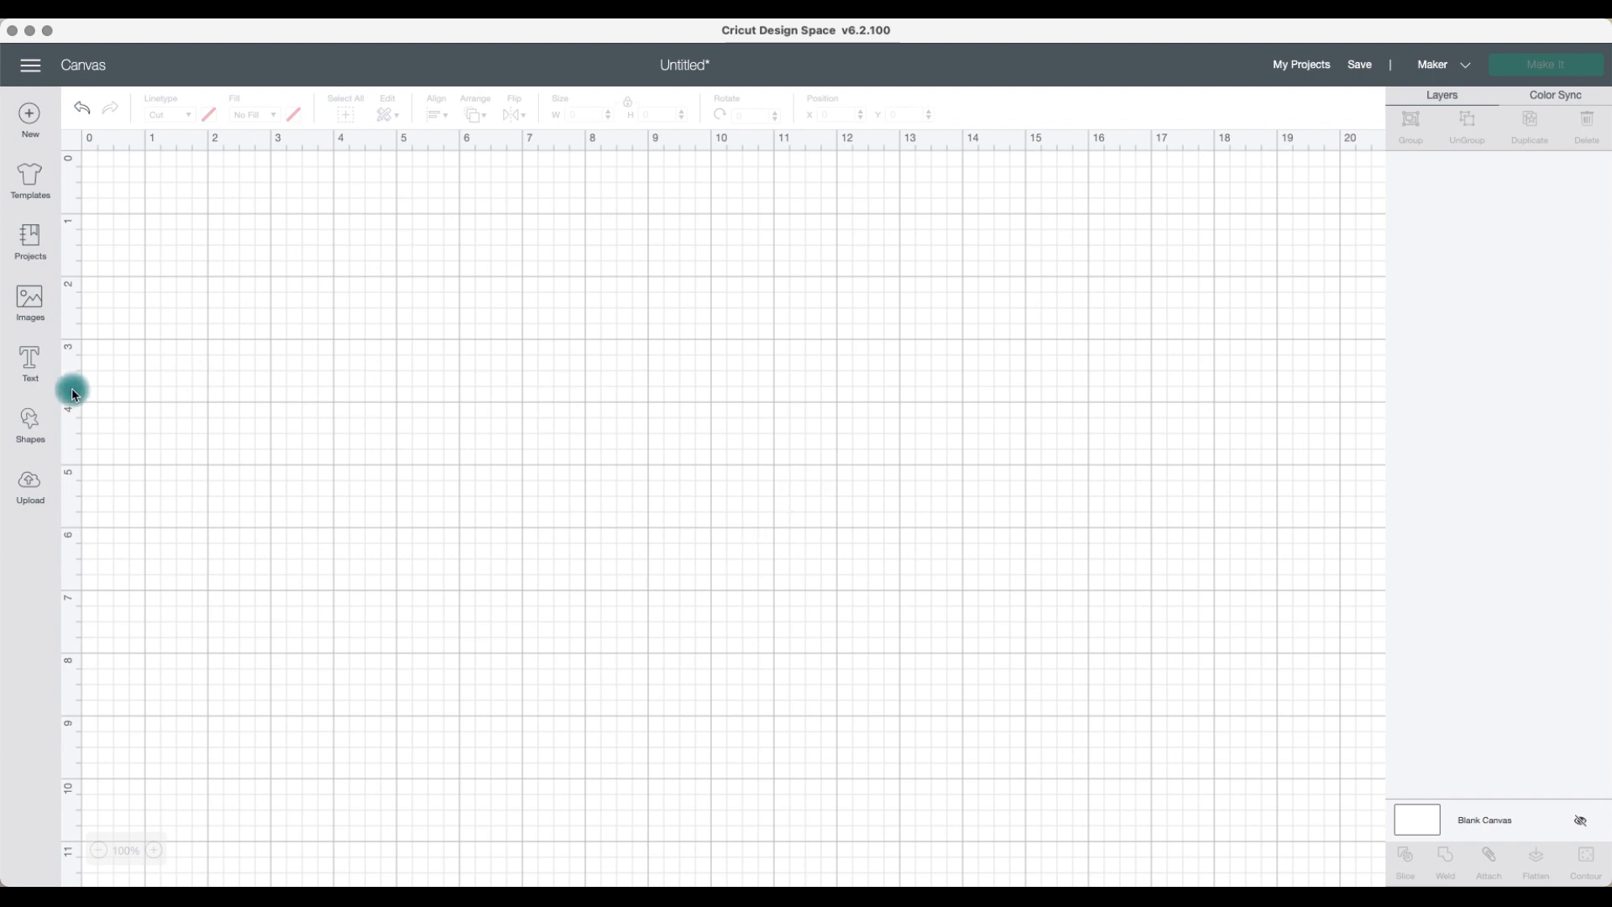
Step: Insert a circle shape and enlarge it to about 5.6 inches
left_click(30, 424)
left_click(163, 306)
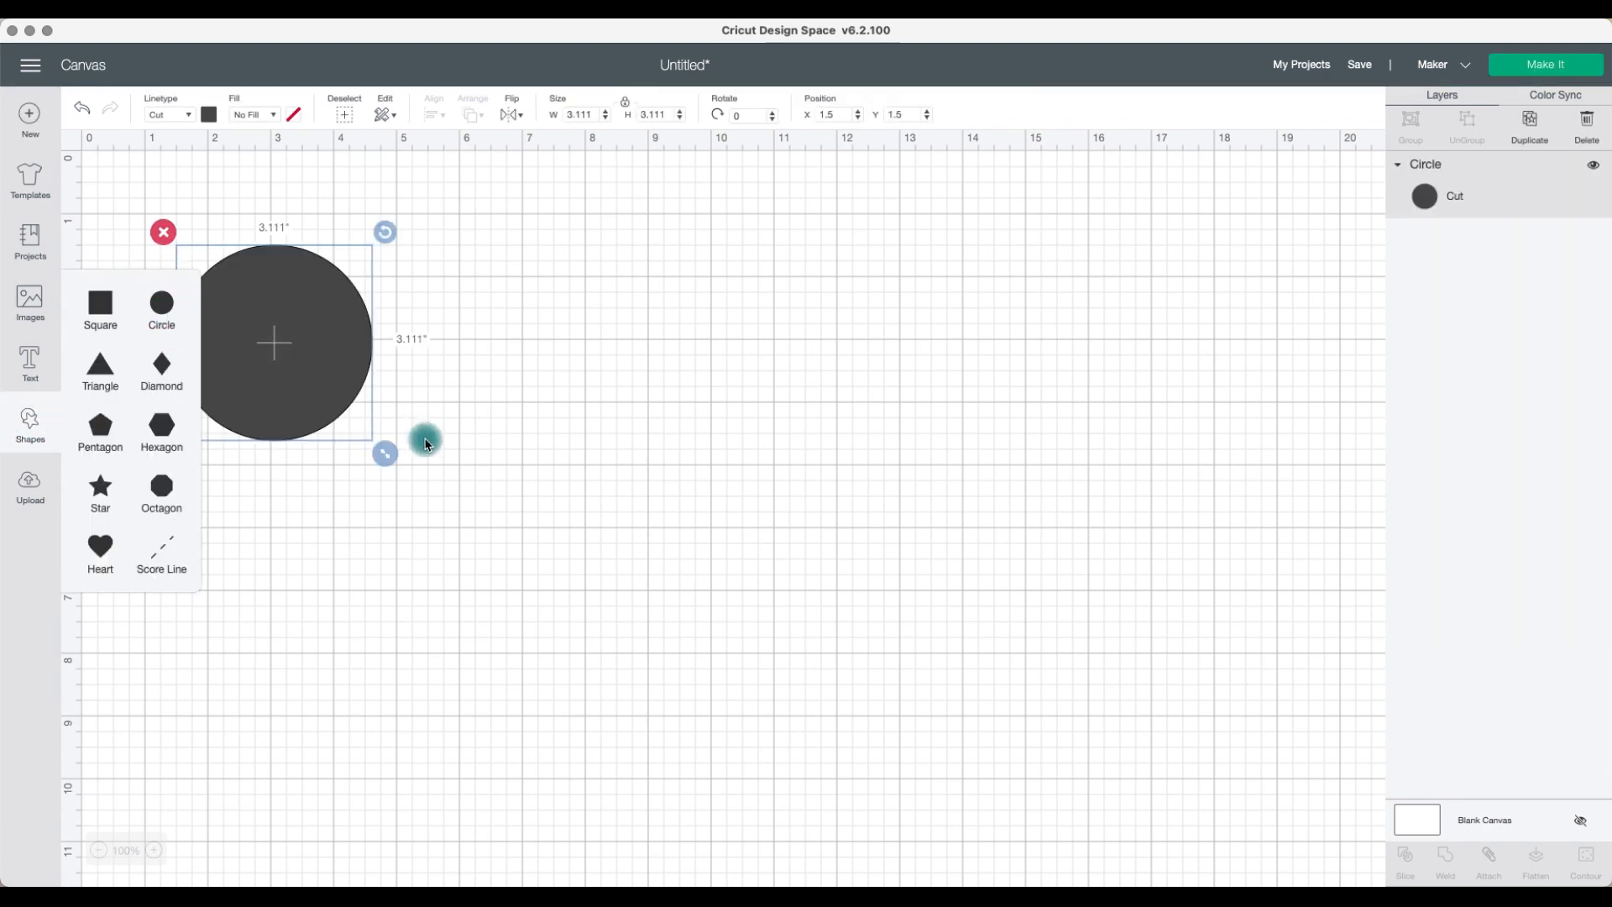
left_click_drag(349, 382, 590, 535)
left_click_drag(627, 601, 699, 562)
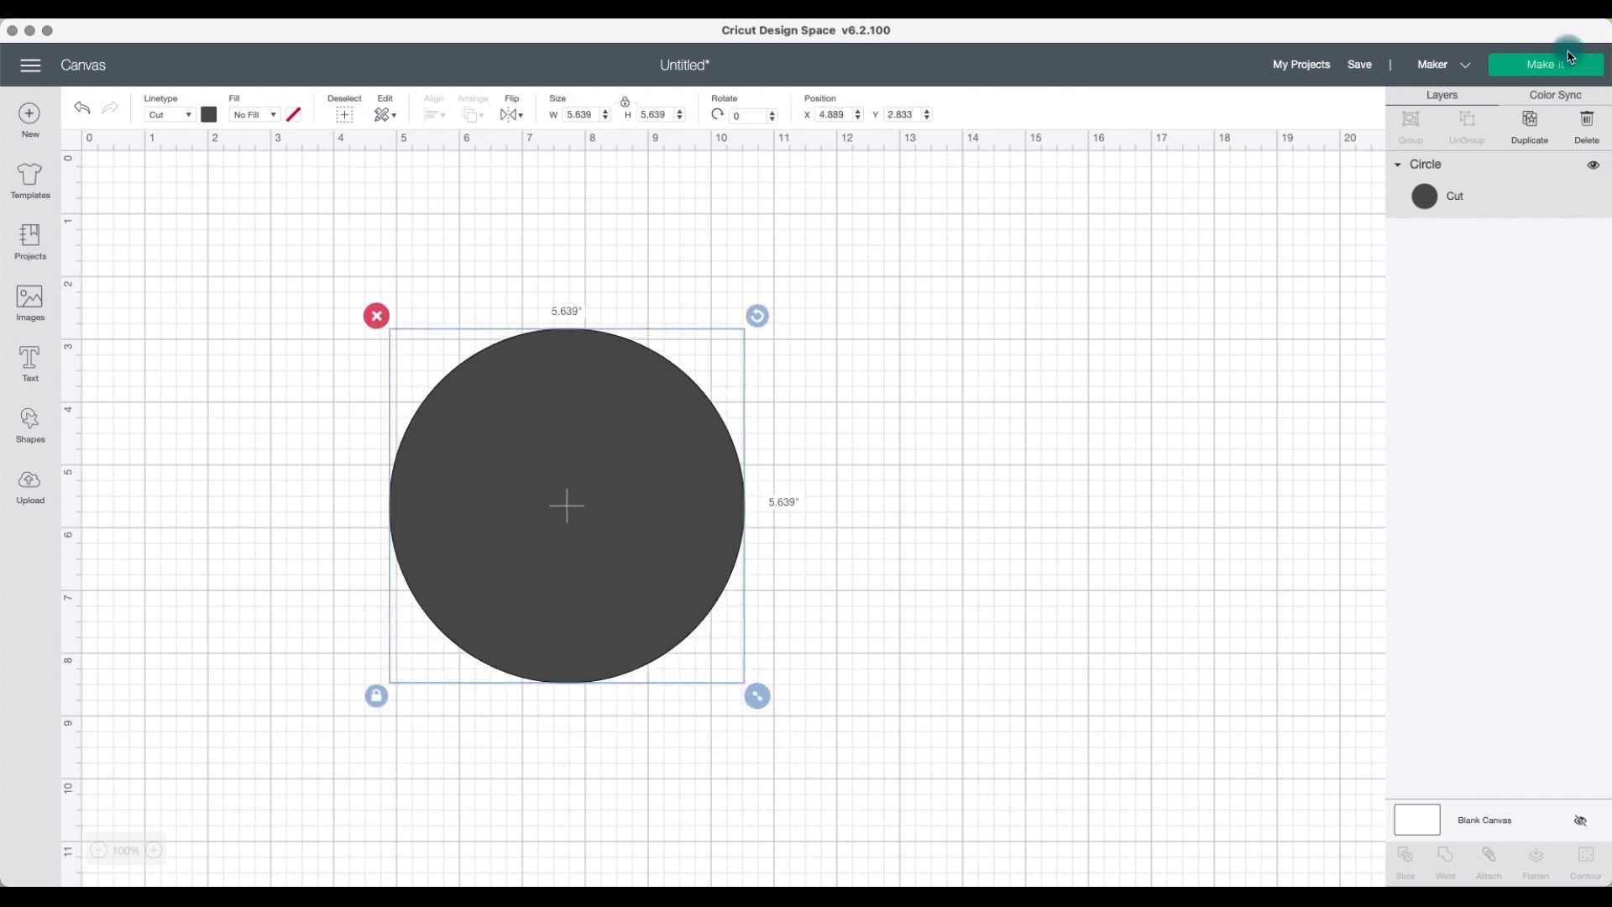
Step: Duplicate the circle and move the copy to the right
left_click(1530, 122)
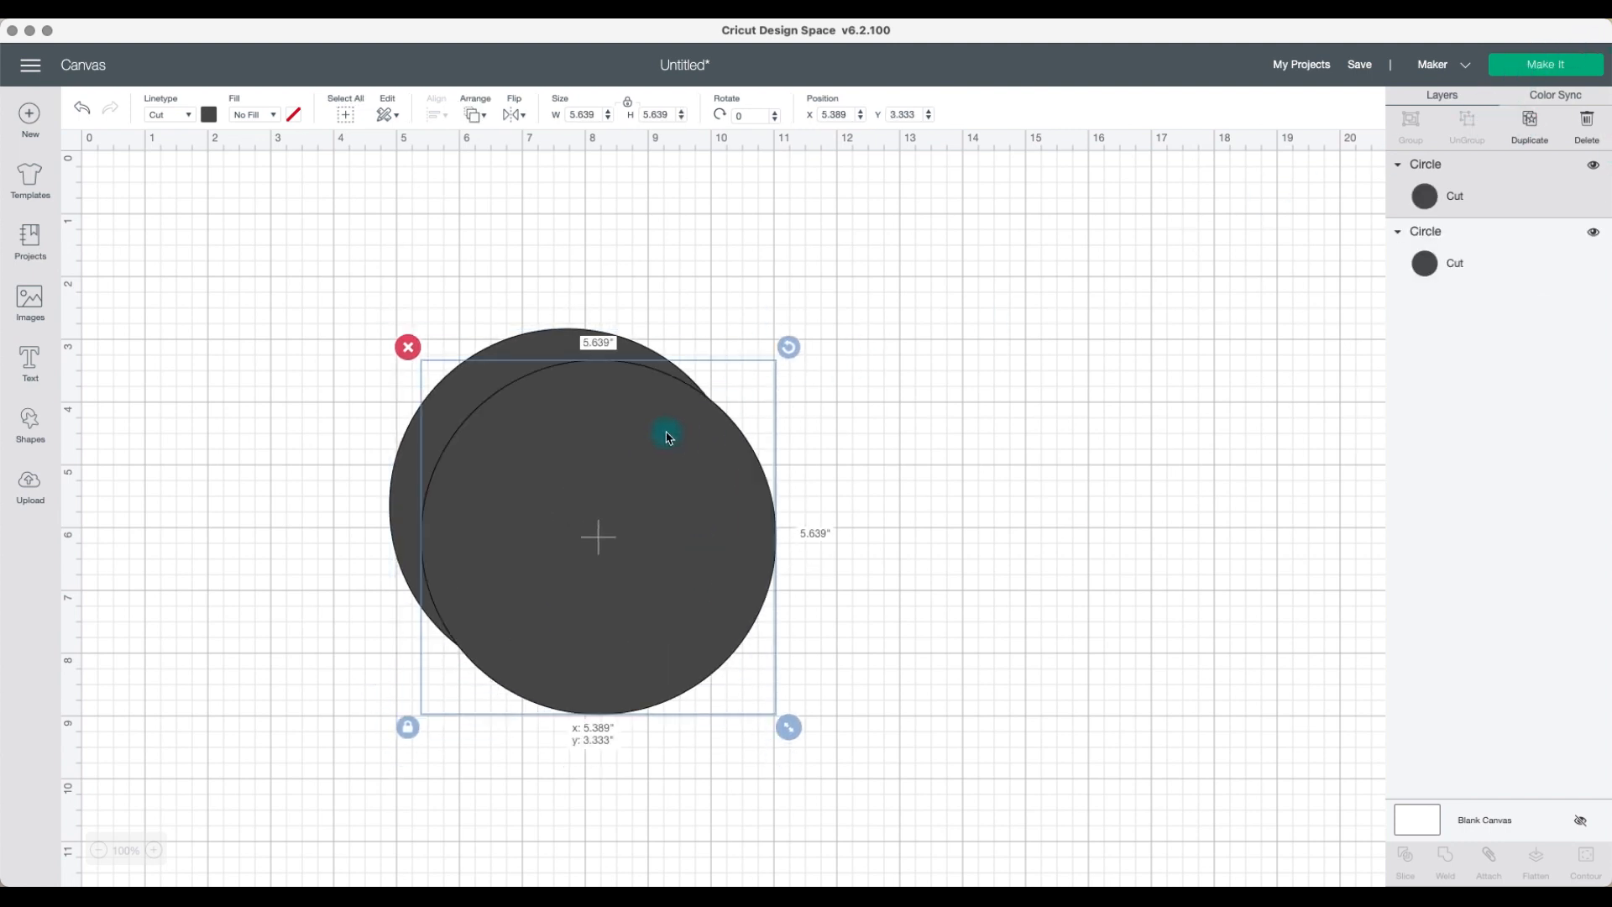
left_click_drag(612, 384, 590, 375)
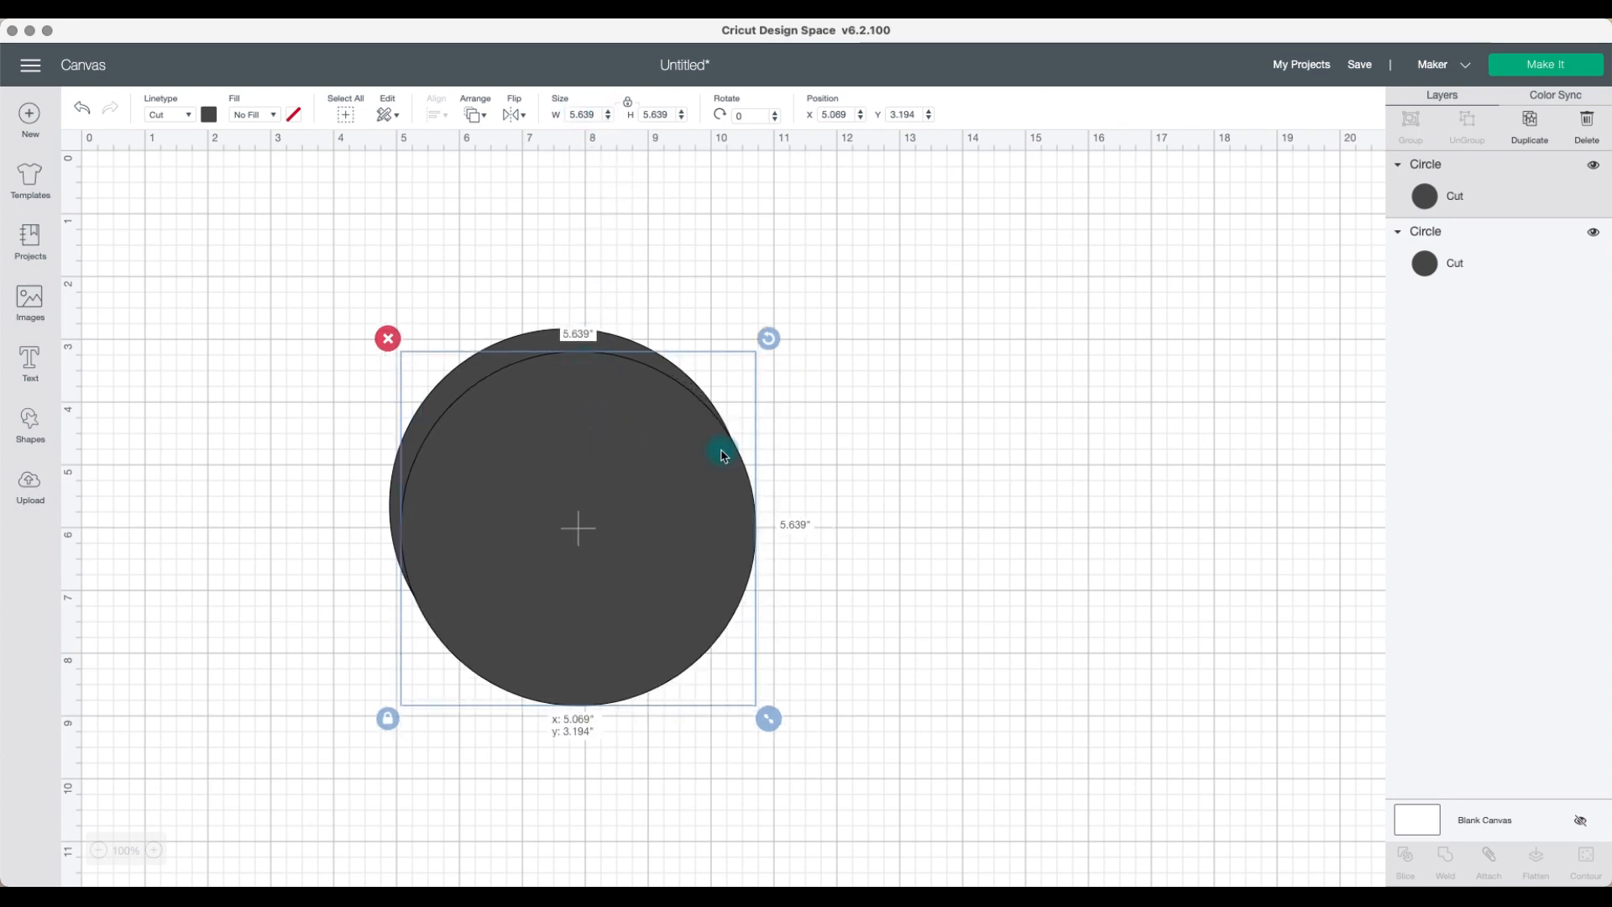
left_click_drag(722, 454, 1115, 457)
Step: Set the first circle's width to 6 inches
left_click(655, 440)
left_click_drag(593, 117, 557, 118)
type("6")
key("Return")
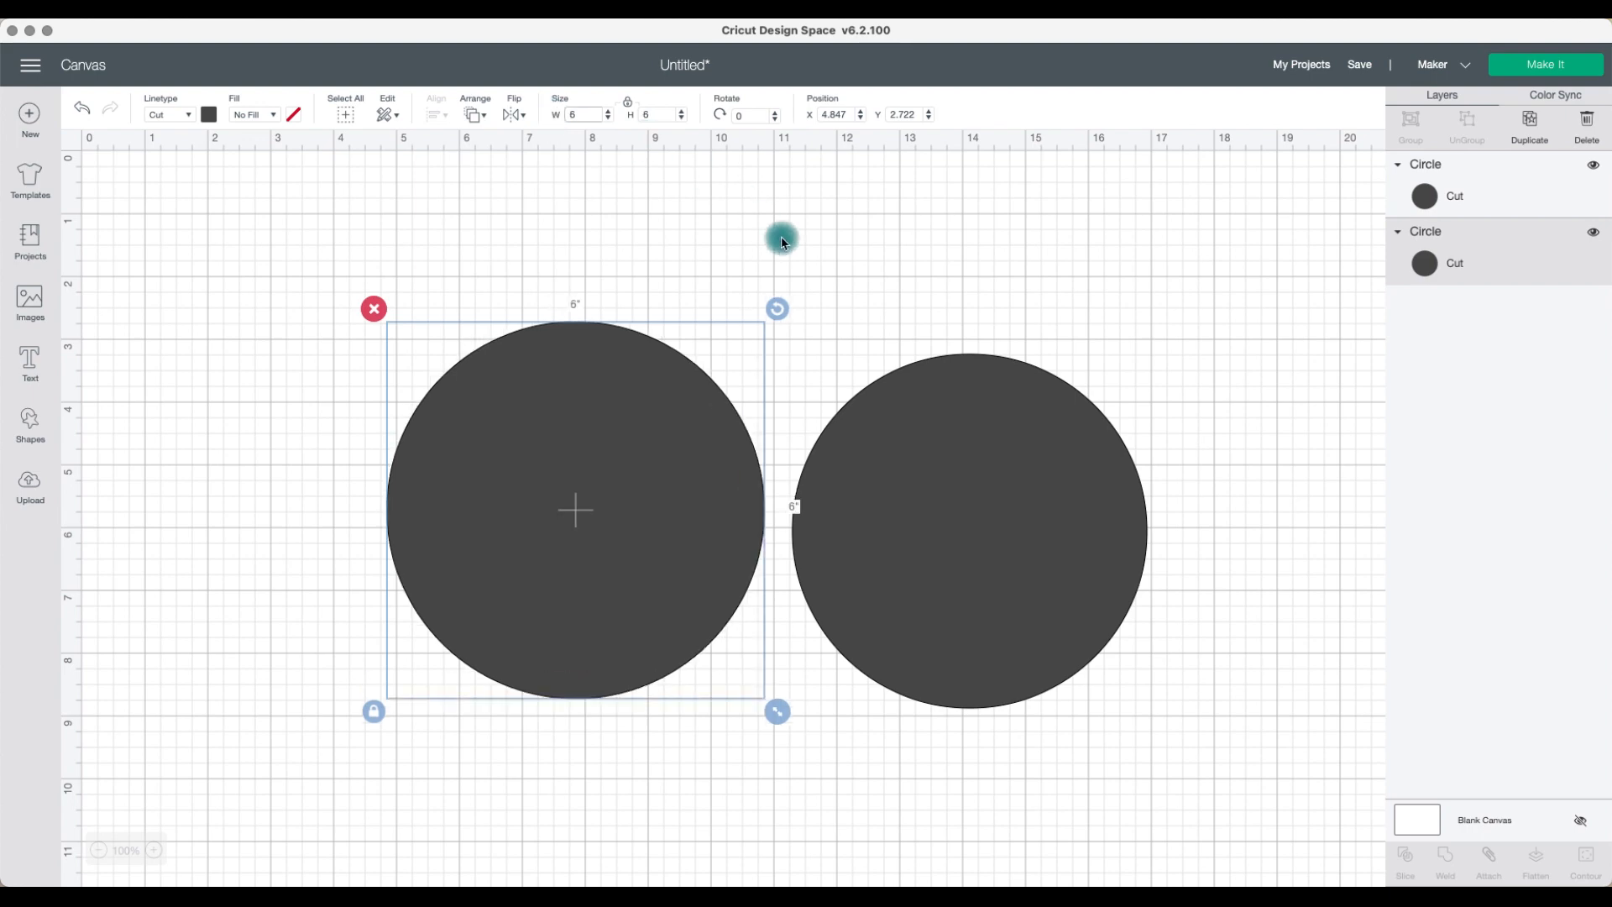
Step: Set the copied circle's width to 5.75 inches and move it over the first circle
left_click(838, 339)
left_click_drag(593, 114, 546, 112)
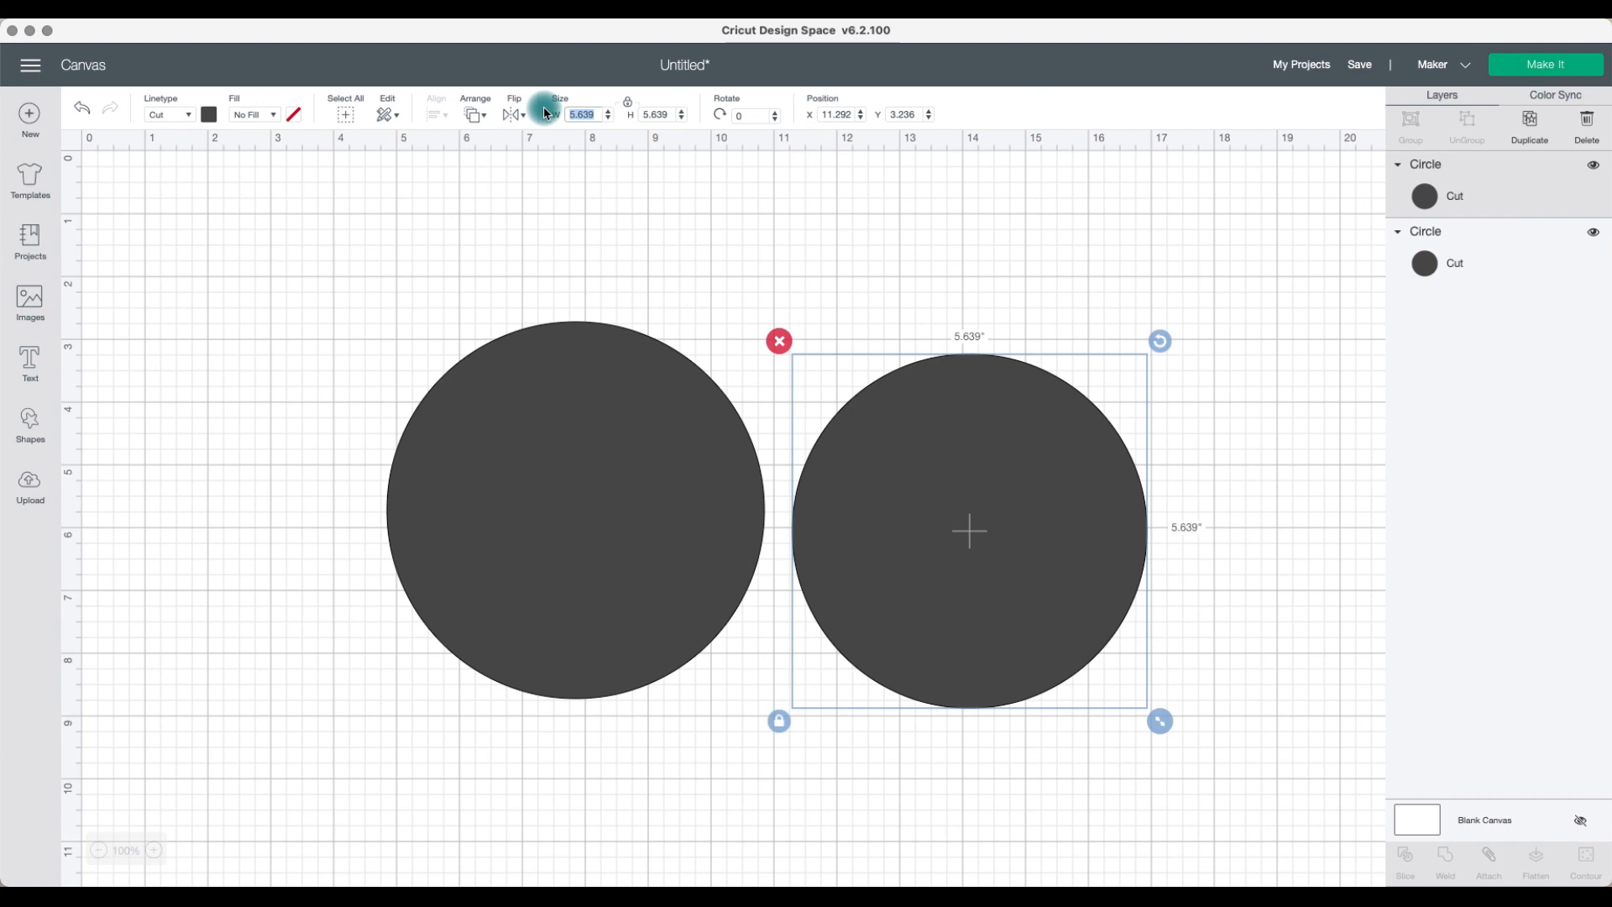
type("5.75")
key("Return")
left_click_drag(963, 473, 568, 453)
Step: Select both circles and align them to the center
left_click(881, 514)
left_click_drag(881, 514, 324, 17)
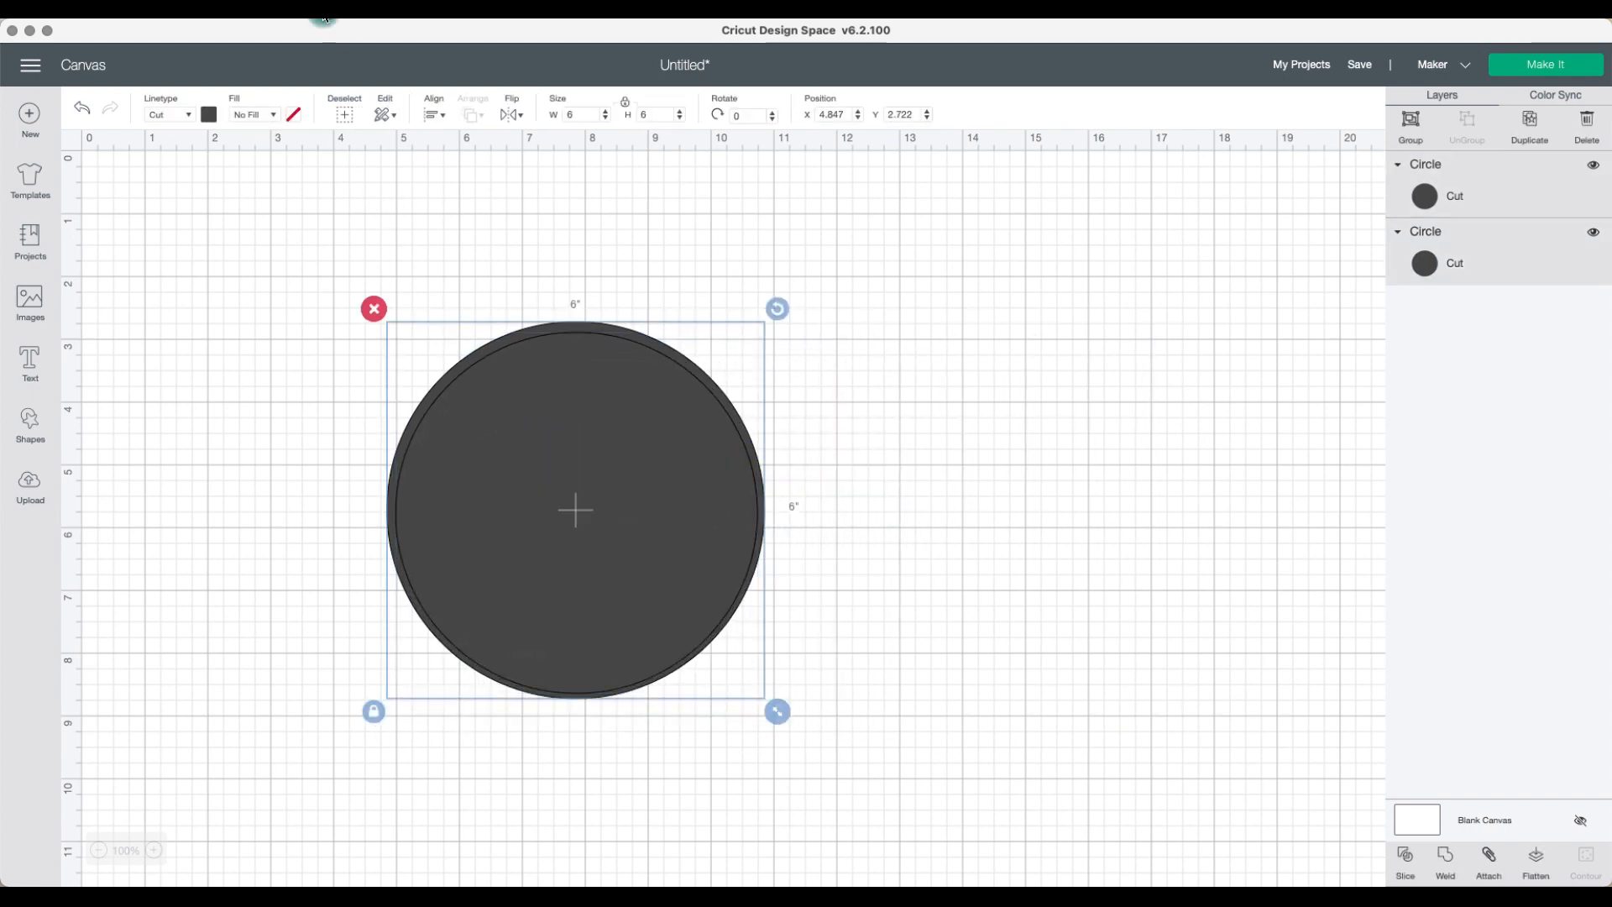
left_click(435, 114)
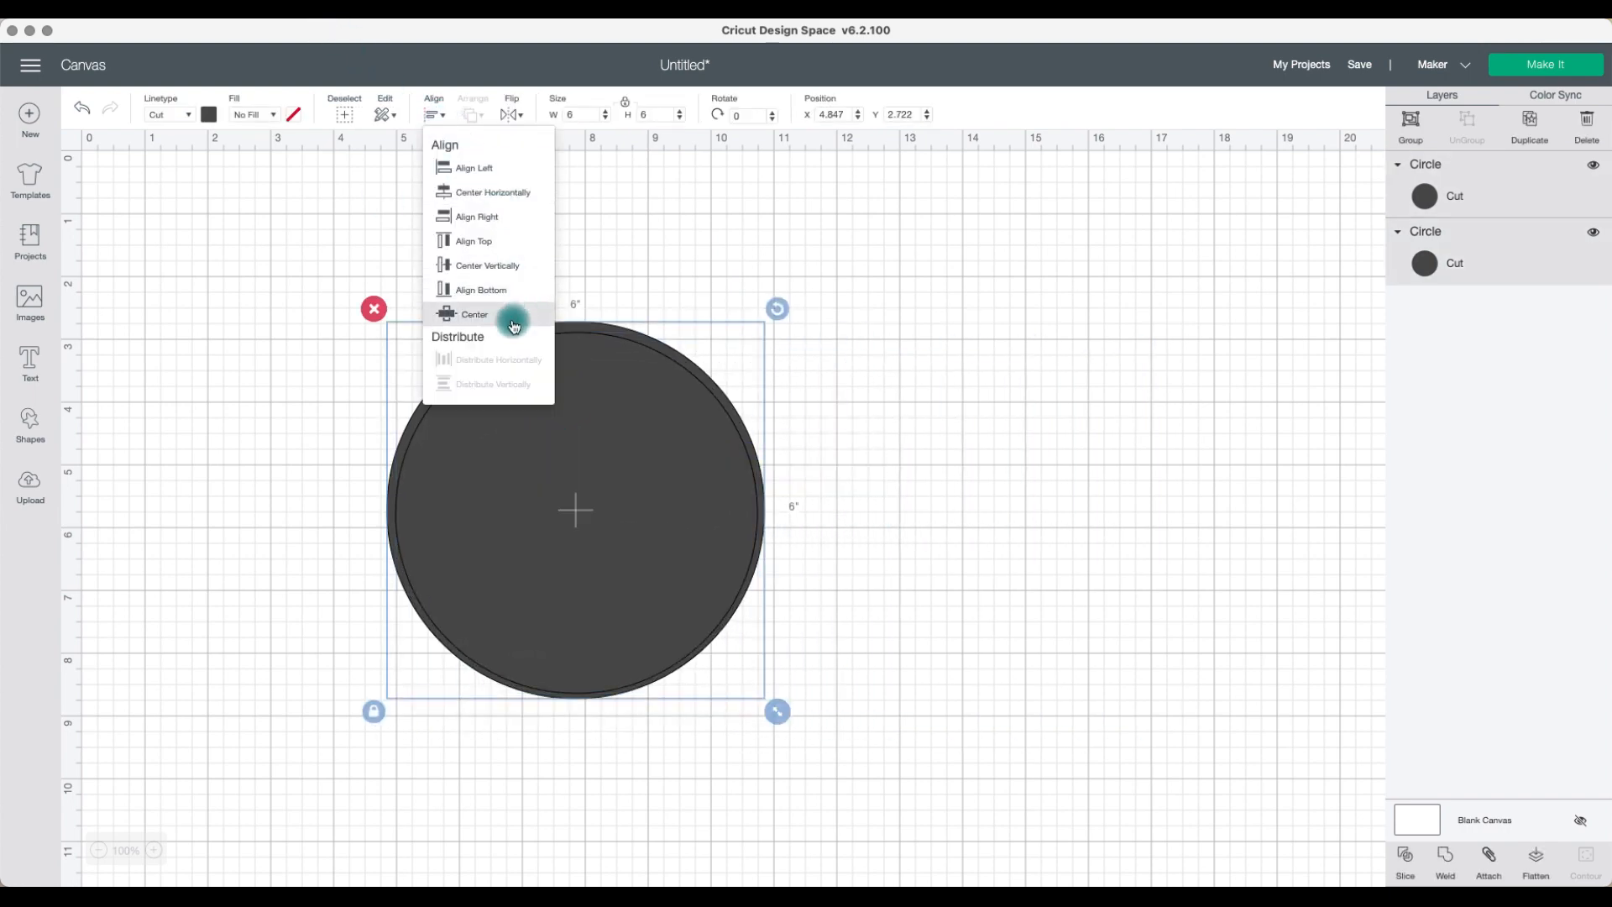
left_click(515, 313)
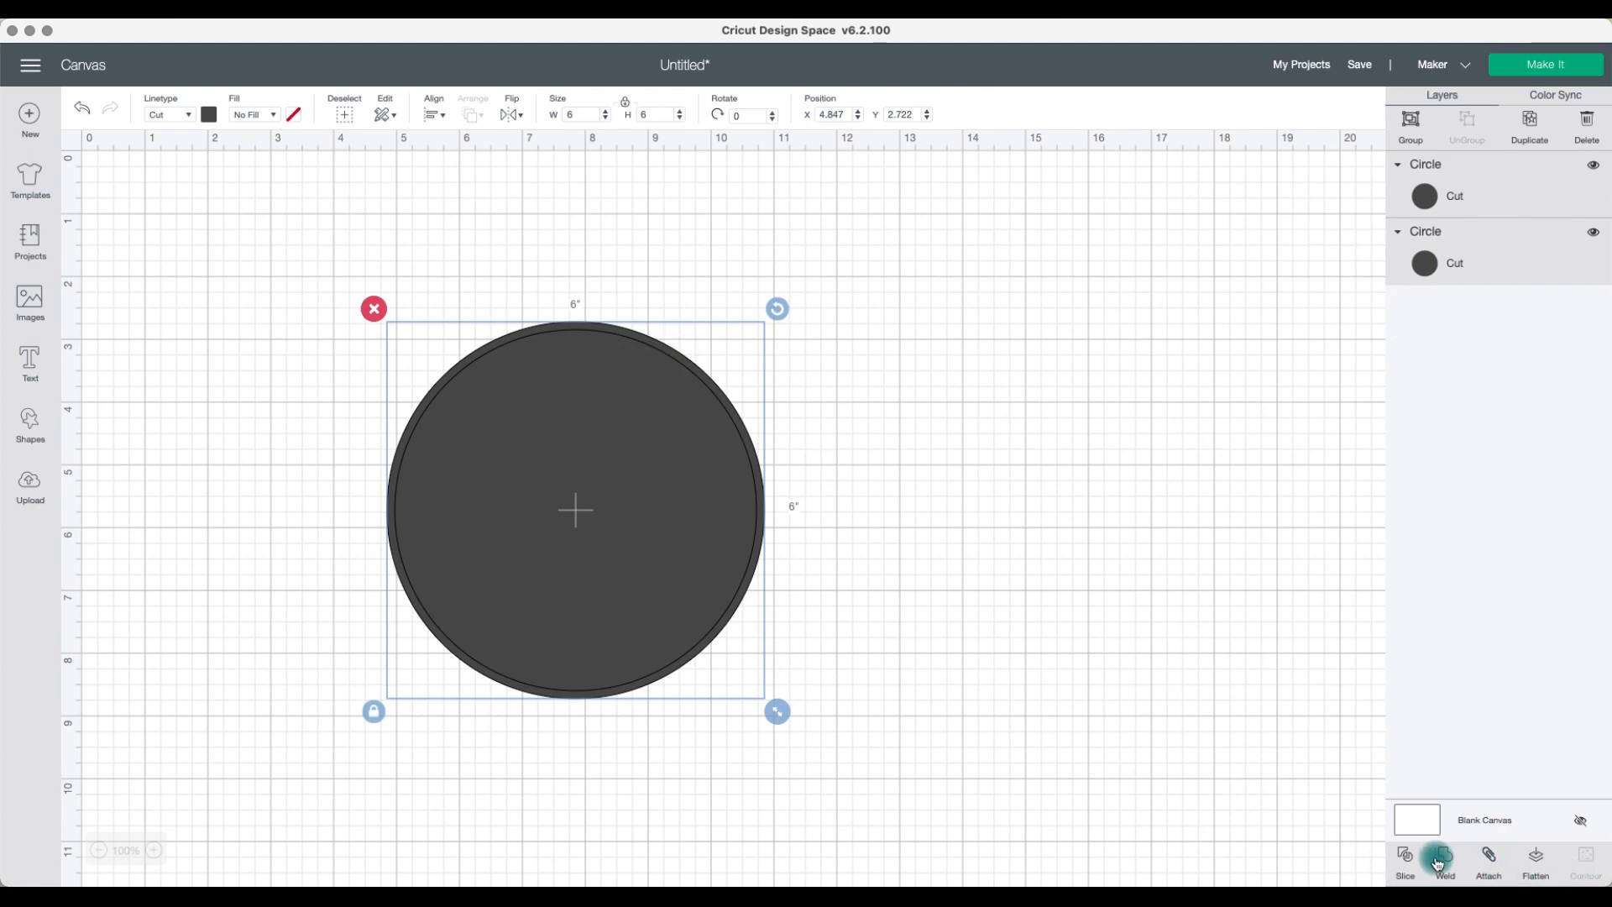
Step: Slice the two circles and pull the two filled pieces away from the ring
left_click(1407, 858)
left_click(906, 435)
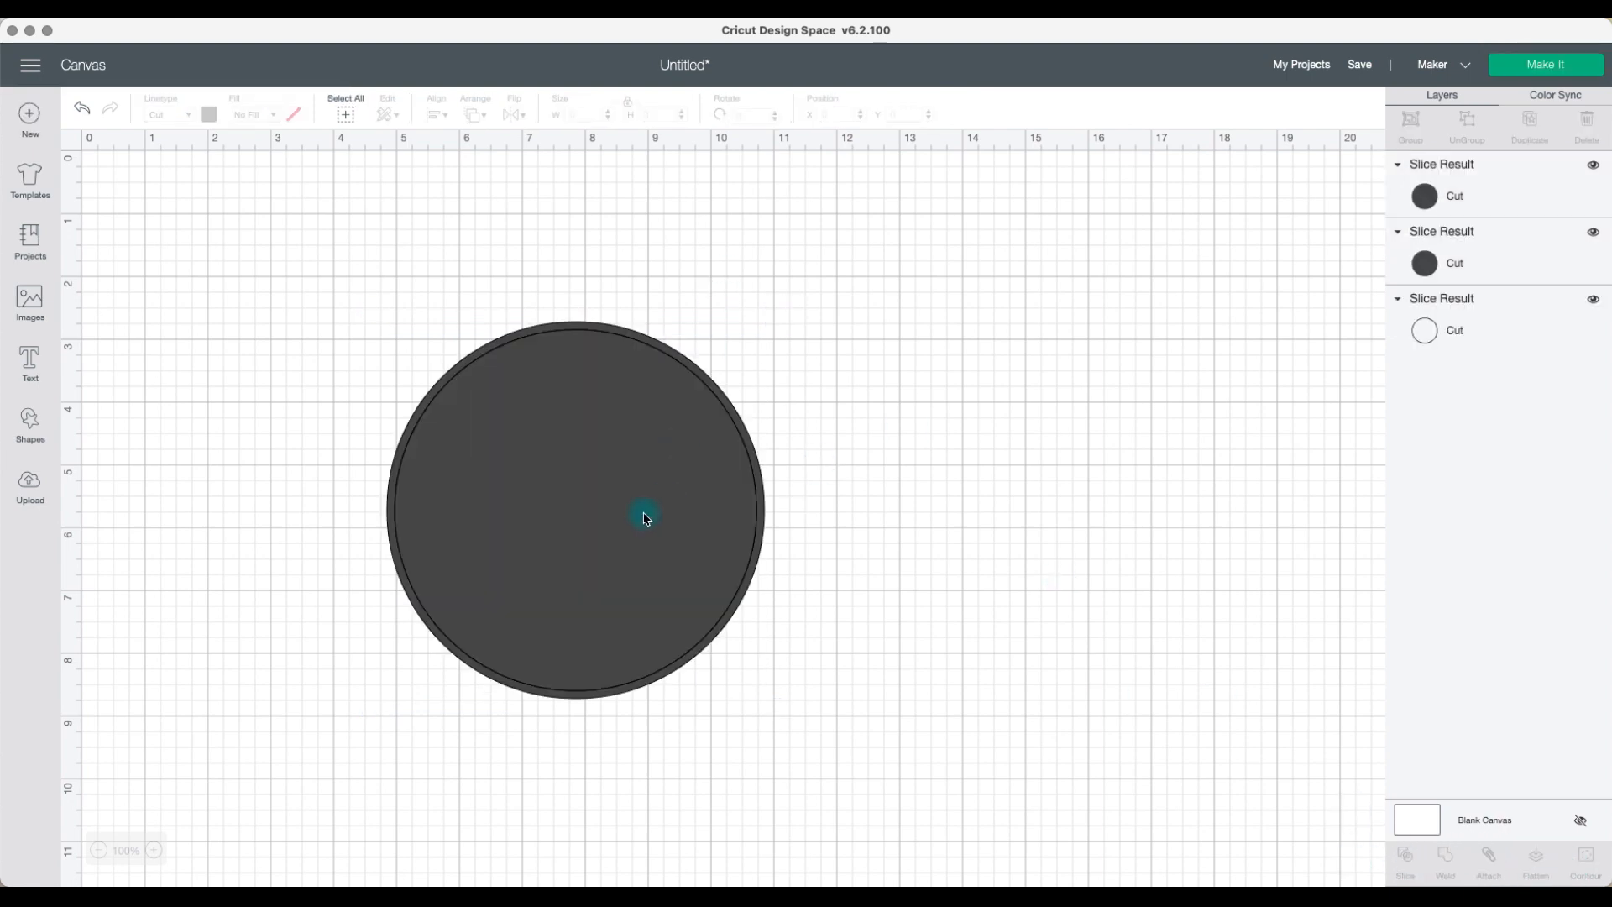
left_click_drag(645, 517, 1195, 508)
left_click_drag(727, 507, 1407, 588)
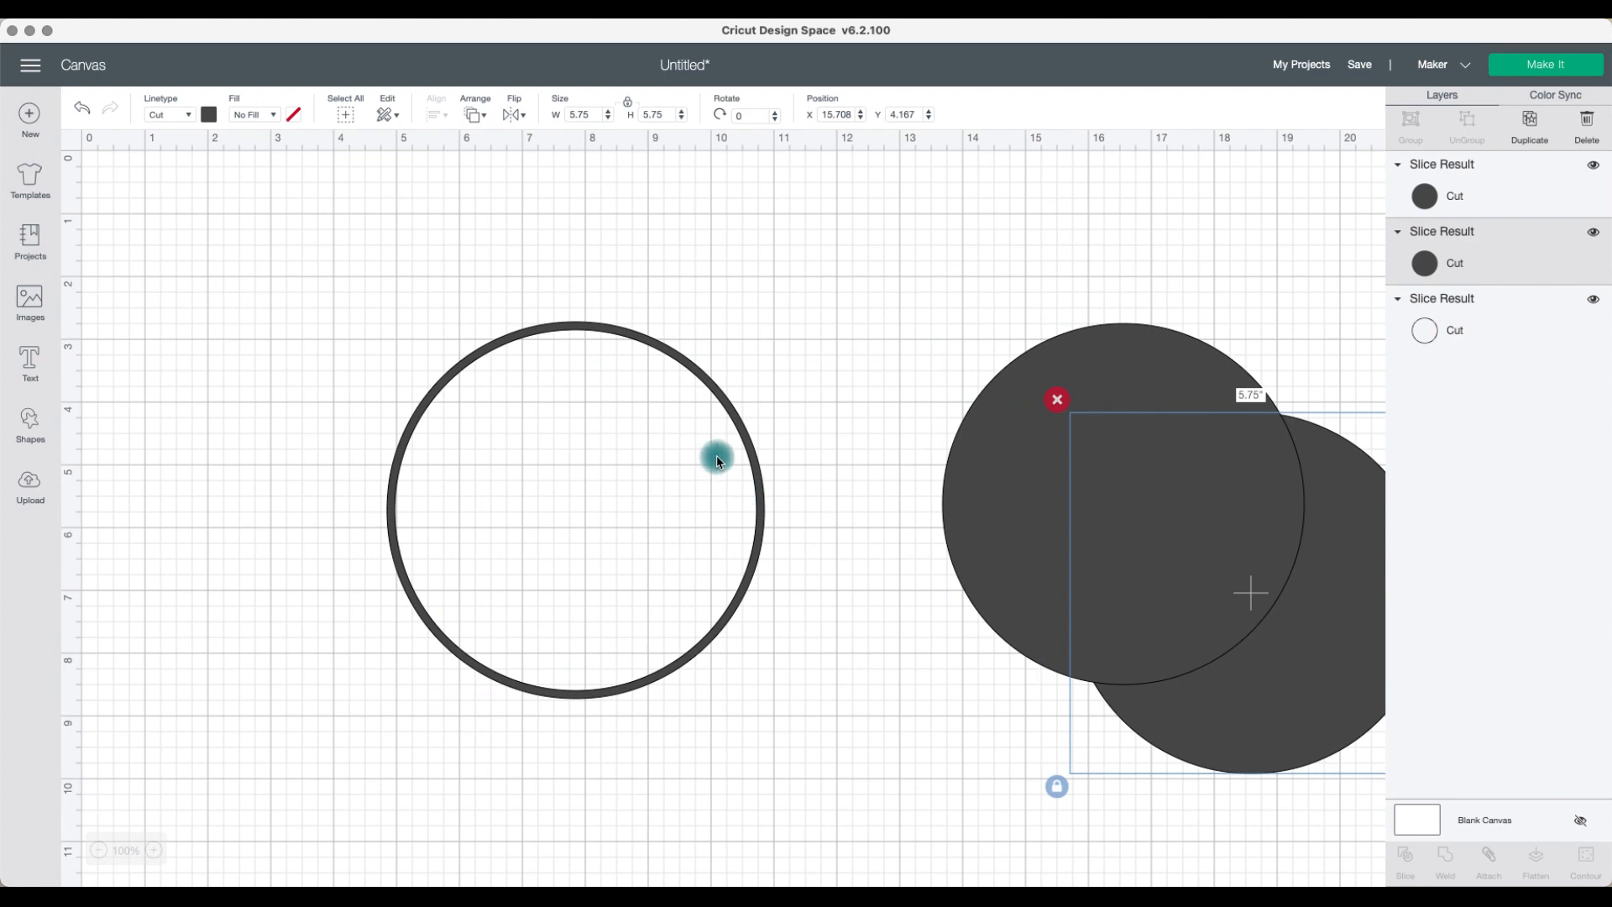
Step: Set one sliced circle's width to 5.5 inches and place it inside the ring
left_click_drag(743, 450, 679, 416)
left_click_drag(1007, 446, 810, 406)
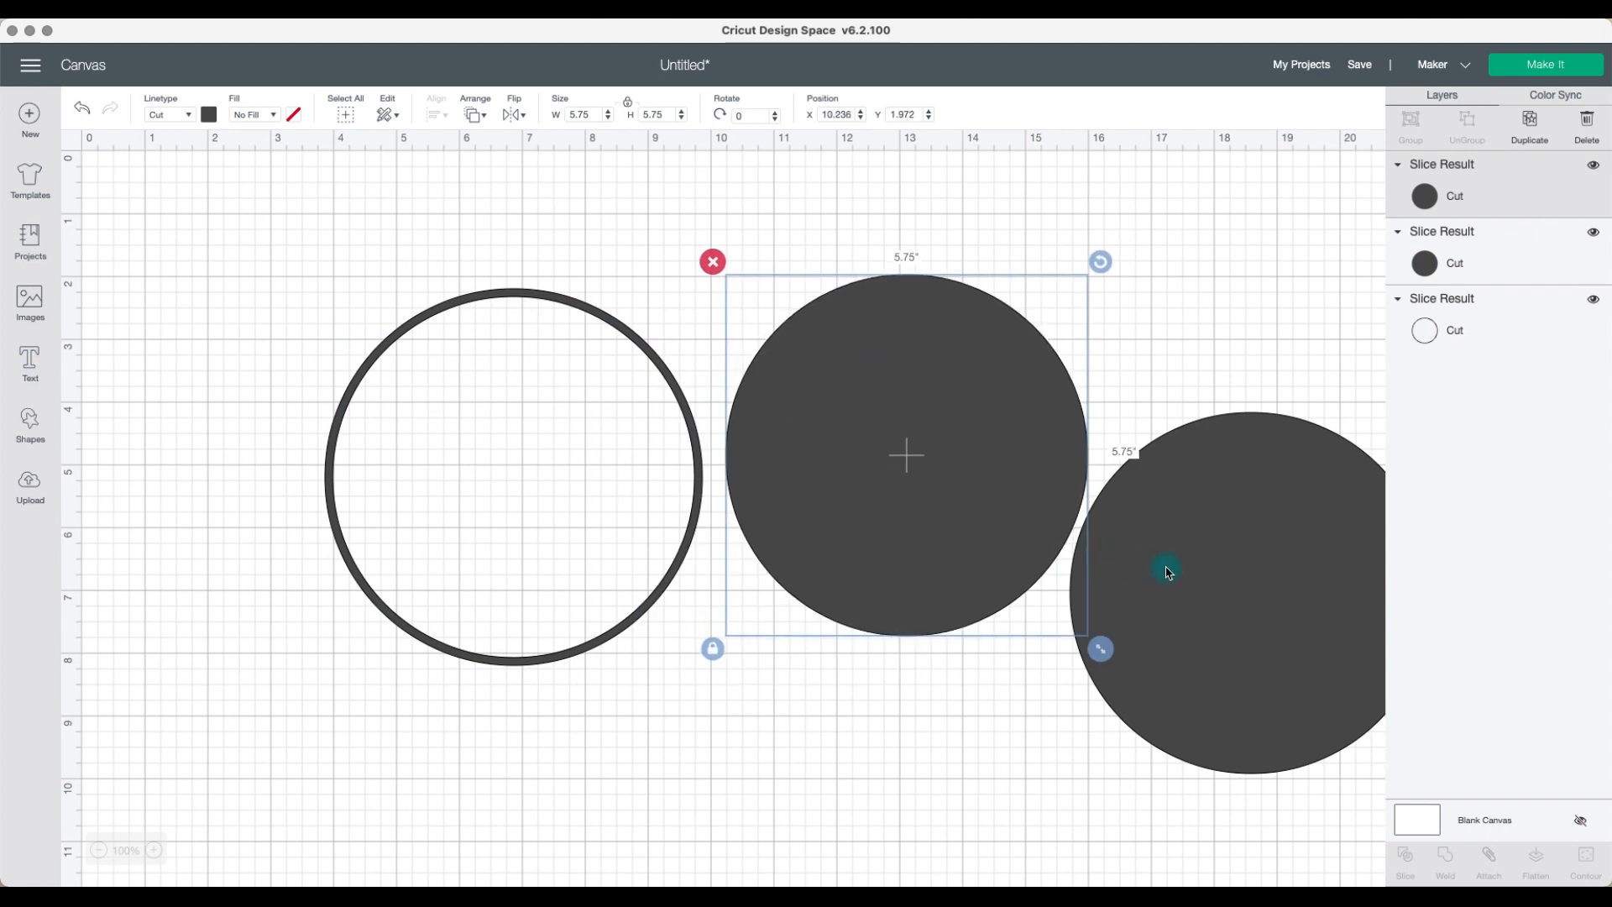
left_click(1167, 571)
left_click_drag(1167, 571, 794, 582)
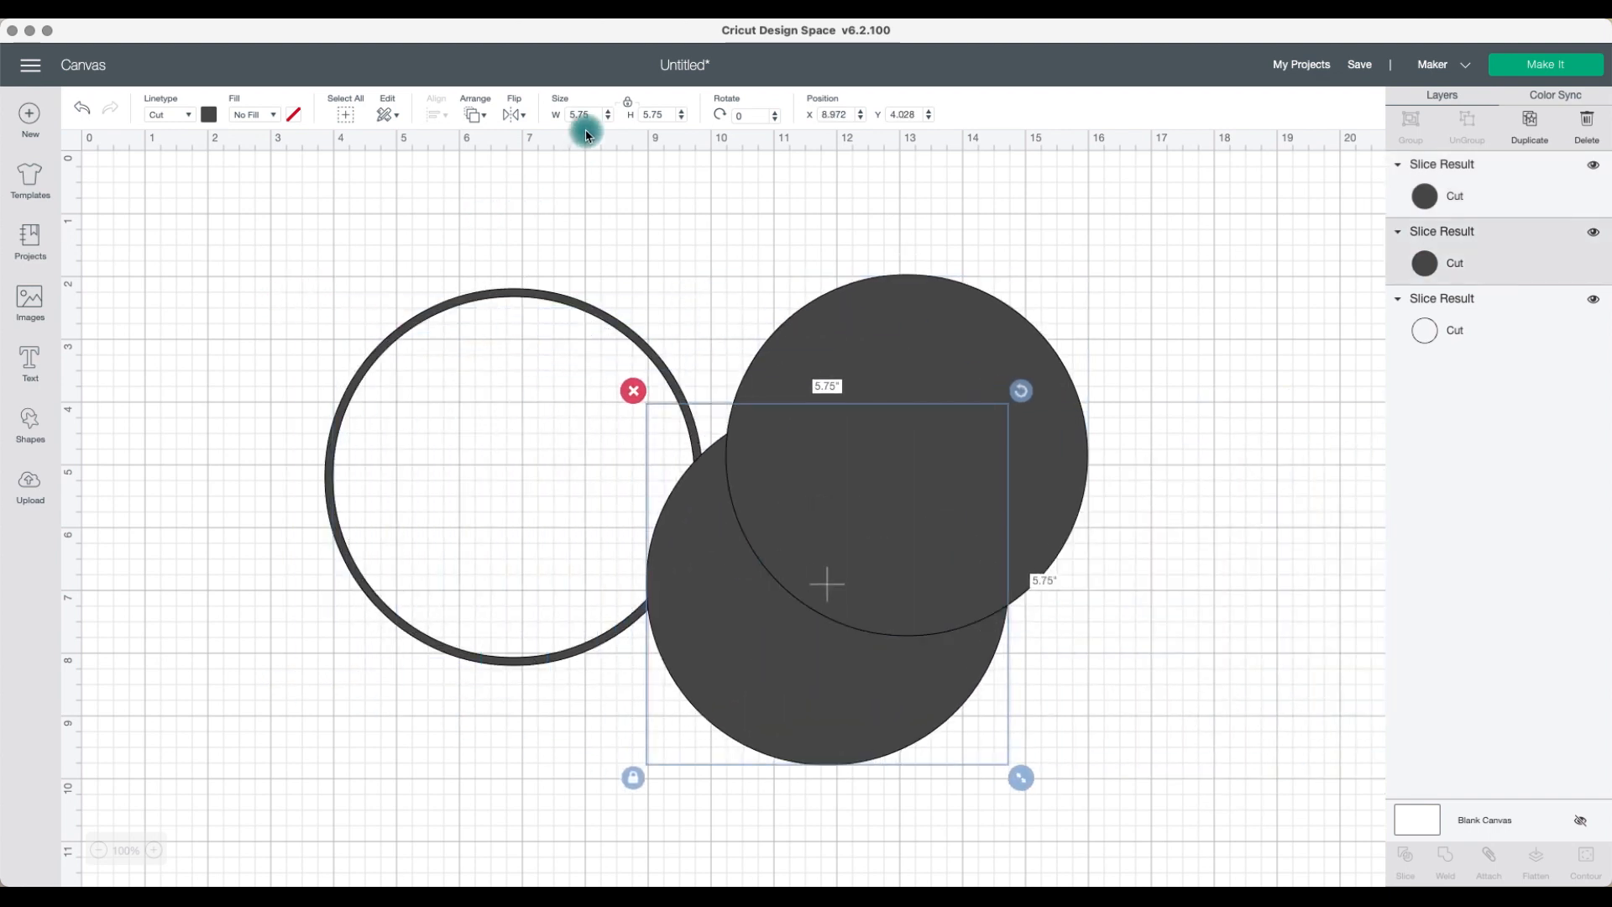
left_click_drag(599, 115, 546, 116)
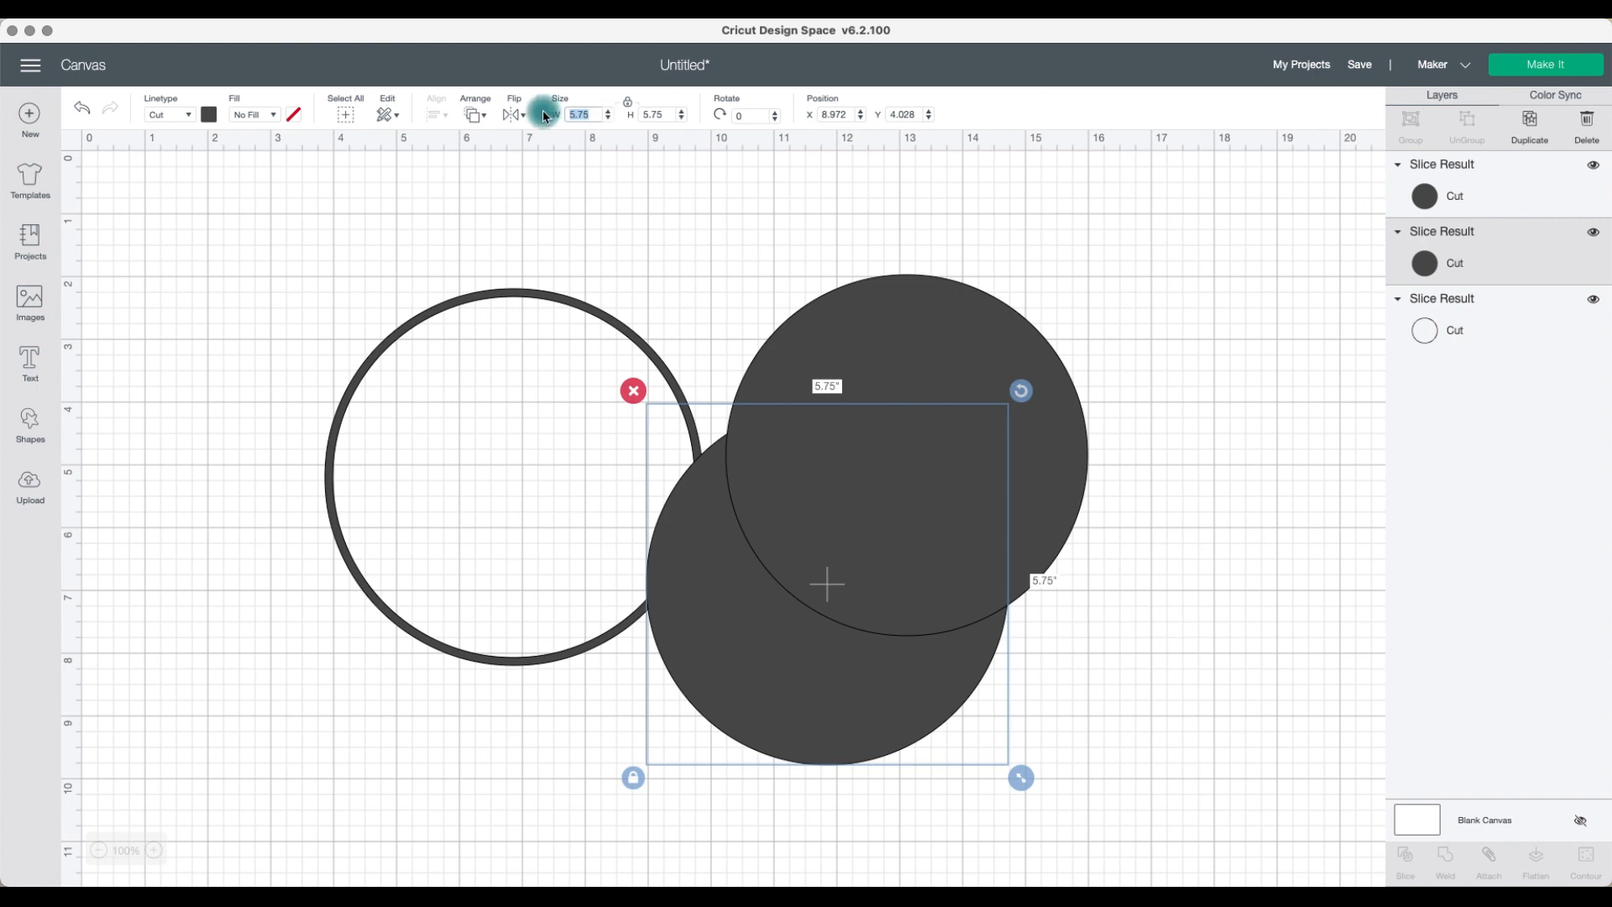
key("Return")
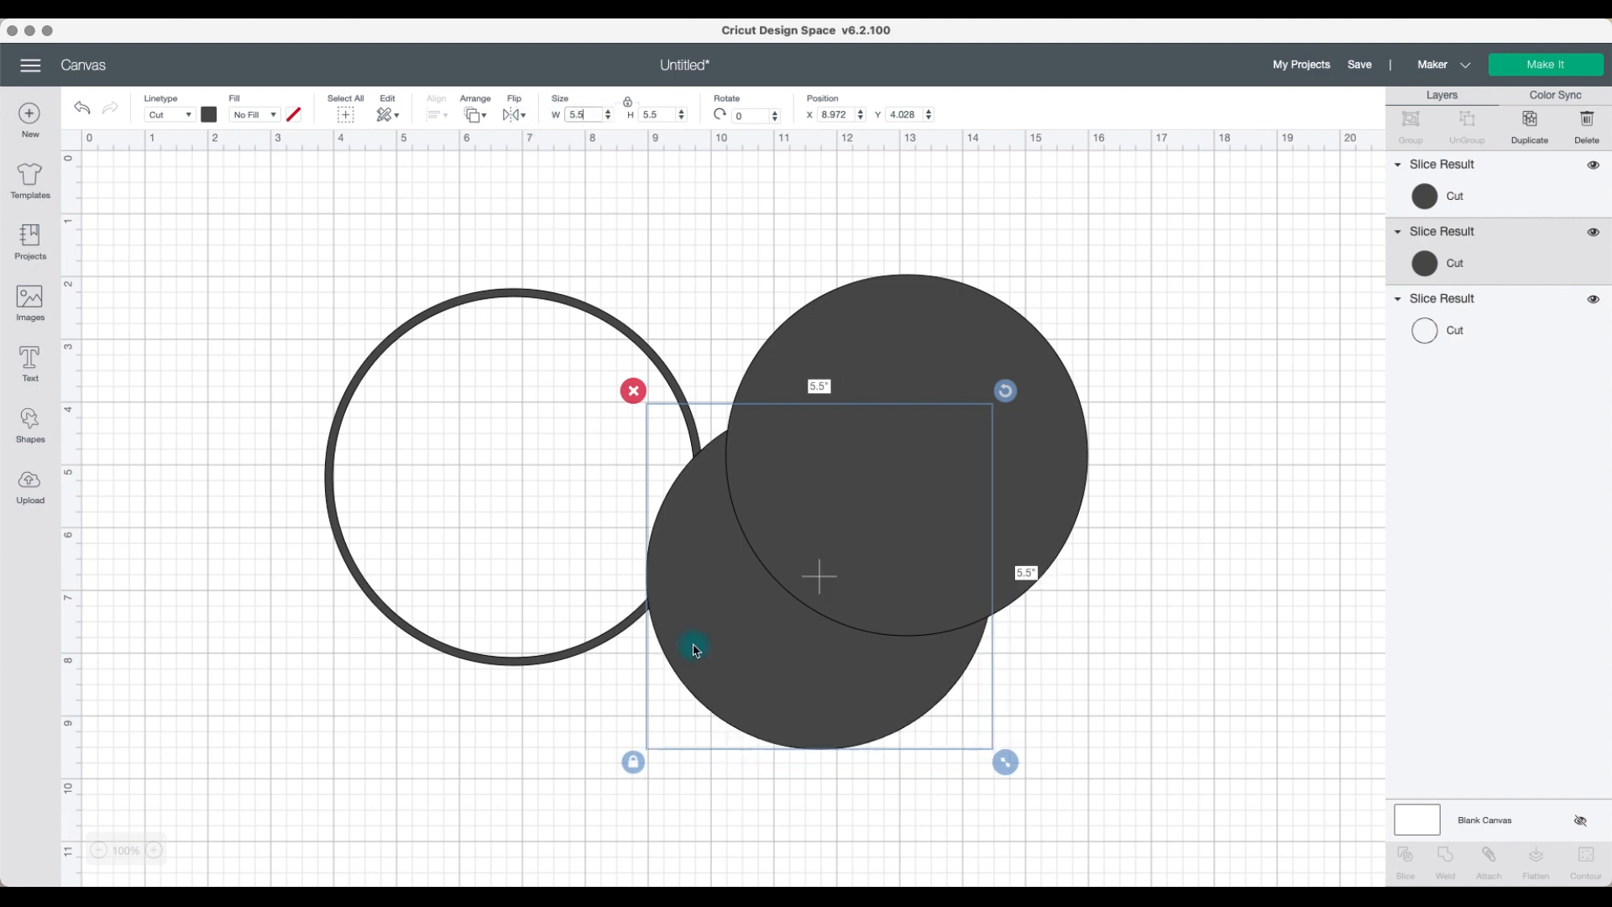
left_click_drag(775, 685, 475, 586)
Step: Set the other circle's width to 4.75 inches and center it inside the ring
left_click(785, 532)
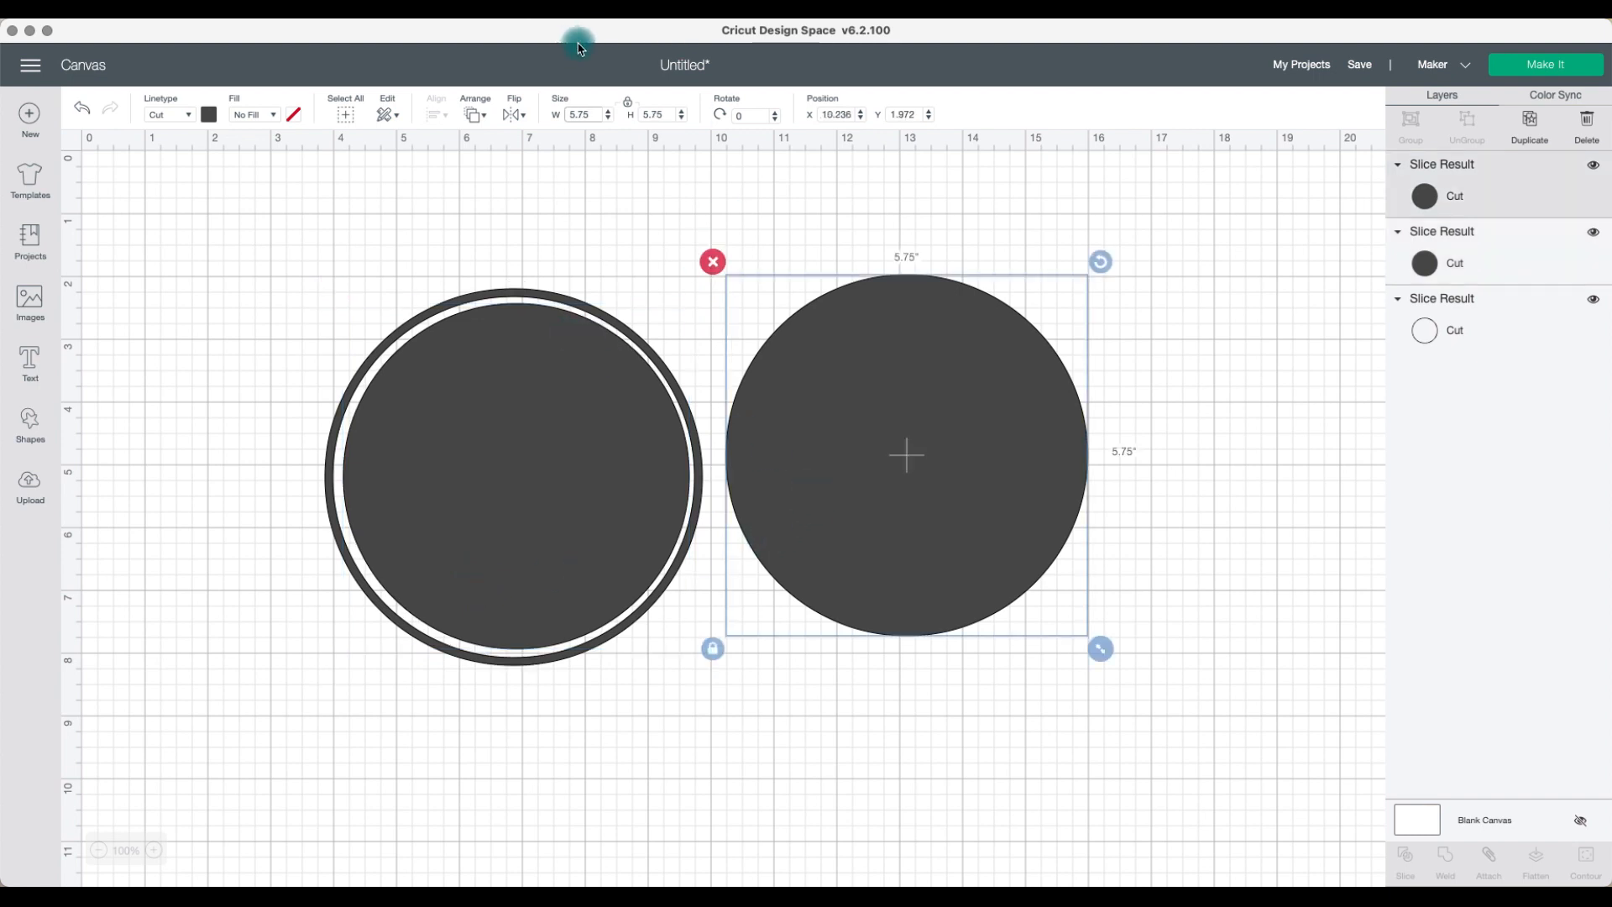
left_click_drag(594, 112, 546, 111)
type("5")
key("Return")
left_click_drag(886, 425, 525, 474)
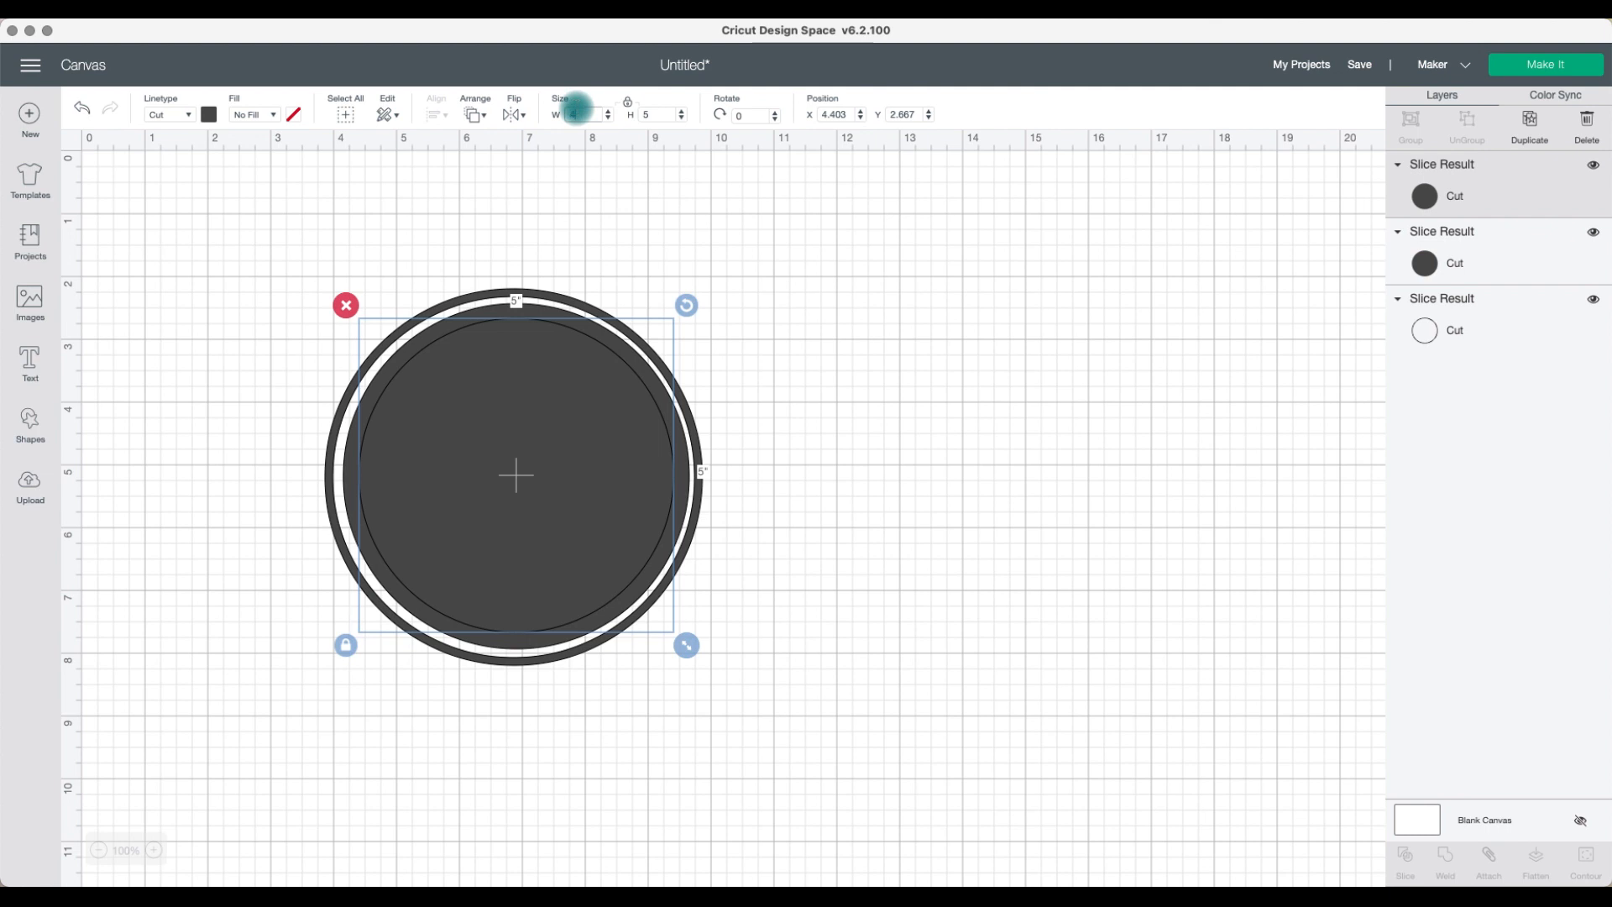
key("Return")
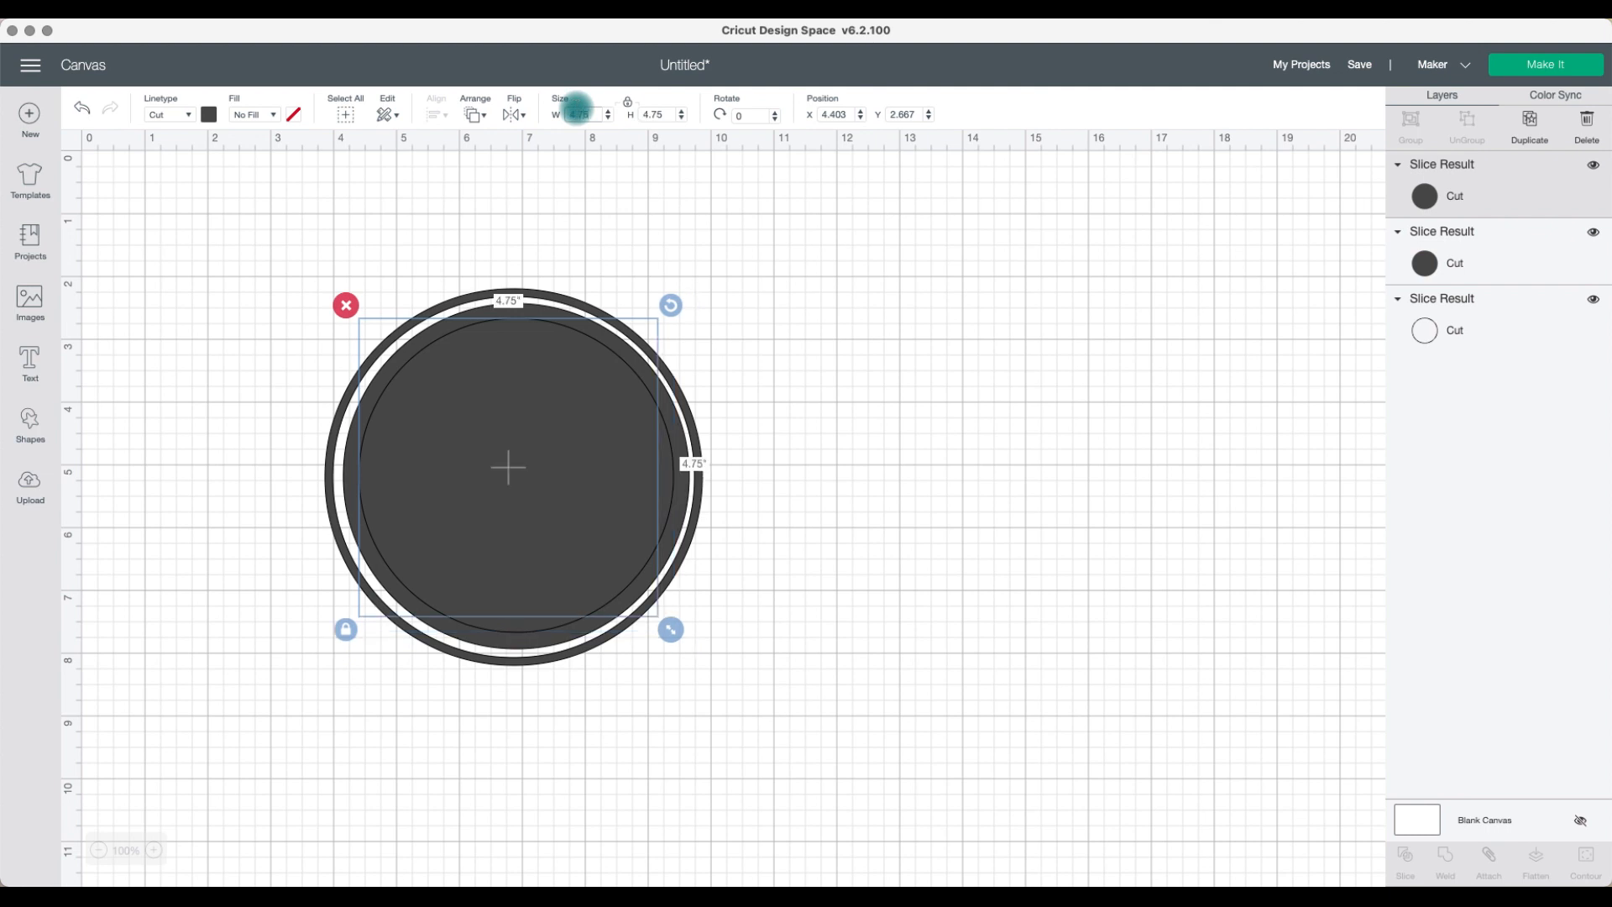
Step: Set the inner circle's width to 4.5 inches and keep it centered inside the ring
left_click_drag(543, 419, 550, 432)
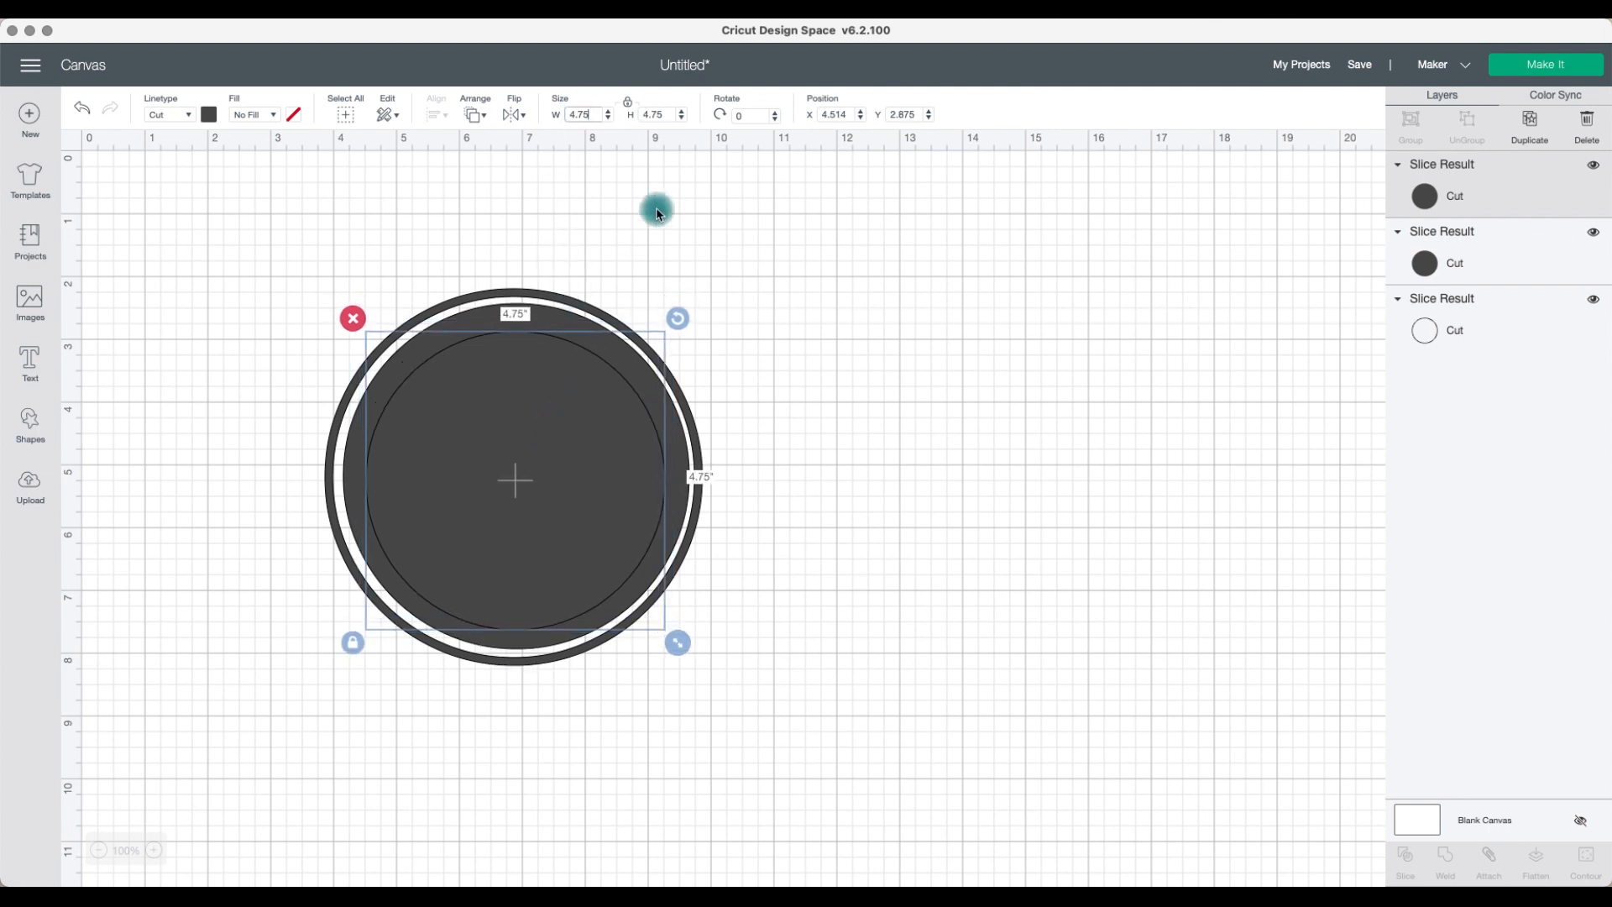
left_click_drag(601, 115, 554, 117)
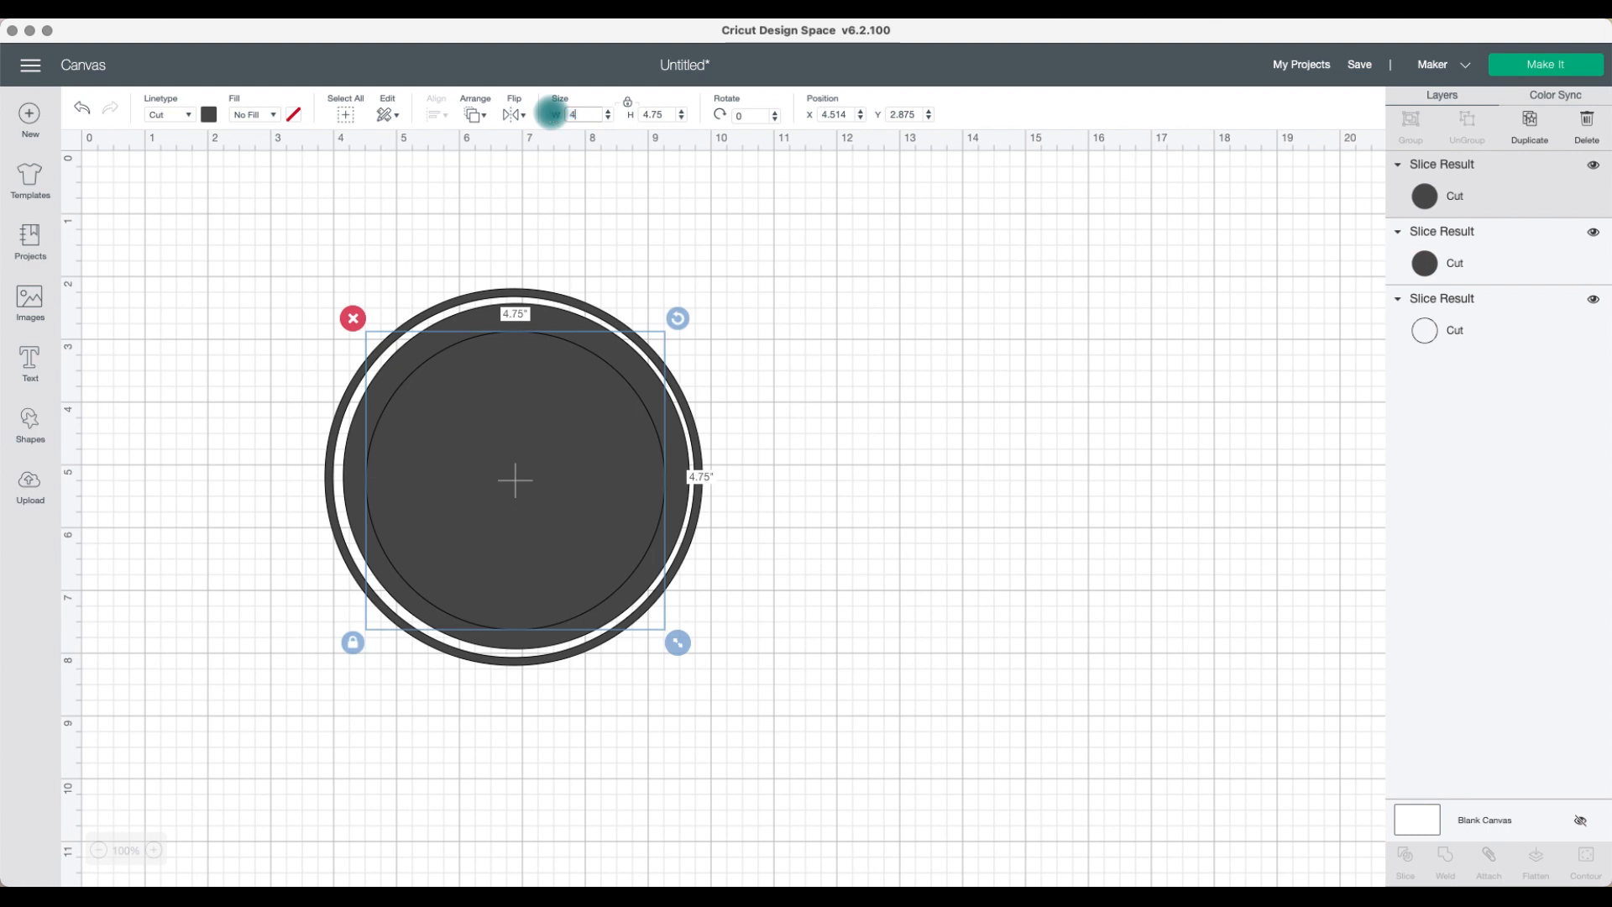
key("Return")
left_click_drag(524, 458, 534, 470)
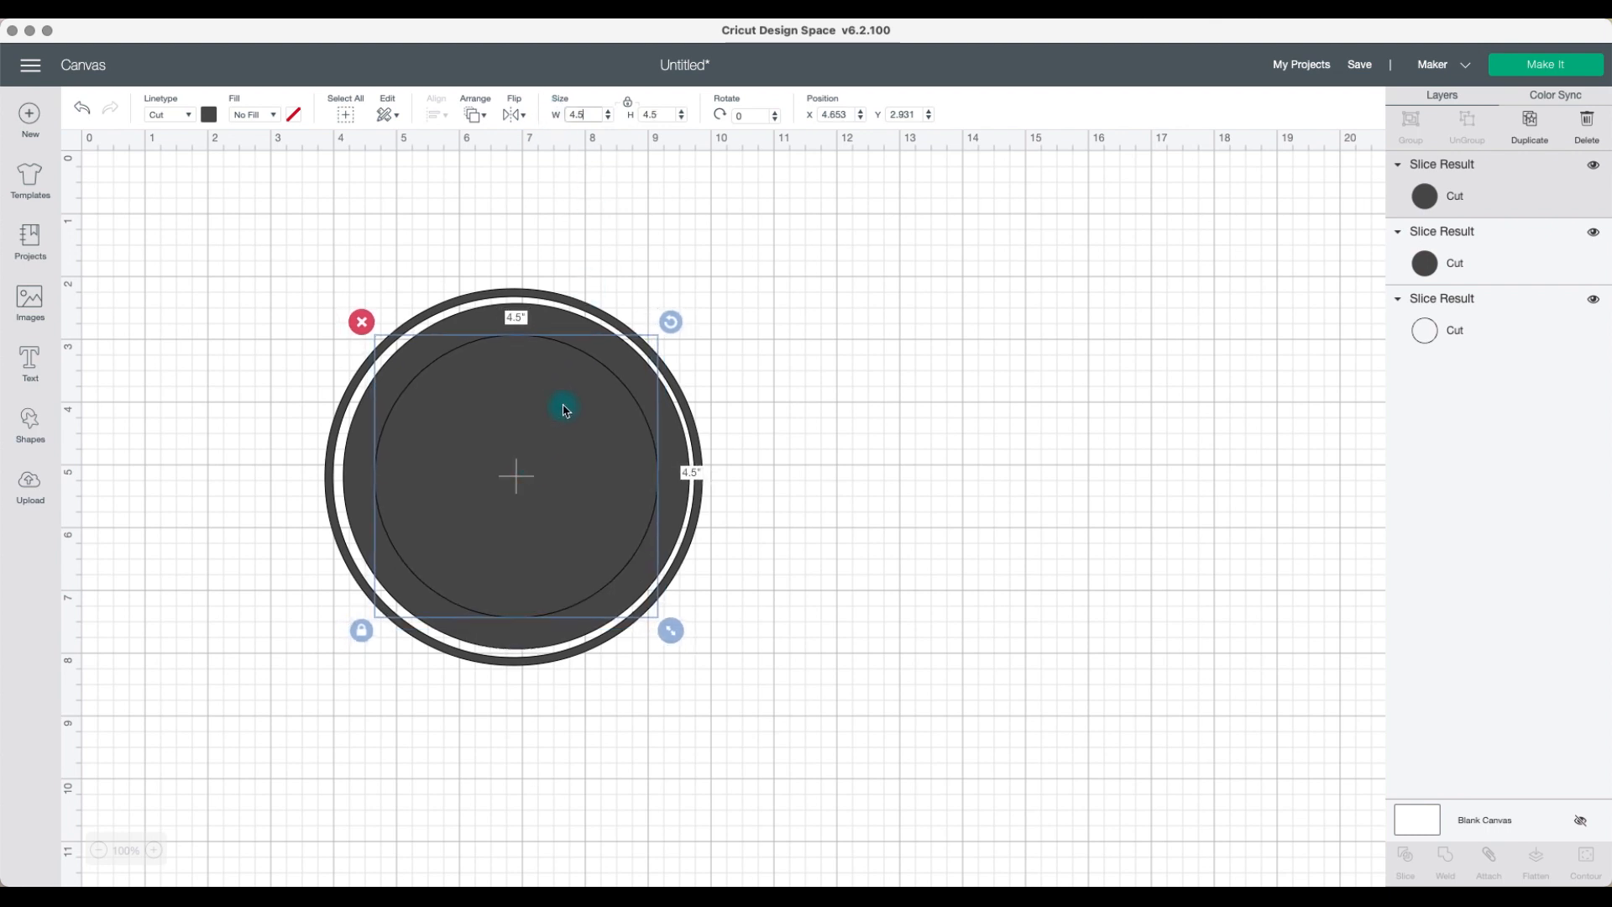
Step: Resize the same circle to 4.25 inches
left_click(642, 115)
type("4.25")
key("Return")
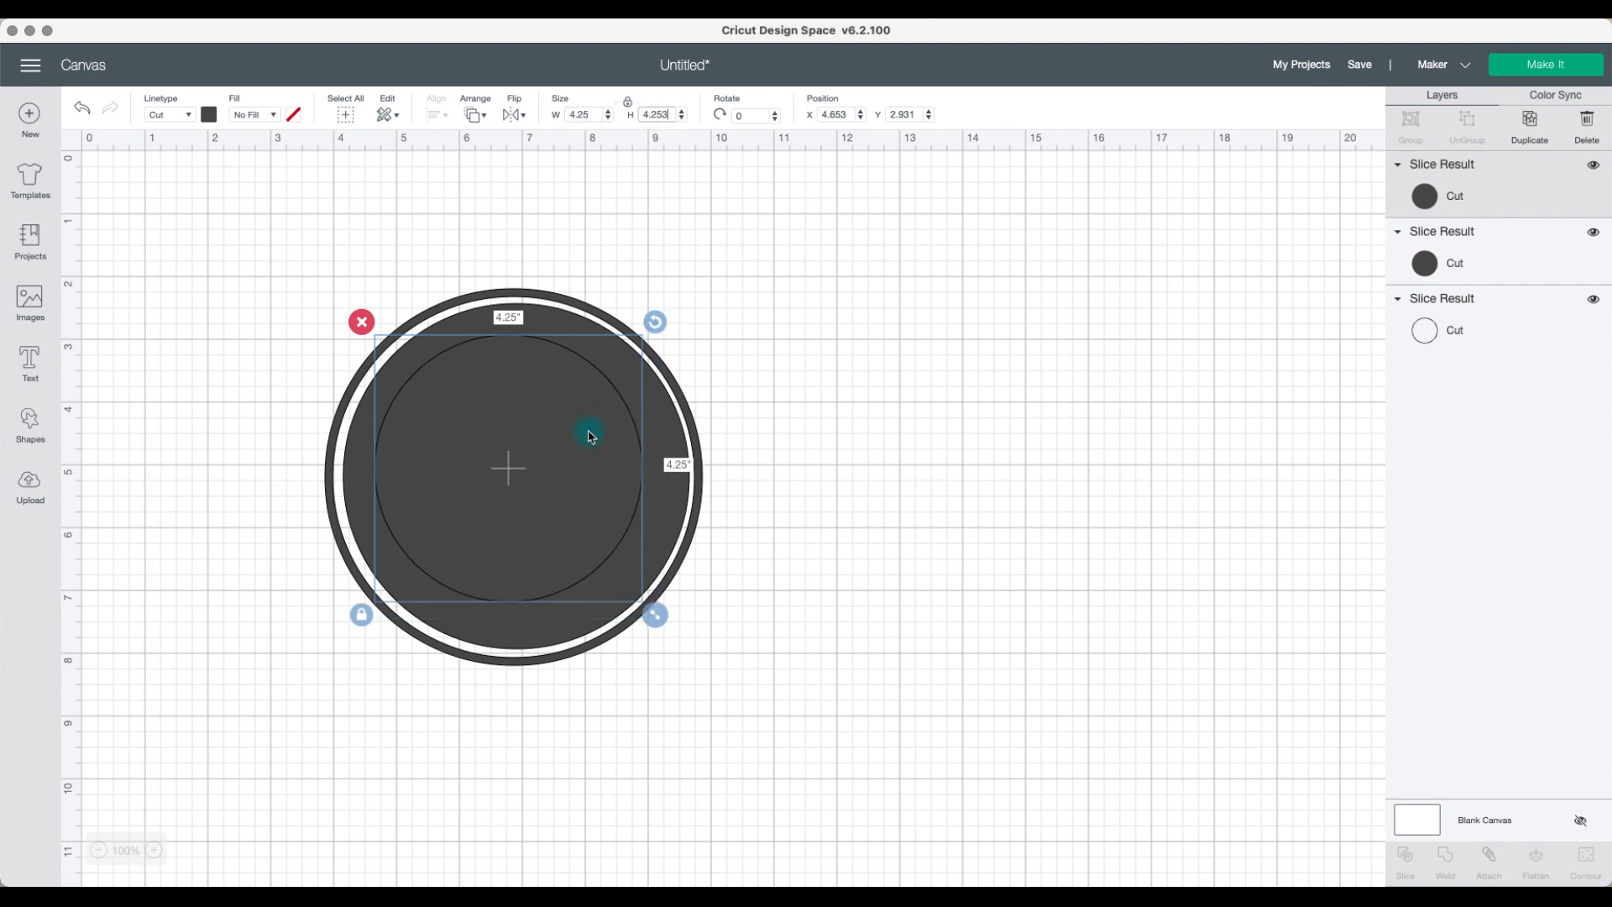
Step: Move the 4.25-inch and 5.5-inch circles out of the ring onto empty canvas
scroll(591, 439, "up", 1)
left_click_drag(592, 434, 893, 448)
left_click_drag(658, 466, 1083, 464)
left_click_drag(892, 485, 1012, 484)
left_click(896, 245)
Step: Select both circles and align them to the center
left_click_drag(857, 260, 999, 487)
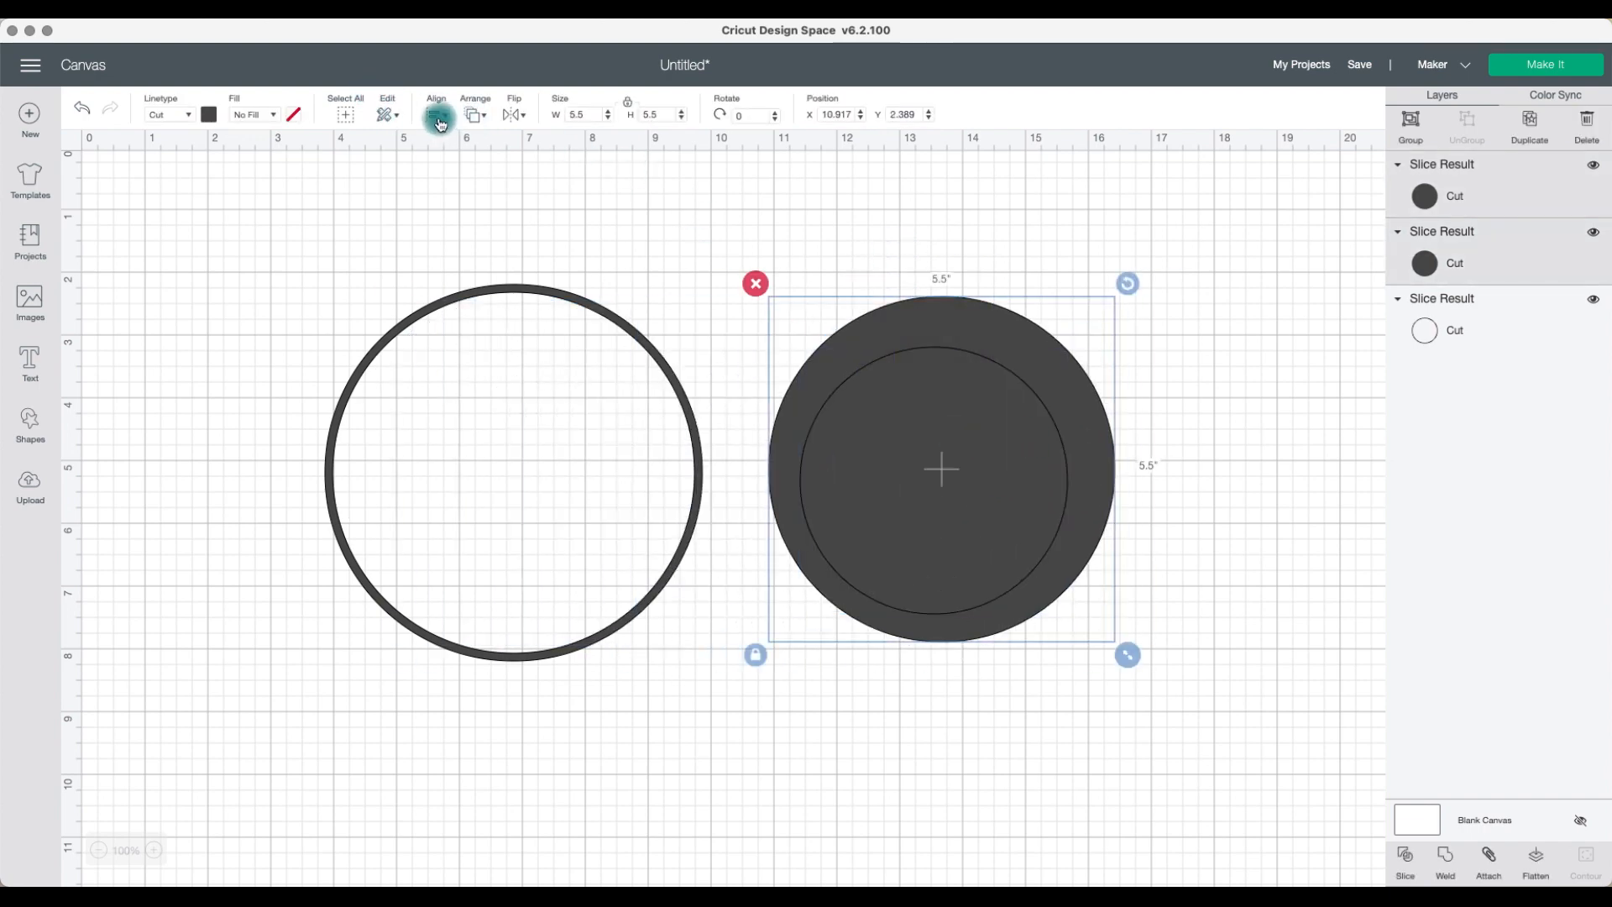
left_click(438, 120)
left_click(497, 328)
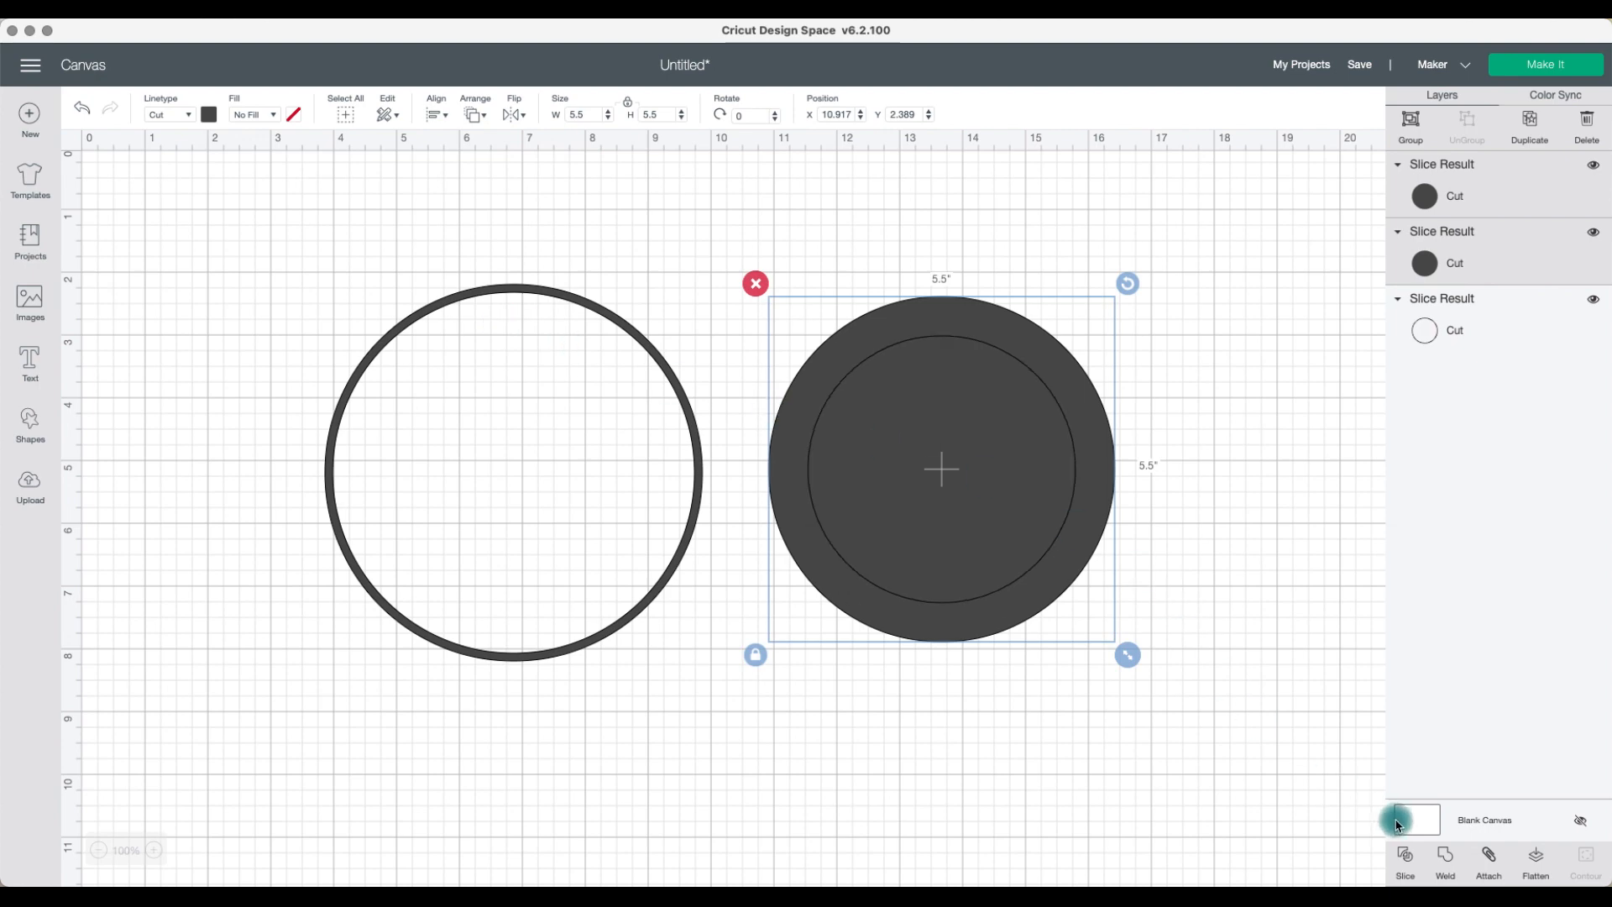
Step: Slice the two circles and pull the resulting pieces apart
left_click(1409, 862)
left_click_drag(949, 454, 999, 628)
left_click_drag(938, 420, 1123, 698)
Step: Move the sliced ring over the original ring, center-align the two rings, and weld them together
left_click_drag(1068, 406, 647, 413)
left_click_drag(530, 235, 587, 371)
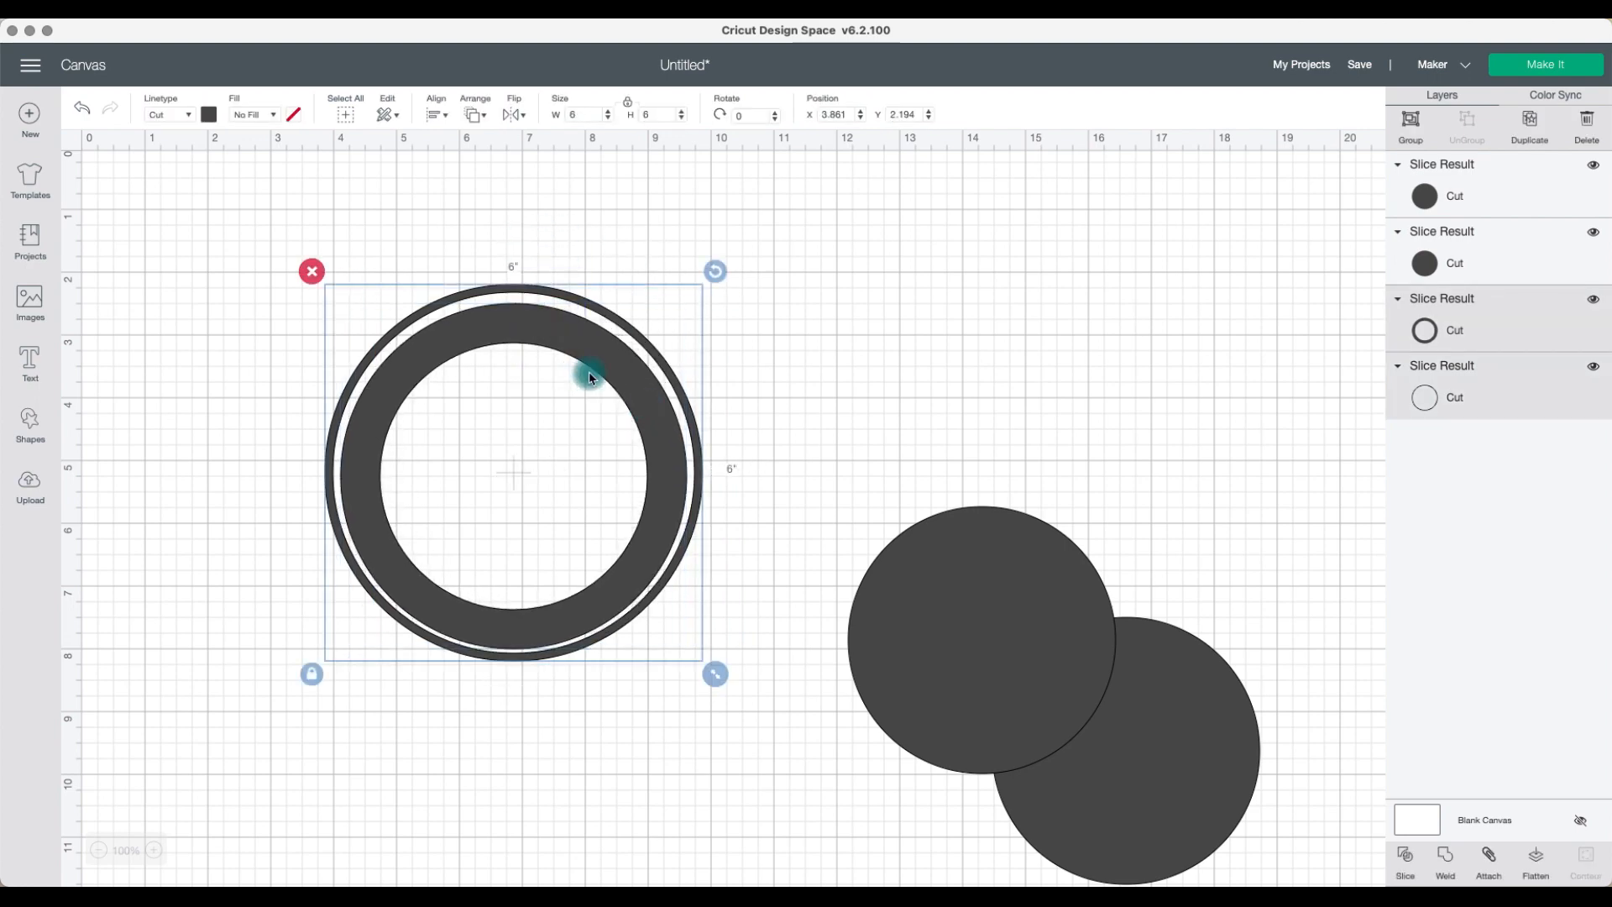
left_click(437, 114)
left_click(514, 296)
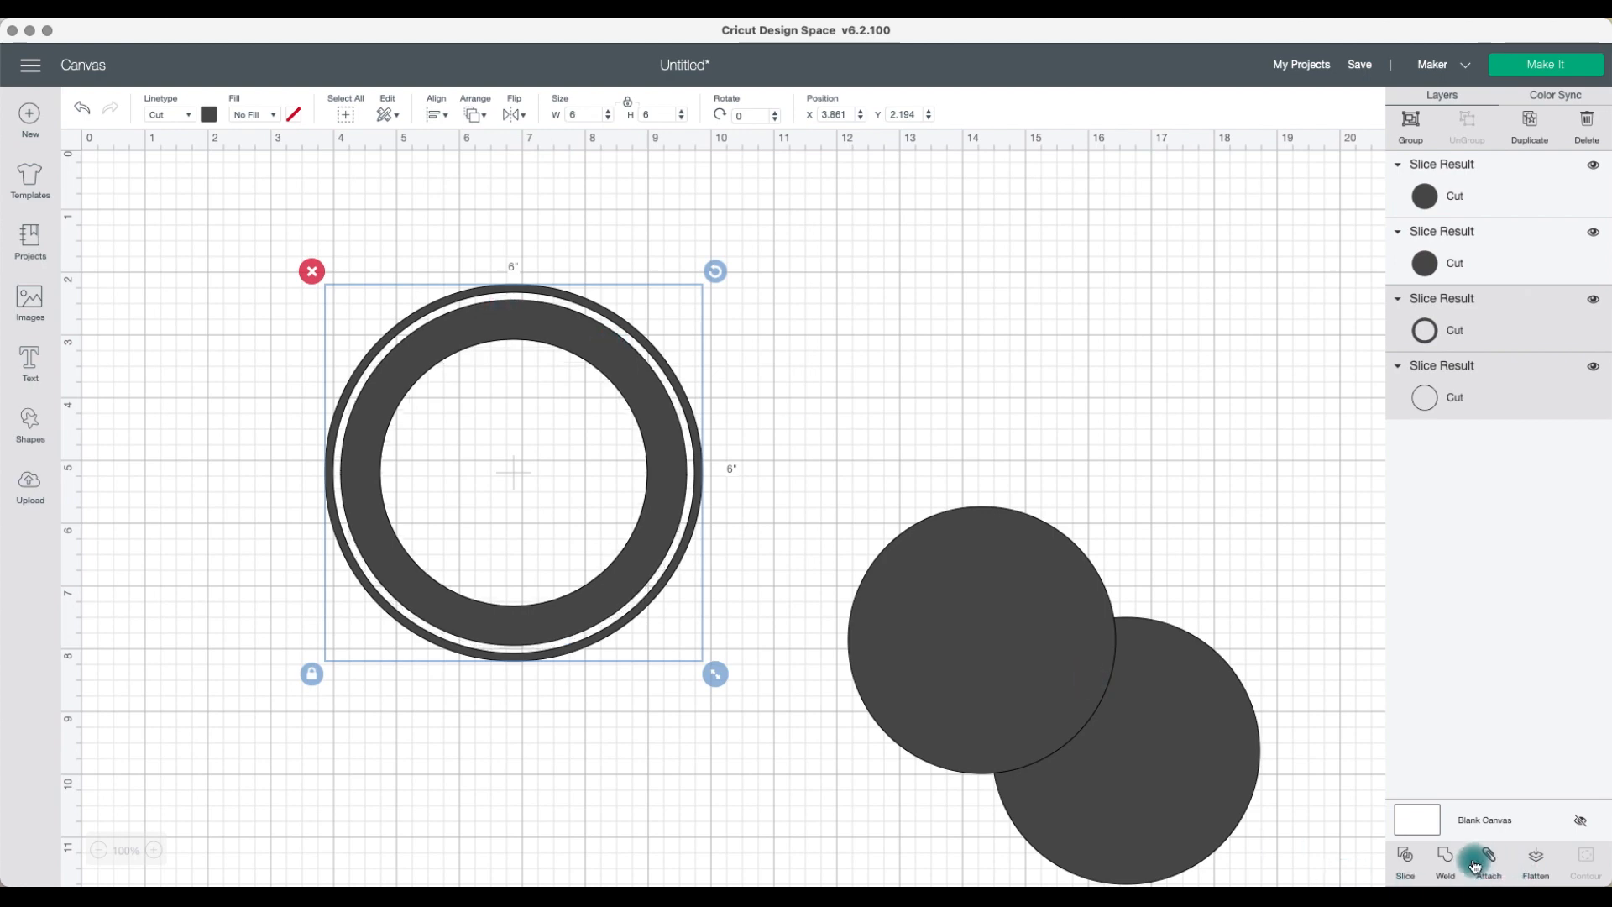
left_click(1446, 863)
Step: Set a leftover circle's size to 3.5 inches
left_click_drag(974, 642, 944, 397)
left_click(663, 114)
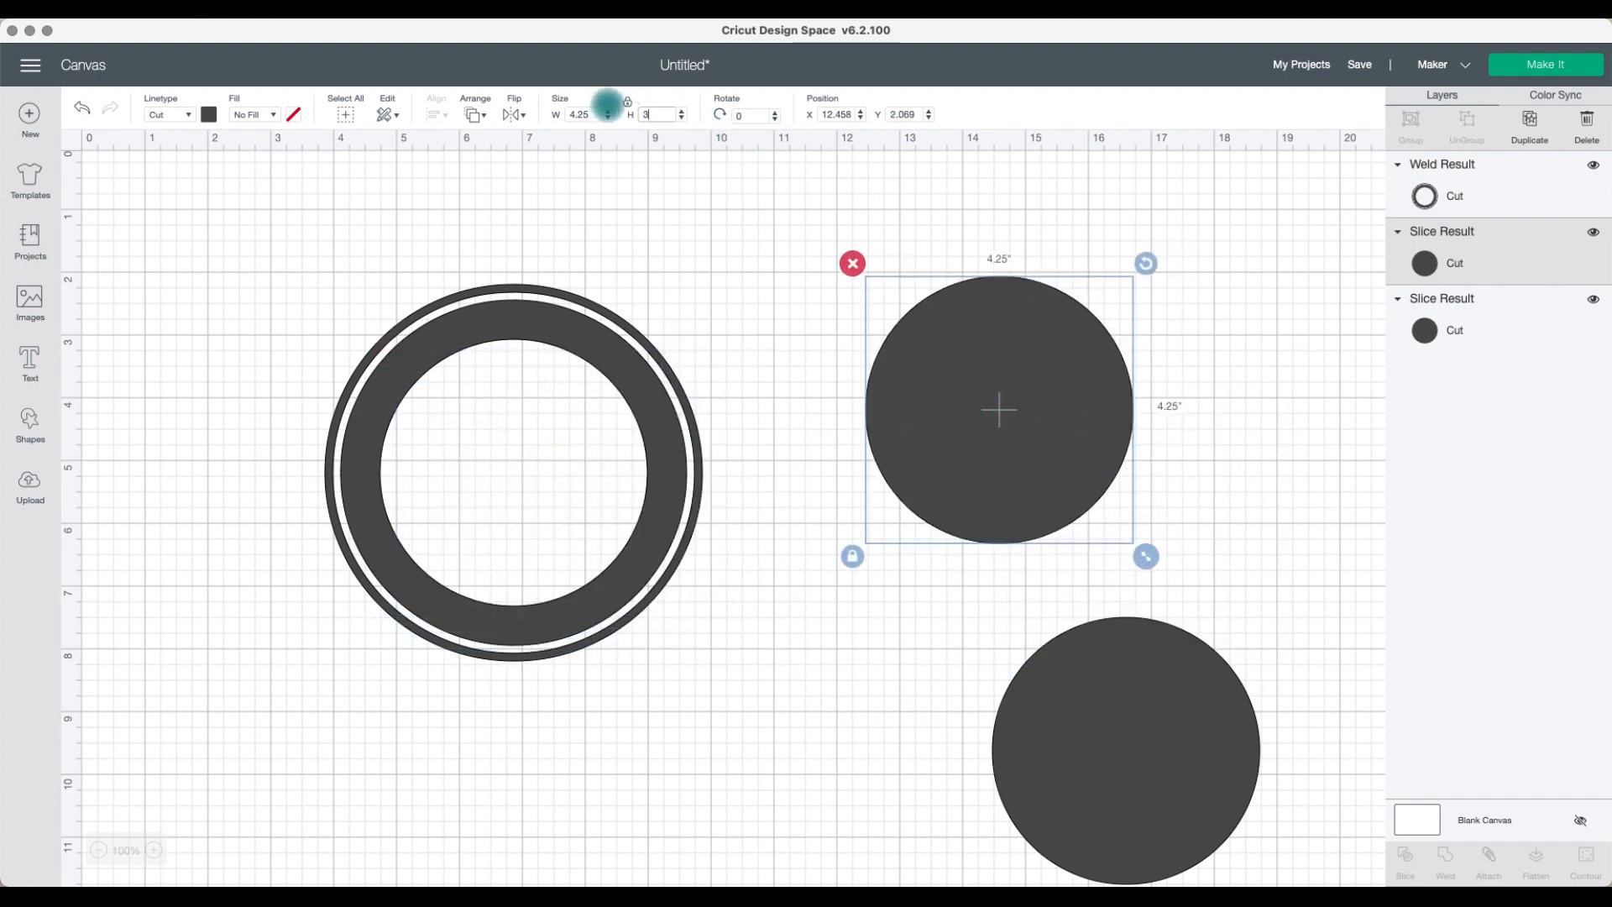
type("3.5")
key("Return")
Step: Set that circle's size to 3.75 inches and move it into the middle of the ring
mouse_move(1014, 405)
left_mouse_down()
mouse_move(521, 479)
mouse_move(546, 491)
mouse_move(1014, 436)
left_mouse_up()
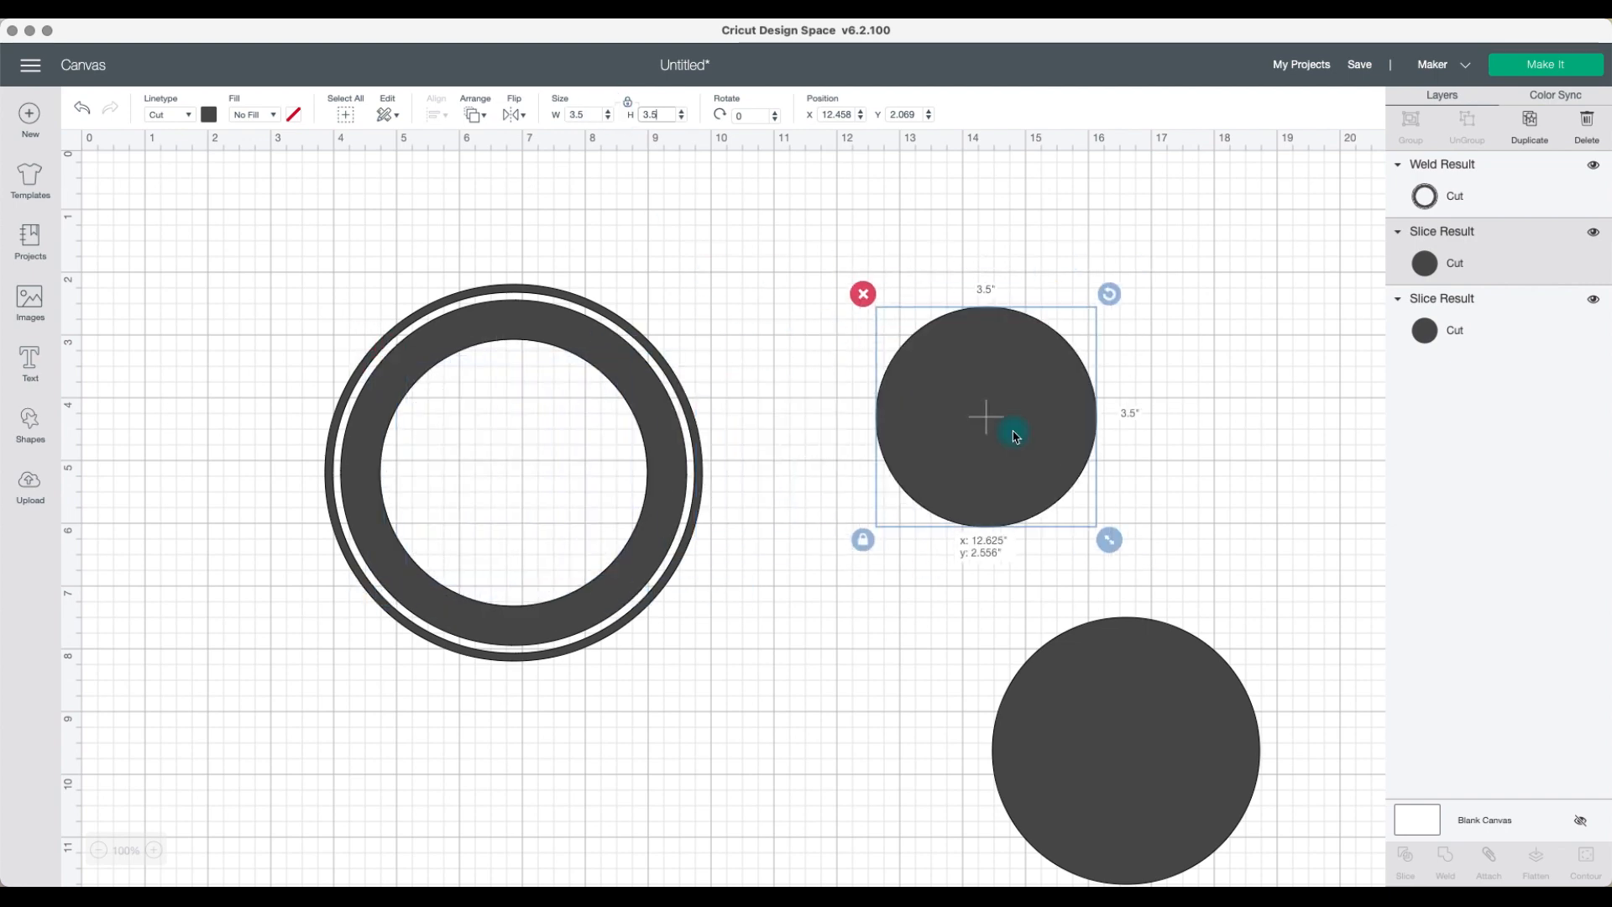
left_click(633, 115)
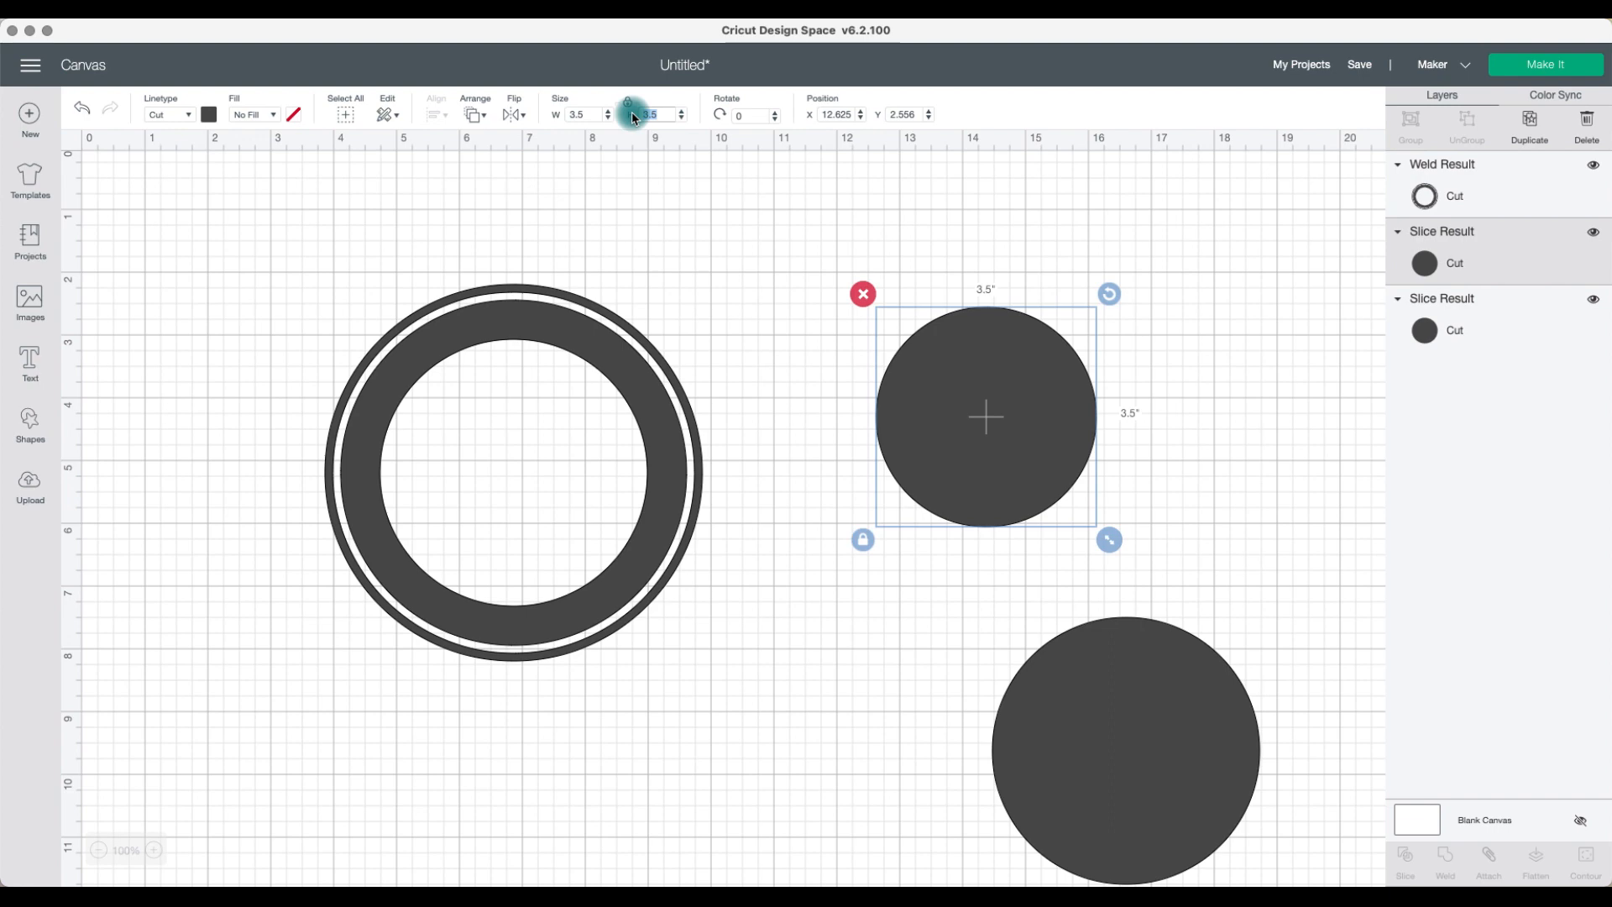
type("3.75")
key("Return")
left_click_drag(1038, 417, 558, 468)
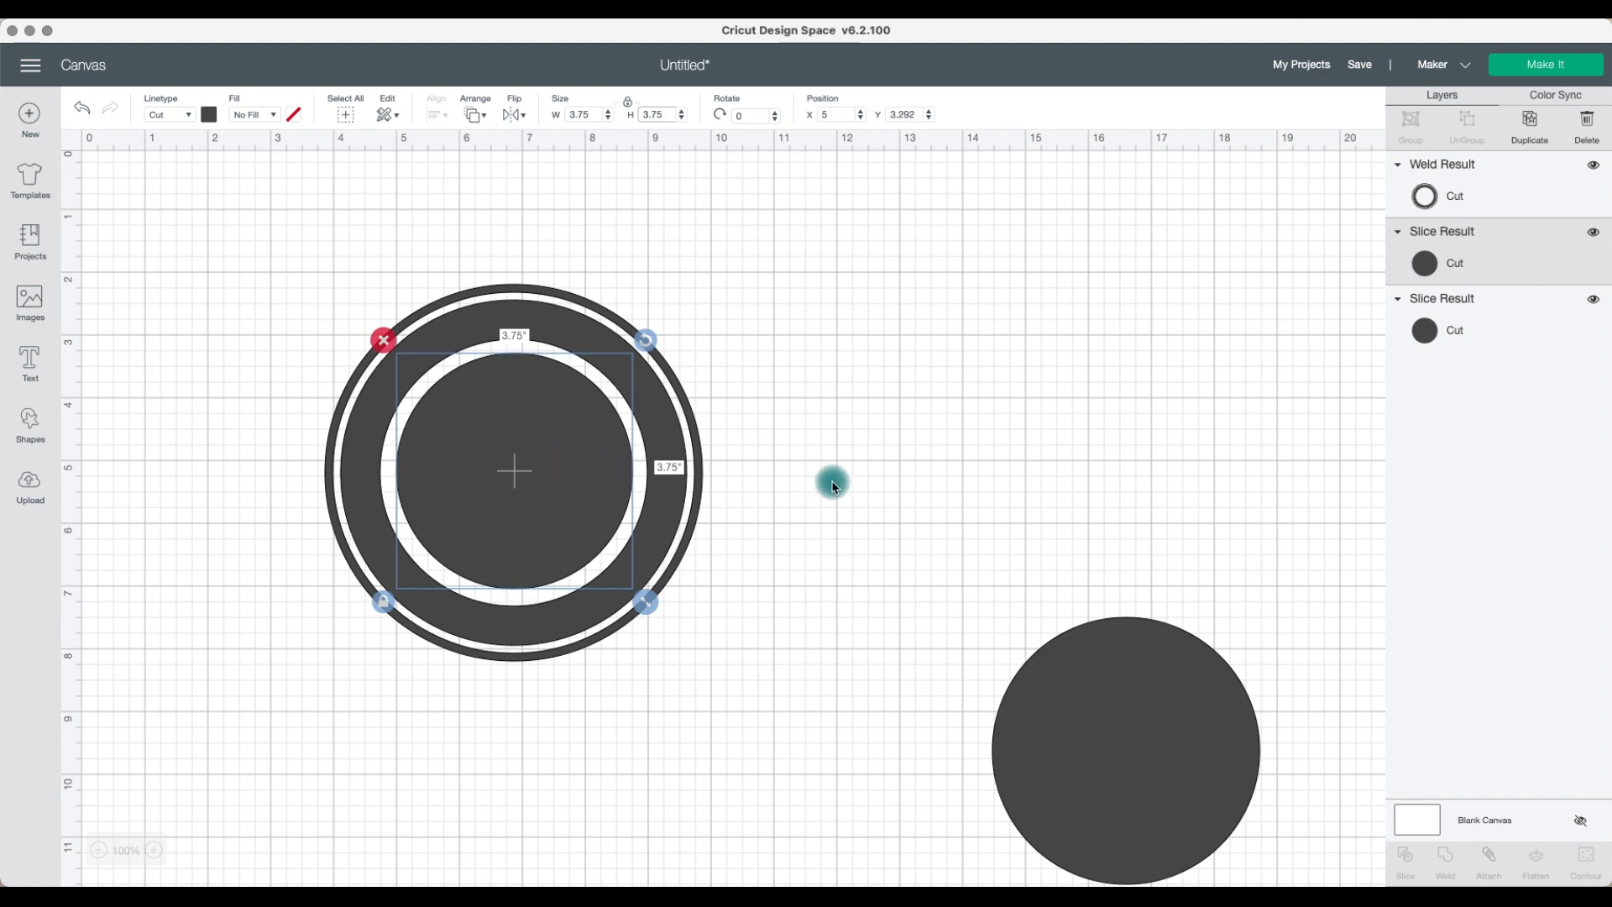
Step: Select the ring and the 3.75-inch circle and align them to the center
left_click(833, 490)
left_click(586, 503)
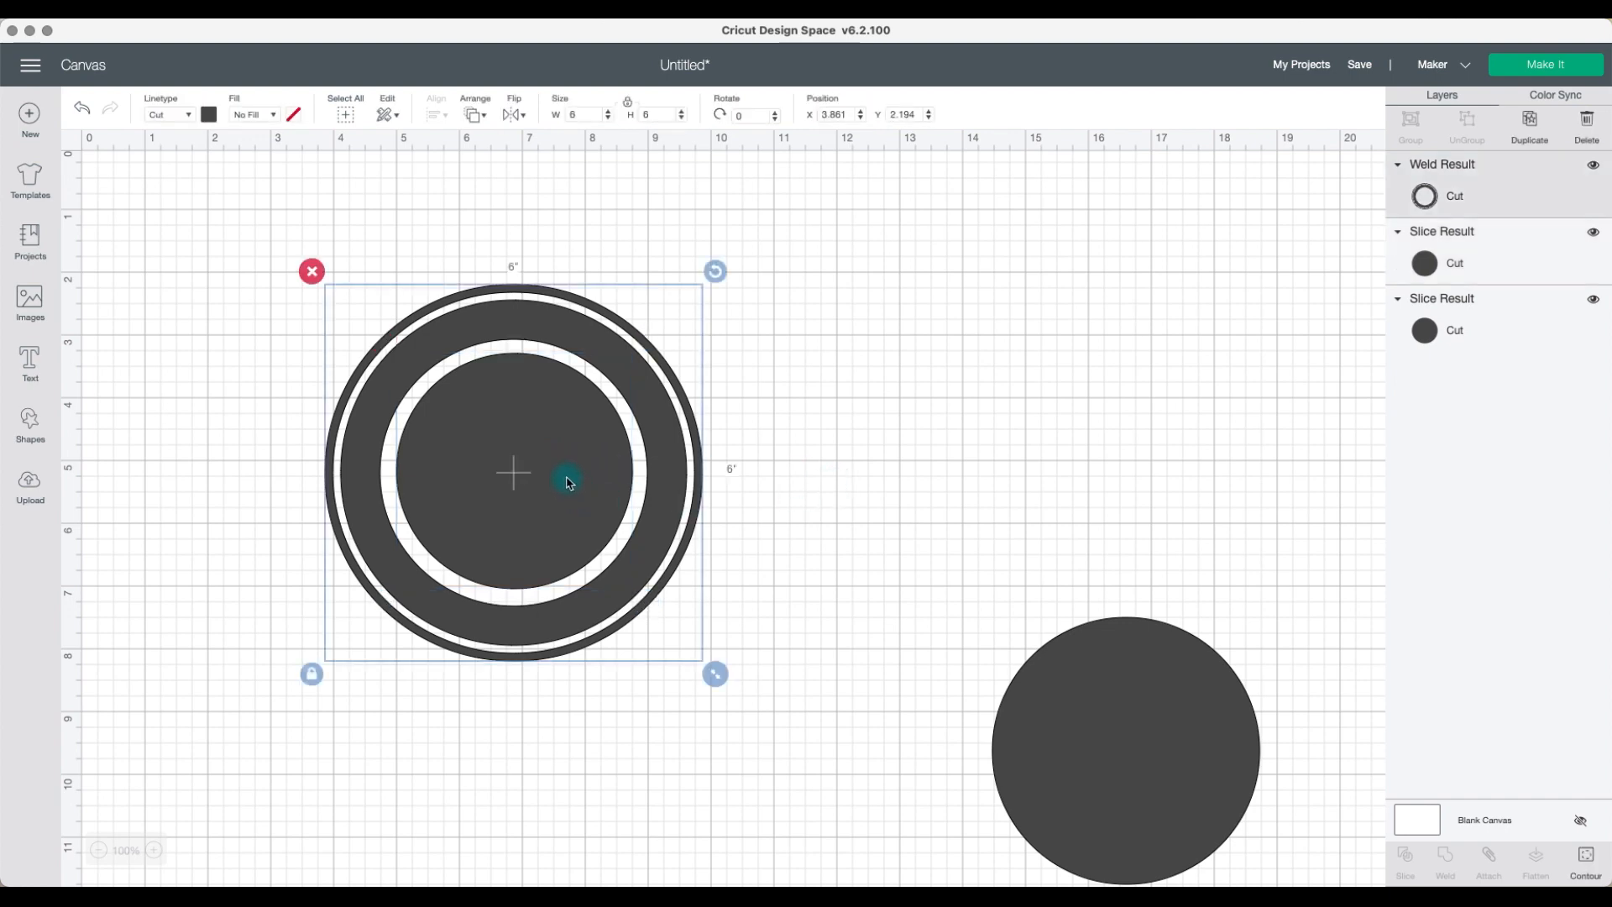
left_click(763, 500)
left_click_drag(807, 547, 519, 436)
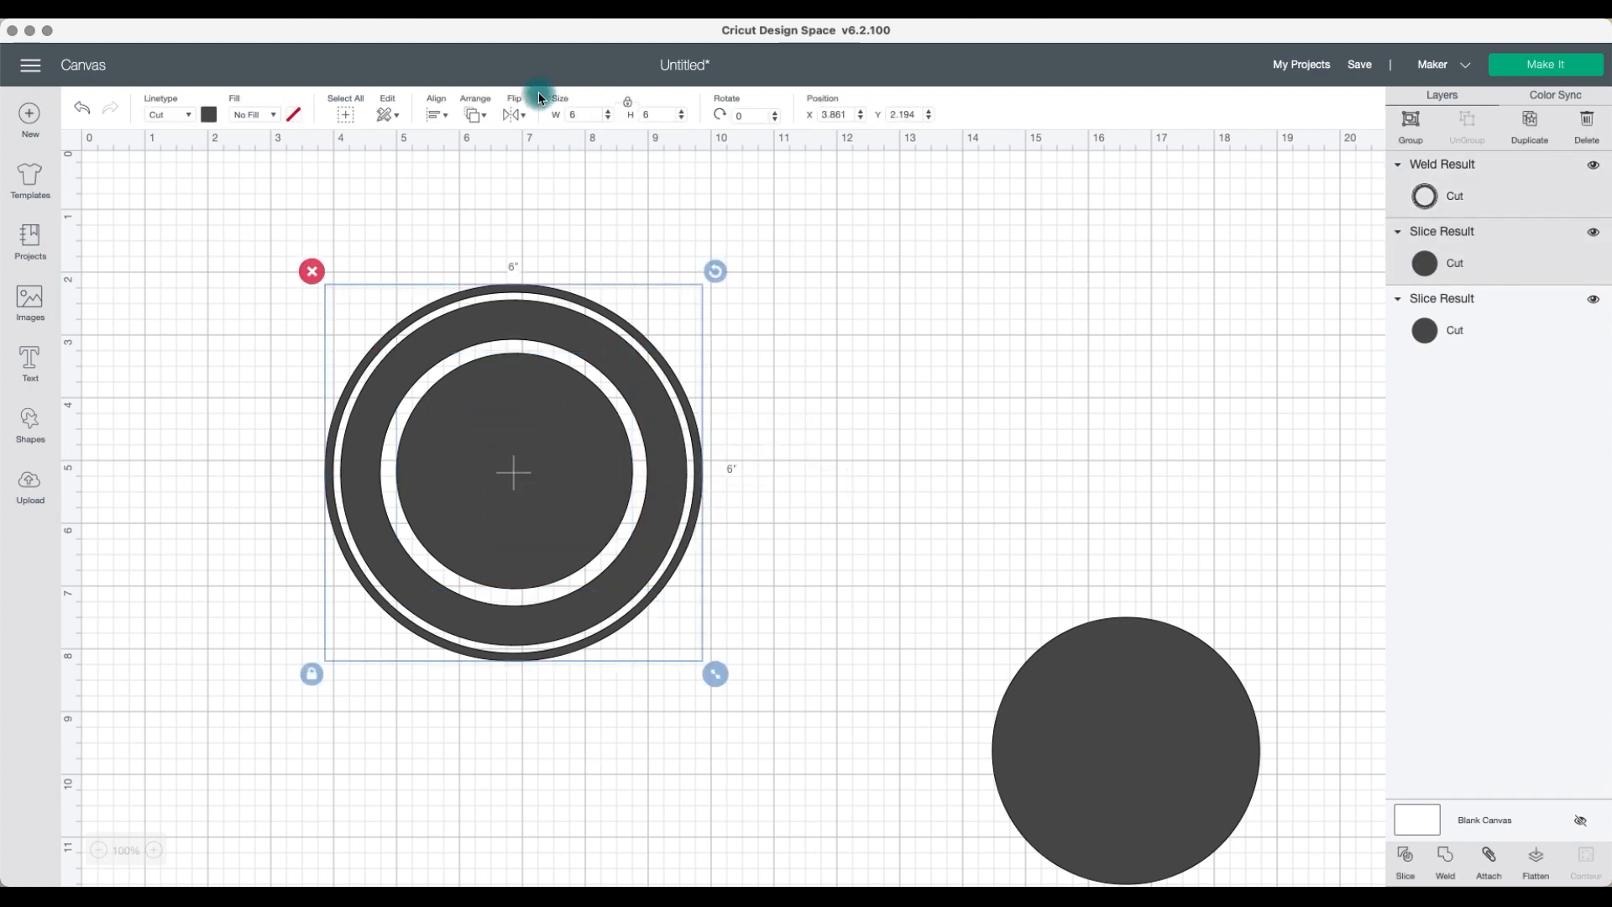
left_click(433, 116)
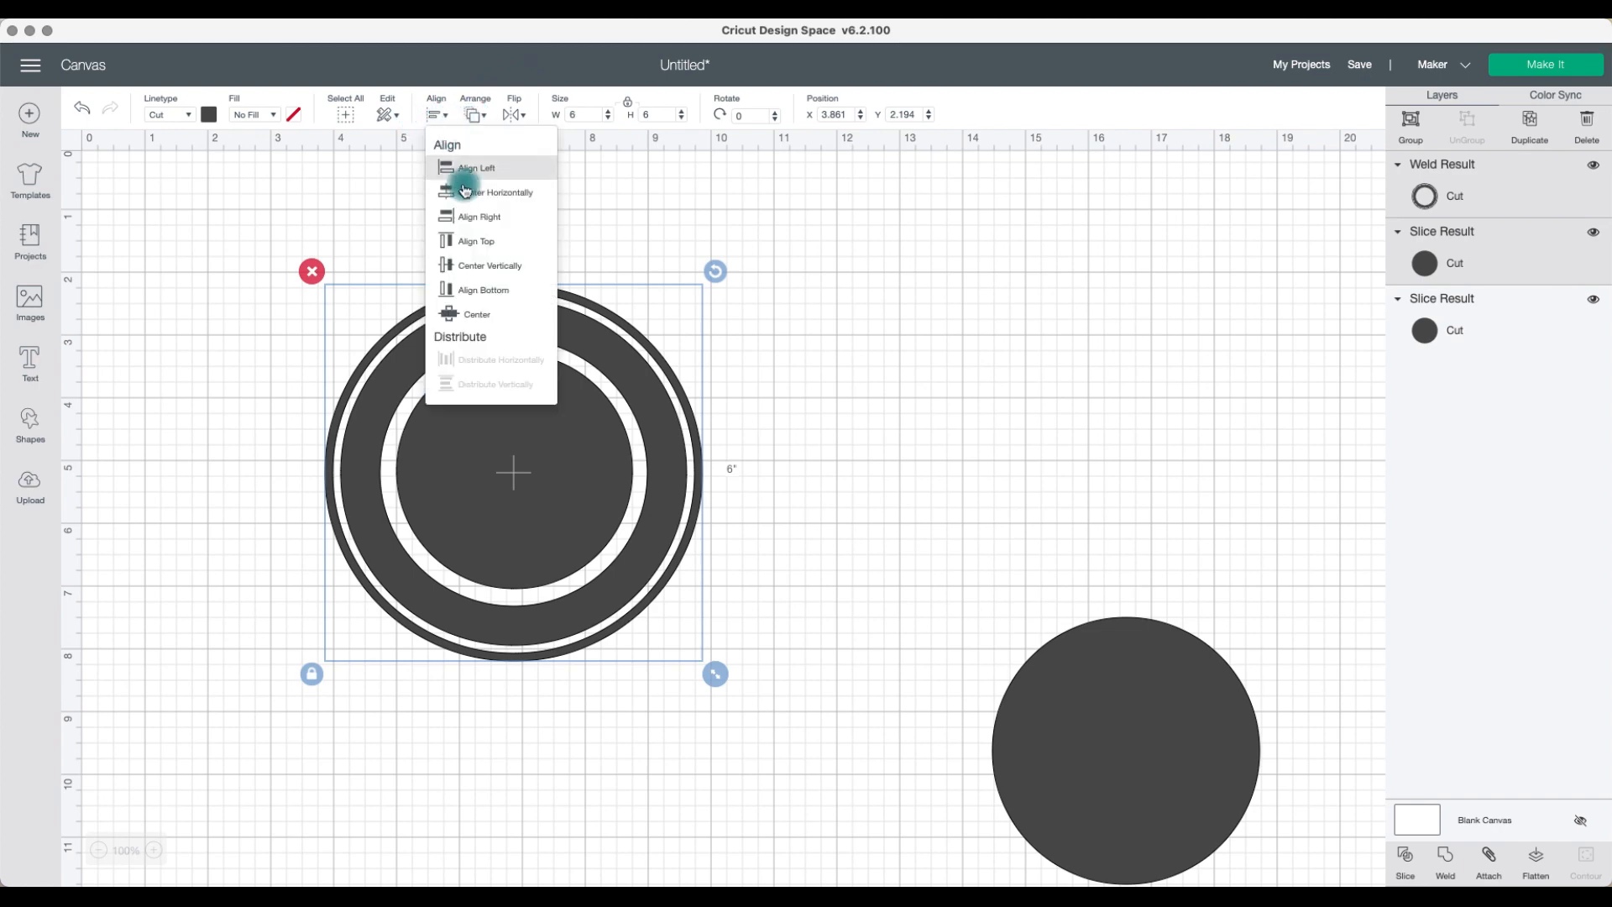
left_click(491, 312)
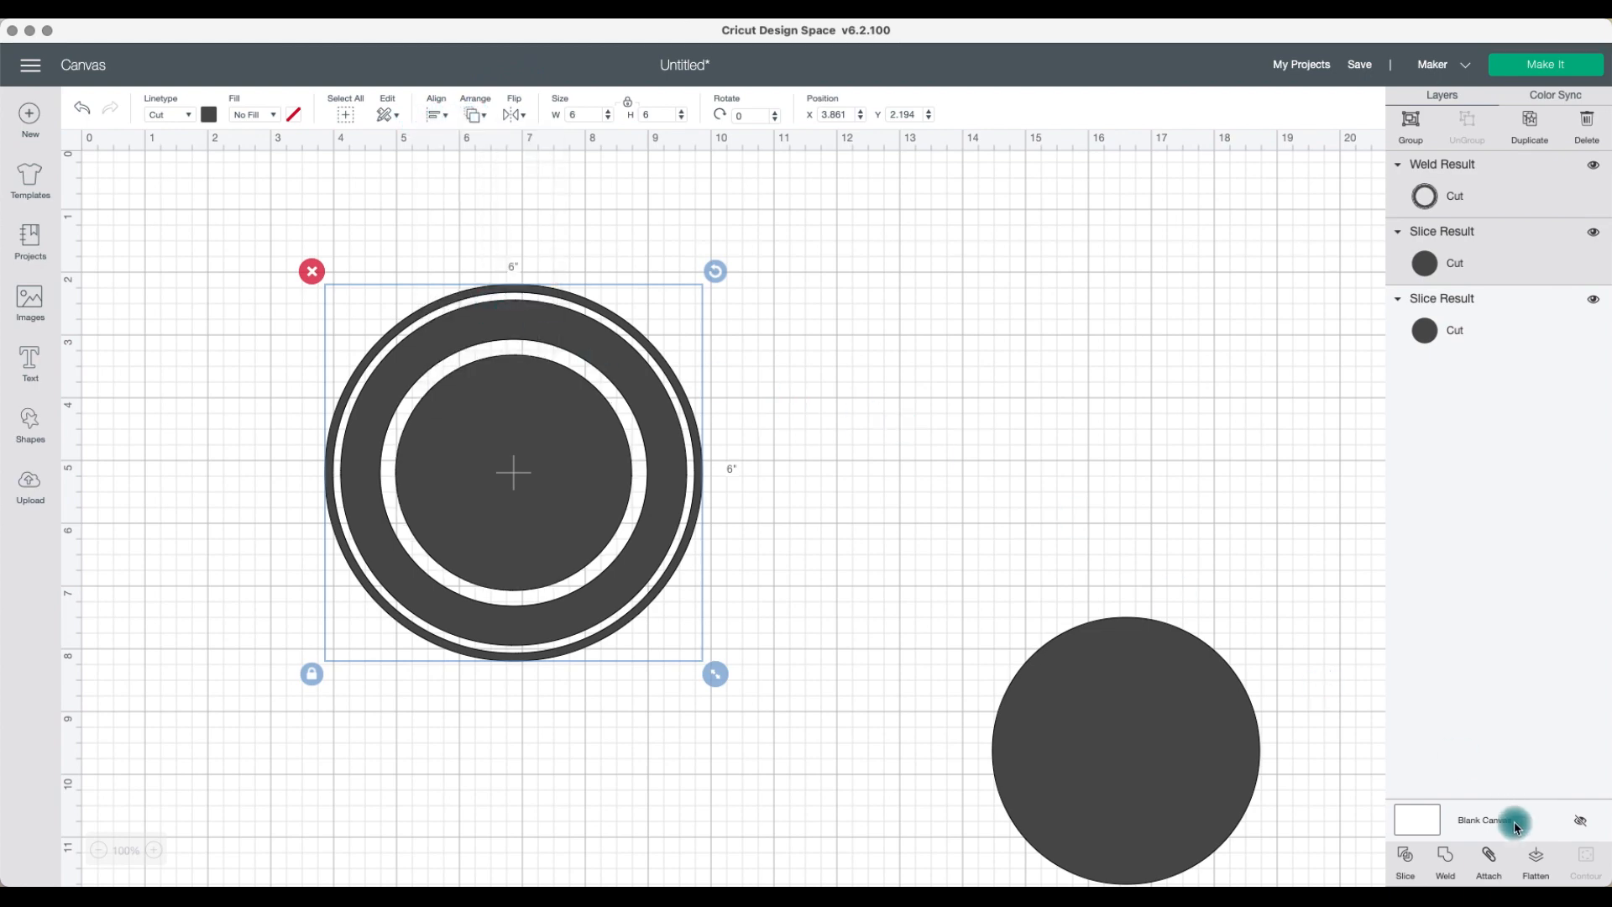
Step: Weld the ring and centered circle together, then delete the spare circle
left_click(1446, 856)
left_click(1159, 709)
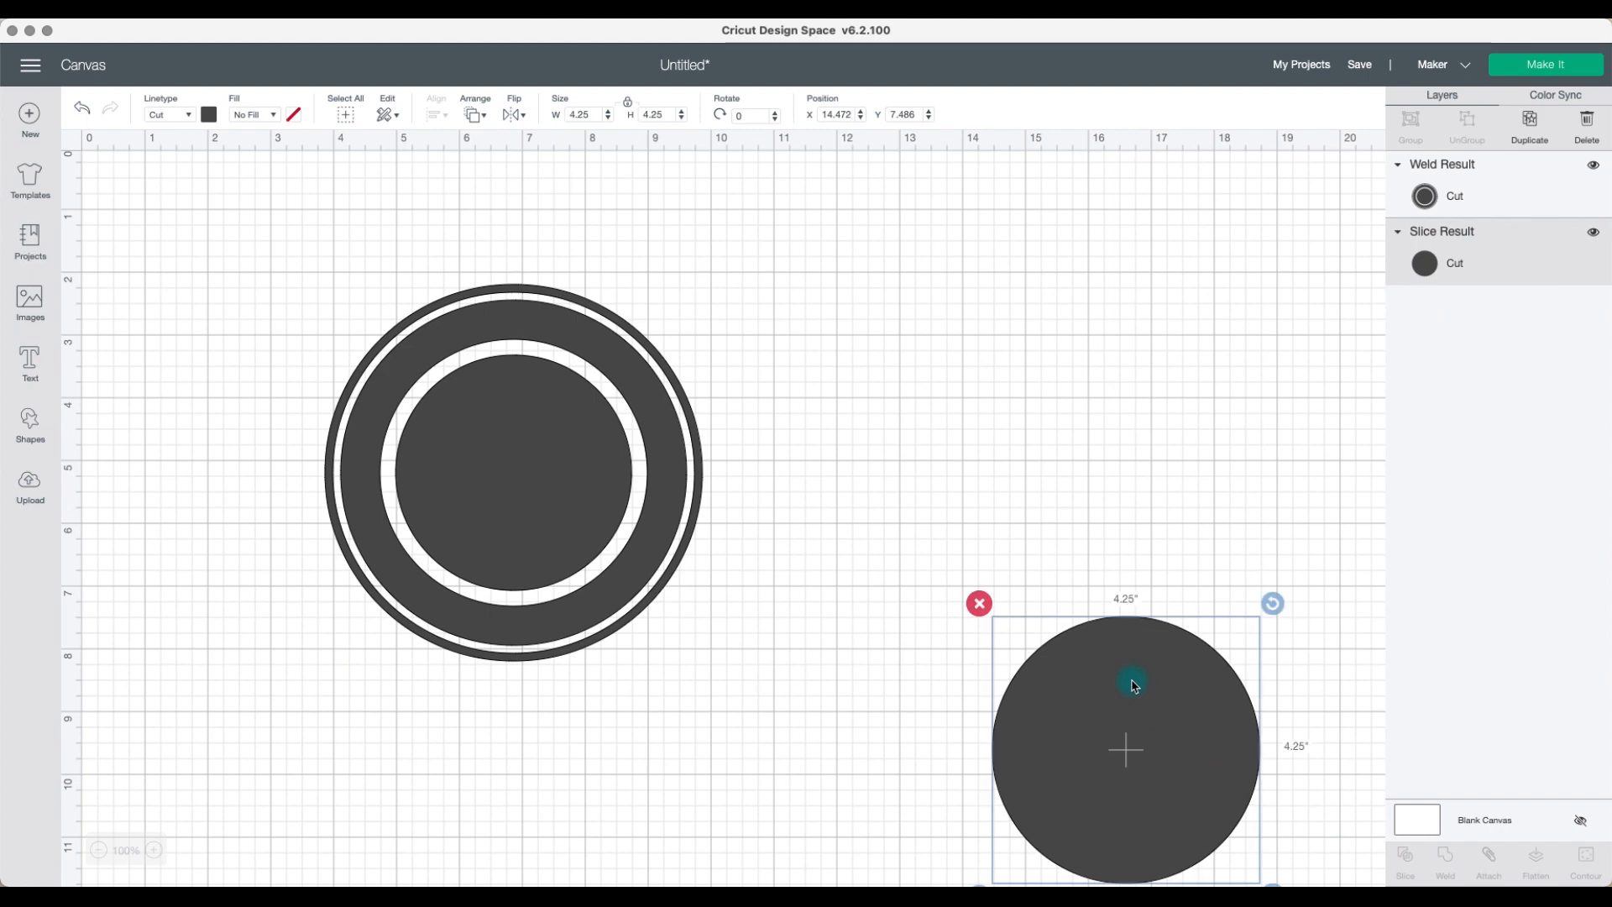
left_click(977, 602)
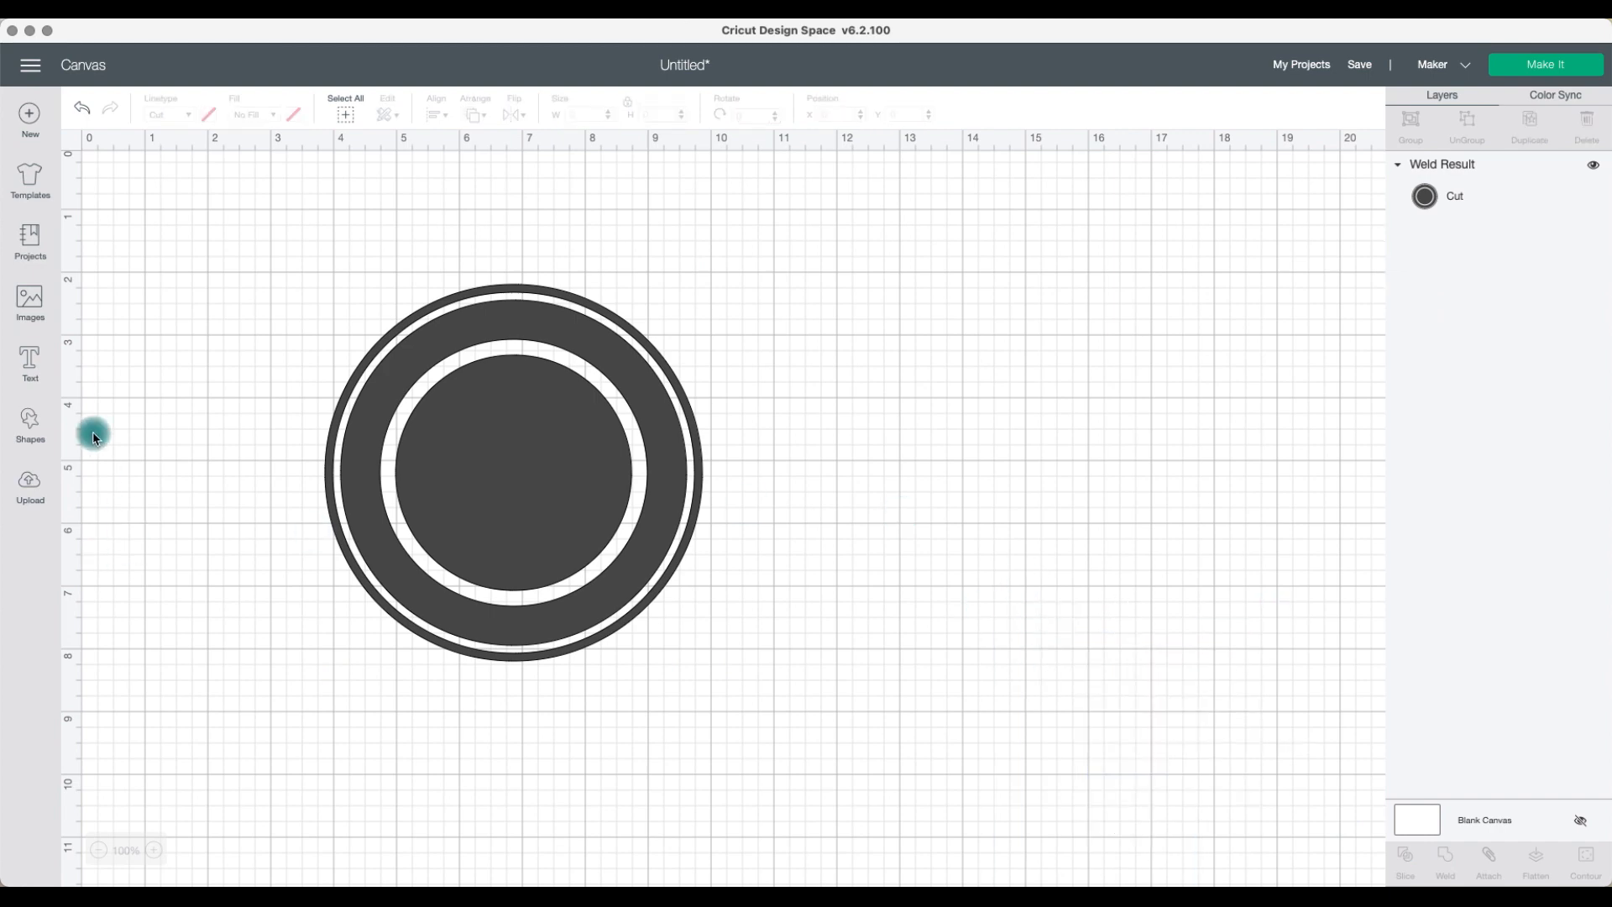
Step: Insert the Mickey Mouse Ears image from the image library
left_click(30, 299)
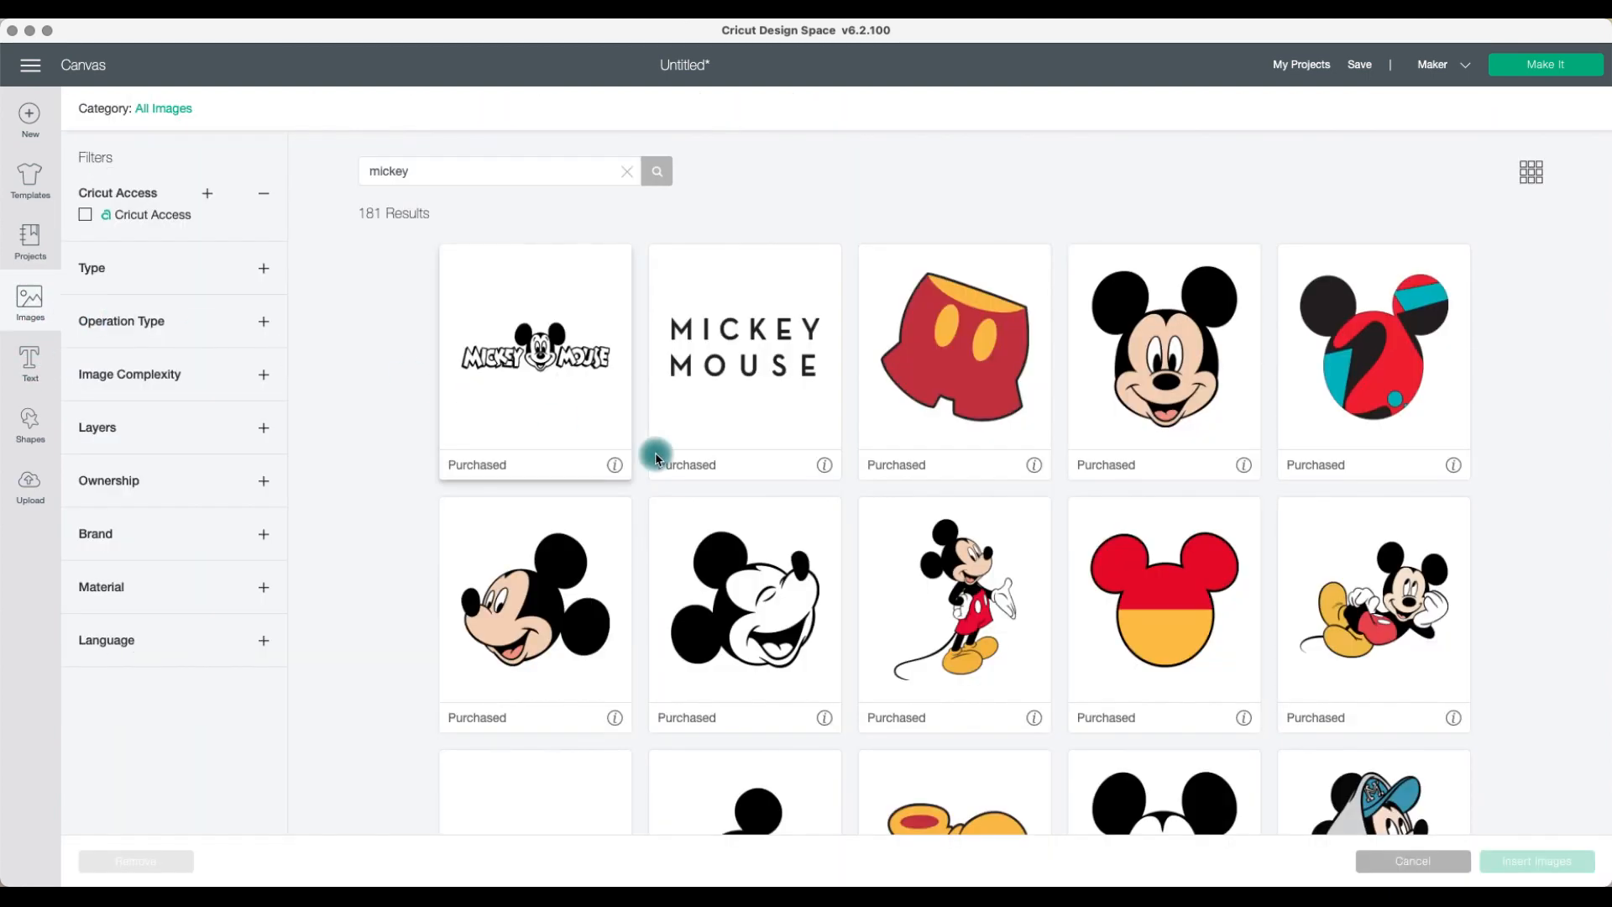
left_click(1174, 622)
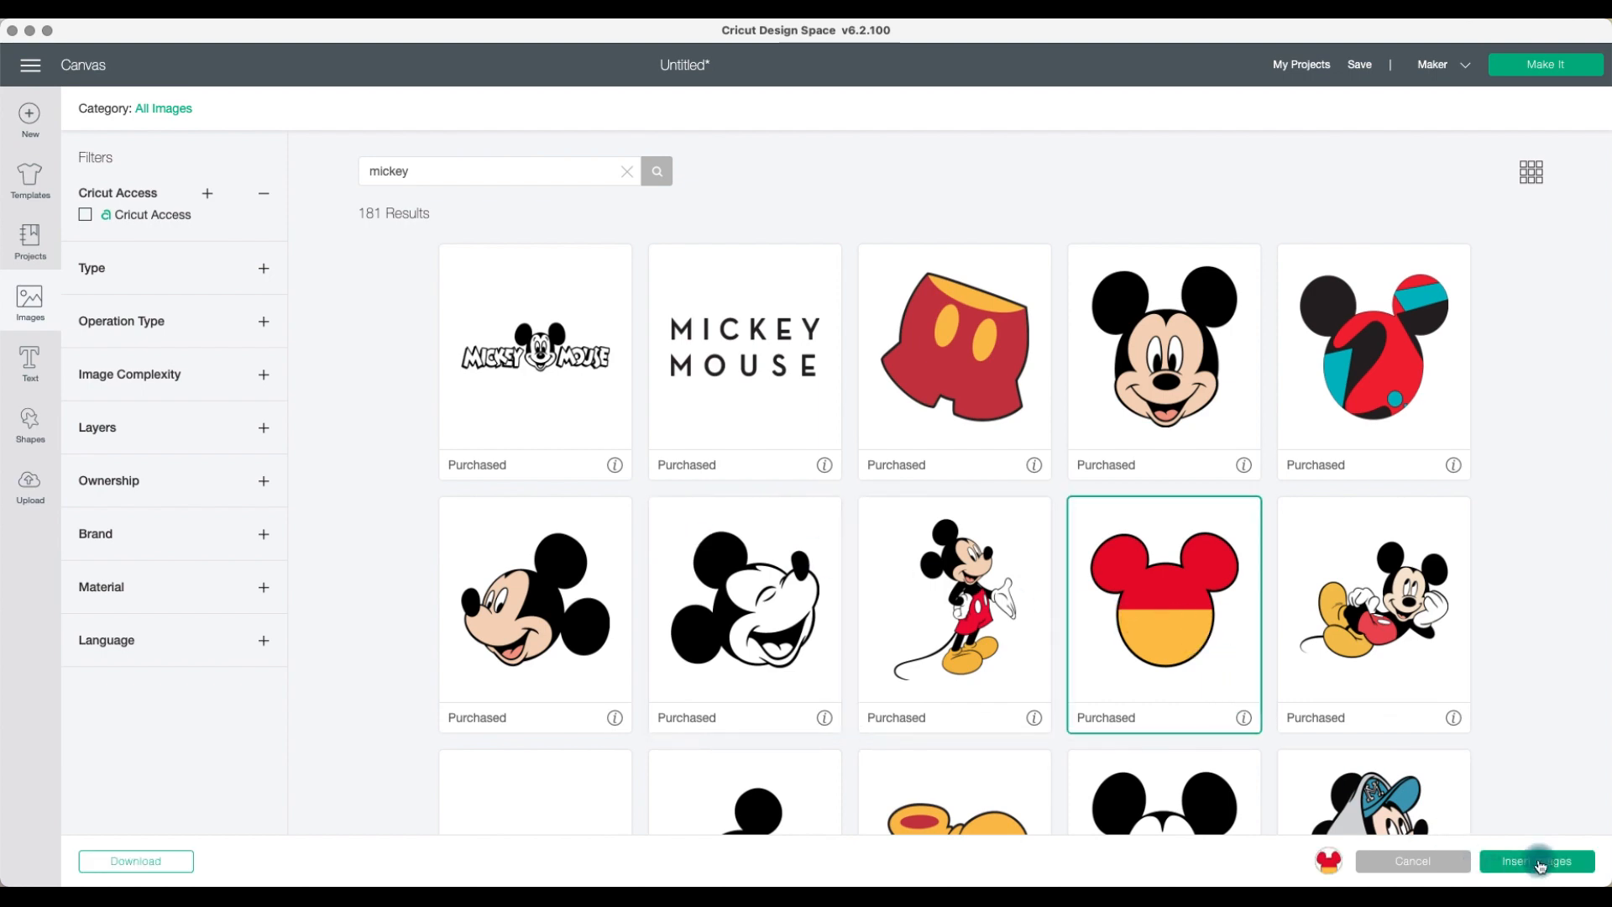
left_click(1539, 865)
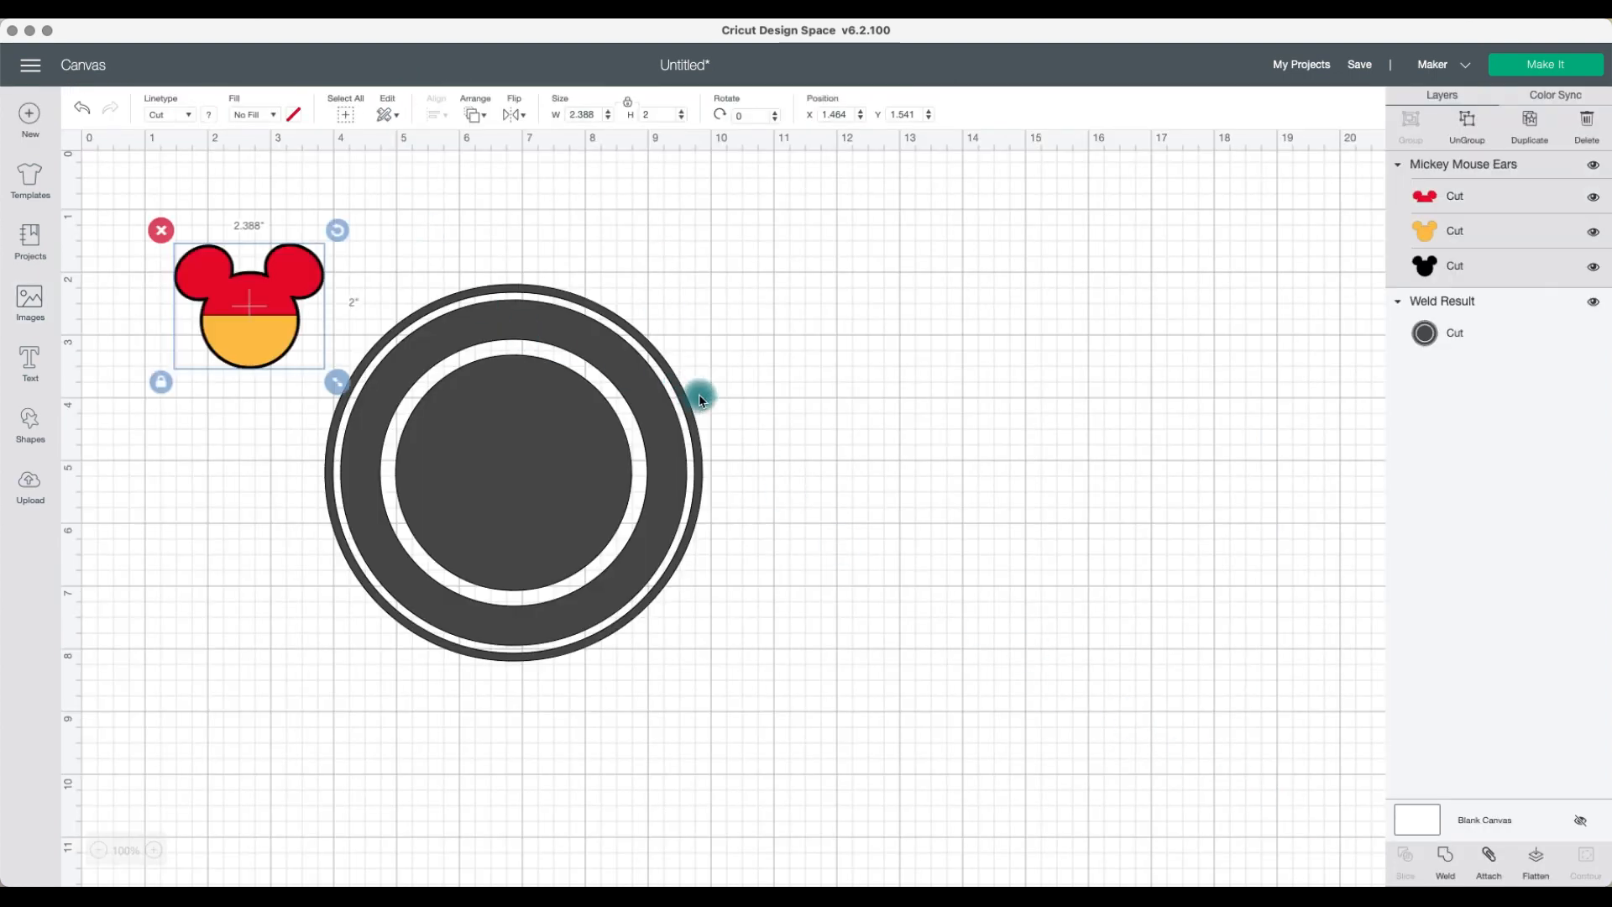
Step: Ungroup the Mickey image, separate its layers, and move the black head silhouette onto the ring's center
left_click_drag(266, 322, 1052, 399)
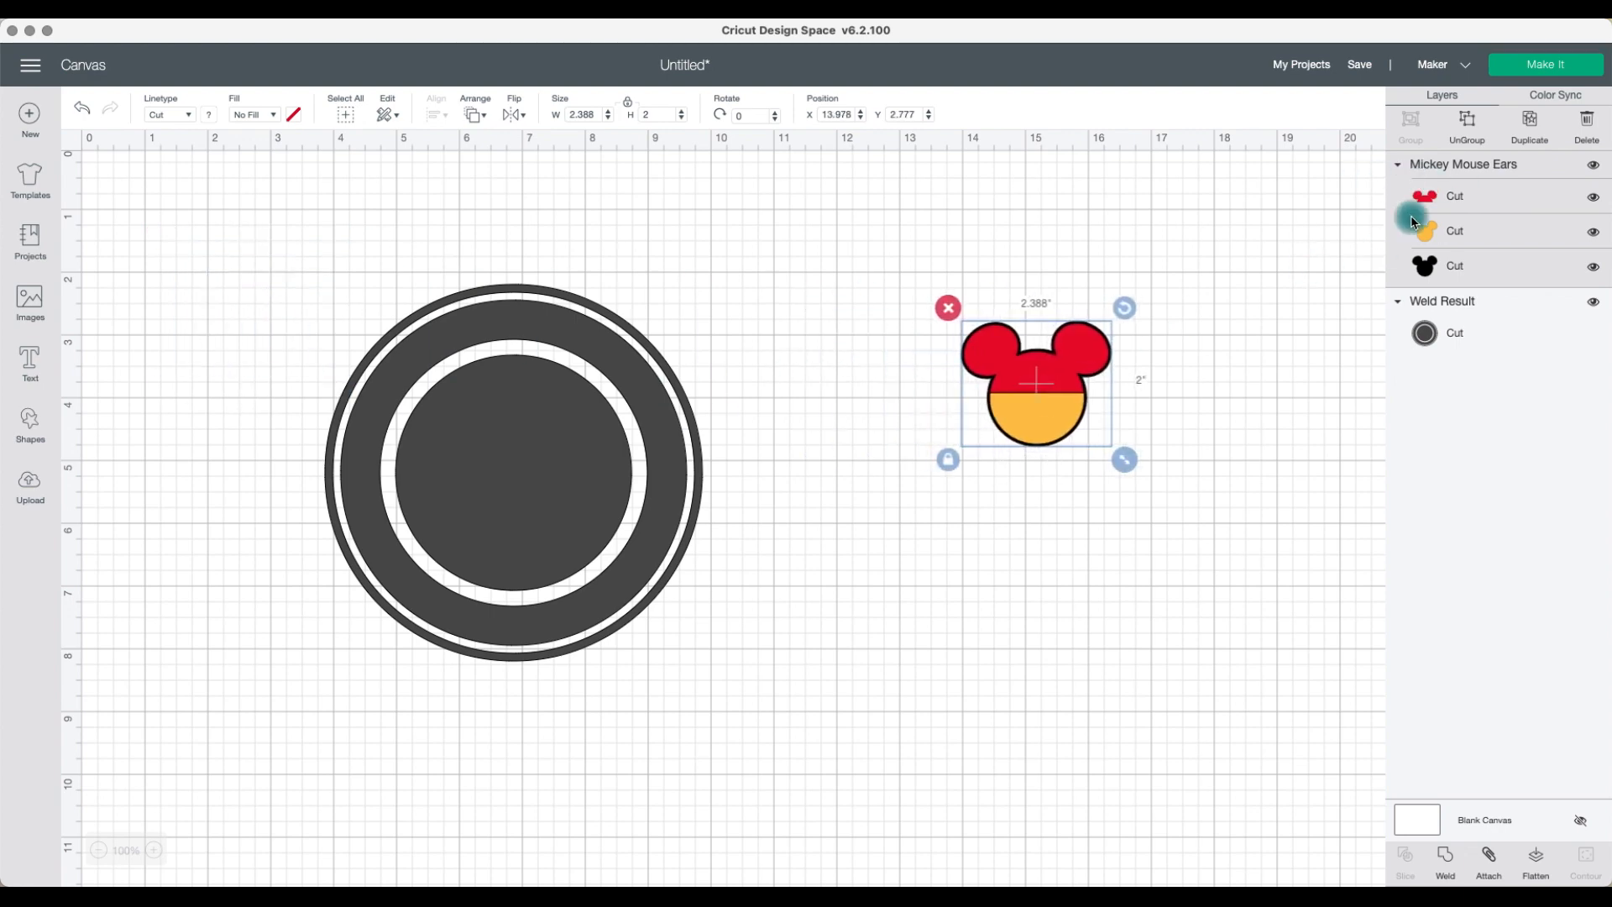
left_click(1468, 123)
left_click_drag(1069, 424, 1174, 411)
left_click_drag(1031, 369, 1256, 369)
left_click_drag(1025, 414, 519, 491)
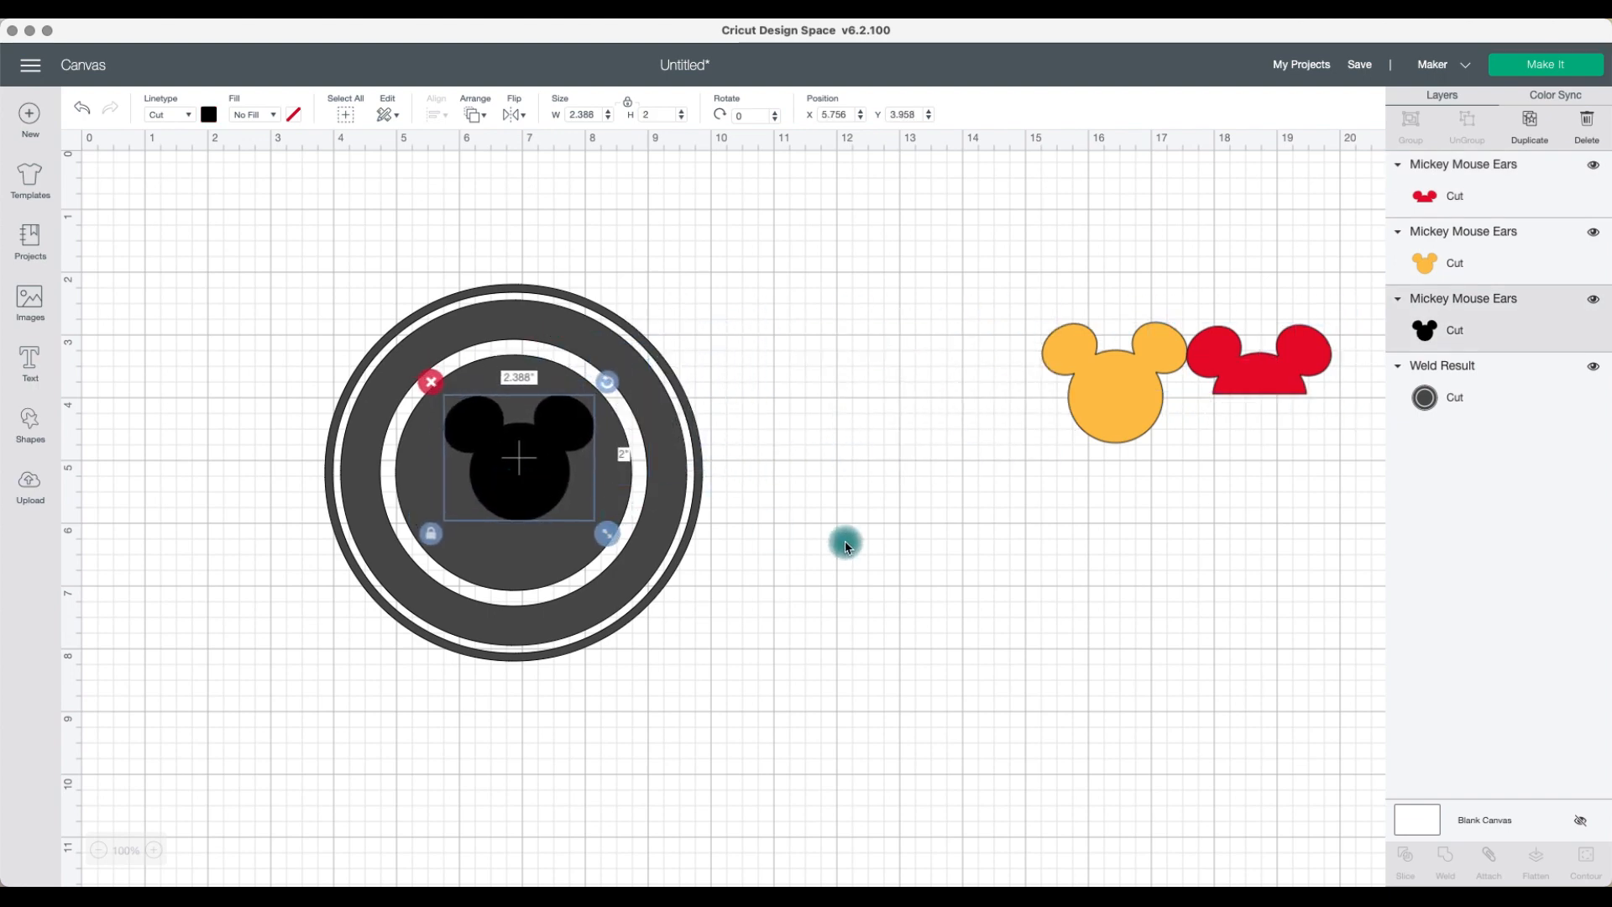
Step: Select the silhouette and ring, center-align them, and slice the silhouette out of the design
left_click_drag(846, 540, 475, 311)
left_click(436, 115)
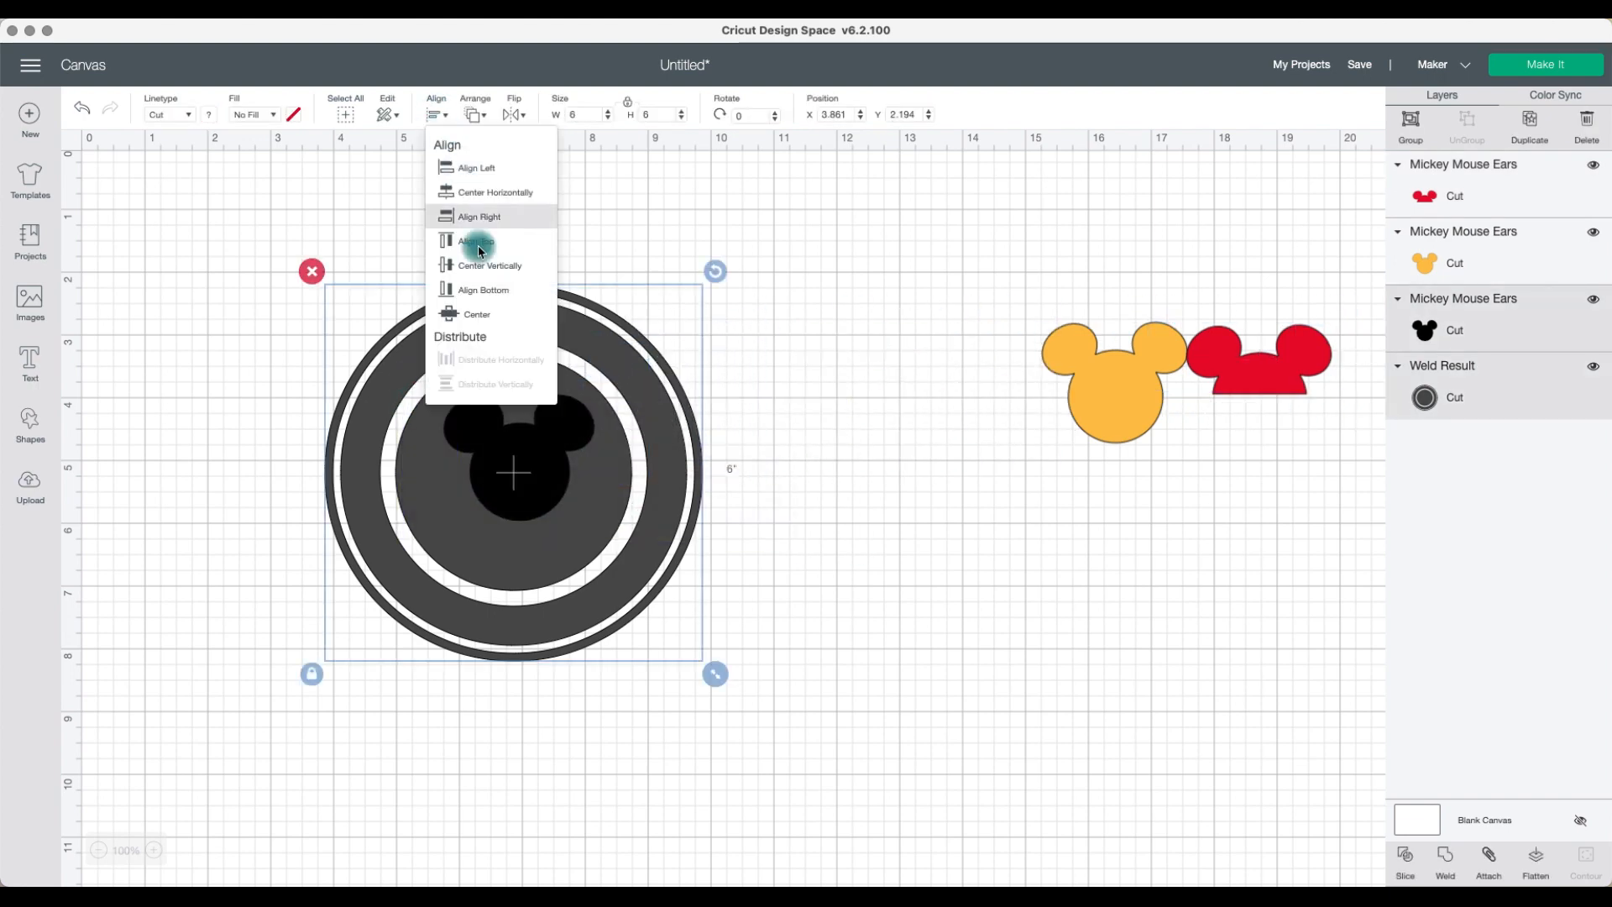
left_click(499, 326)
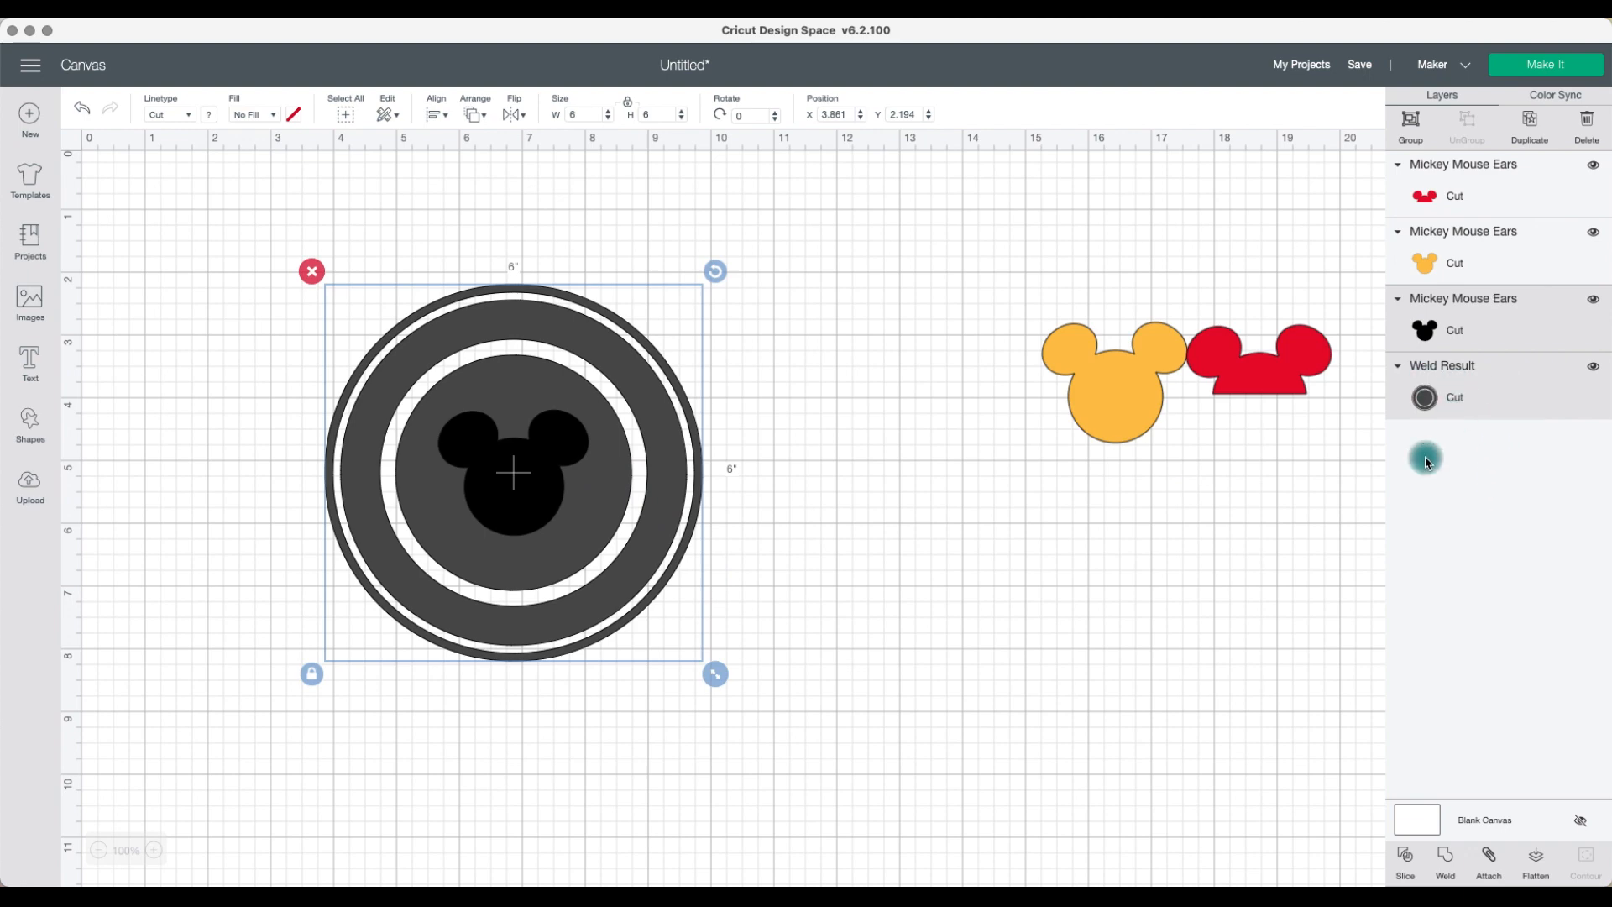
left_click(1404, 856)
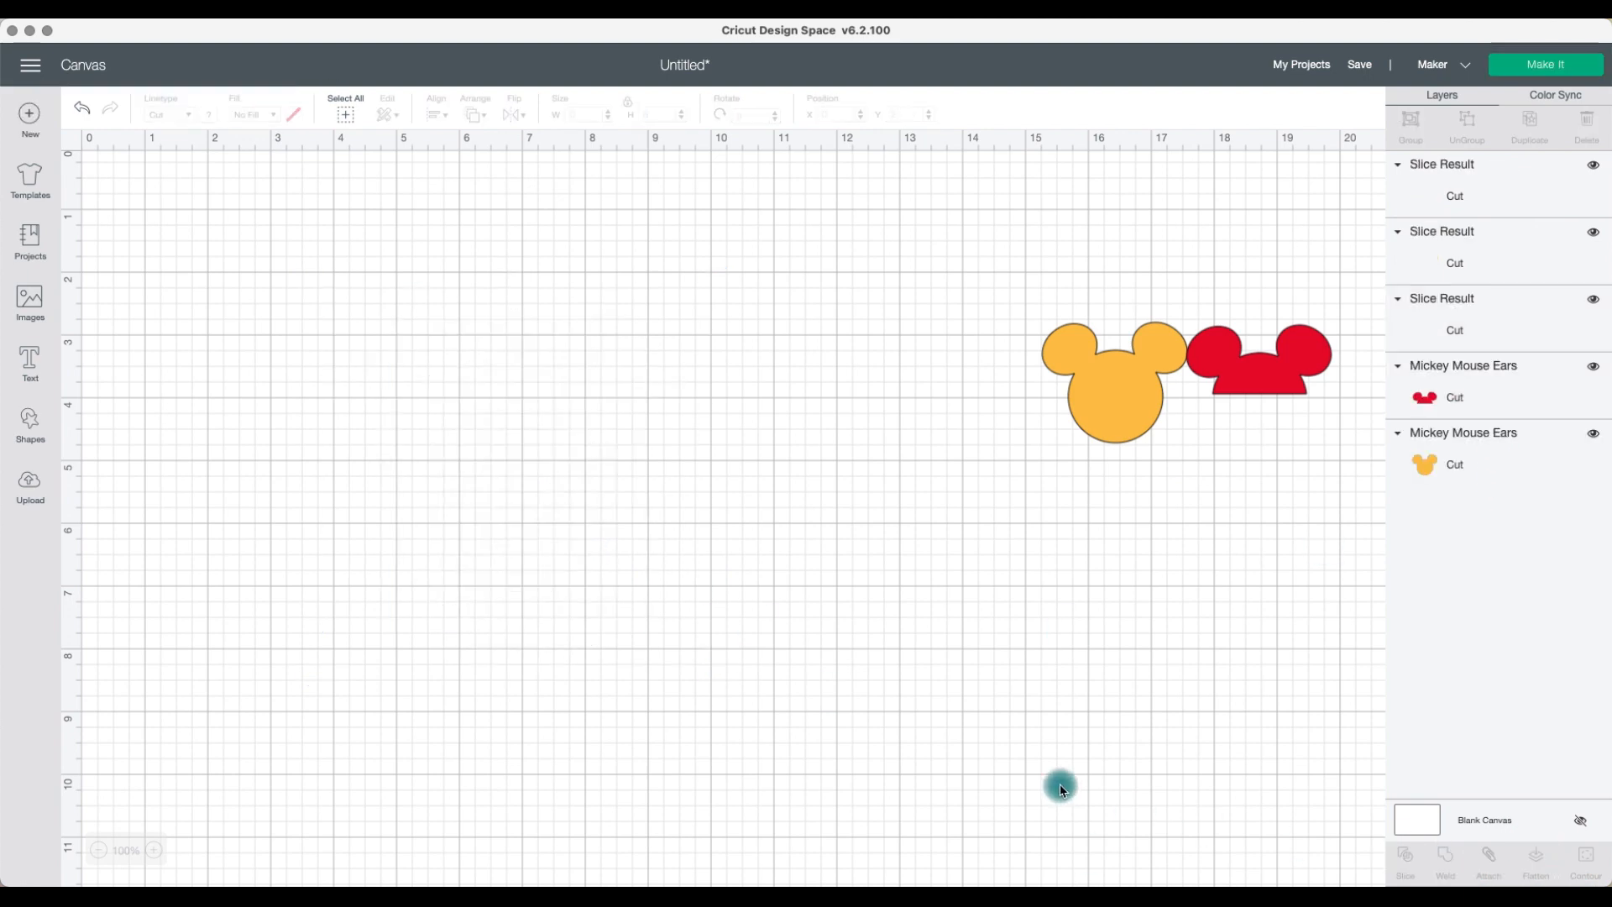
Step: Delete the leftover slice pieces and the yellow and red Mickey layers
left_click_drag(531, 485, 871, 602)
left_click_drag(504, 490, 891, 555)
left_click_drag(784, 420, 947, 597)
key("Delete")
left_click(1109, 415)
key("Delete")
left_click(1218, 367)
key("Delete")
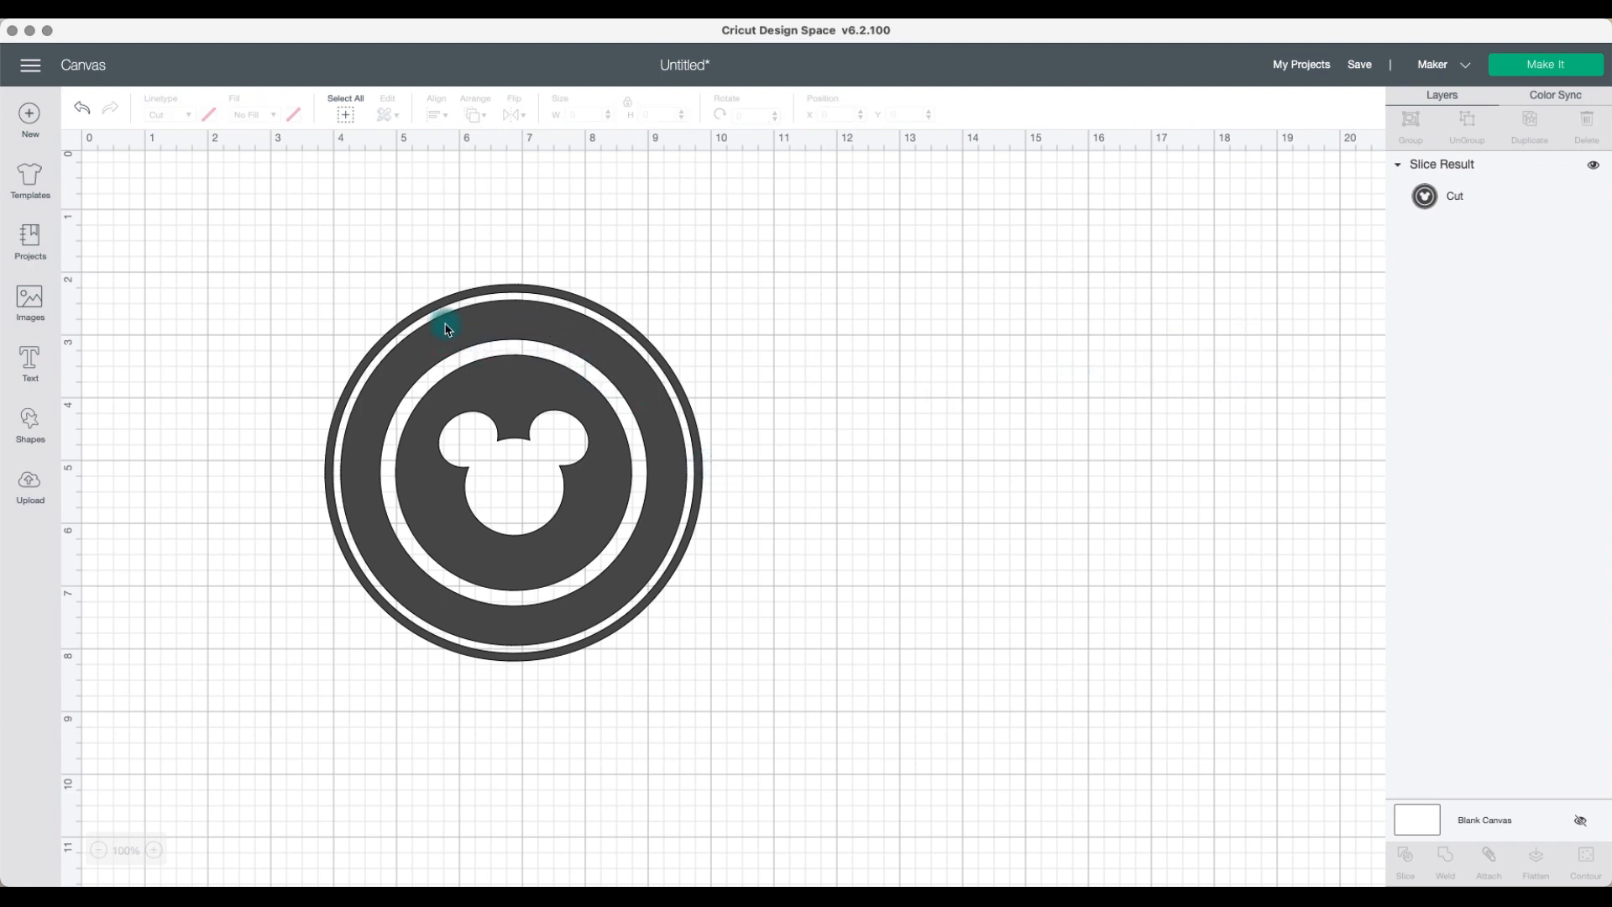
Step: Add a text box reading "we're going to disney"
left_click(27, 367)
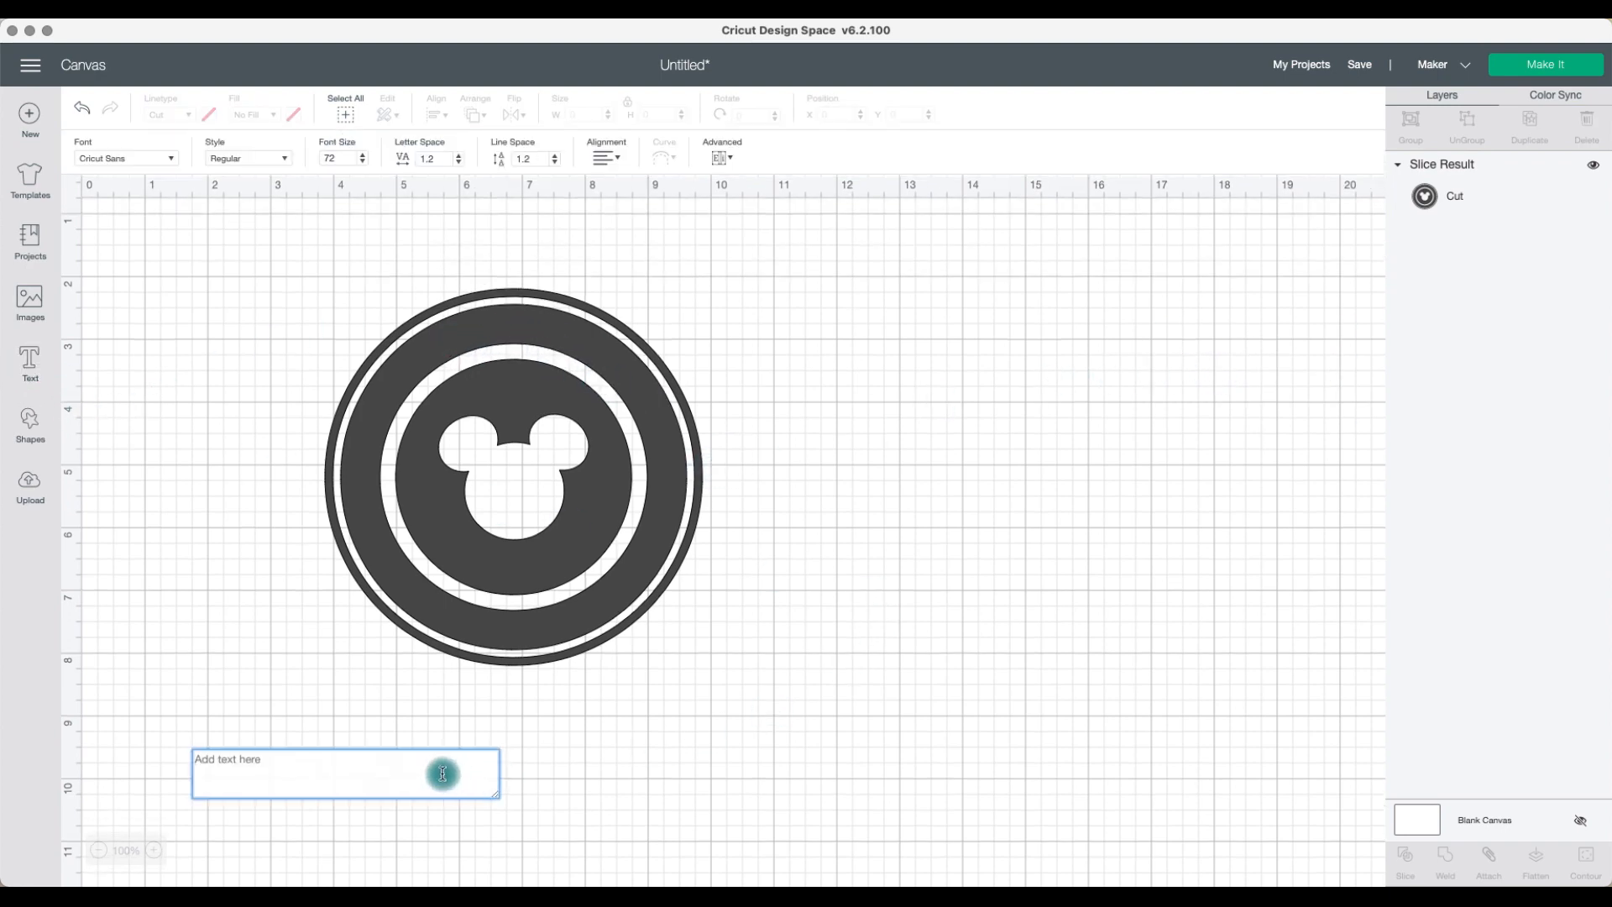
type("we")
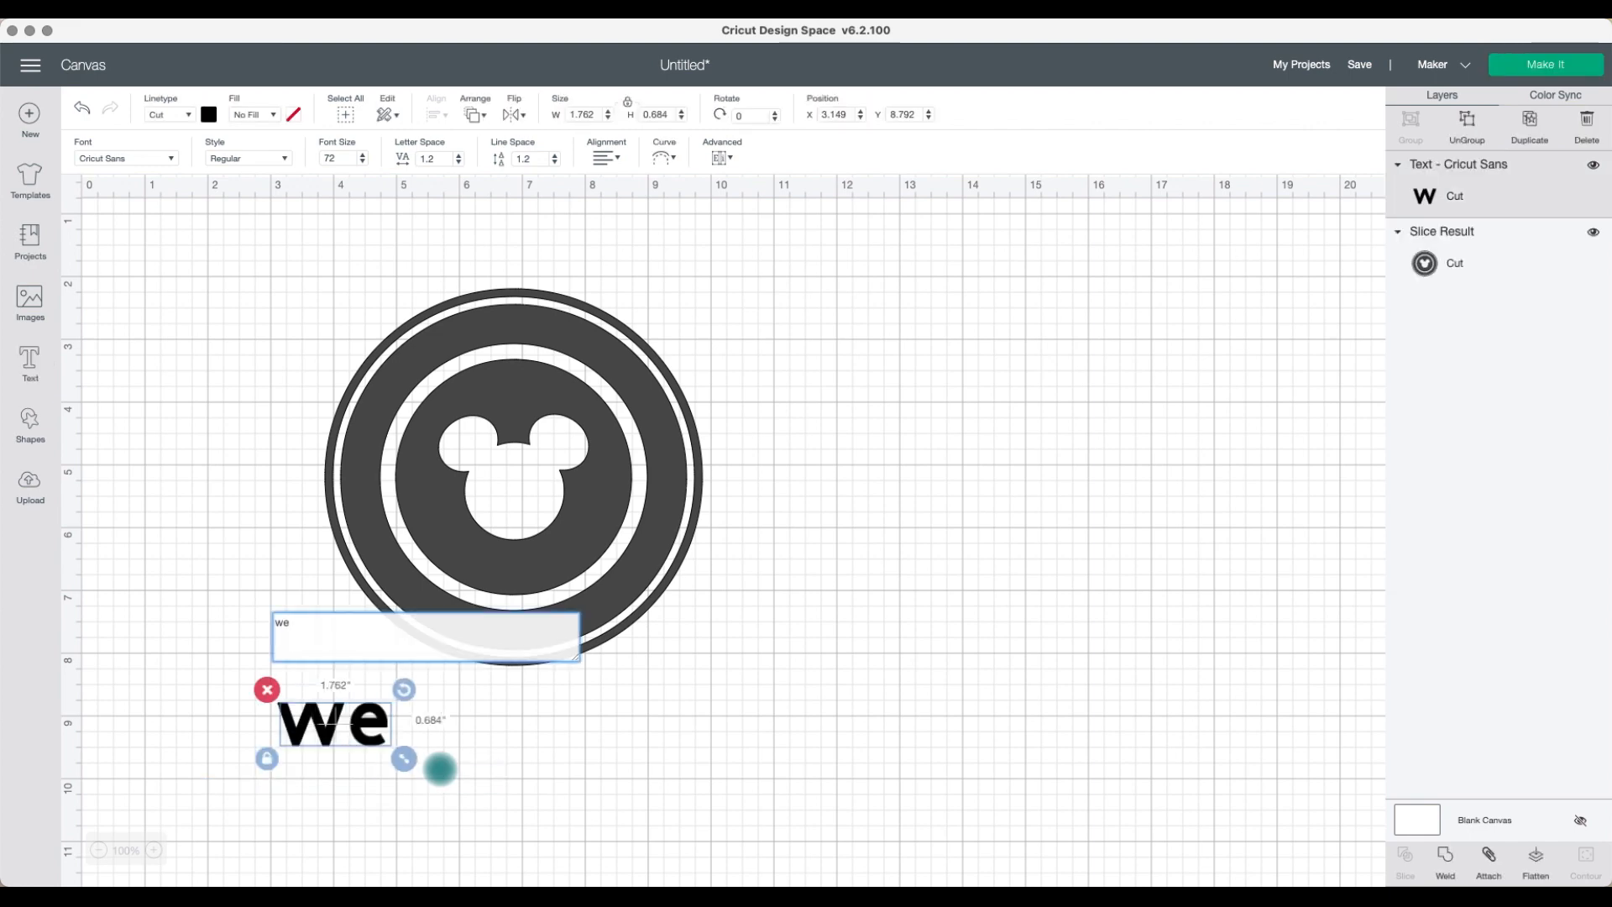
type("'re go")
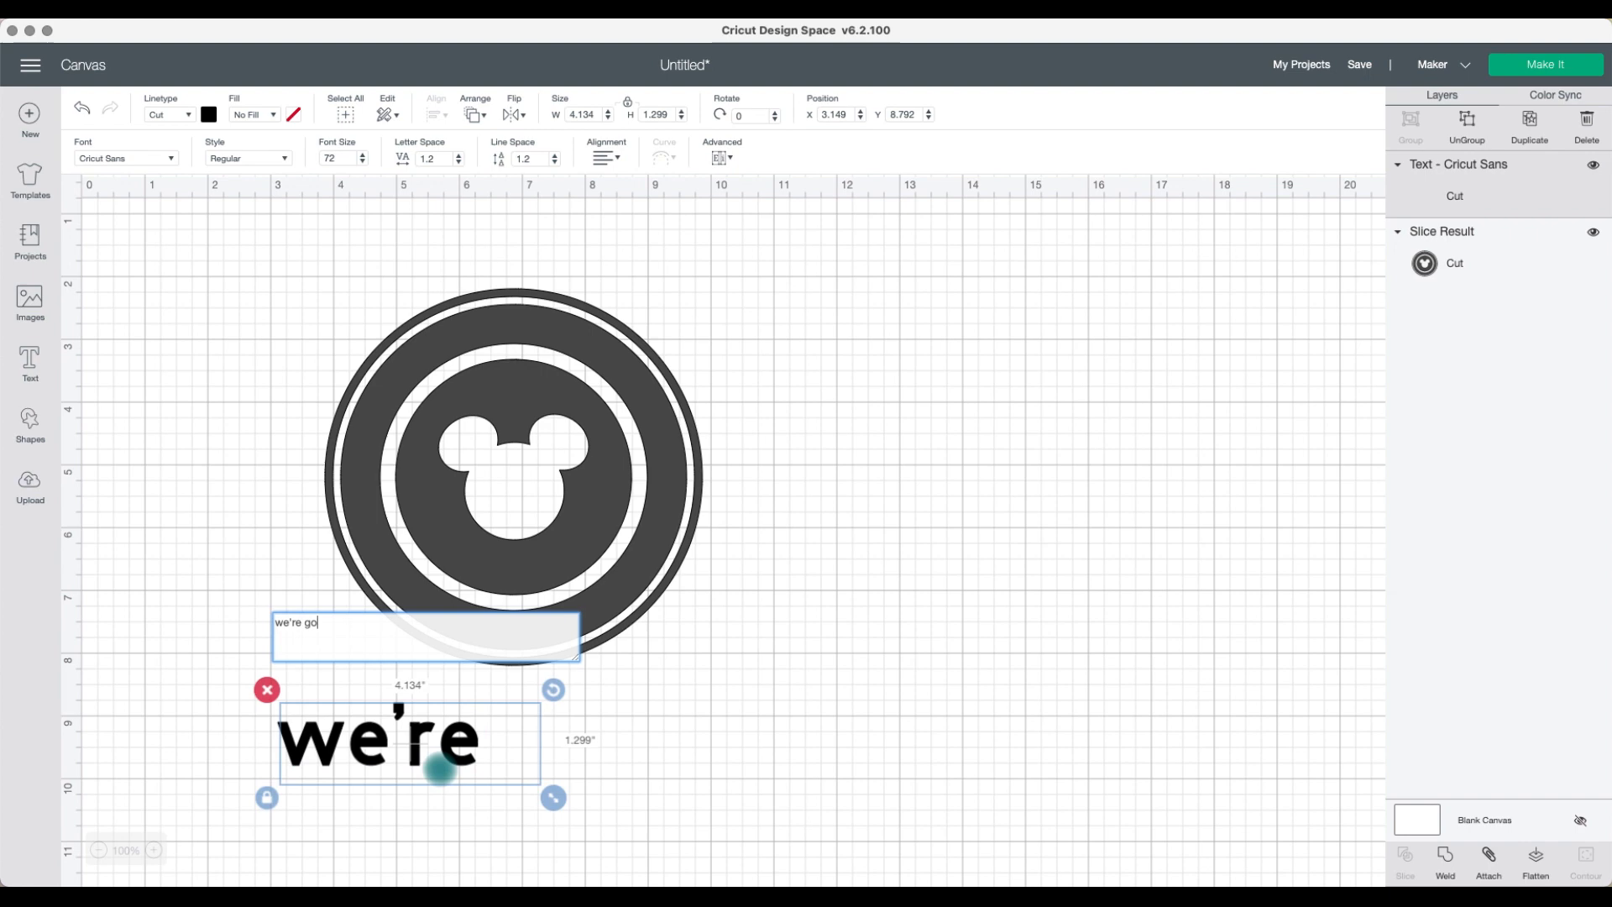
type("ing to disnet")
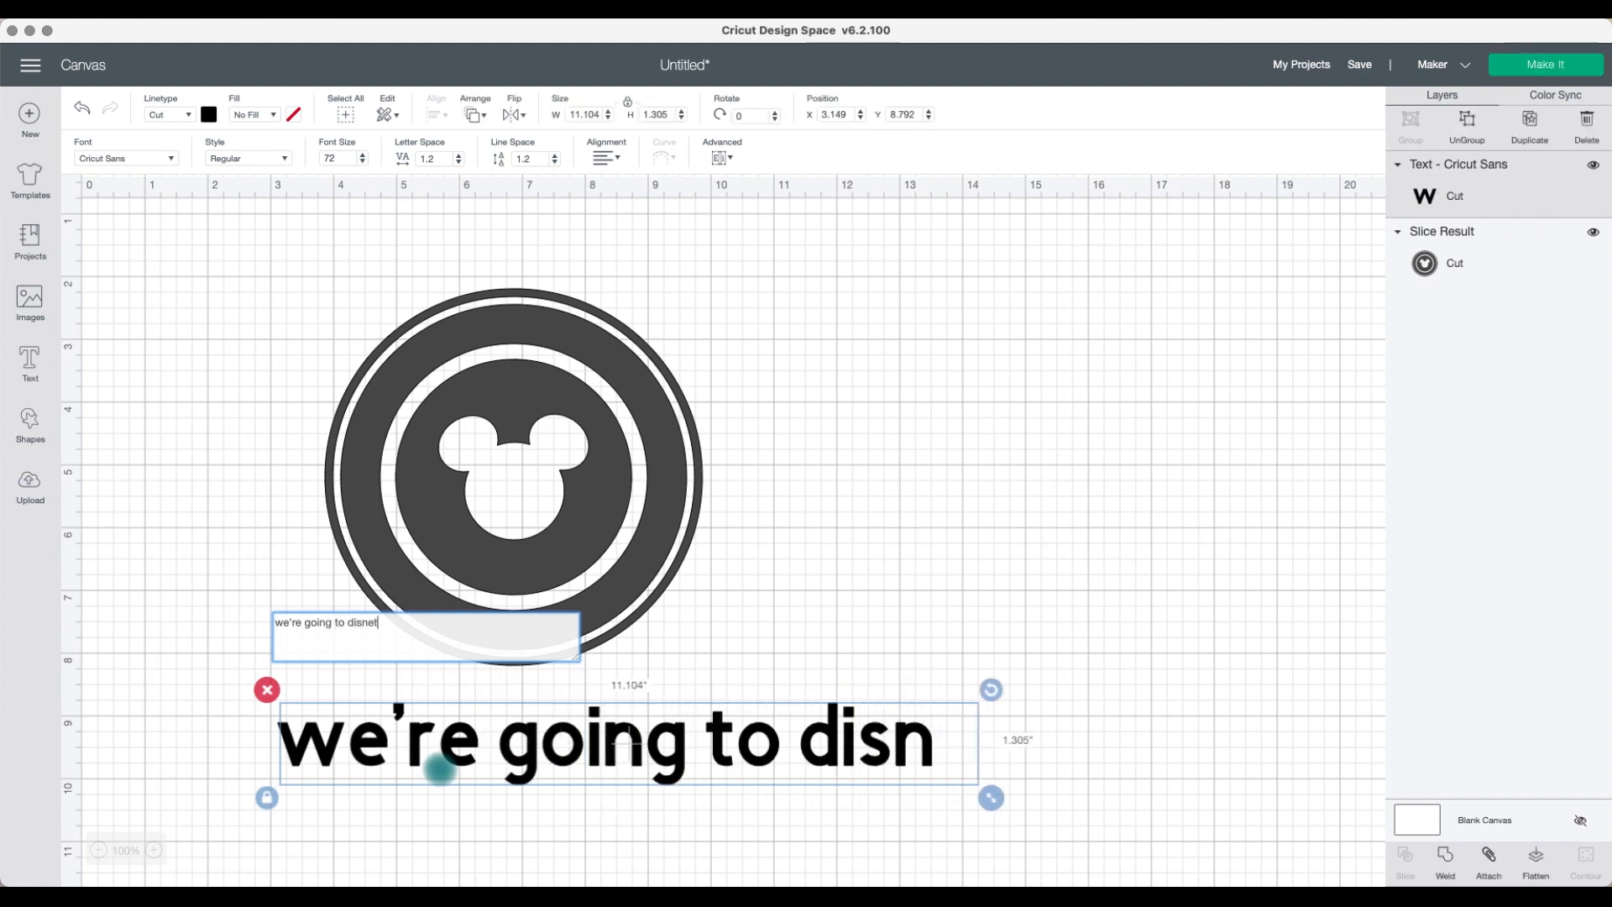
key("BackSpace")
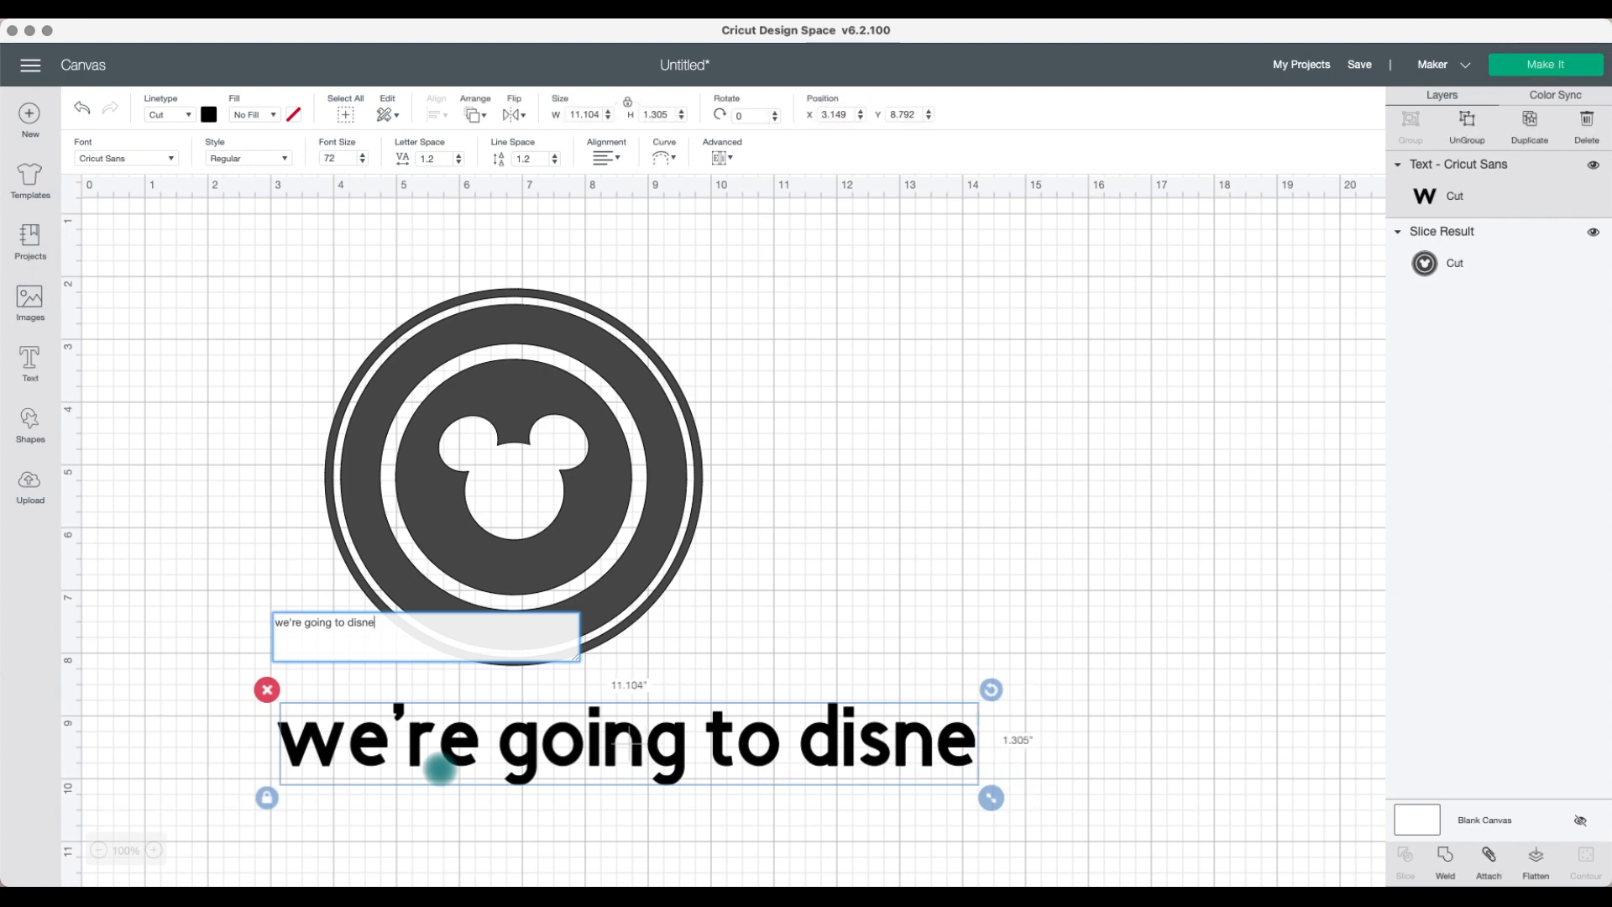
type("y")
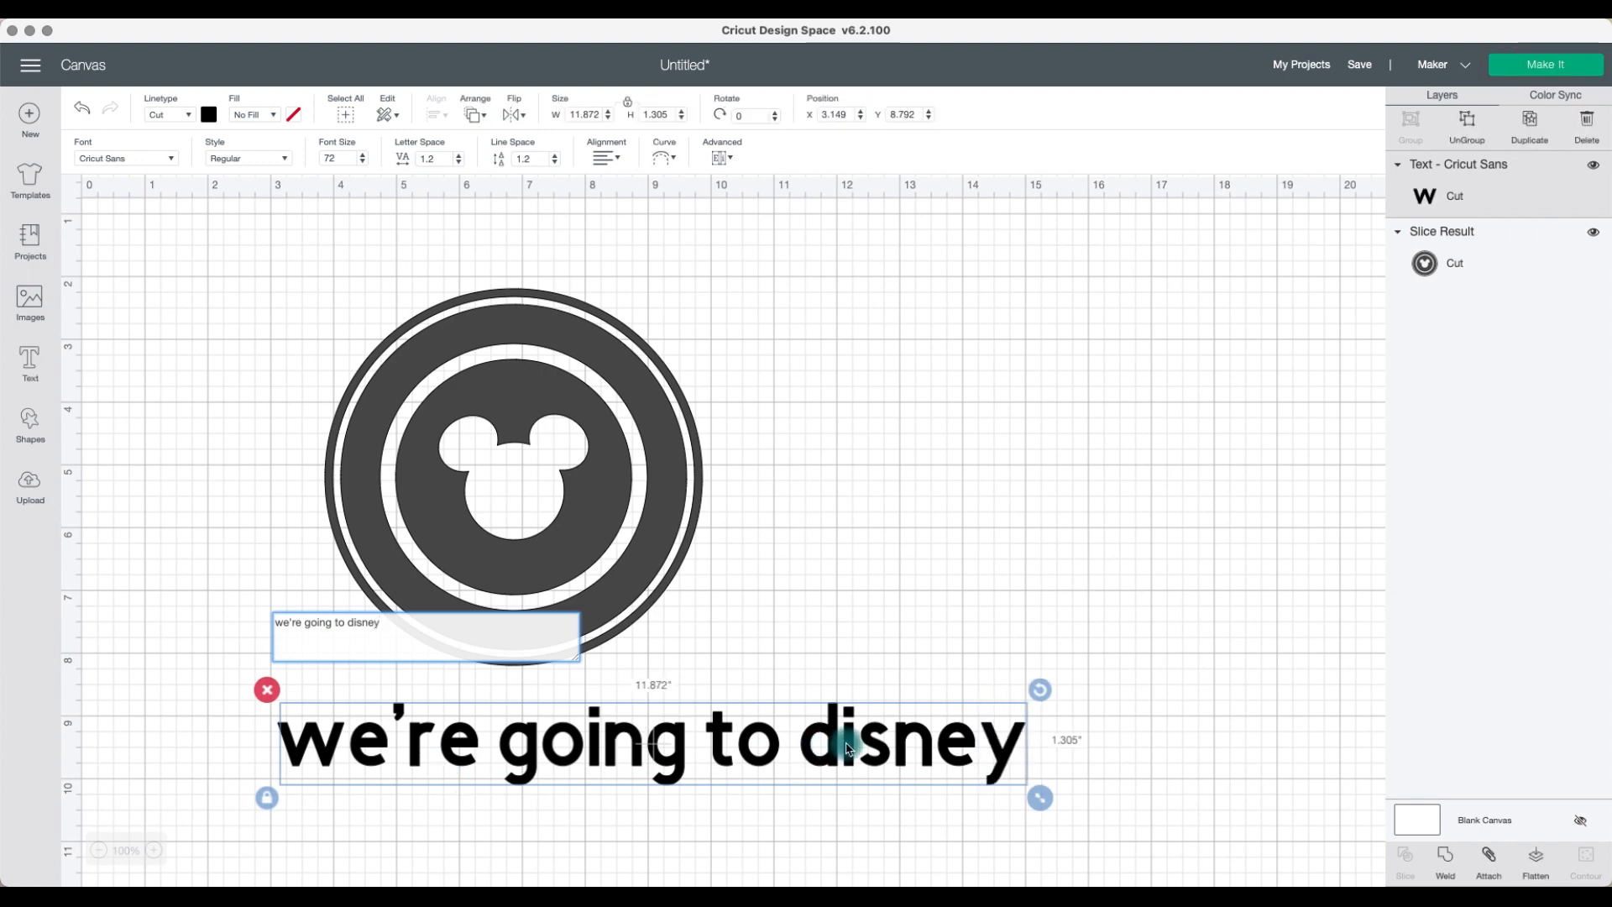
Step: Replace the text box contents with "WE'RE GOING TO DISNEY !" in capital letters
left_click(846, 745)
left_click(839, 750)
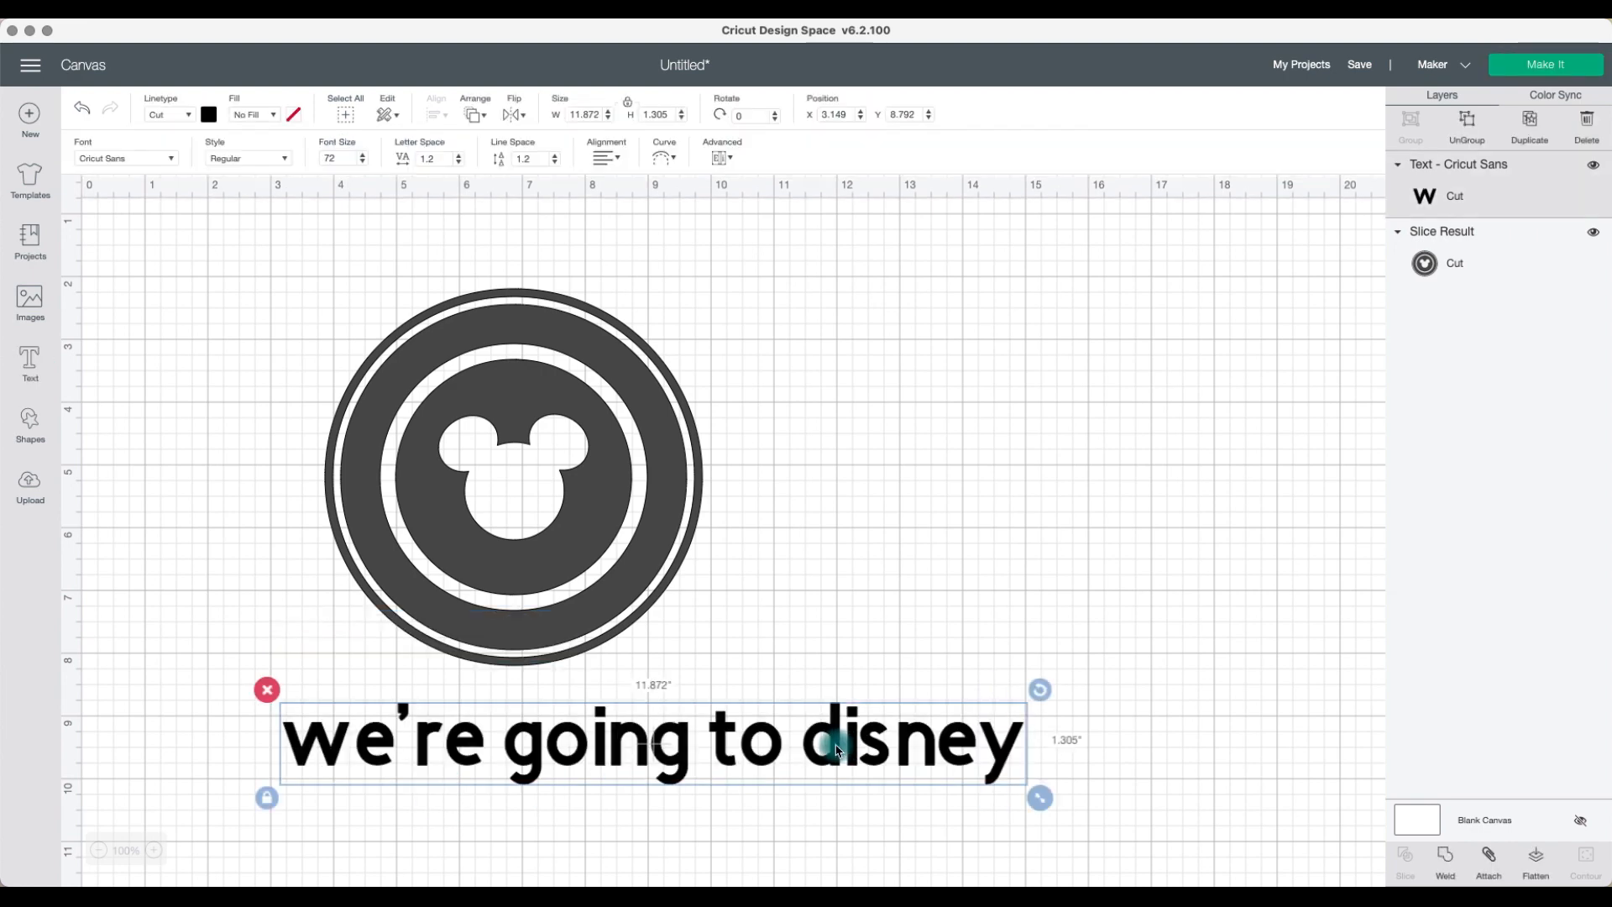
double_click(752, 762)
left_click_drag(431, 622, 324, 622)
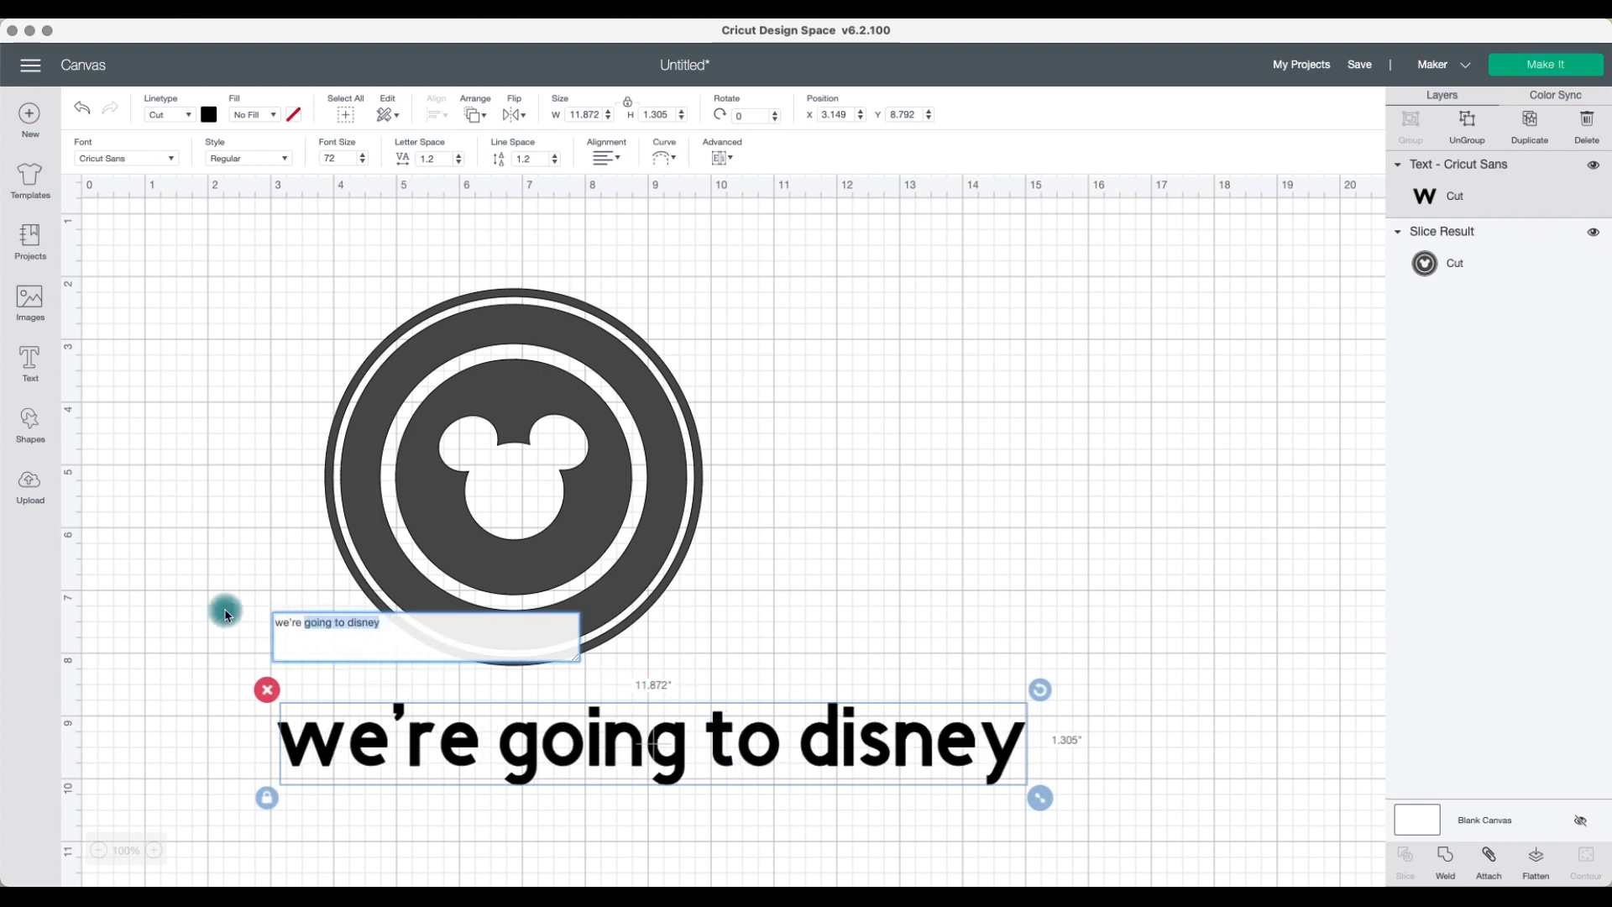
left_click_drag(411, 632, 278, 620)
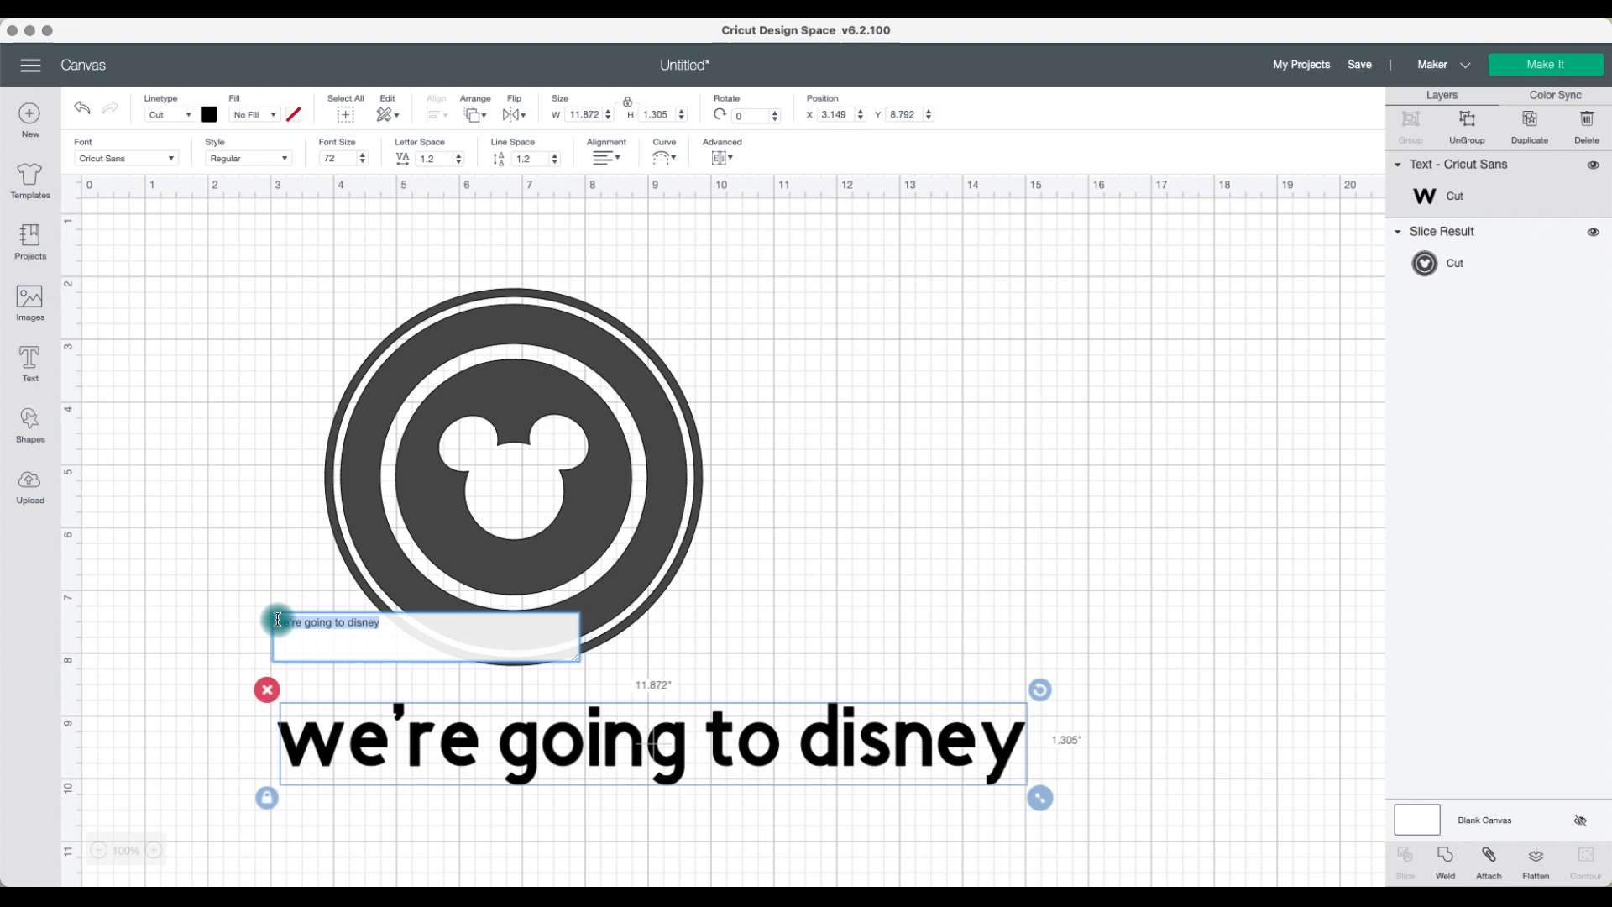
key("BackSpace")
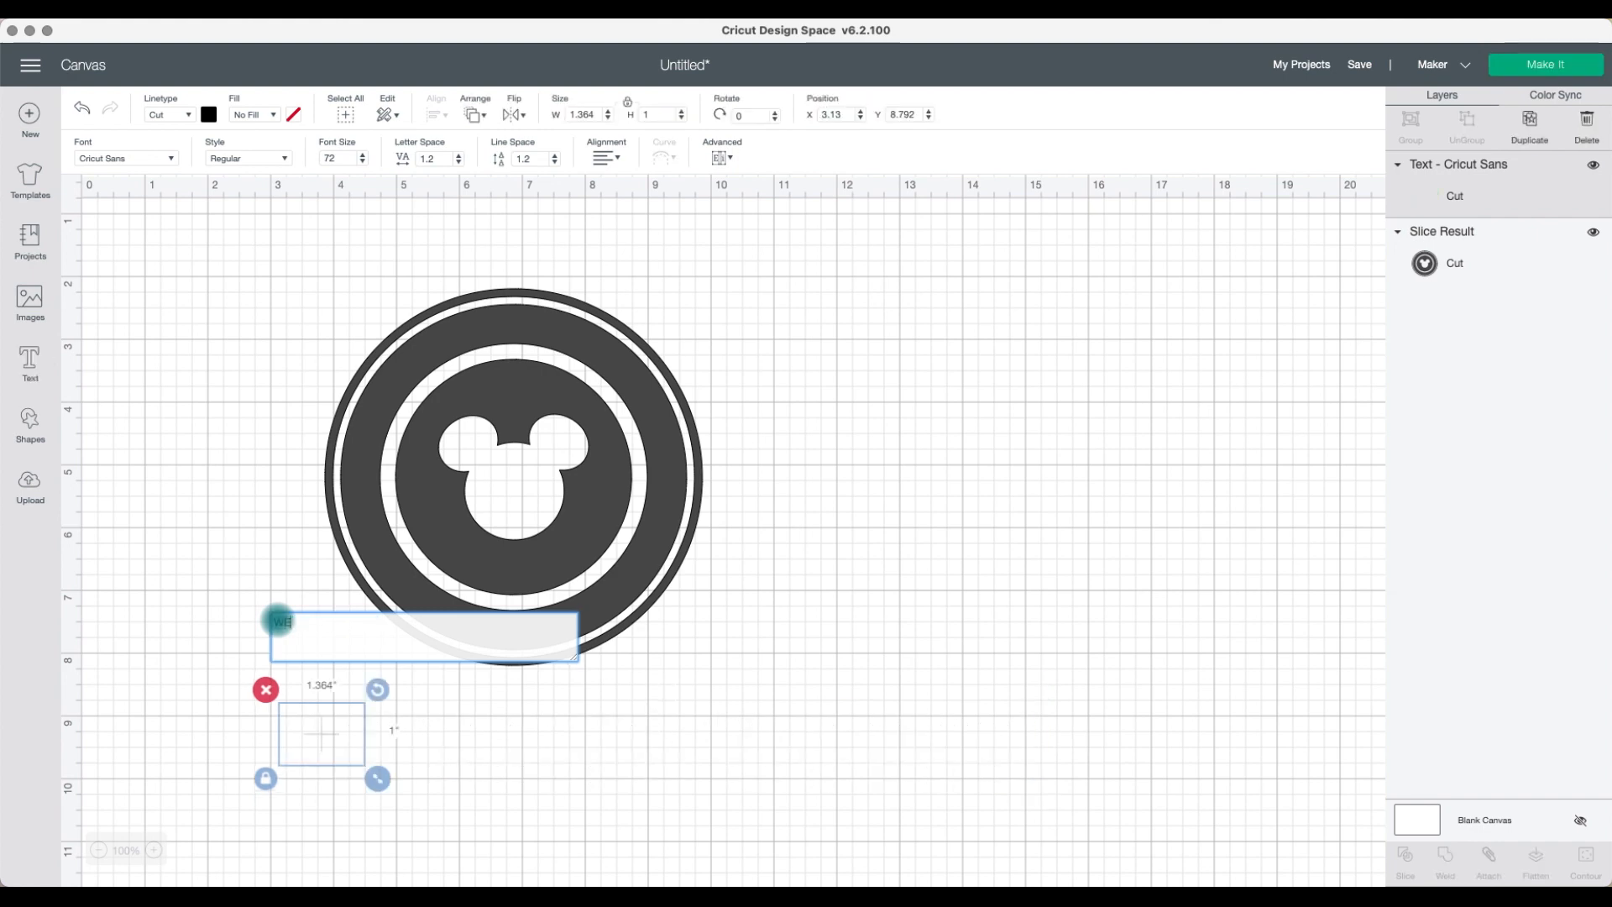
type("WE'RE GOING TO DISN")
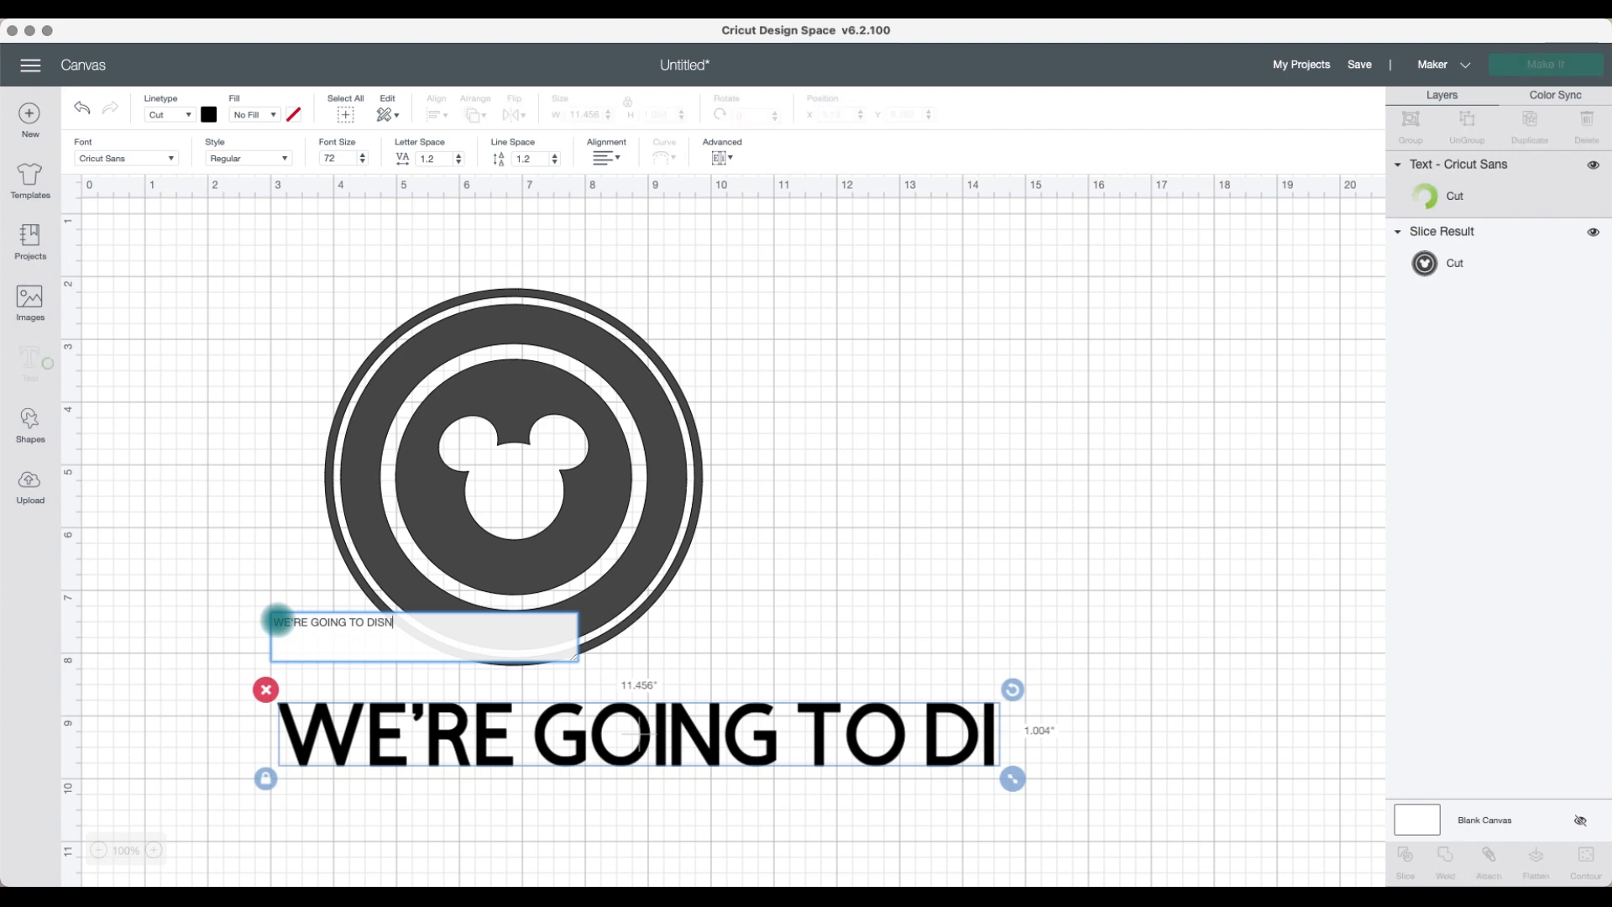
type("EY !")
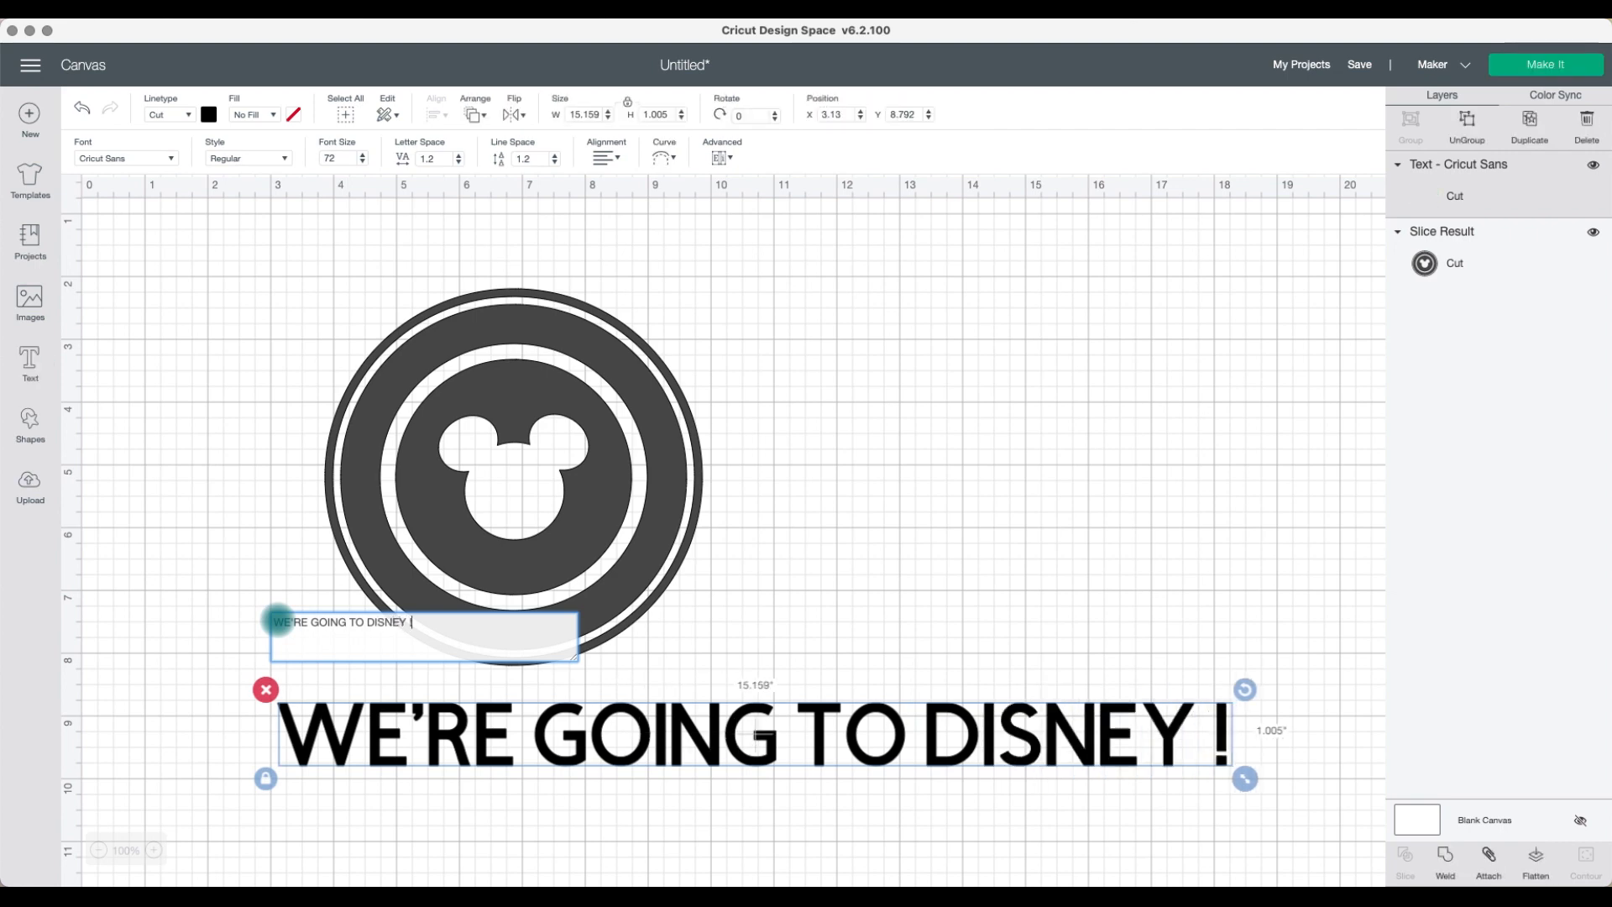
Step: Move the text above the Mickey ring design
left_click(739, 738)
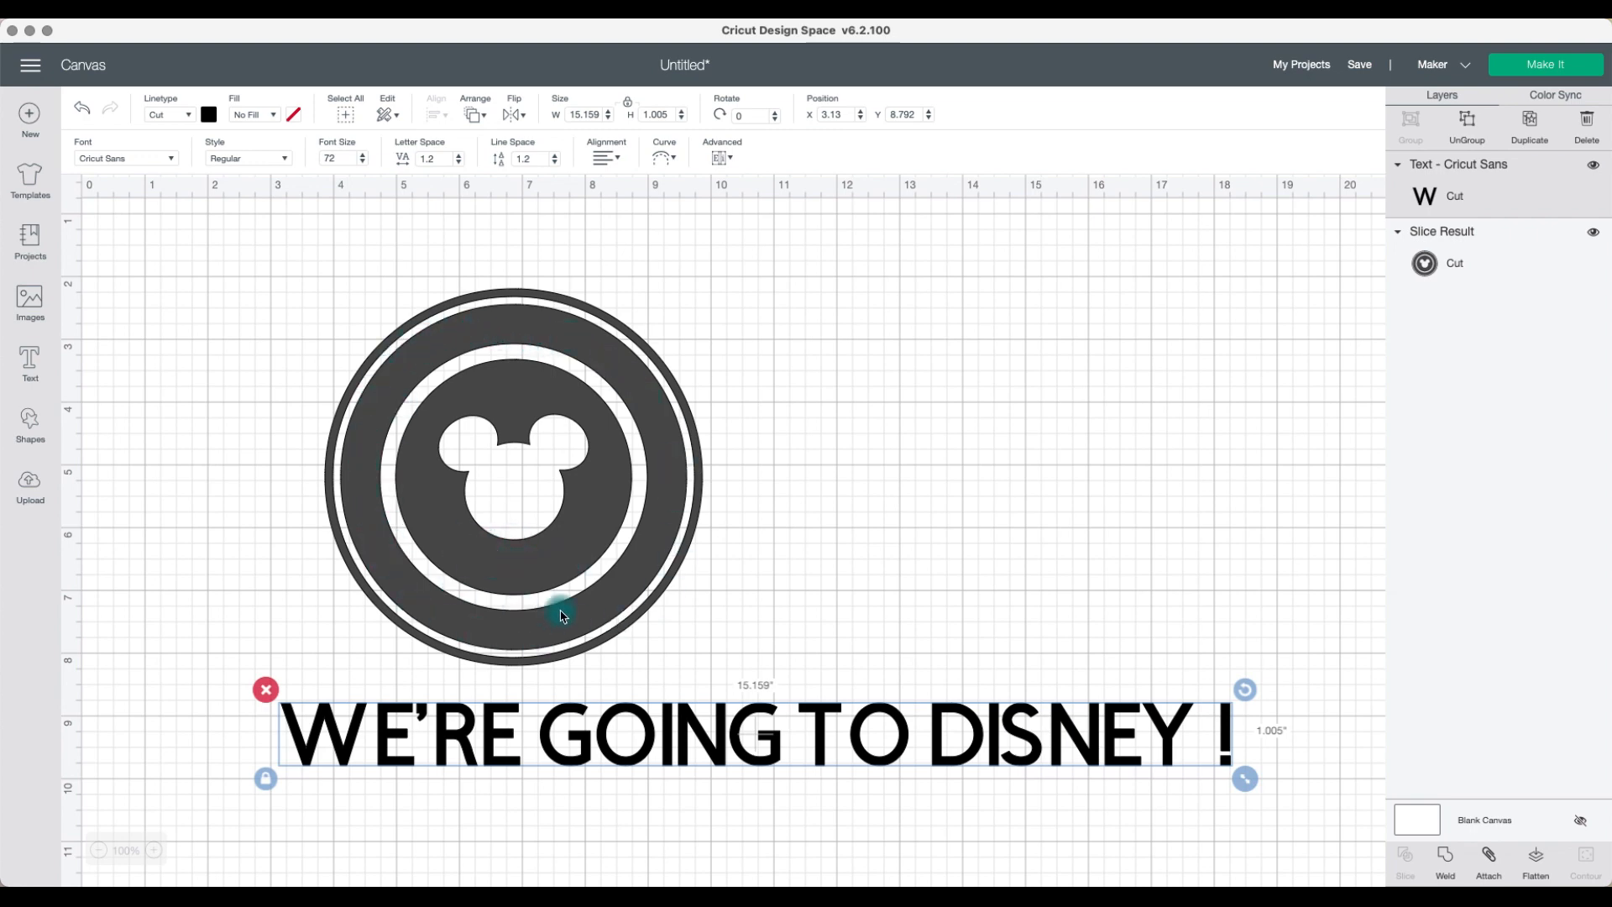
left_click_drag(748, 723, 703, 333)
left_click(664, 156)
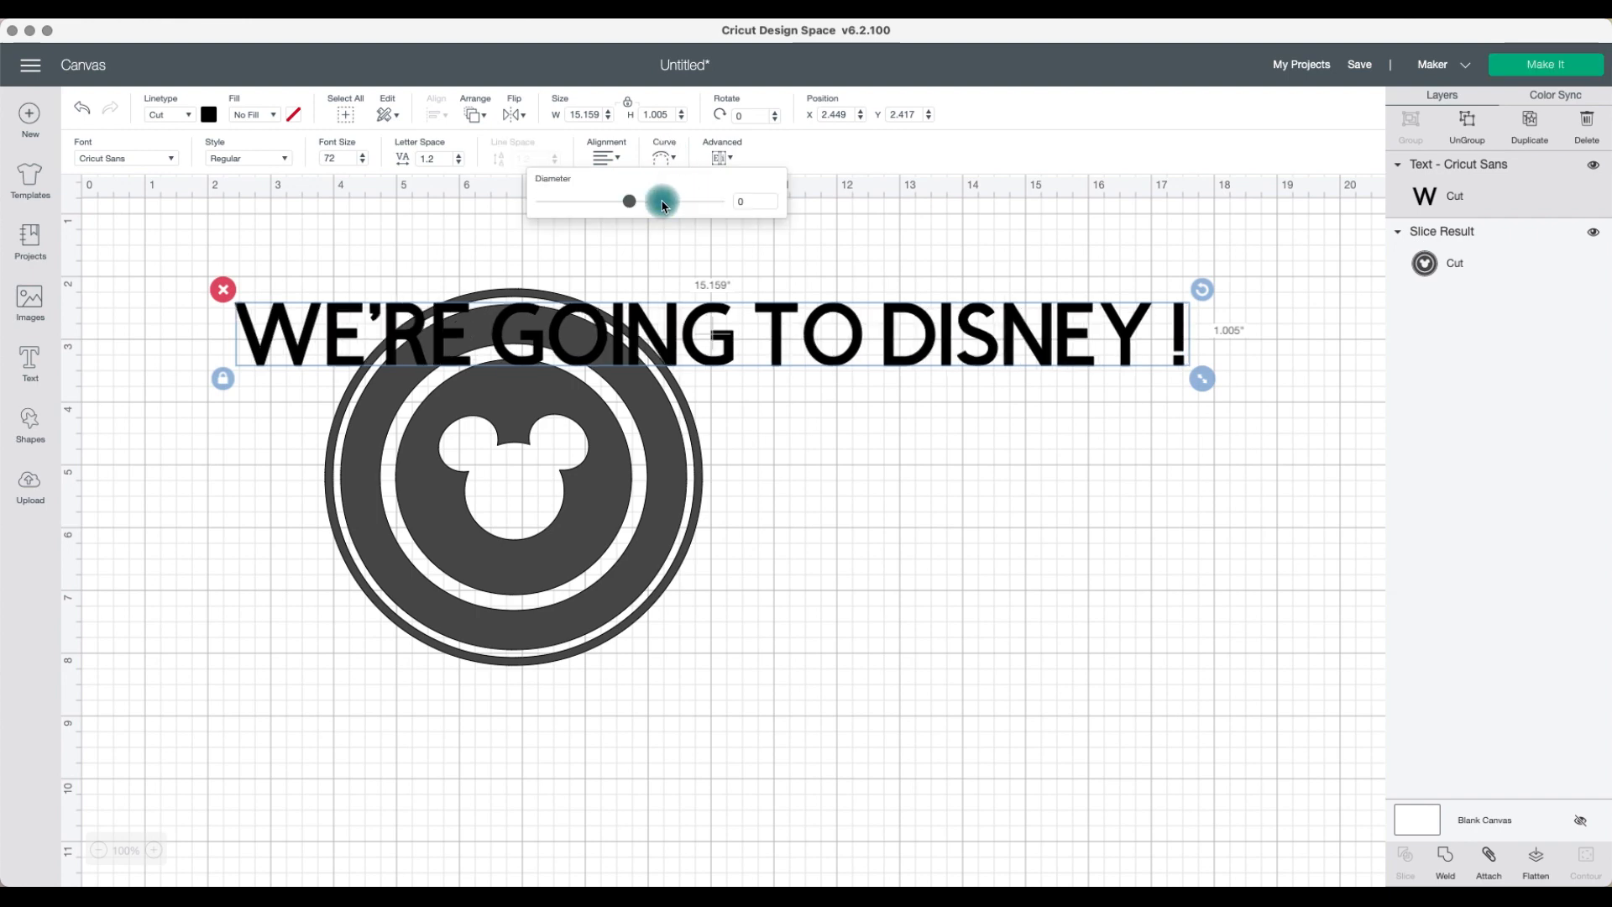
mouse_move(645, 209)
left_mouse_down()
mouse_move(694, 207)
mouse_move(615, 207)
mouse_move(643, 208)
left_mouse_up()
left_click(81, 107)
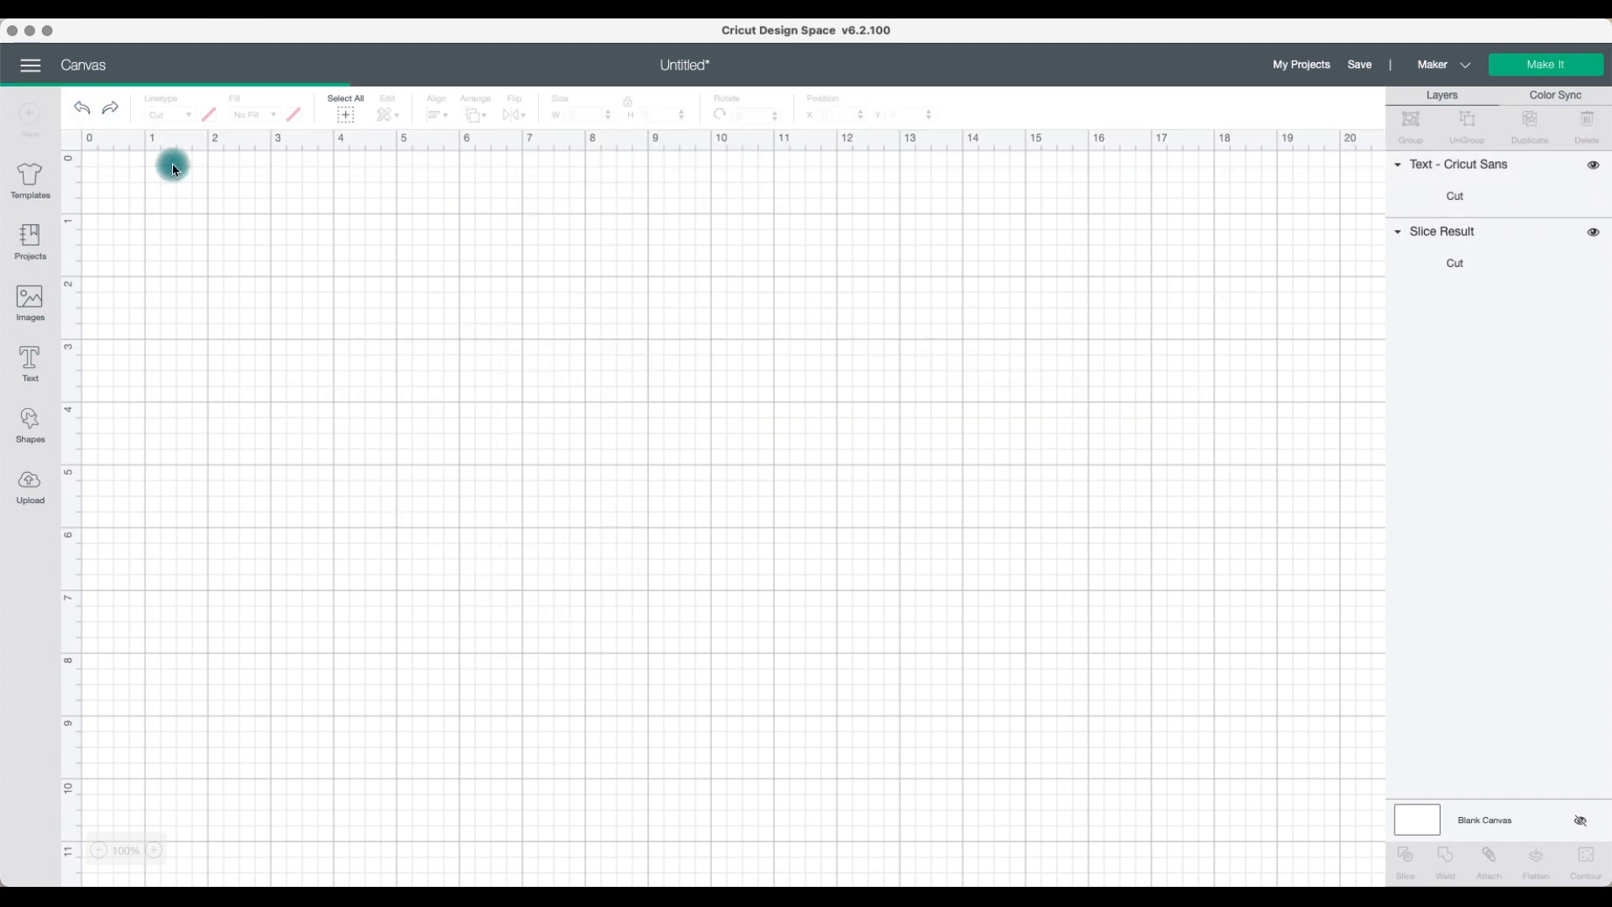
left_click(644, 339)
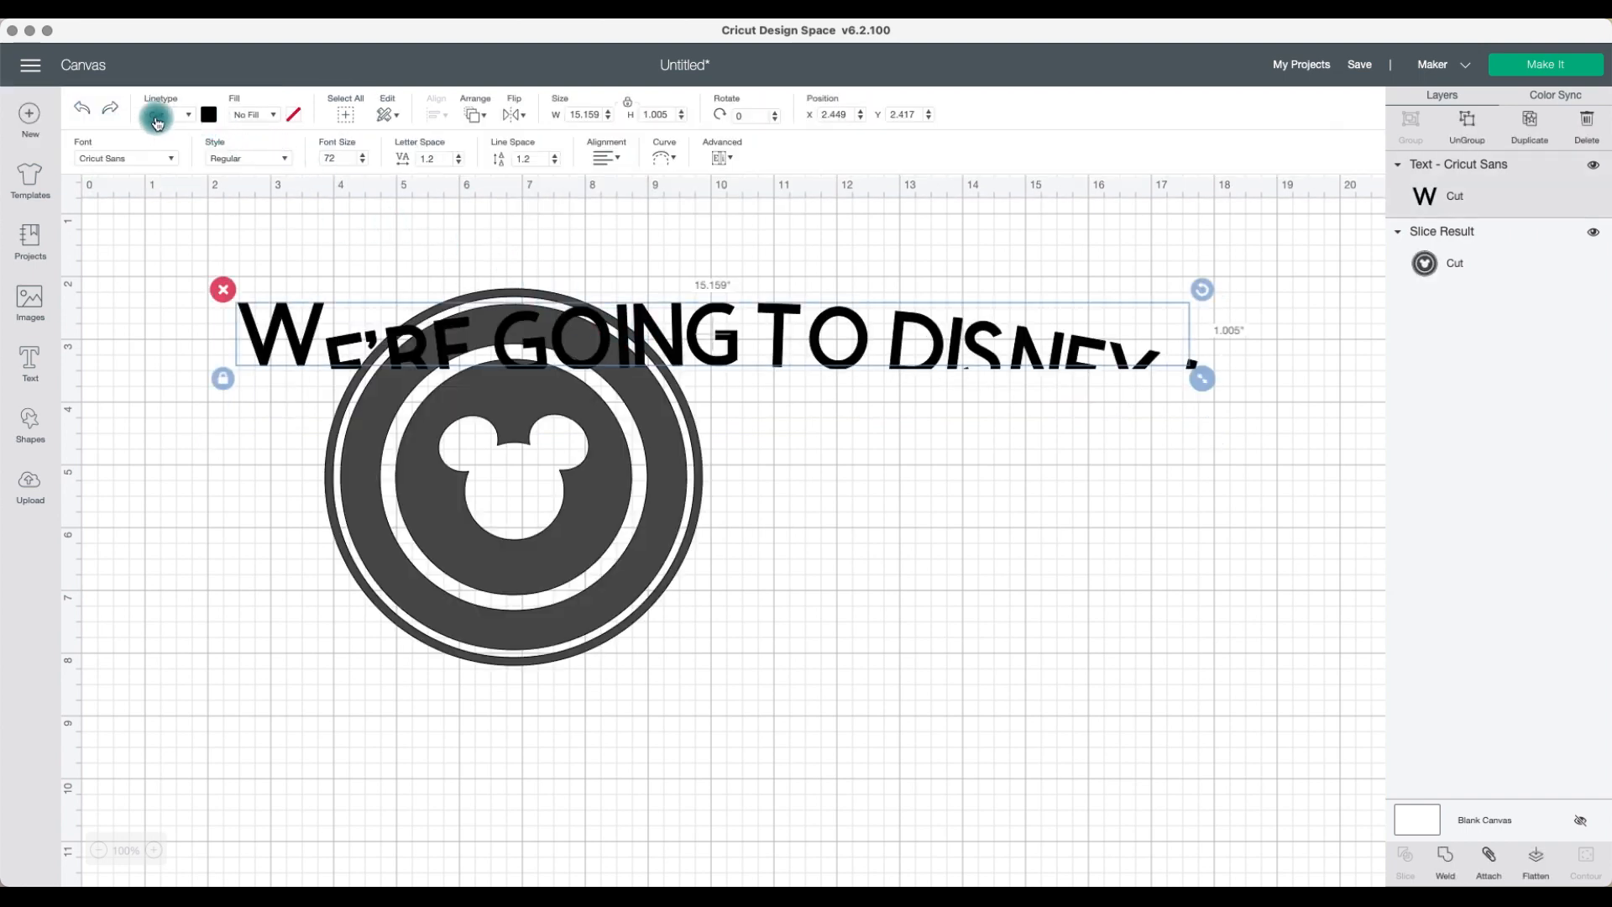
left_click(87, 111)
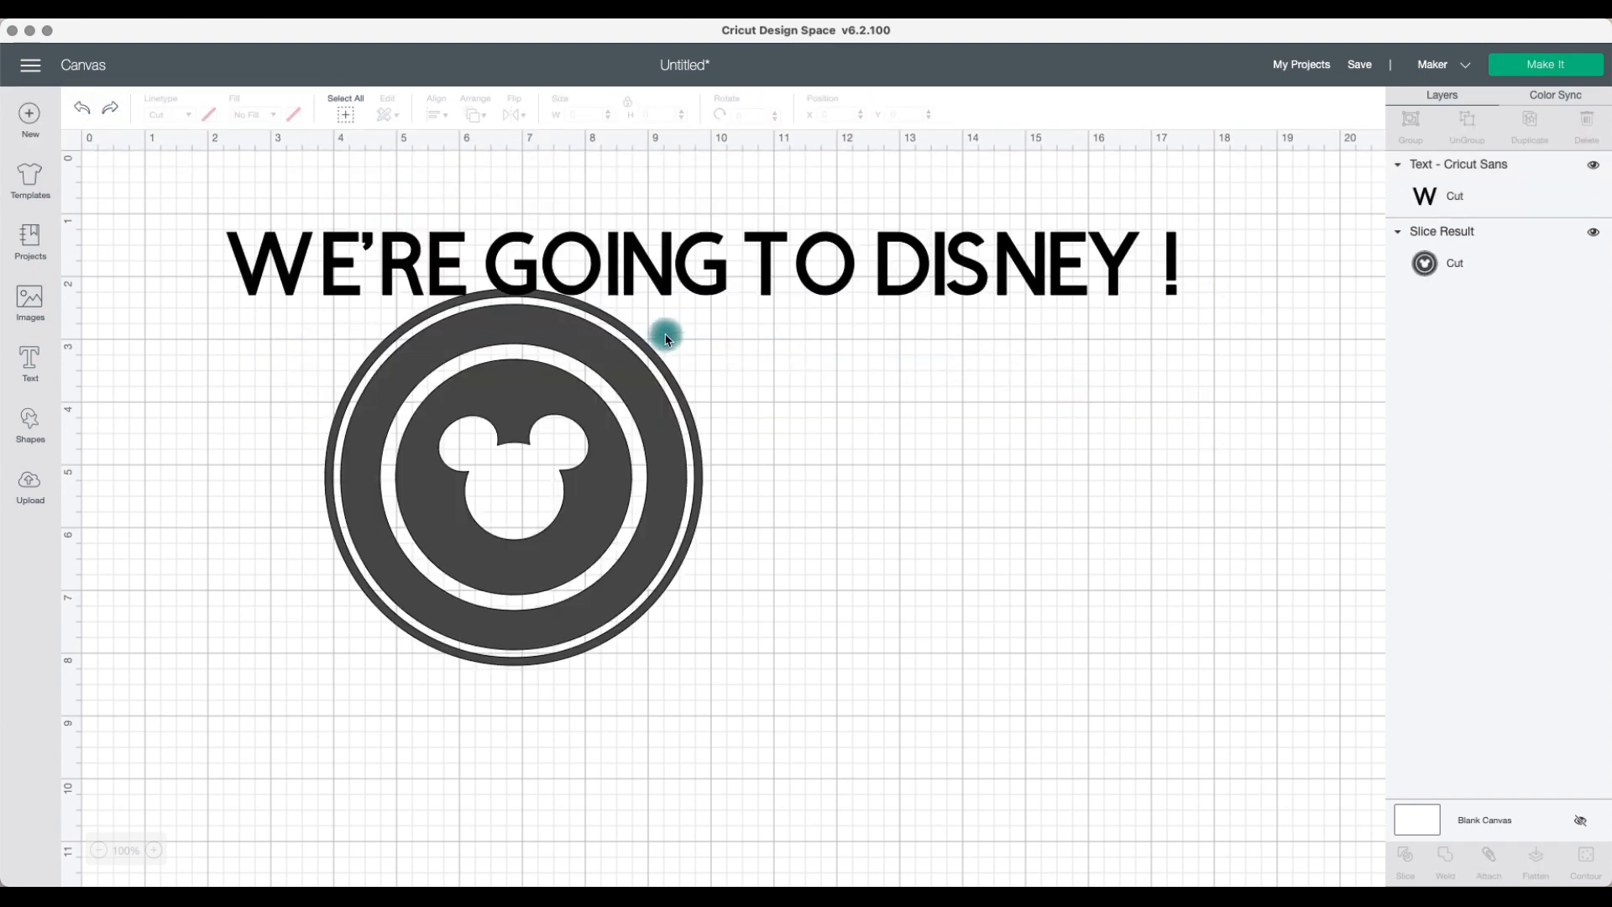
Step: Reduce the text's font size to 60 and increase its letter spacing to 2.2
left_click(653, 277)
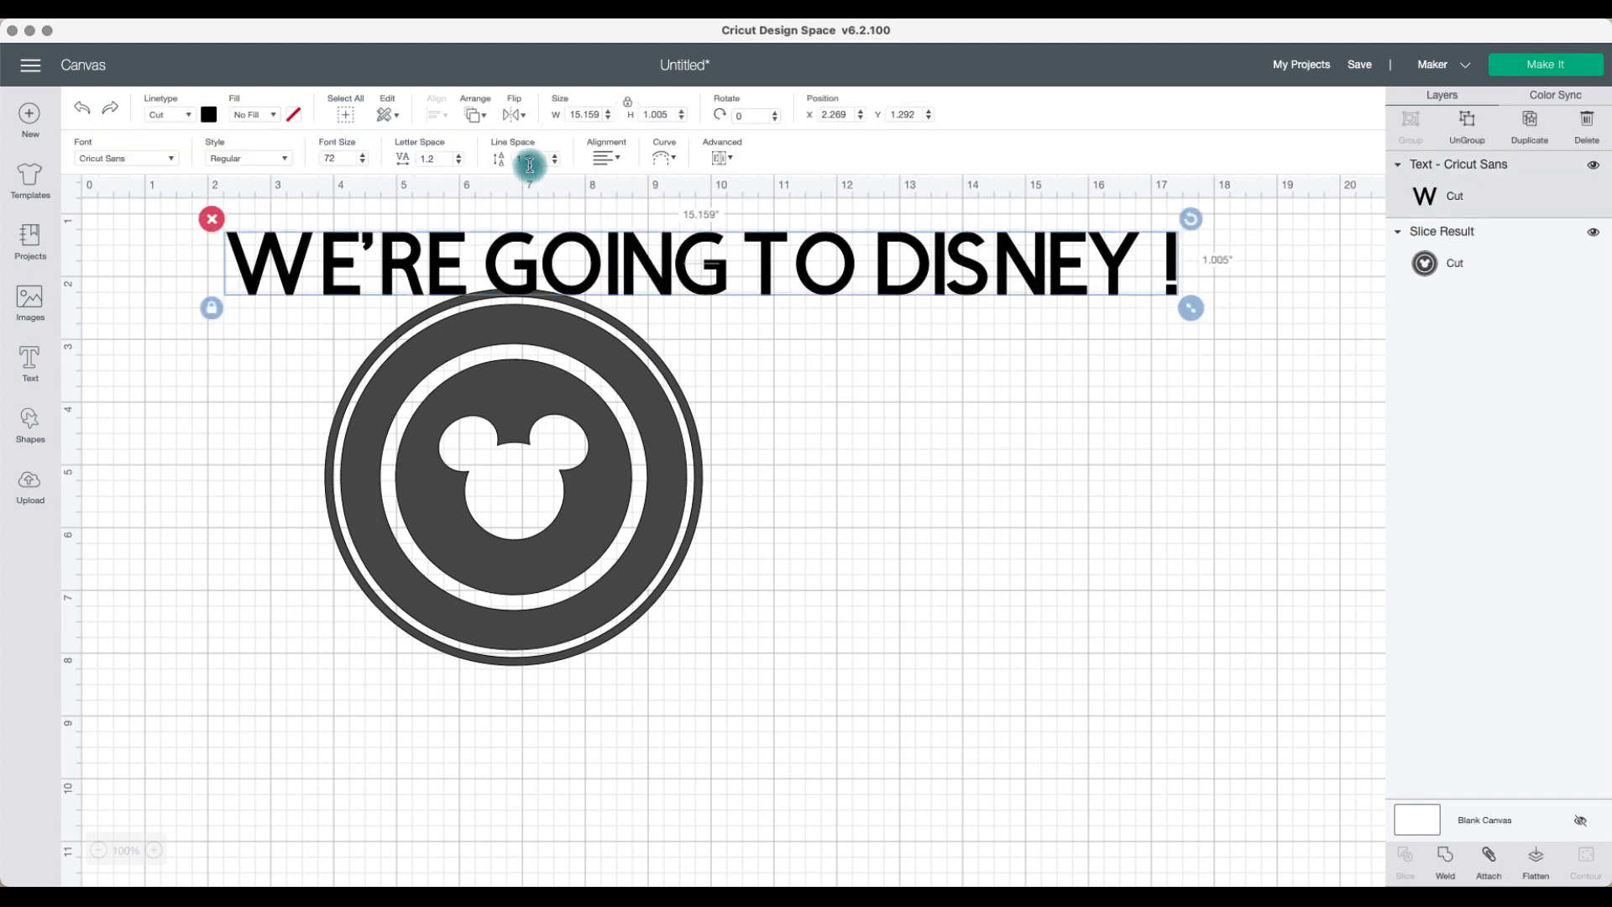
left_click(364, 165)
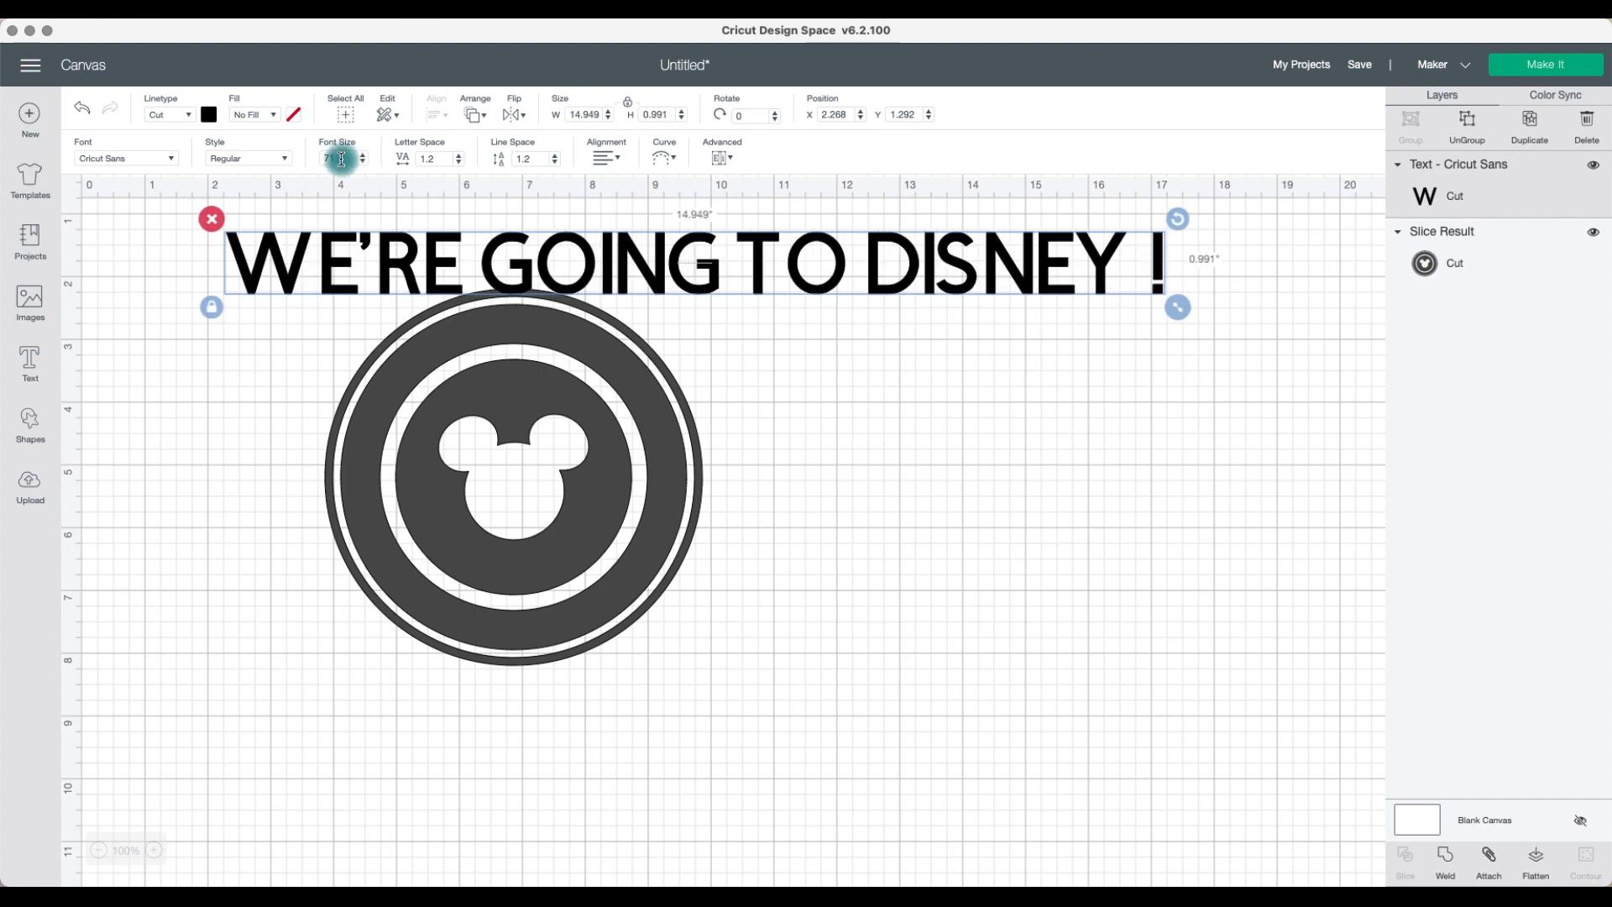
left_click(363, 165)
left_click(364, 165)
left_click(364, 165)
left_click(363, 164)
left_click(363, 164)
left_click(363, 164)
left_click(363, 165)
left_click(363, 165)
left_click(364, 165)
left_click(363, 164)
left_click(363, 165)
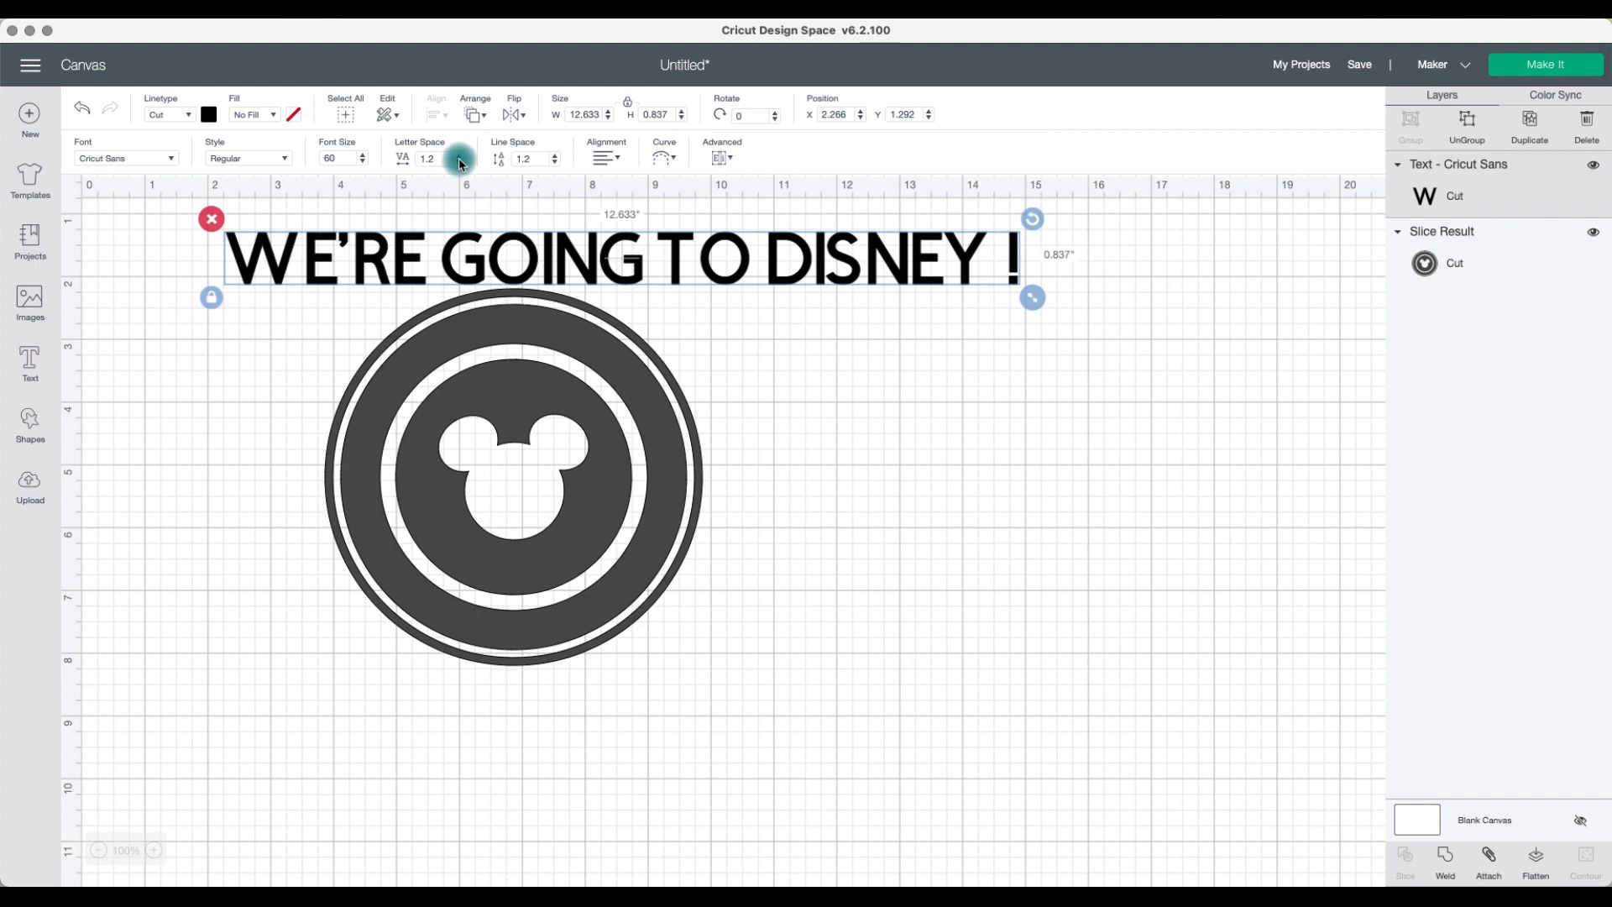
left_click(460, 155)
left_click(460, 154)
left_click(460, 155)
left_click(461, 155)
left_click(461, 155)
left_click(460, 155)
left_click(460, 154)
left_click(460, 155)
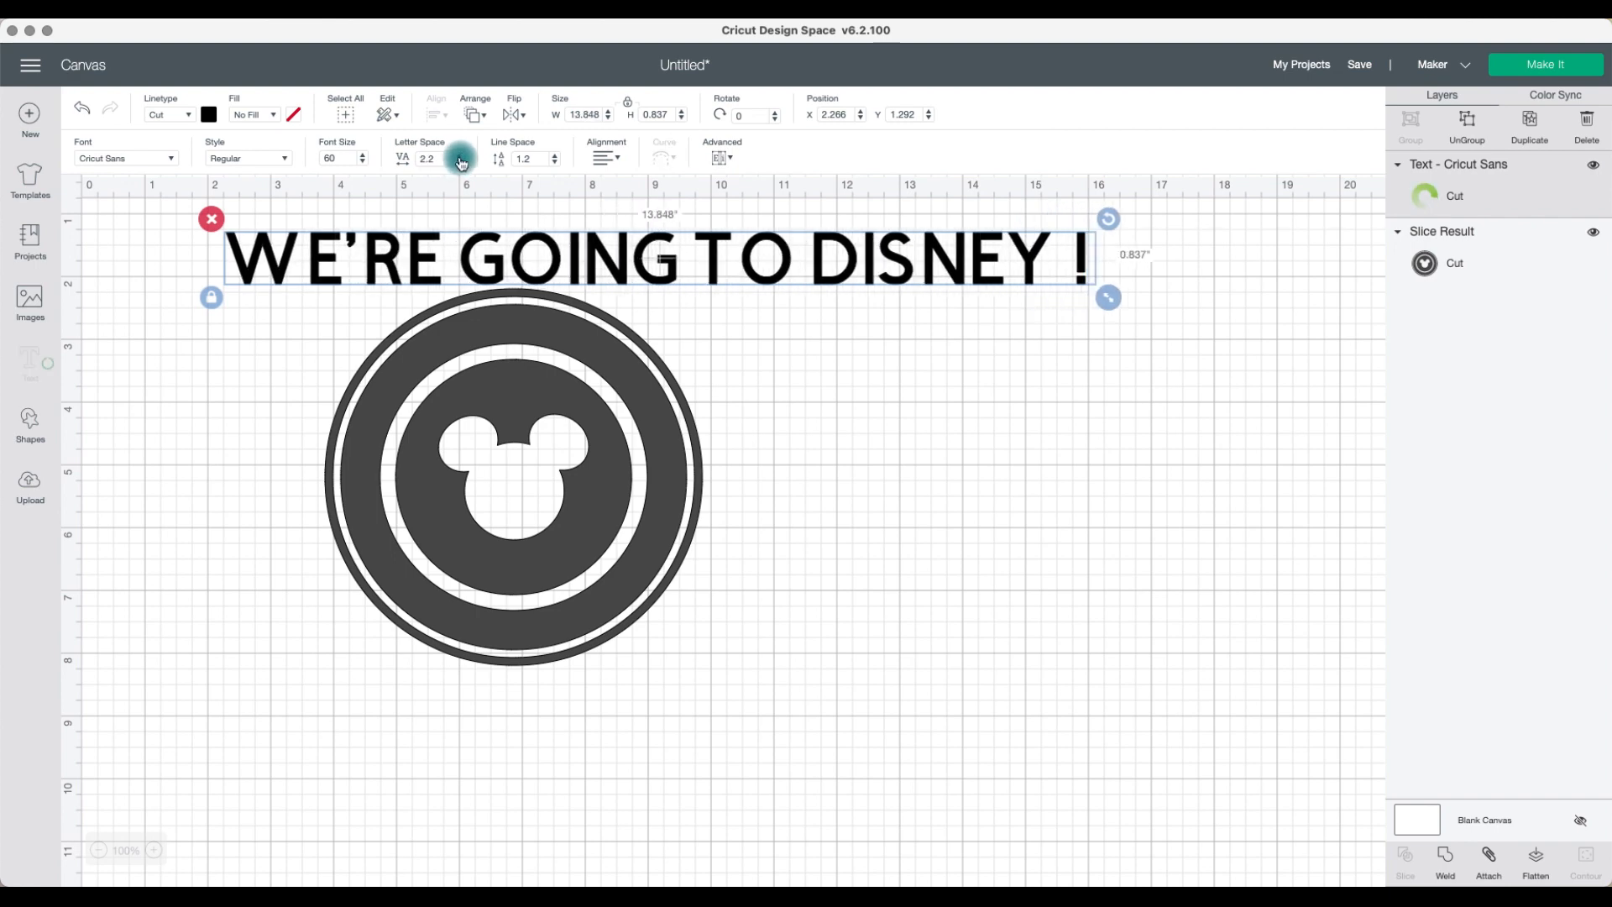
Step: Set the text's font size to 32 and move it onto the top edge of the ring
left_click_drag(347, 158, 320, 164)
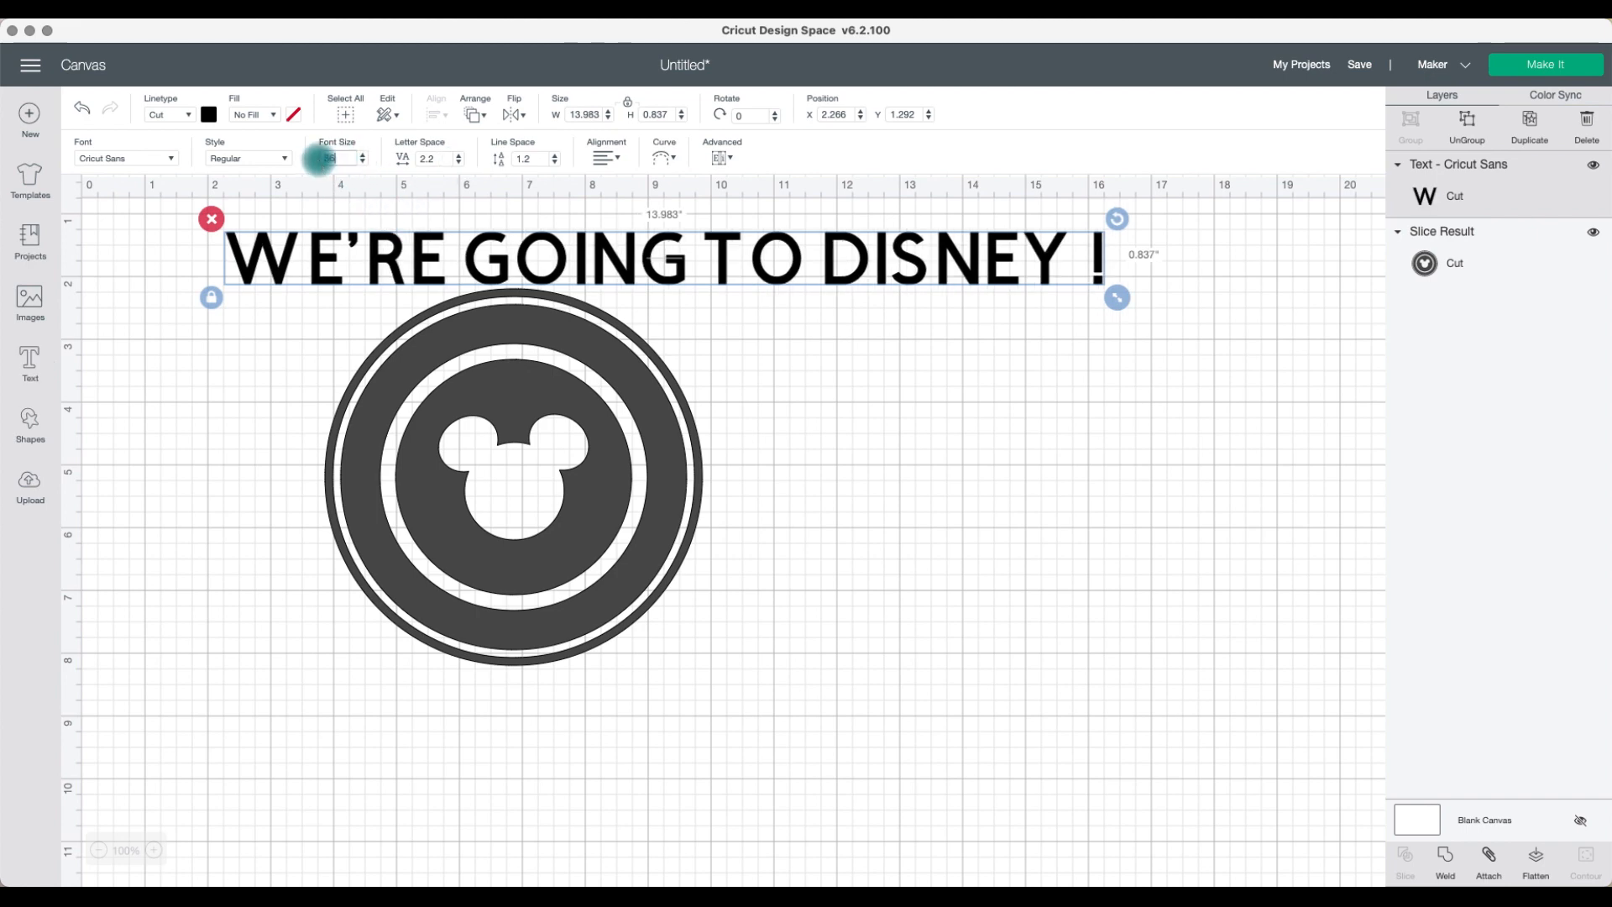
key("Return")
left_click_drag(413, 227, 499, 341)
left_click(940, 421)
left_click(522, 344)
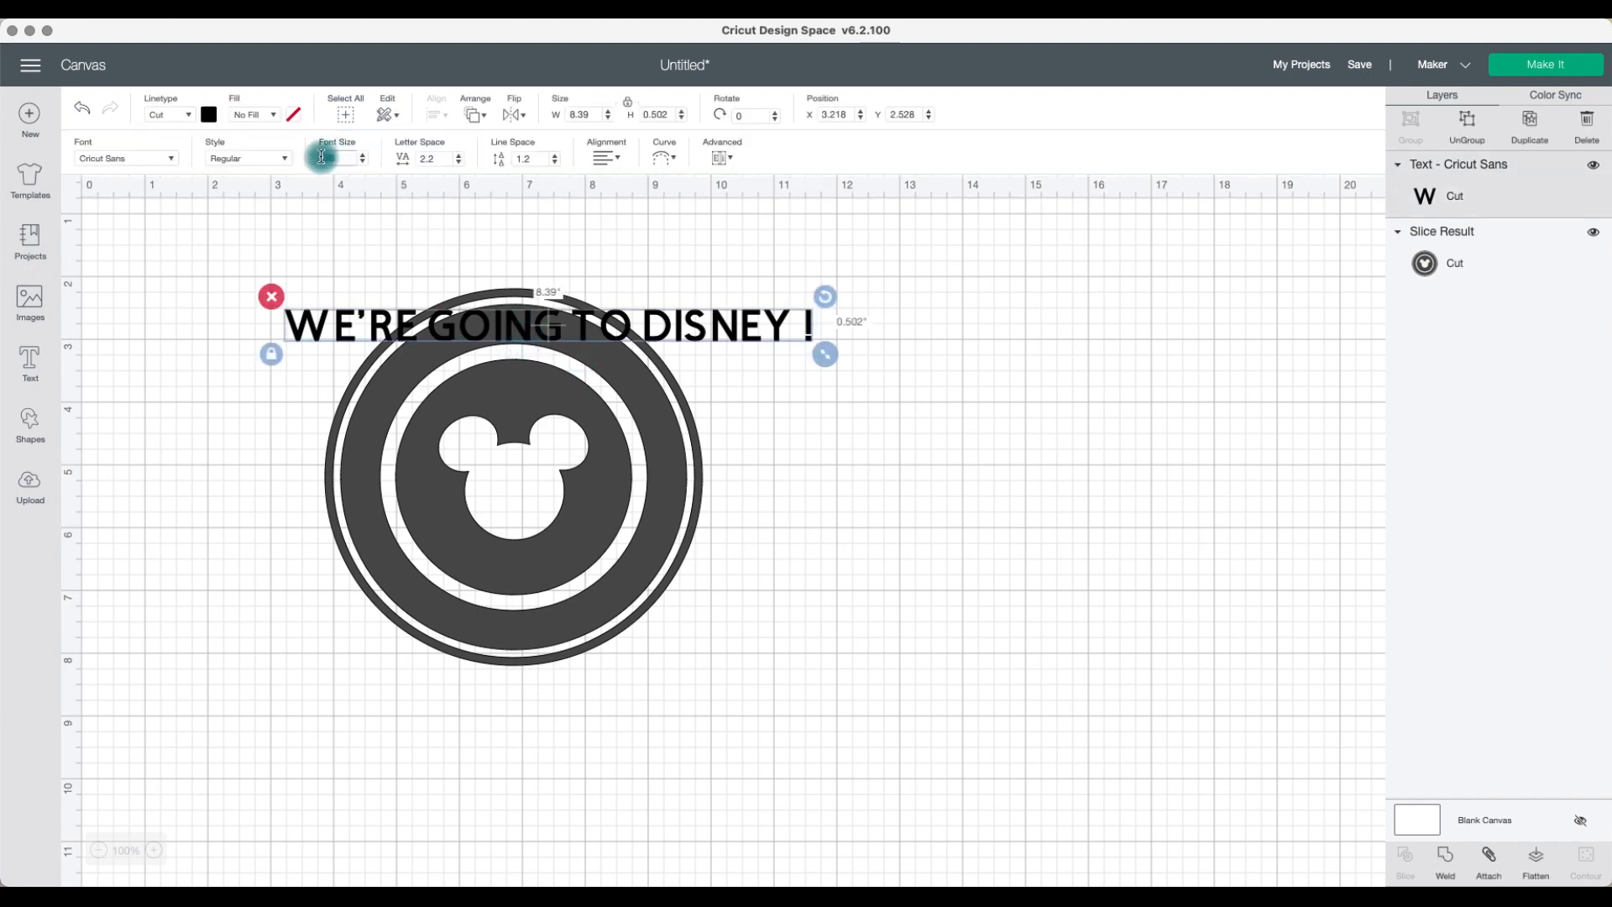
key("Return")
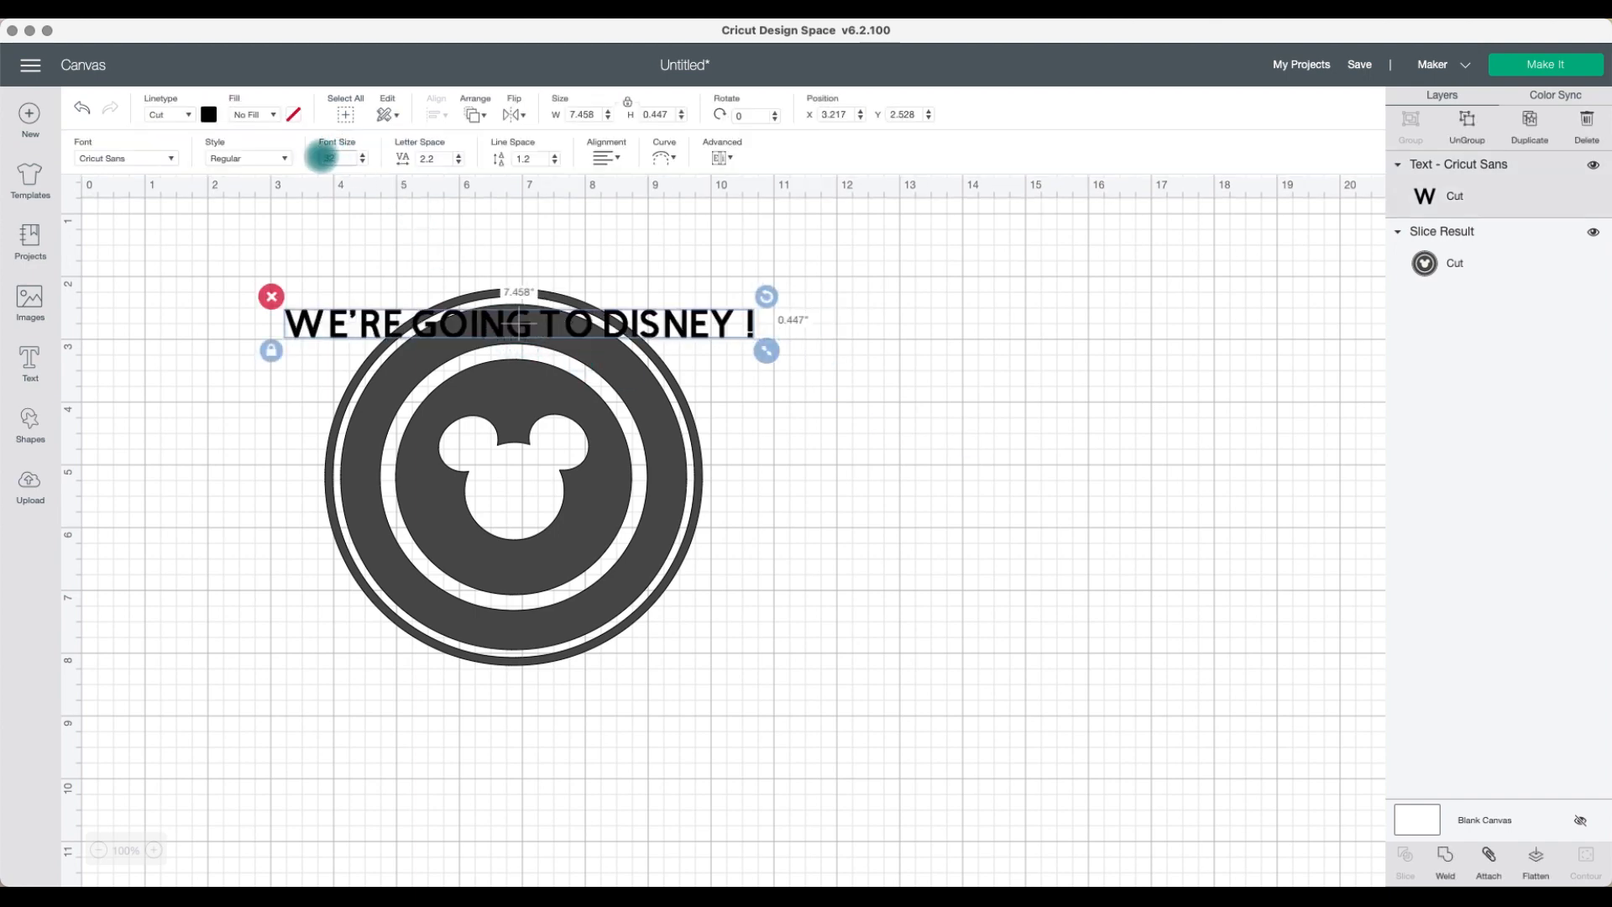
Step: Change the sliced ring design's color to black
left_click(669, 303)
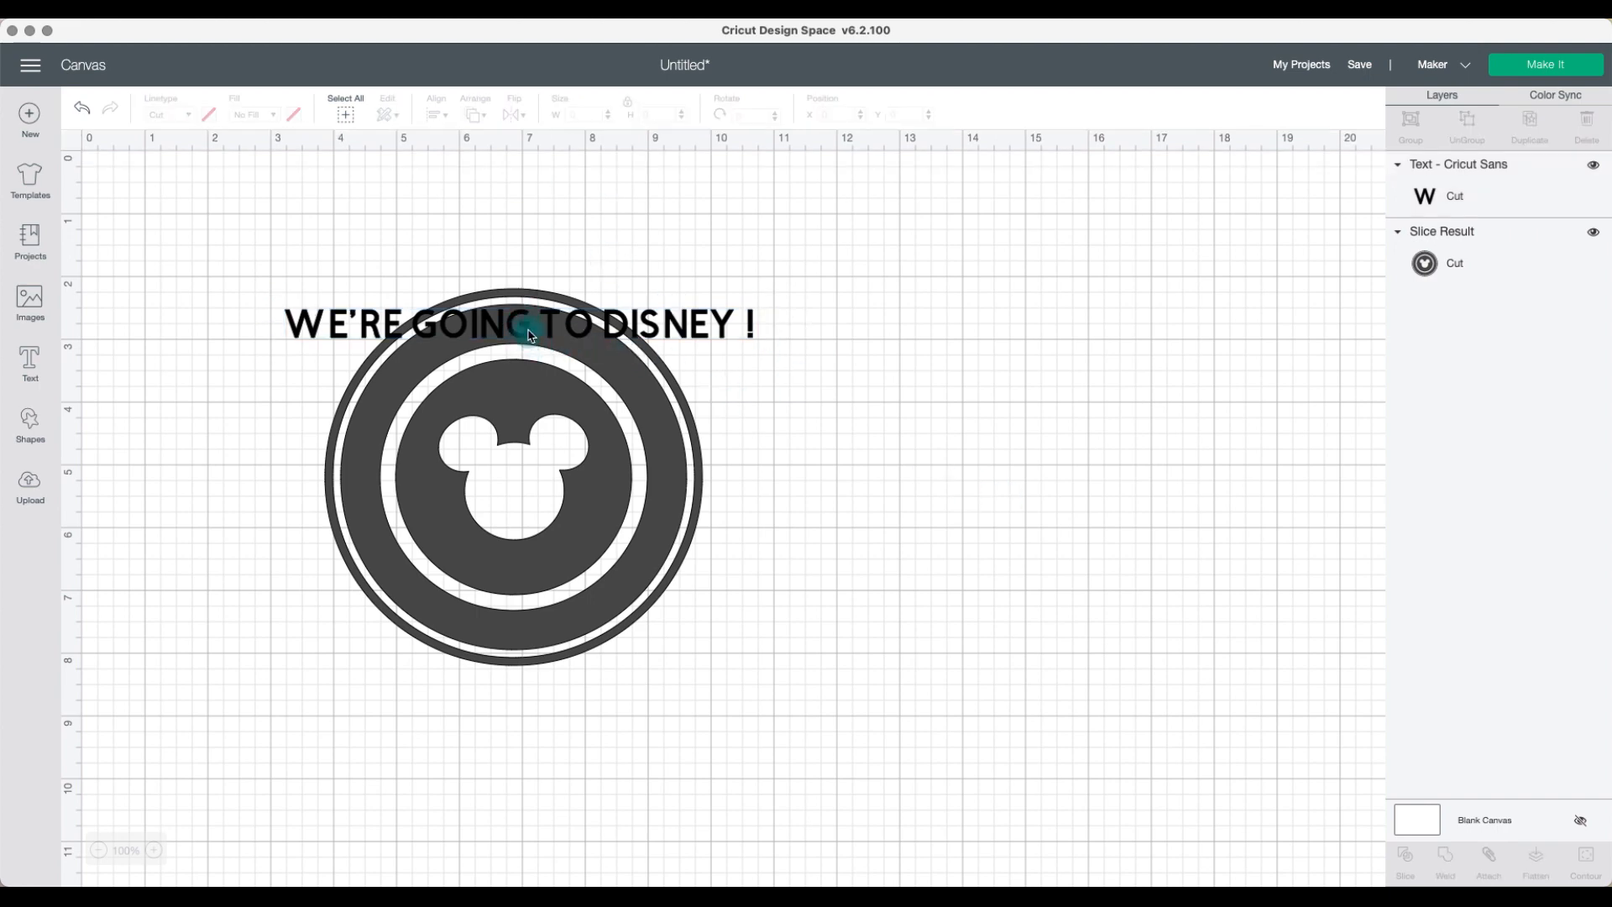
left_click(612, 326)
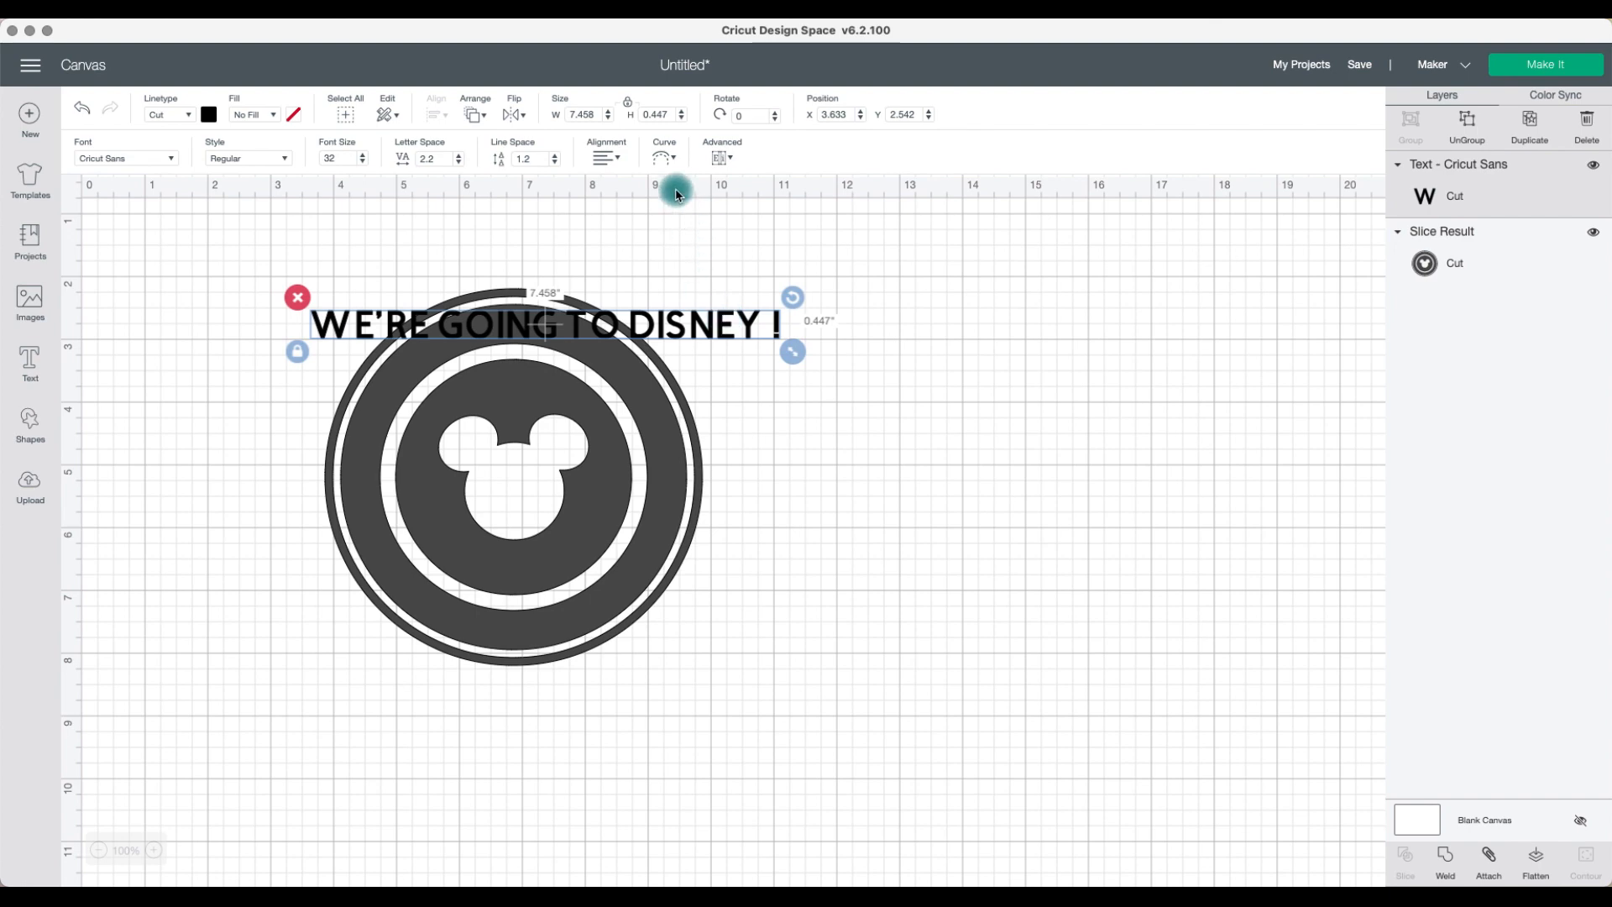
left_click(660, 154)
left_click(629, 395)
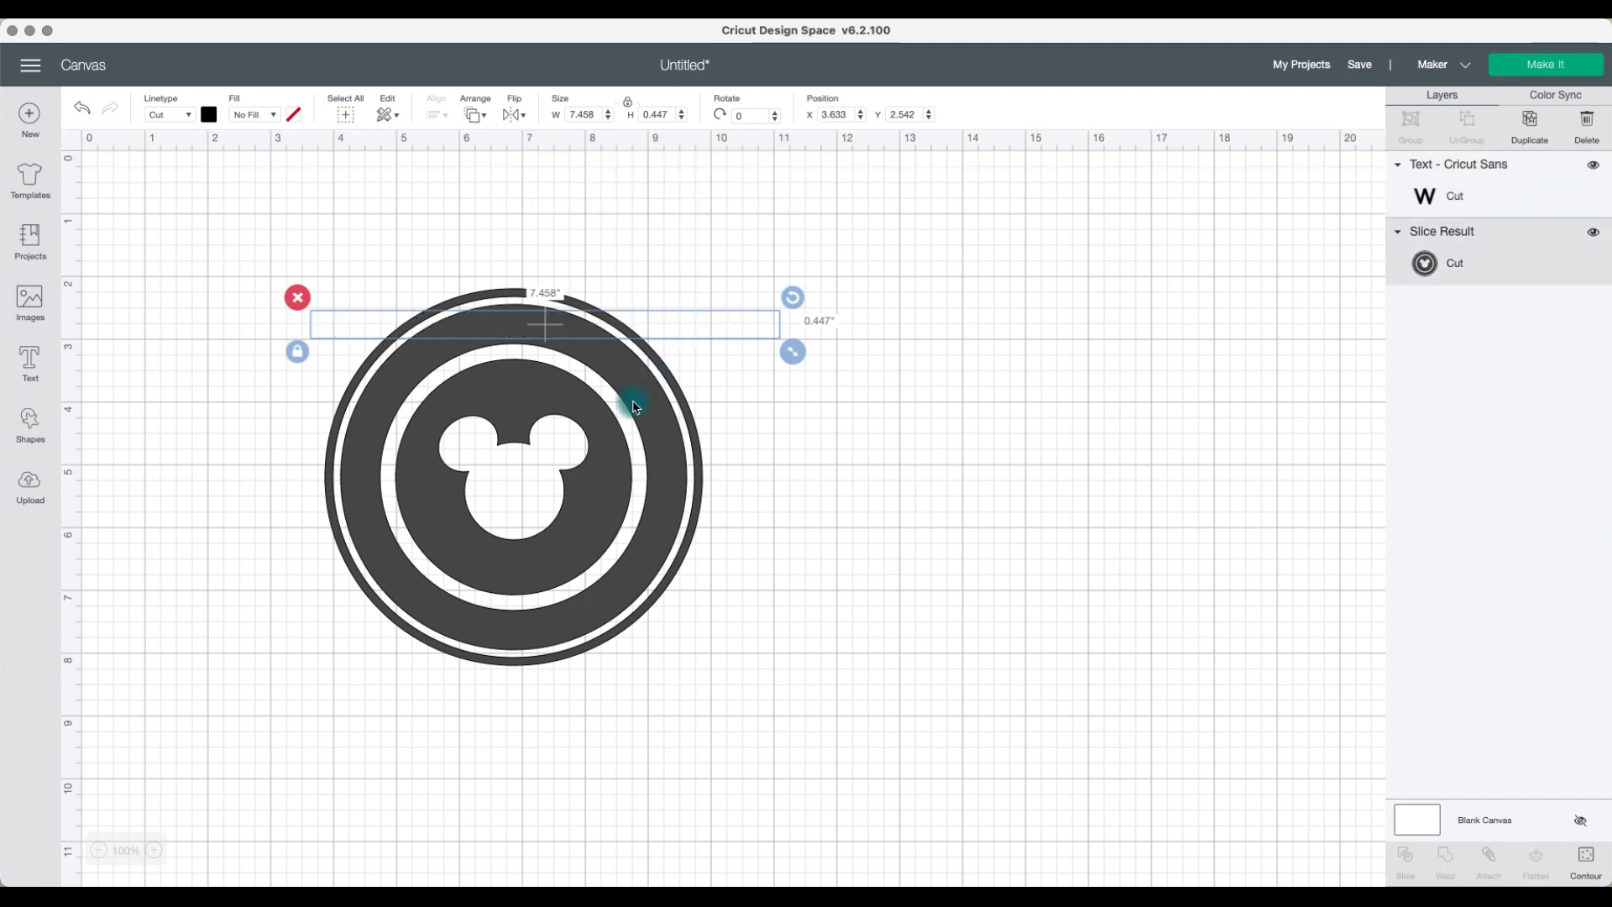
left_click(209, 116)
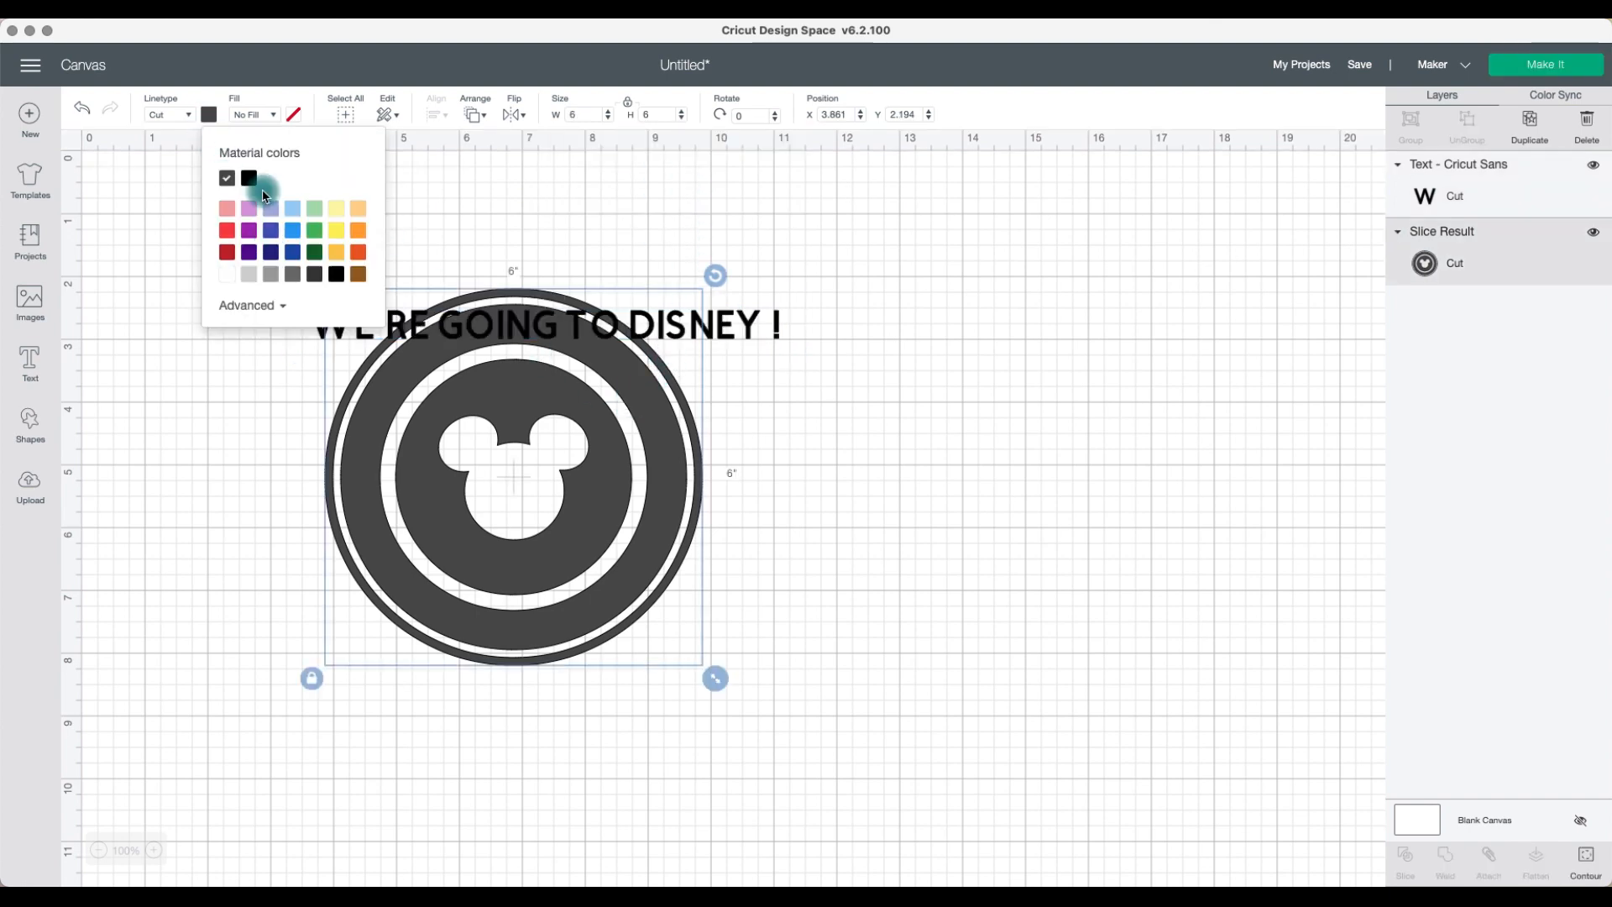
left_click(254, 183)
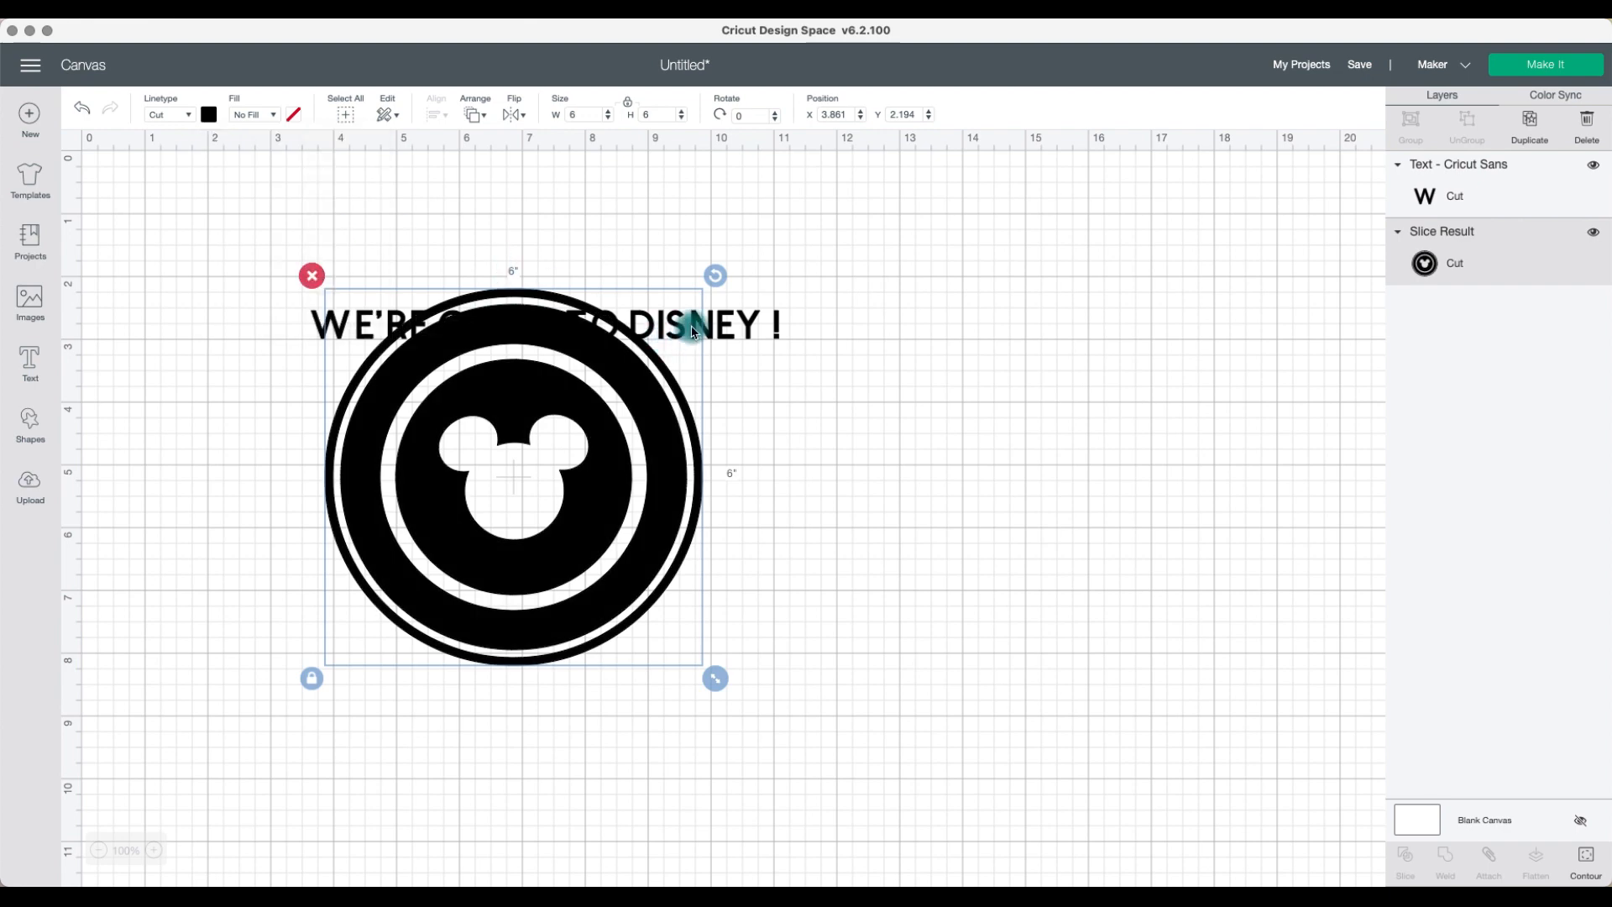
Step: Change the text's color to light blue
left_click(732, 320)
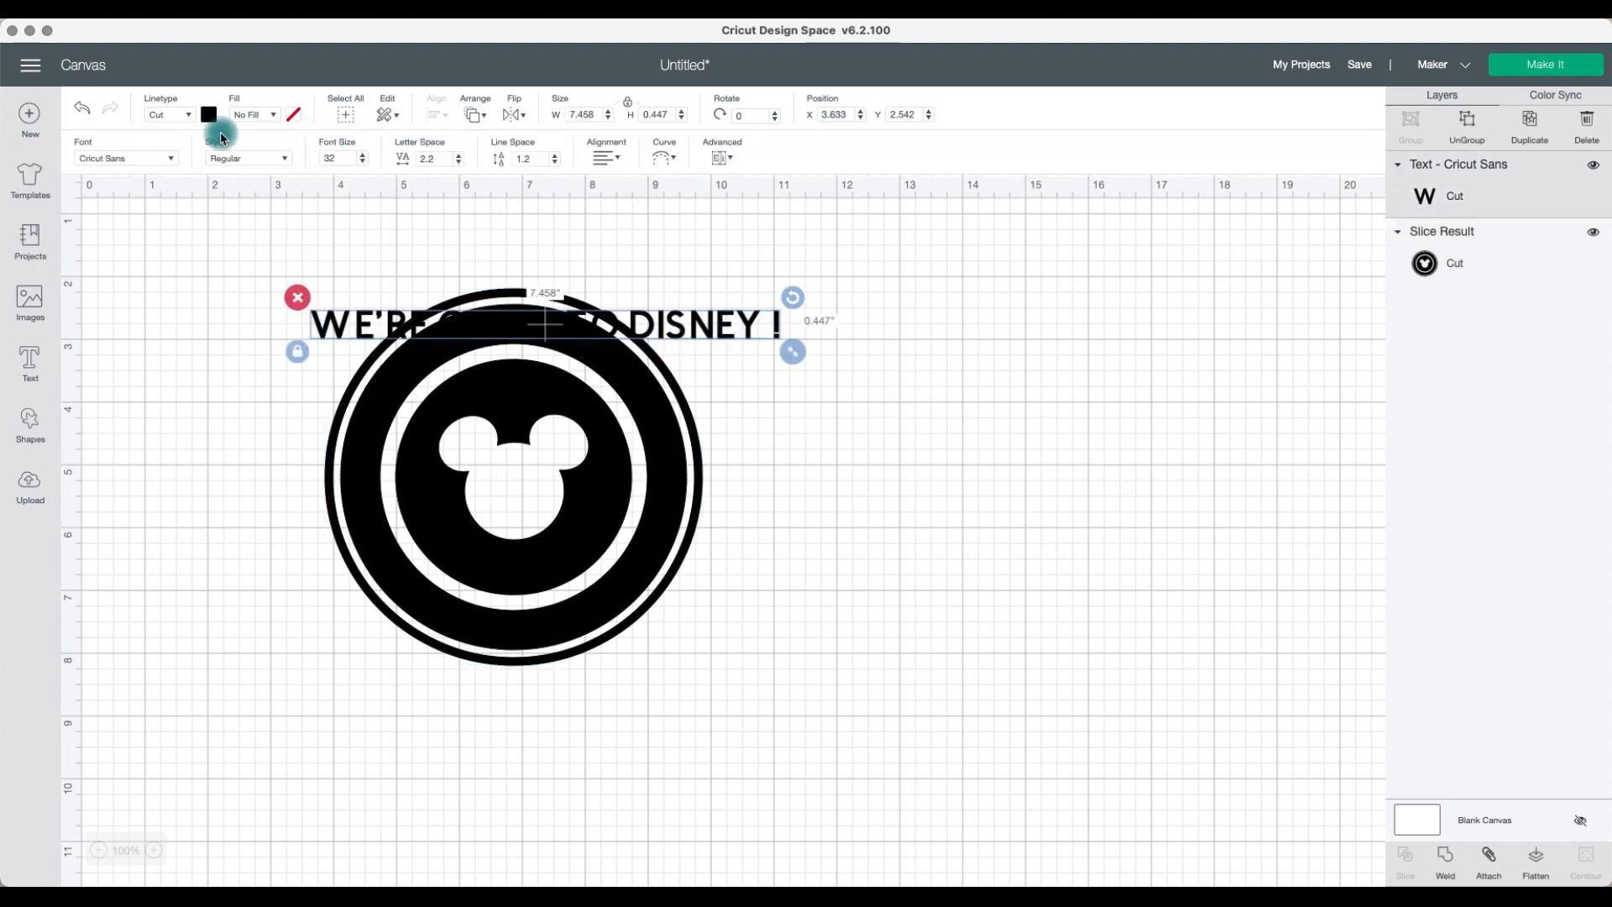
left_click(195, 118)
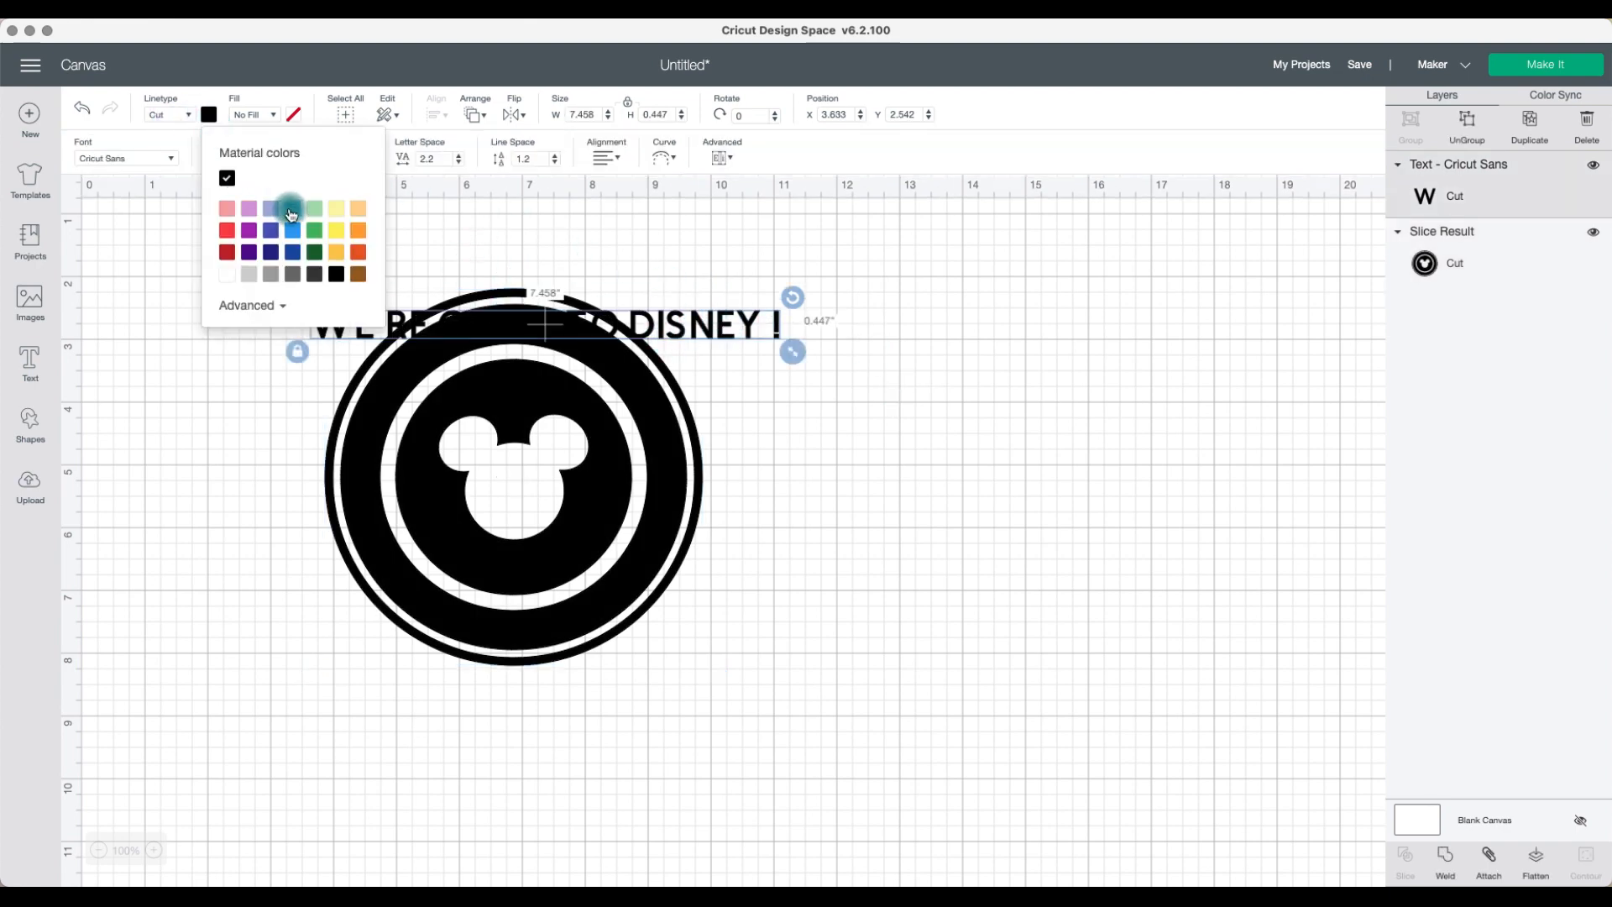
left_click(290, 213)
left_click(918, 407)
left_click(677, 326)
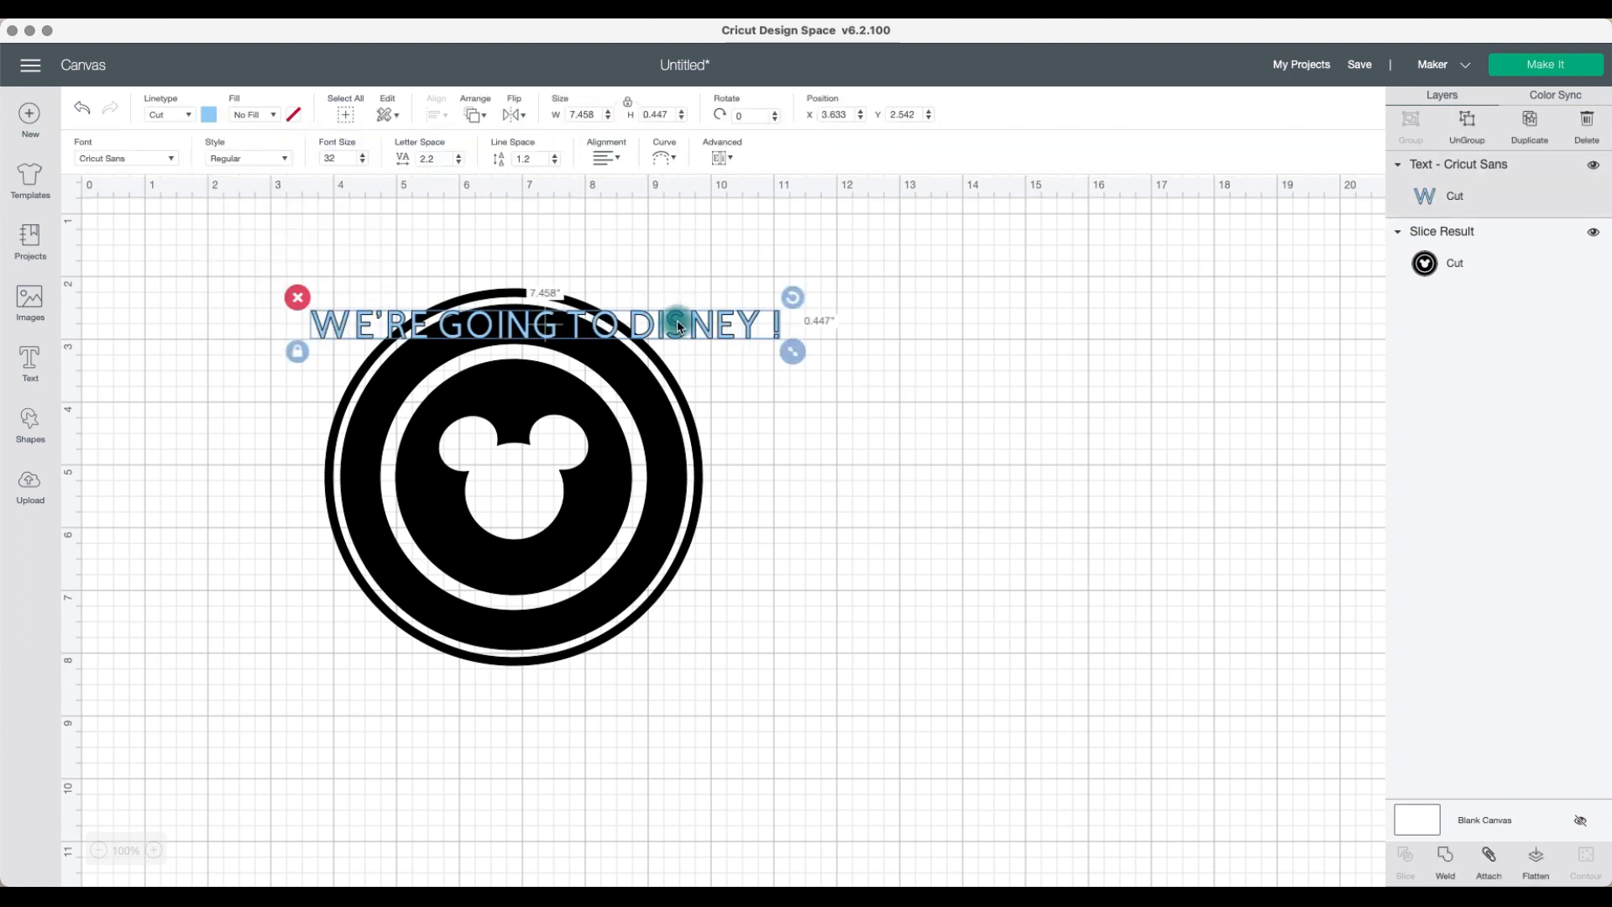
Step: Curve the text with a diameter of about 4.6 and position it along the ring's upper white band
left_click(663, 157)
left_click_drag(631, 208, 697, 342)
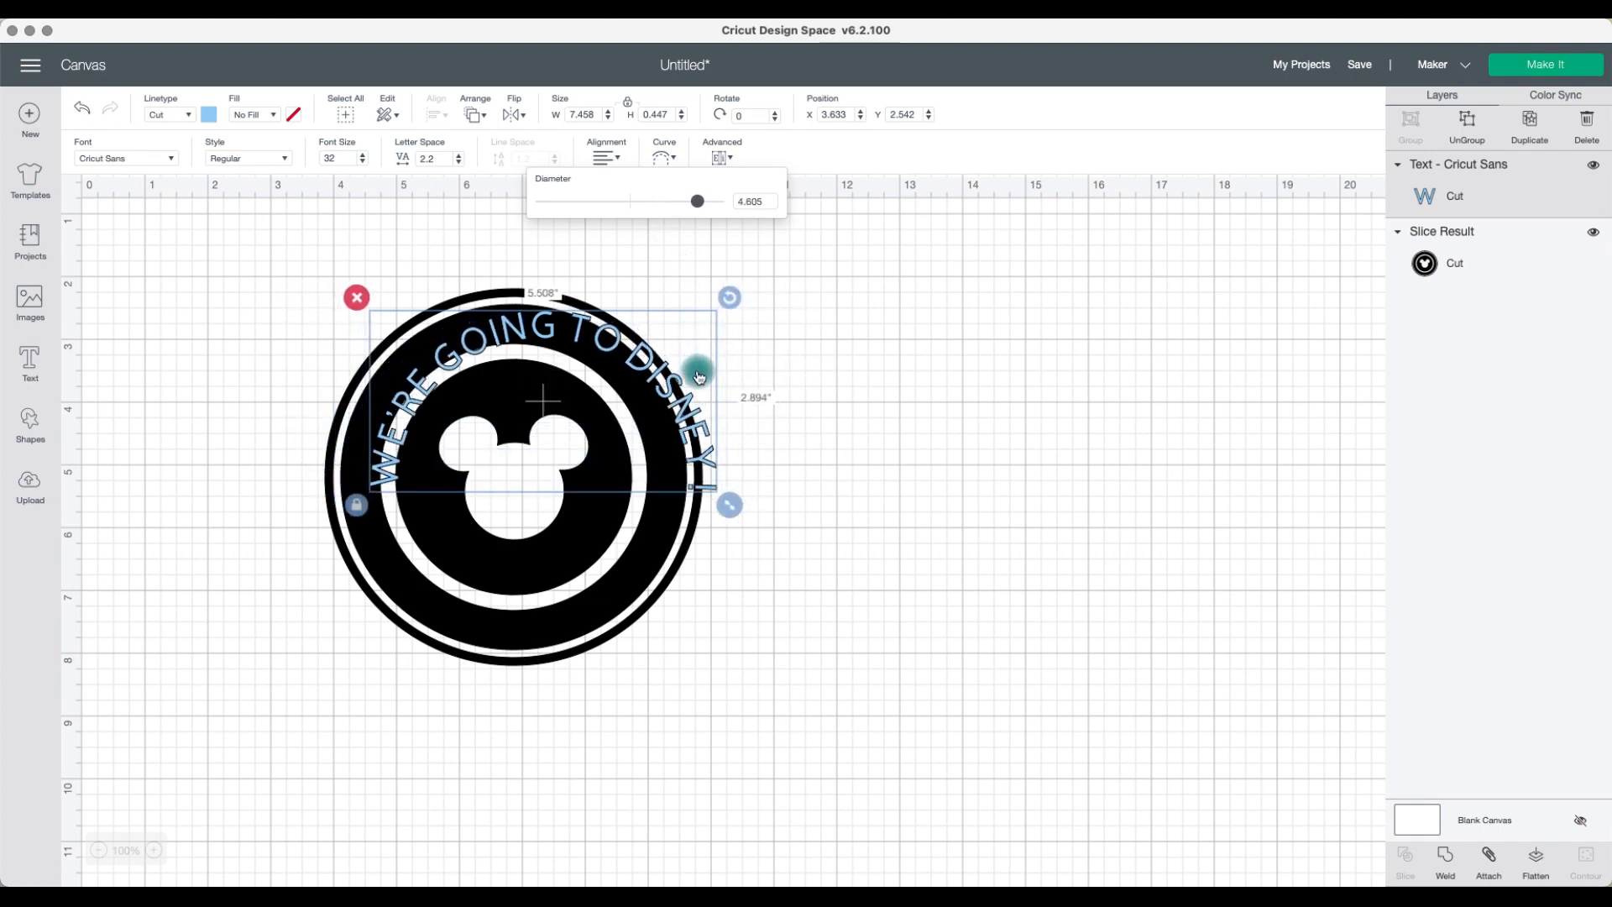
left_click_drag(659, 348, 697, 442)
left_click(662, 422)
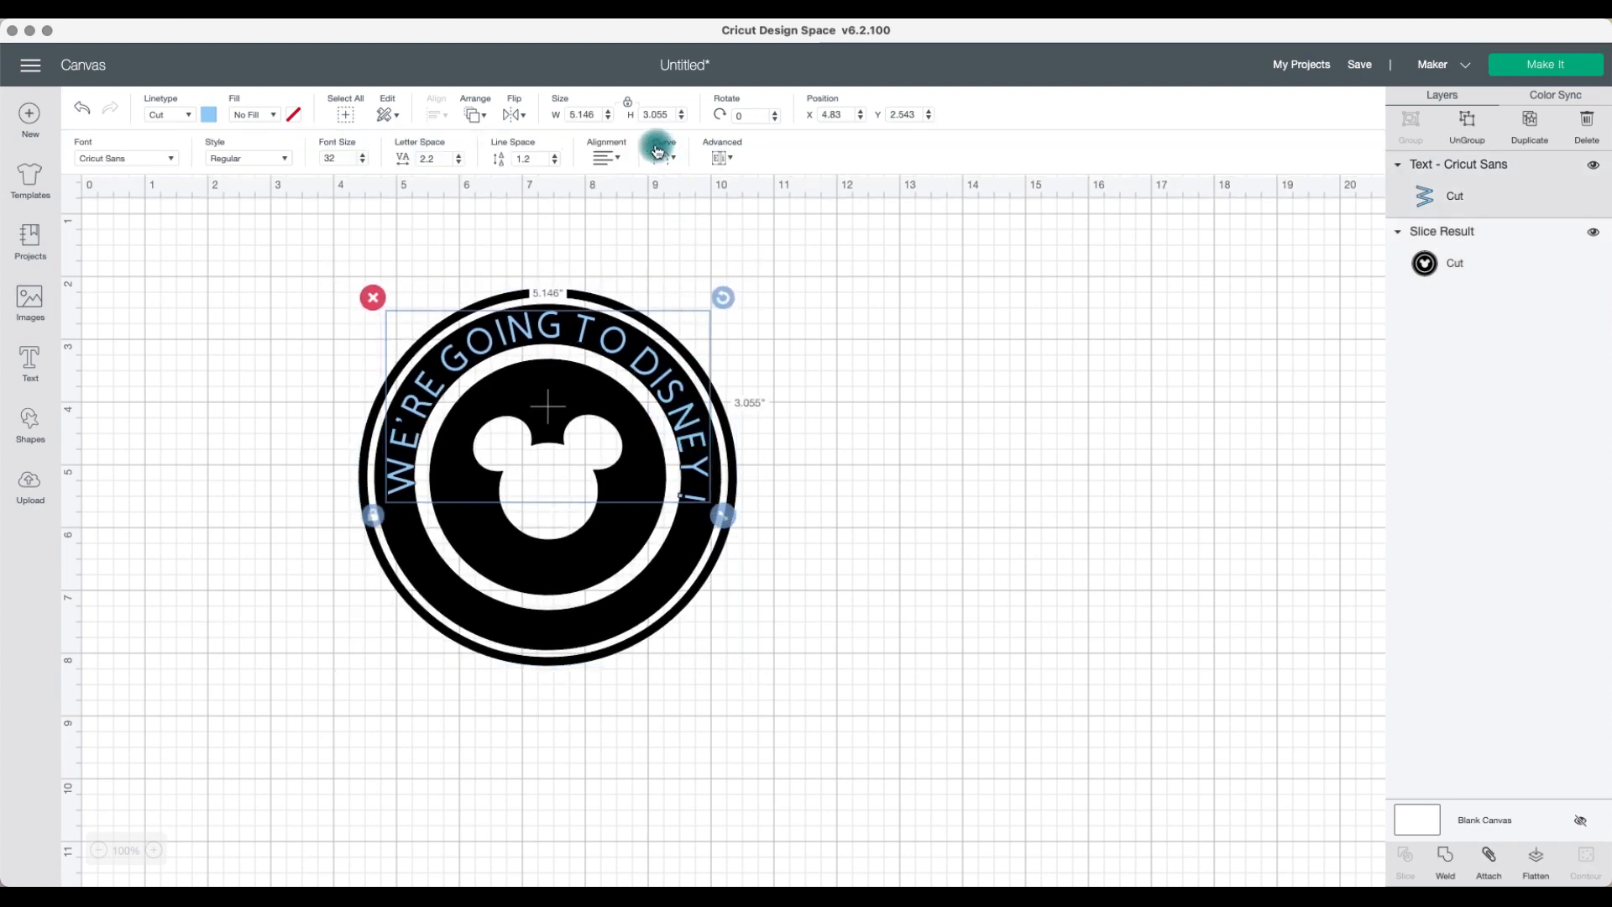
Step: Reduce the curve diameter to about 4.24 and scale the text down slightly
left_click(677, 162)
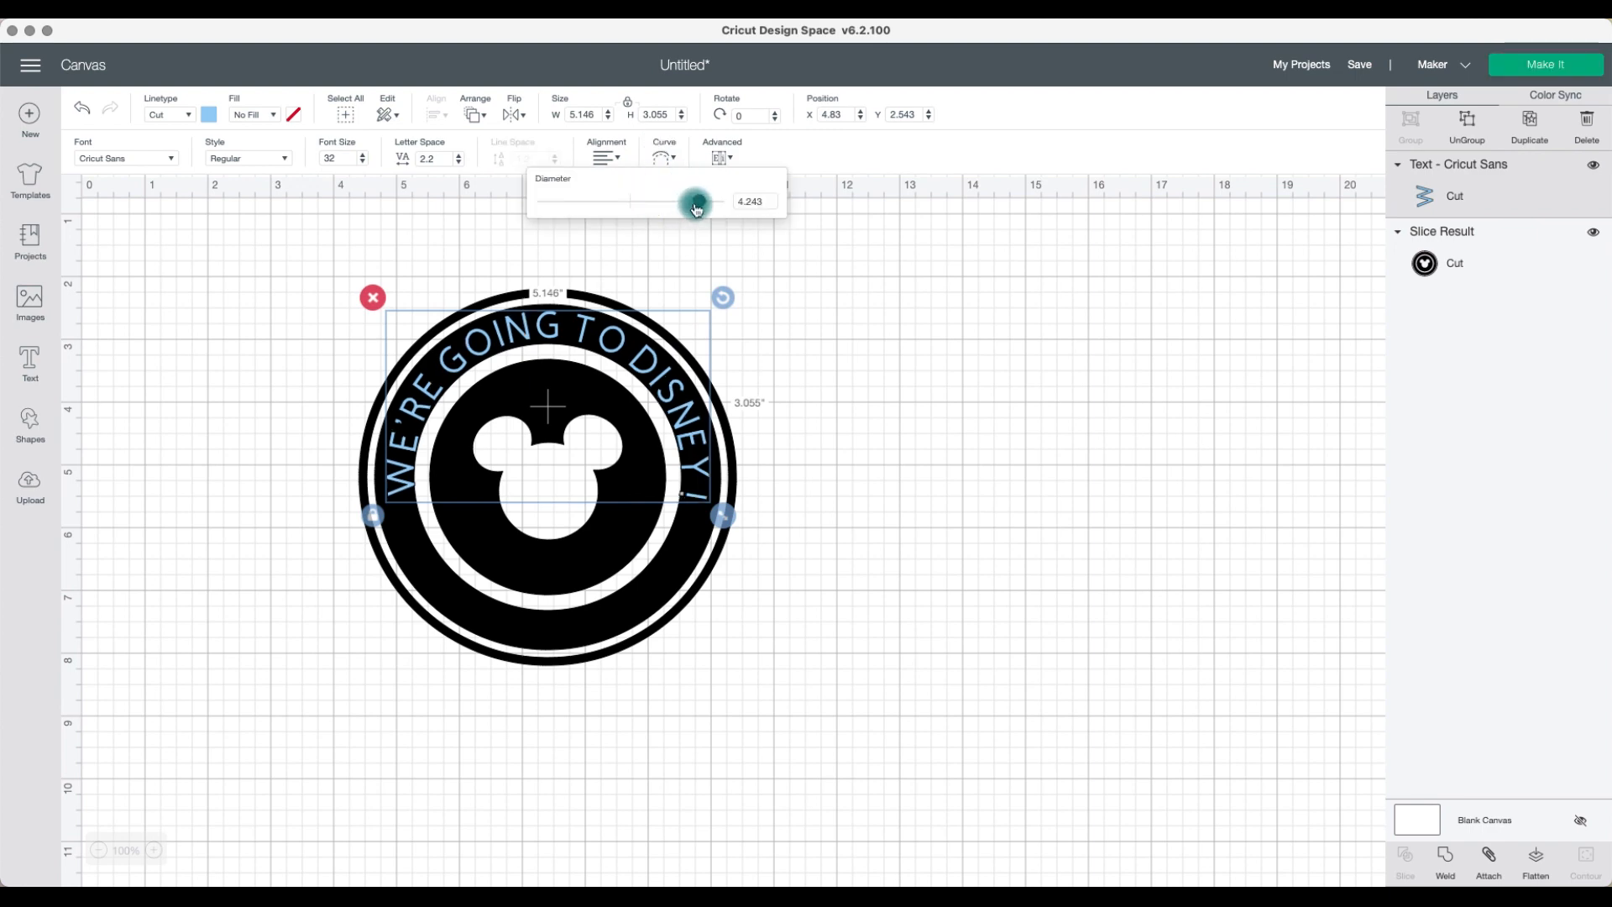
left_click_drag(697, 207, 699, 203)
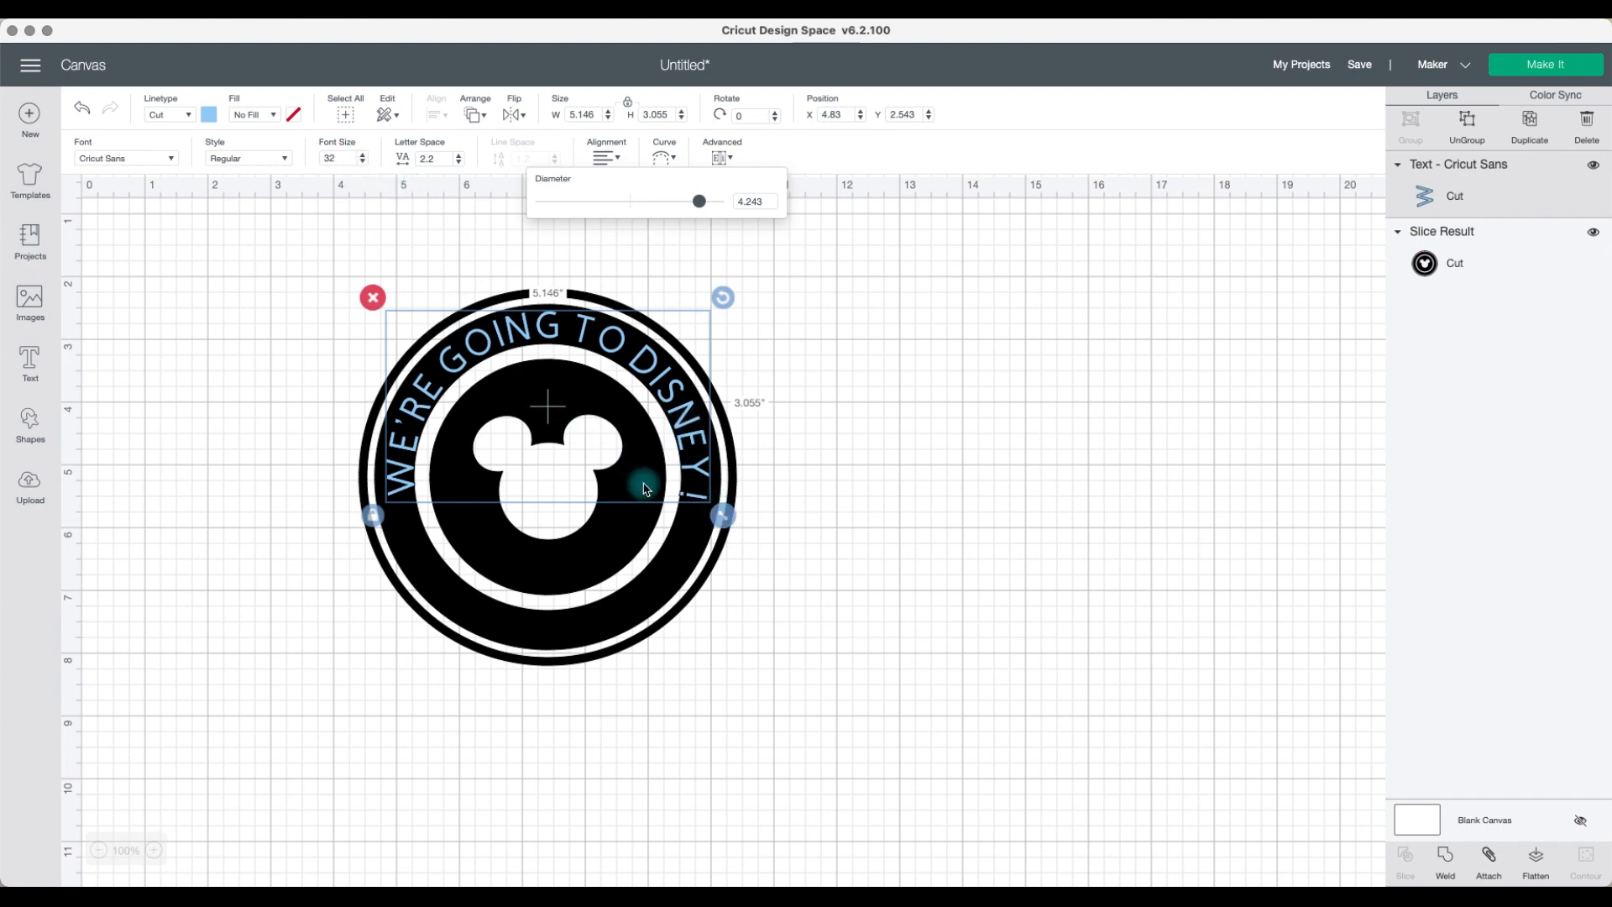
left_click_drag(722, 514, 695, 459)
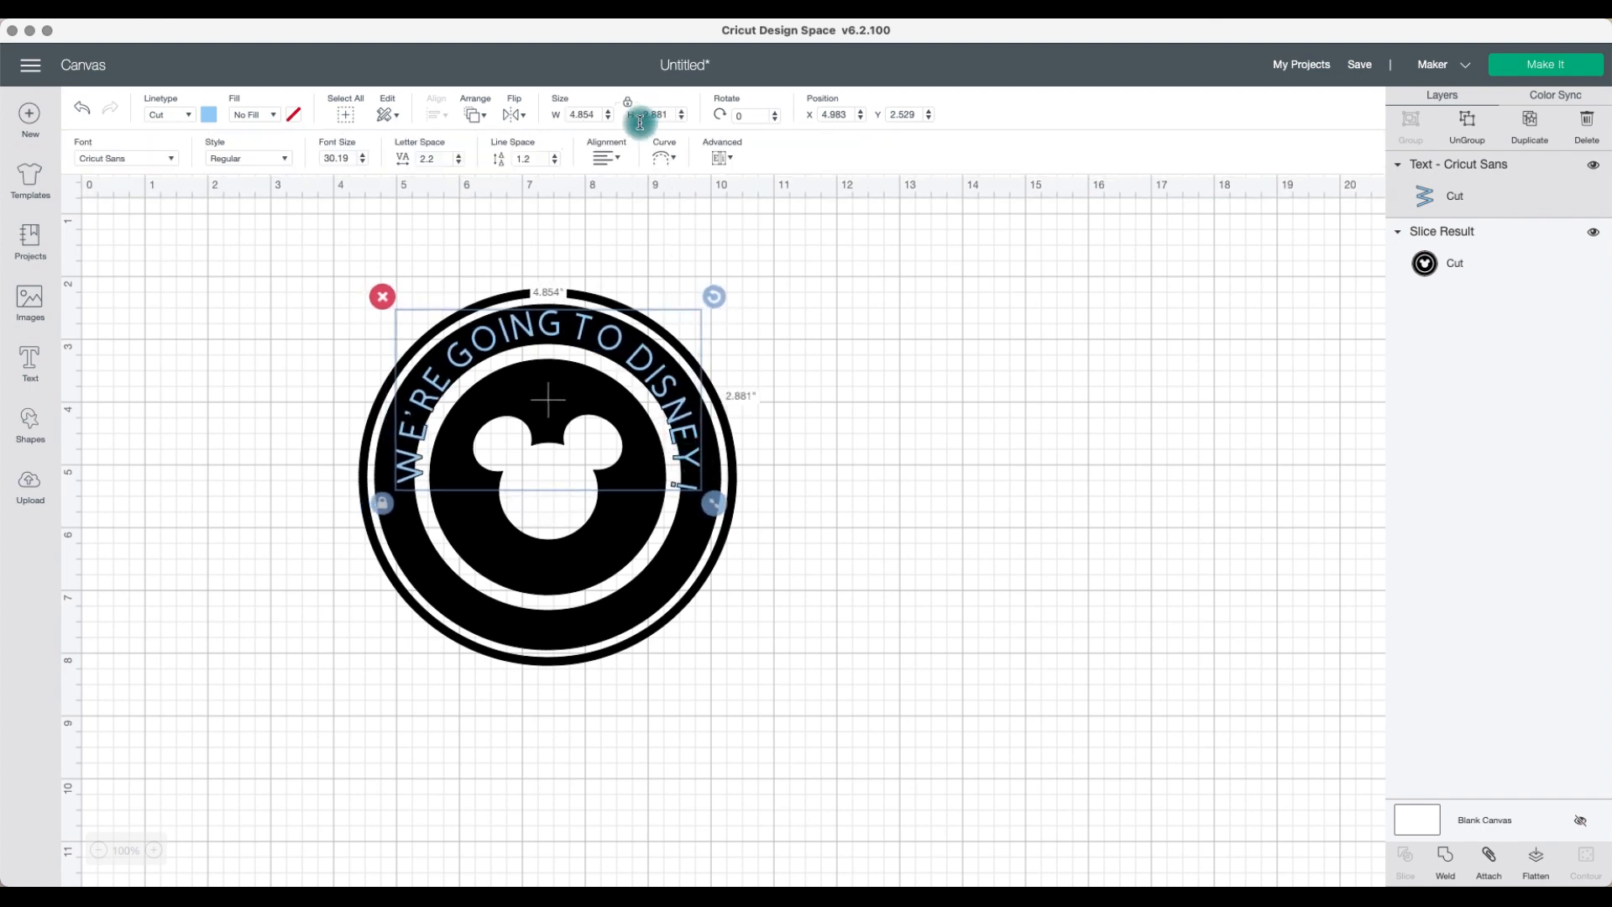
Step: Set the text's curve diameter to 4.4
left_click(666, 156)
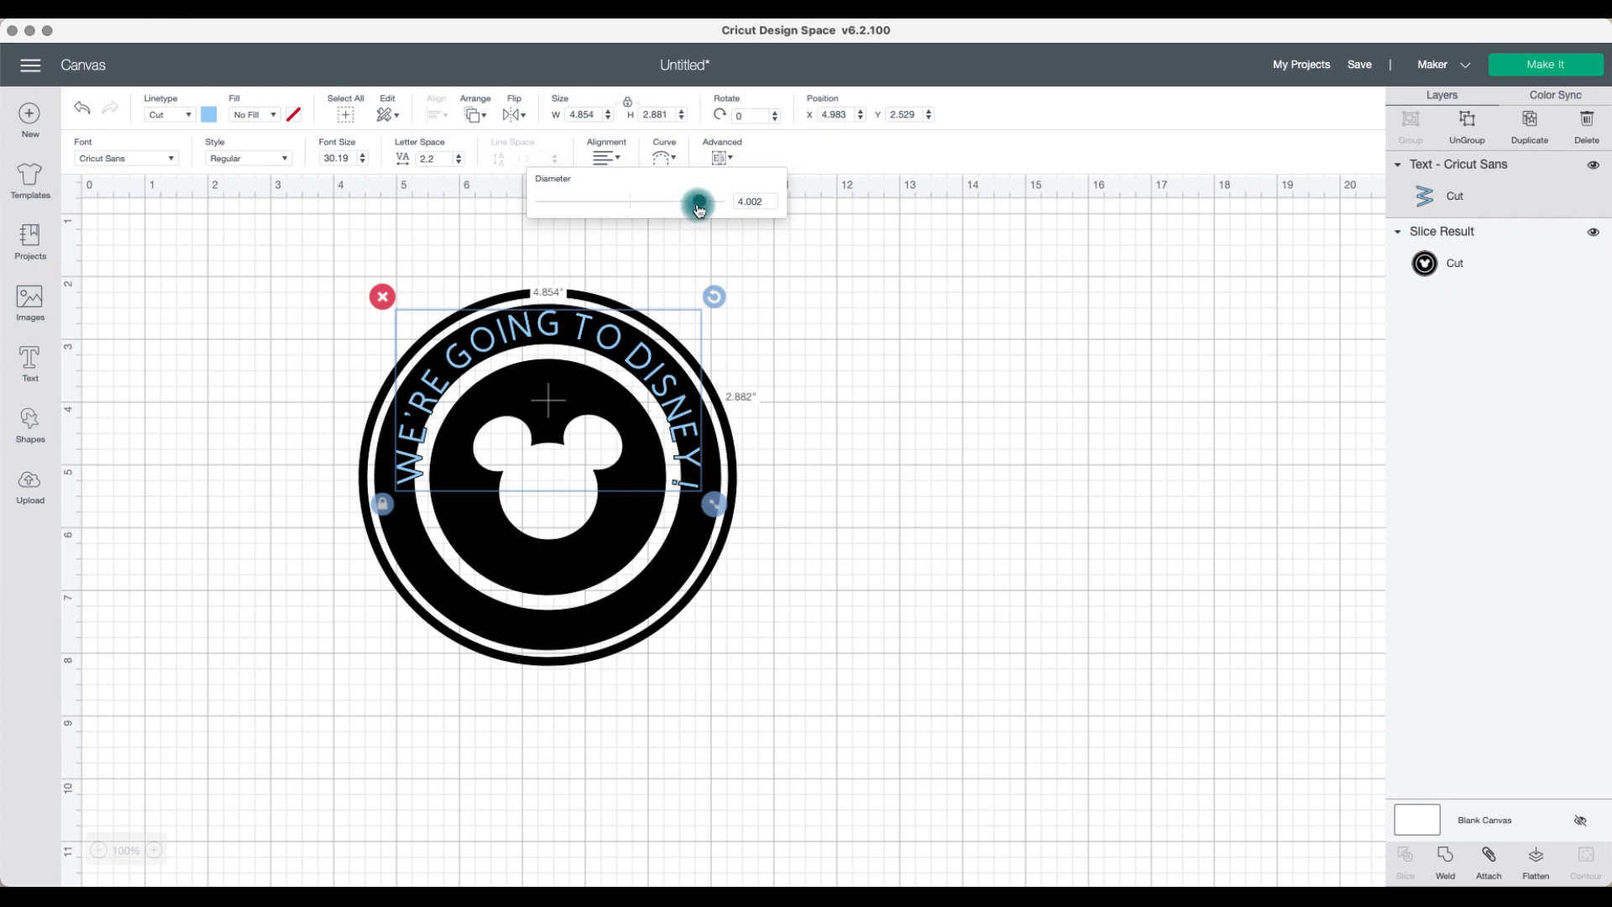
left_click_drag(698, 210, 698, 210)
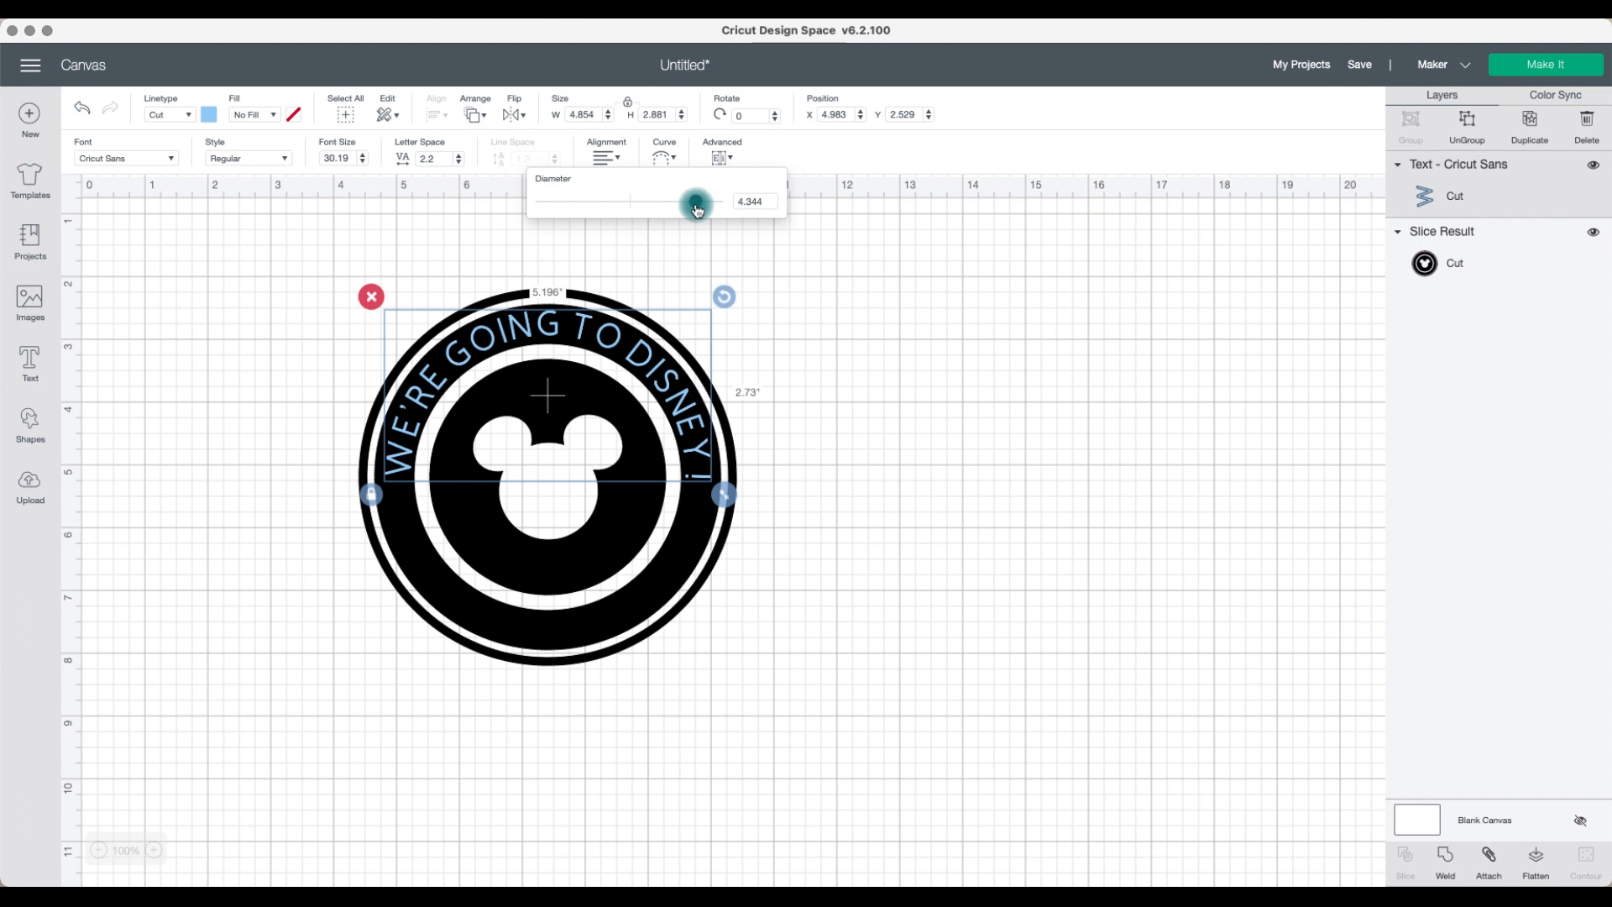
left_click_drag(696, 210, 697, 210)
left_click(771, 196)
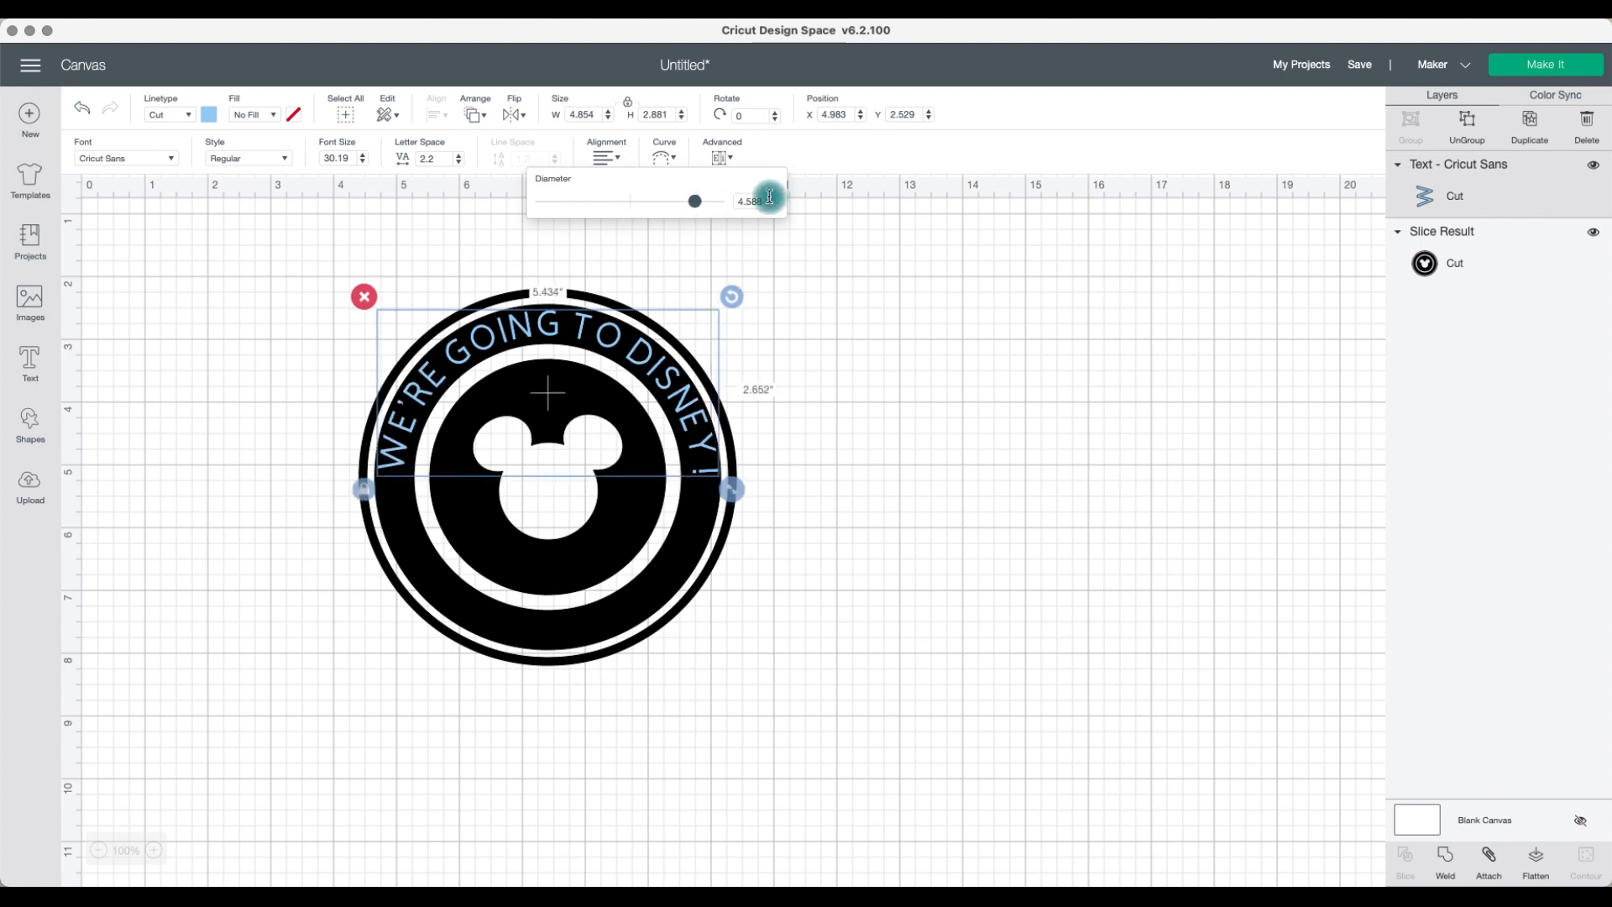
mouse_move(765, 203)
left_mouse_down()
mouse_move(739, 203)
mouse_move(781, 213)
left_mouse_up()
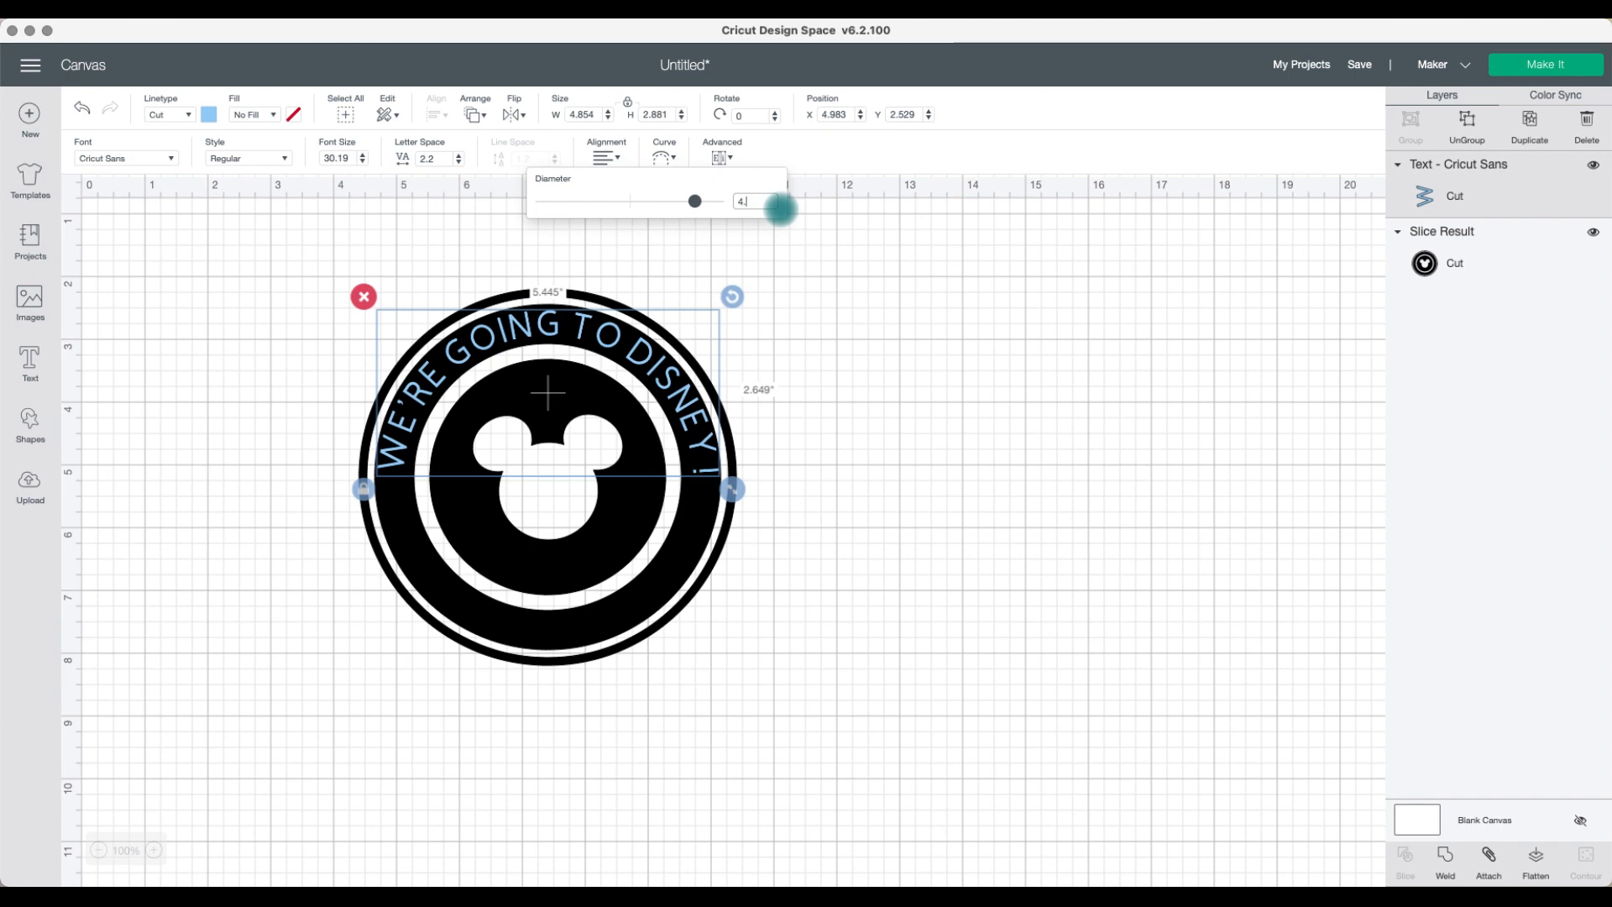
key("Return")
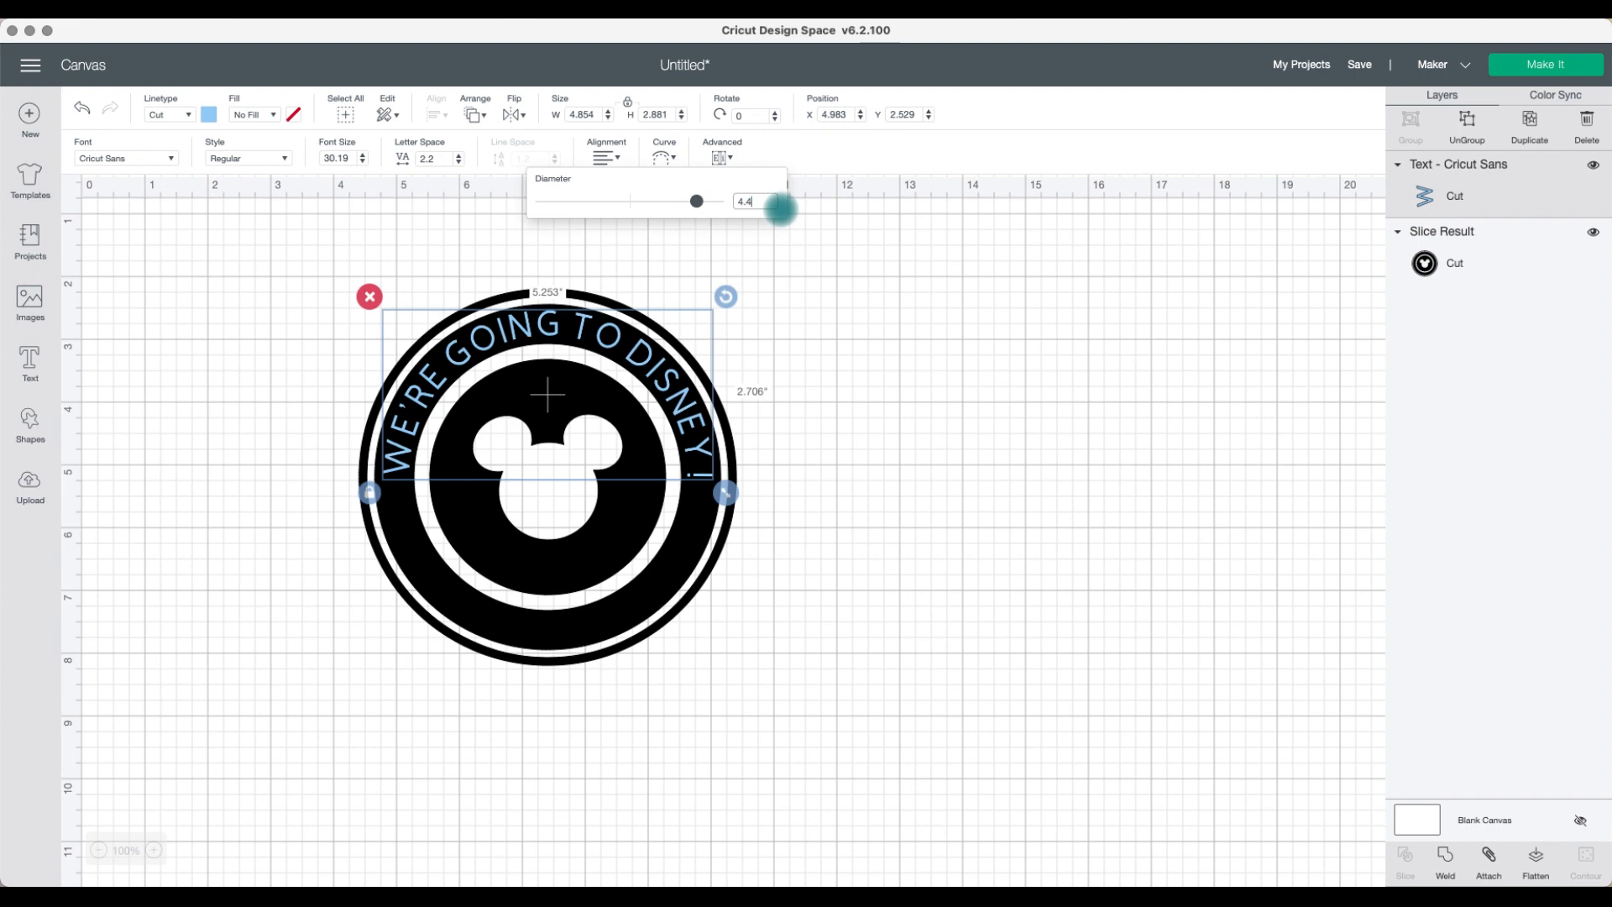
Step: Move the ring design off to the side, away from the curved text
left_click(821, 411)
left_click(690, 423)
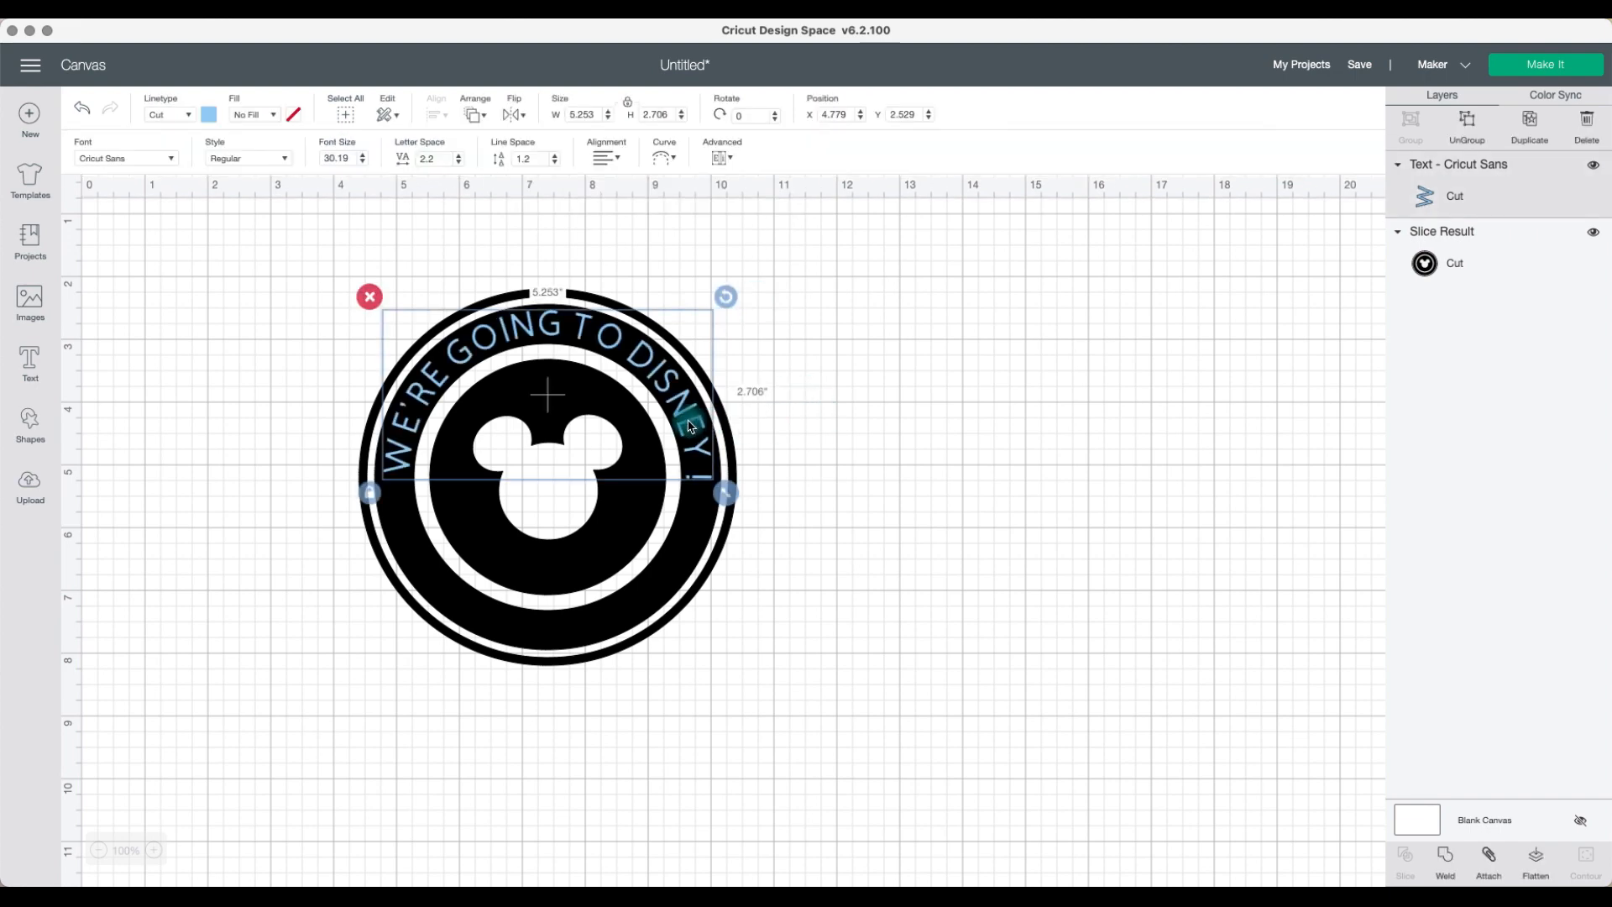
left_click_drag(802, 550, 565, 391)
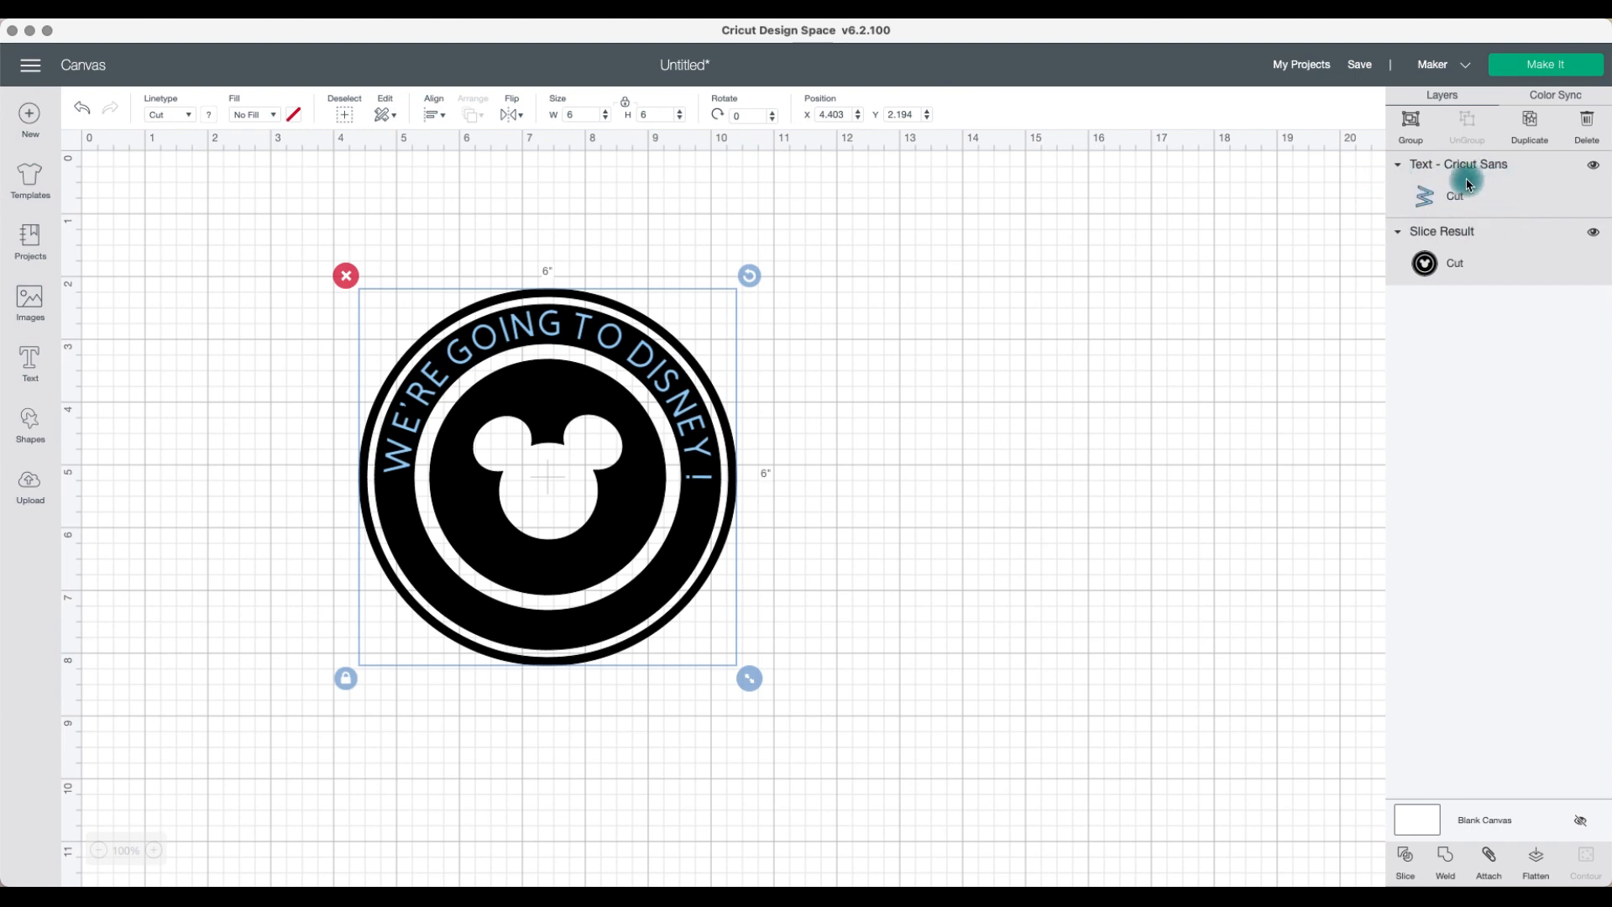
left_click(834, 445)
left_click_drag(592, 583, 946, 648)
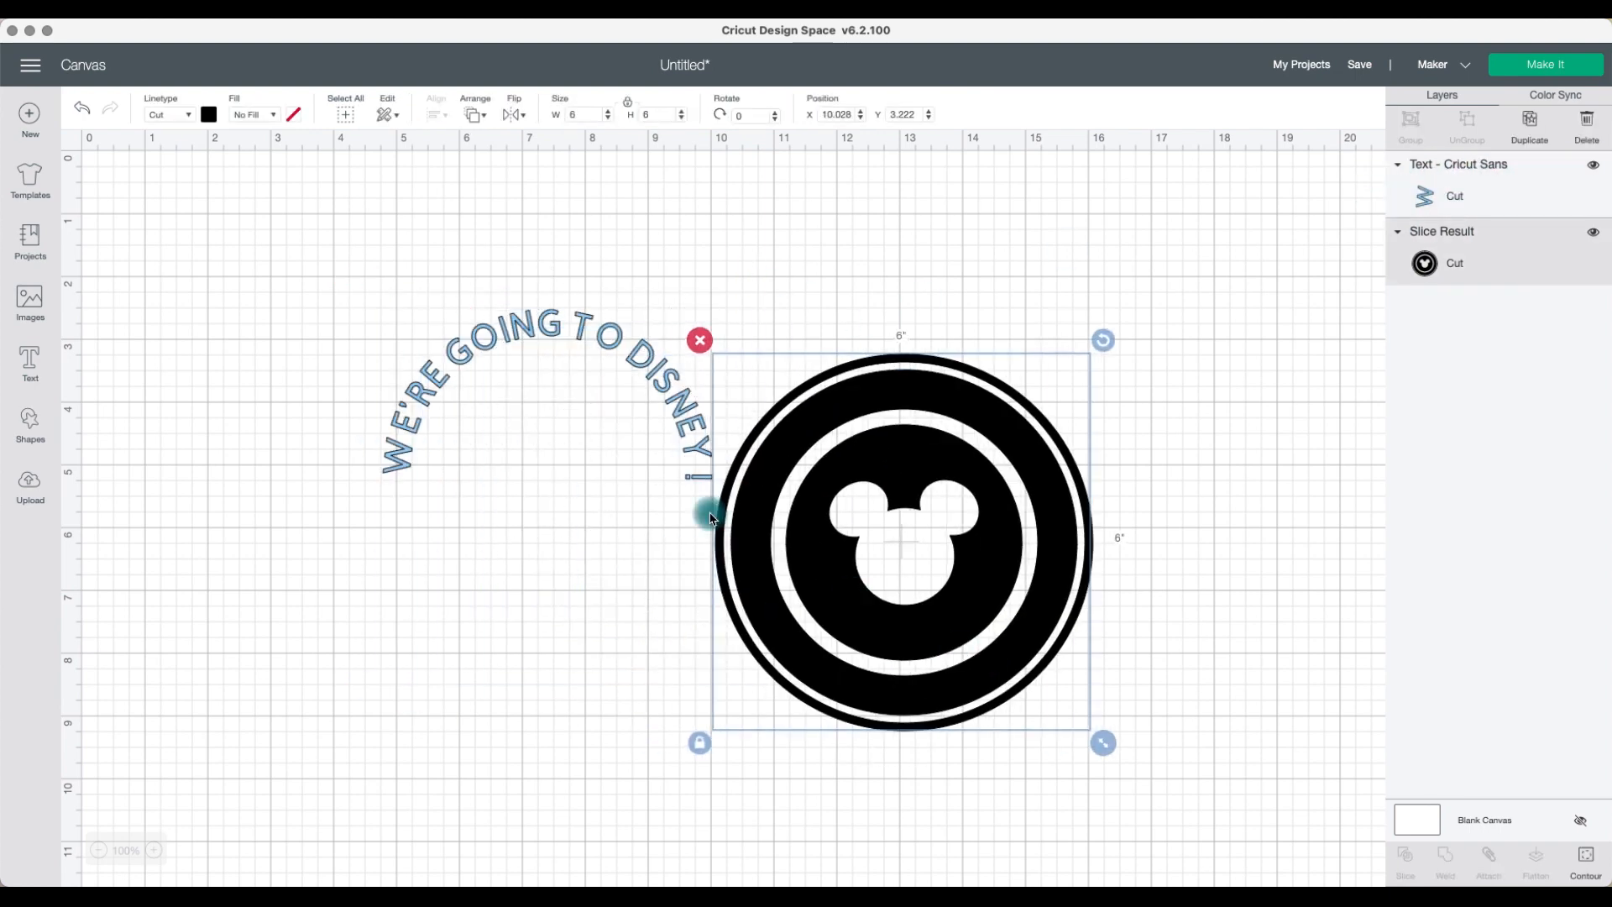
Step: Ungroup the curved text into individual letters
left_click(482, 339)
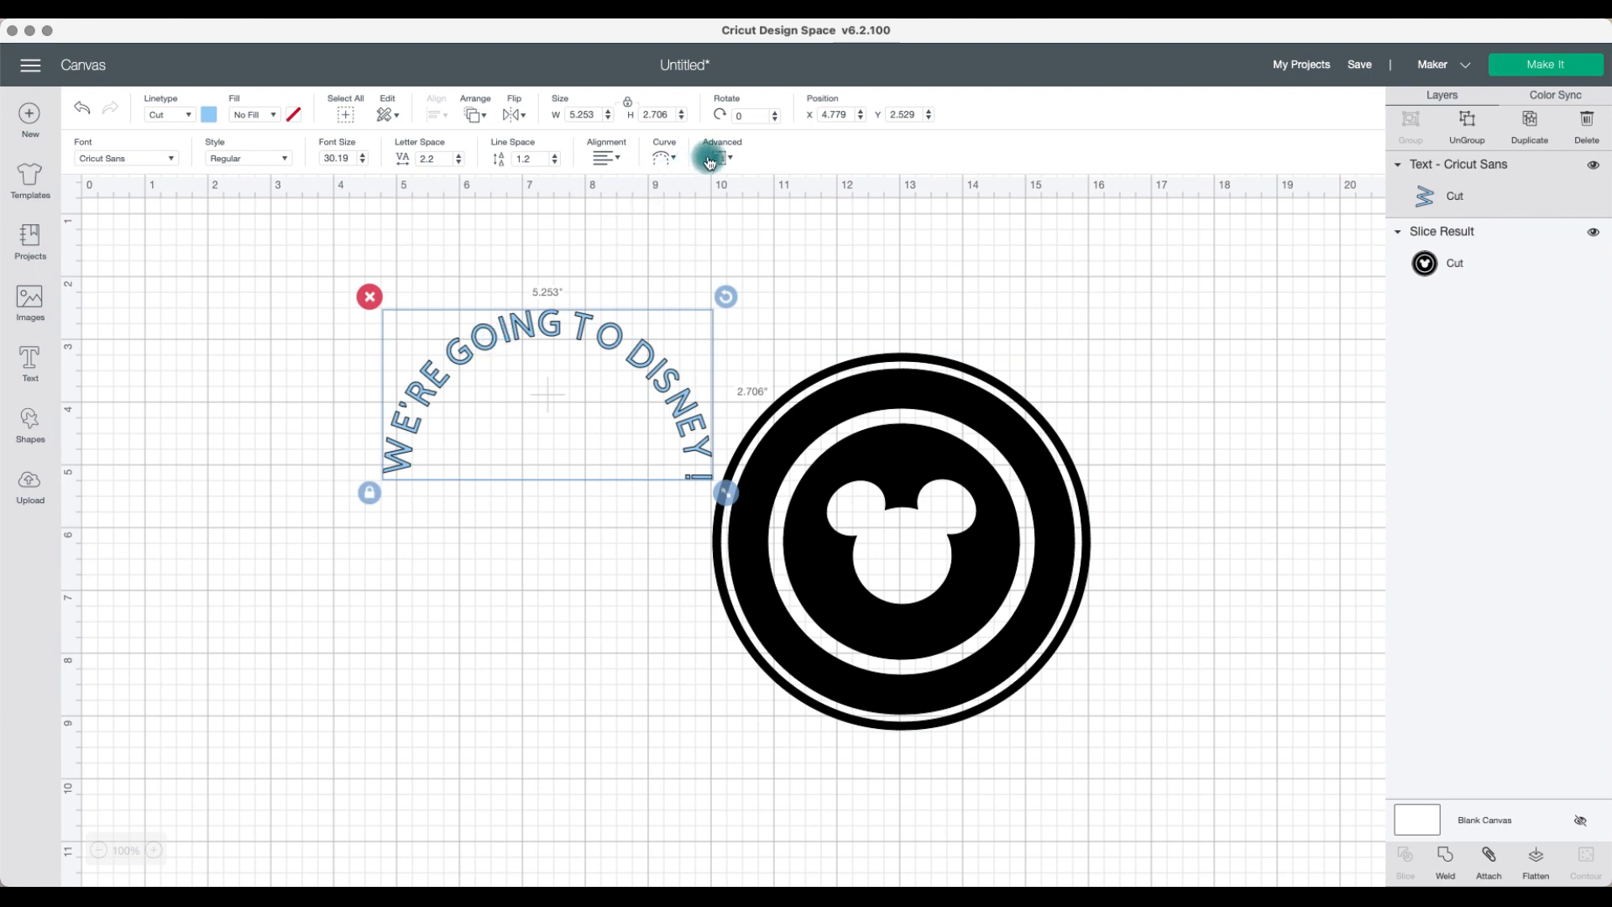
left_click(722, 158)
left_click(736, 179)
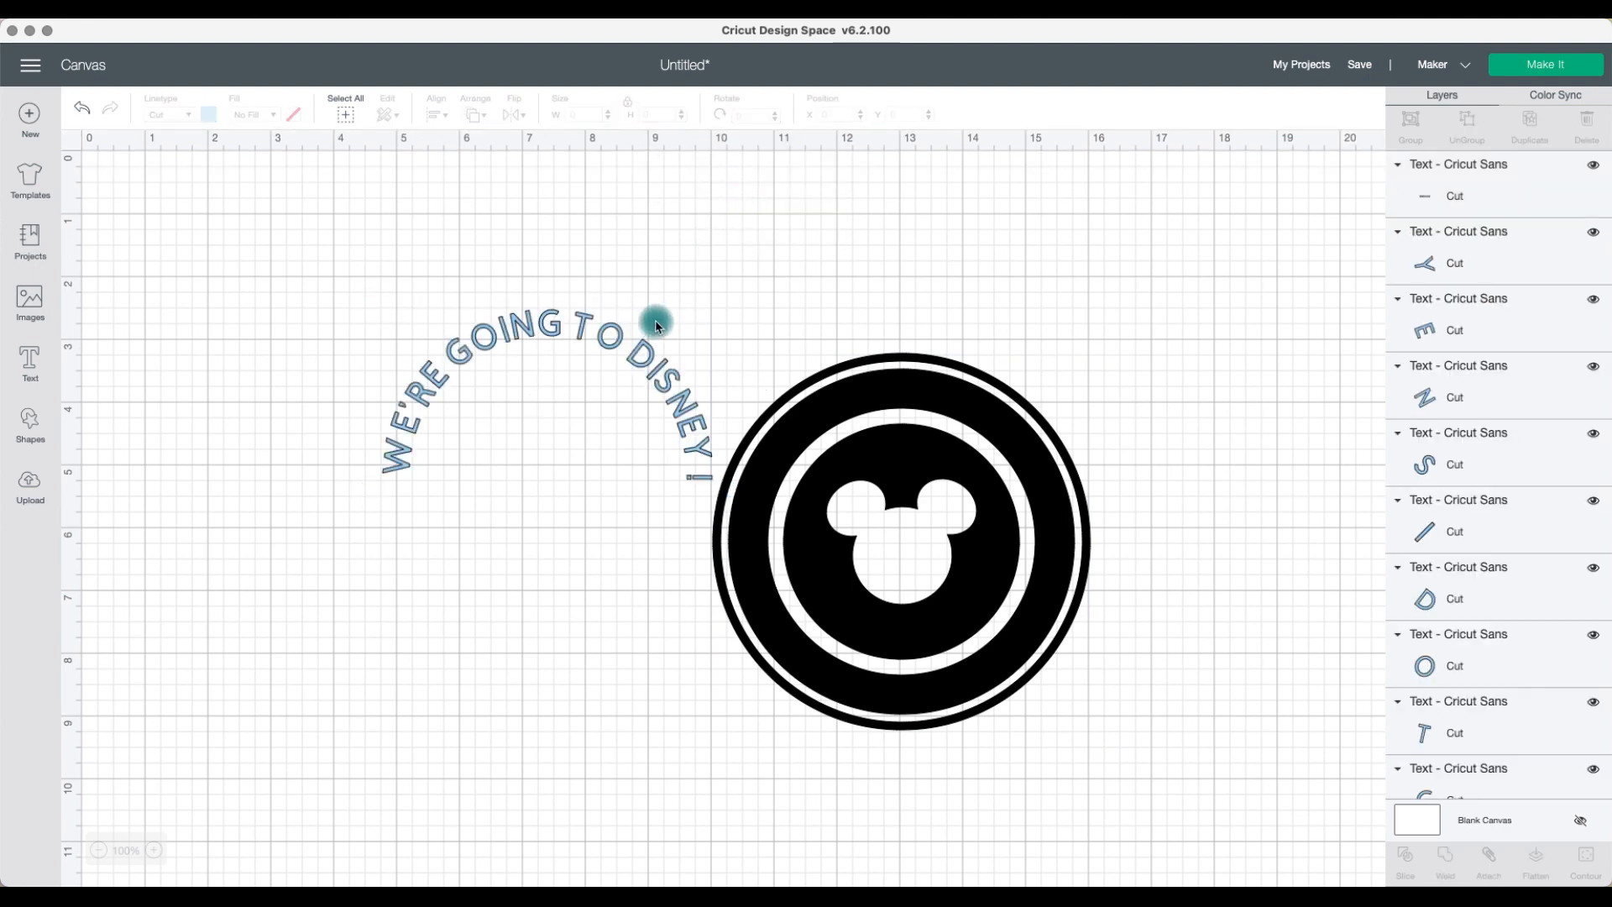
Step: Select all the letters and attach them together
left_click(882, 386)
left_click_drag(343, 292, 770, 497)
left_click(1484, 856)
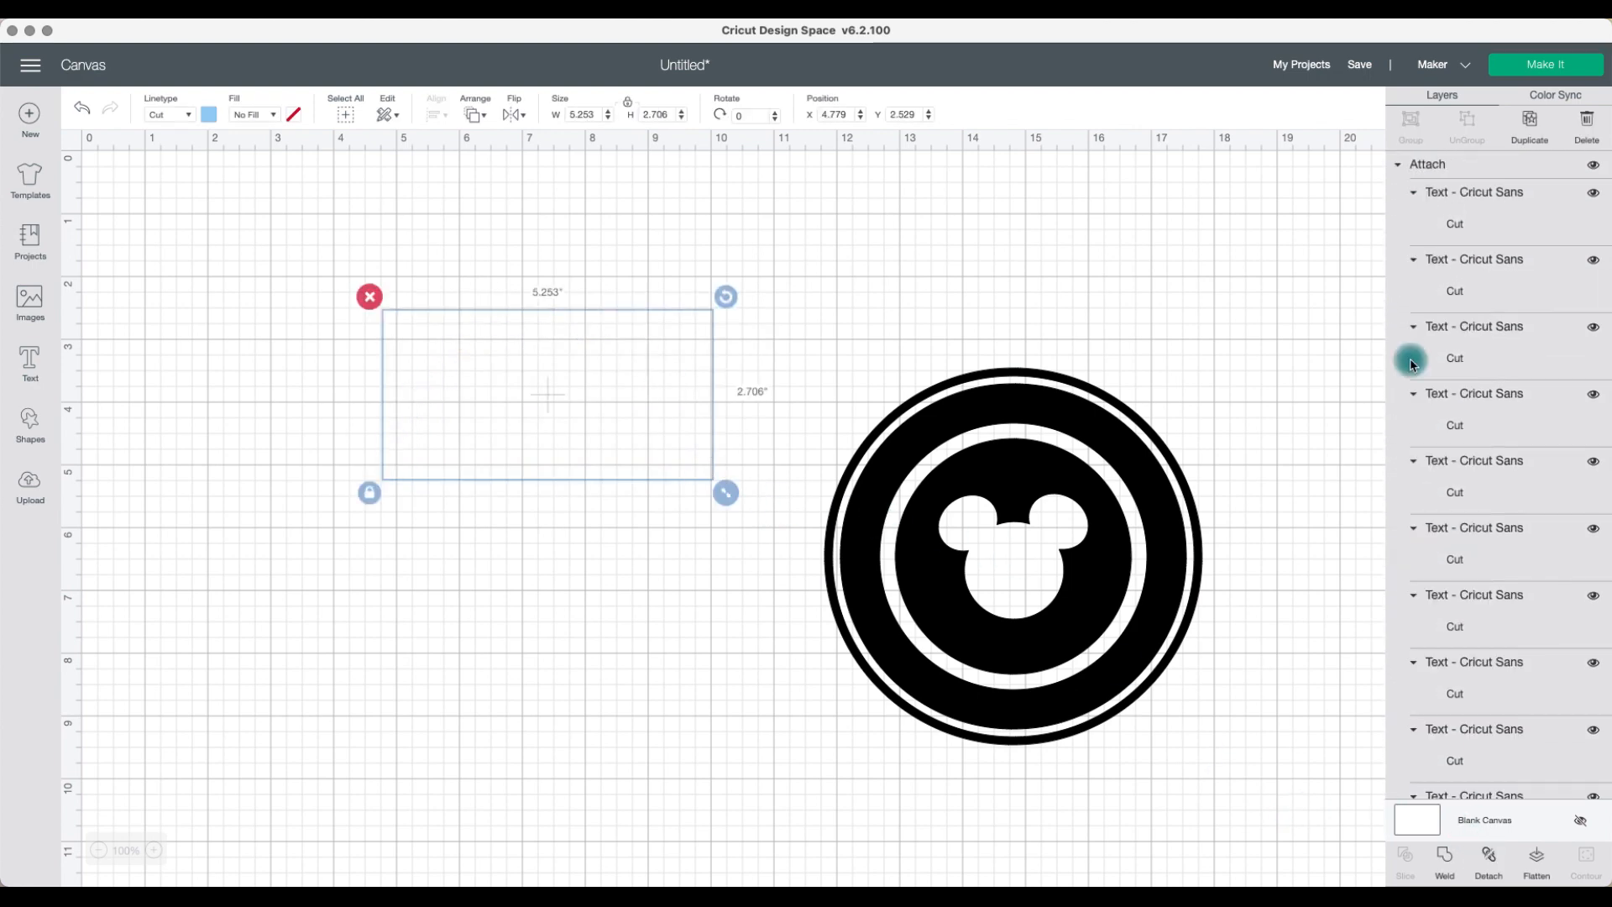
left_click_drag(1173, 579, 688, 478)
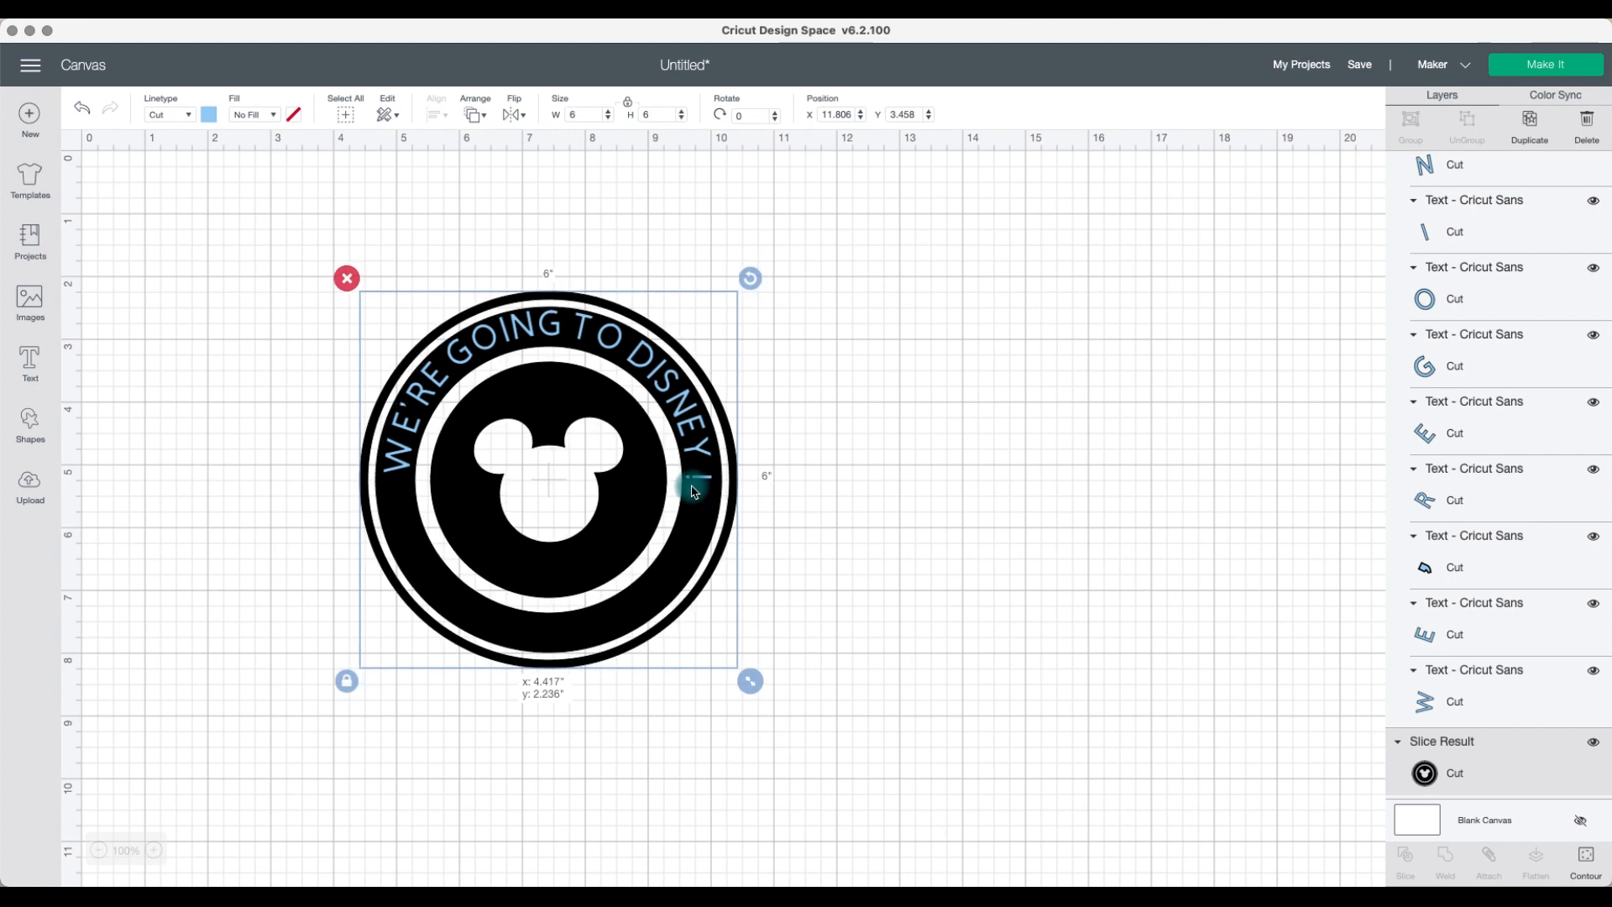
left_click_drag(814, 490, 642, 443)
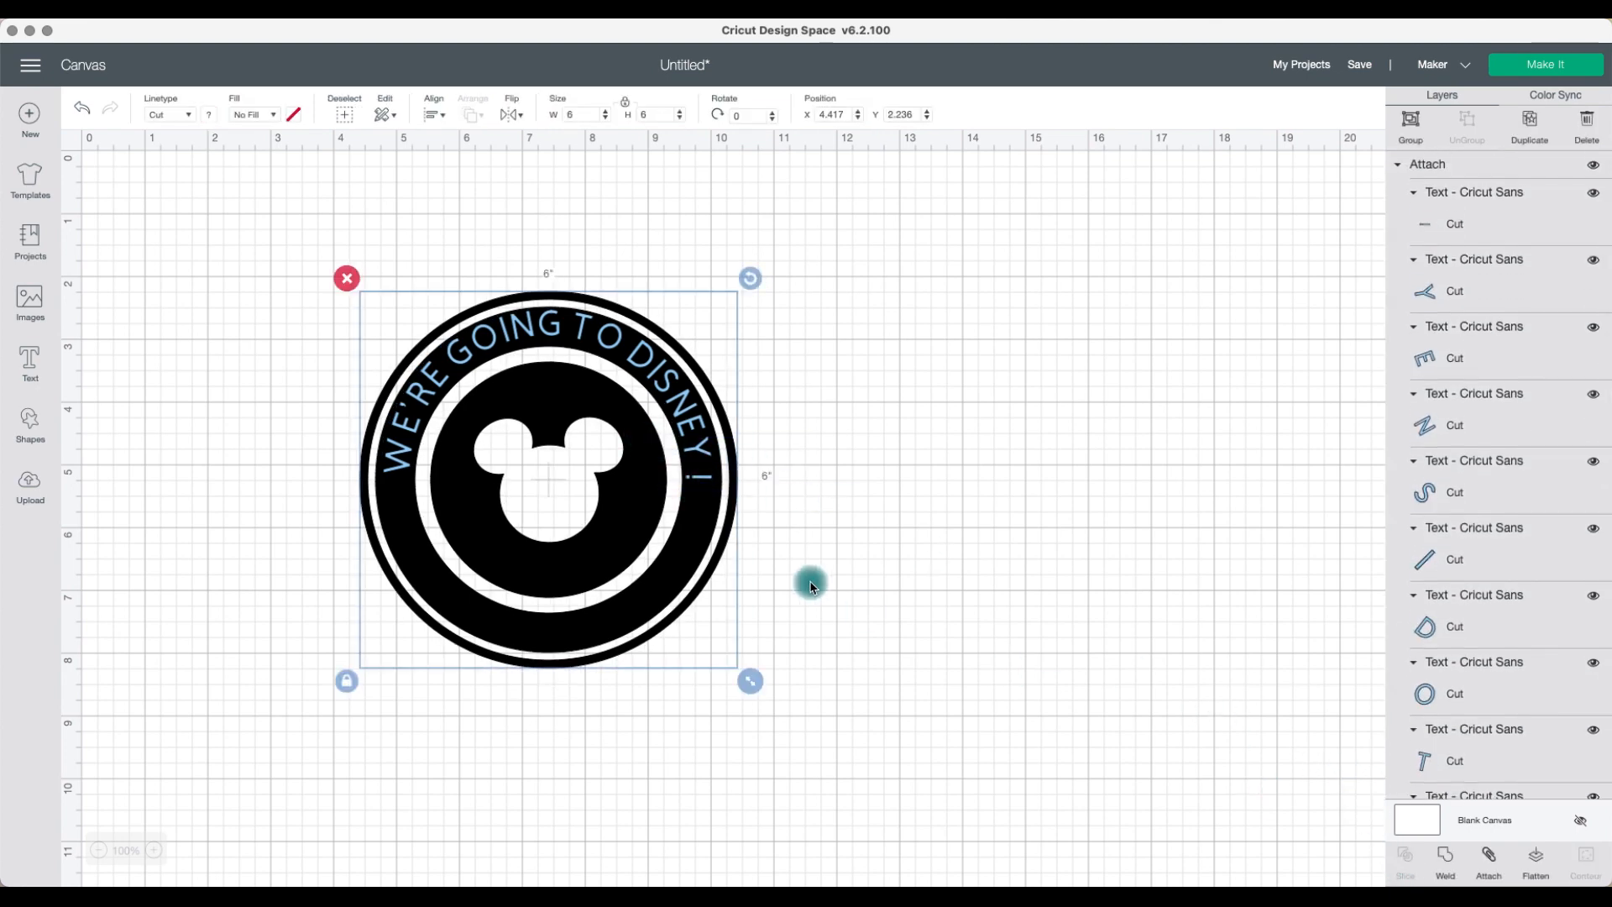
left_click_drag(670, 563, 871, 550)
left_click(871, 550)
left_click(730, 533)
left_click_drag(731, 532, 924, 654)
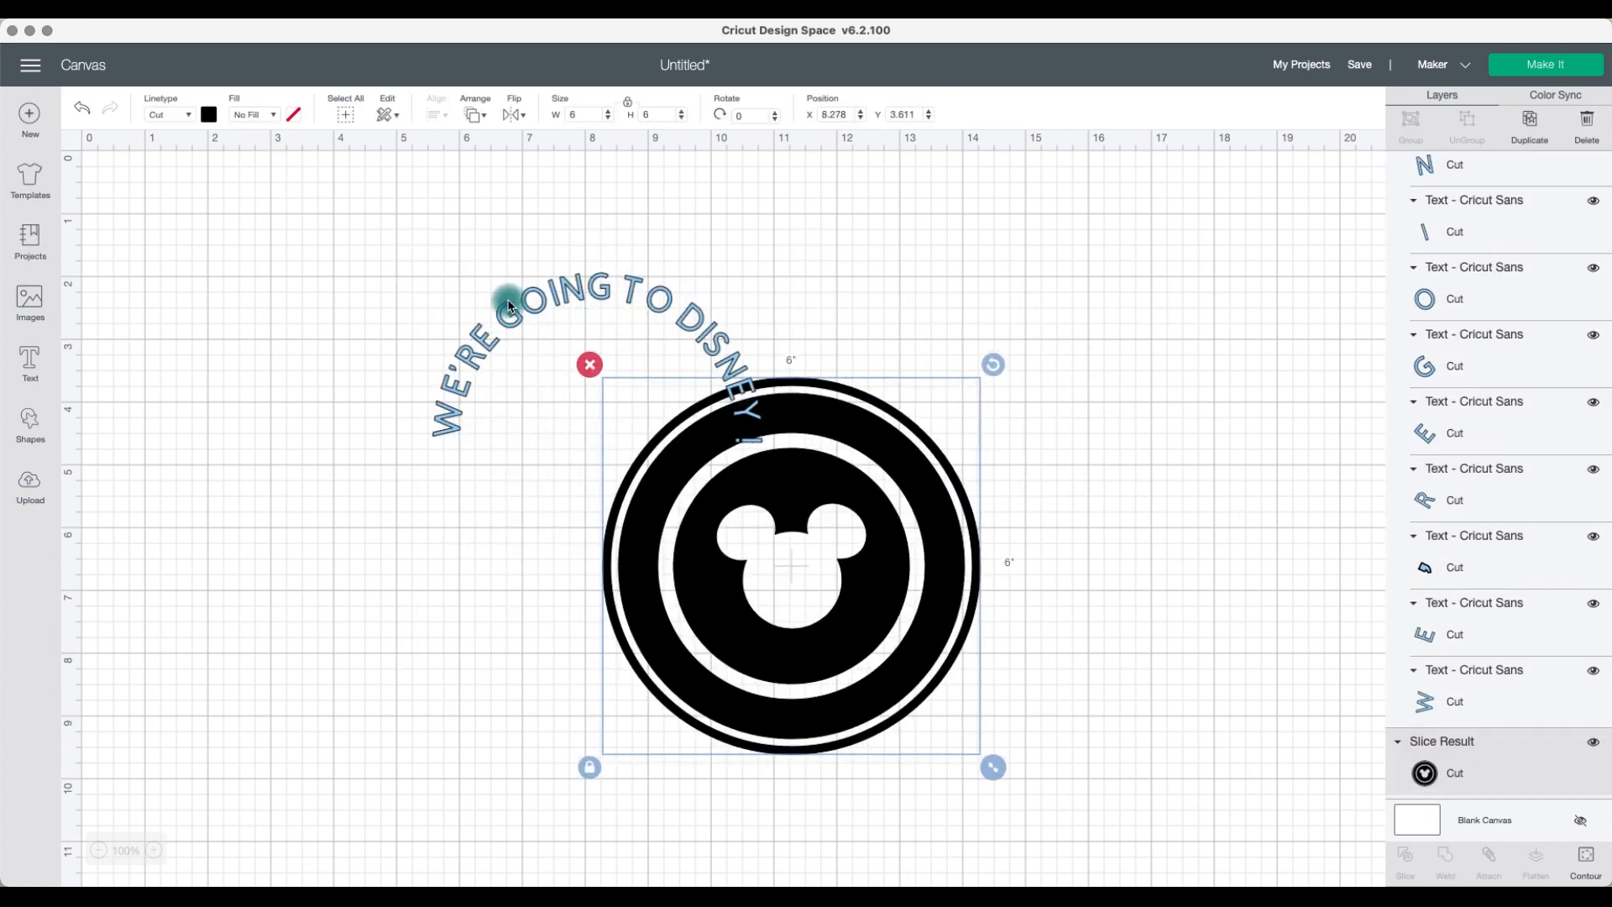
Step: Select all the letters and weld them into one shape
left_click(522, 446)
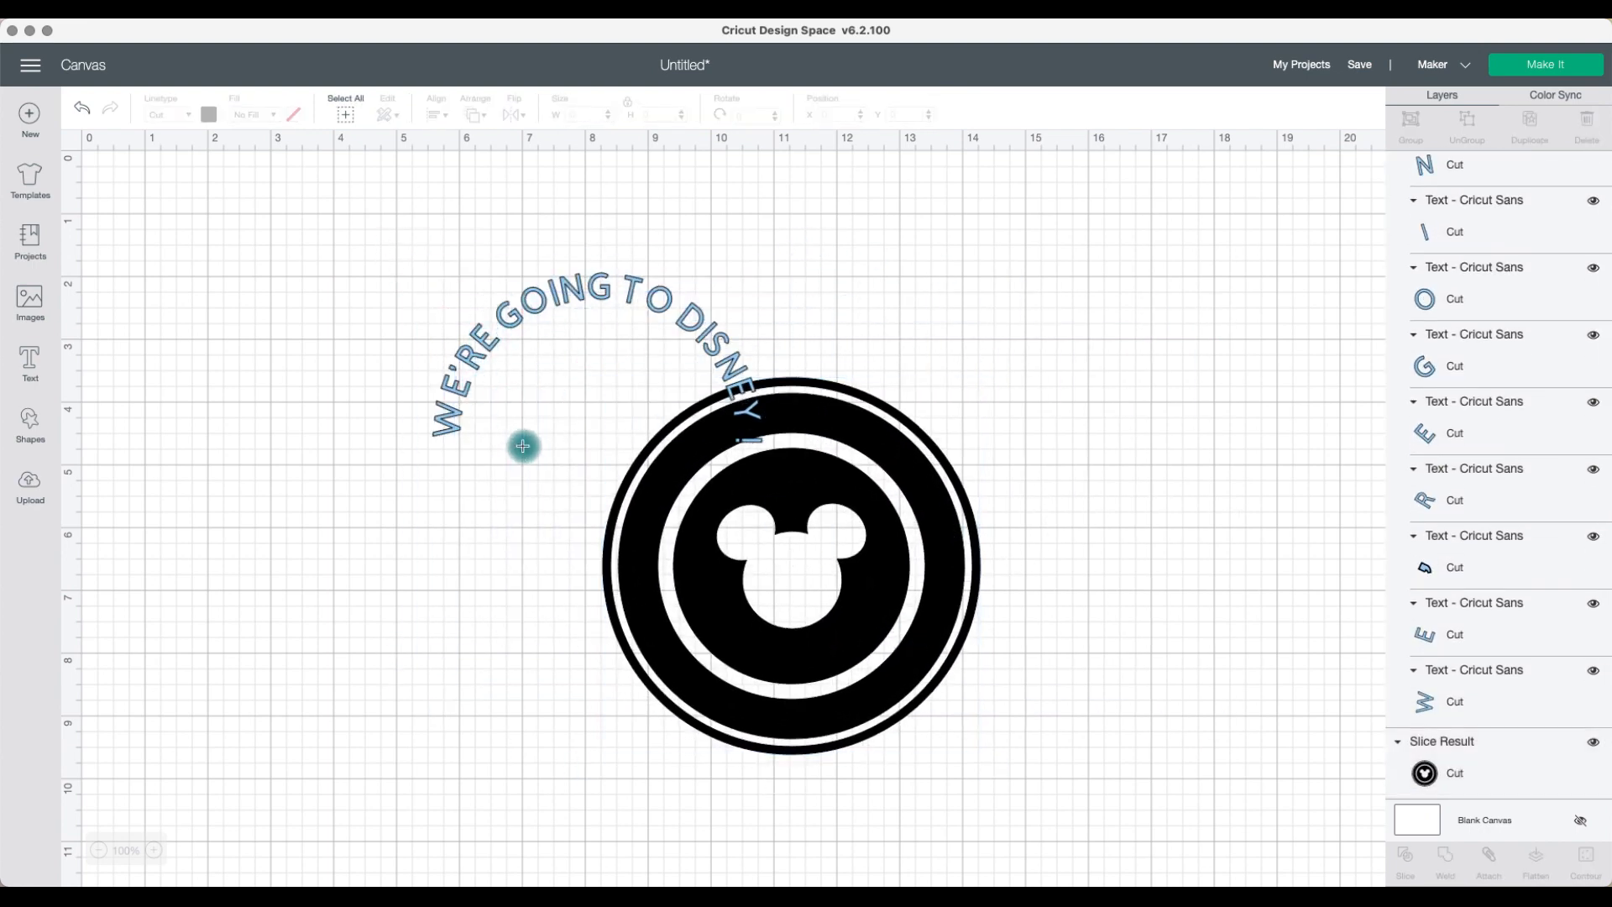
left_click_drag(665, 463, 735, 516)
left_click_drag(481, 252, 579, 293)
left_click(1444, 857)
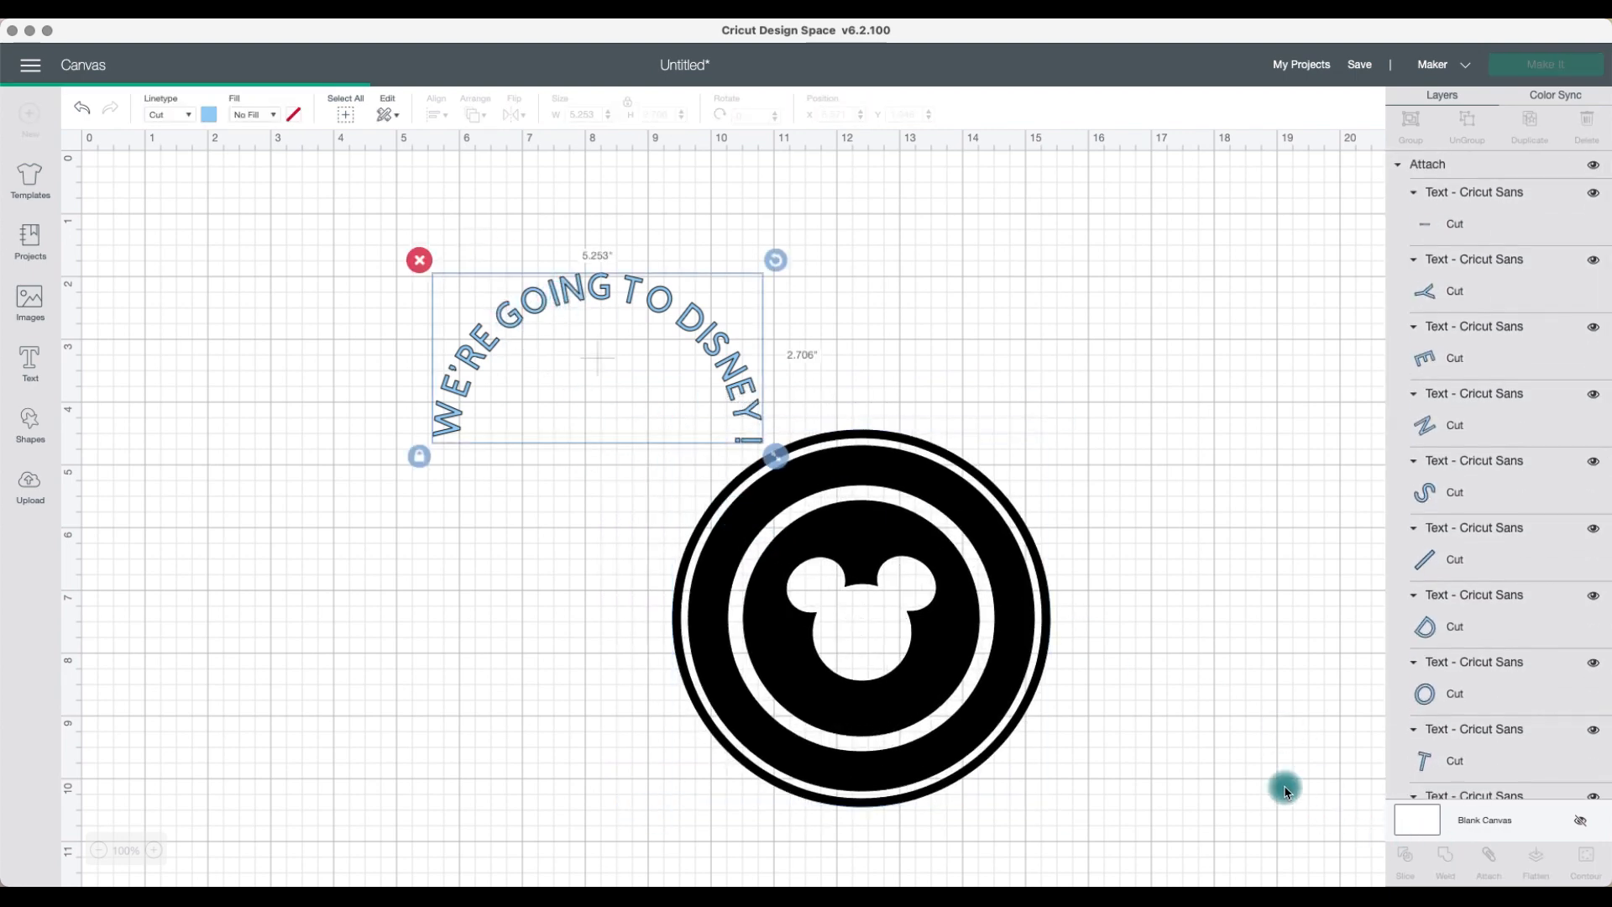
Step: Position the ring under the welded text, select both, and slice the text out of the ring
left_click_drag(1040, 629, 775, 451)
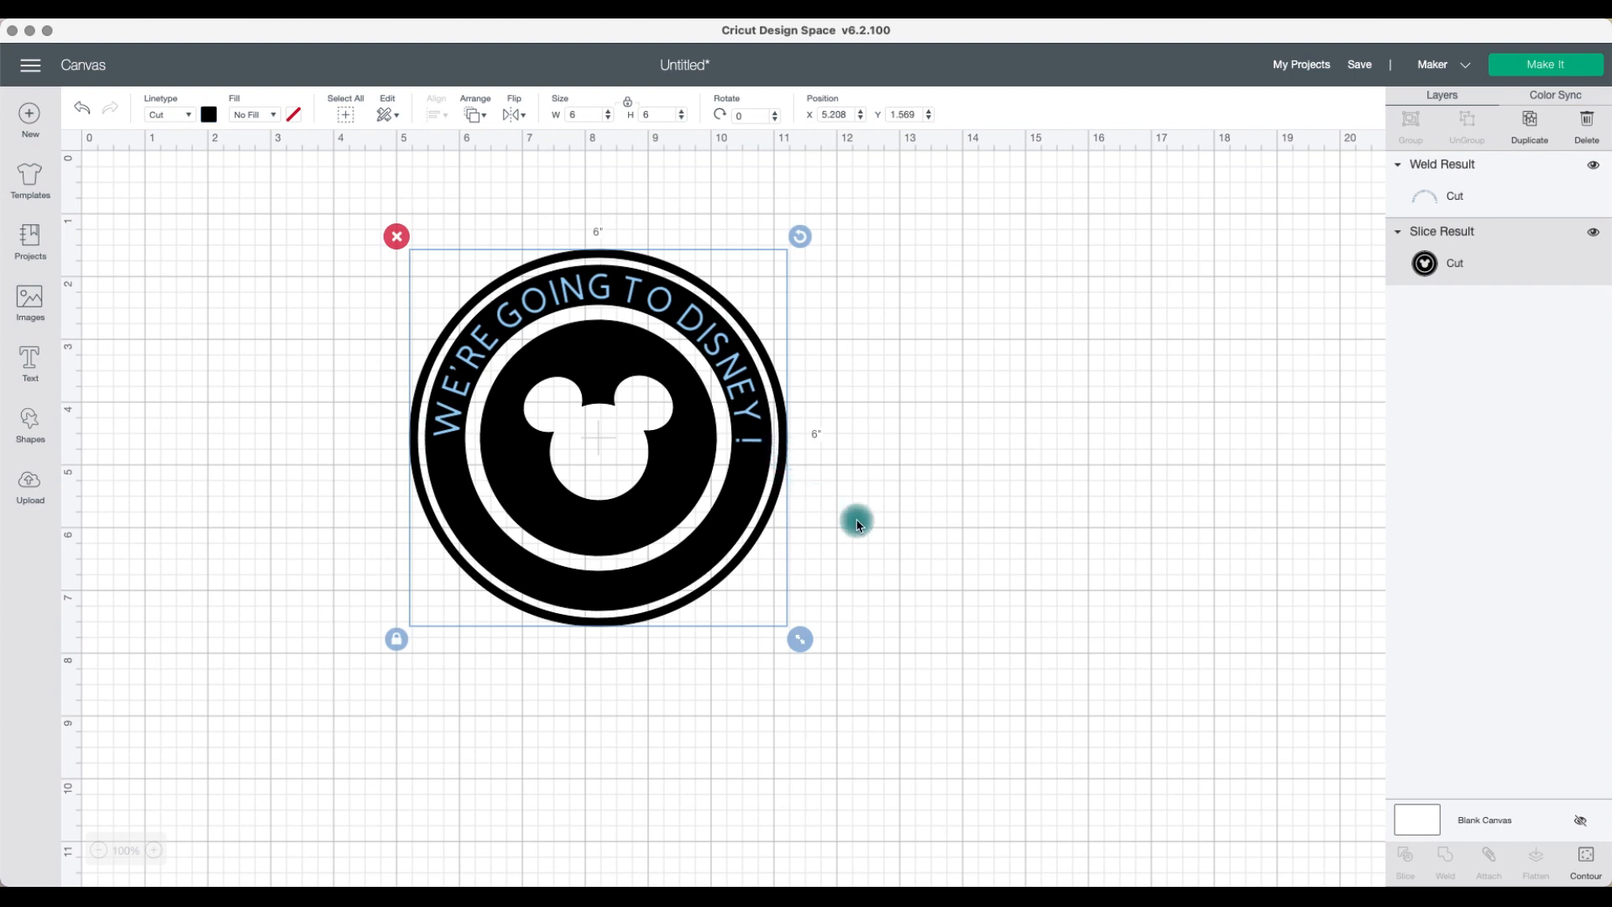
left_click(858, 520)
left_click(753, 424)
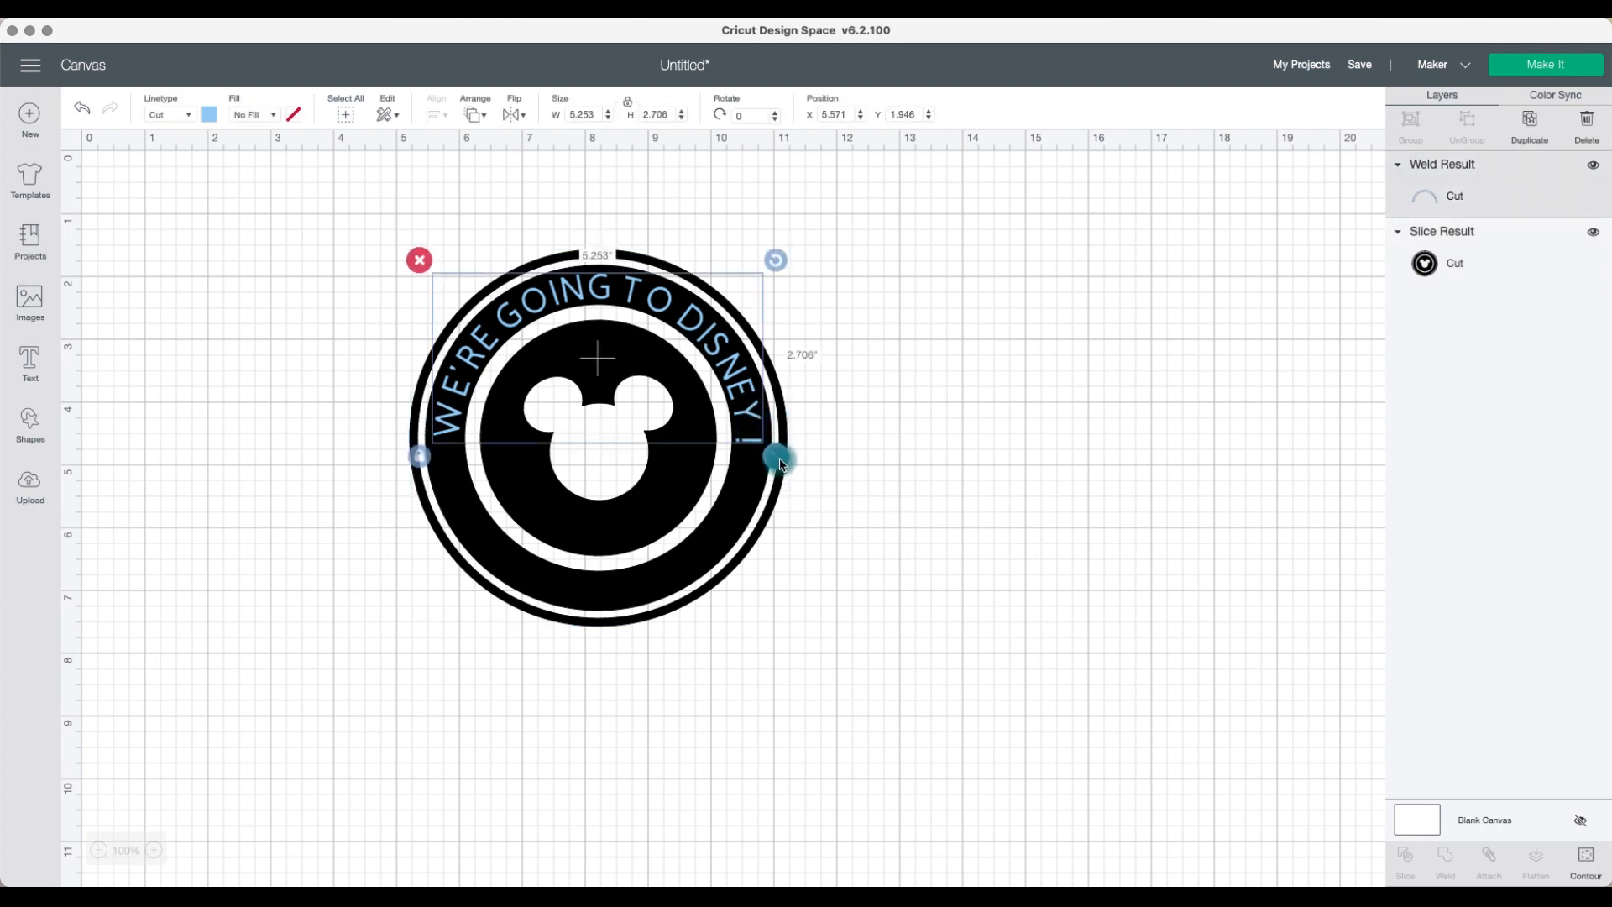
left_click(863, 551)
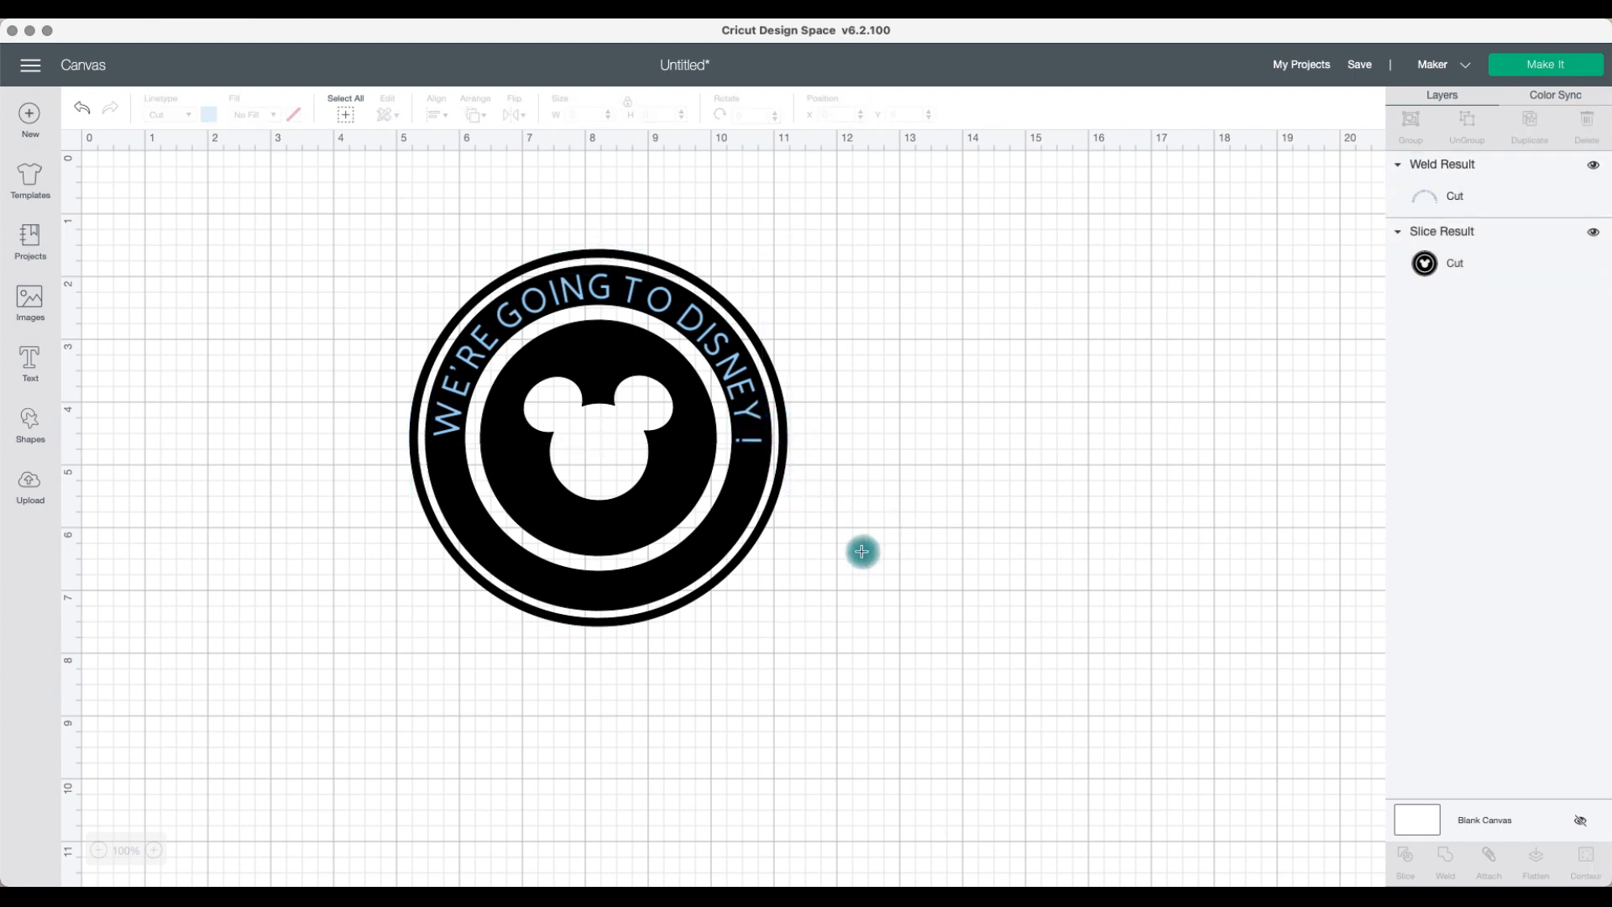
left_click(766, 497)
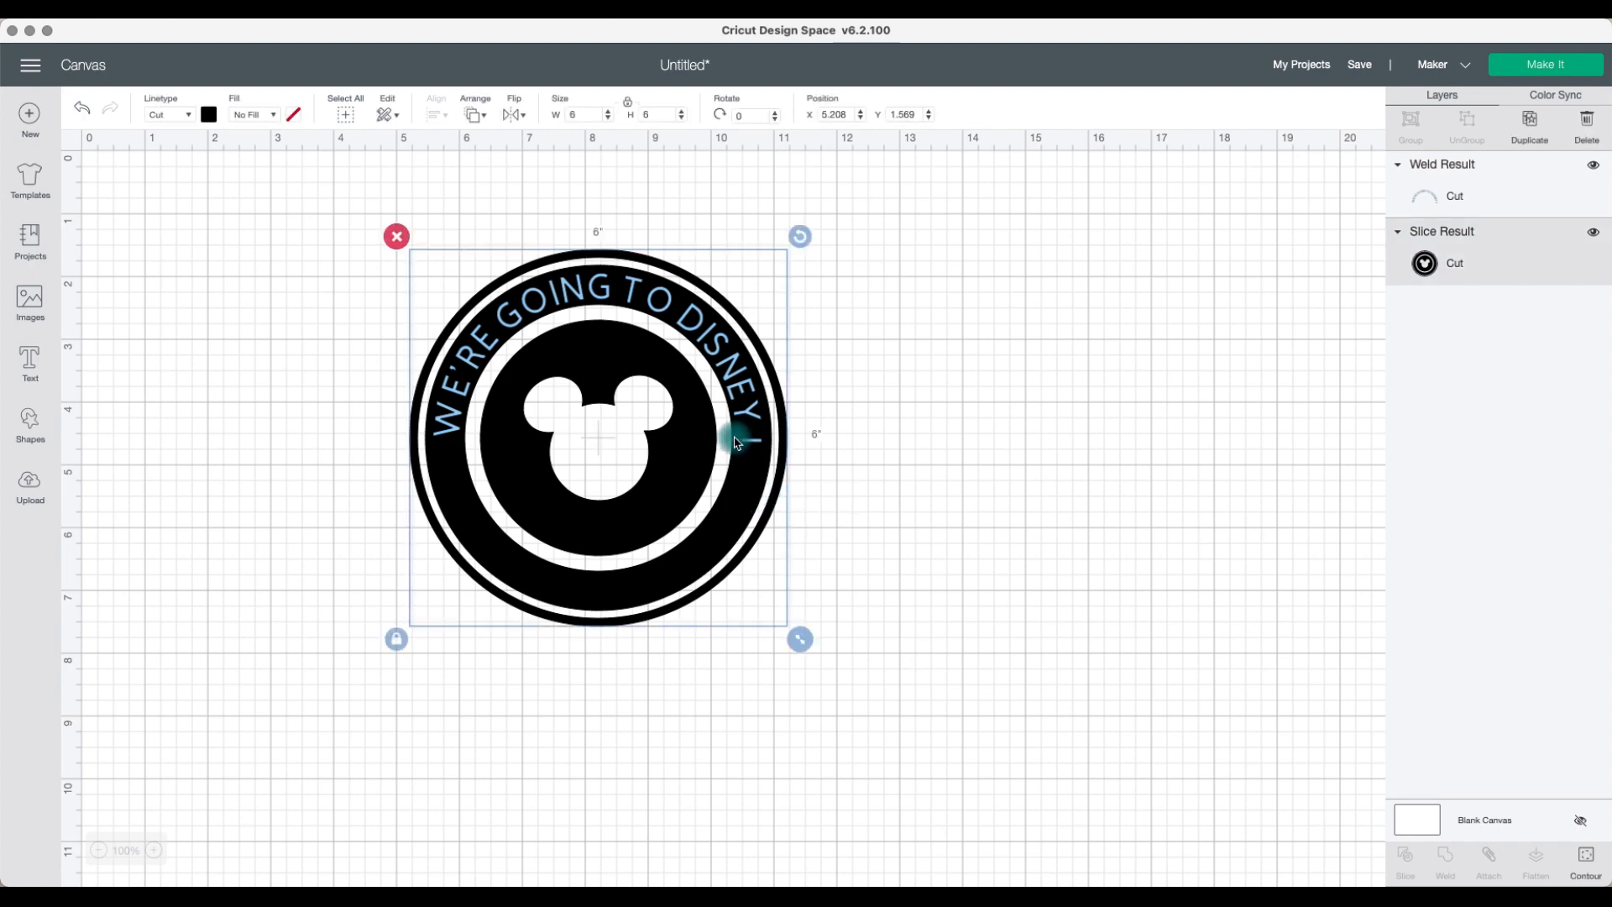
left_click(921, 540)
left_click_drag(903, 546, 759, 448)
left_click_drag(1045, 693, 672, 370)
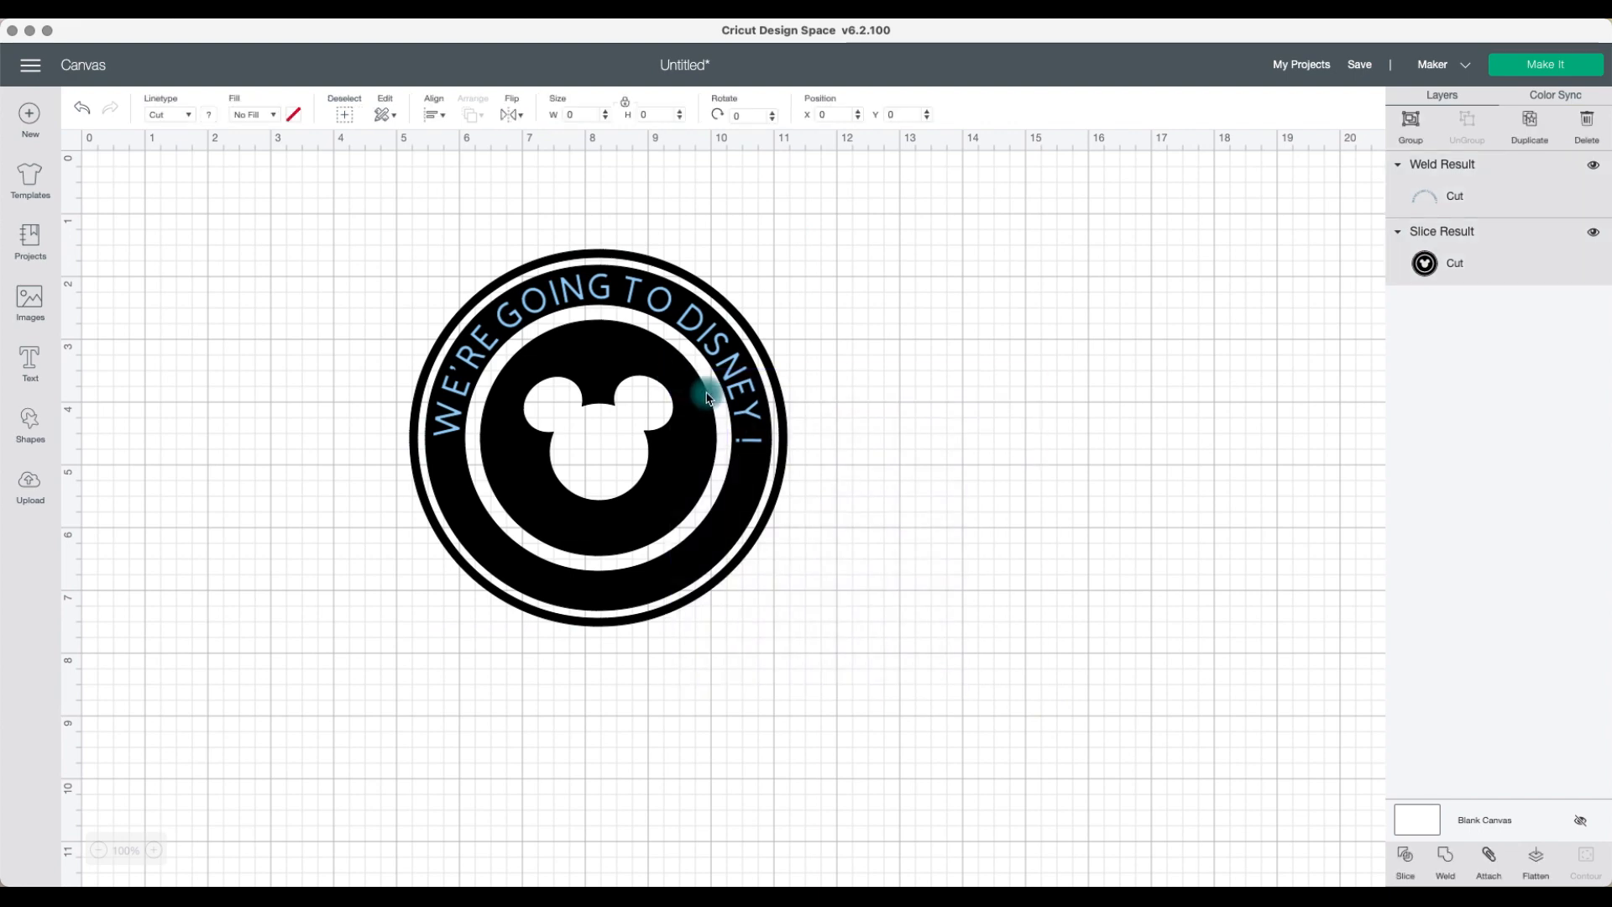
left_click(1408, 865)
Step: Delete the leftover slice pieces and move the sliced ring design back into place
left_click_drag(720, 519, 1137, 585)
left_click_drag(507, 257, 690, 425)
key("Delete")
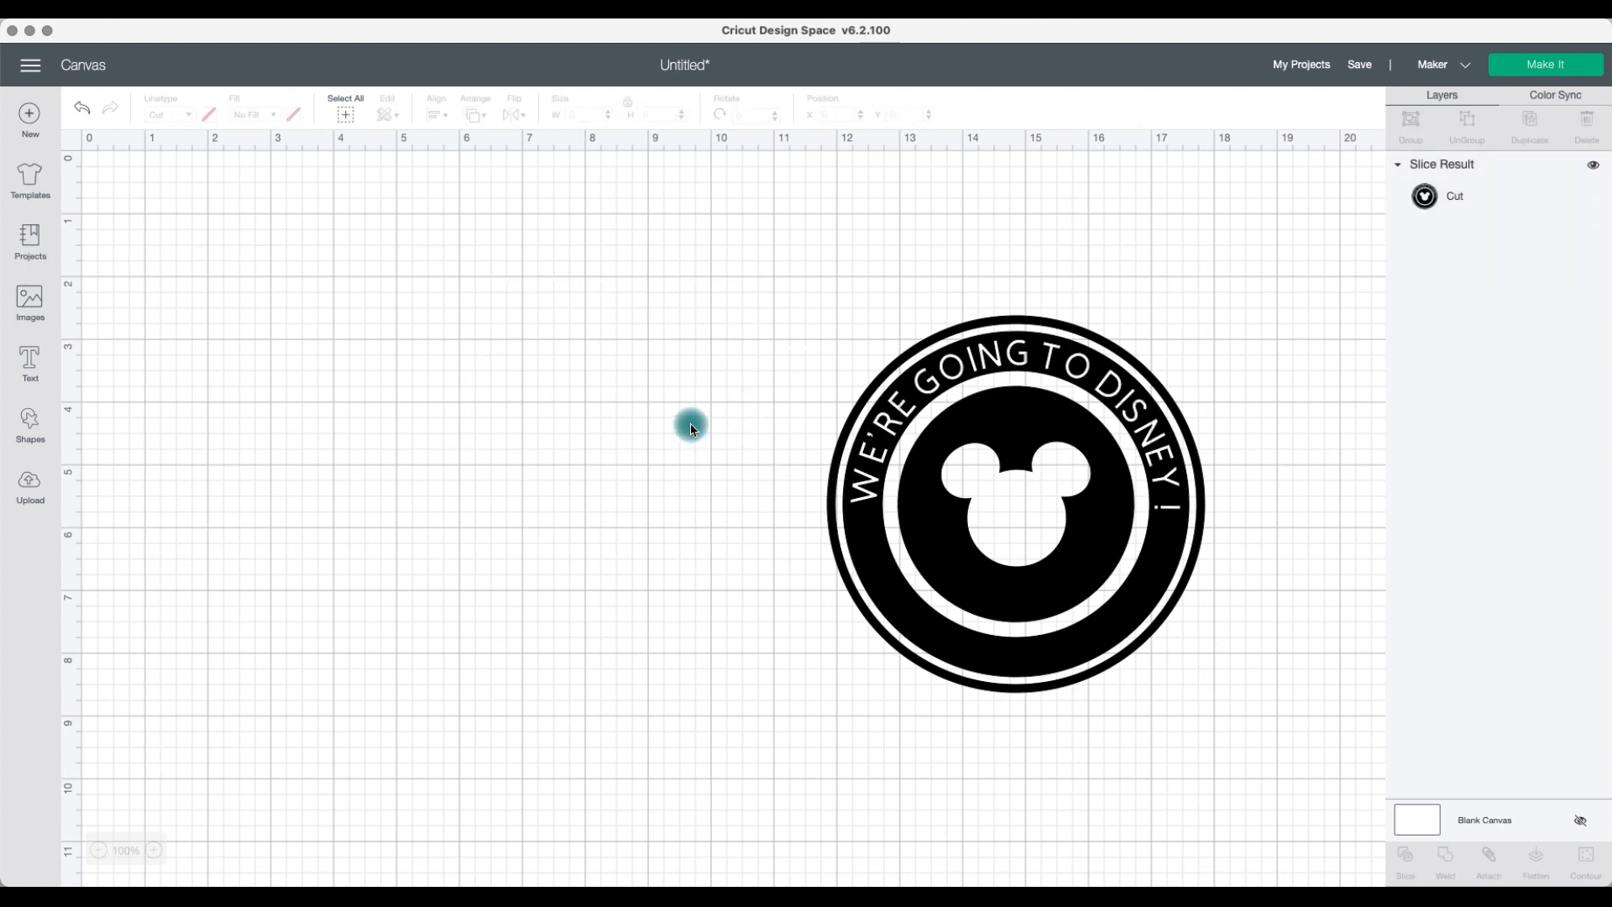
left_click_drag(970, 435, 571, 407)
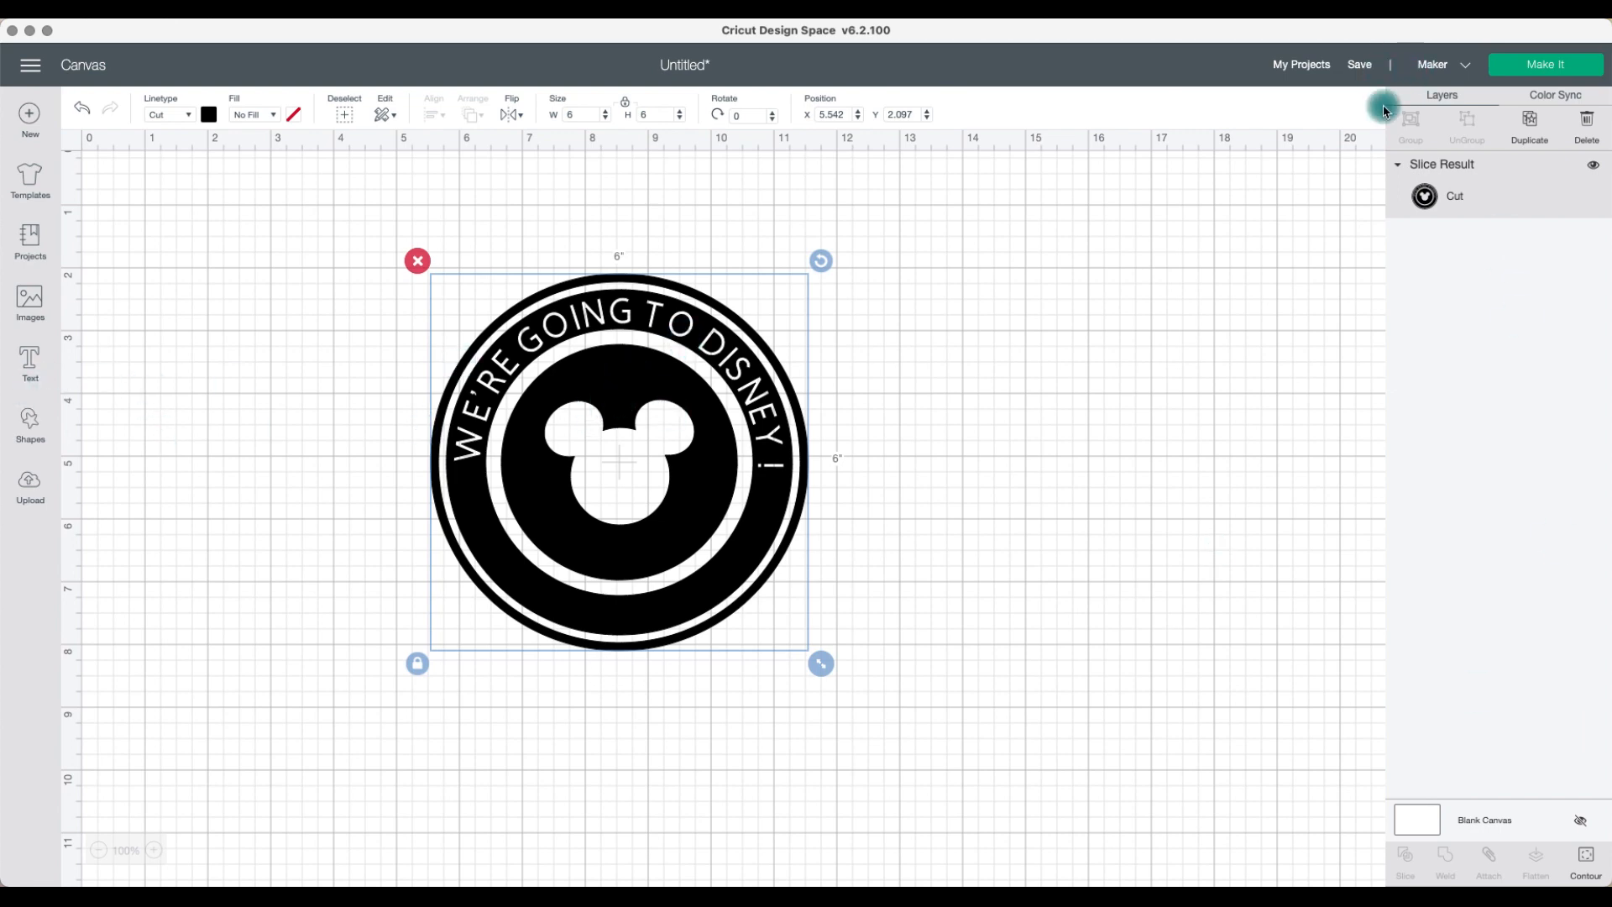
Step: Duplicate the design, hide all contours on the copy to make a solid circle, and move it aside
left_click(1529, 122)
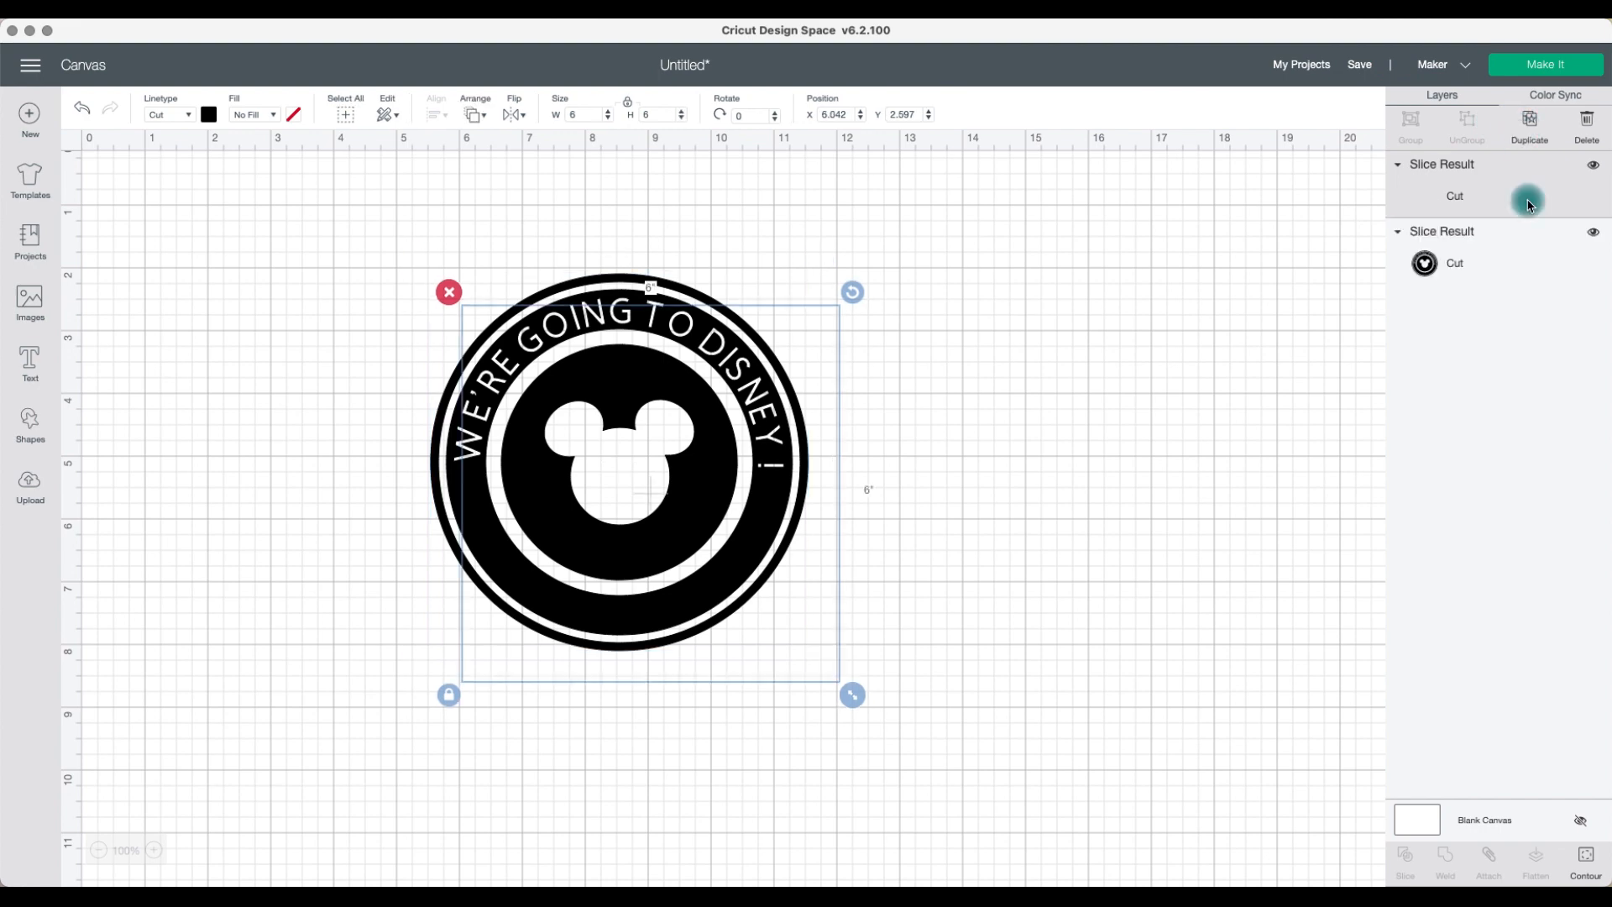
left_click(1586, 858)
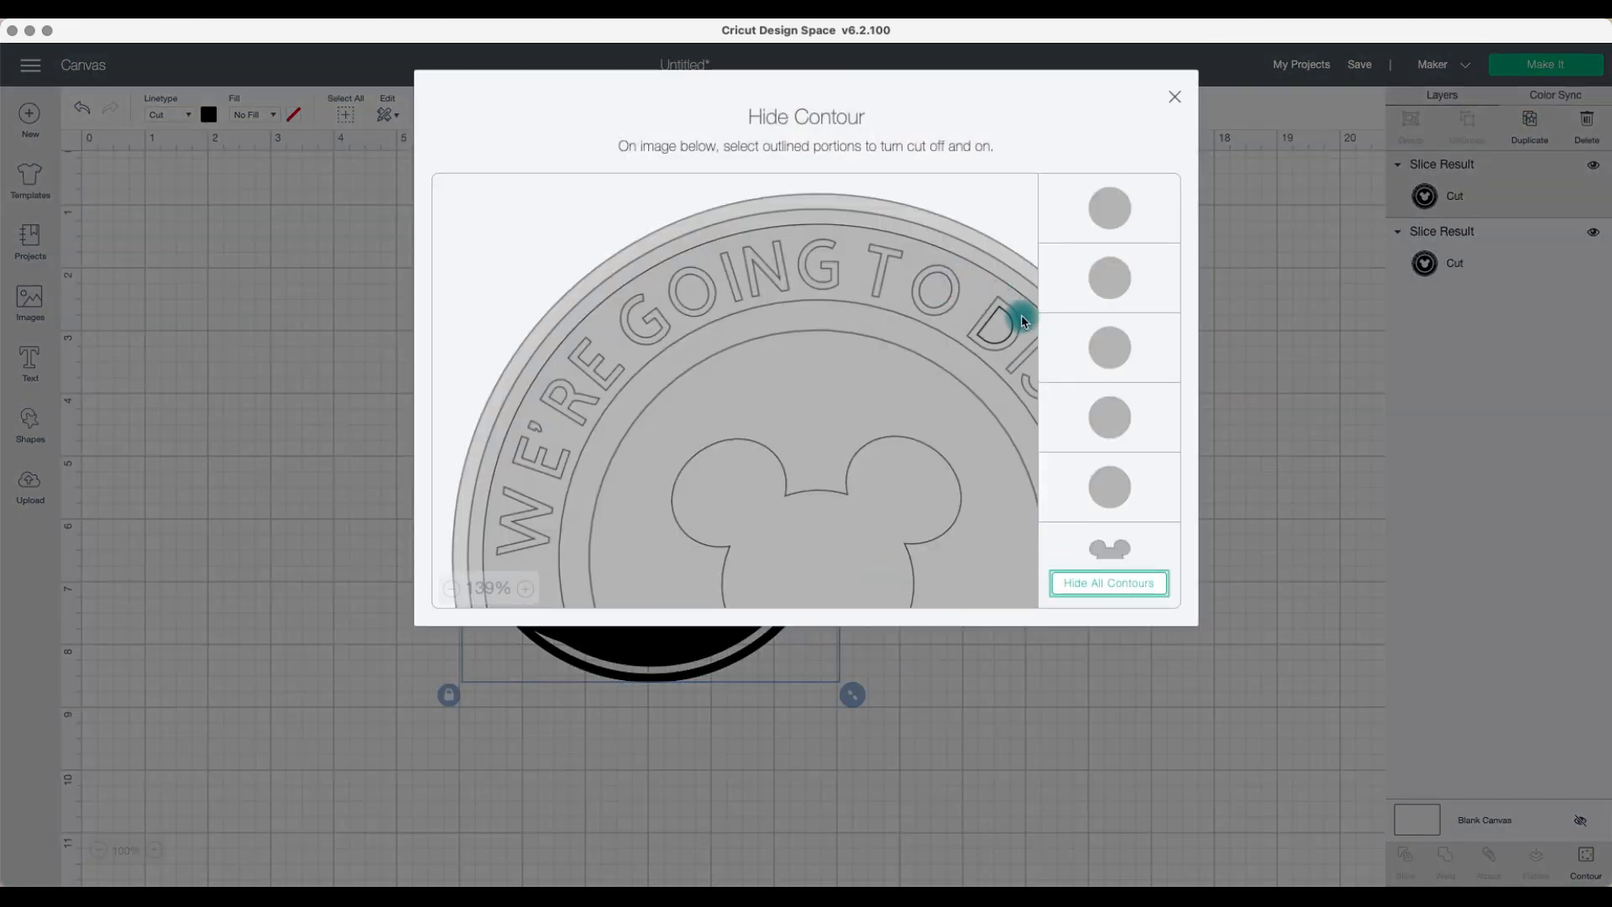
left_click(1120, 590)
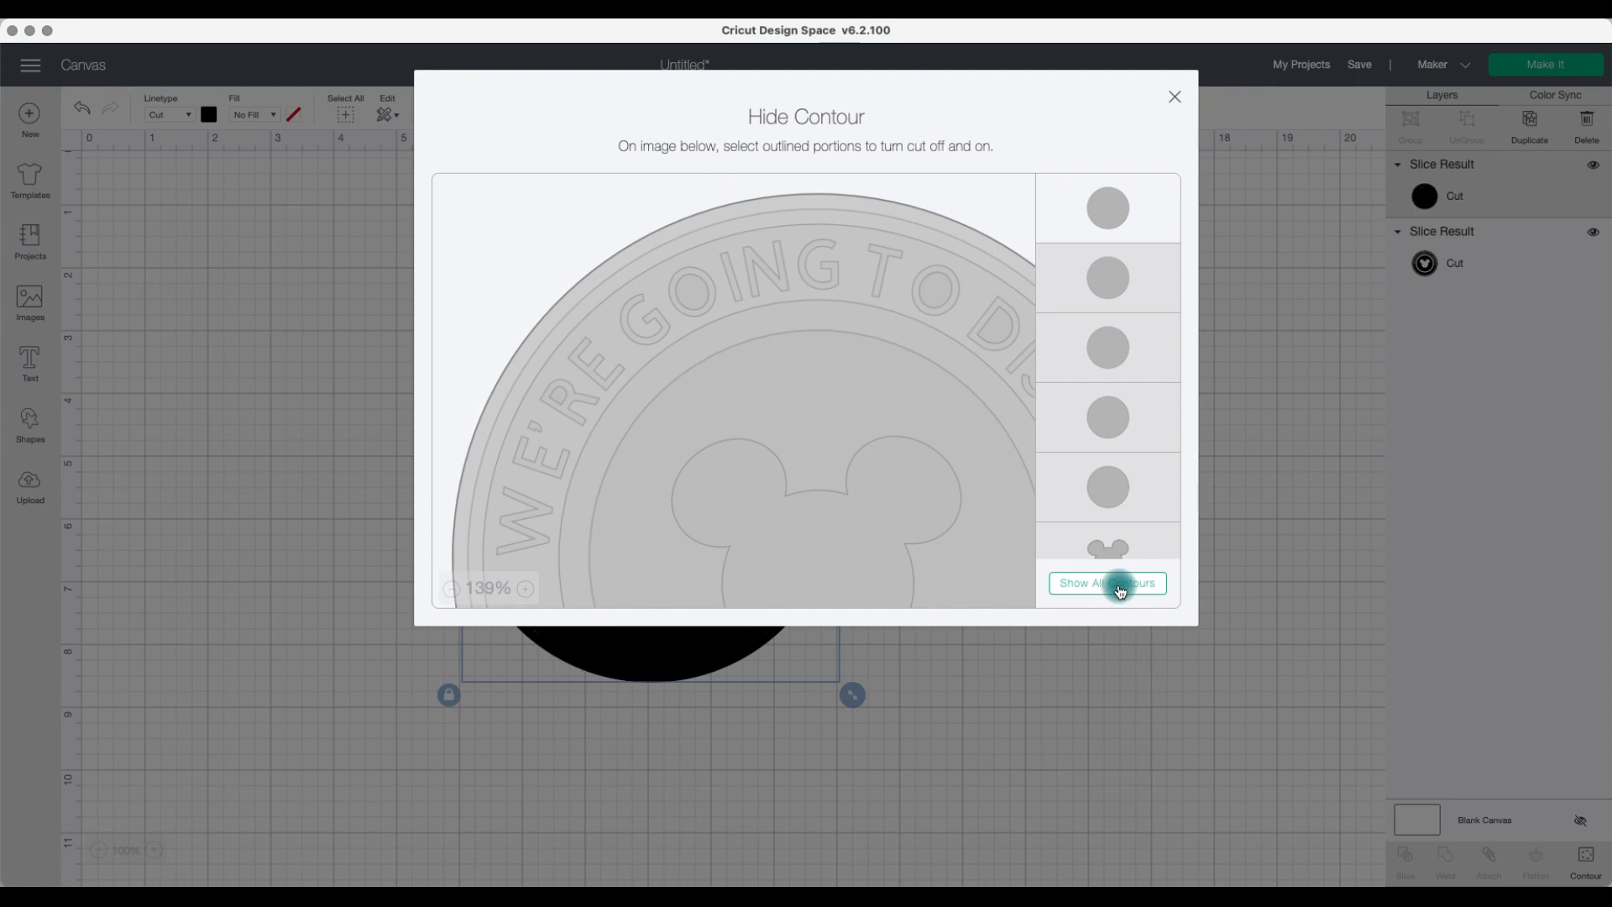
left_click(1137, 672)
left_click_drag(839, 601, 1048, 531)
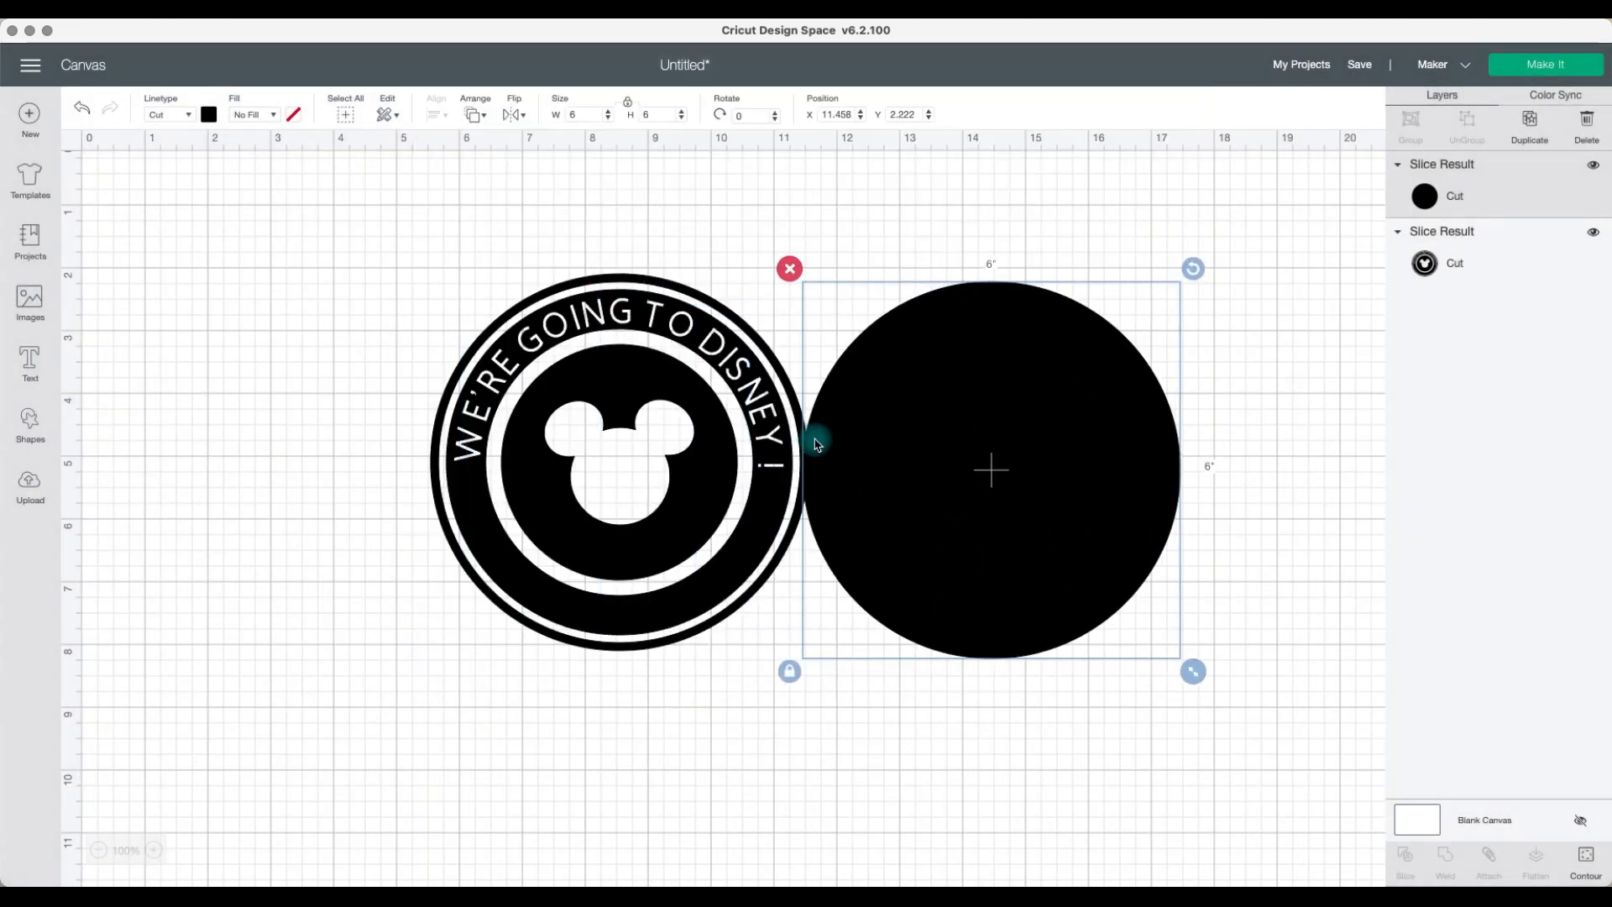
Step: Change the solid circle's color to red
left_click(209, 115)
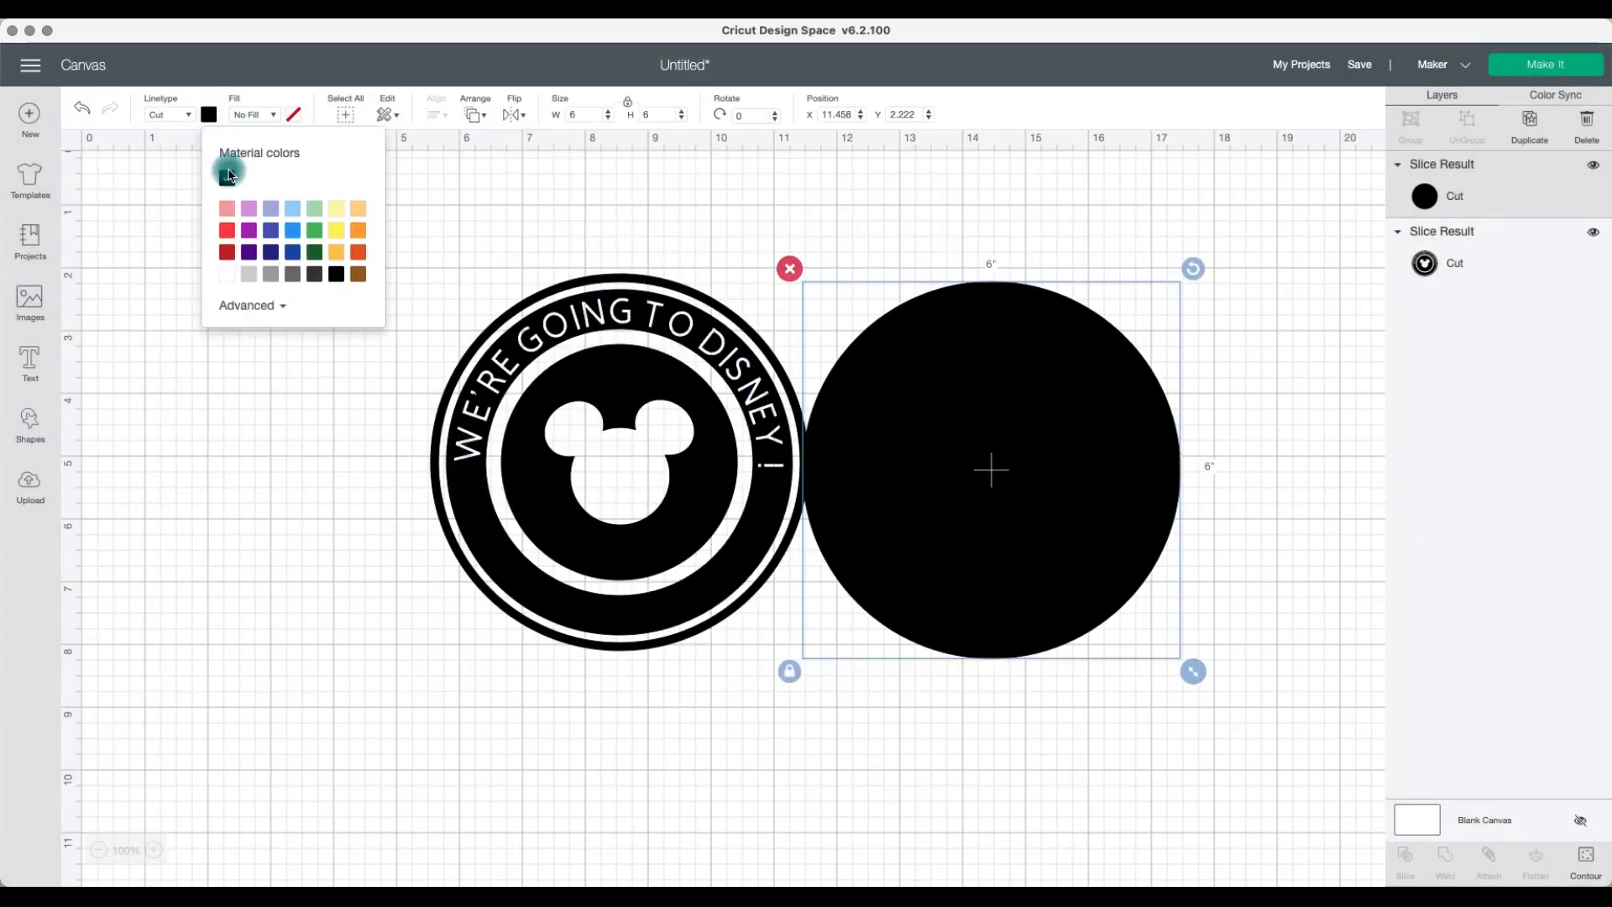
left_click(228, 253)
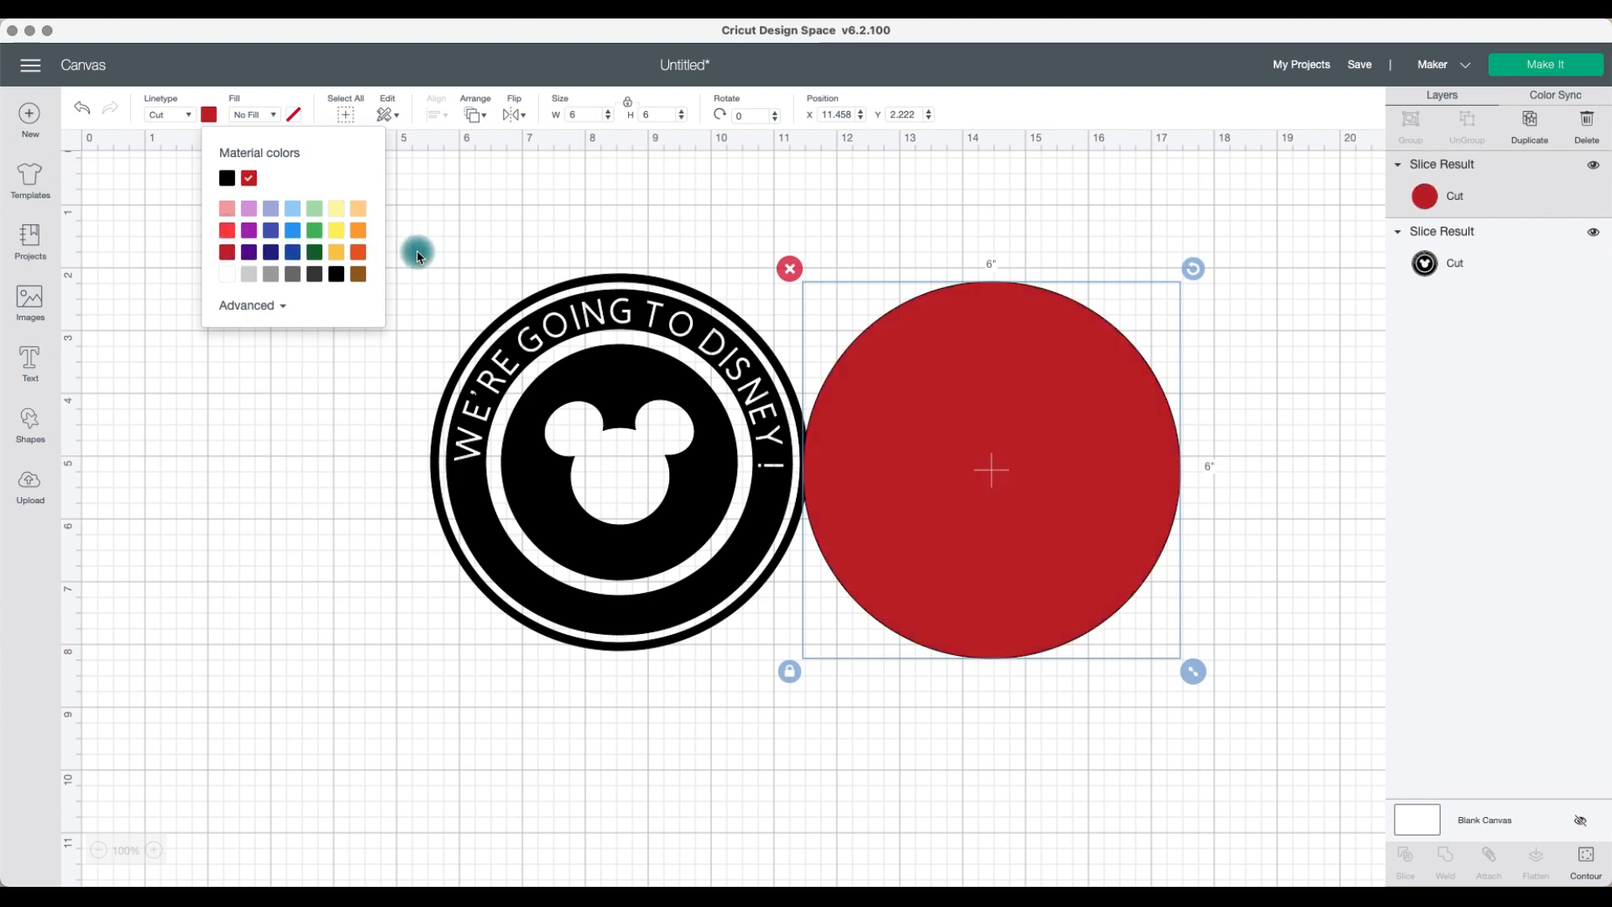
left_click(989, 424)
left_click(871, 244)
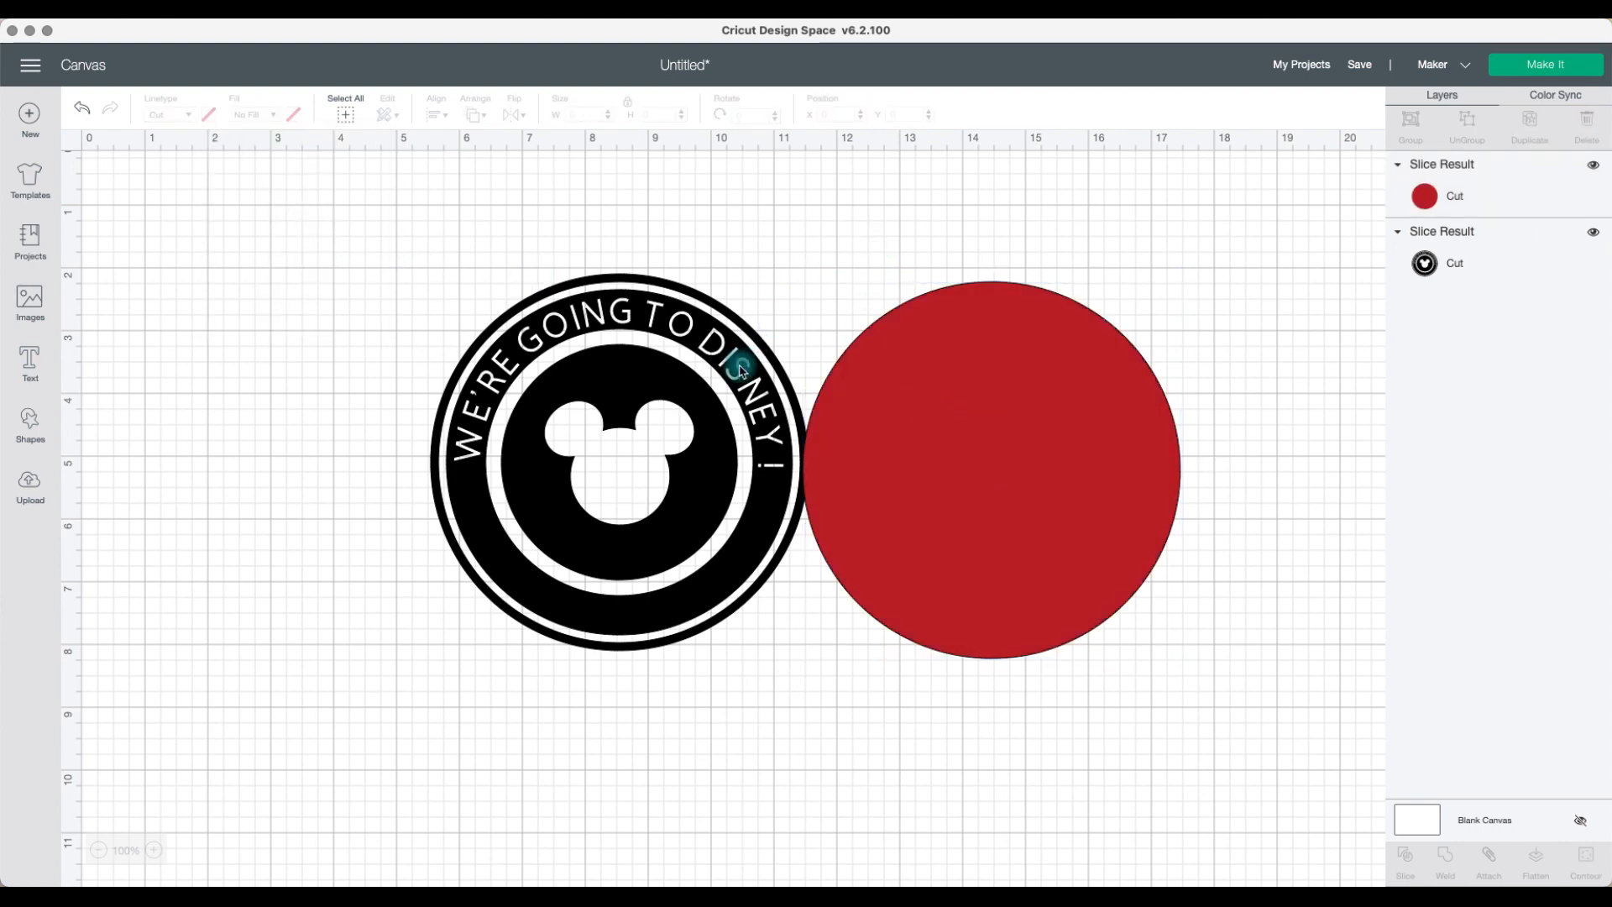
Step: Move the red circle onto the black design and send it to the back
left_click(743, 365)
left_click_drag(1011, 391, 1071, 388)
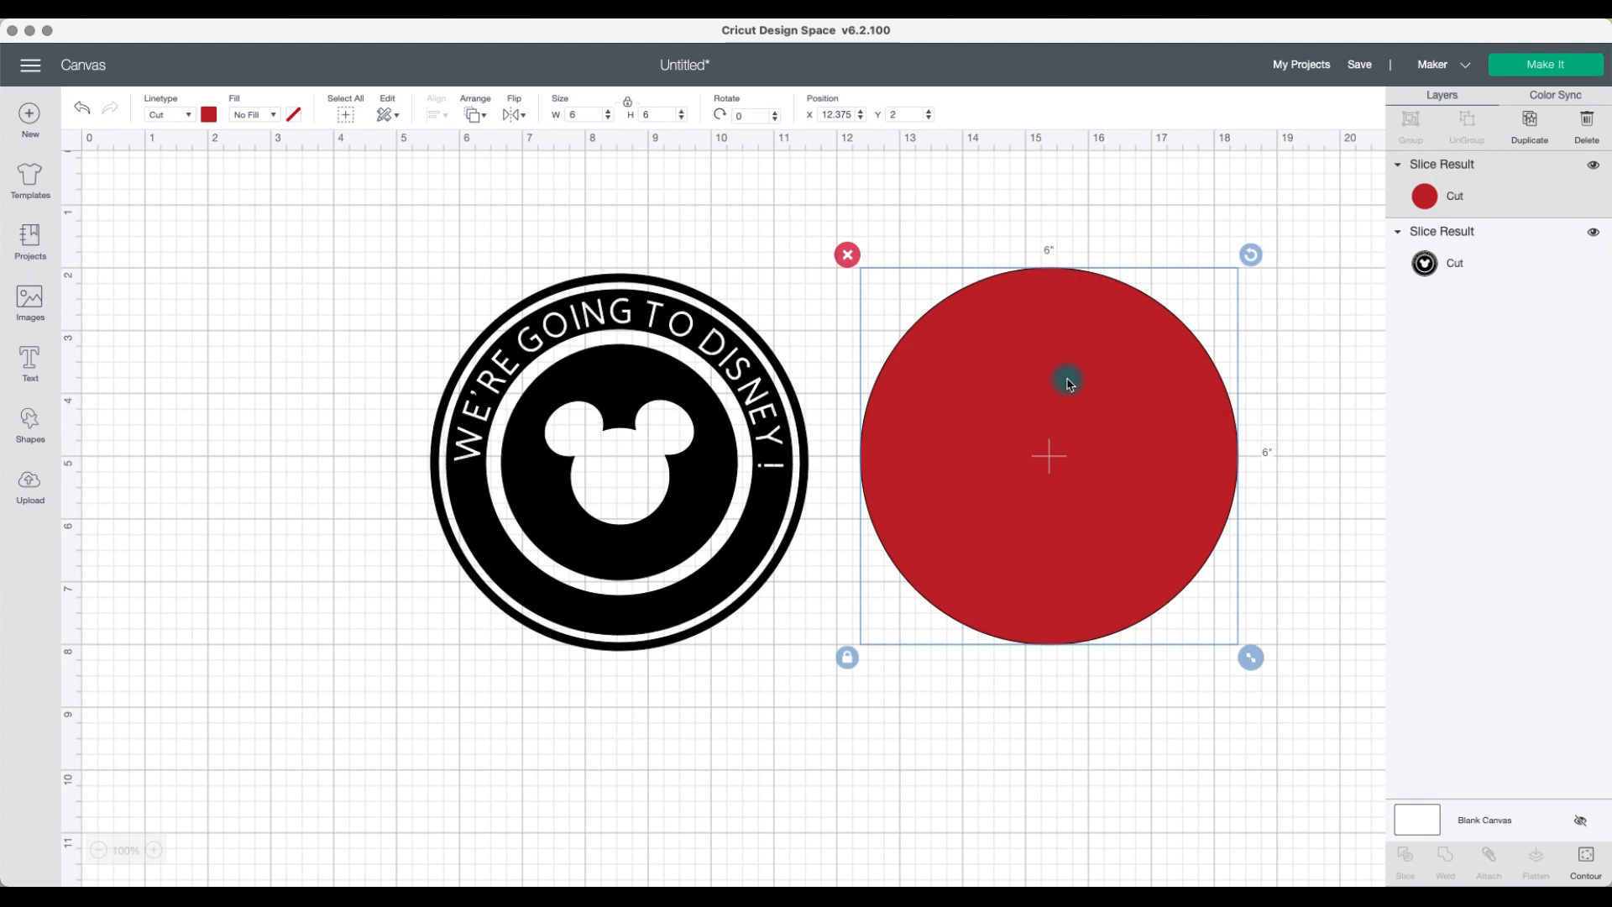
left_click_drag(1068, 382, 639, 389)
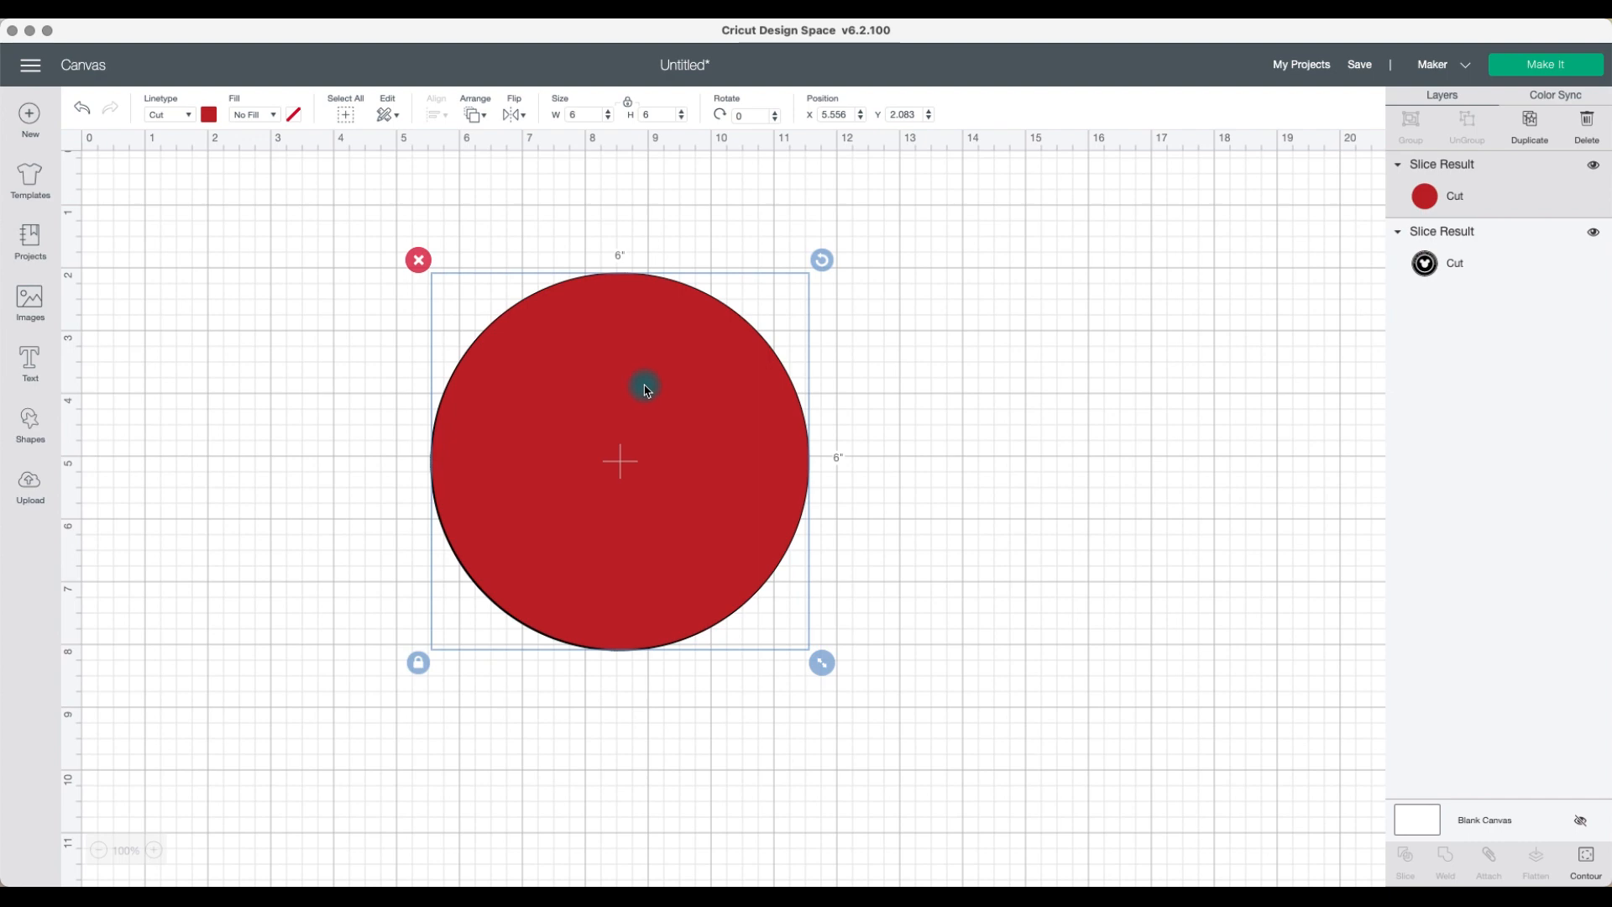
left_click(536, 218)
left_click(573, 312)
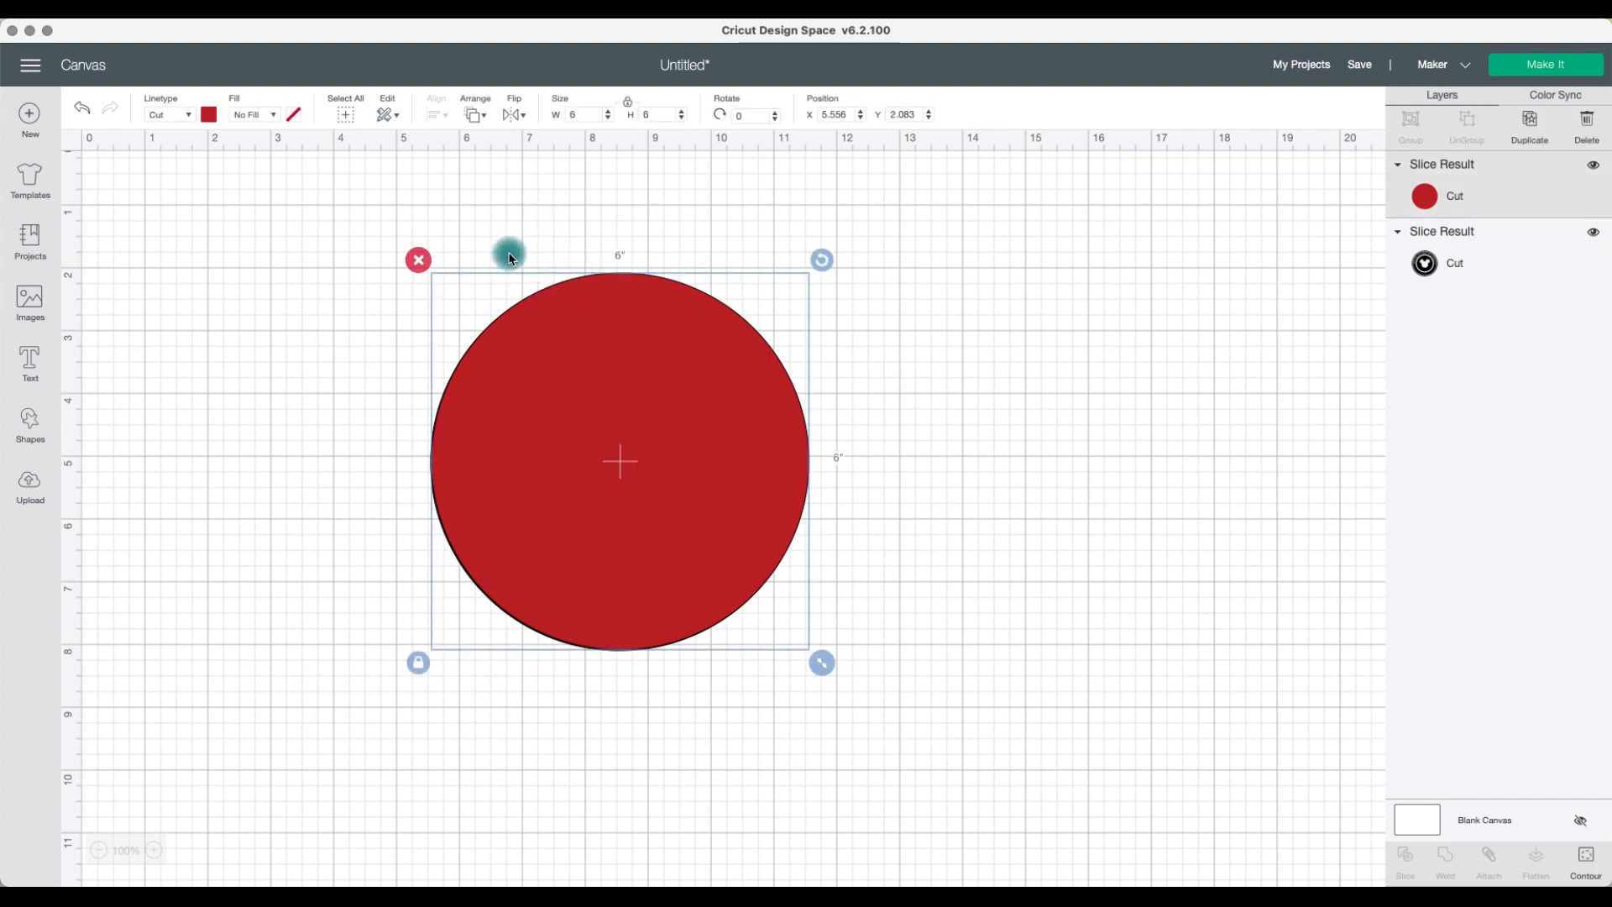
left_click(475, 115)
left_click(512, 159)
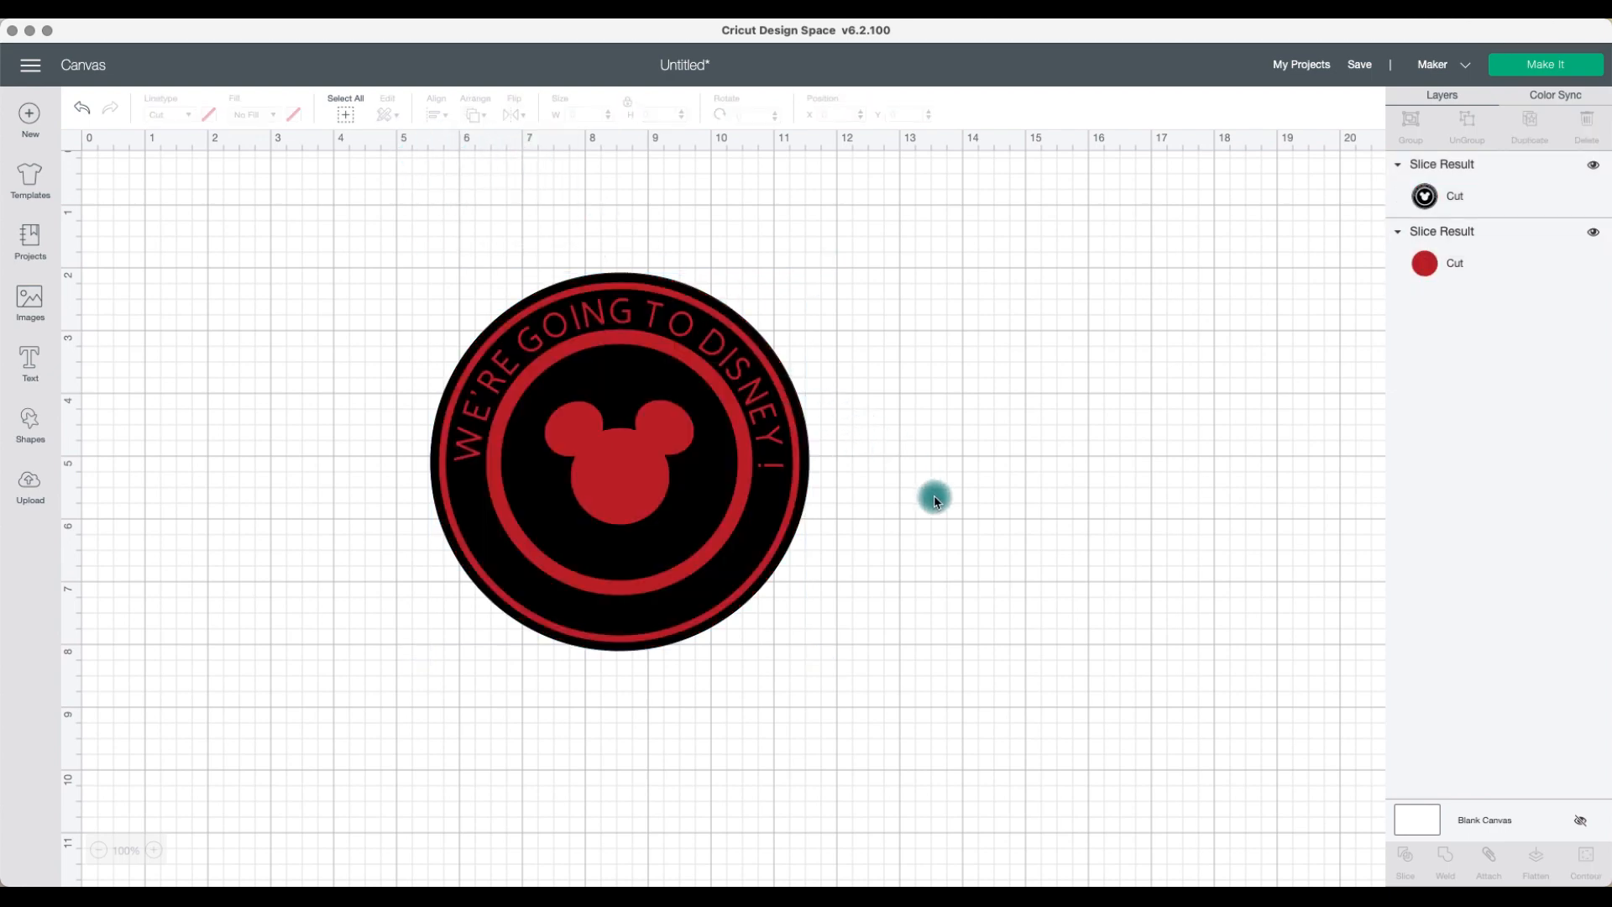
Step: Select both layers and center-align them
left_click_drag(934, 502, 655, 454)
left_click(434, 114)
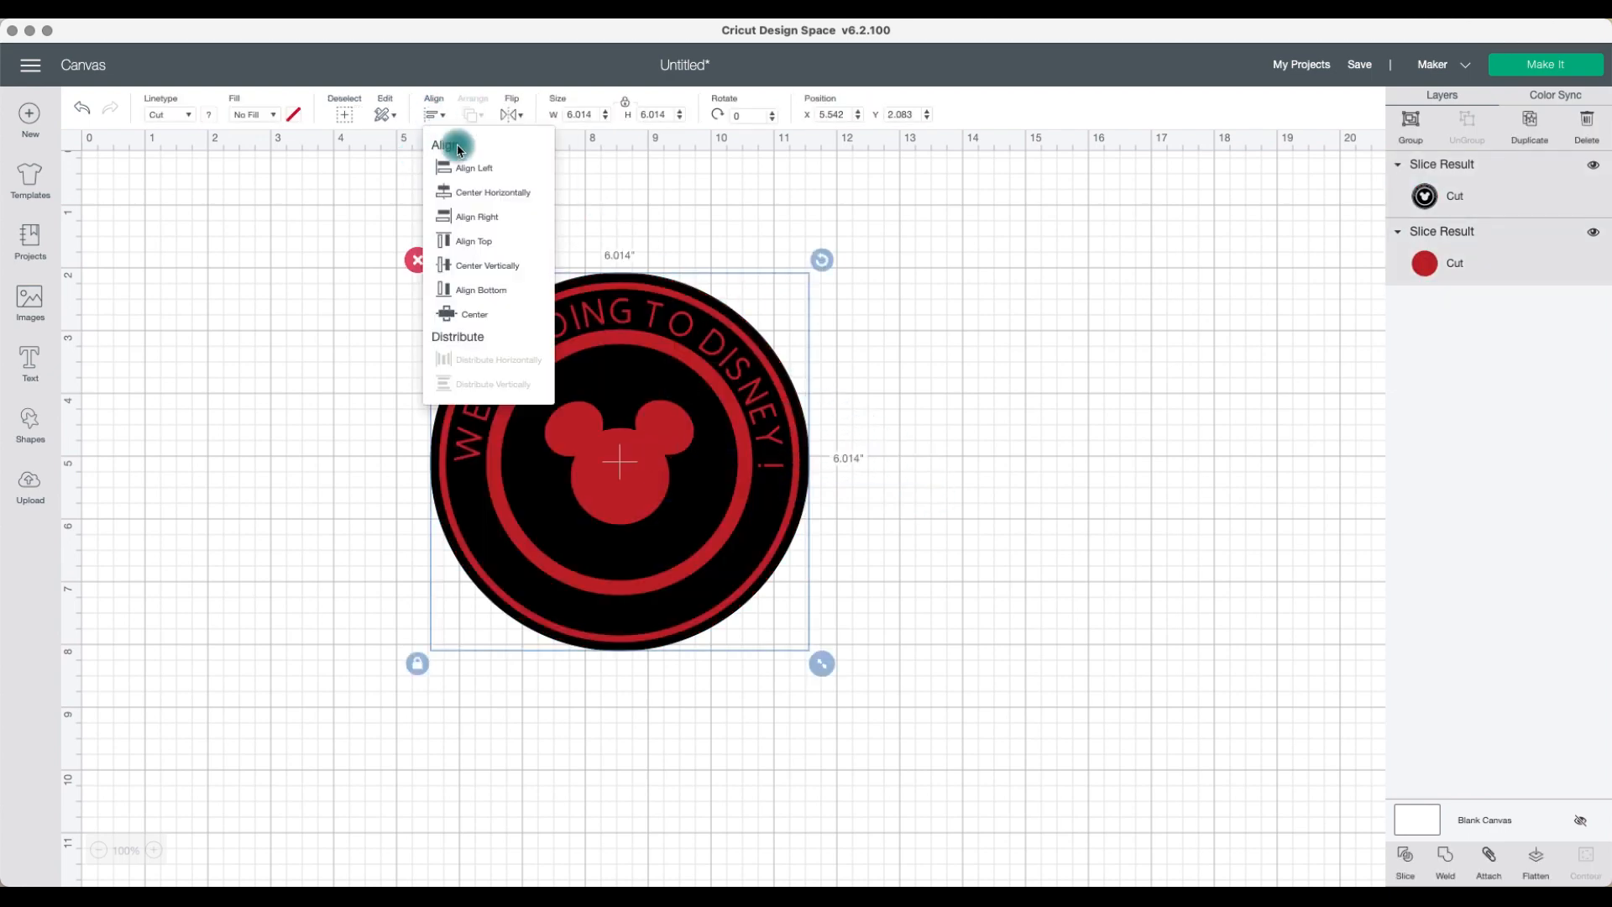
left_click(488, 318)
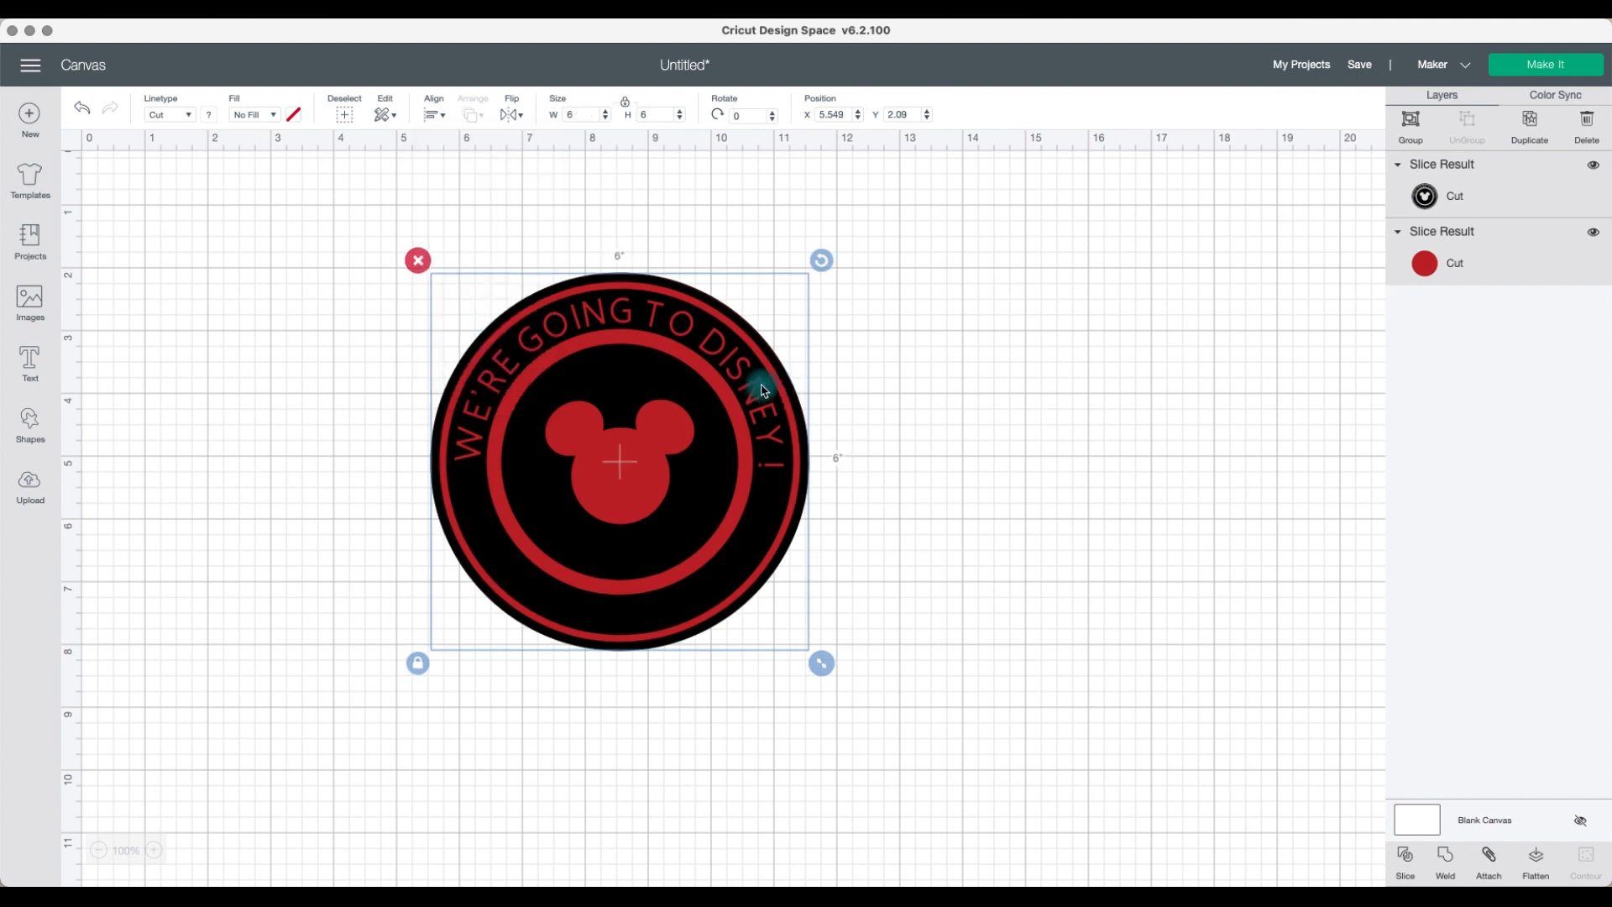
Step: Duplicate the red circle and set the copy's width to 6.5 in
left_click(912, 449)
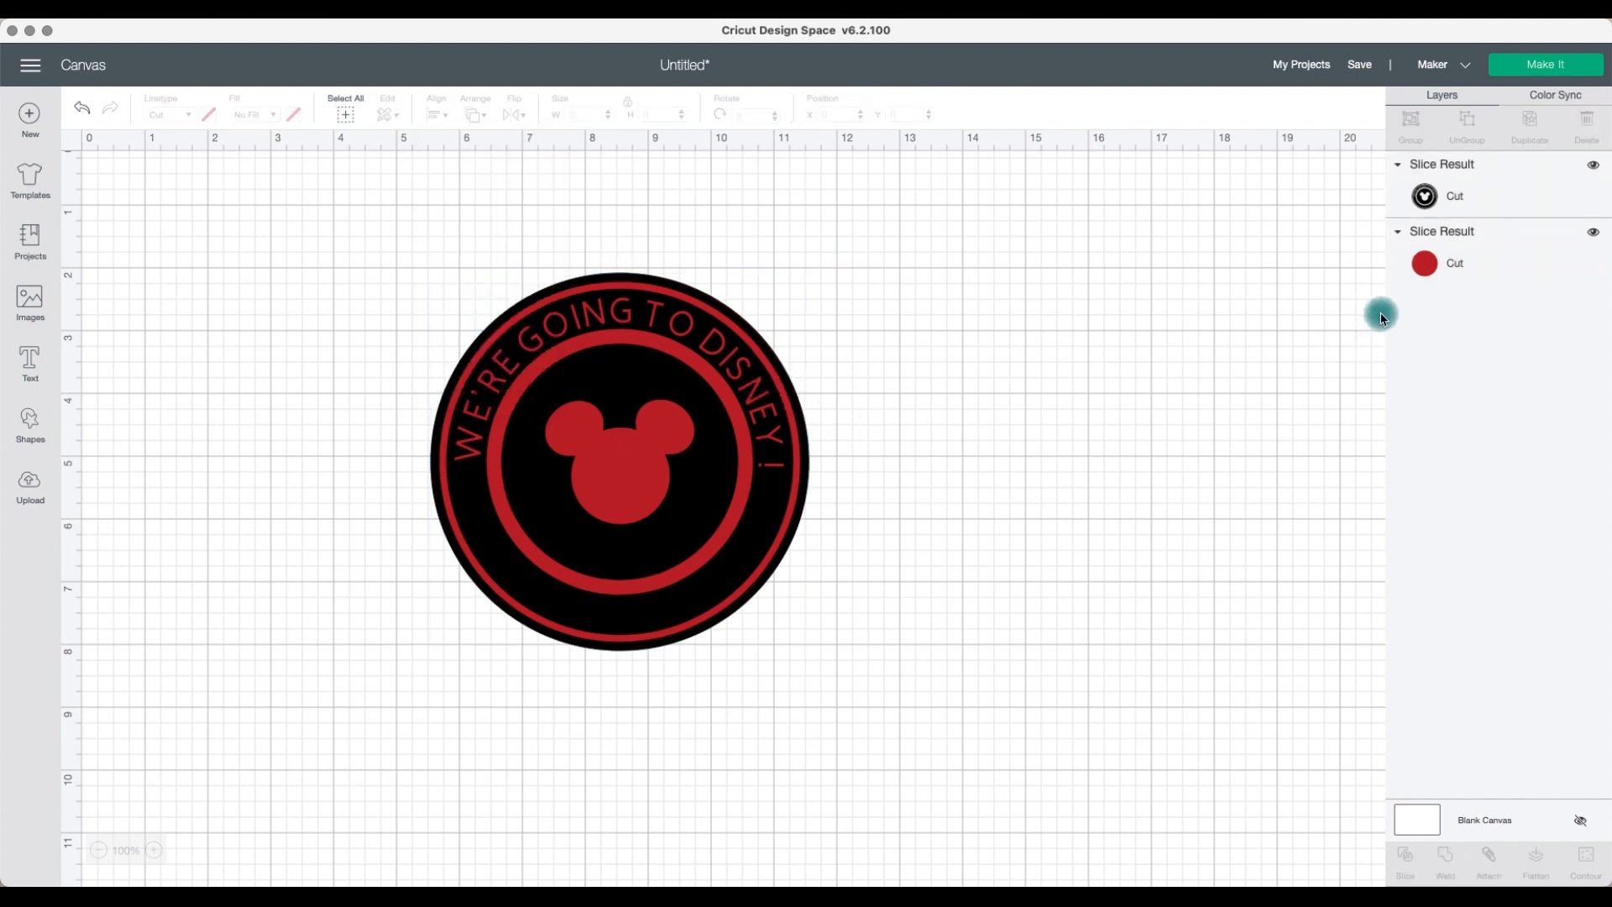
left_click(1425, 265)
left_click(1529, 122)
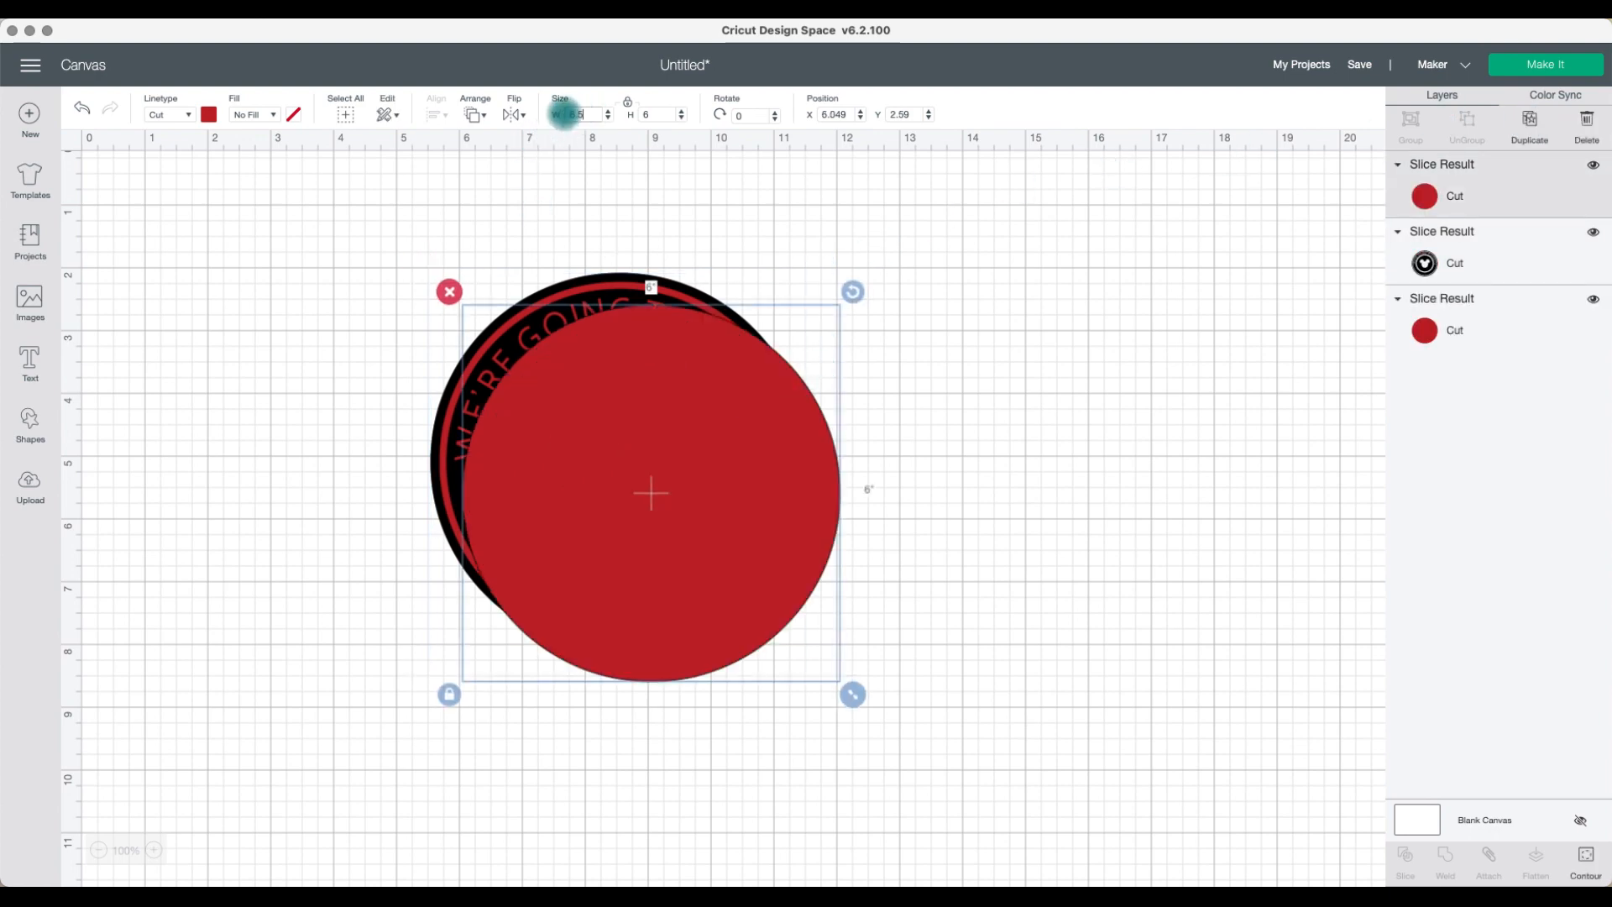
key("Return")
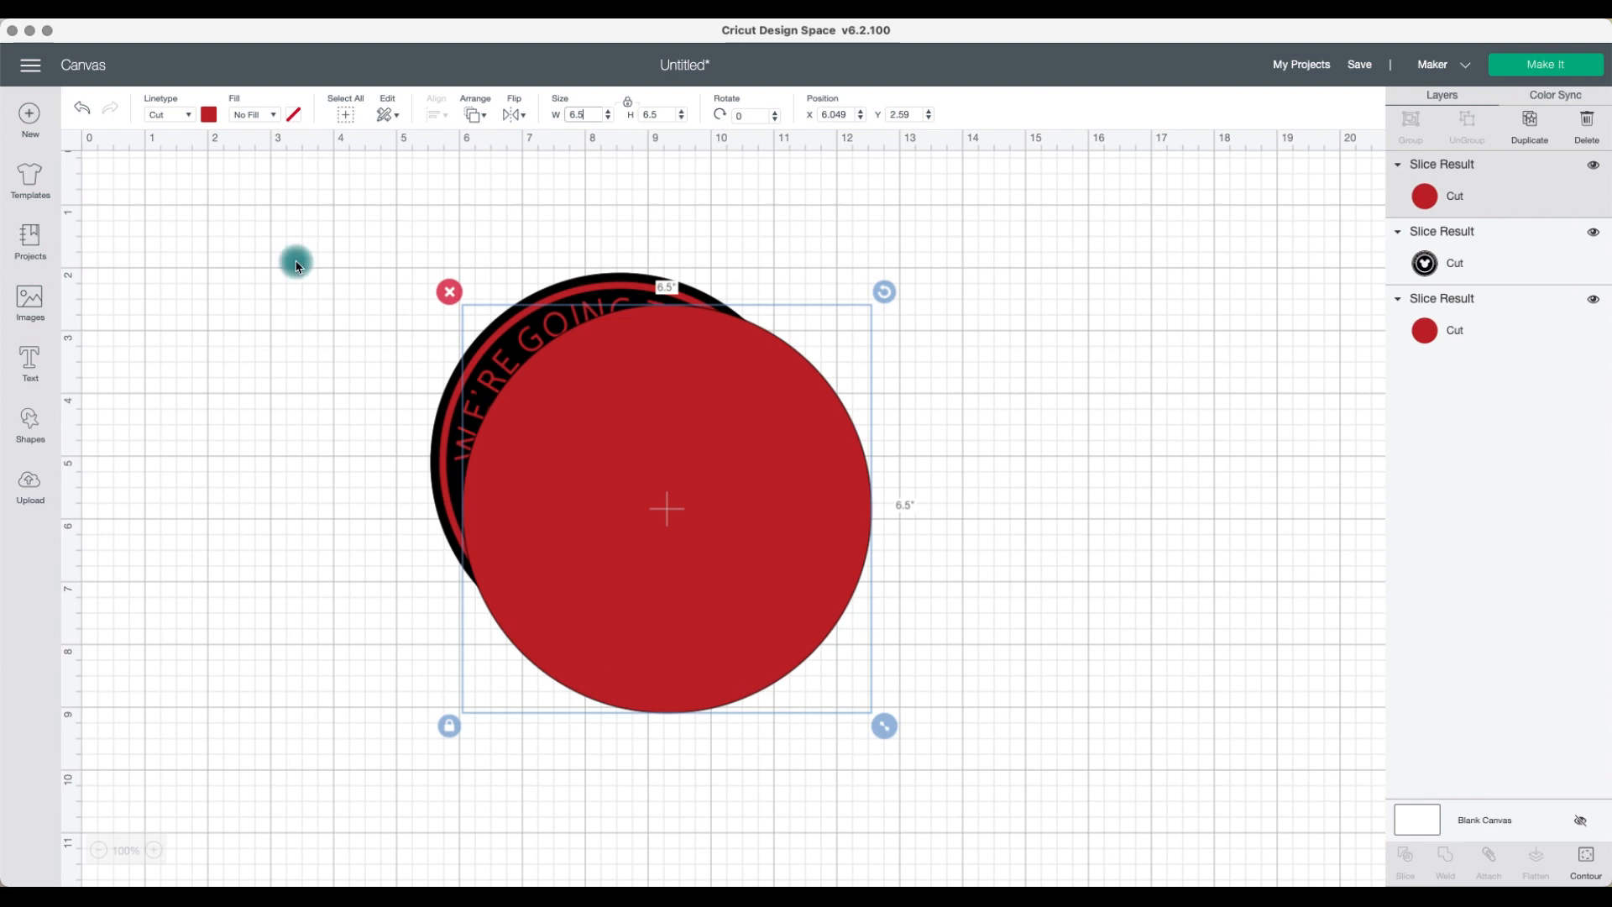
Step: Change the 6.5 in circle's color to blue, move it onto the design, and send it to the back
left_click(223, 124)
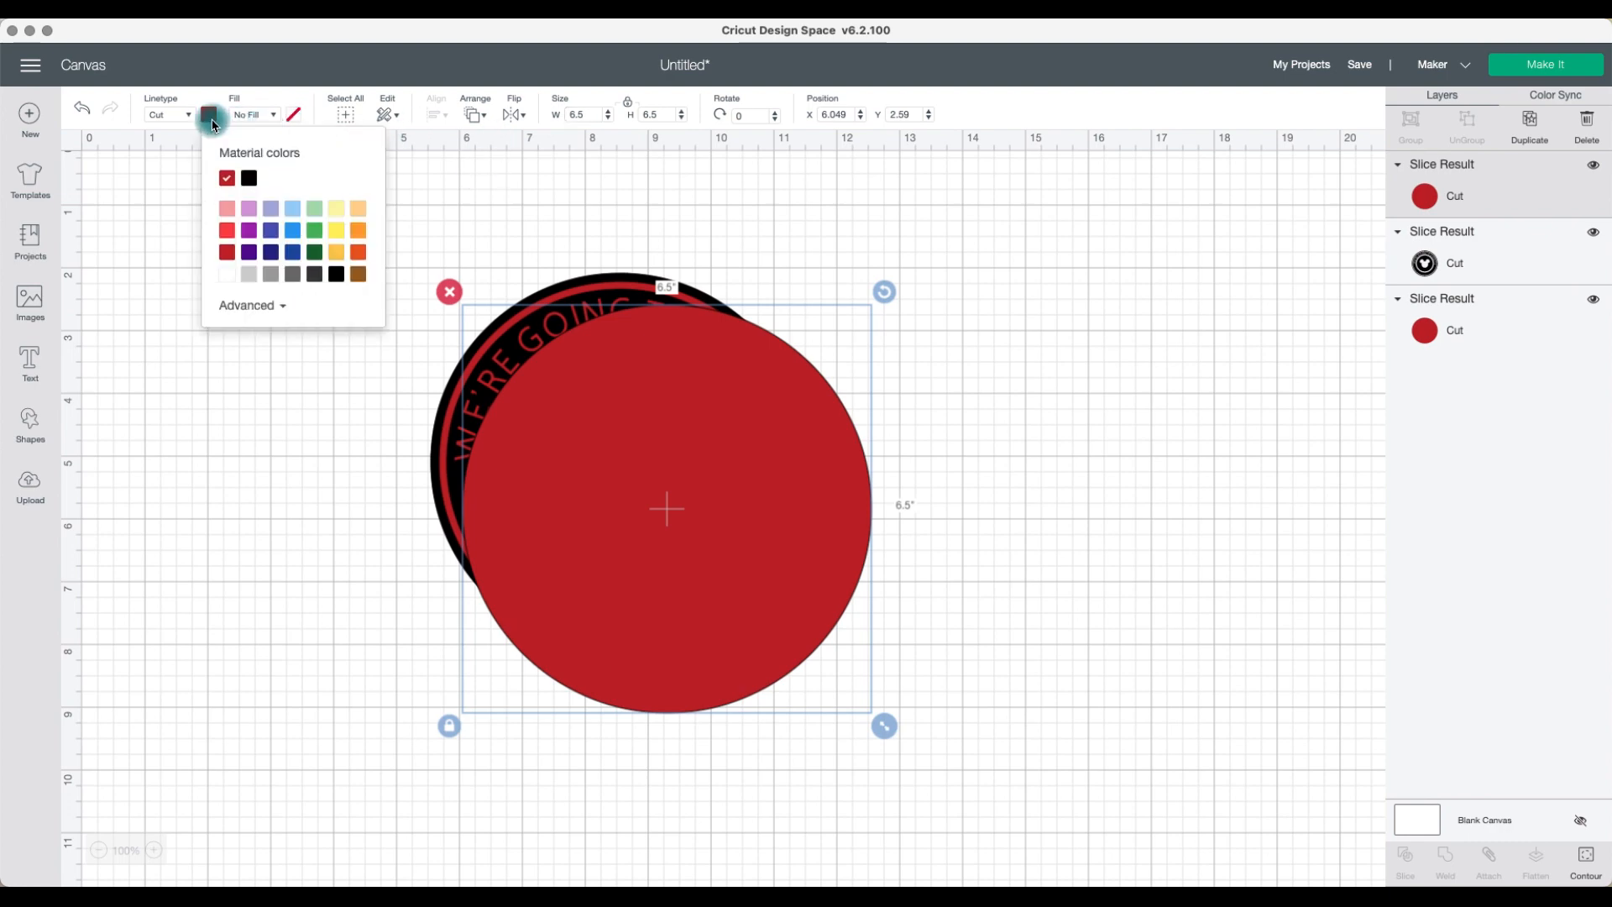
left_click(297, 257)
left_click_drag(775, 447, 729, 414)
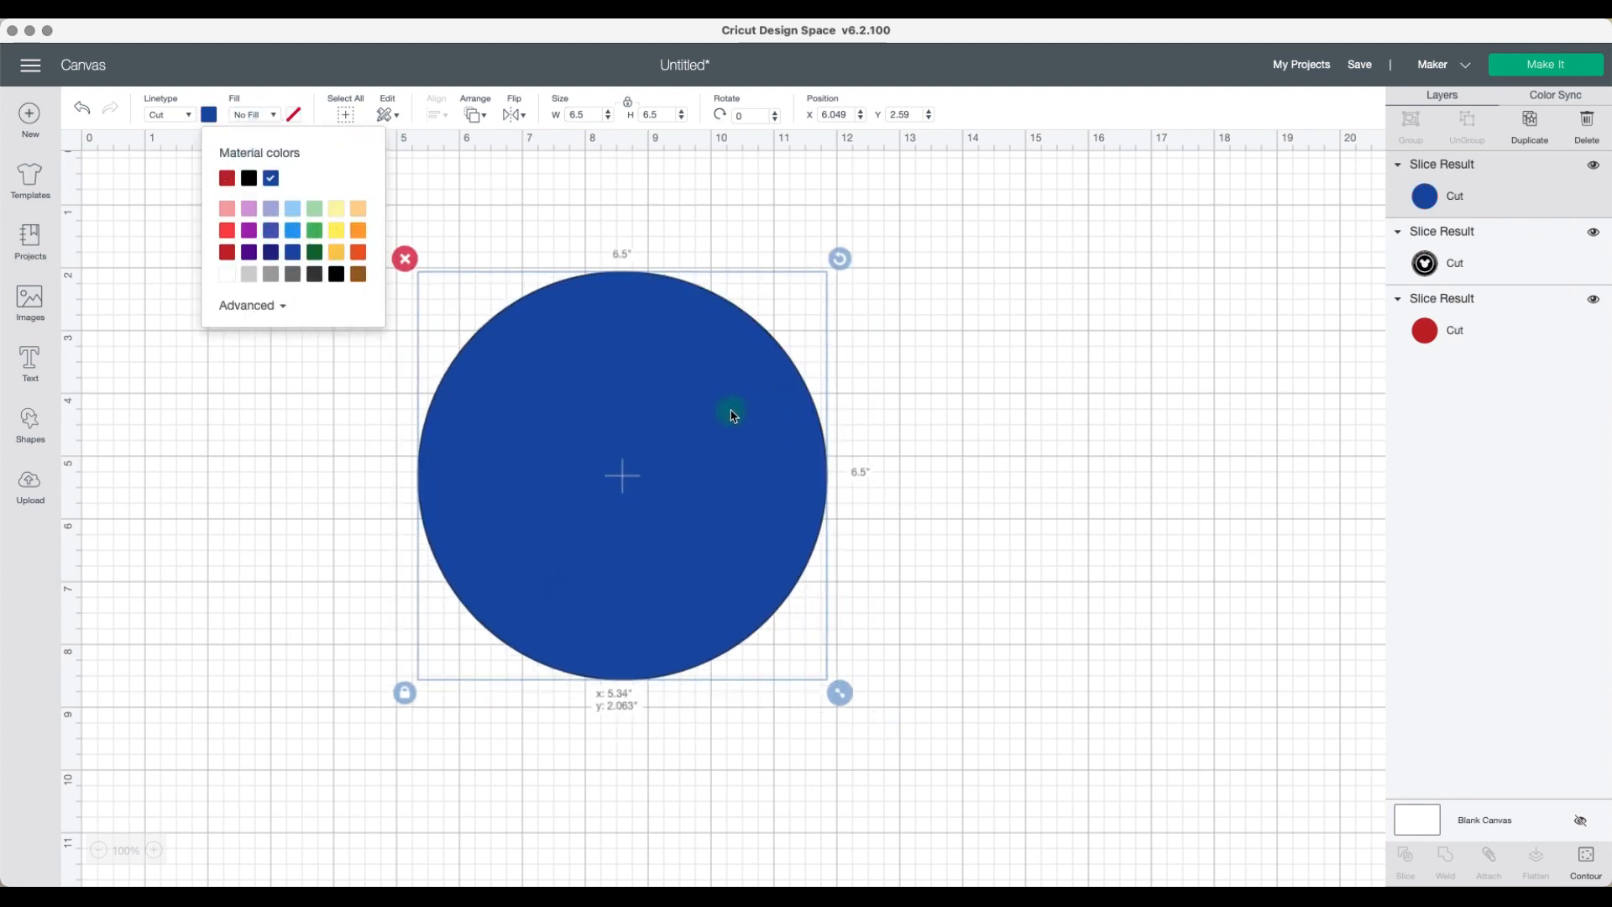
left_click(475, 114)
left_click(515, 149)
Step: Select all layers and center-align them
left_click(967, 535)
left_click_drag(966, 535, 558, 324)
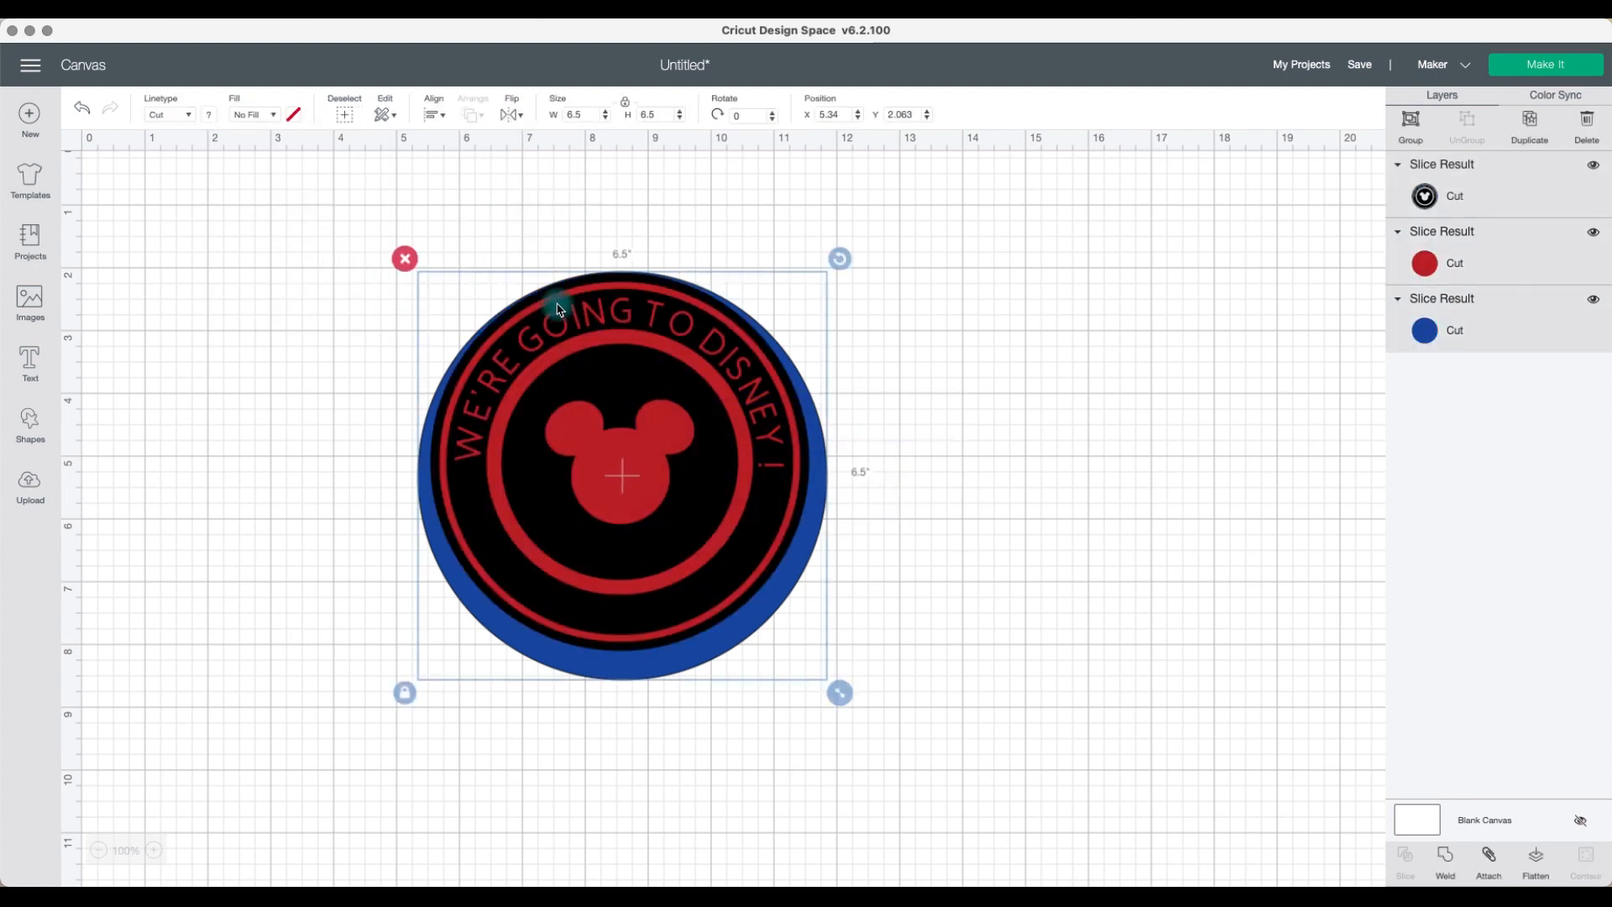
left_click(433, 114)
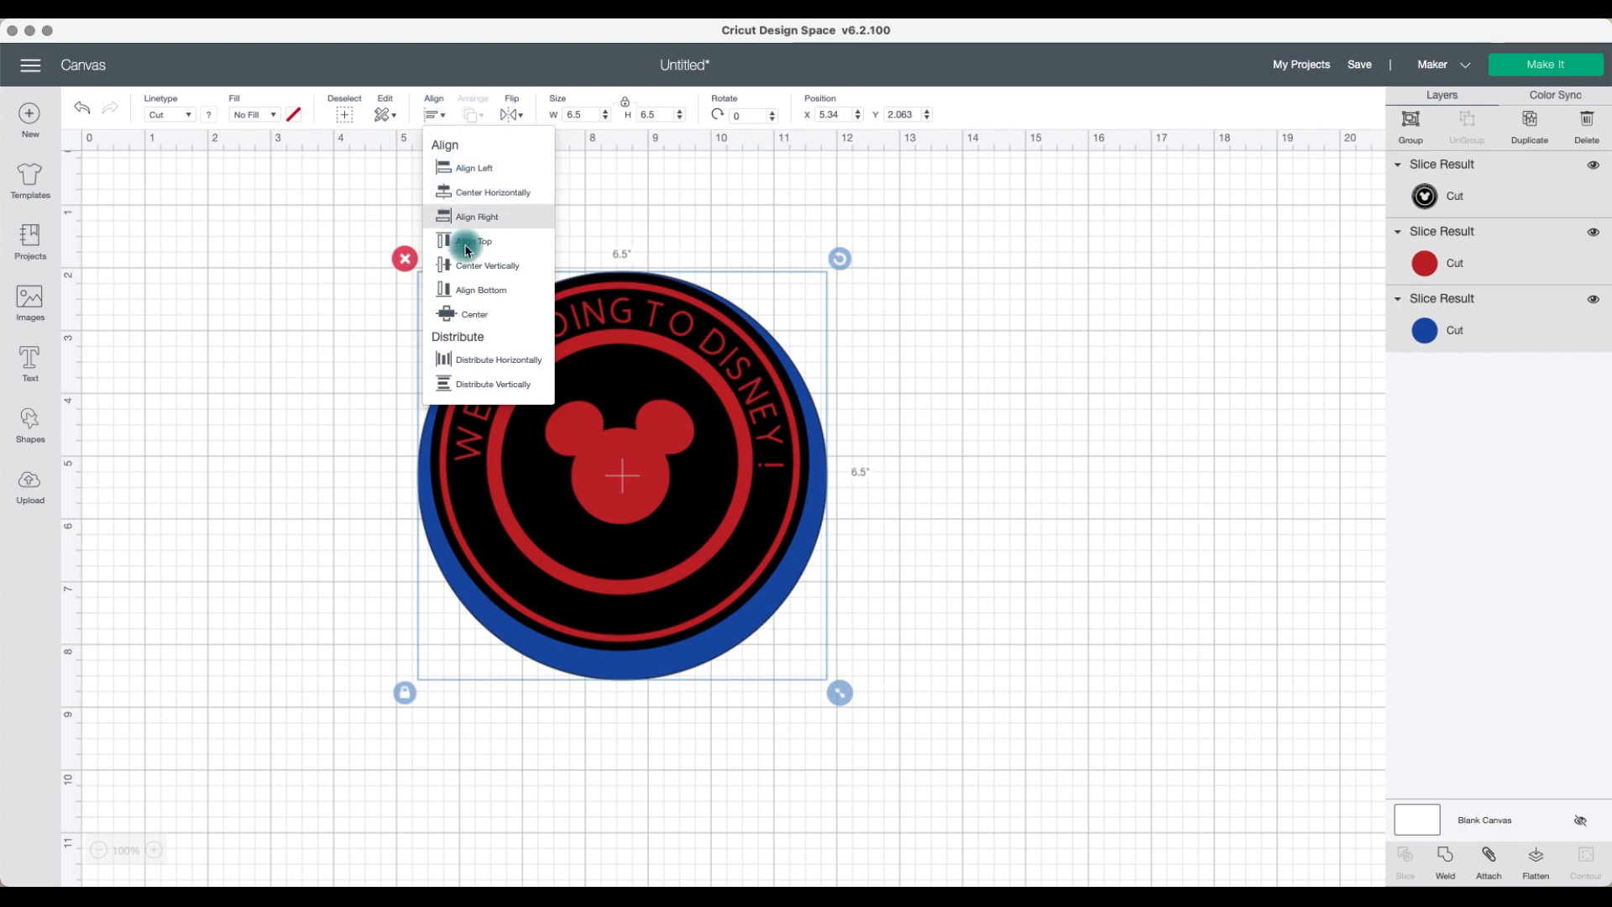
left_click(479, 313)
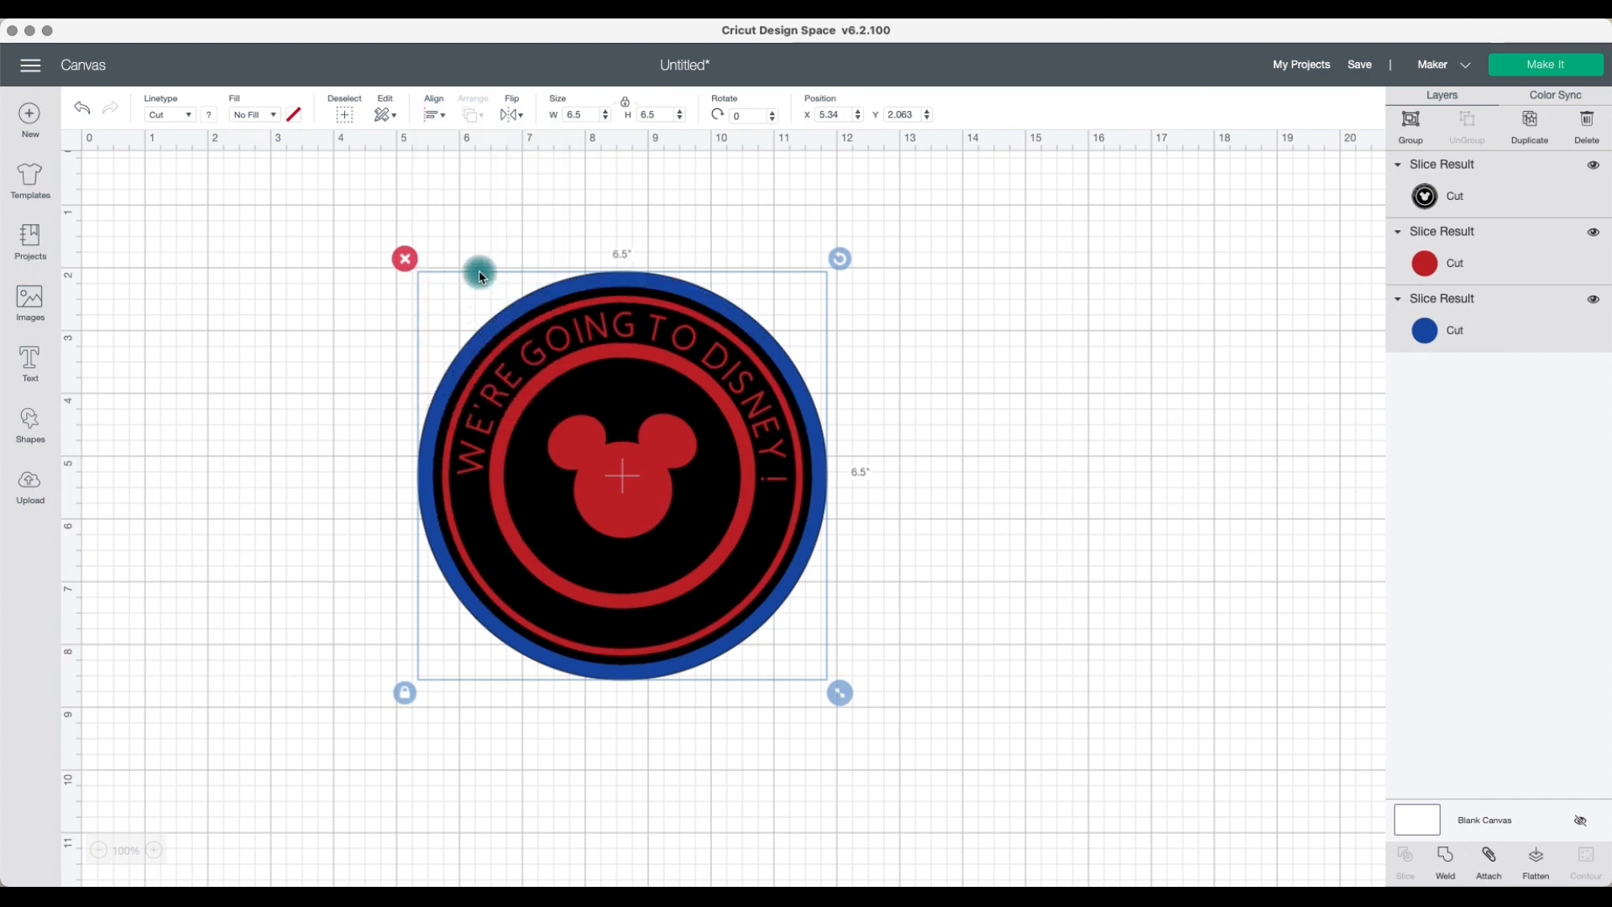
left_click(908, 483)
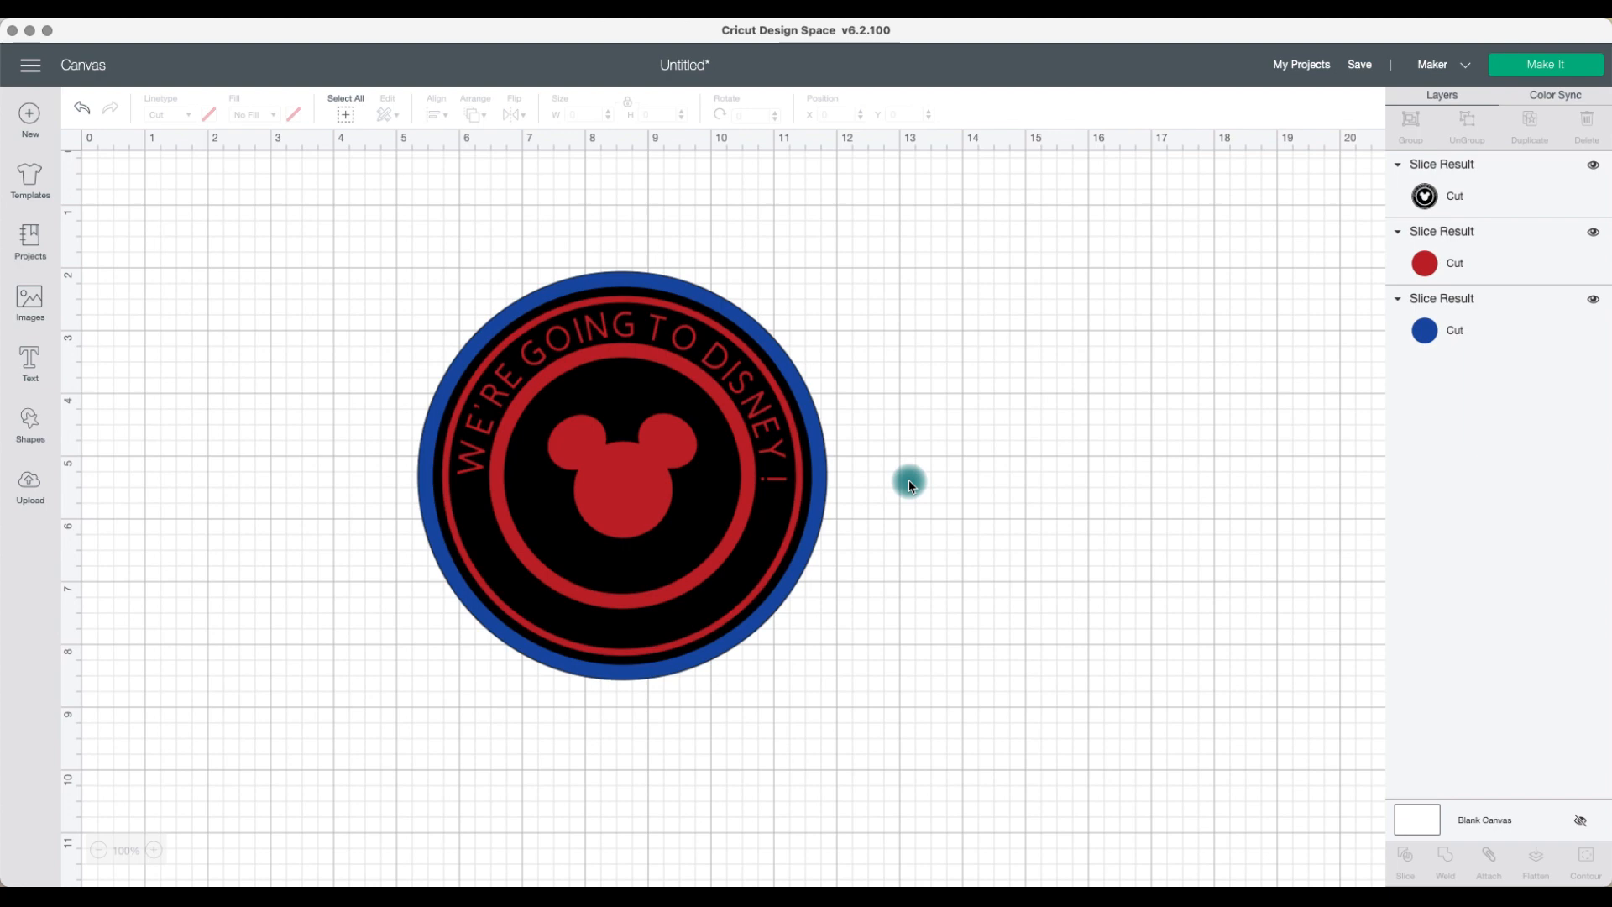
Step: Try flattening all layers into one image and moving it, then undo the flatten and moves
left_click_drag(644, 422, 713, 504)
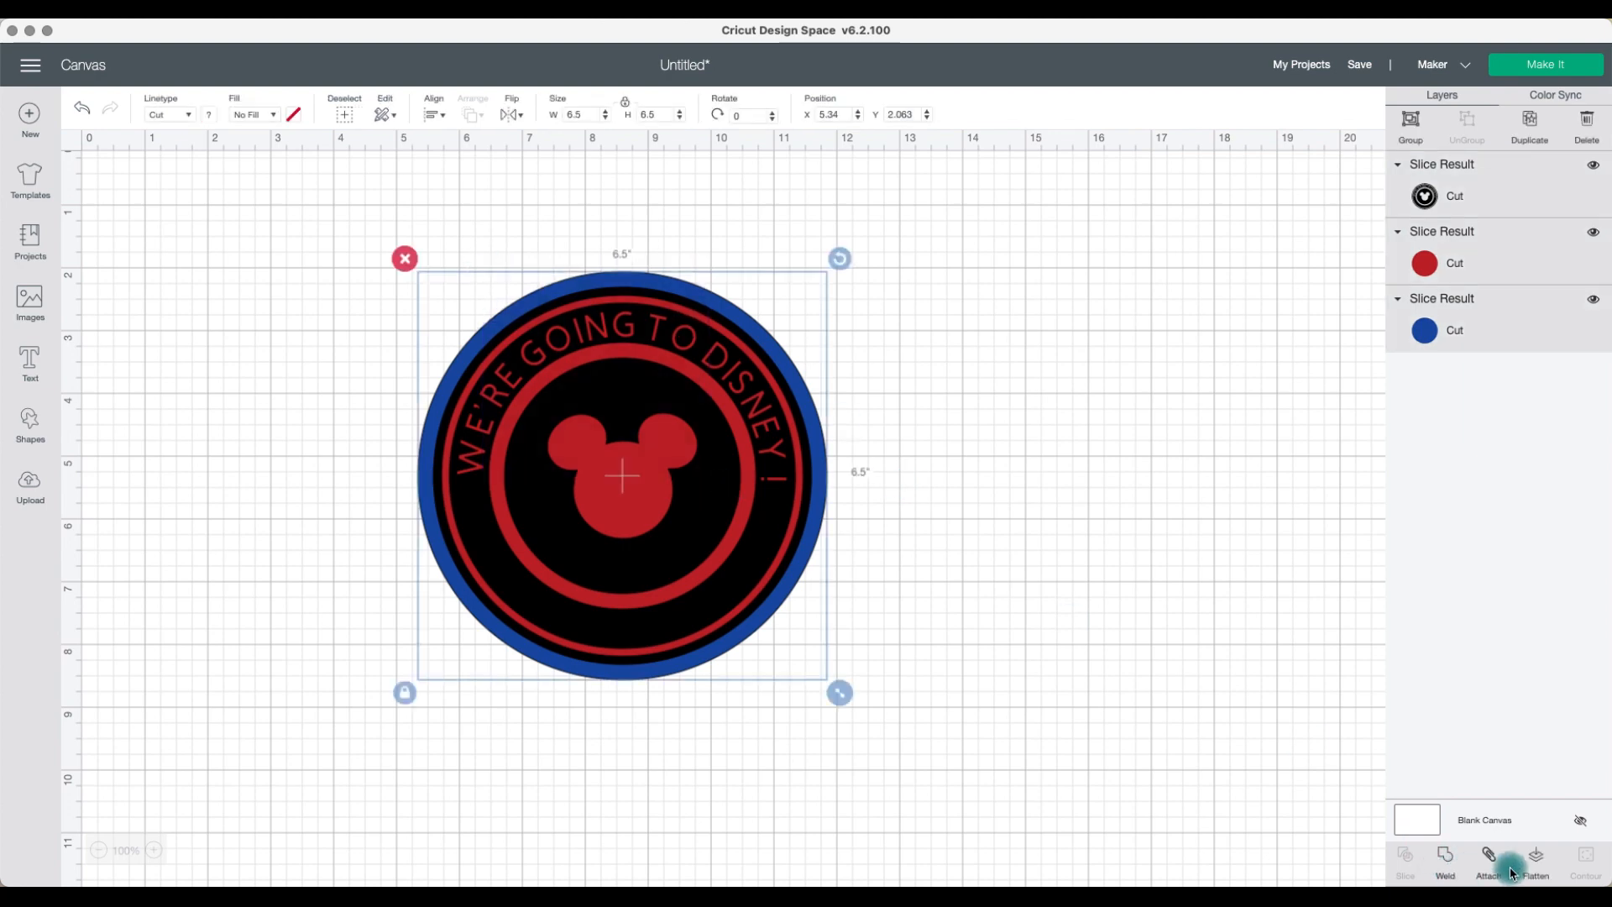
left_click(1534, 858)
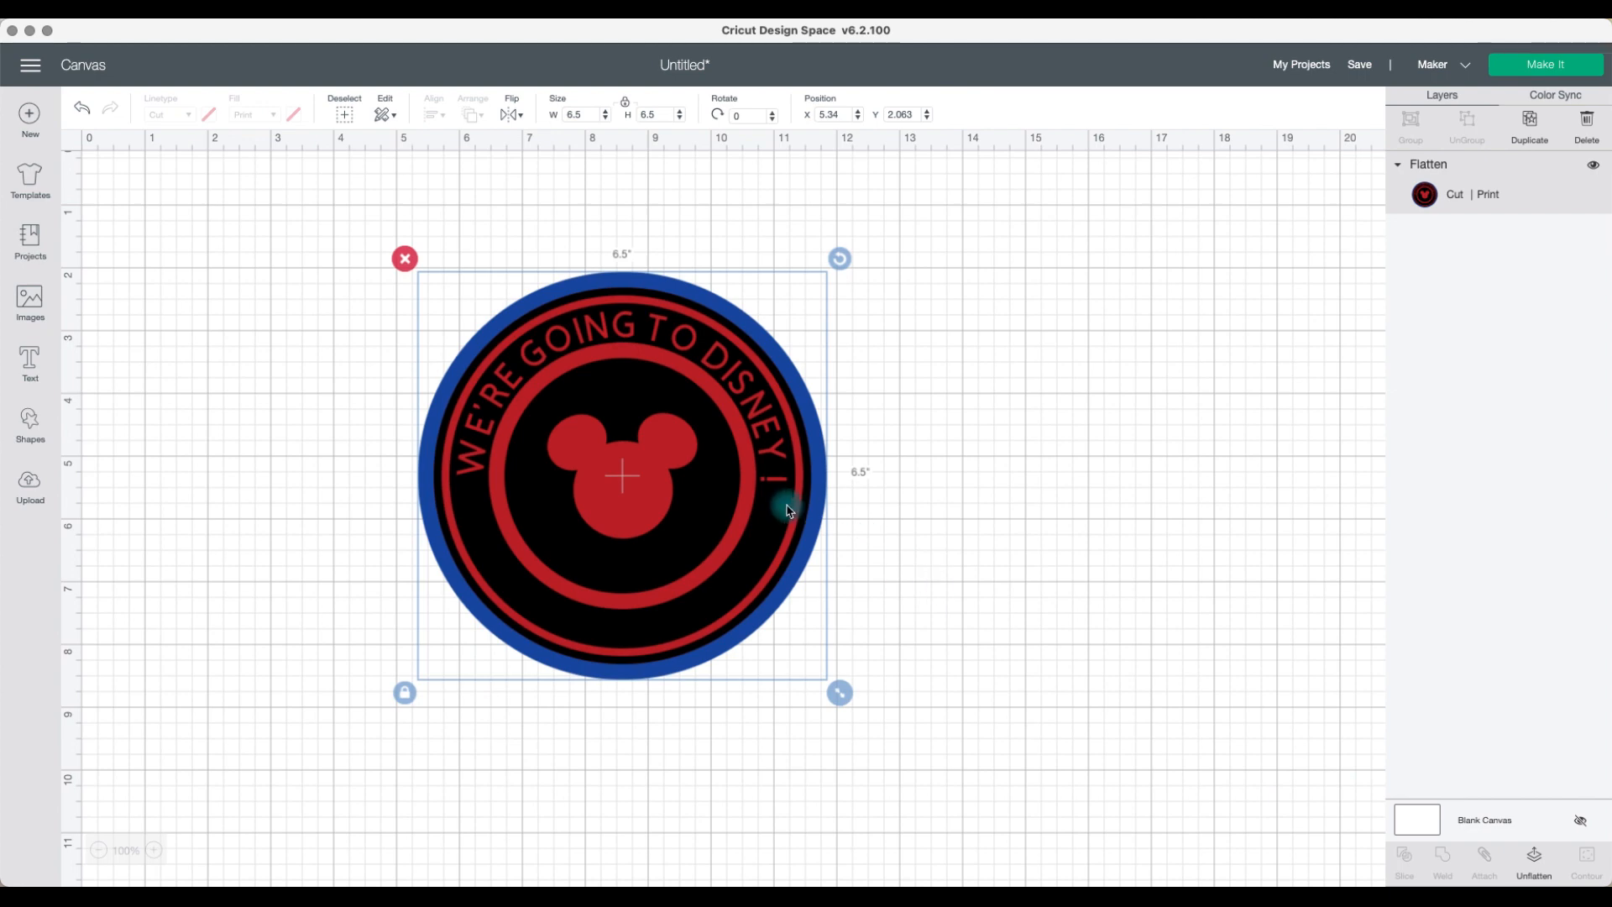
left_click_drag(788, 510, 786, 508)
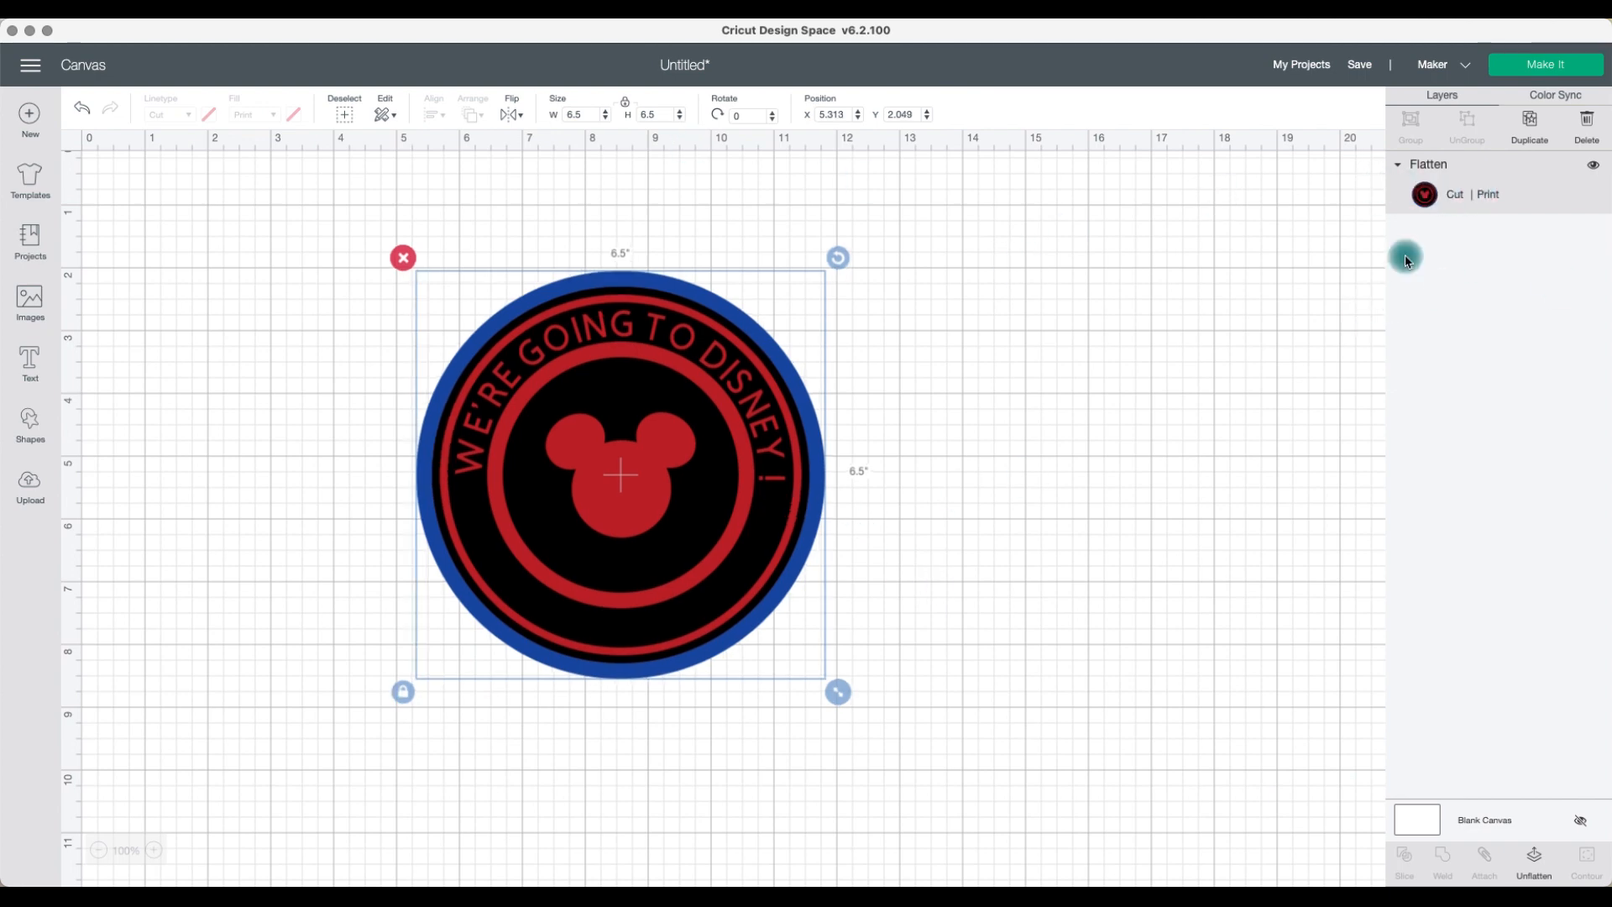
left_click_drag(716, 479, 817, 457)
left_click_drag(755, 393, 753, 434)
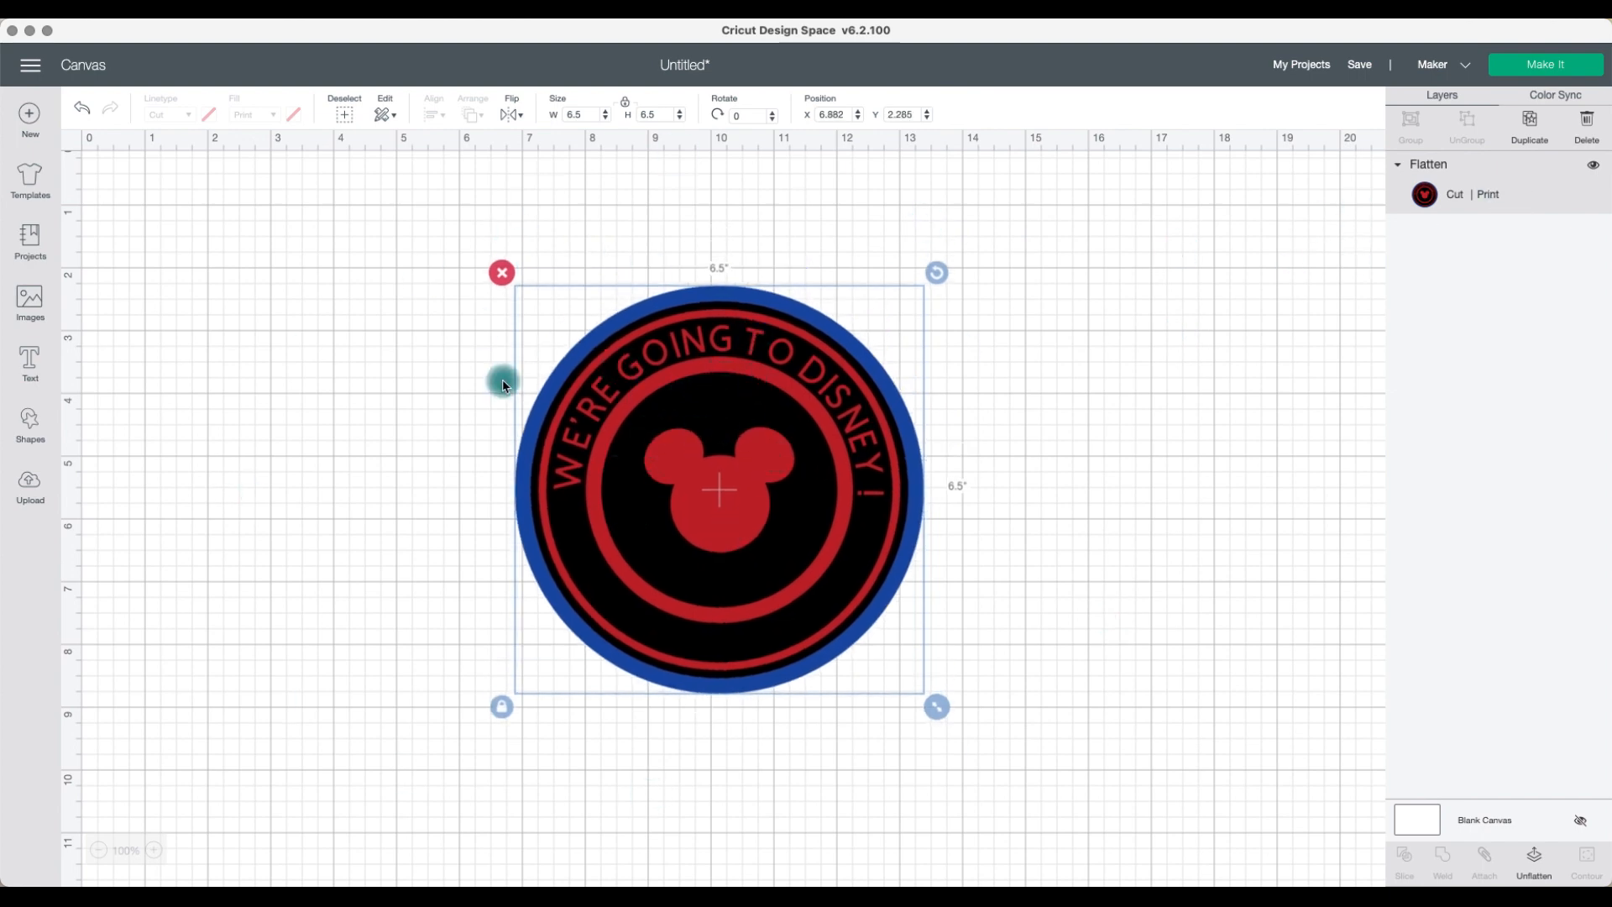
left_click(85, 112)
left_click(85, 113)
left_click(85, 113)
left_click(85, 113)
Step: Move the black design and the 6 in circle apart from the blue circle
left_click_drag(629, 503, 1072, 565)
left_click_drag(718, 507, 504, 497)
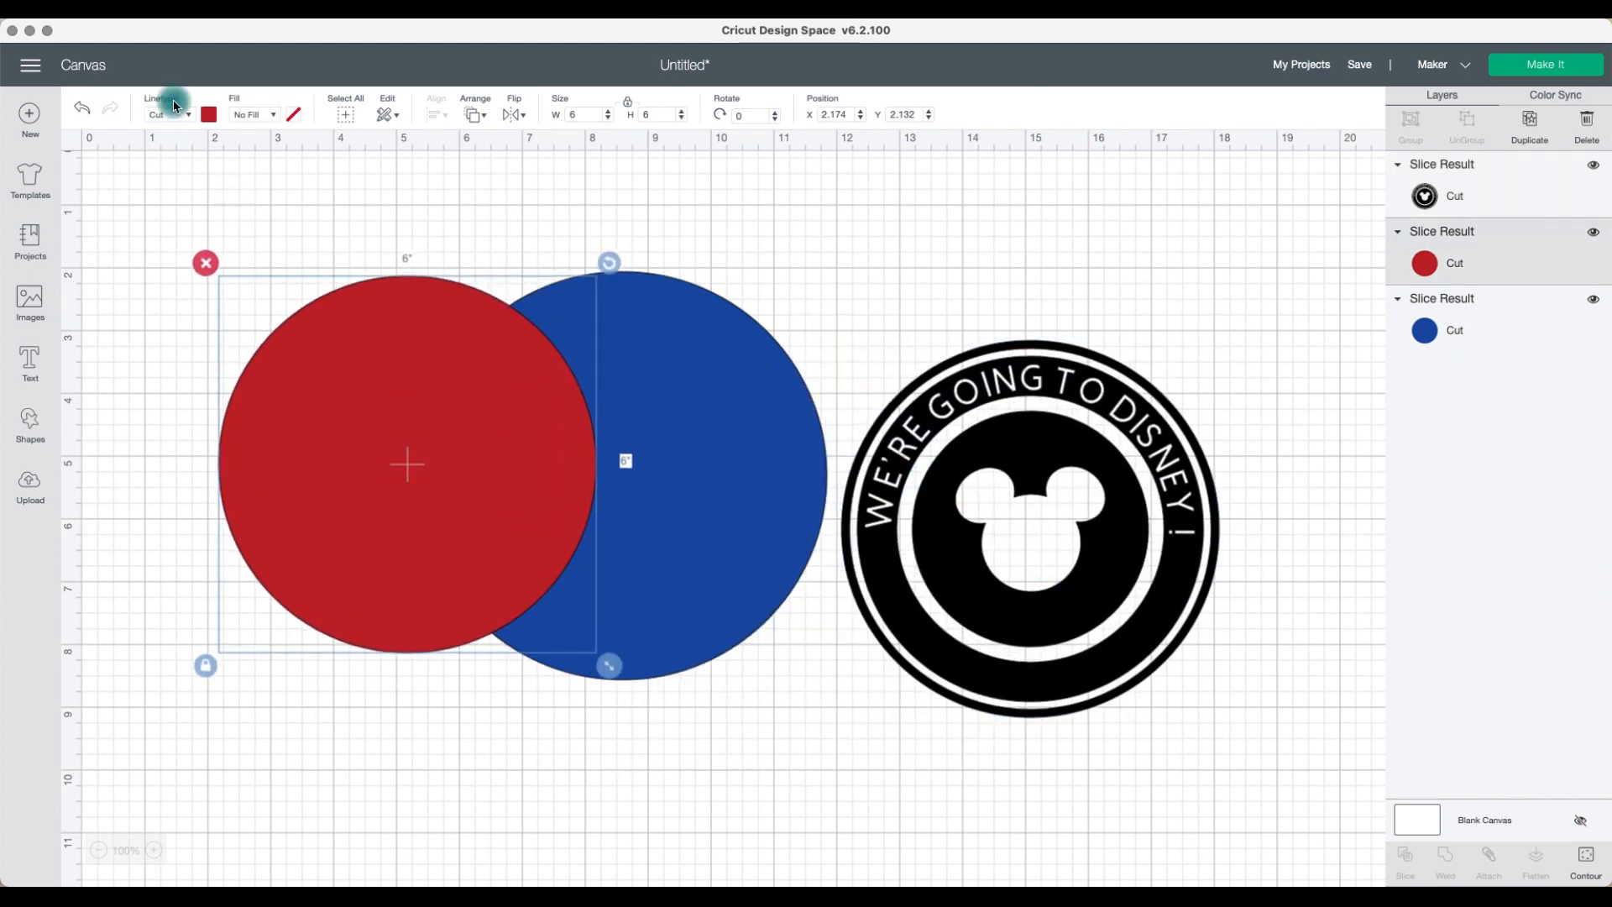
Step: Change the 6 in circle's color to white and place it over the blue circle
left_click(209, 114)
left_click(235, 276)
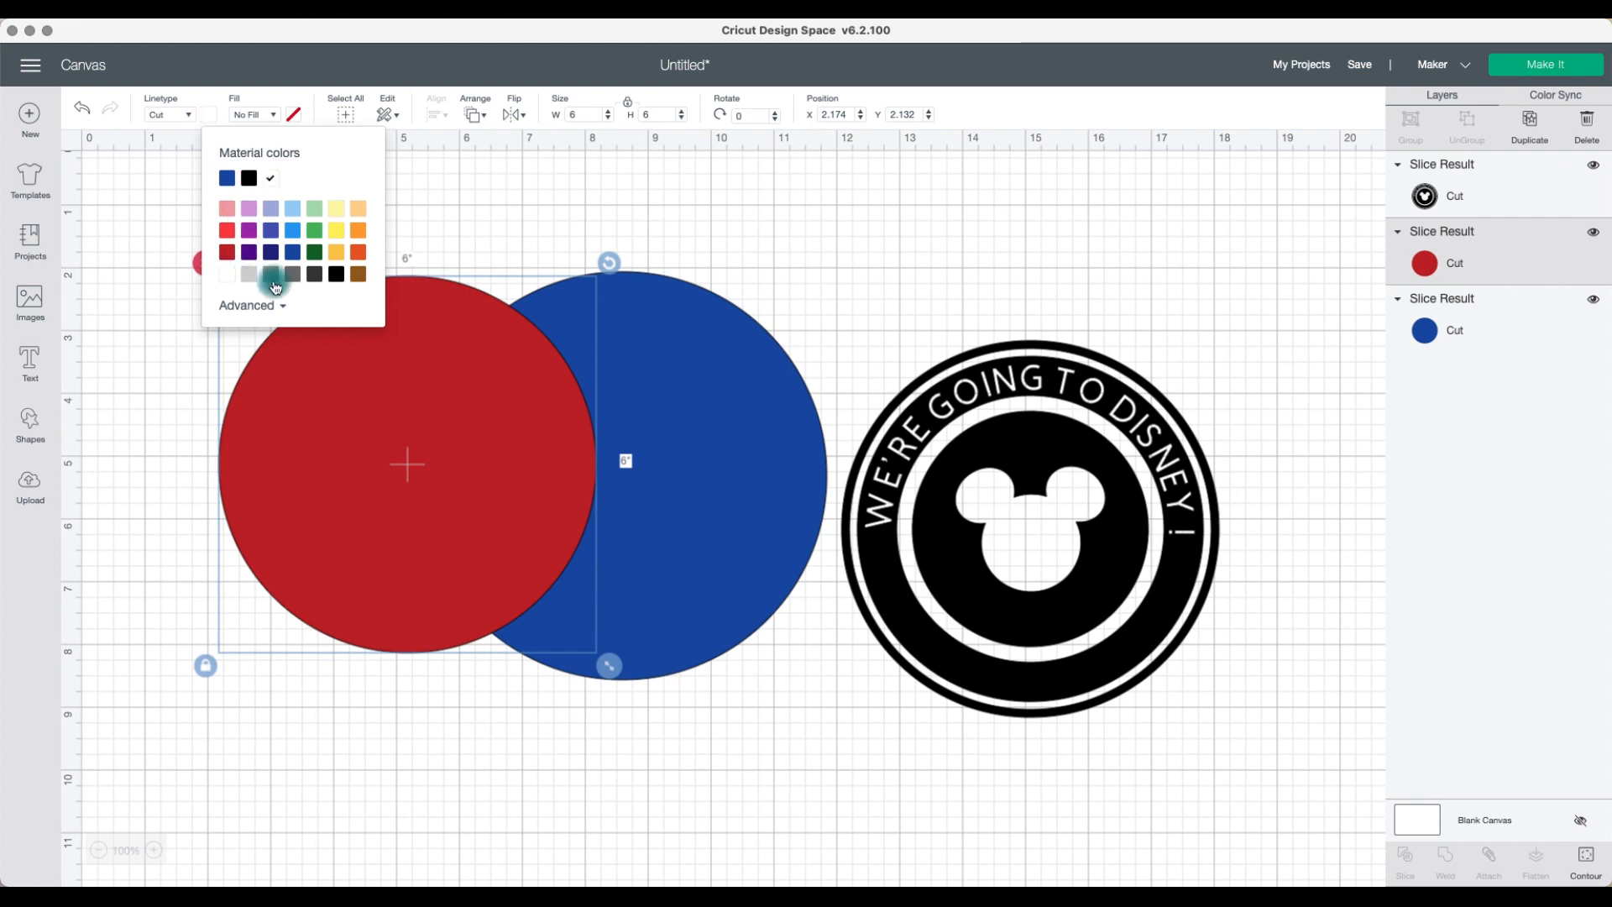
left_click_drag(540, 425, 748, 436)
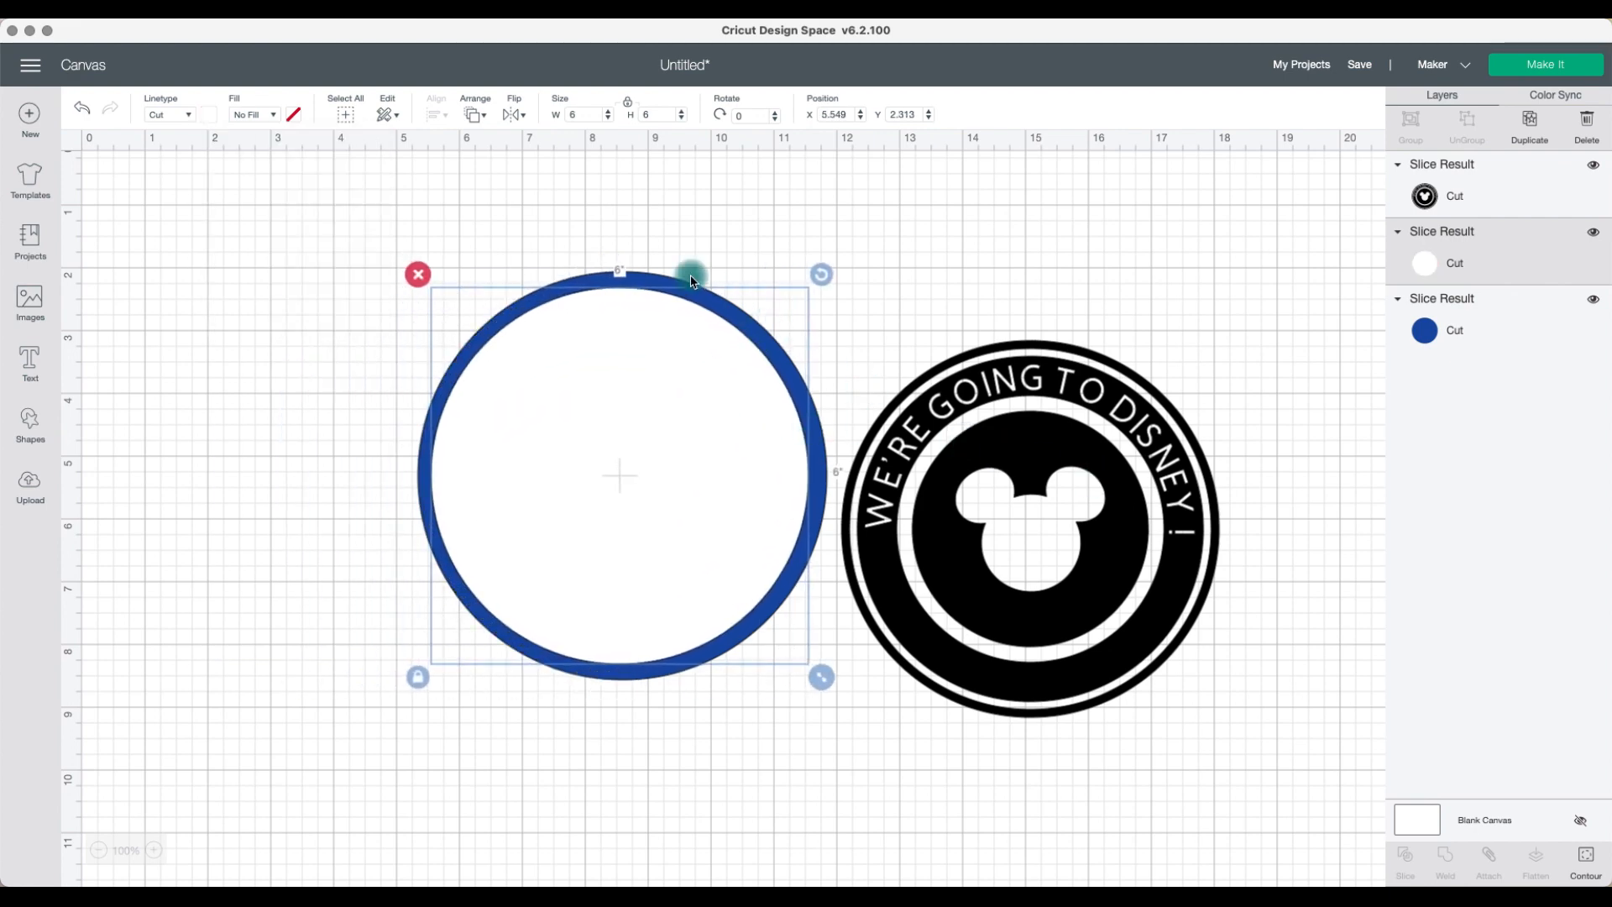
Step: Change the 6.5 in blue circle's color to red
left_click(1423, 329)
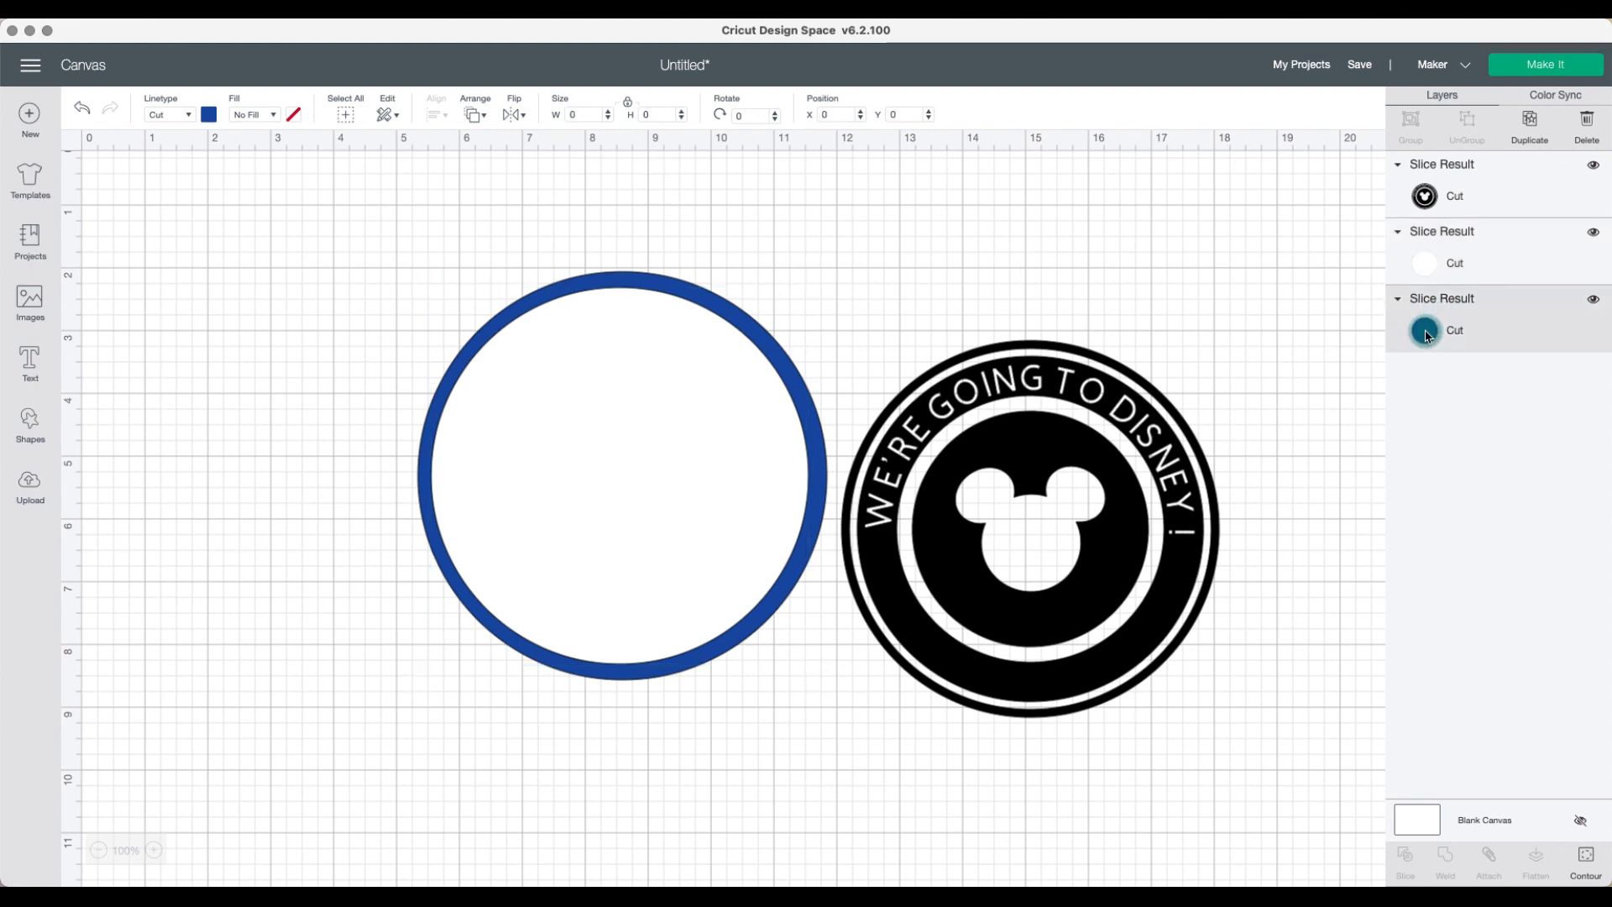
left_click(210, 117)
left_click(227, 251)
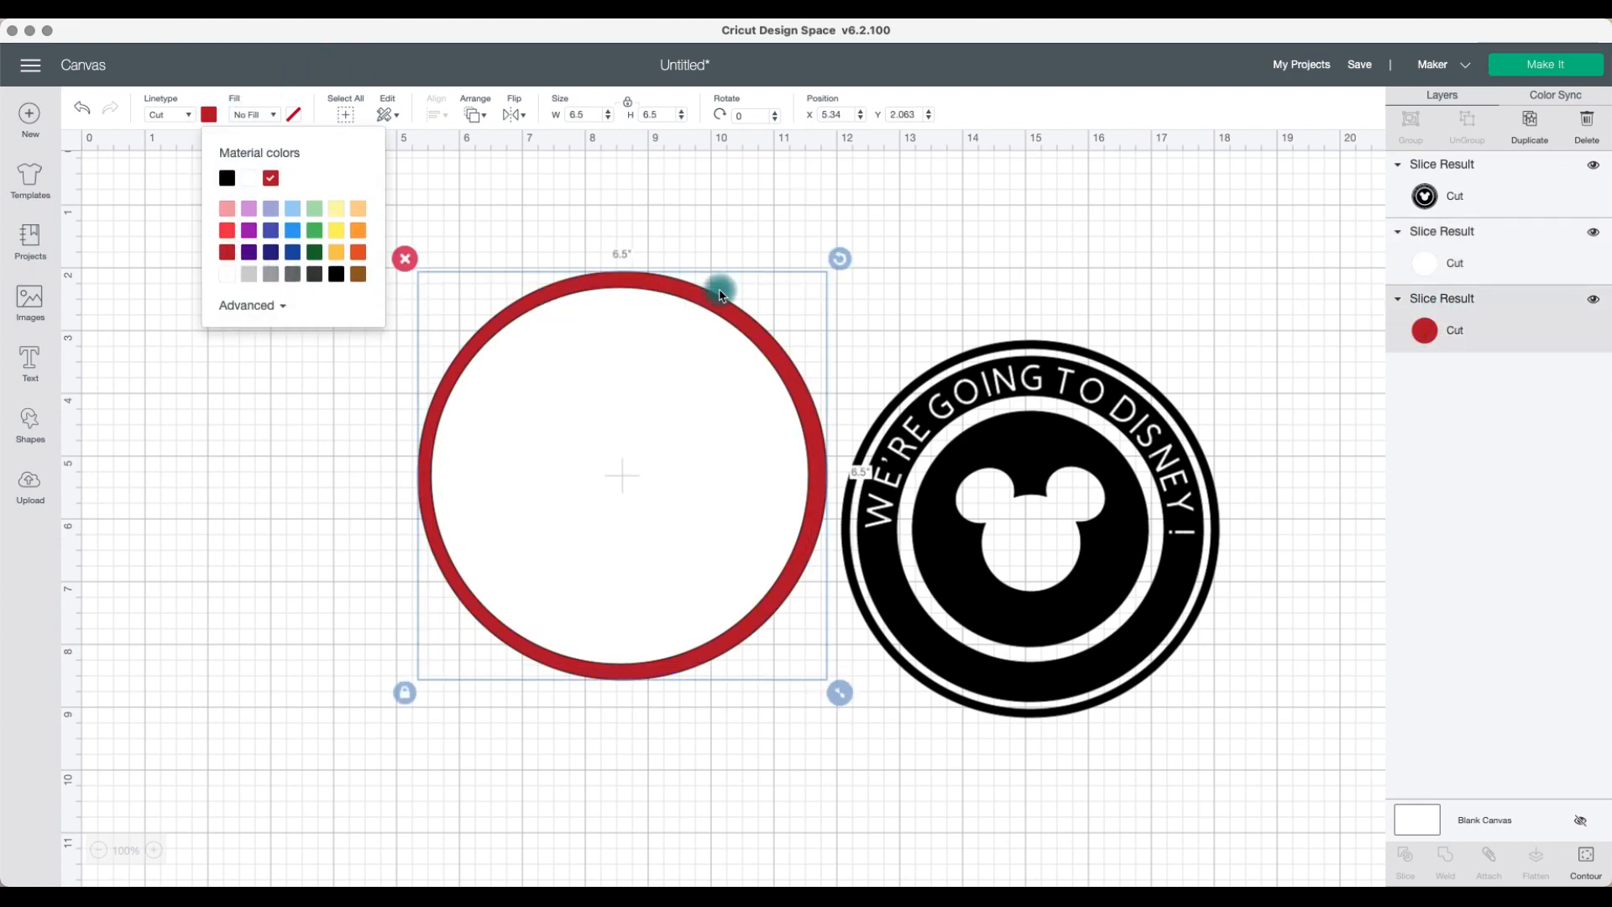
left_click(1135, 336)
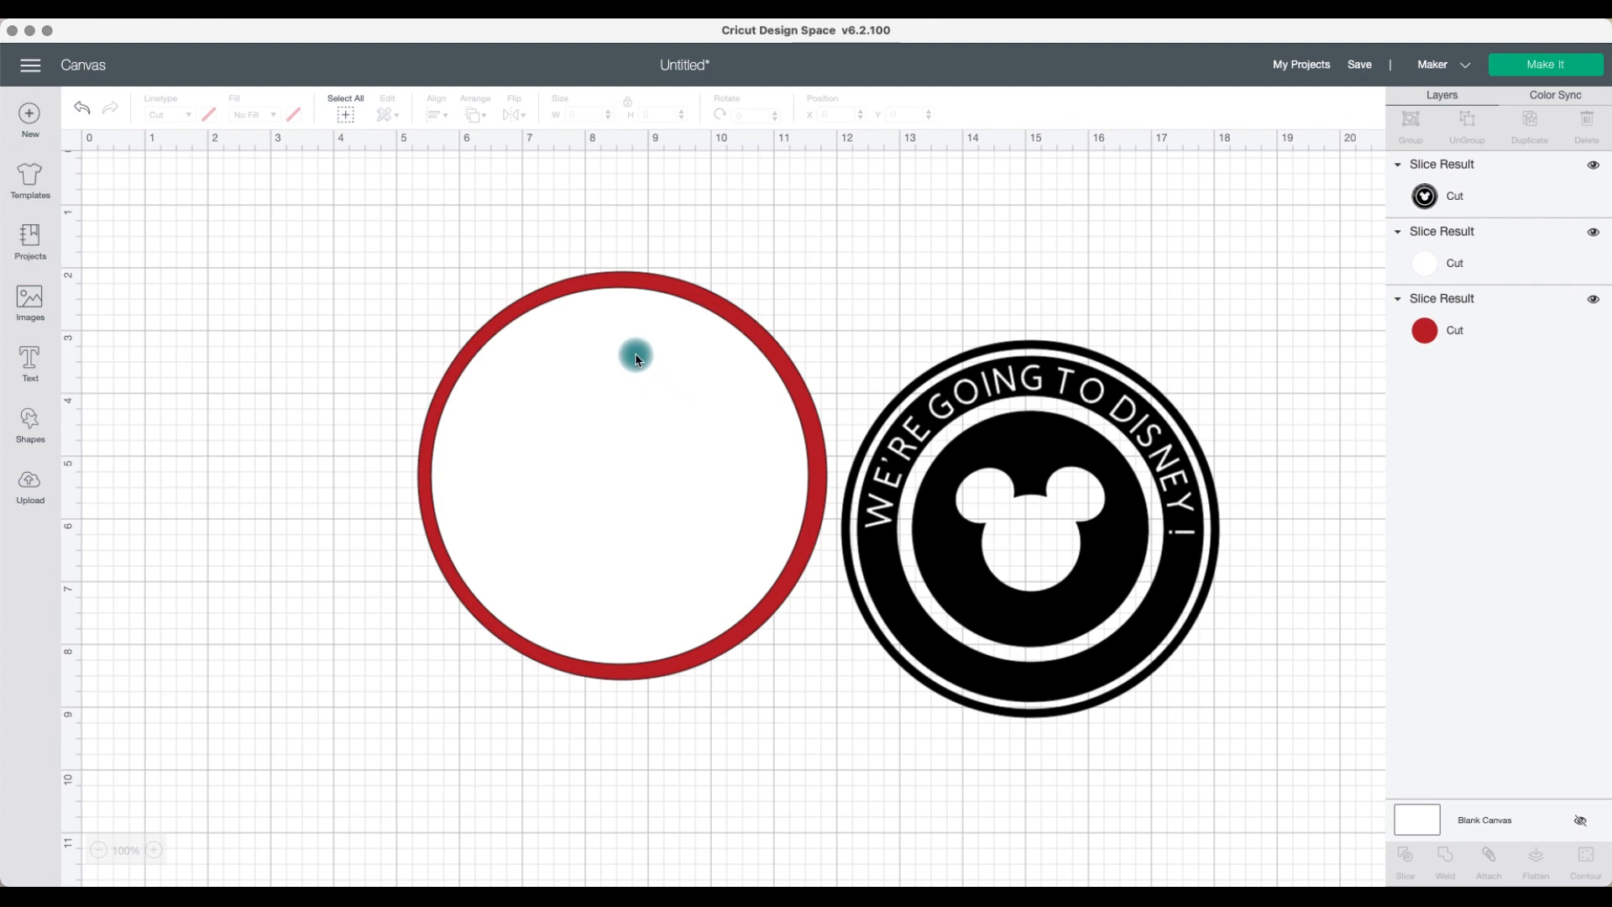
Step: Duplicate the black design and center-align the copy over the original
left_click_drag(1106, 504, 1089, 471)
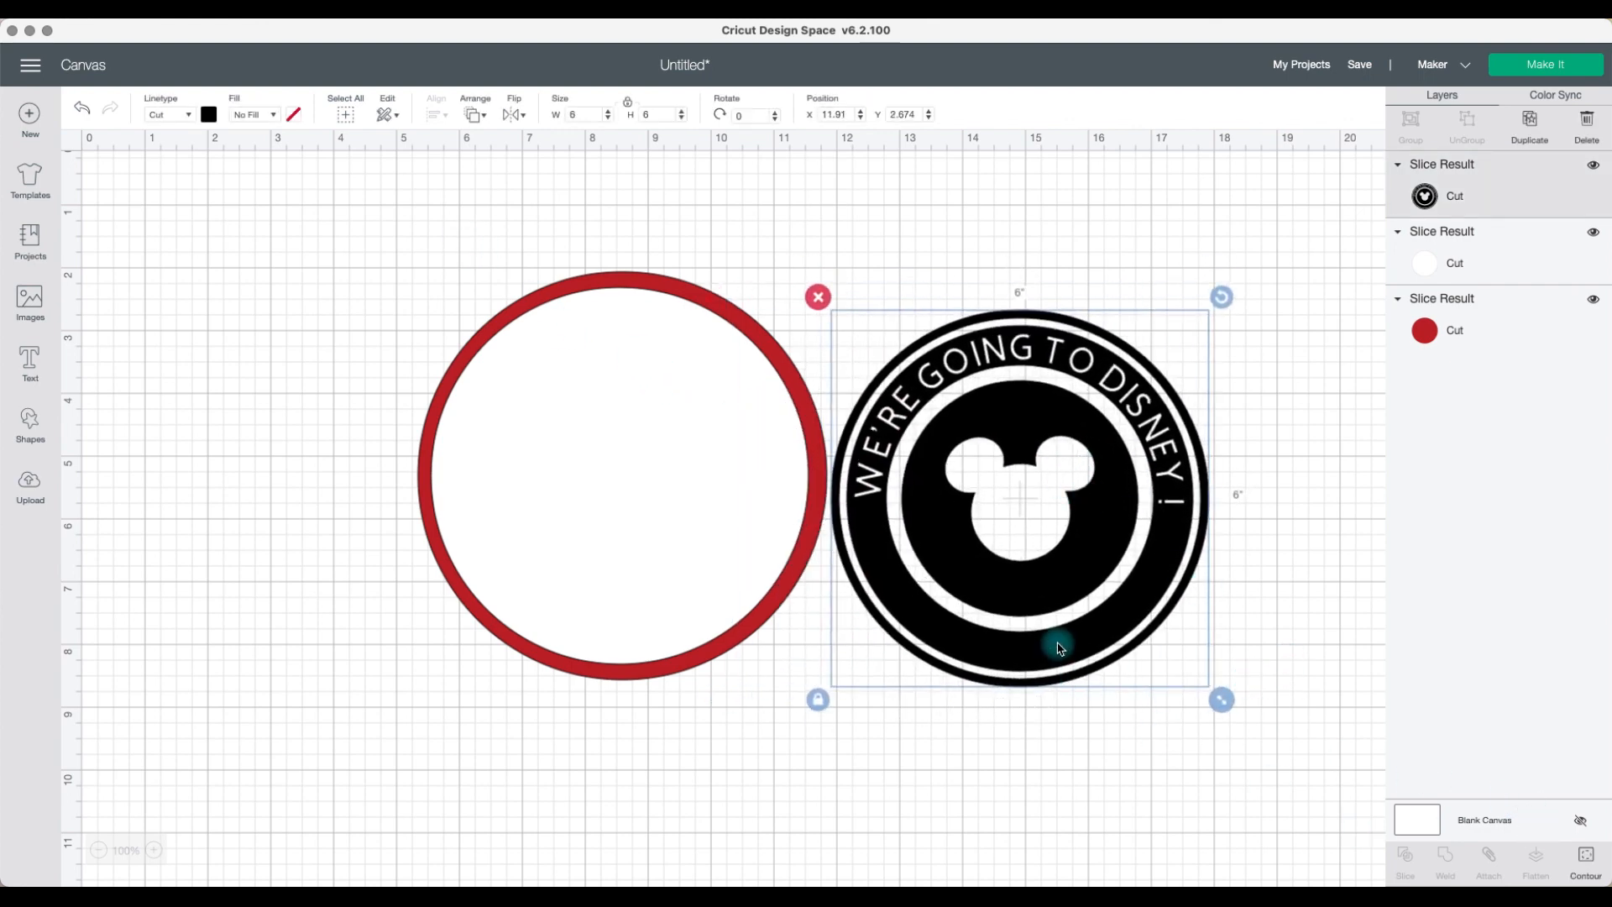
left_click(1523, 126)
left_click_drag(1235, 467, 1165, 440)
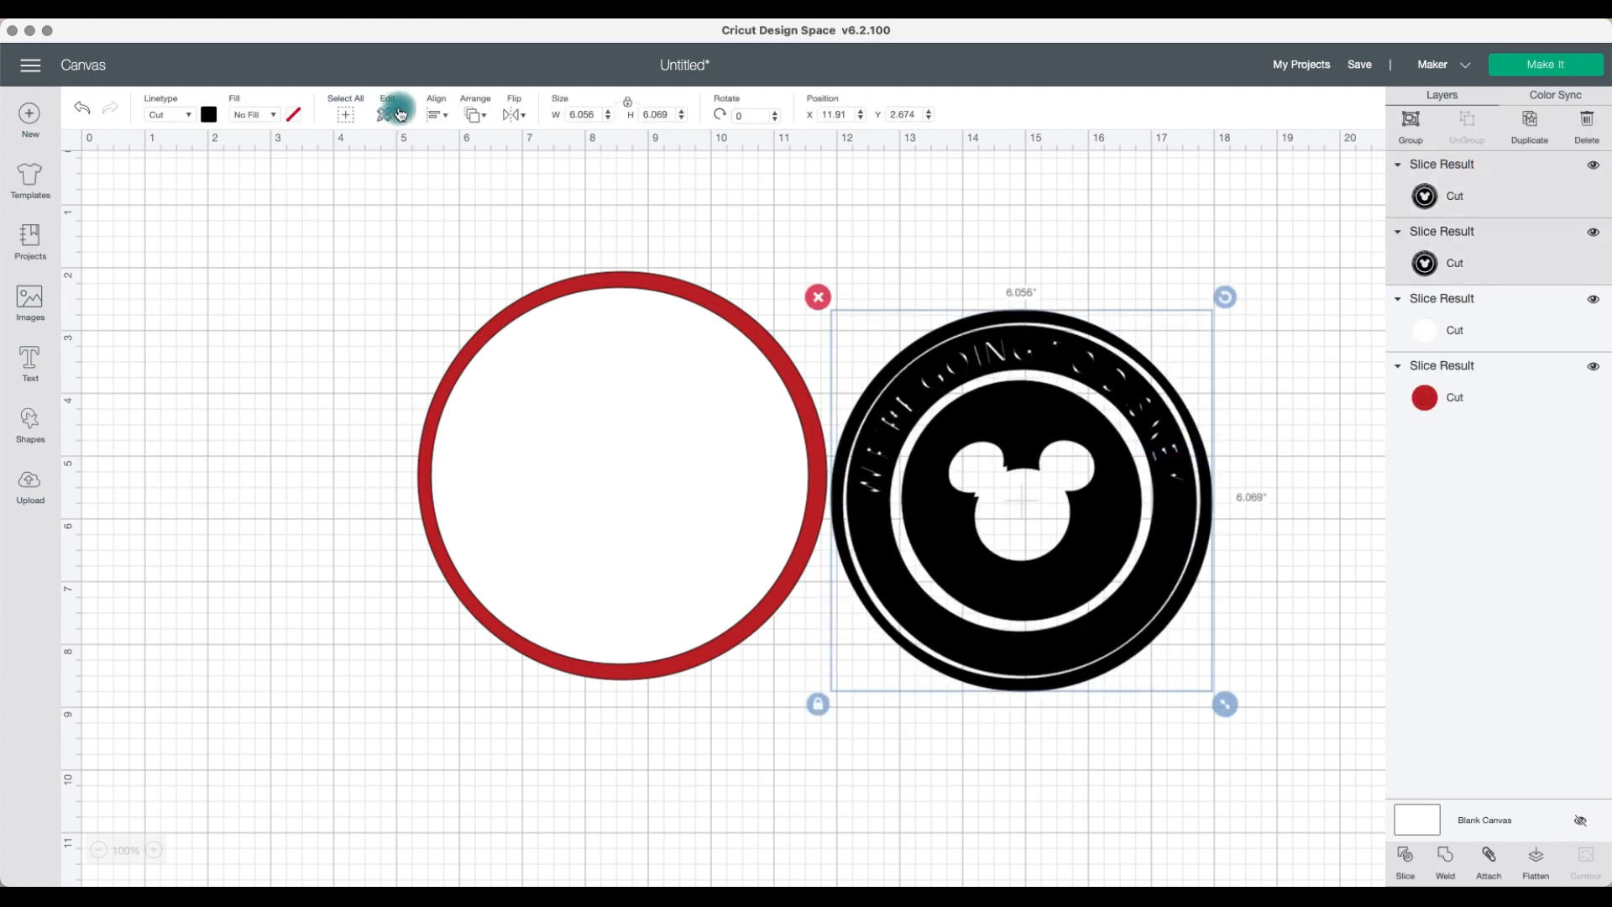
left_click(435, 114)
left_click(507, 314)
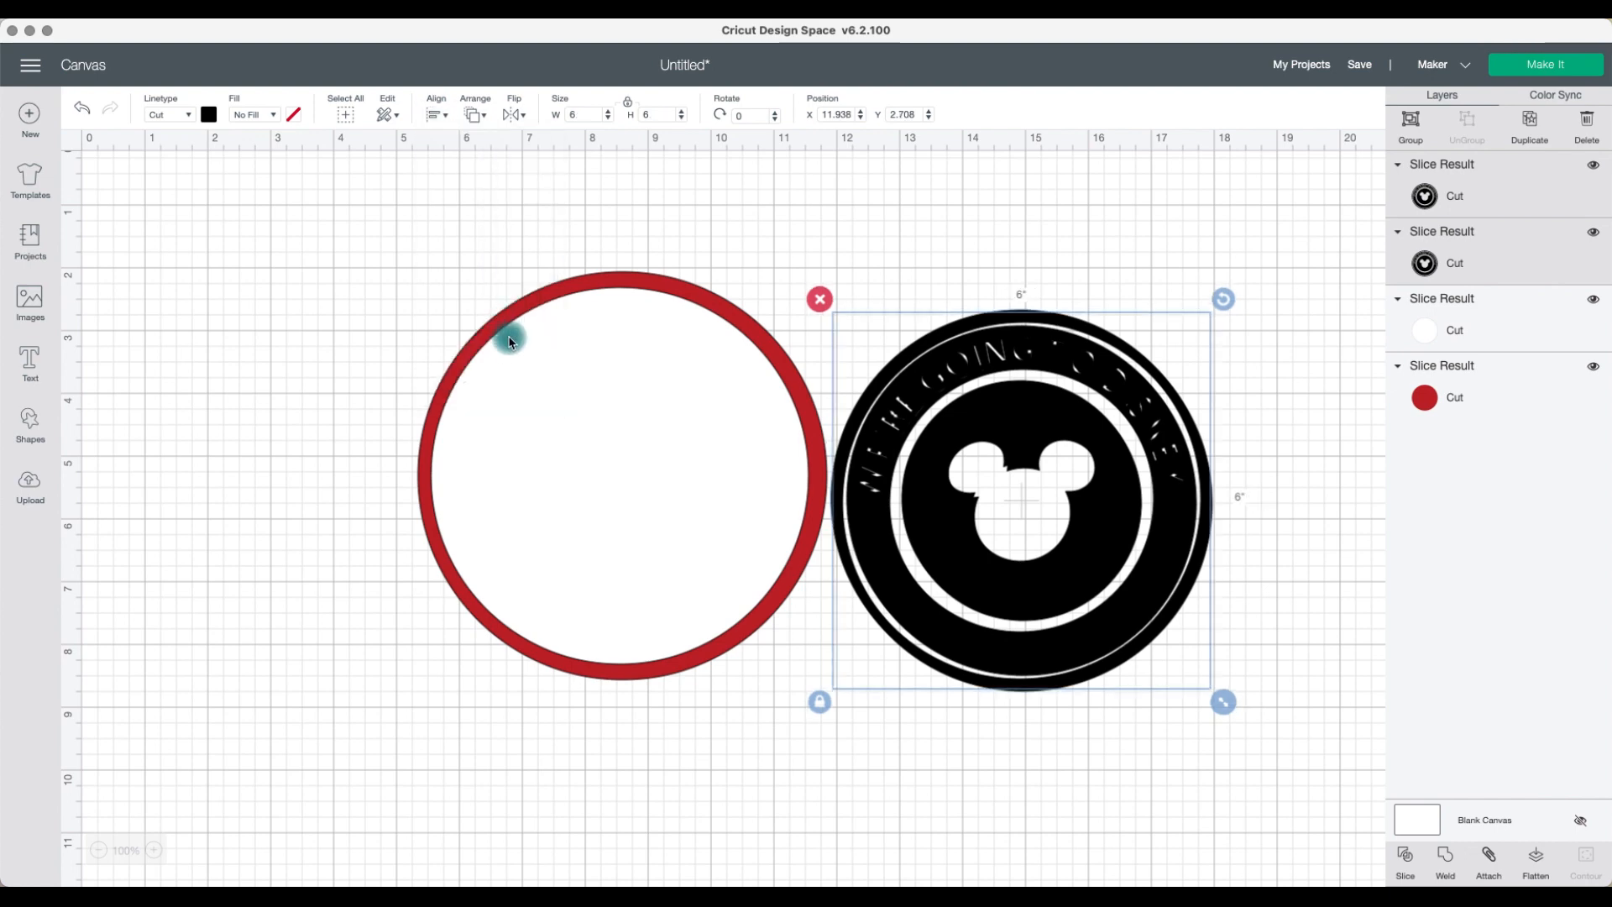
Step: Attach the two stacked black designs and flatten them into one print layer
left_click(1489, 861)
left_click(1146, 705)
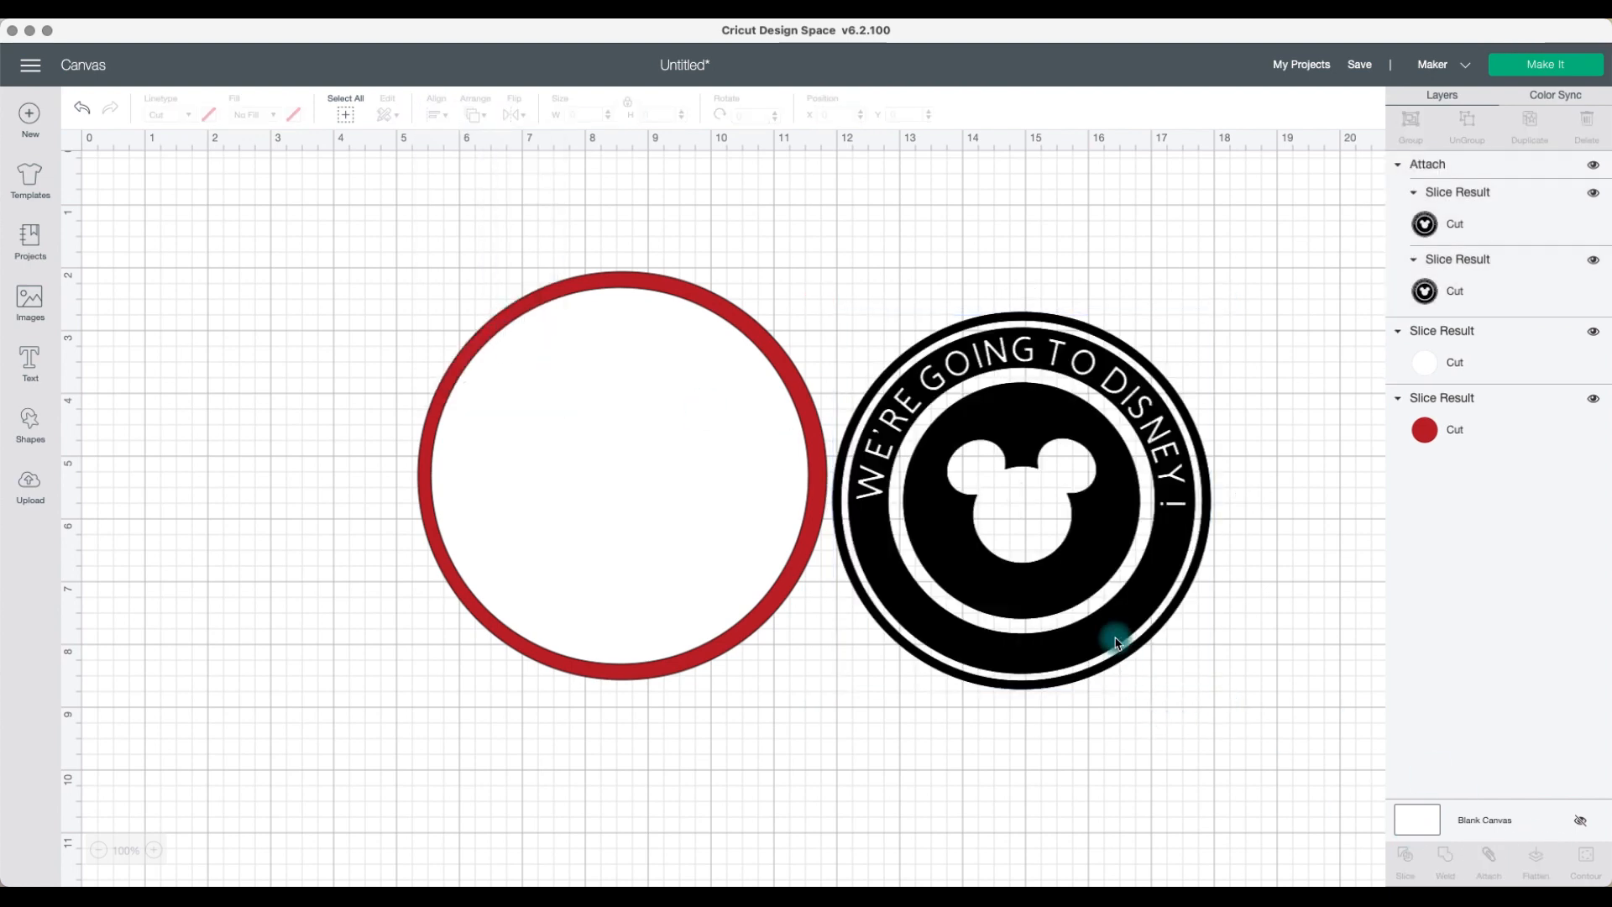
left_click_drag(1125, 660, 1174, 616)
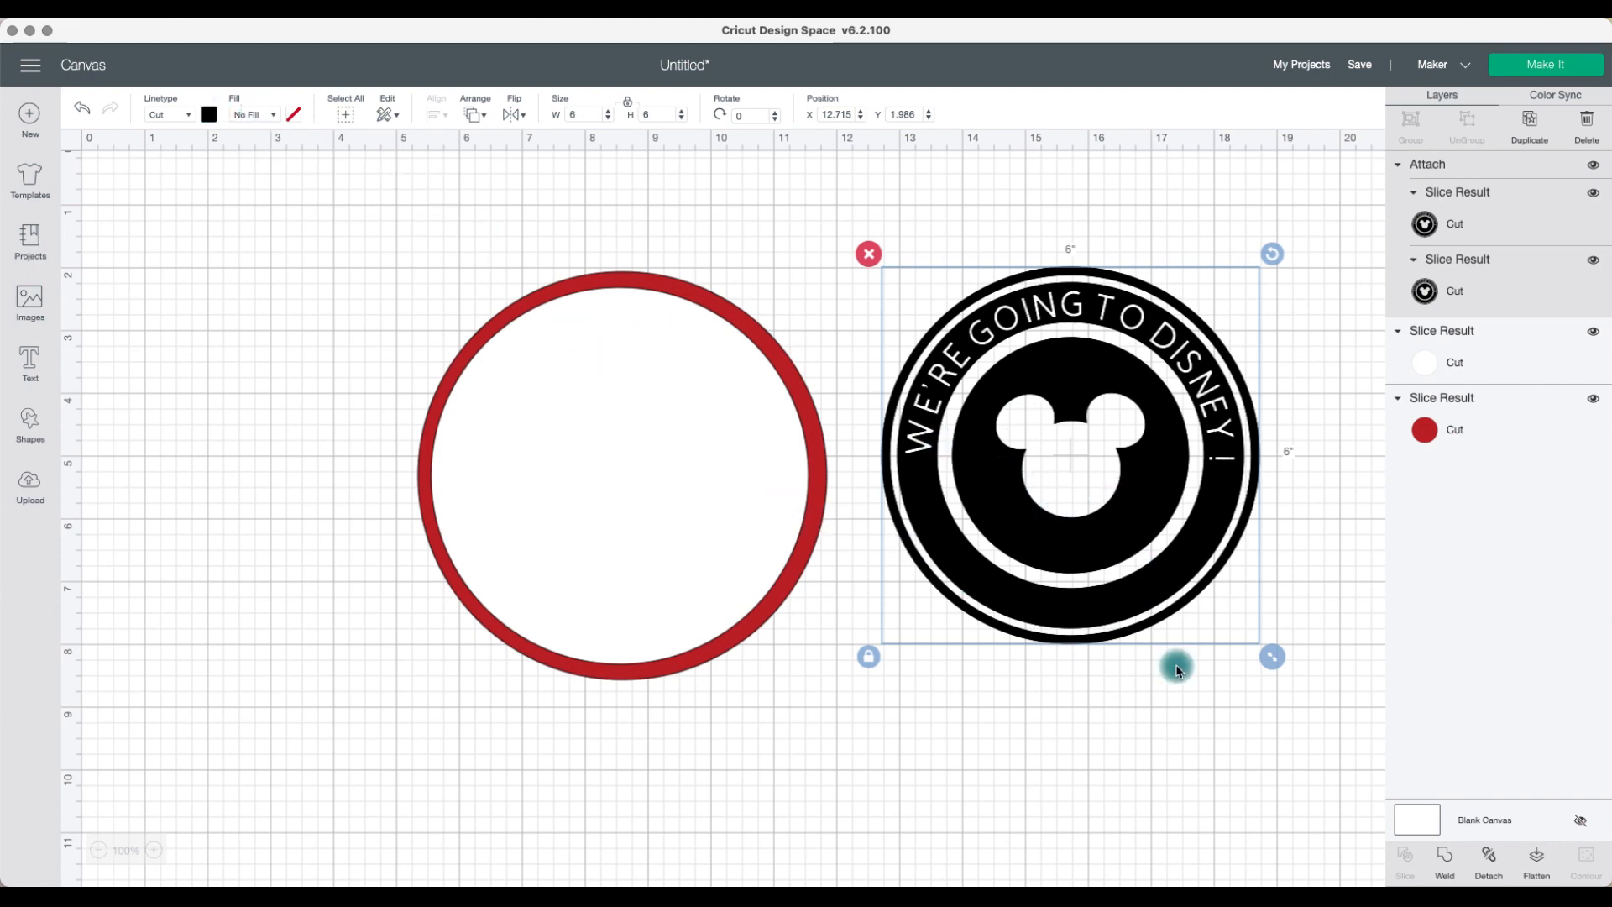
left_click(1541, 861)
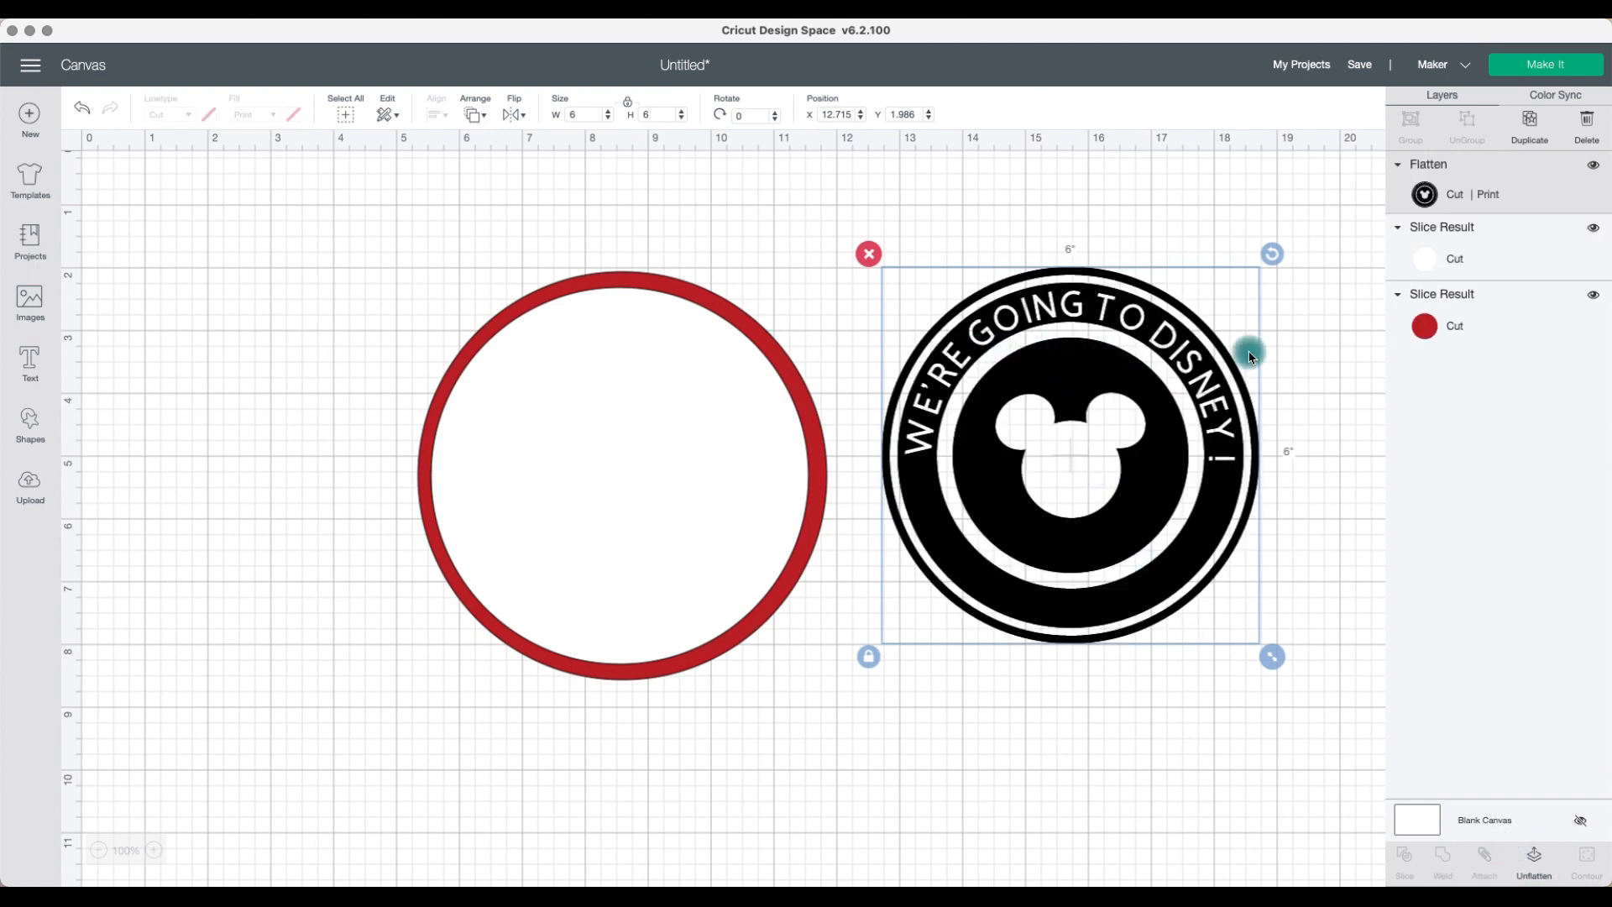
Step: Stack the white circle and then the flattened black design on top of the red circle
left_click(1173, 374)
left_click_drag(770, 439, 1217, 664)
left_click_drag(1231, 439, 973, 405)
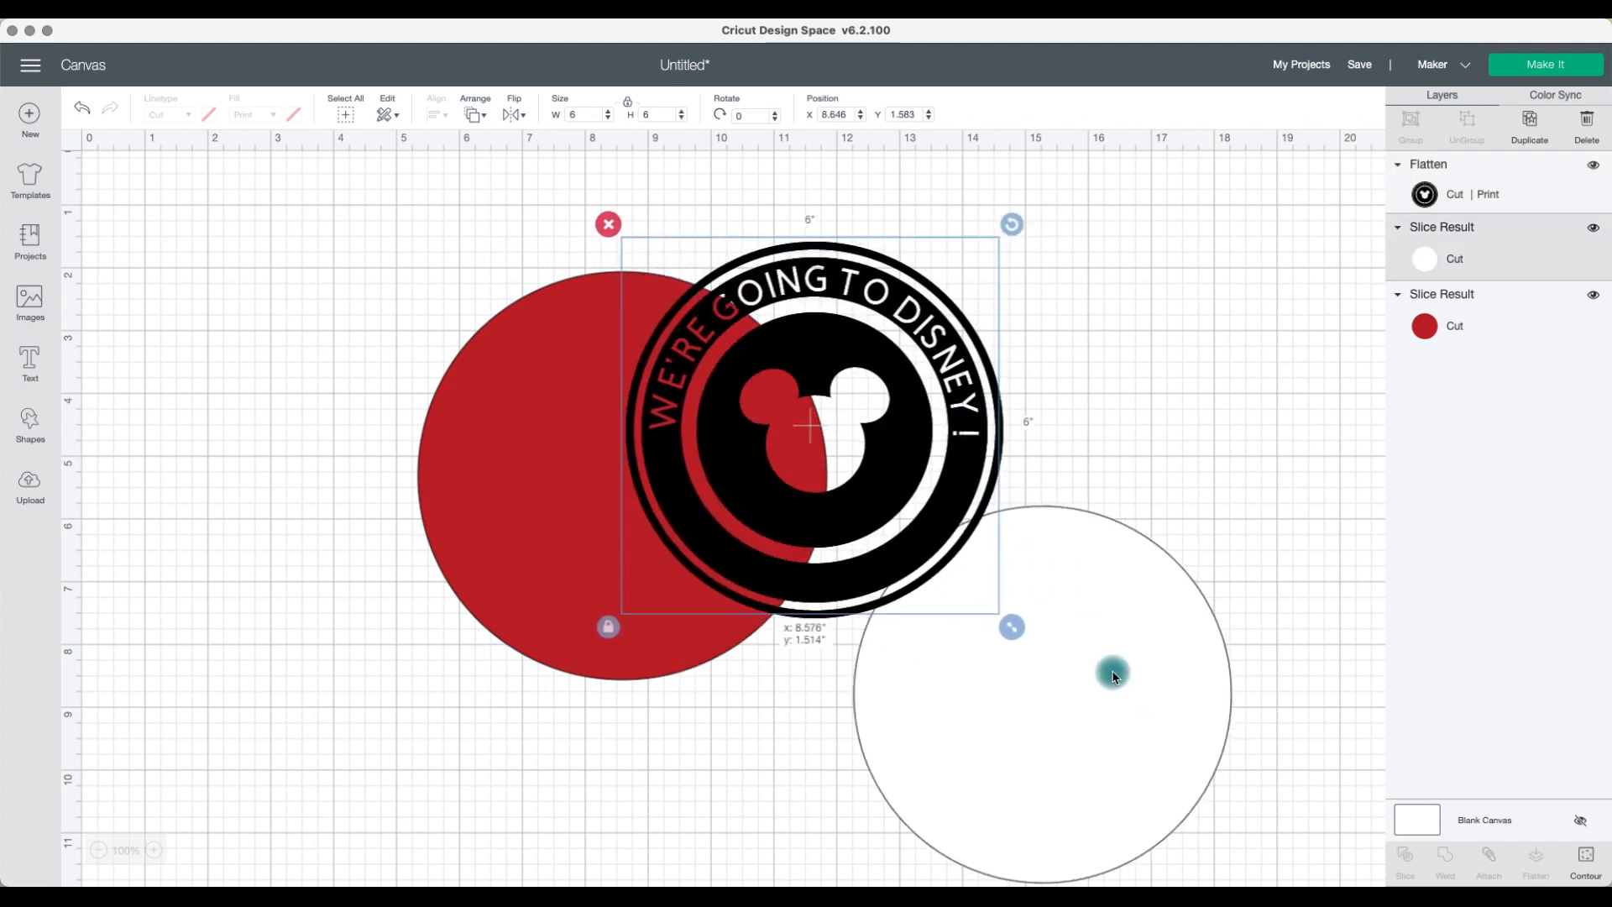
left_click_drag(1114, 670, 723, 474)
left_click_drag(883, 472, 704, 516)
Step: Select all three layers and center-align them
left_click(892, 513)
left_click_drag(893, 512, 466, 206)
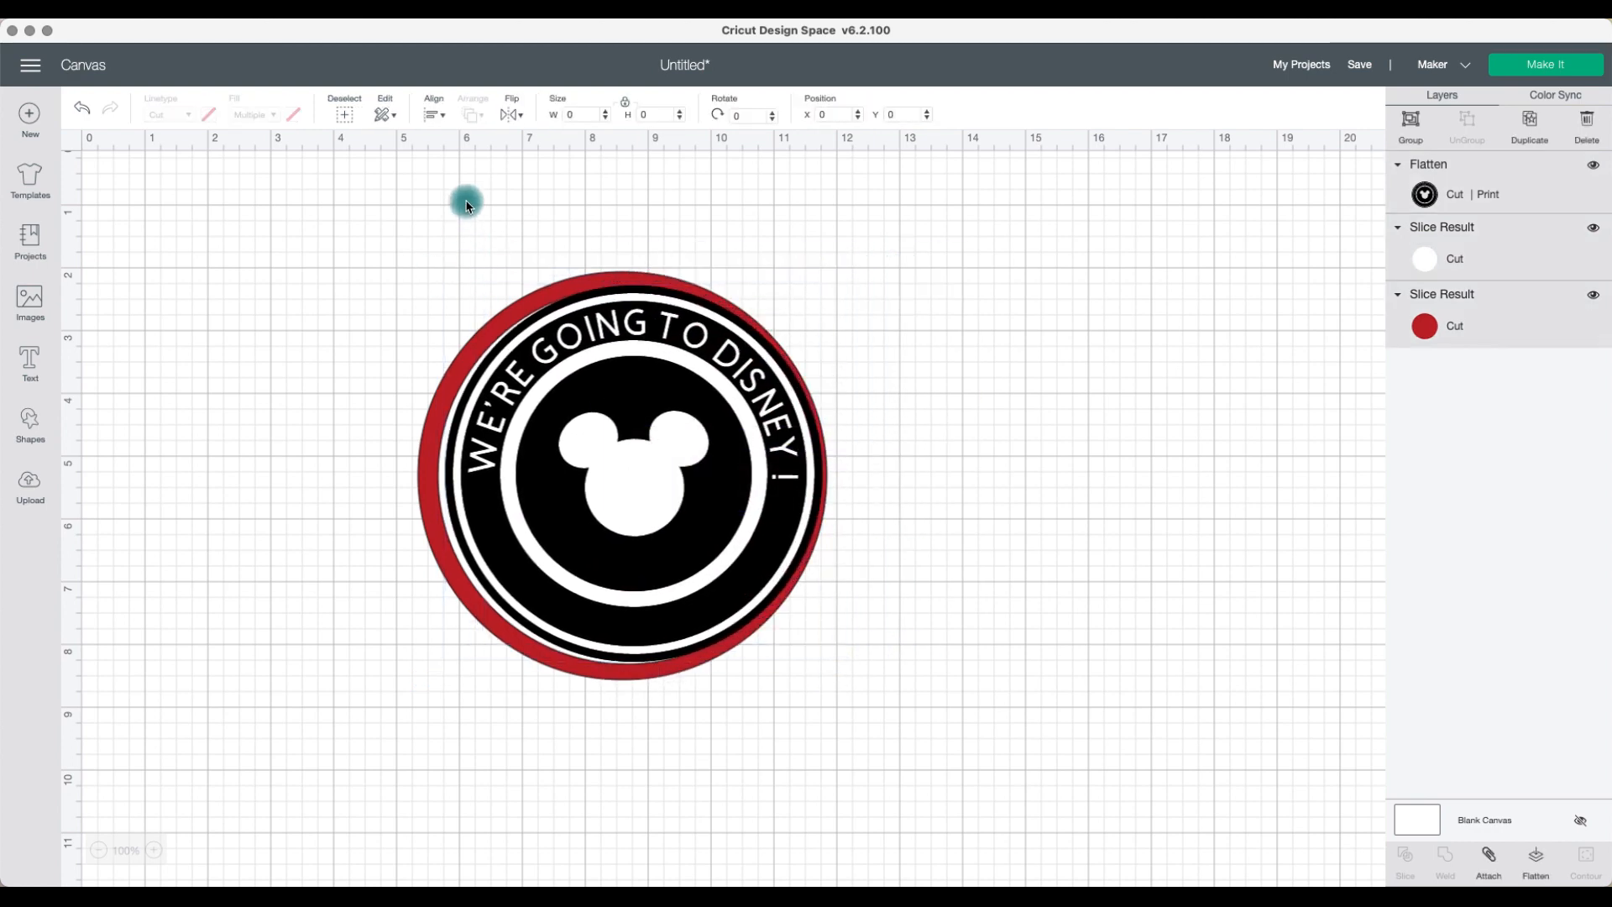
left_click(432, 113)
left_click(458, 316)
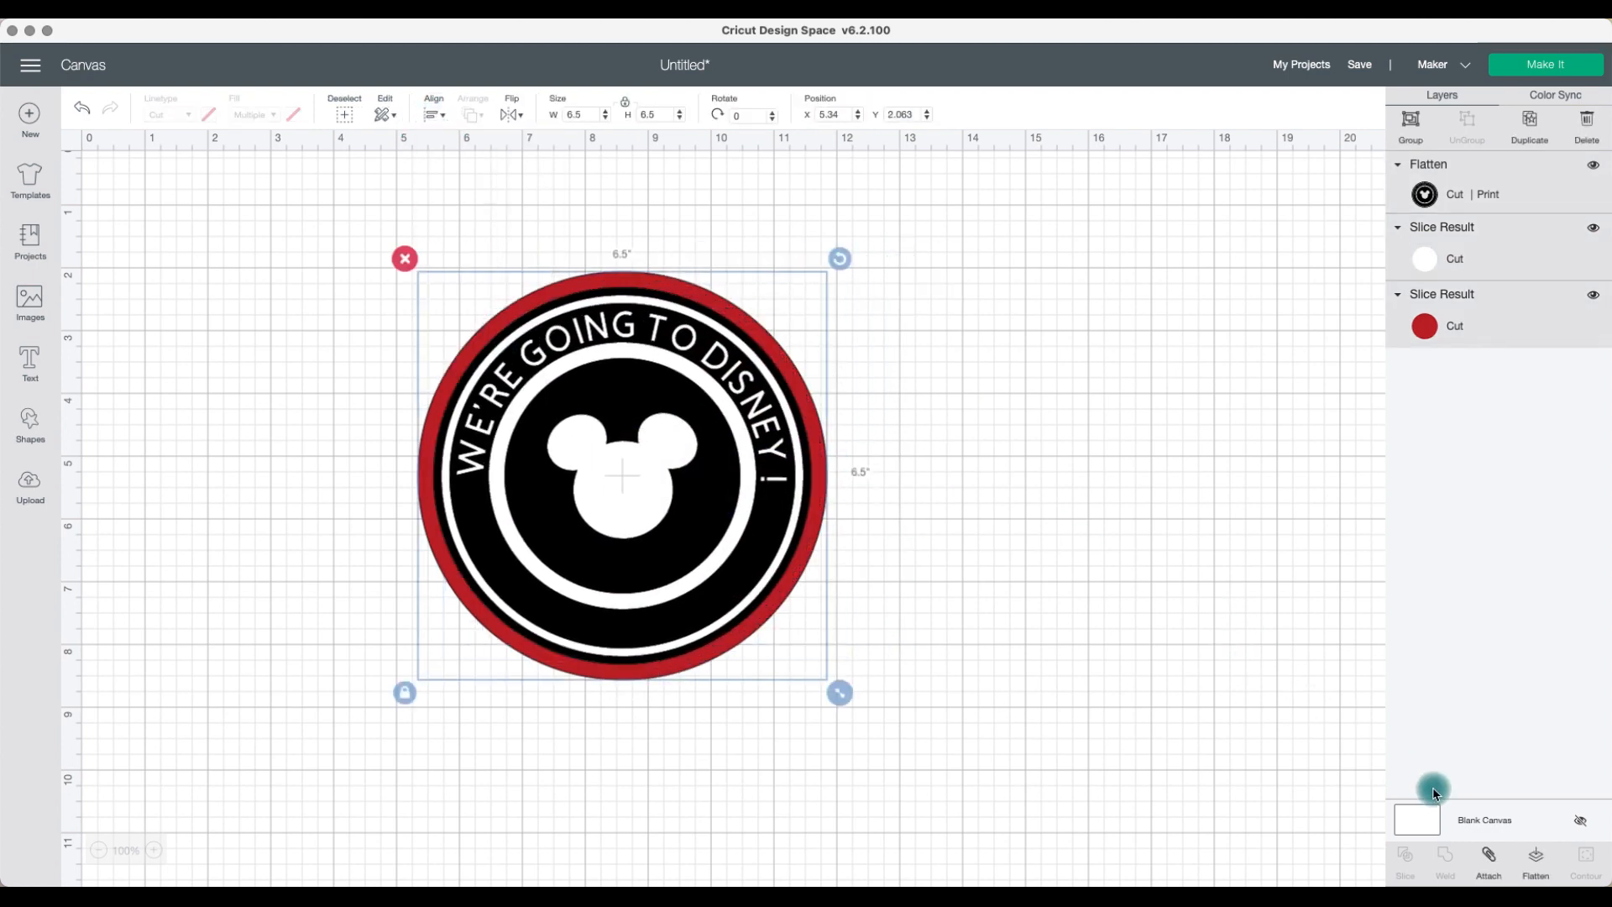
Step: Flatten all layers into one print-then-cut image and move it to the canvas center
left_click(1535, 858)
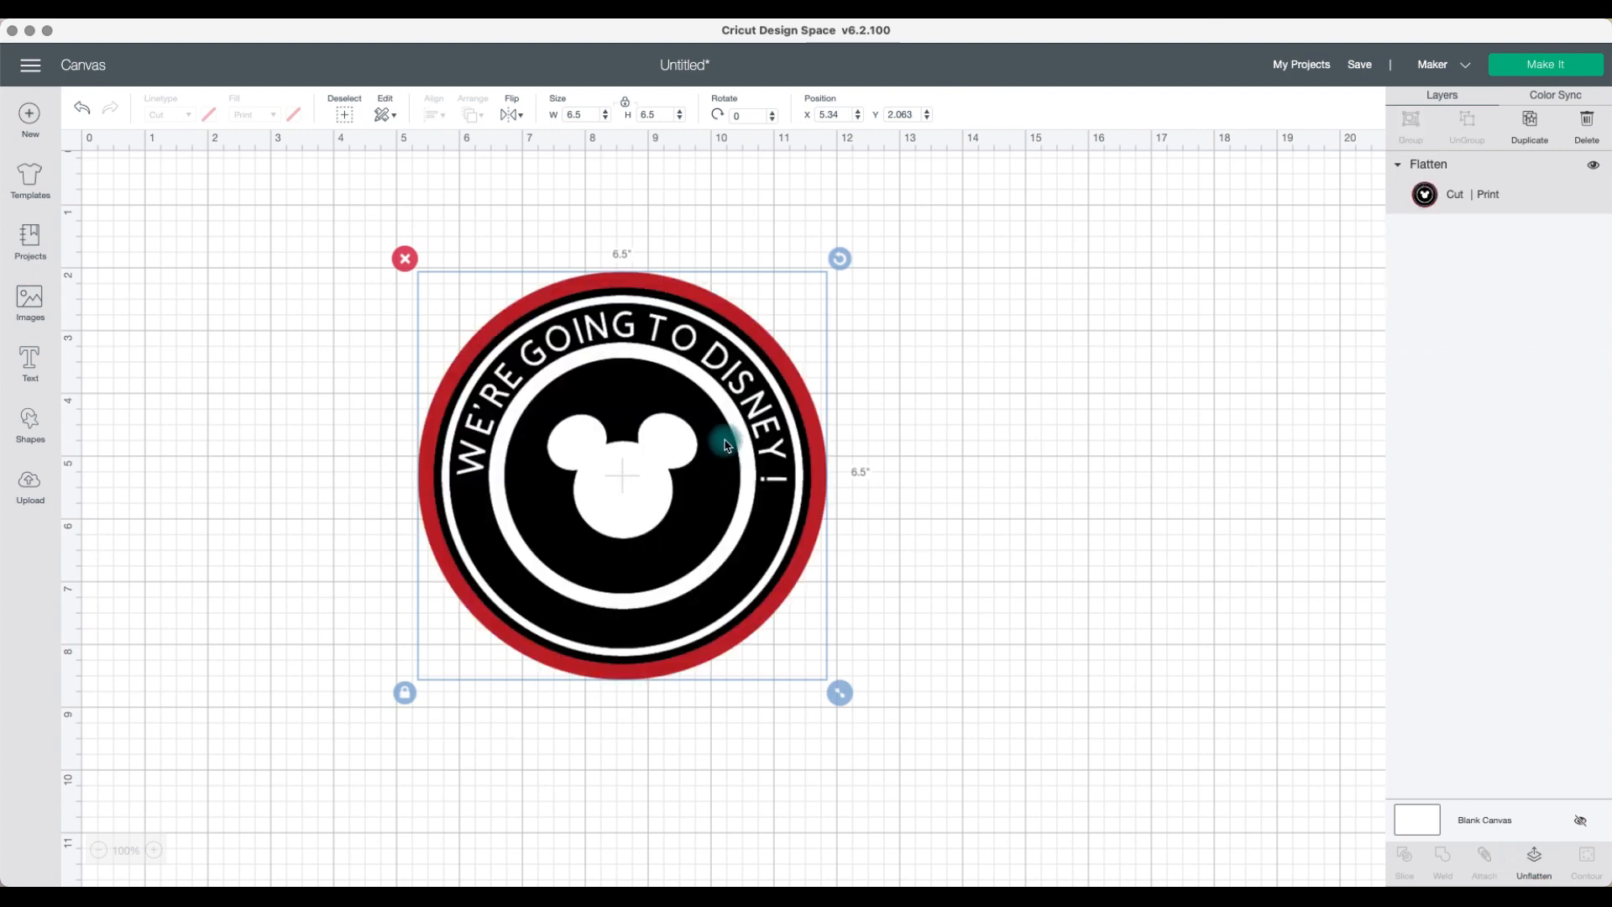
left_click_drag(623, 475, 780, 470)
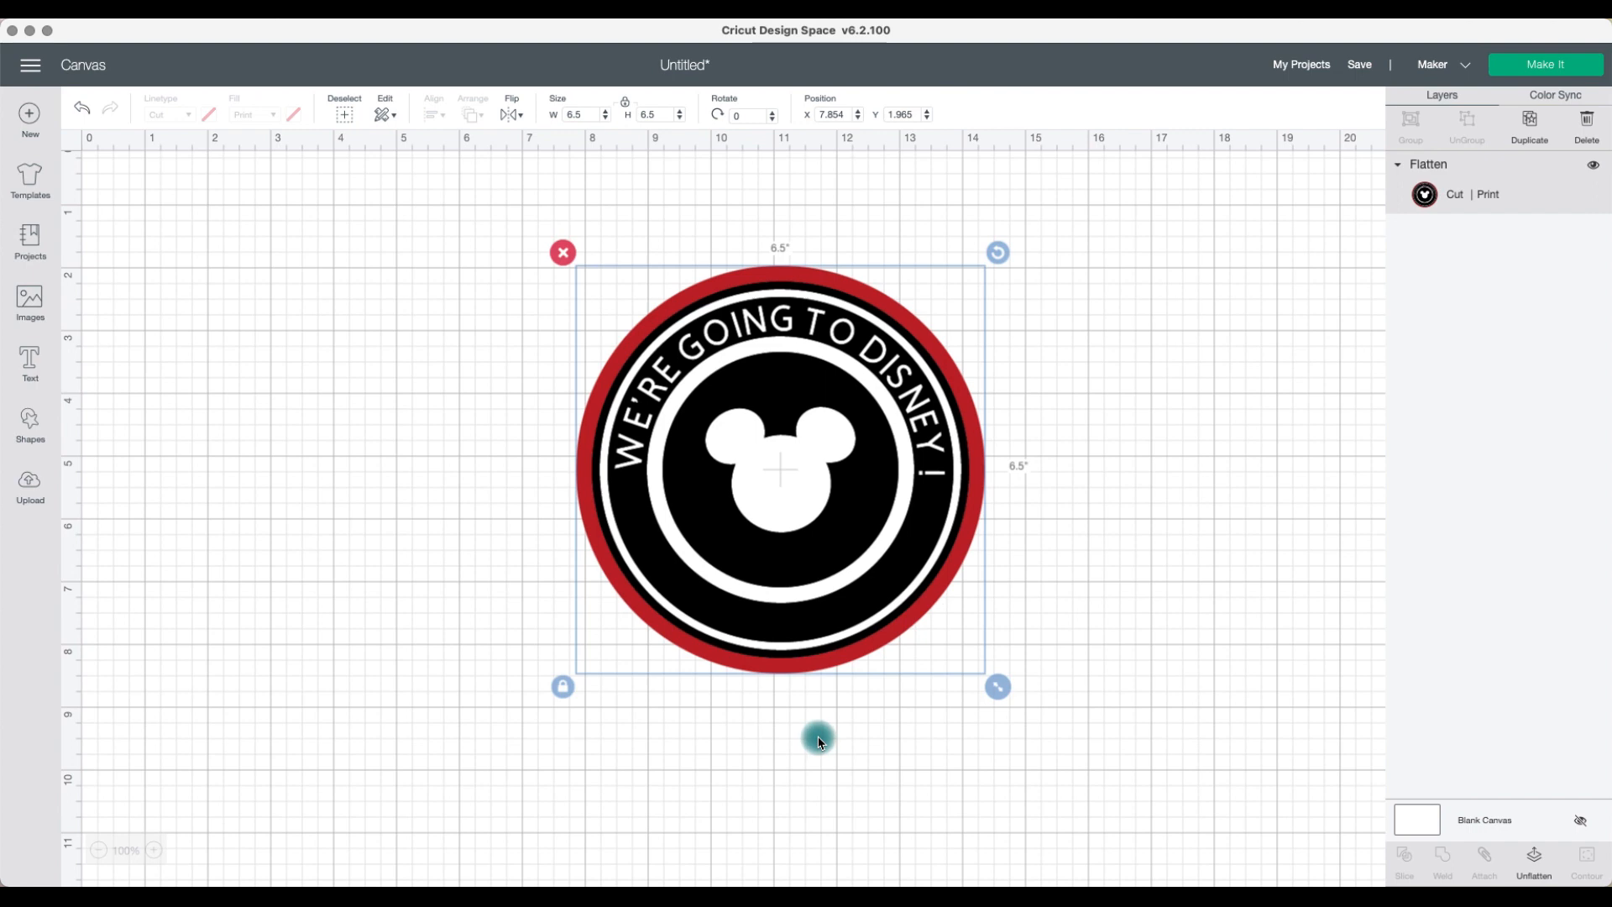
left_click(1088, 506)
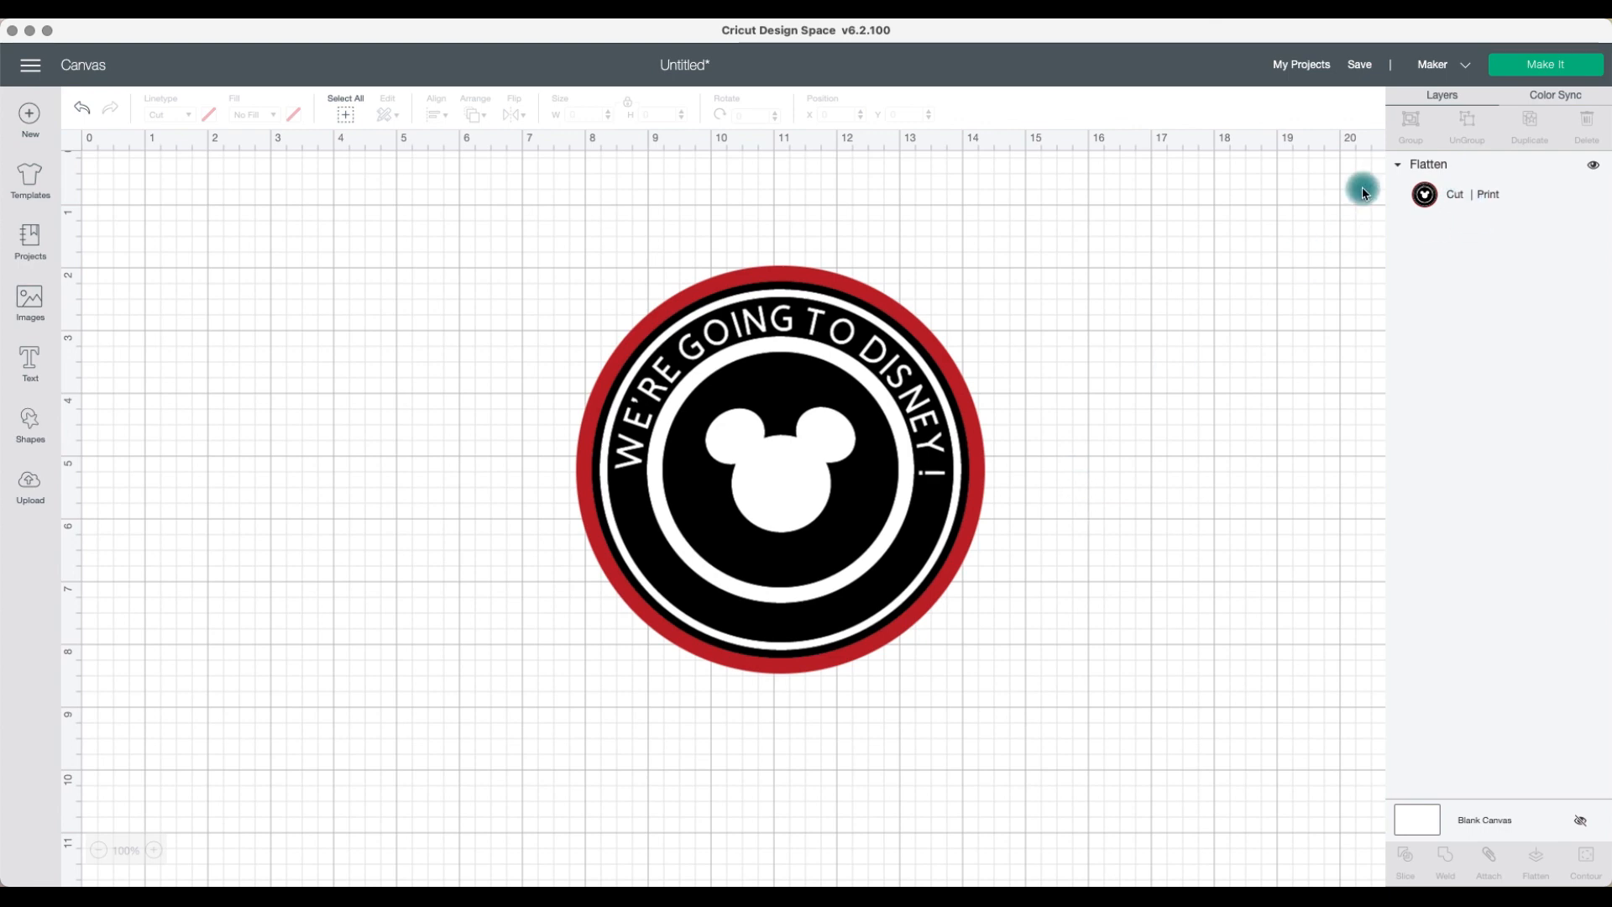
Step: Duplicate the flattened design and place the two copies side by side
left_click(982, 384)
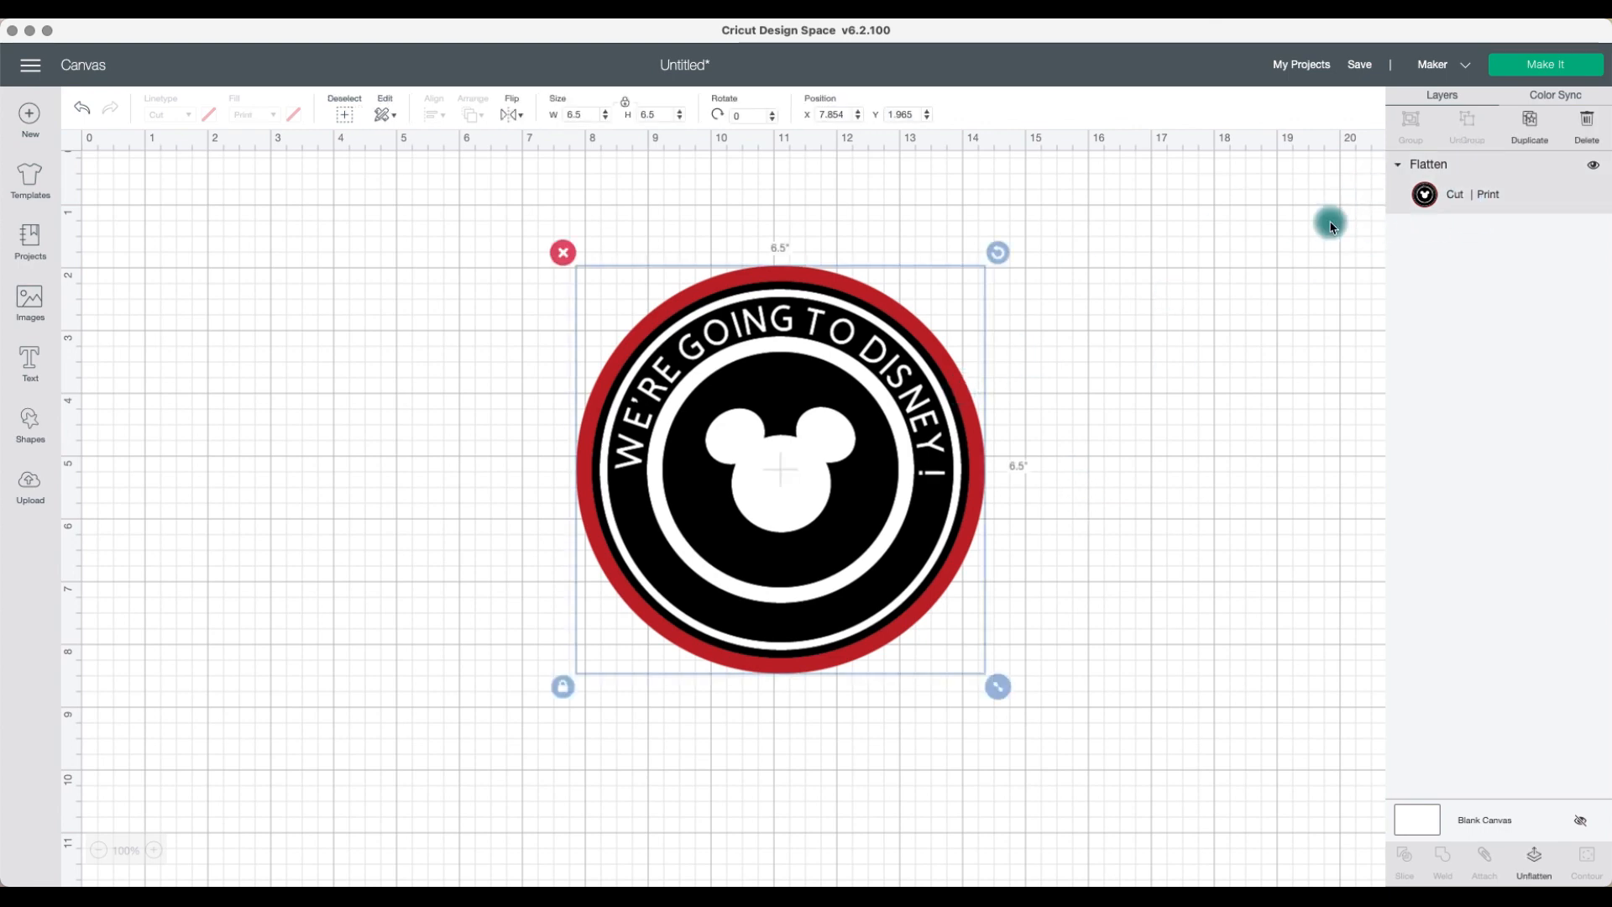
left_click(1522, 120)
left_click_drag(850, 442, 1045, 421)
left_click_drag(708, 406, 489, 408)
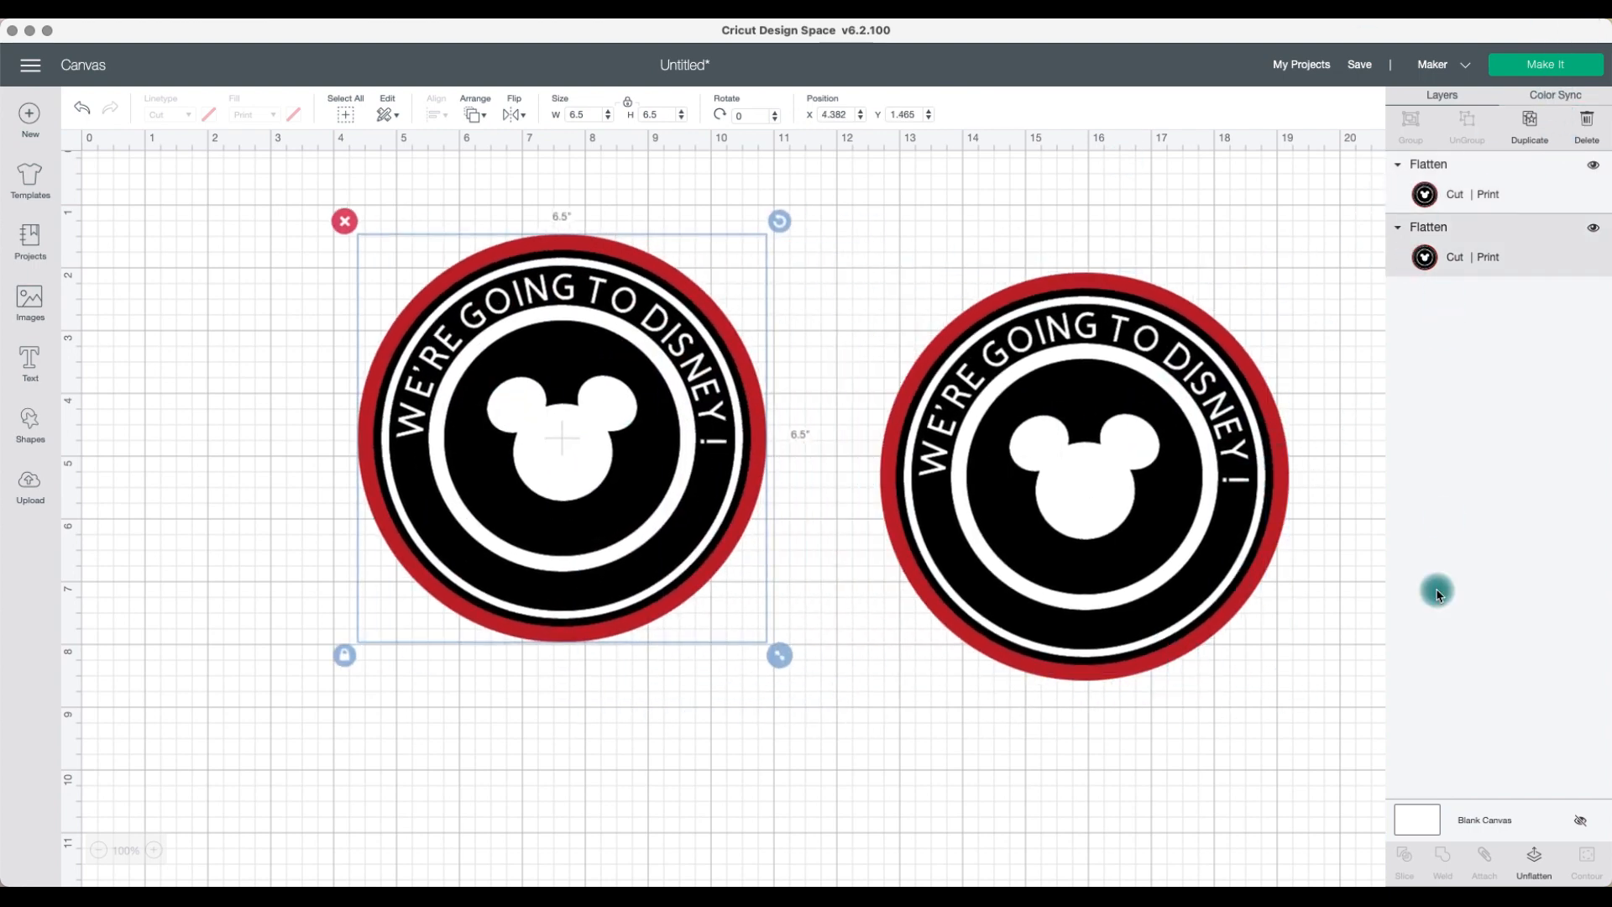
Step: Unflatten the right copy and drag its black design layer down off the circles
left_click(1118, 712)
left_click(1116, 611)
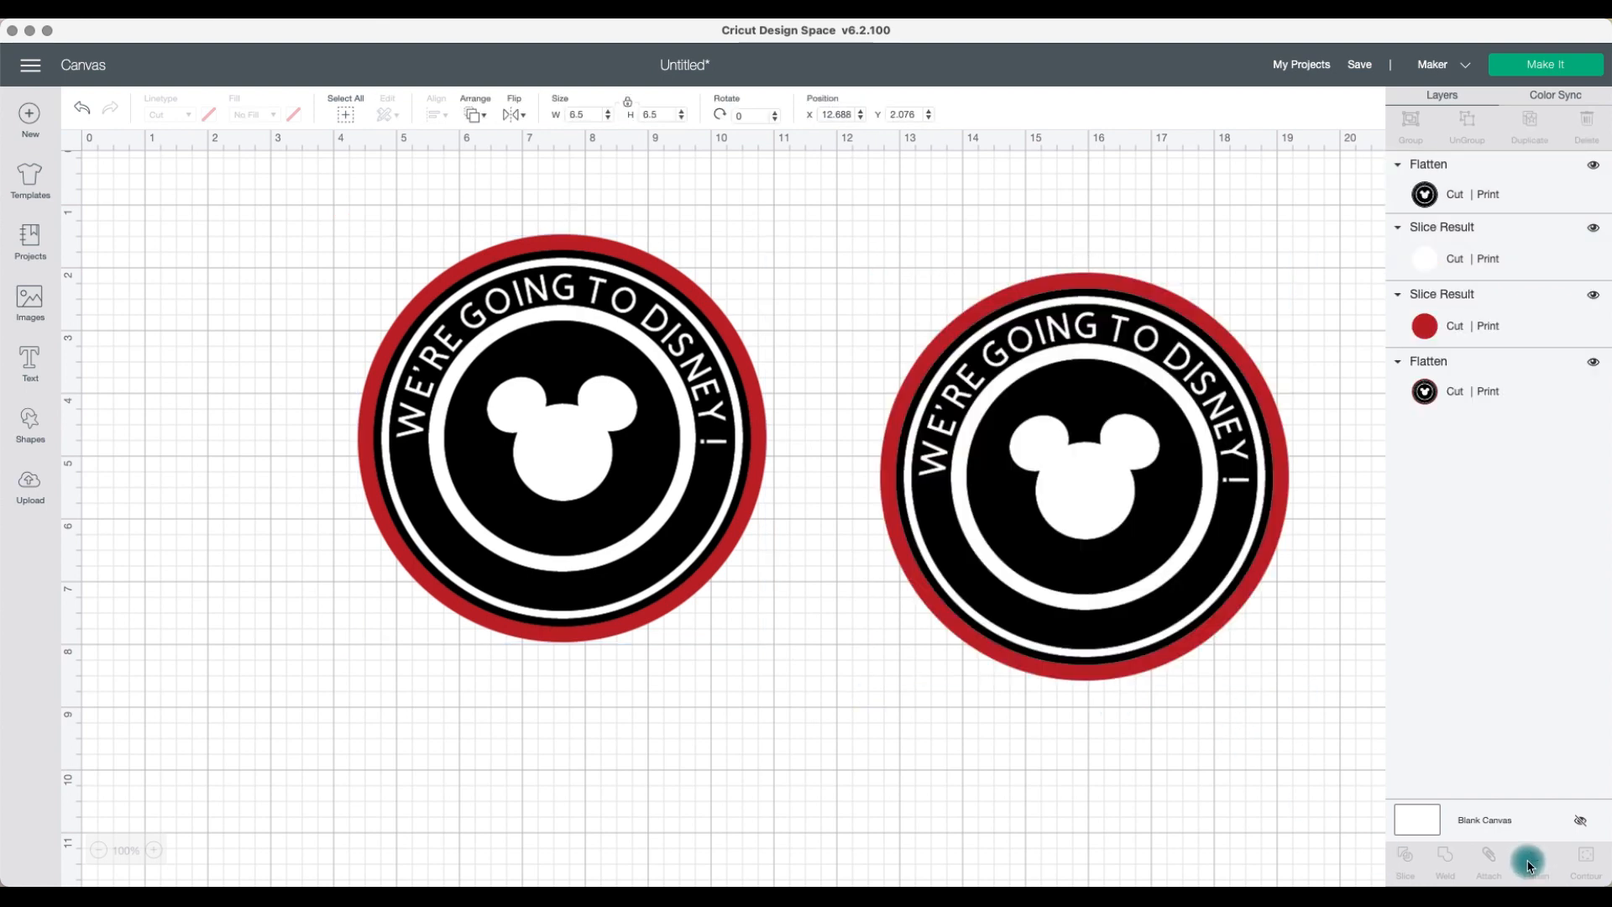
left_click_drag(1134, 579, 1133, 770)
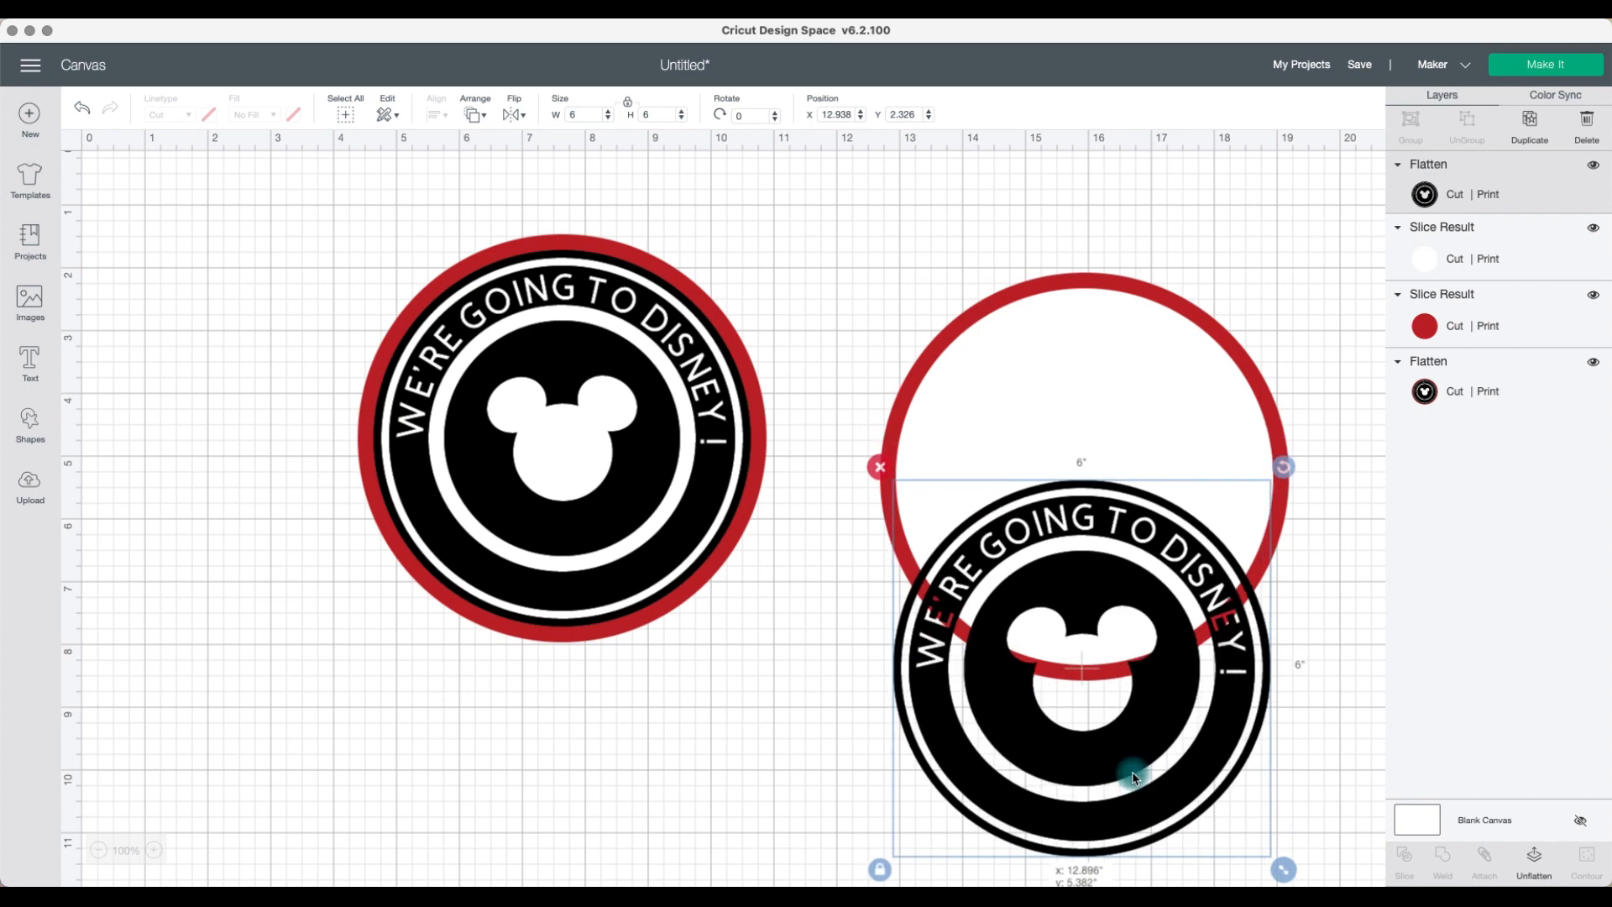
Step: Select the right copy's red and white circle layers and delete them
left_click(1105, 421)
left_click_drag(1043, 672, 1006, 721)
mouse_move(903, 317)
left_mouse_down()
mouse_move(1029, 360)
mouse_move(899, 270)
mouse_move(896, 299)
left_mouse_up()
left_click(976, 199)
left_click_drag(1026, 245, 1116, 374)
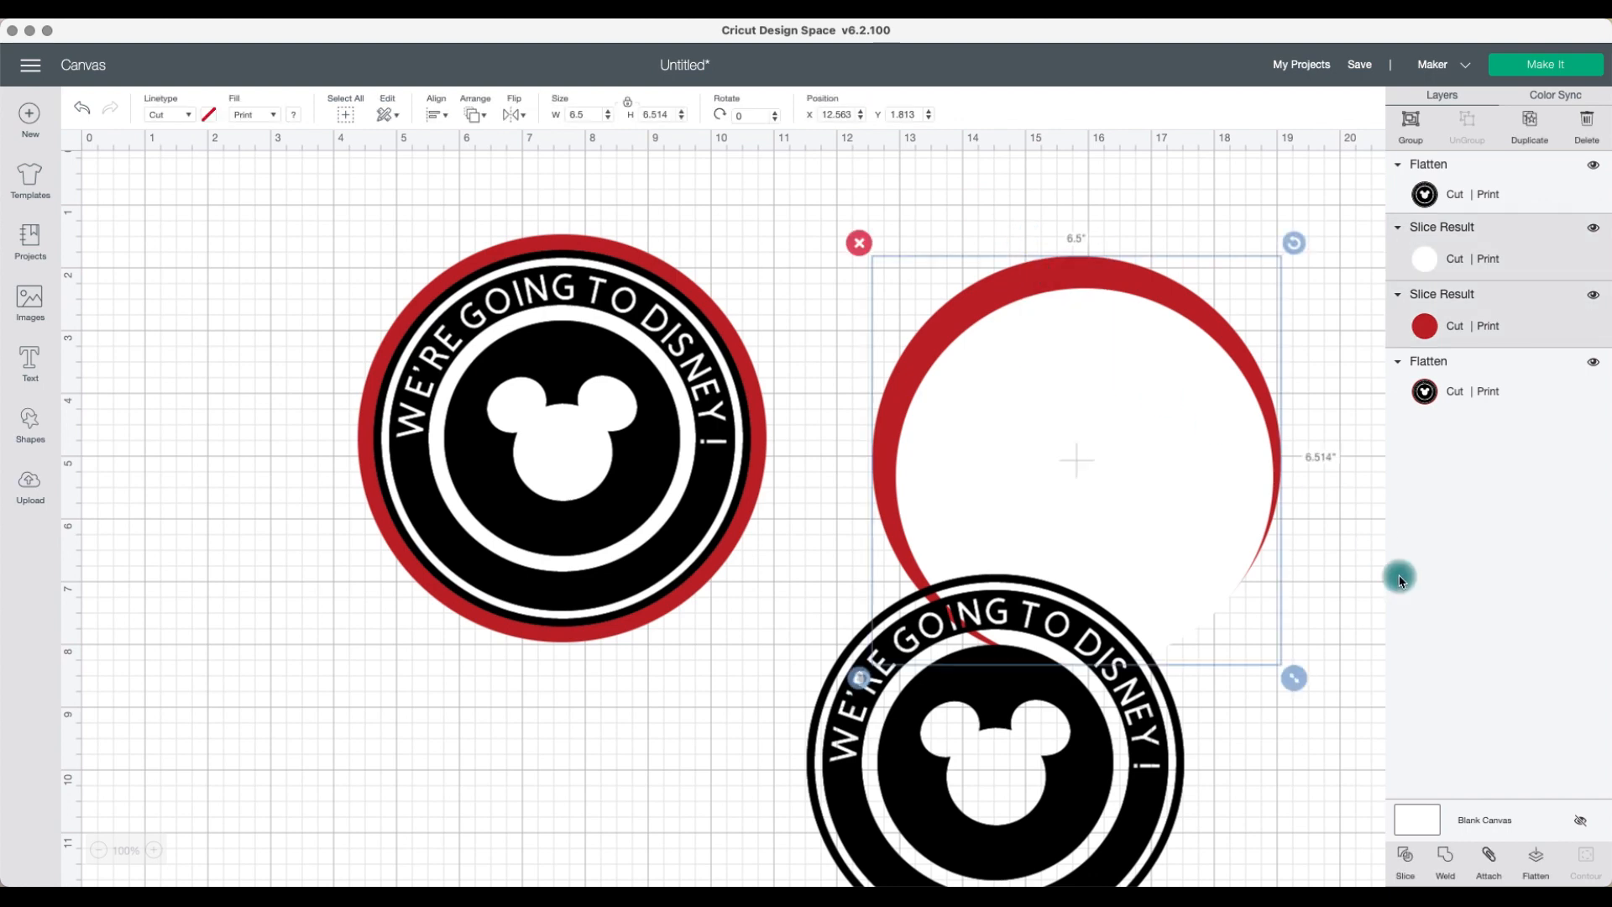
left_click_drag(907, 297, 1056, 277)
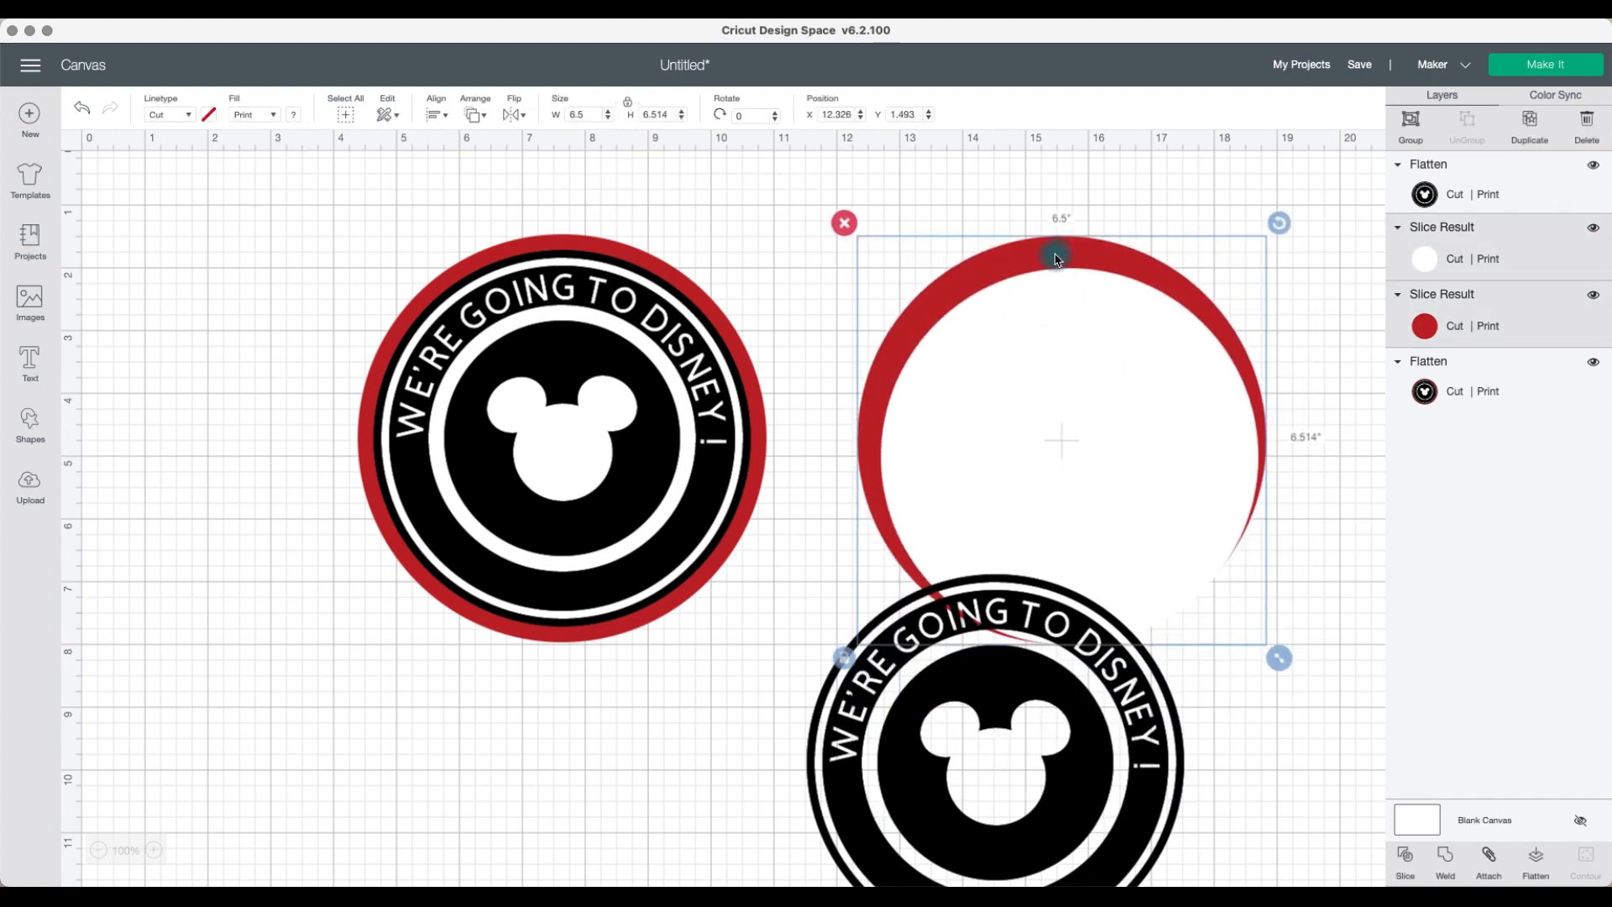
key("Delete")
Step: Position the black-only design beside the red-bordered design on the canvas
left_click_drag(1036, 658, 1064, 404)
left_click_drag(666, 407, 677, 464)
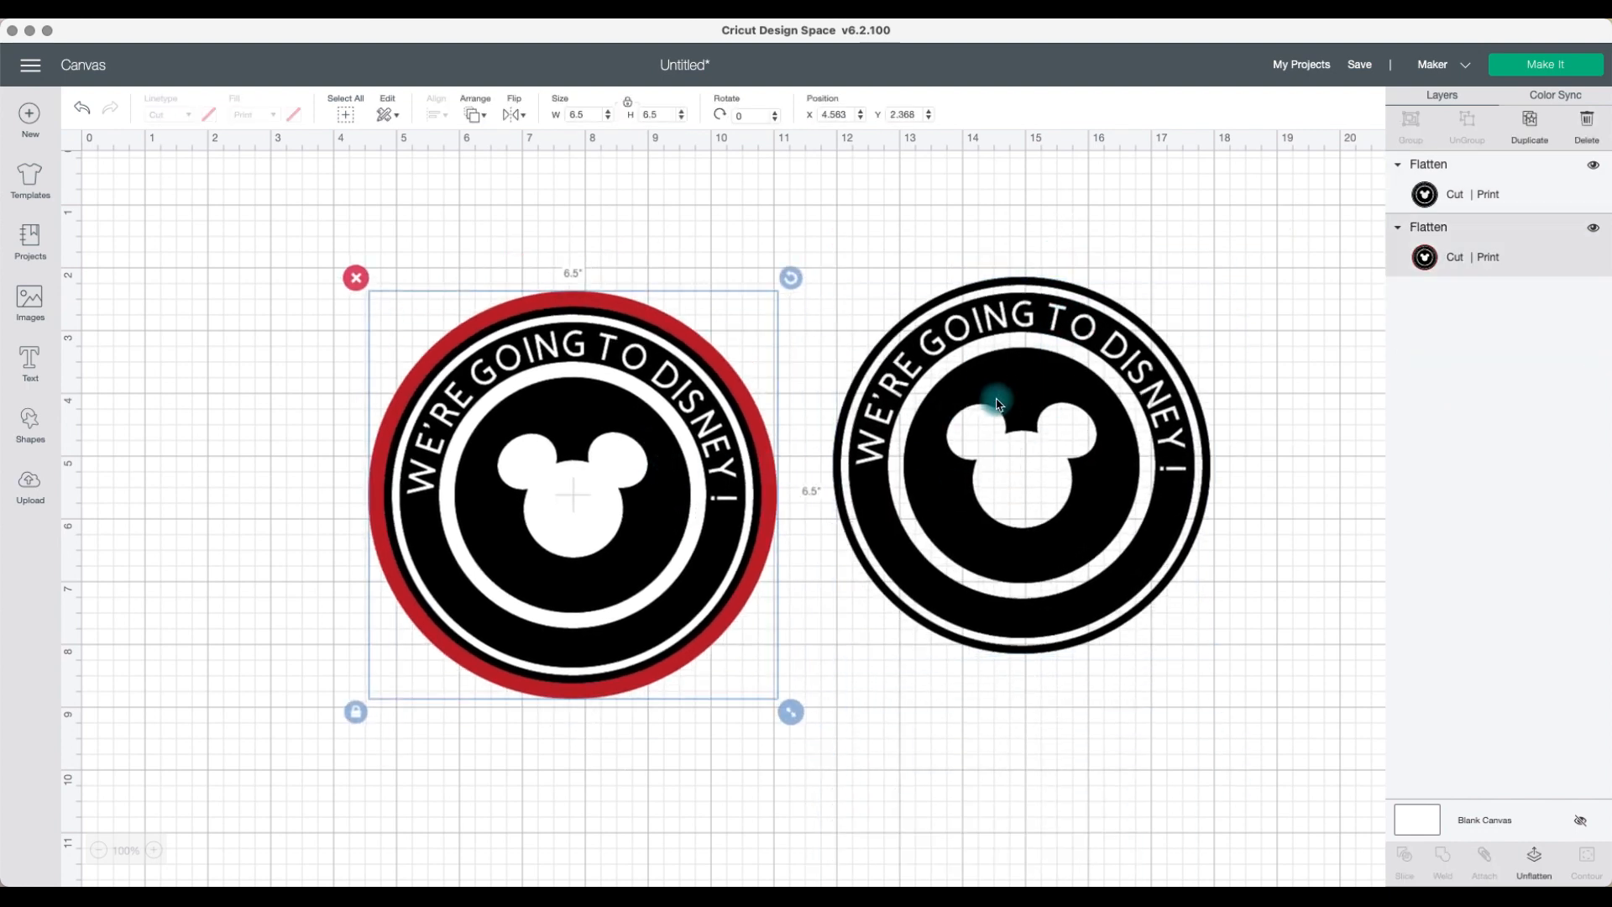
left_click(1485, 198)
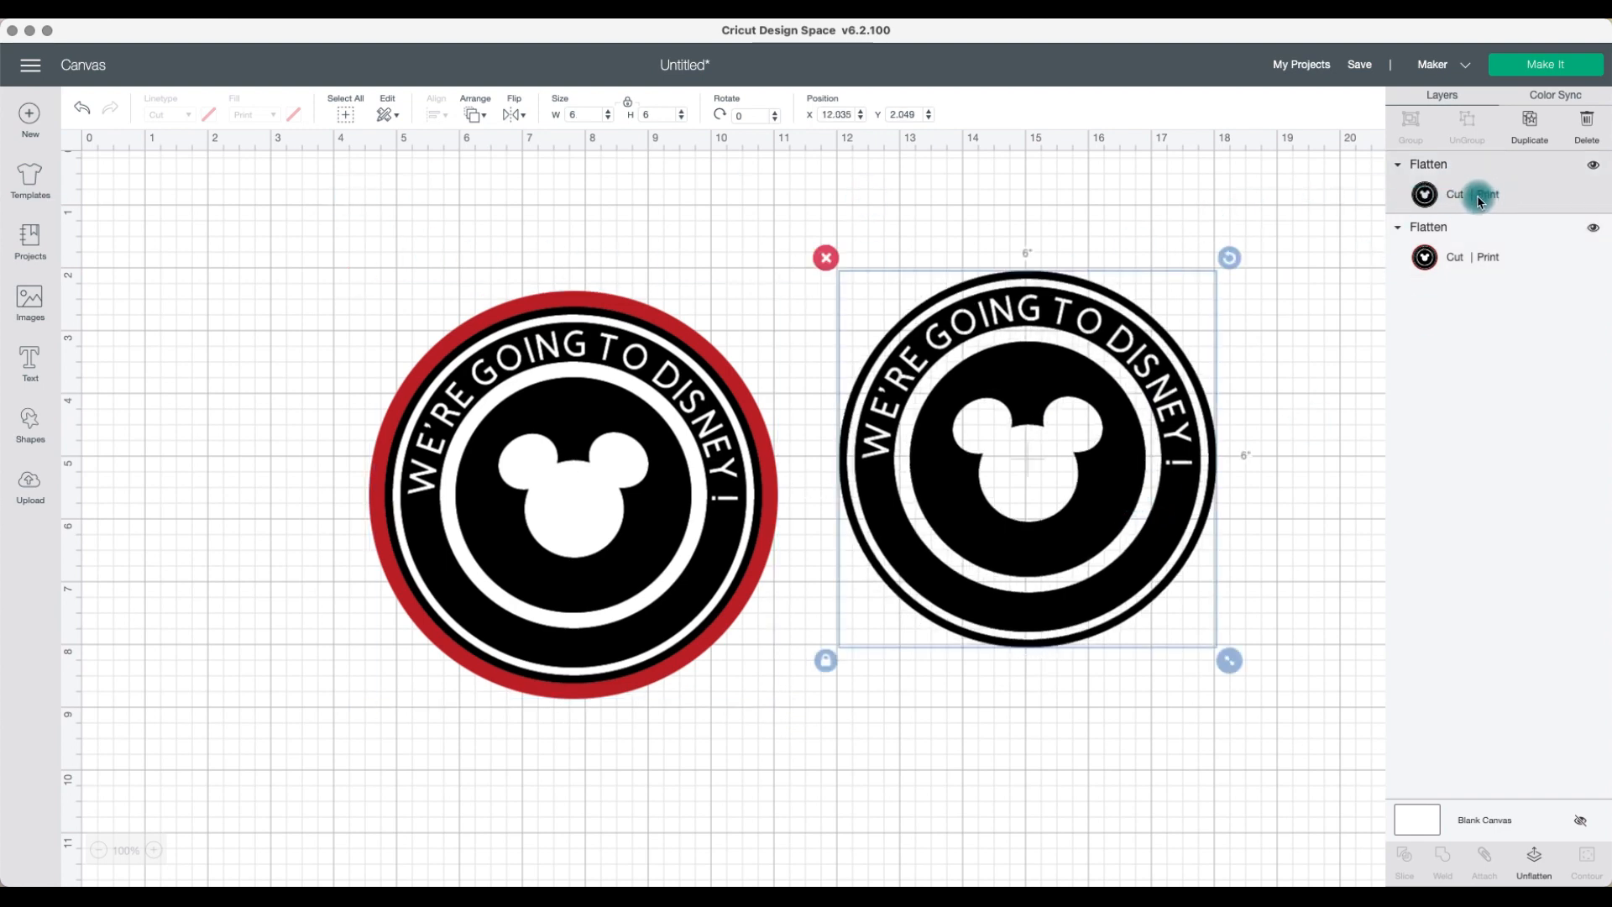
left_click_drag(1018, 414, 1063, 400)
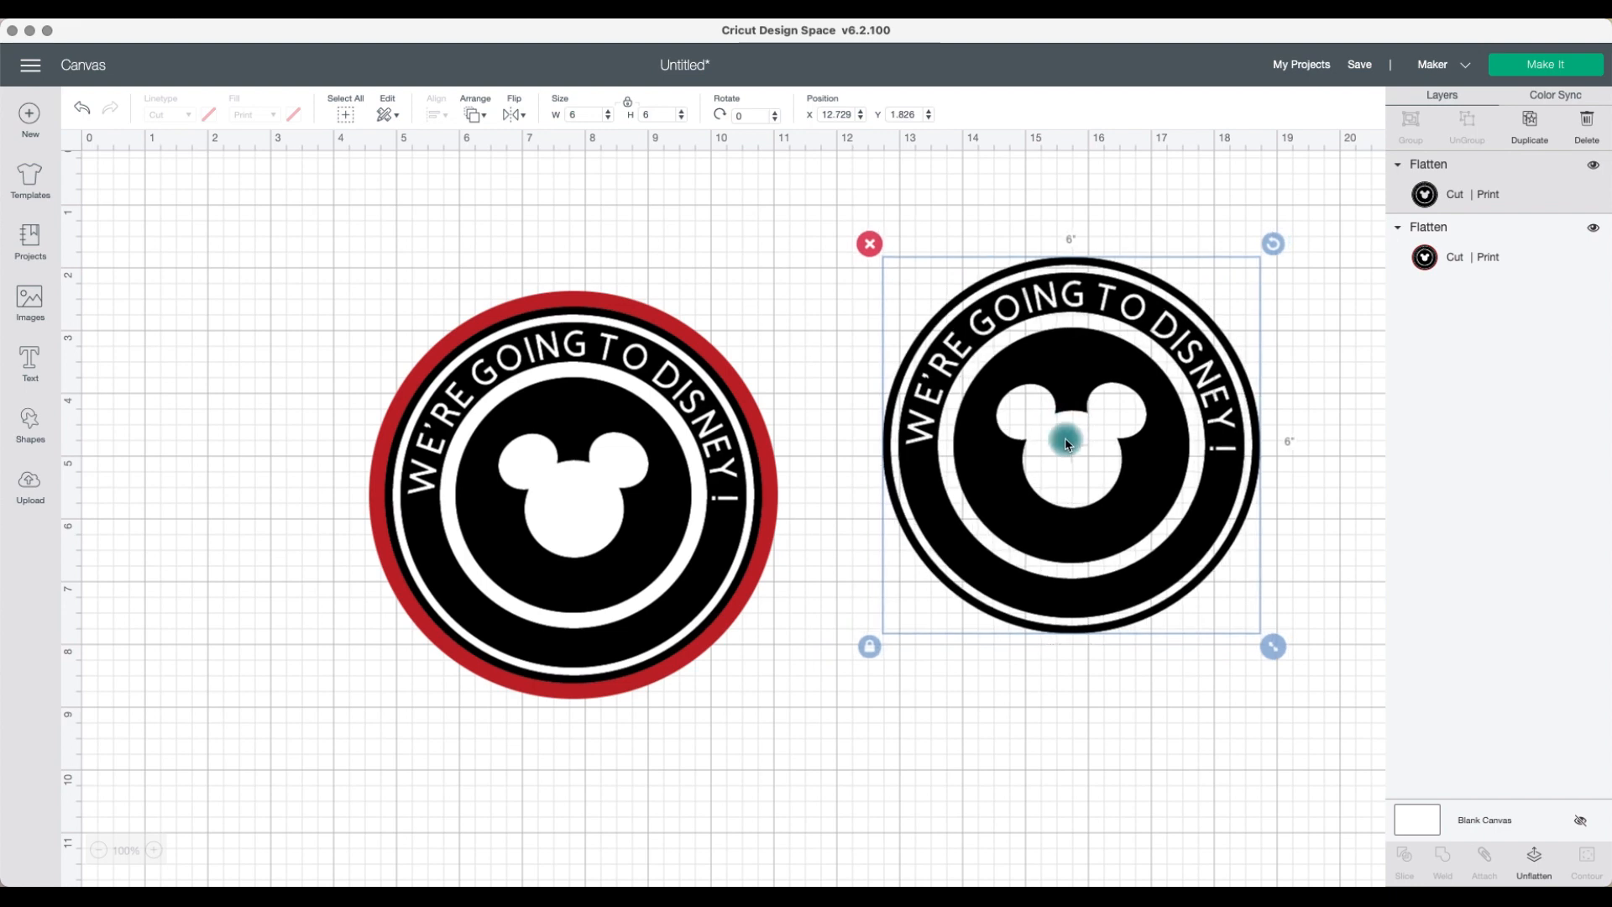
left_click(1441, 268)
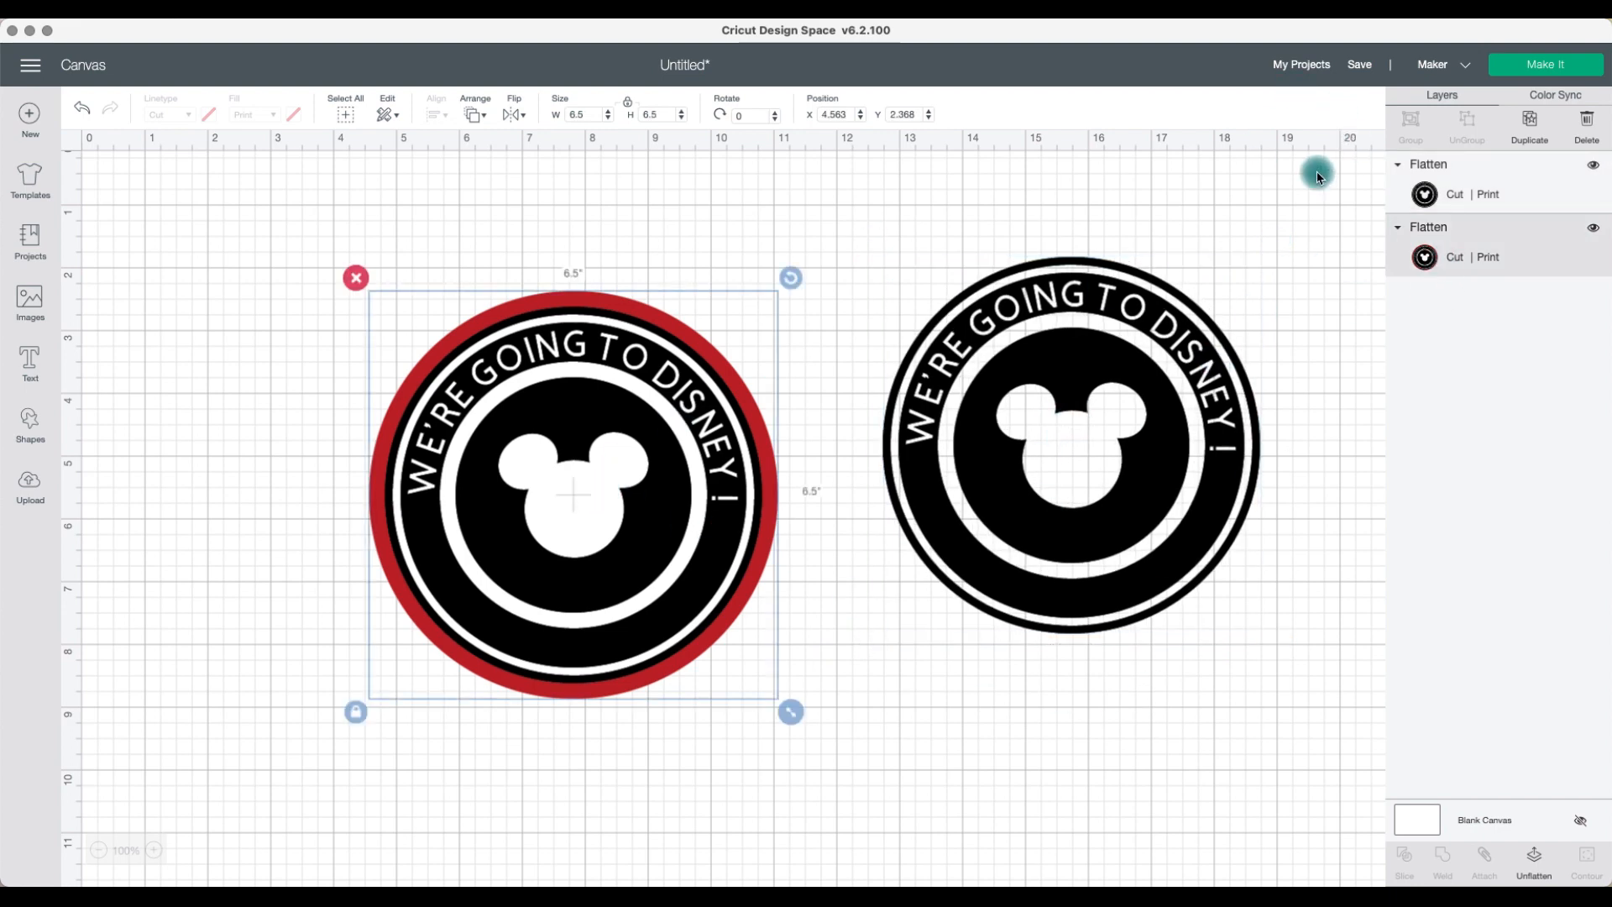
Step: Open Make It, review both print-then-cut mats, and continue
left_click(1550, 65)
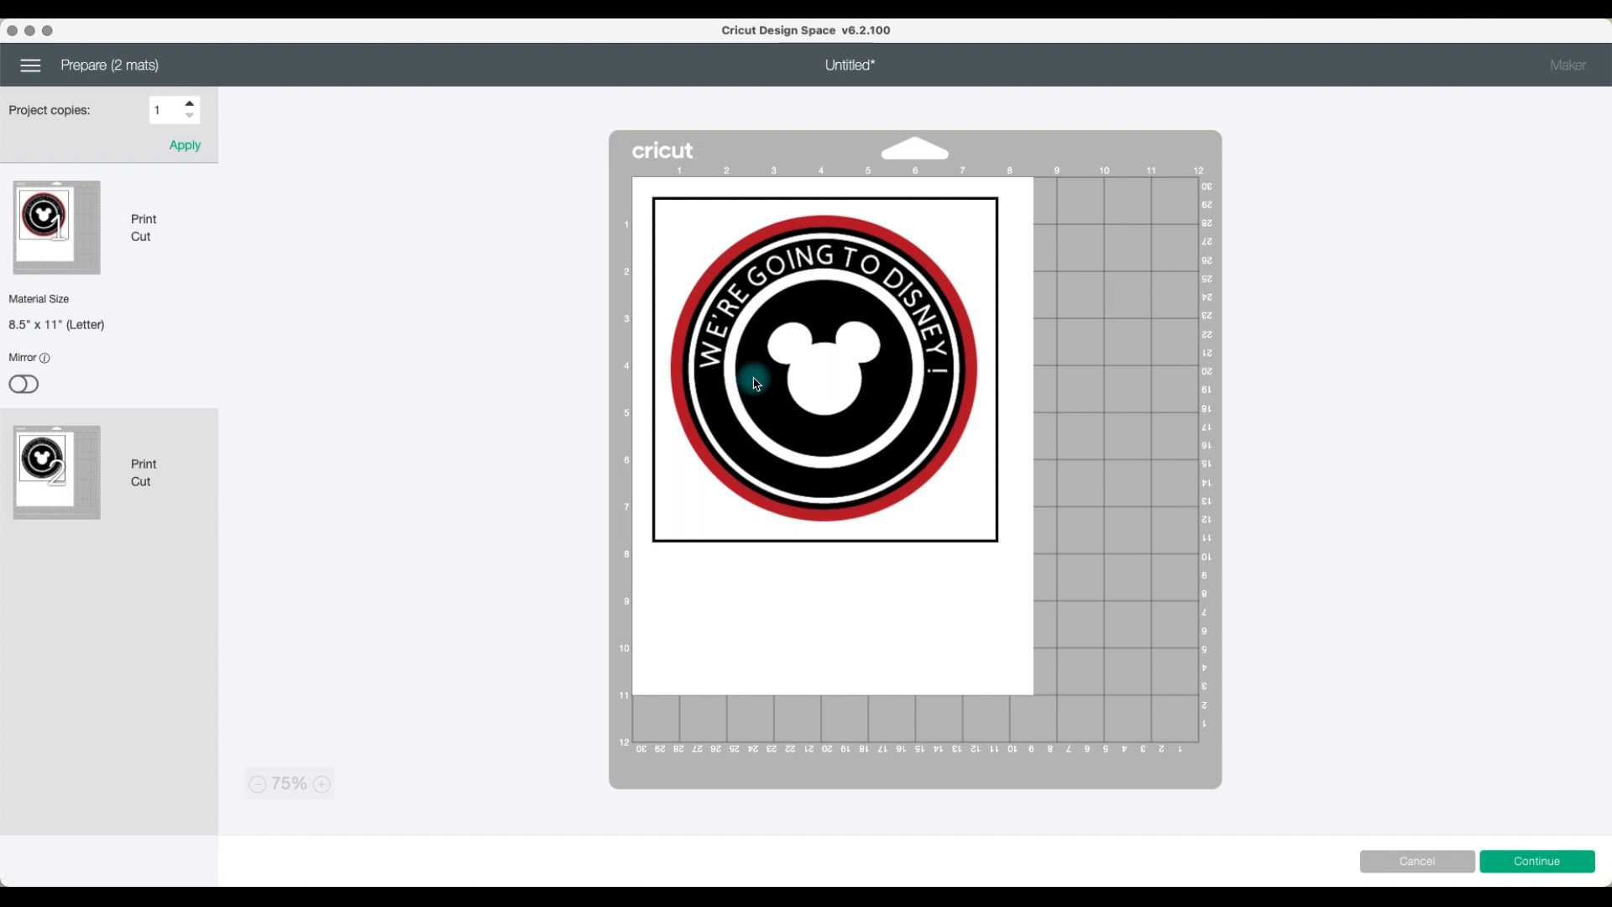
left_click(75, 467)
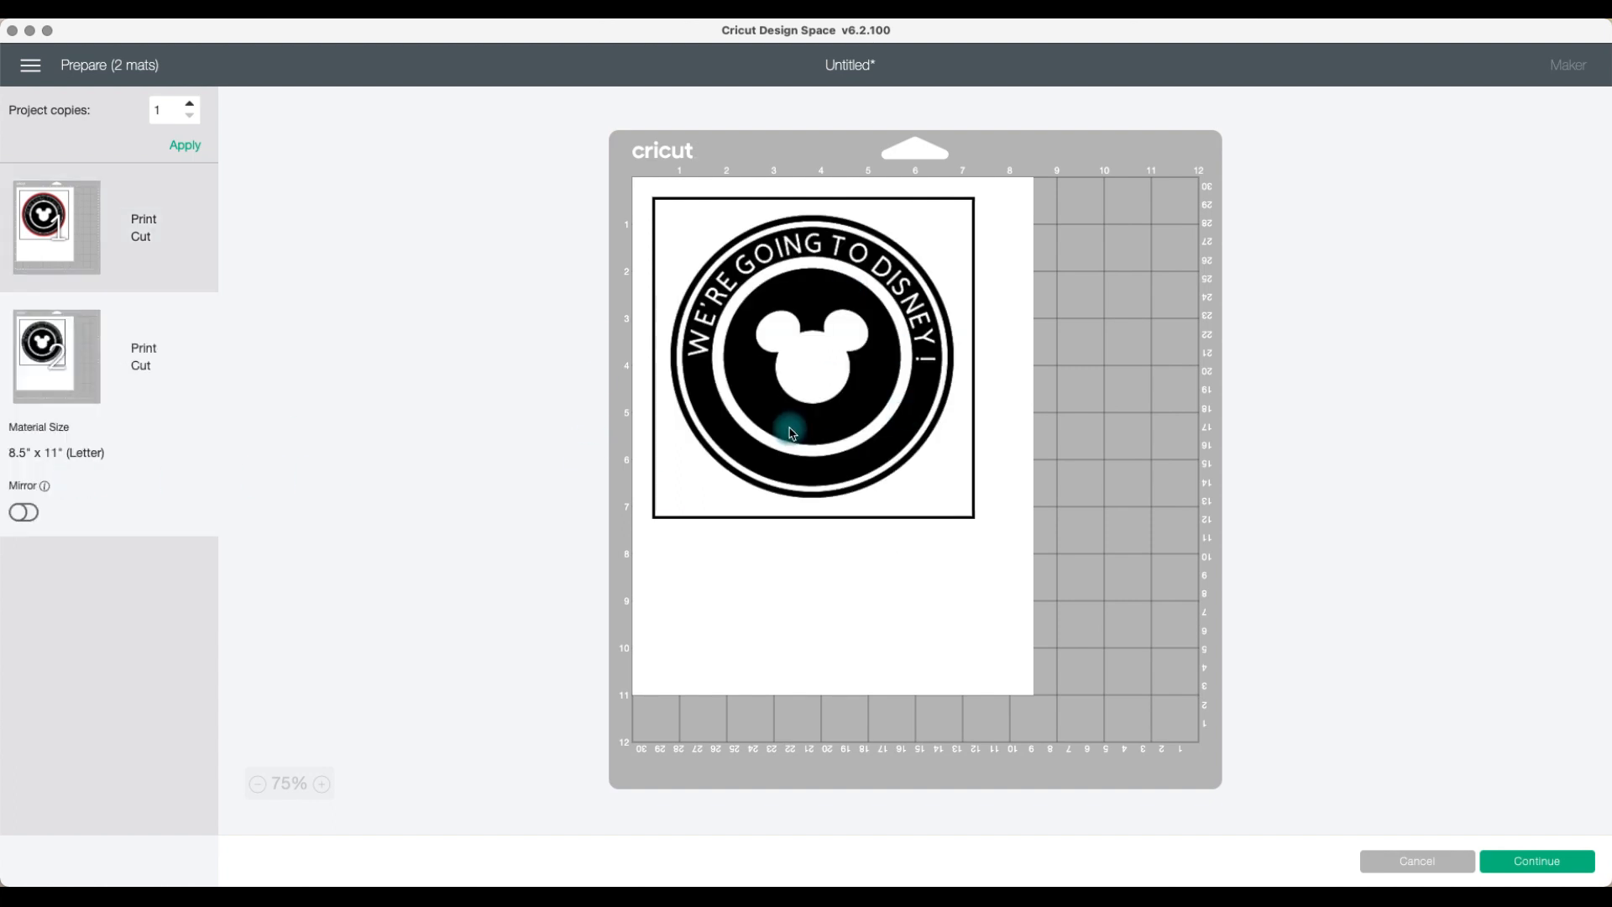
left_click(1547, 864)
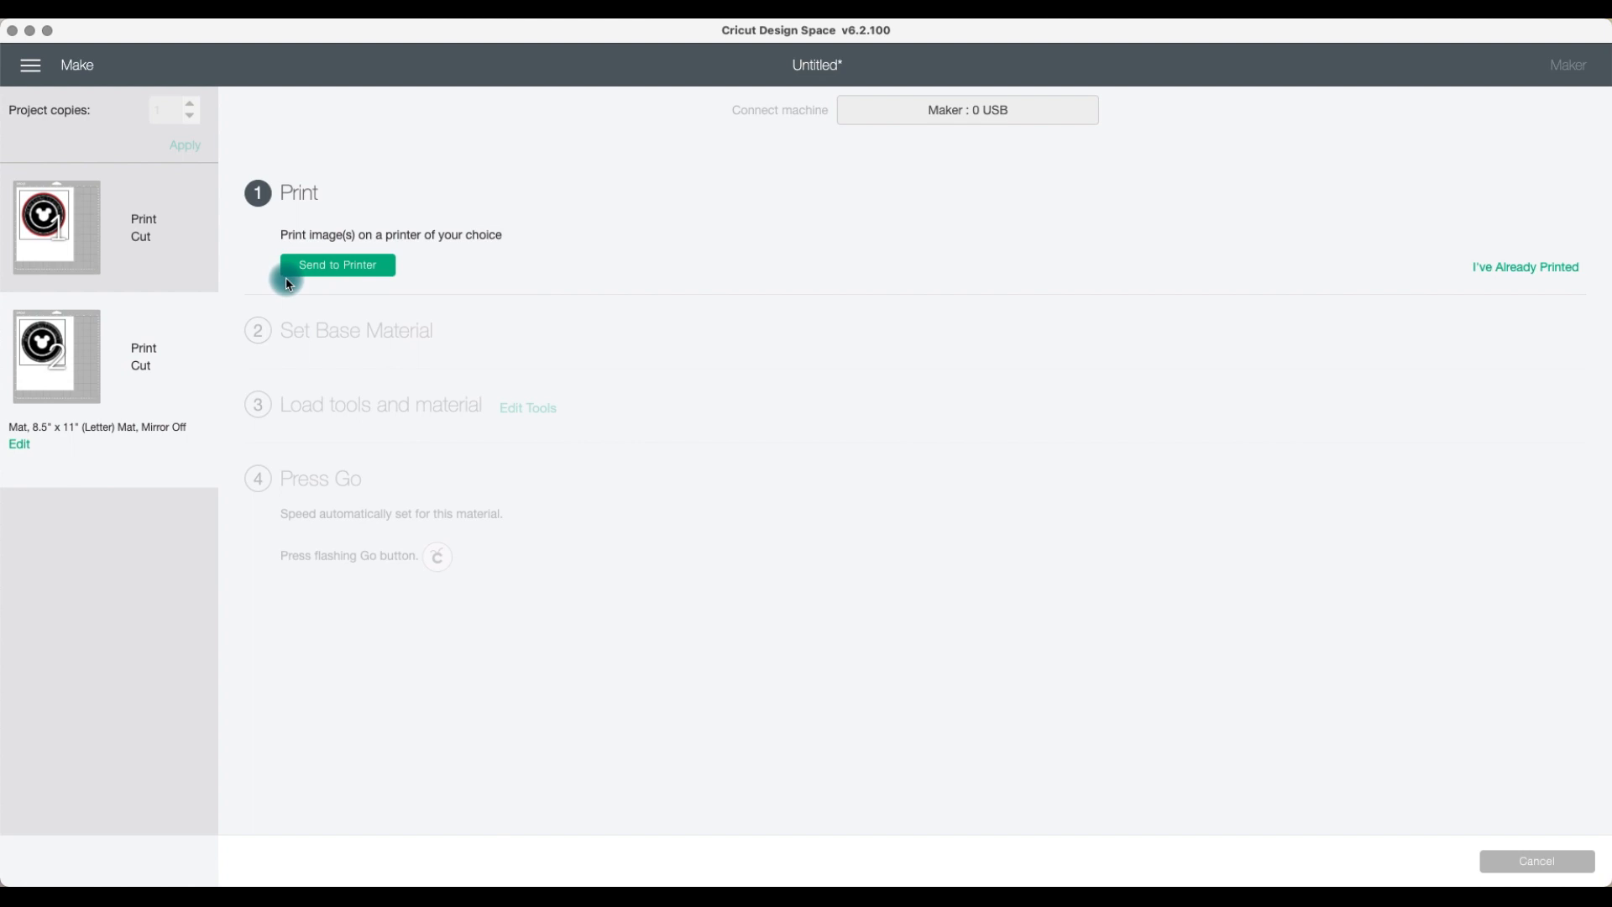
Step: Send the first mat to the printer with Add Bleed and the system print dialog turned on
left_click(337, 265)
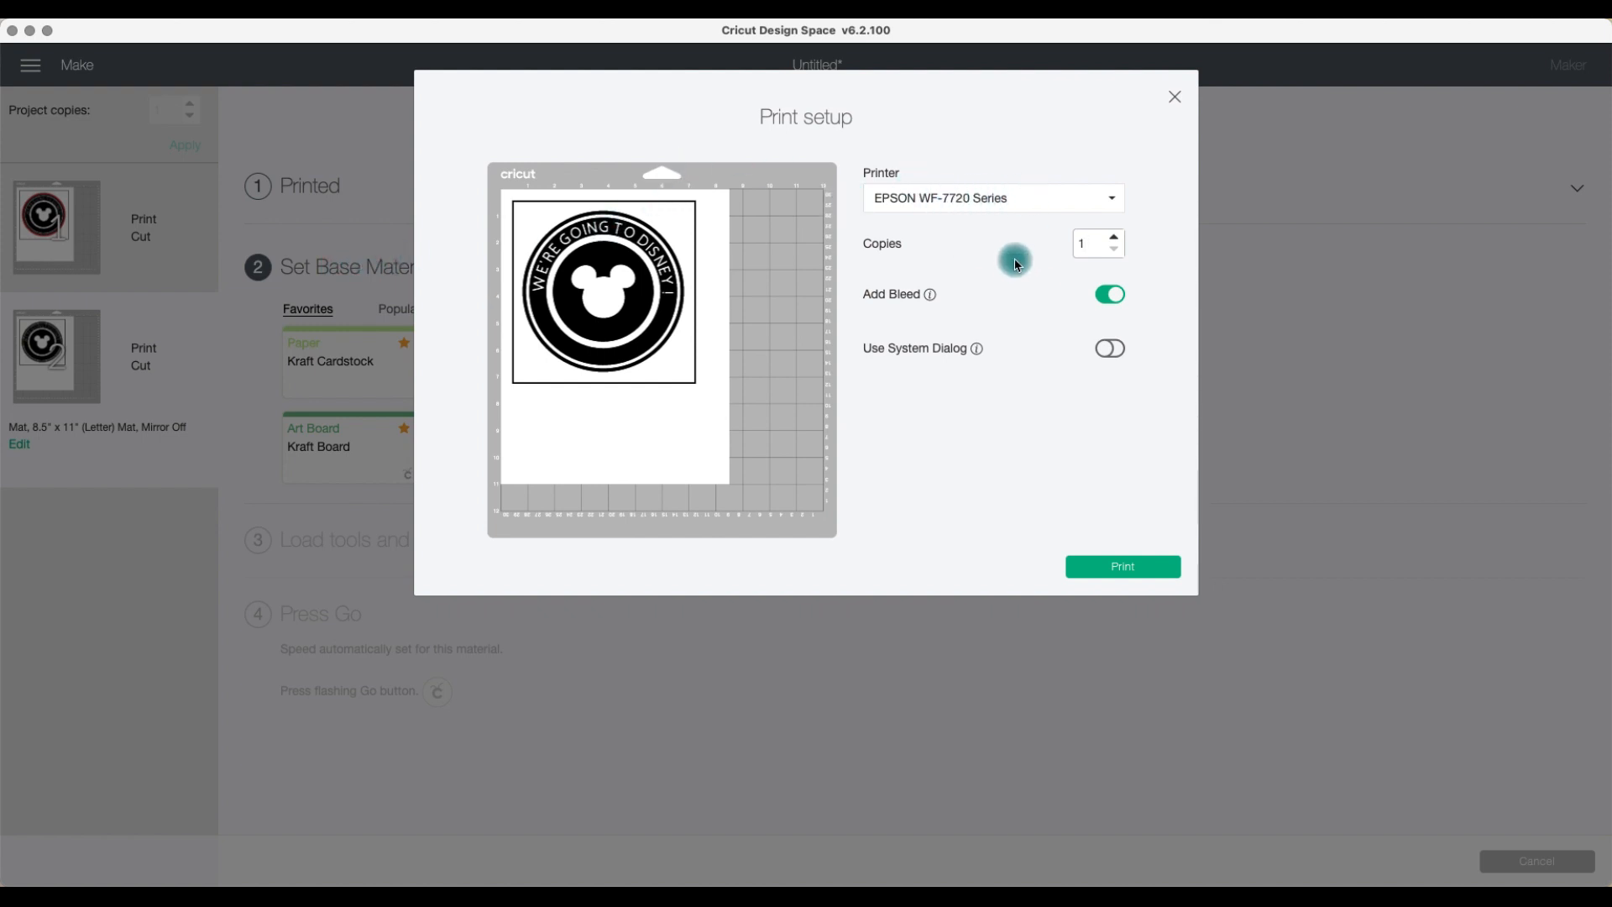
left_click(1028, 207)
left_click(1028, 207)
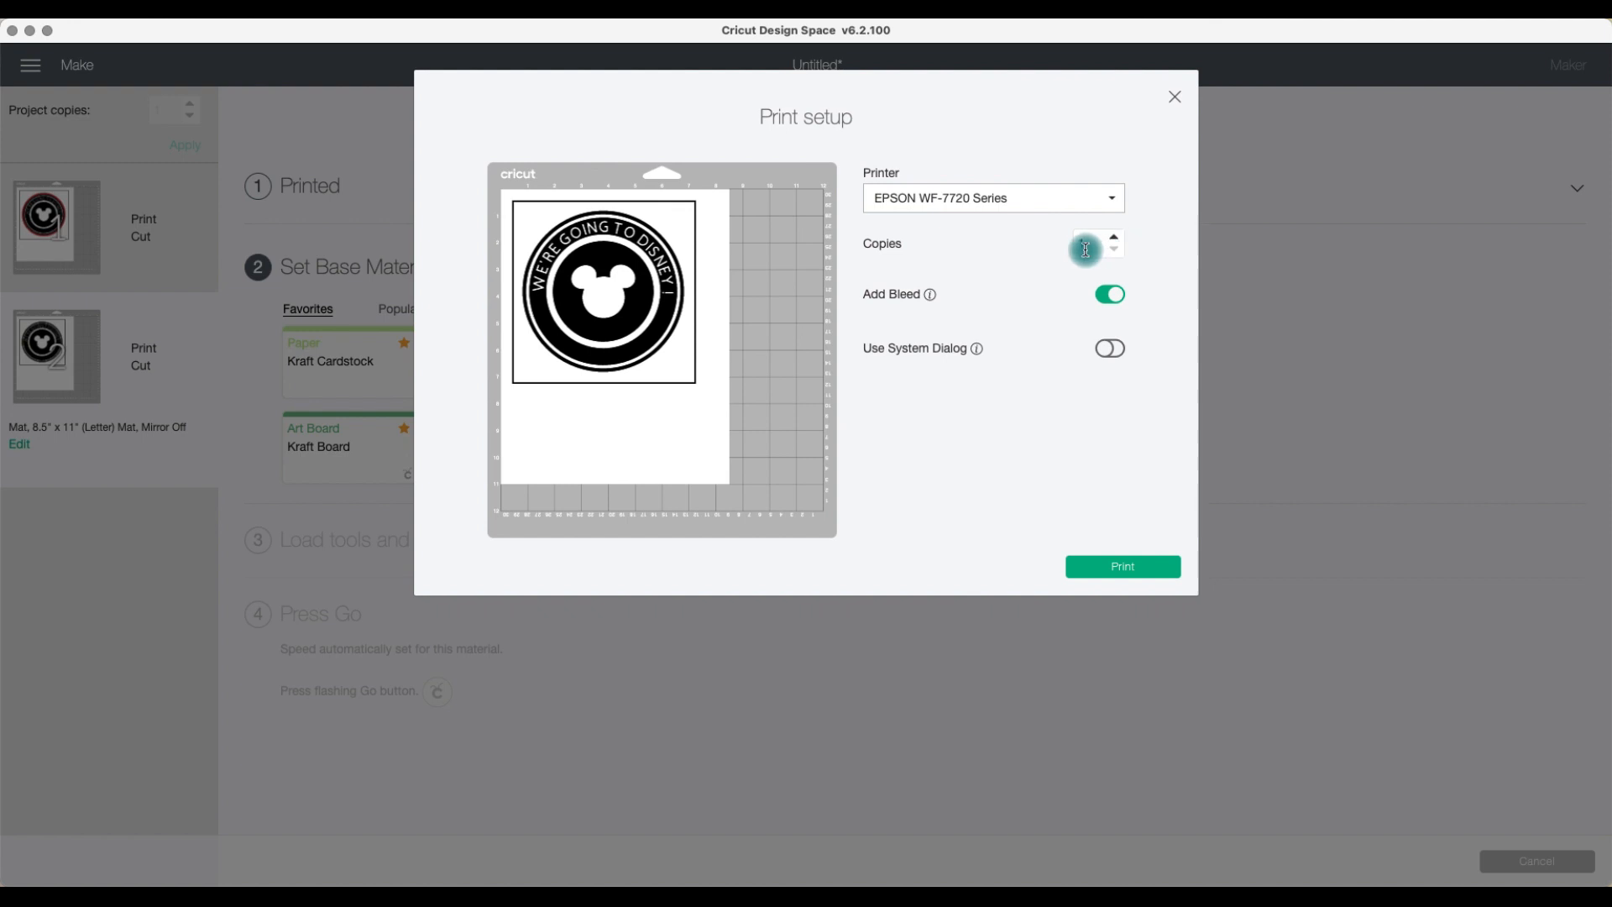
left_click(1119, 242)
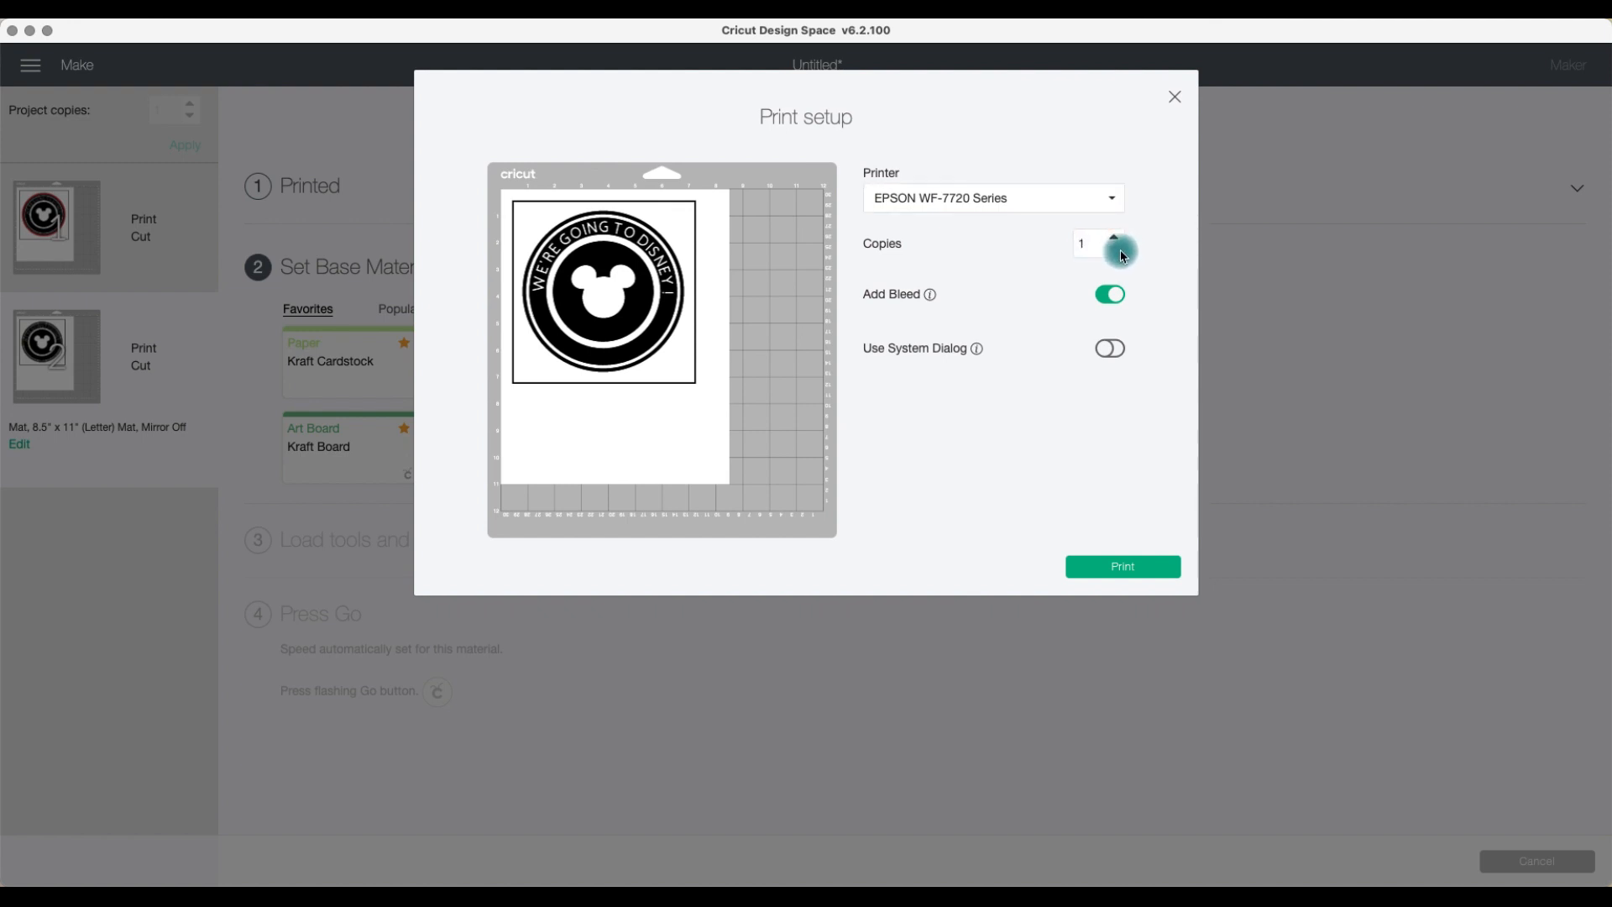
left_click(1116, 243)
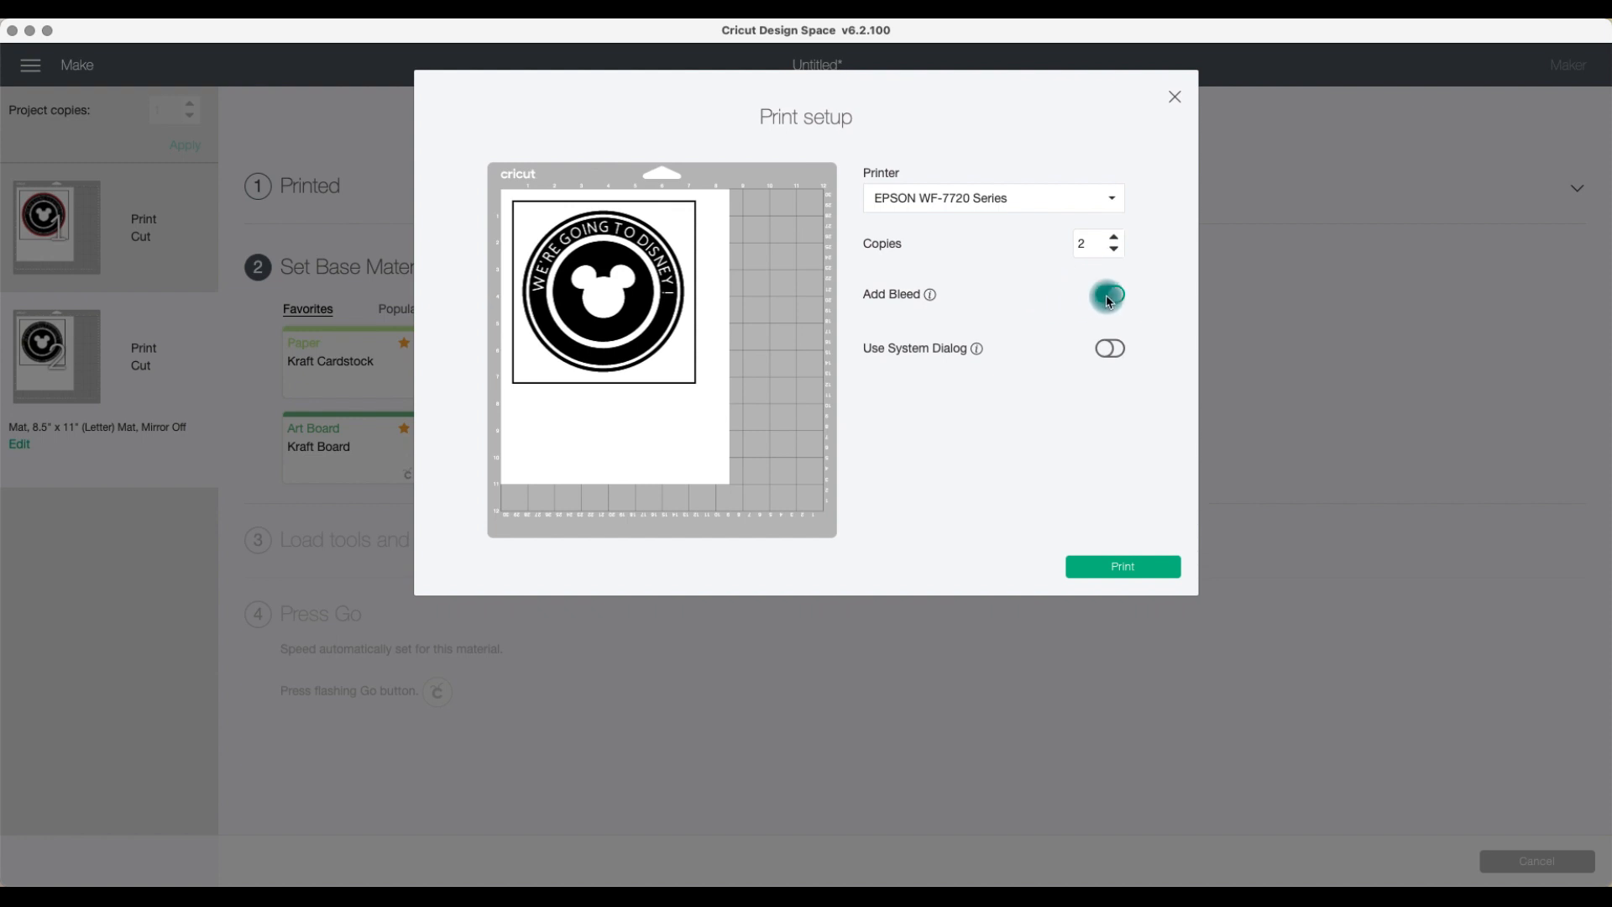
left_click(1117, 250)
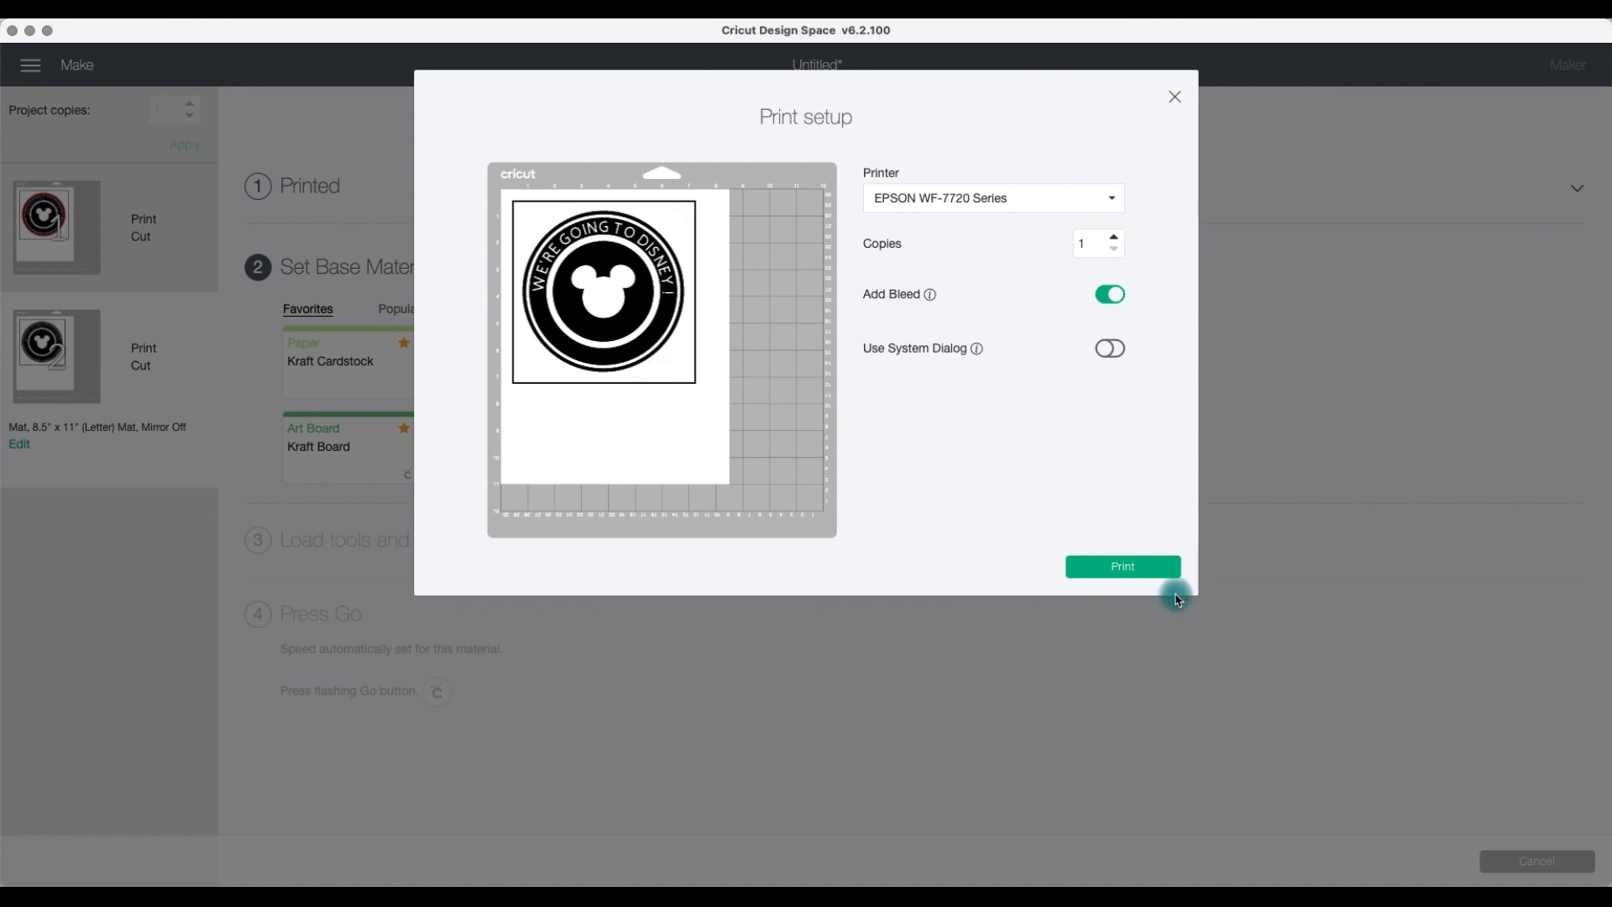
left_click(1108, 348)
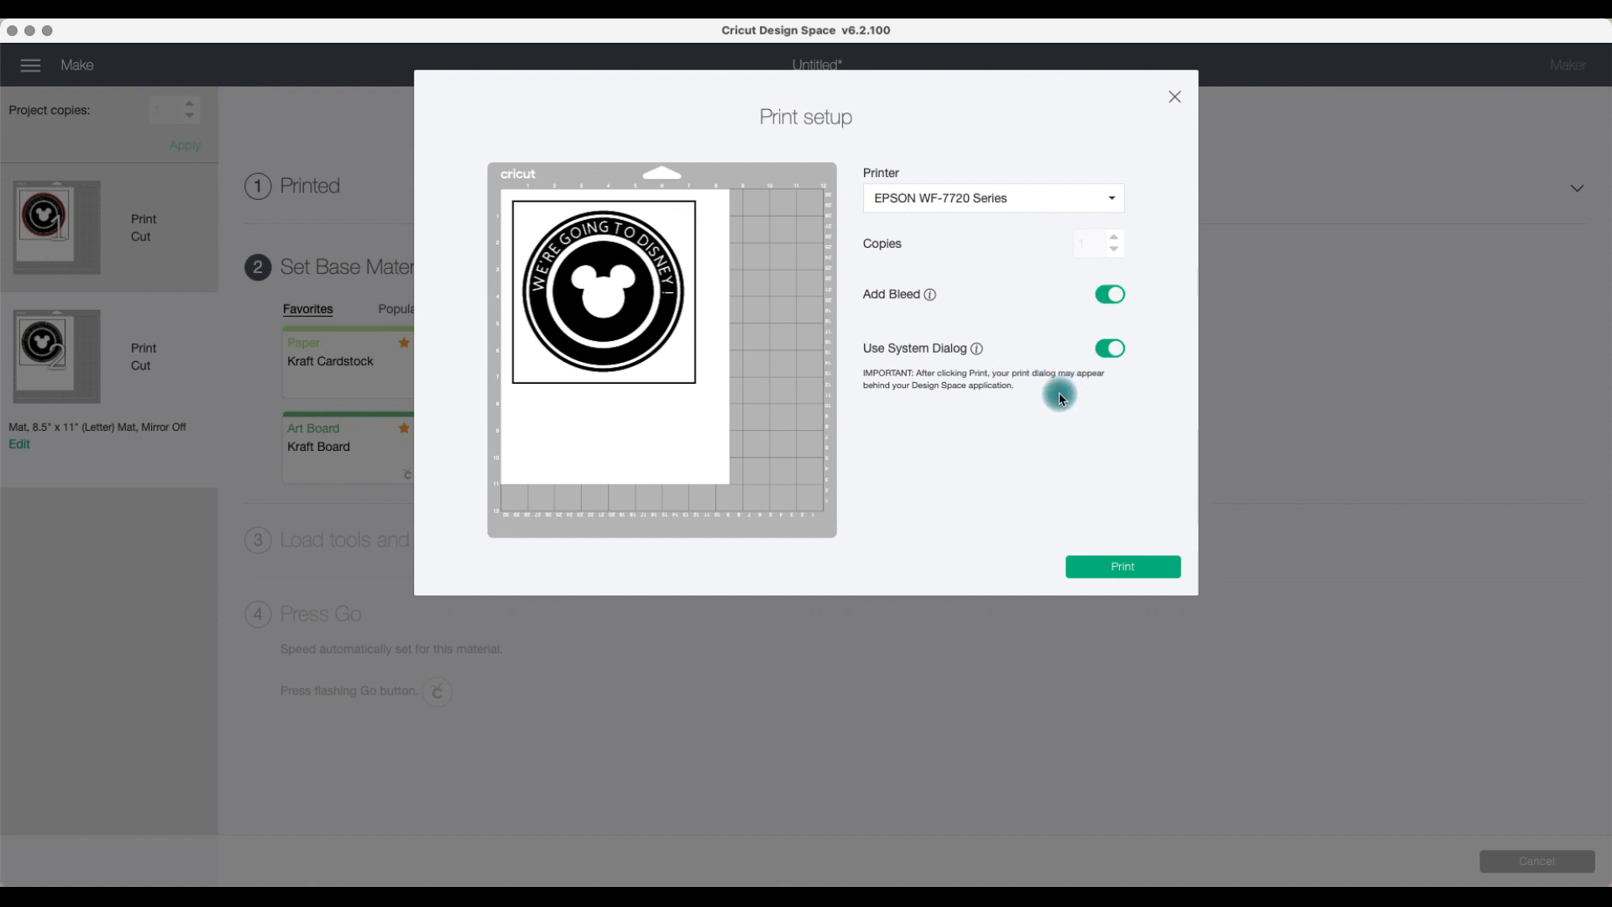
left_click(1124, 571)
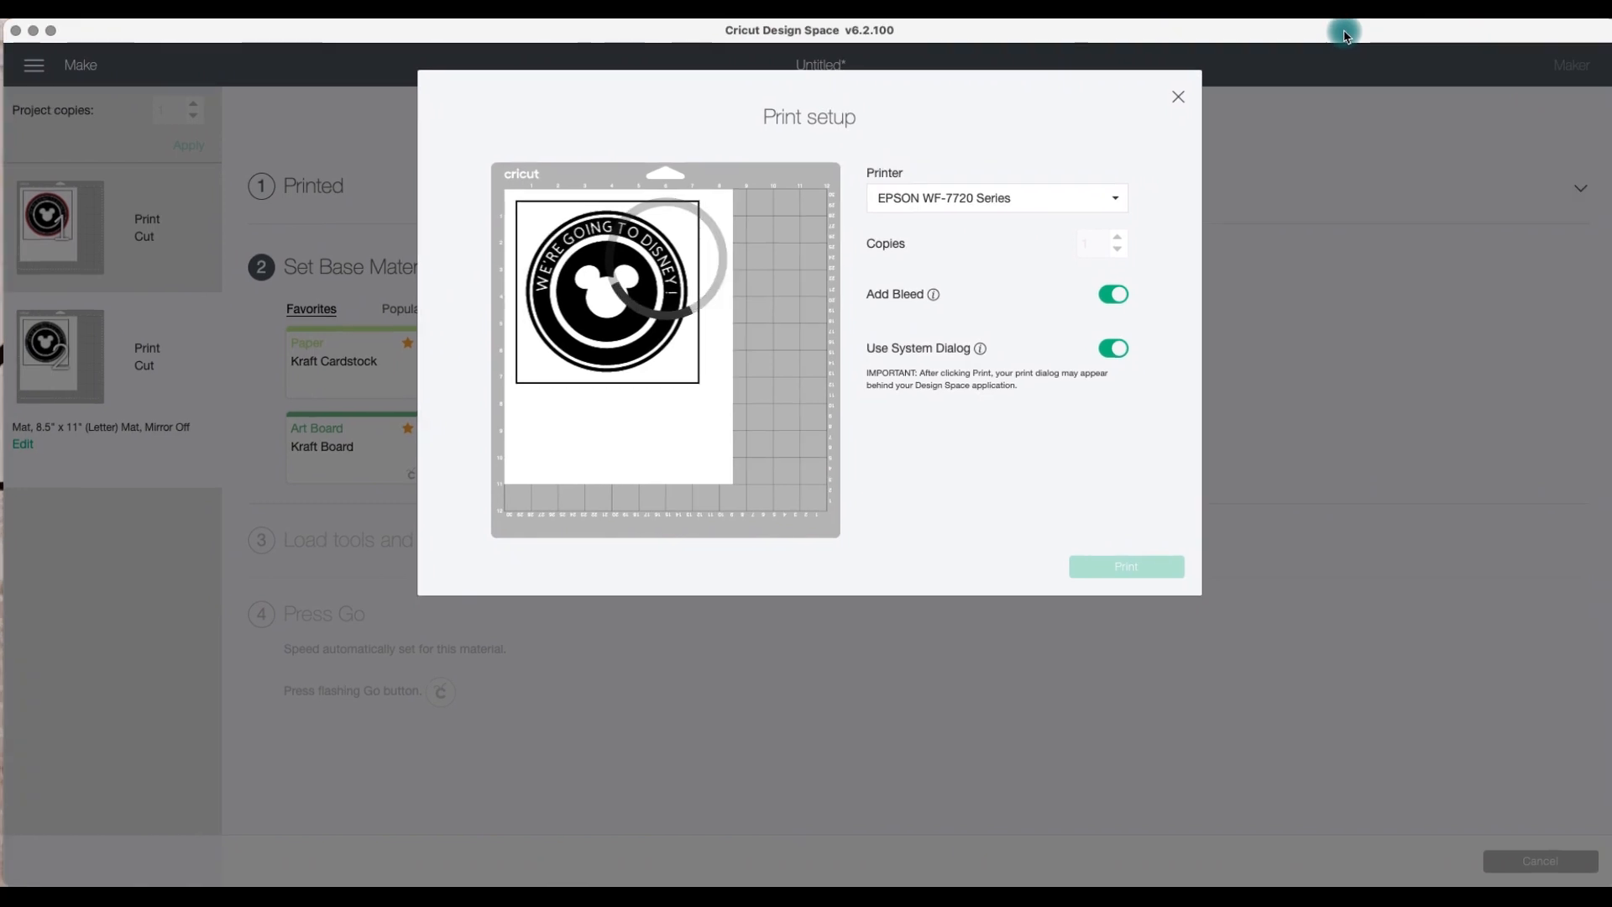
Step: Bring the system Print dialog in front of the Design Space window
left_click_drag(781, 191, 1064, 100)
left_click(1072, 30)
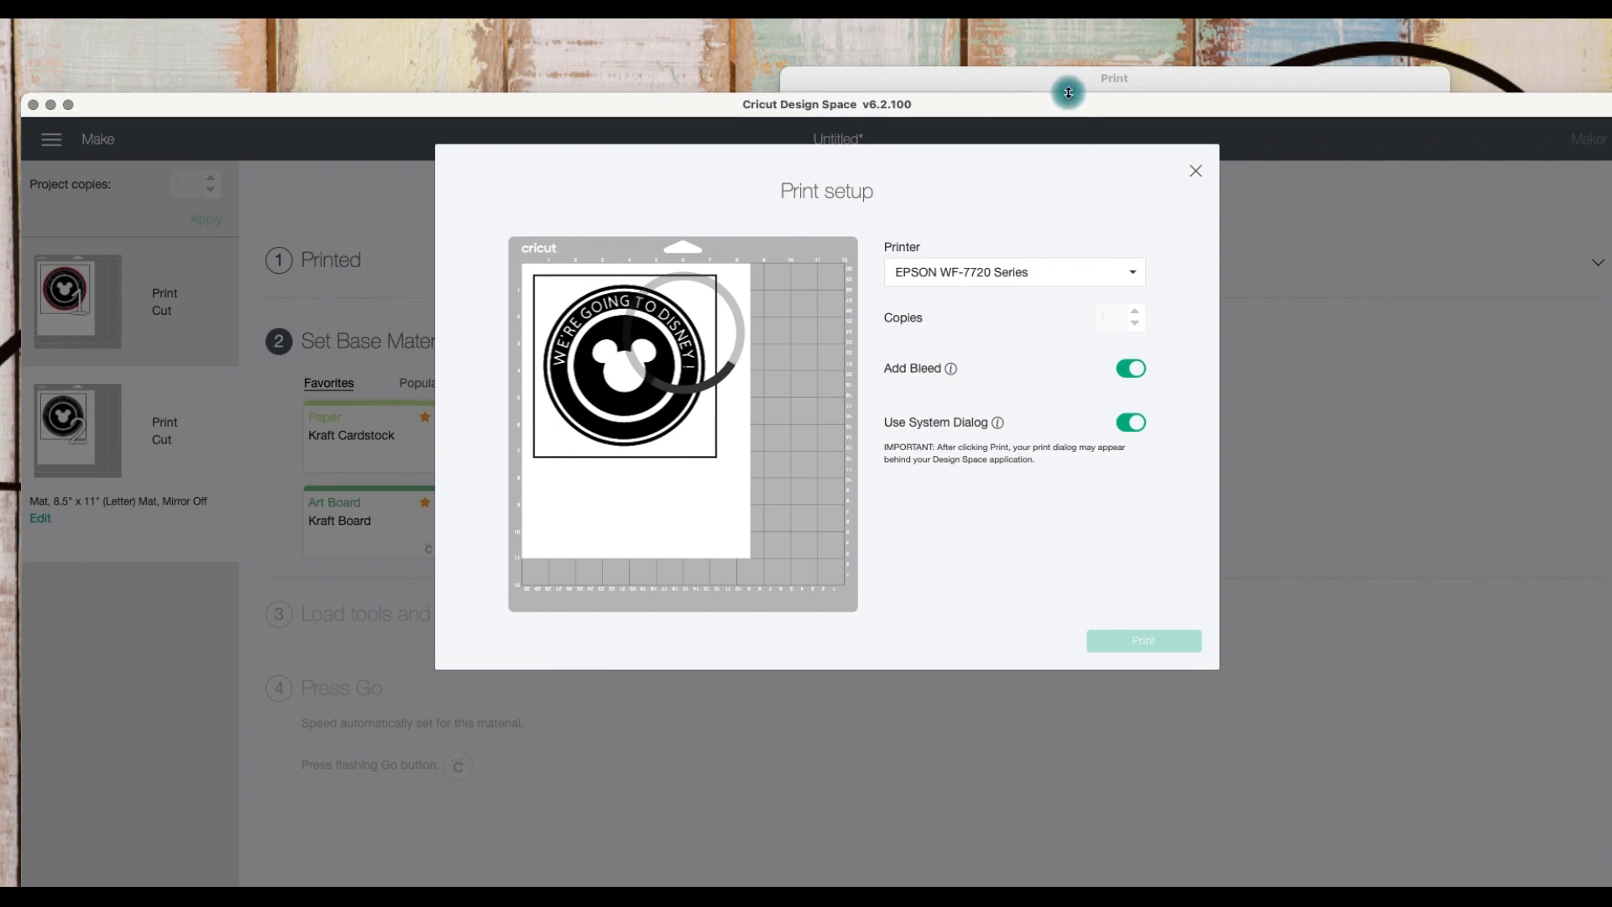
left_click(1068, 85)
left_click_drag(650, 108, 657, 27)
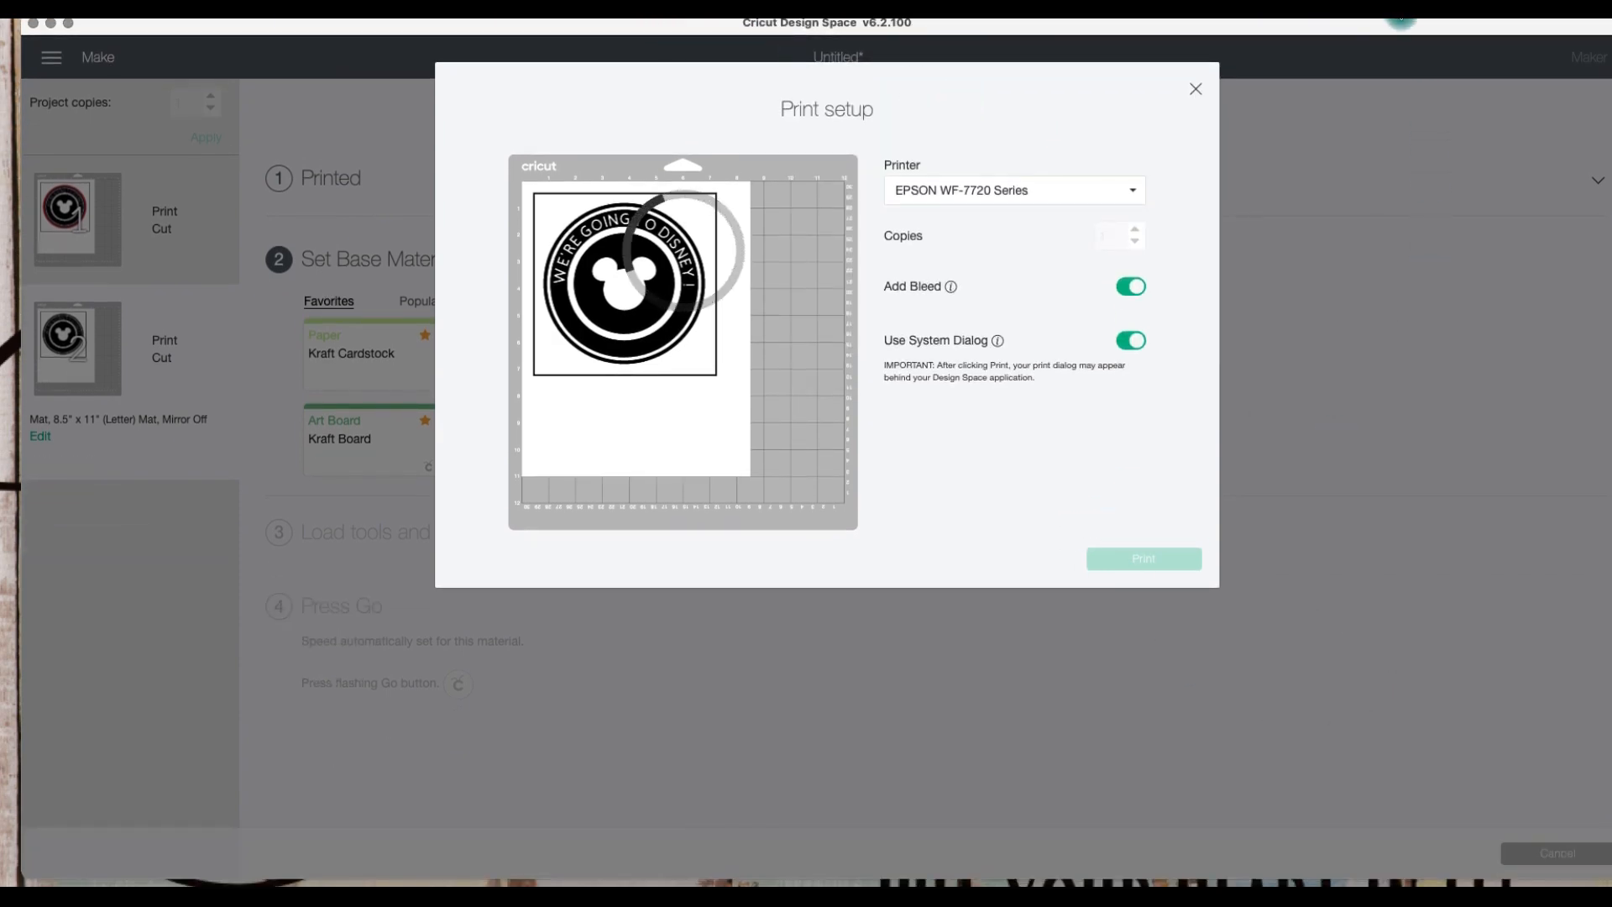
left_click_drag(1386, 23, 1375, 141)
left_click(1367, 76)
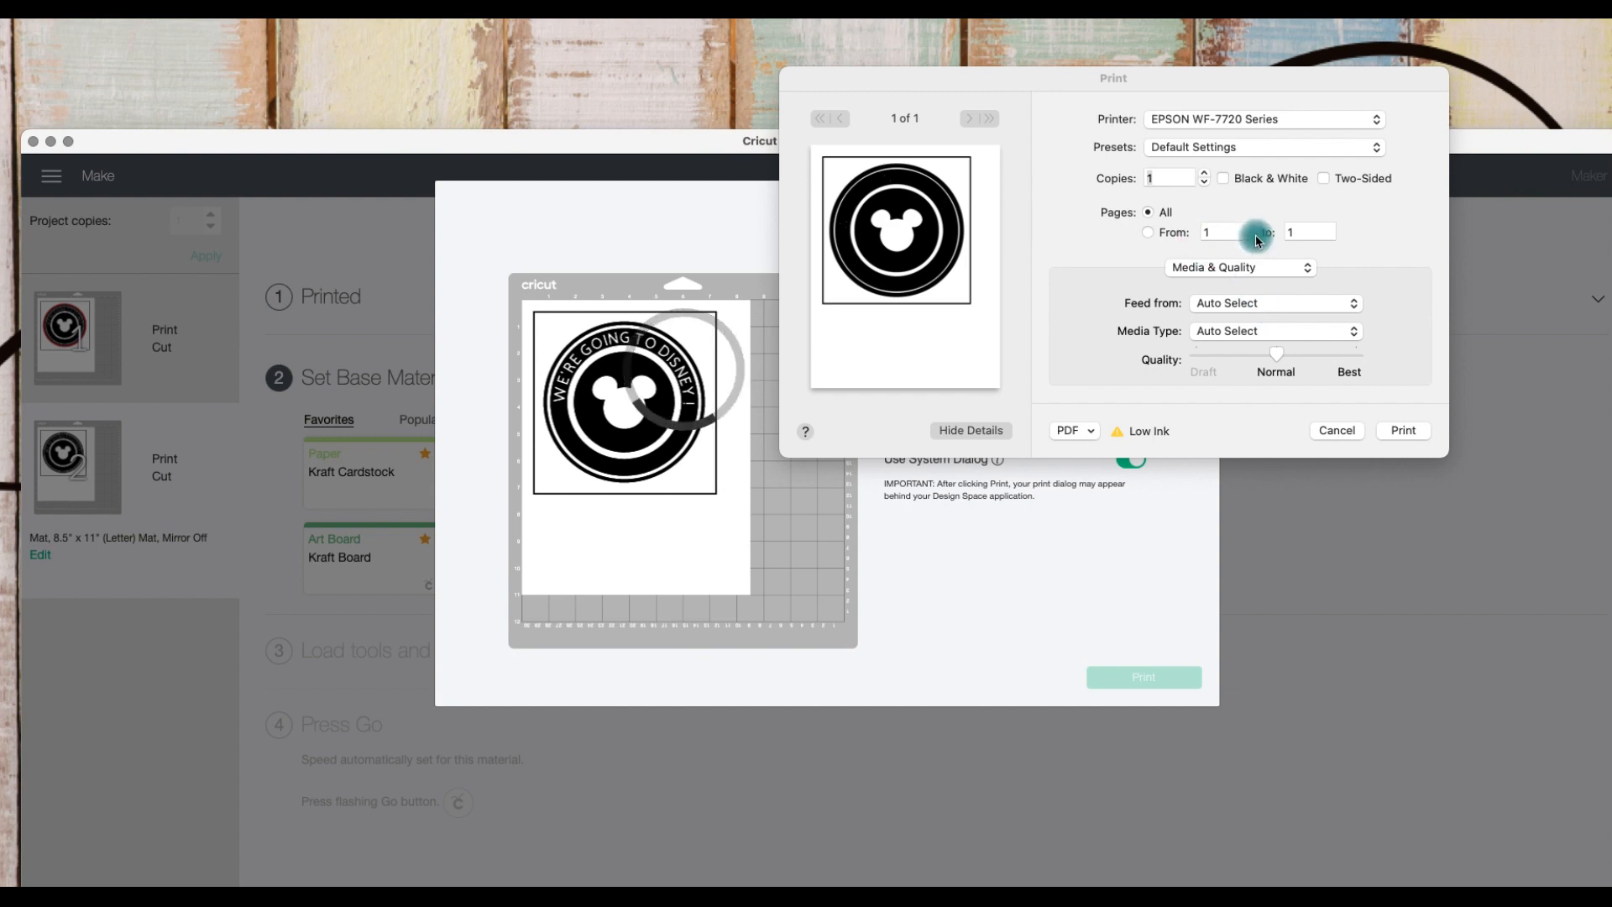
left_click(1291, 148)
left_click(1293, 151)
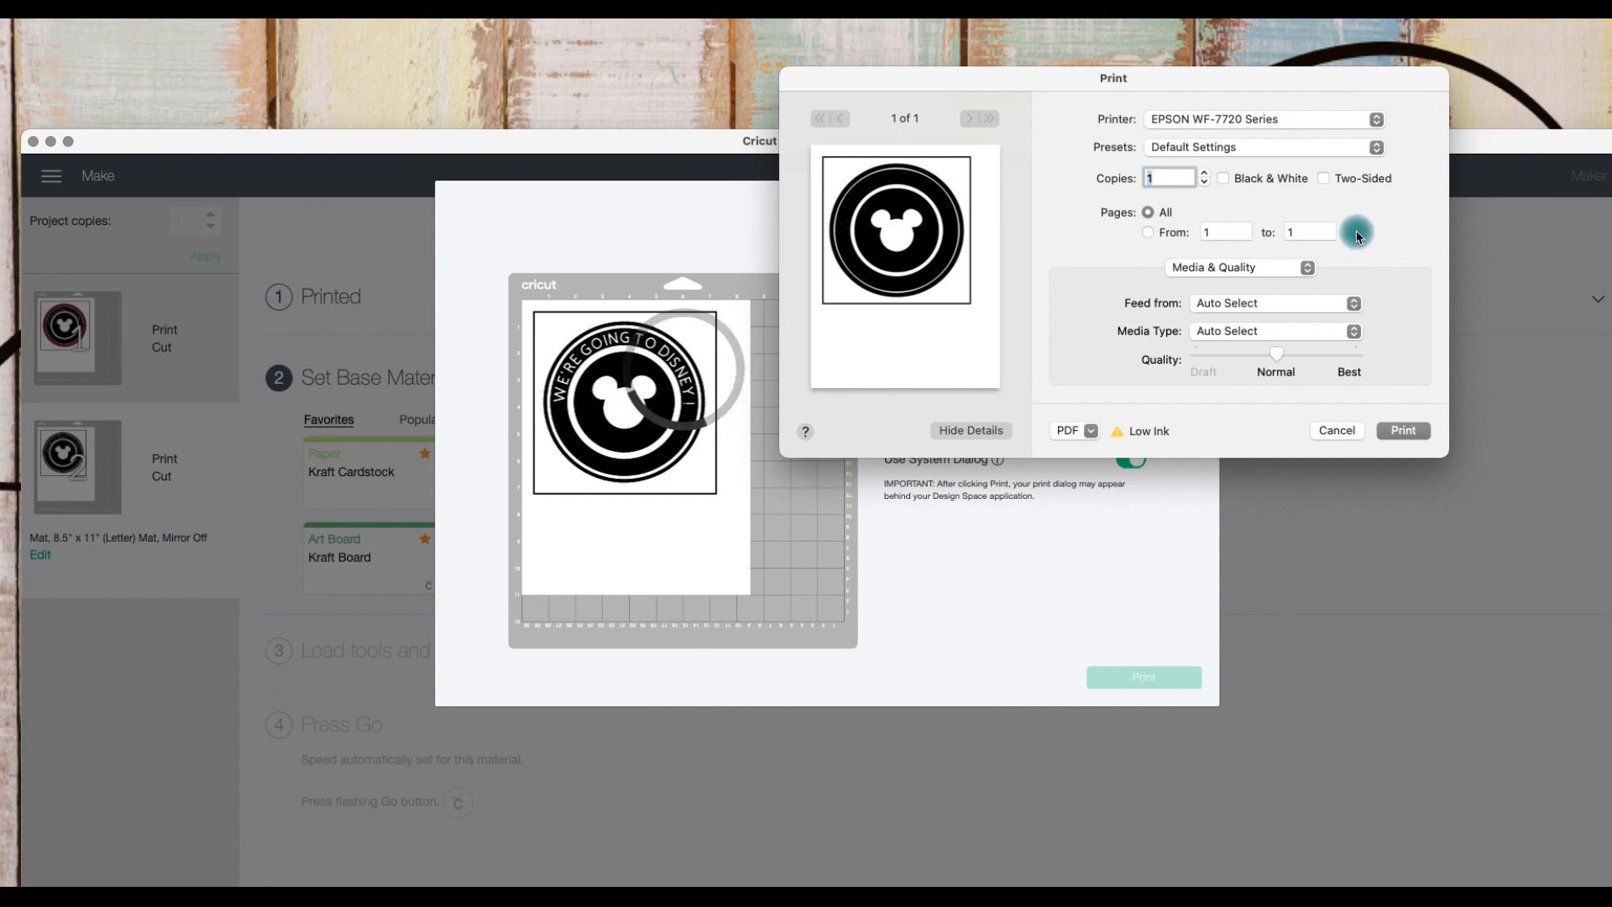
Step: Set the printer to feed from Rear Tray with Heavyweight Paper media at Best quality
left_click(1324, 308)
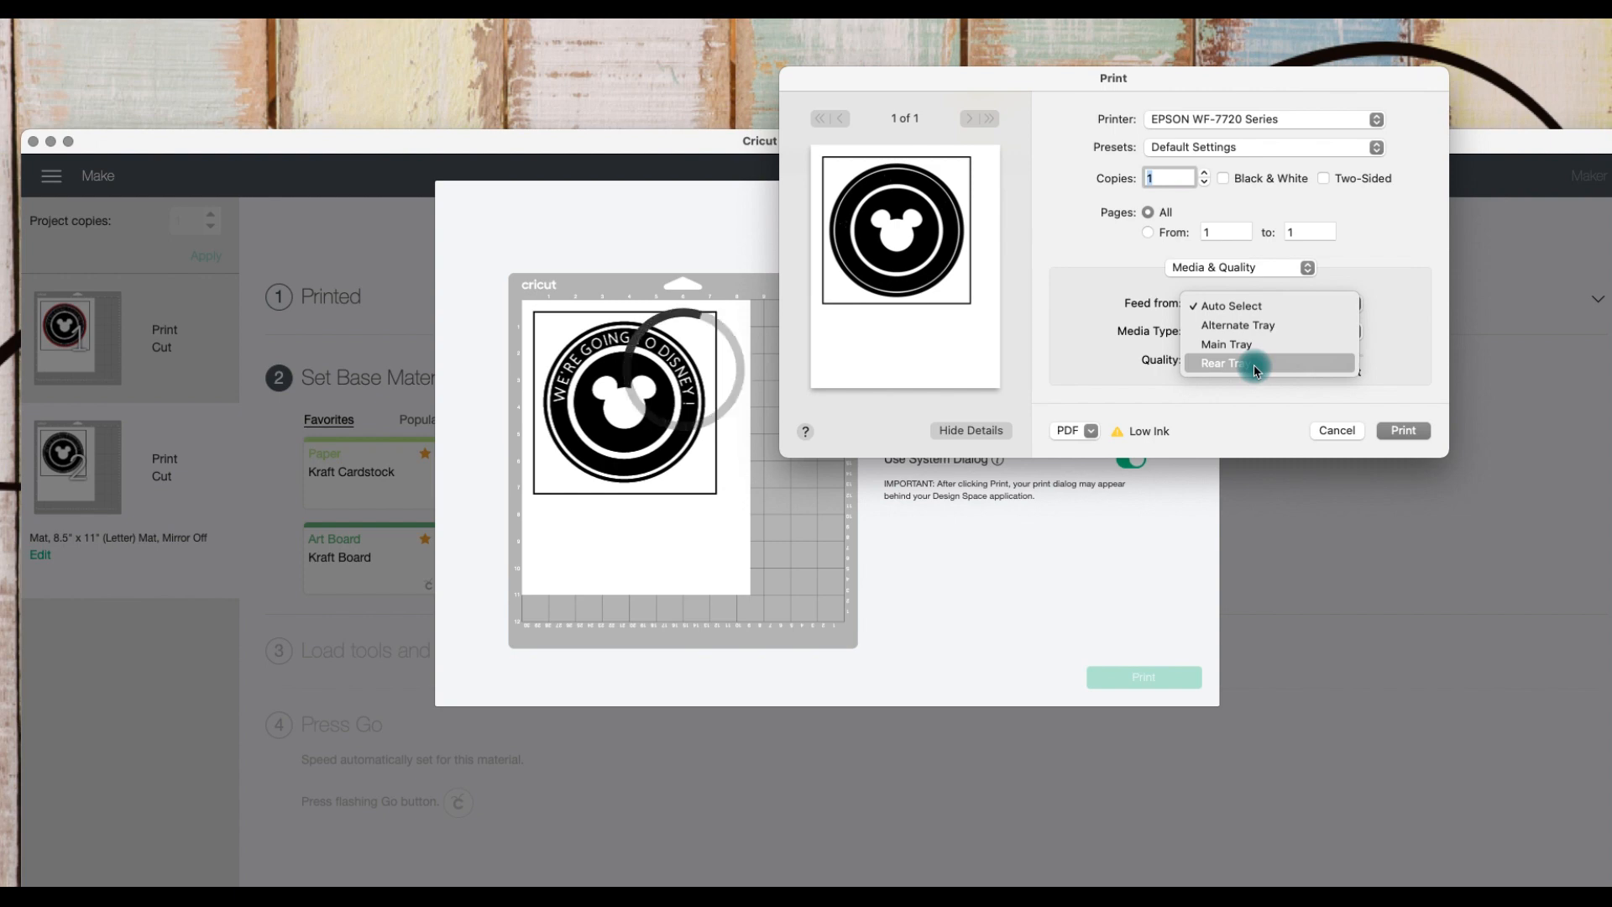
left_click(1257, 363)
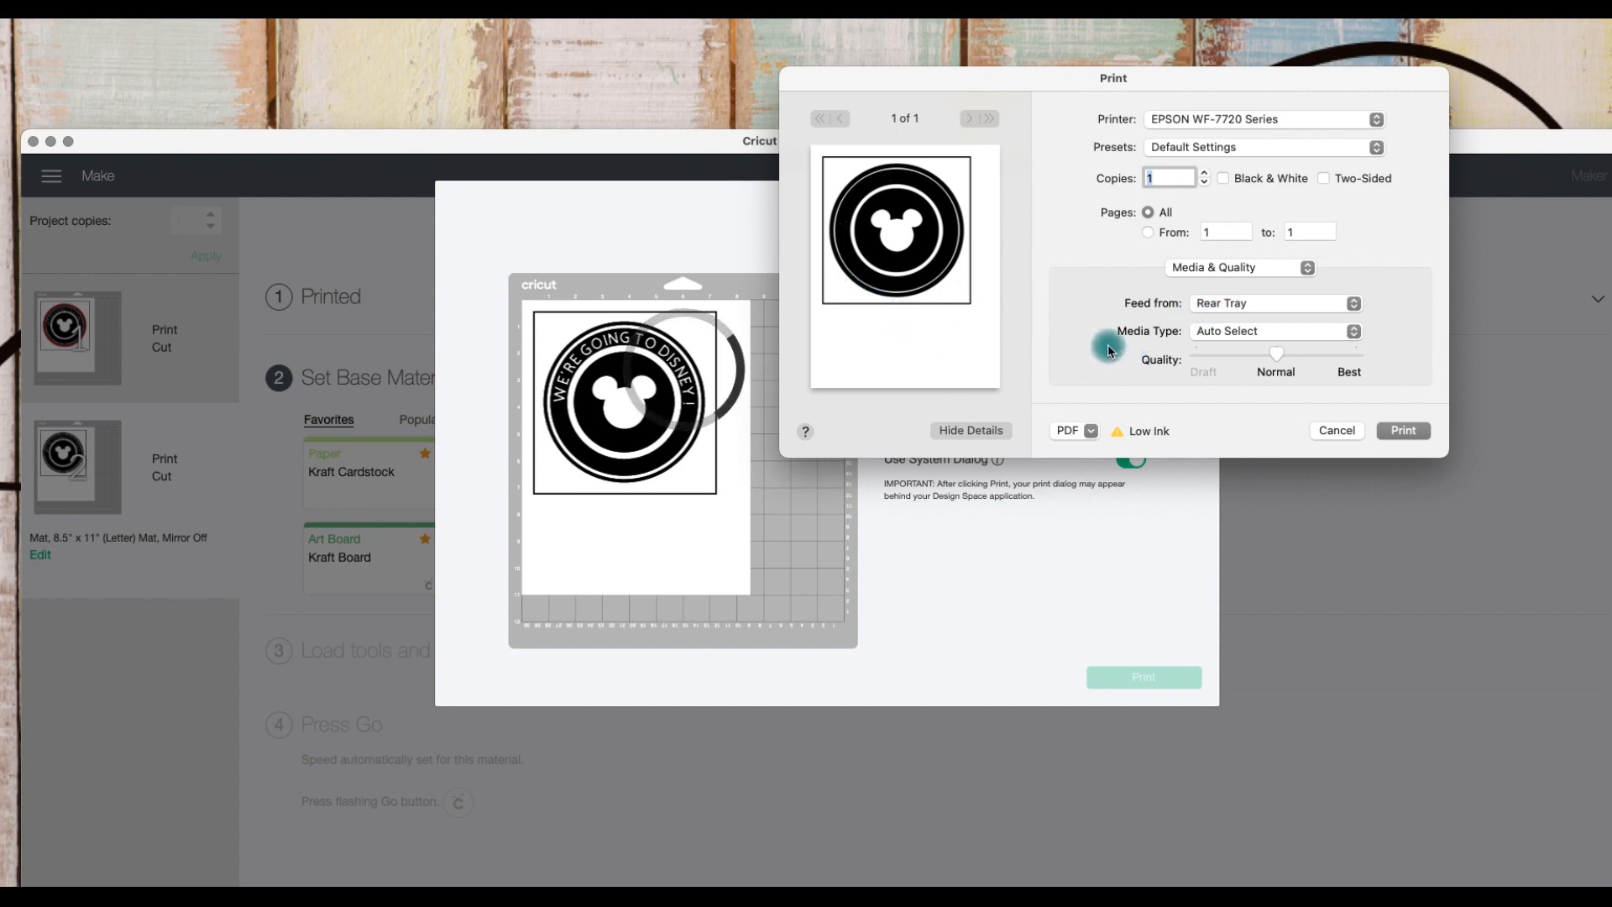
left_click(1260, 332)
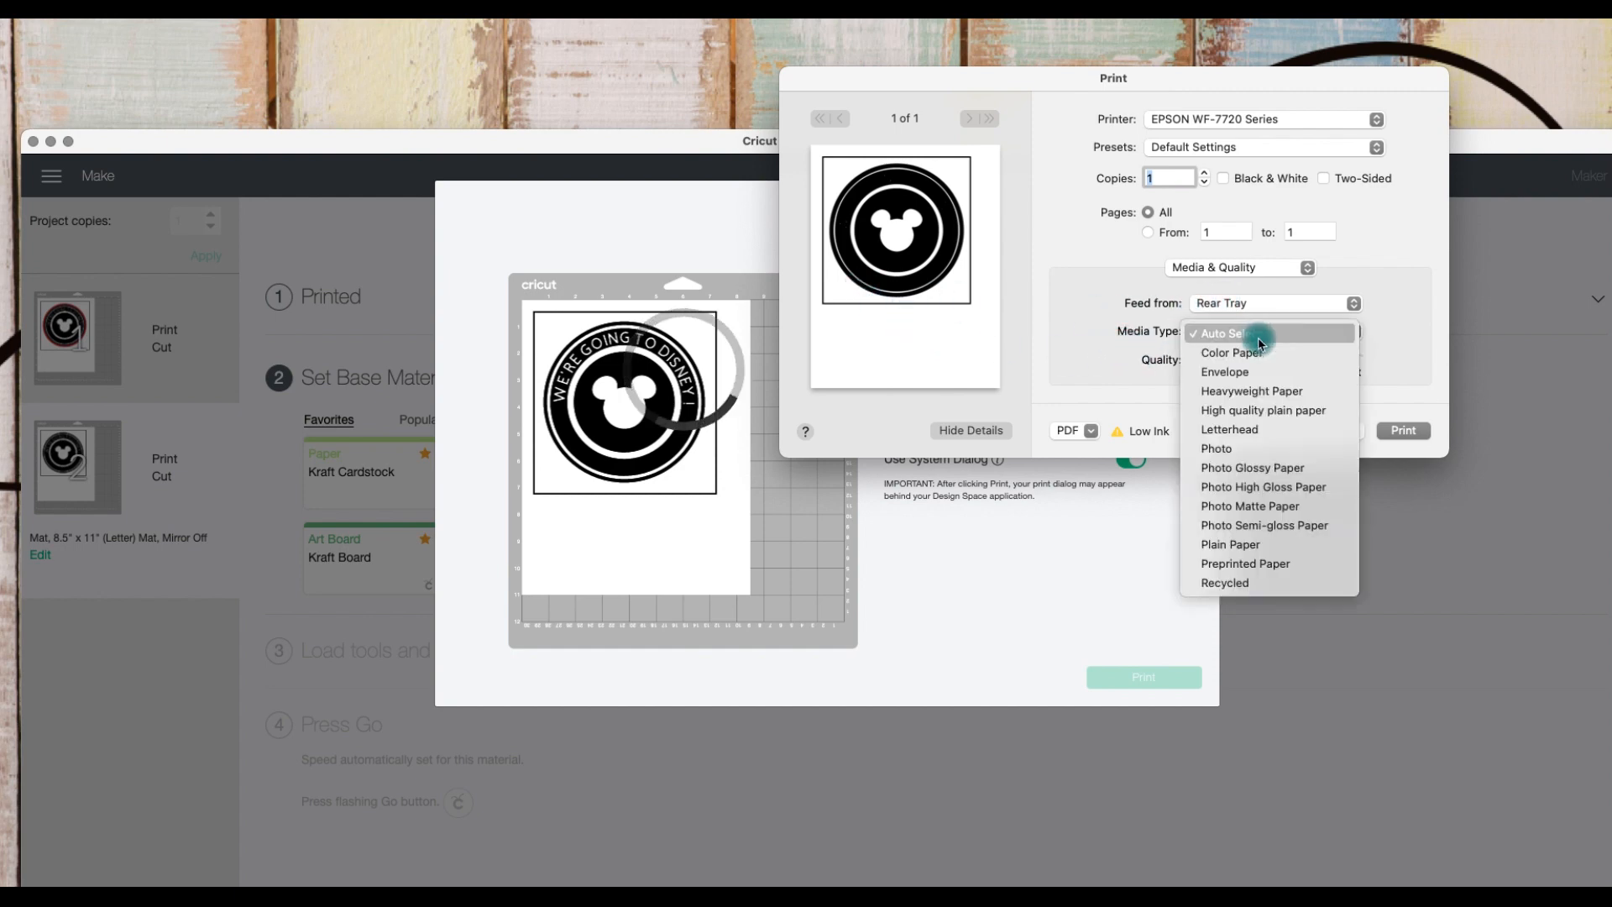
left_click(1264, 391)
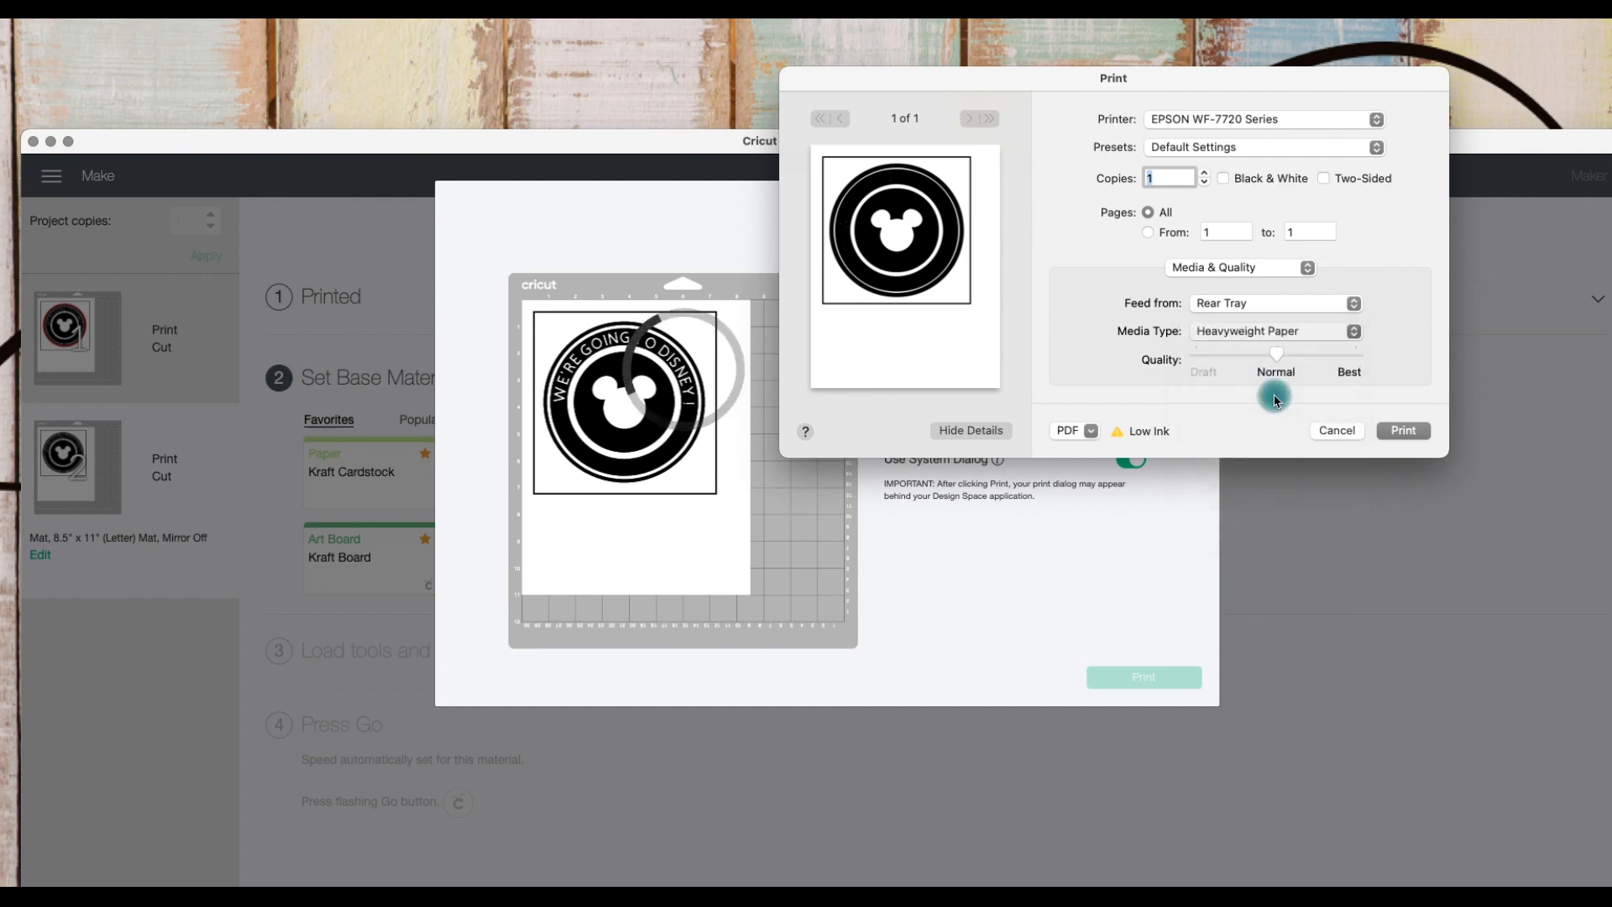
left_click(1316, 332)
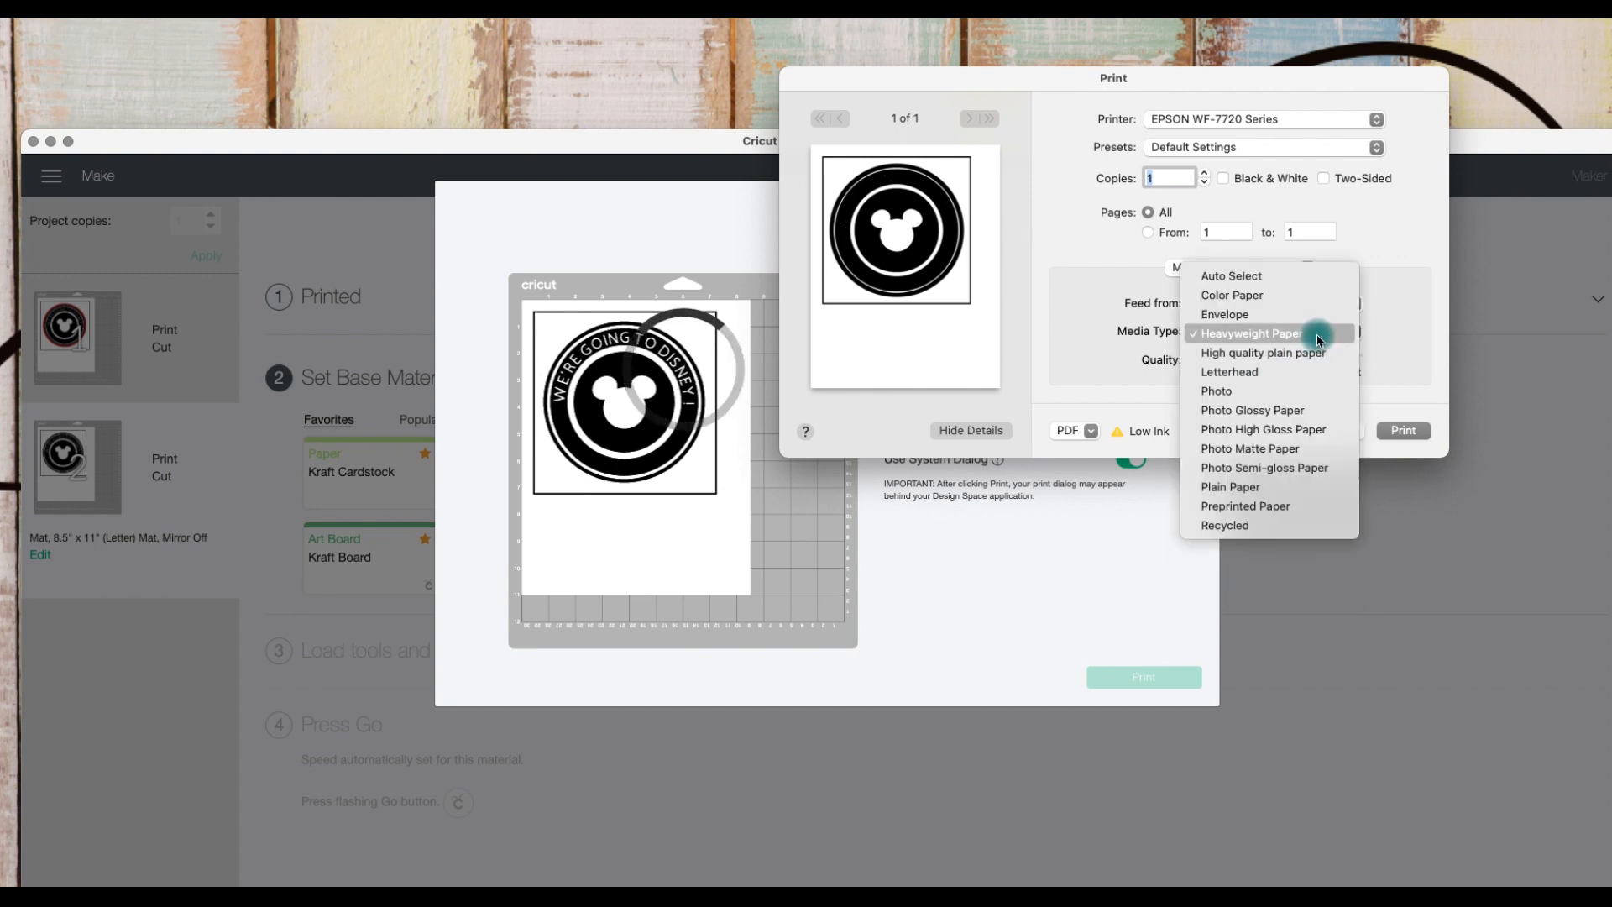
left_click(1314, 334)
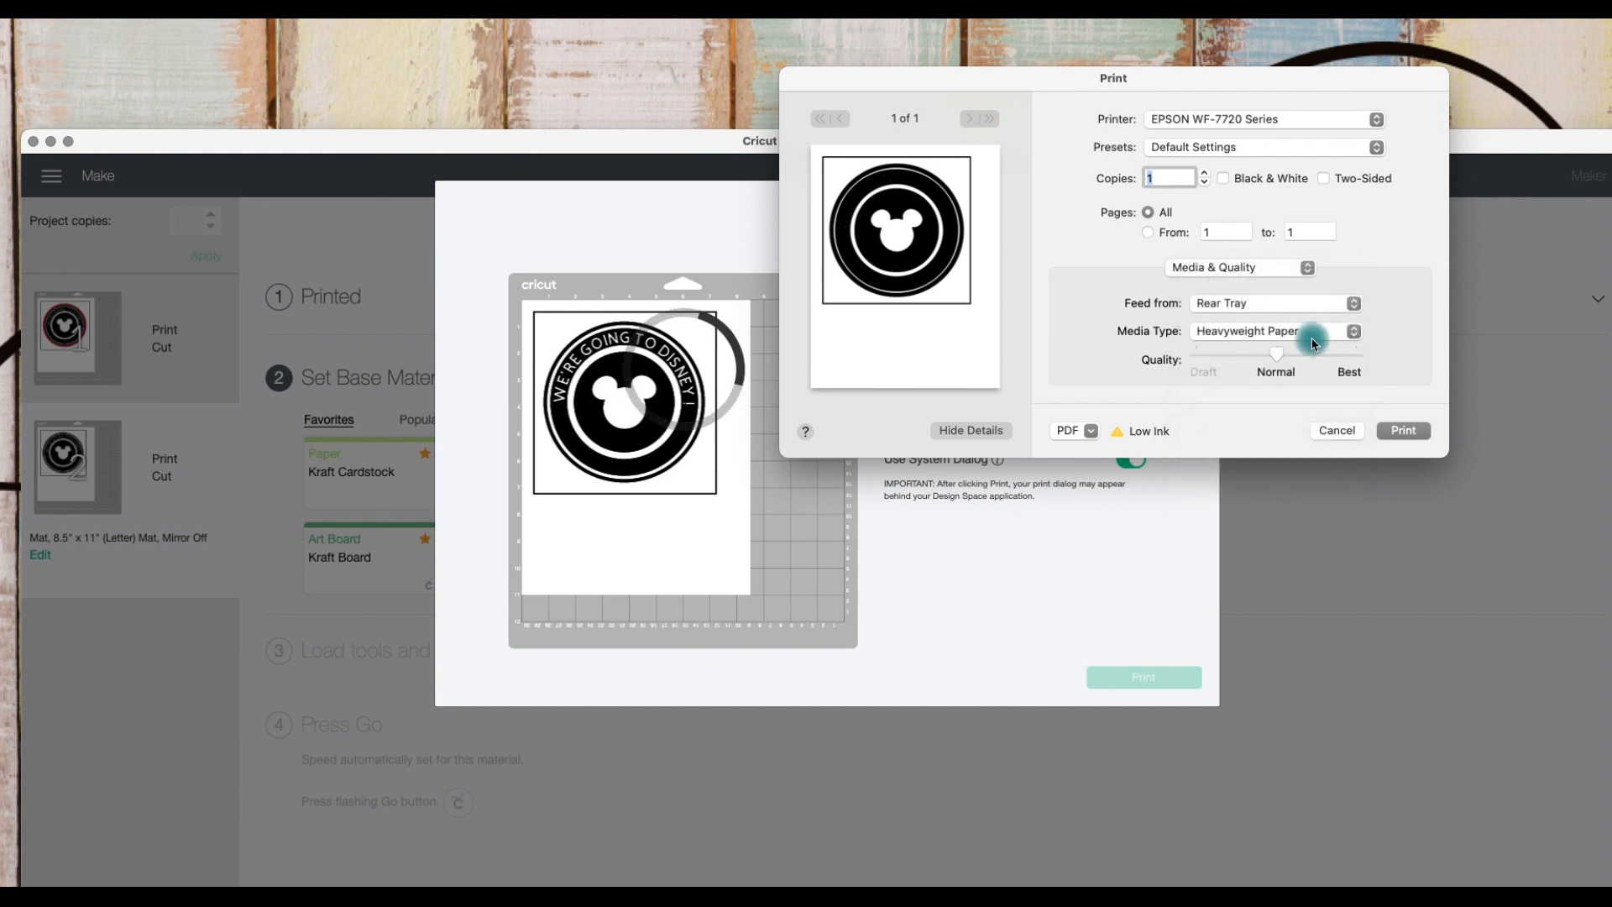
left_click(1357, 359)
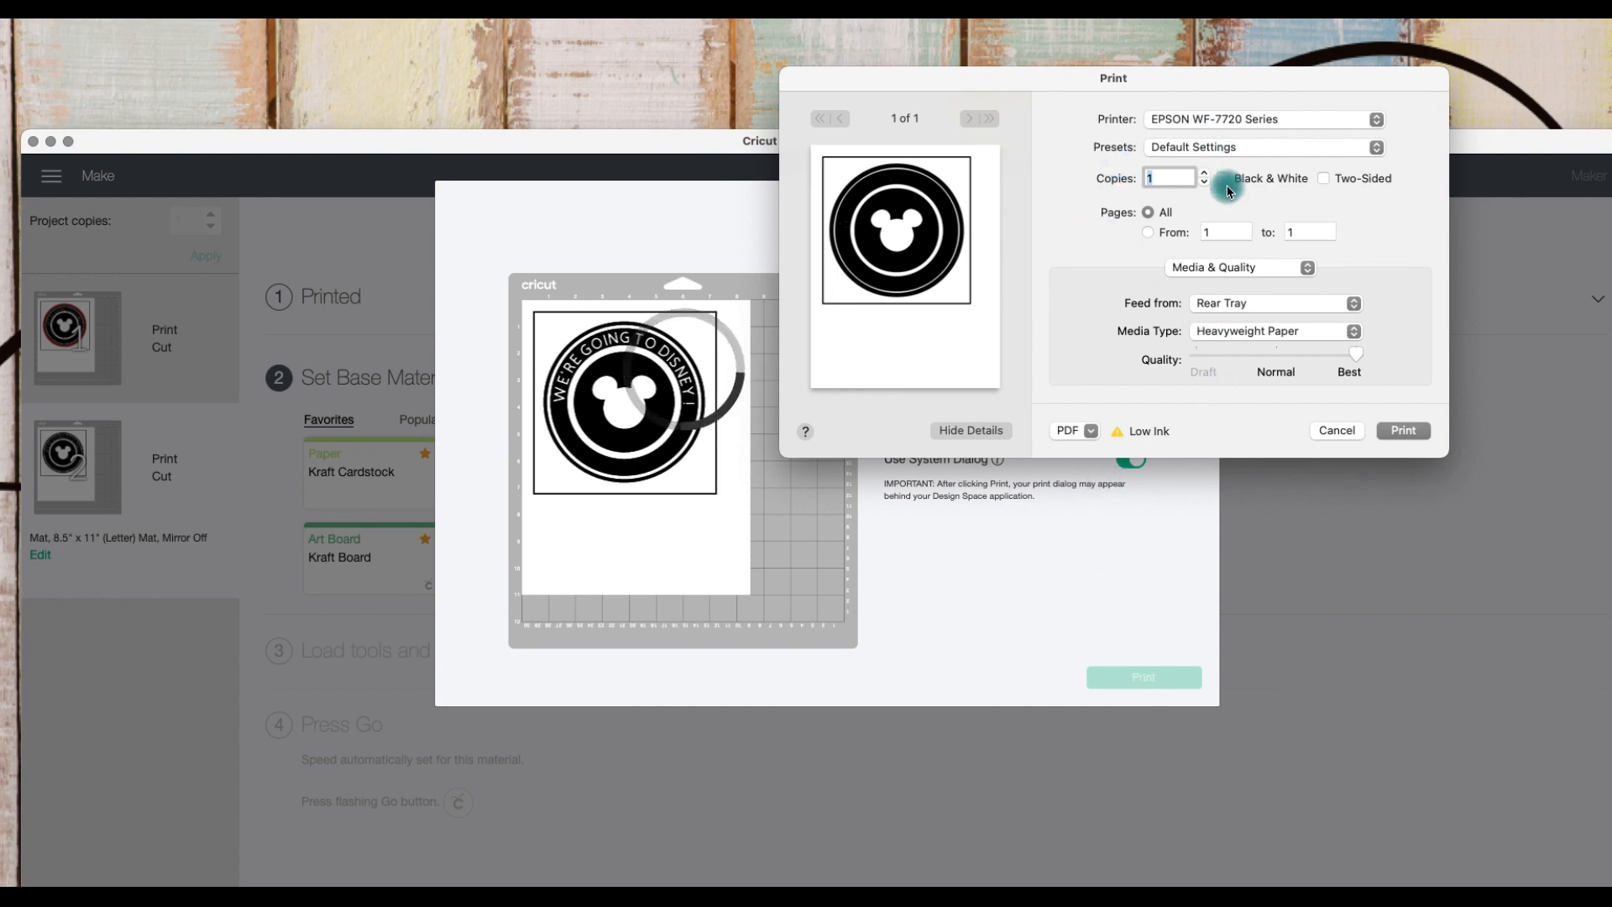
Step: Open the print dialog's Layout options, then cancel the print
left_click_drag(1130, 85, 1611, 206)
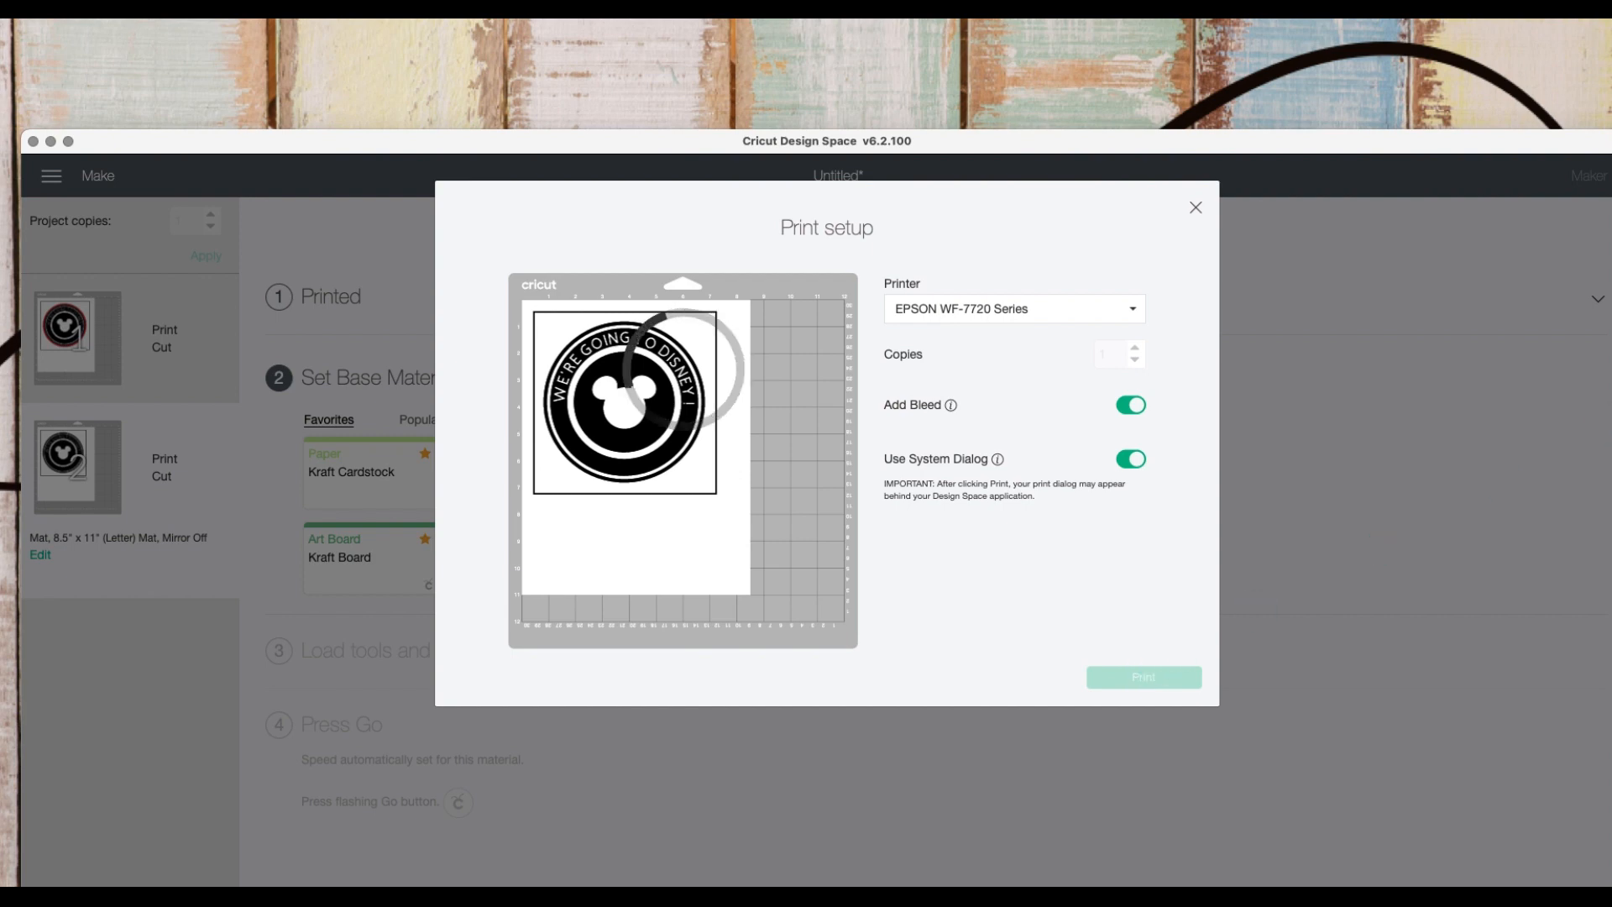
left_click_drag(972, 280, 858, 246)
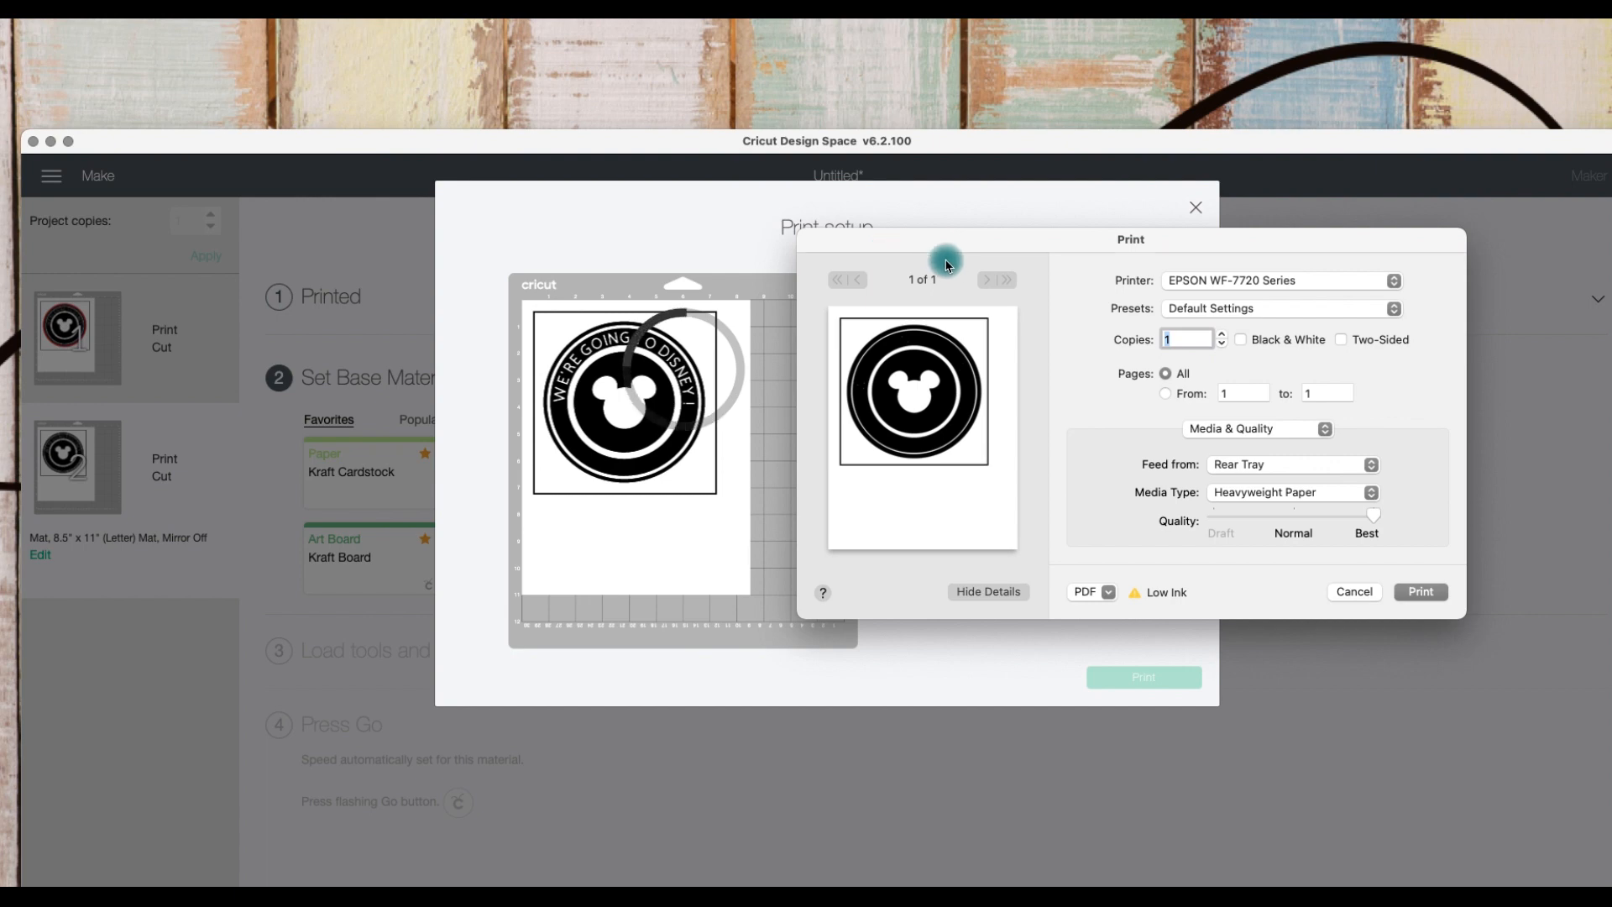
left_click(1273, 430)
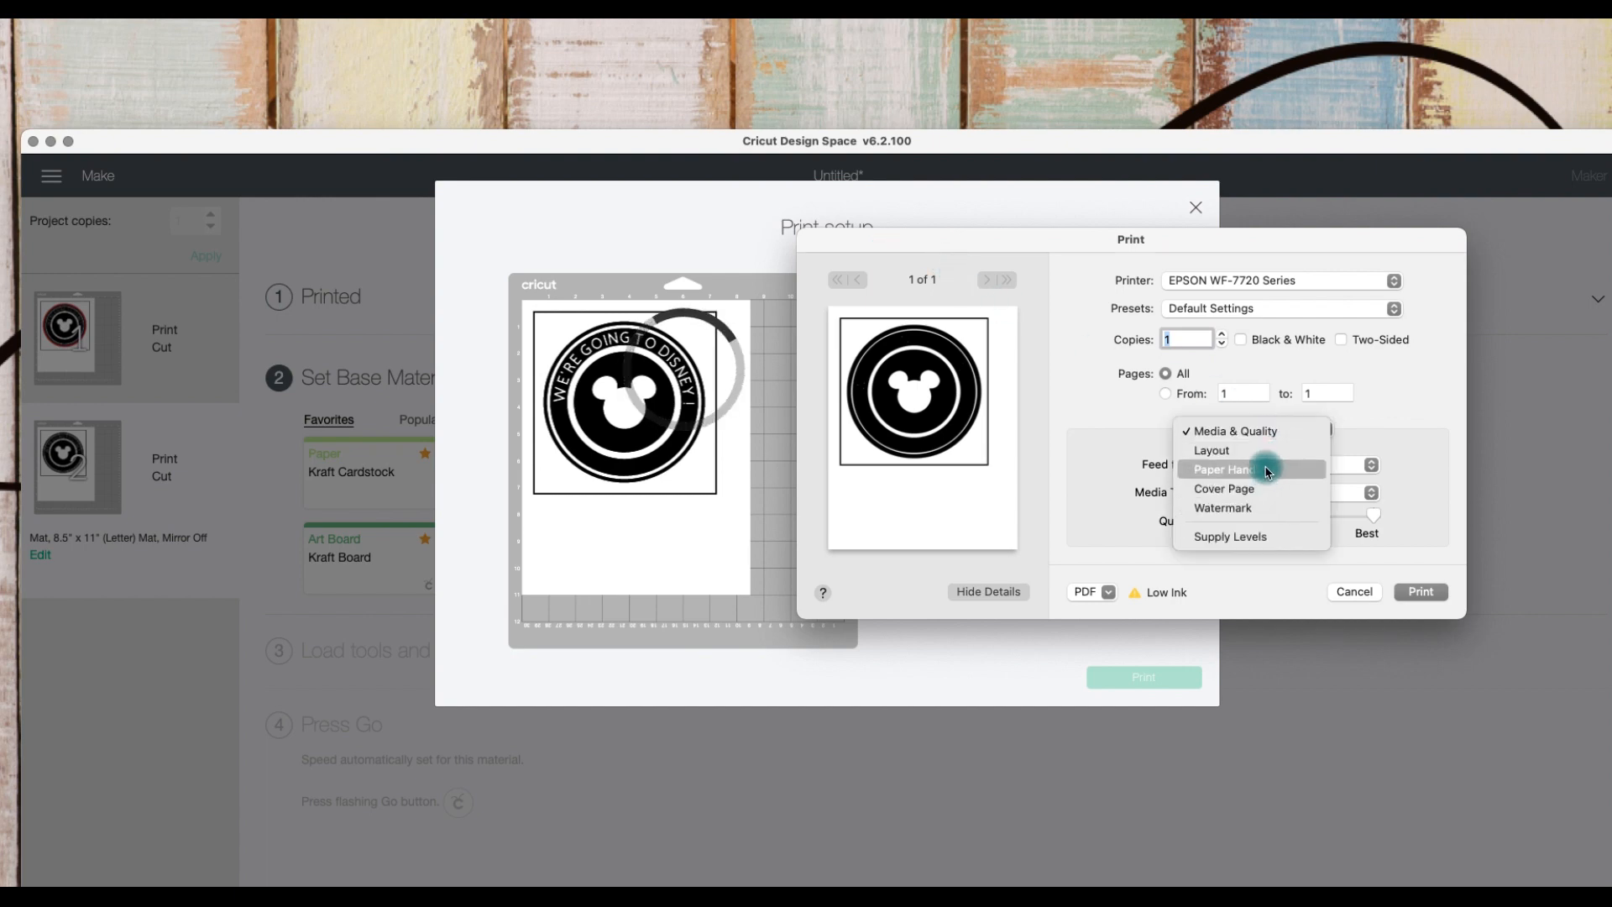
left_click(1266, 454)
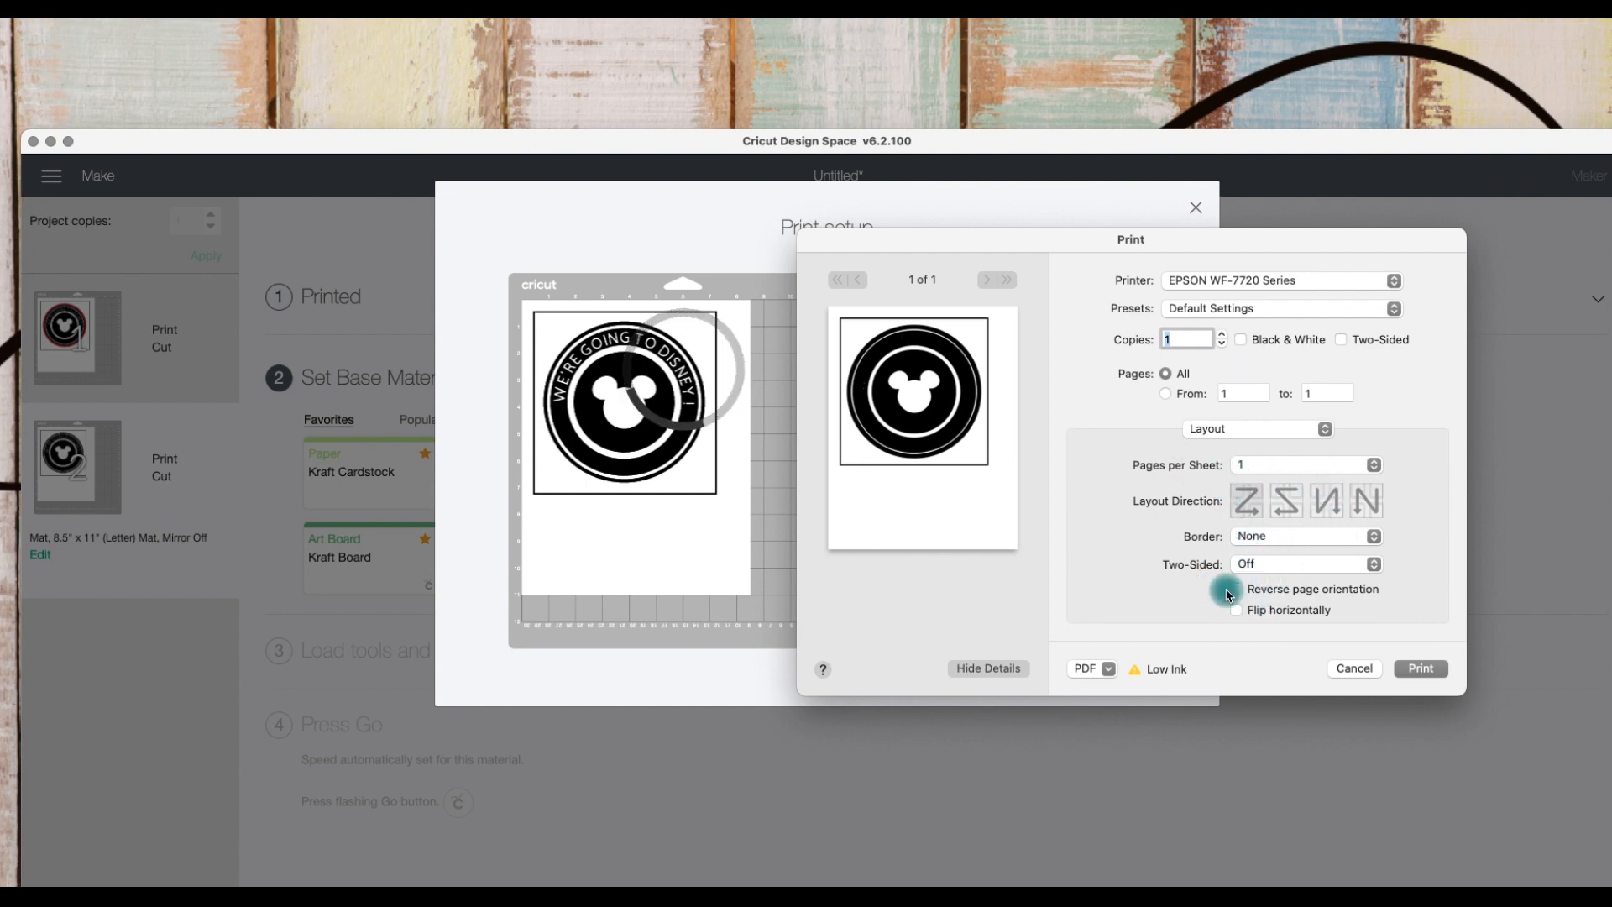
left_click(1343, 668)
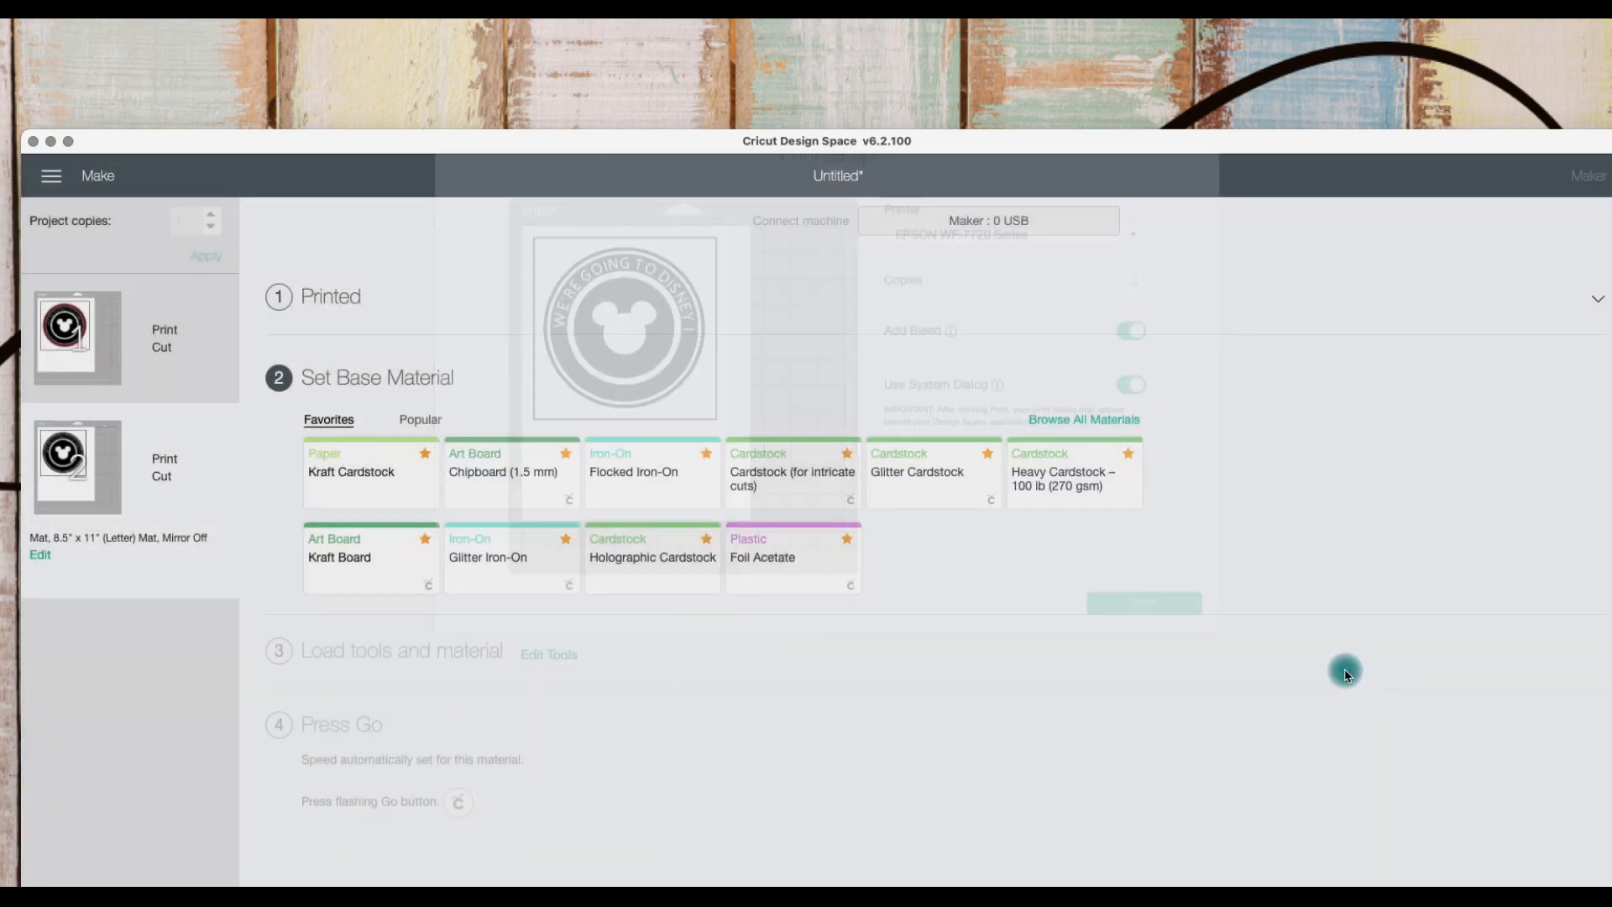
Step: Open the first mat's print setup, turn off Use System Dialog, and close the print setup
left_click_drag(1073, 143, 1070, 48)
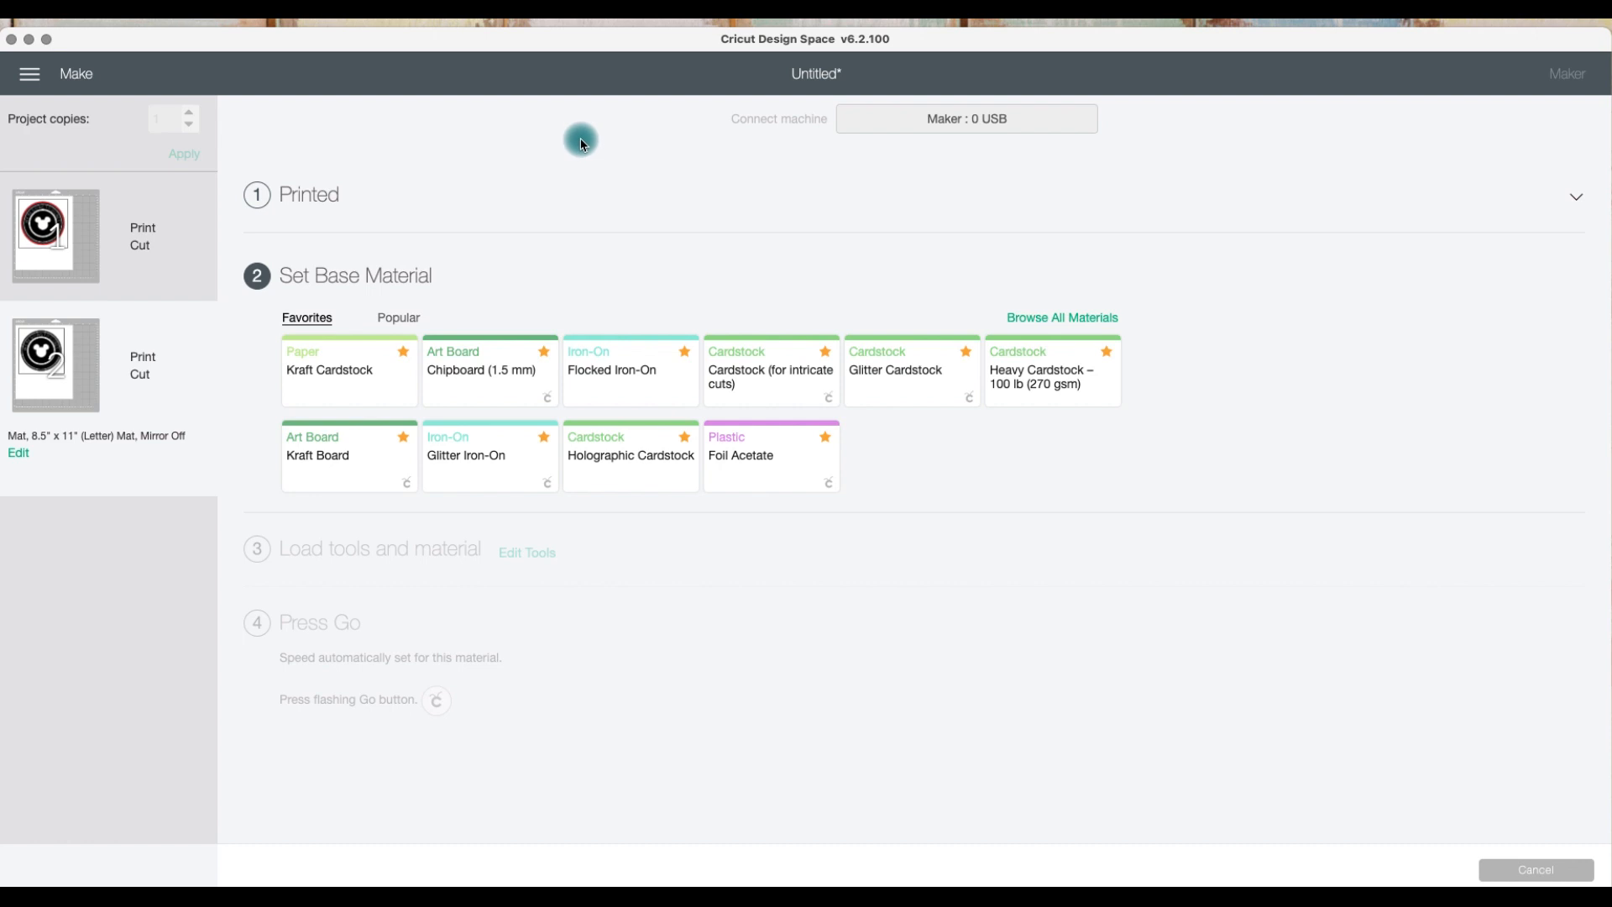
left_click(1579, 208)
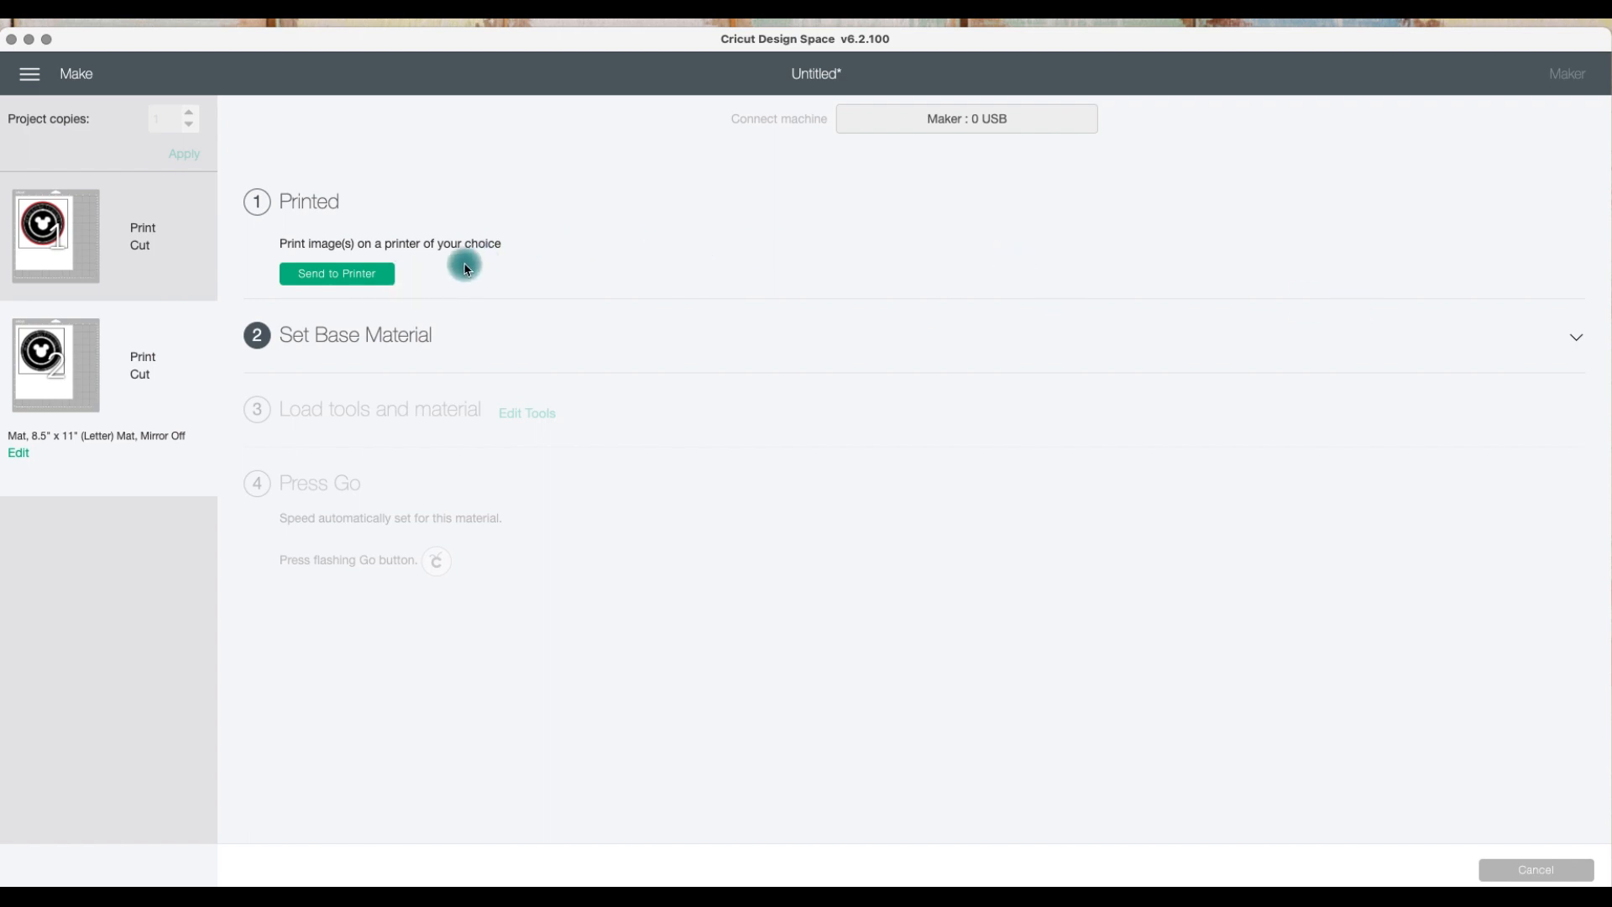
left_click(387, 276)
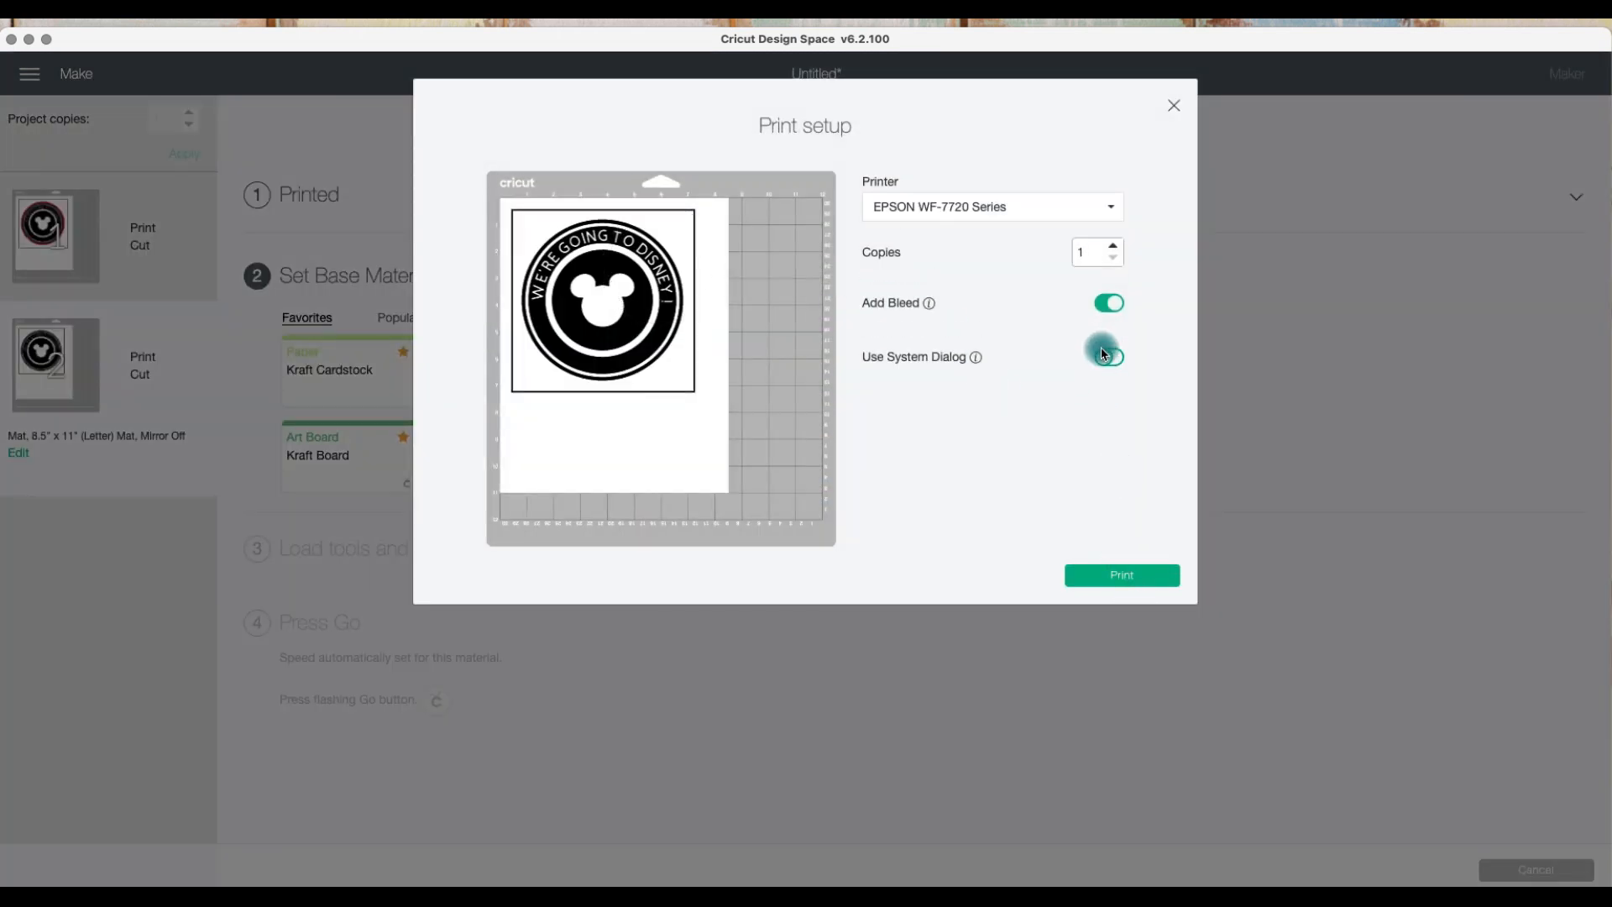
left_click(1126, 564)
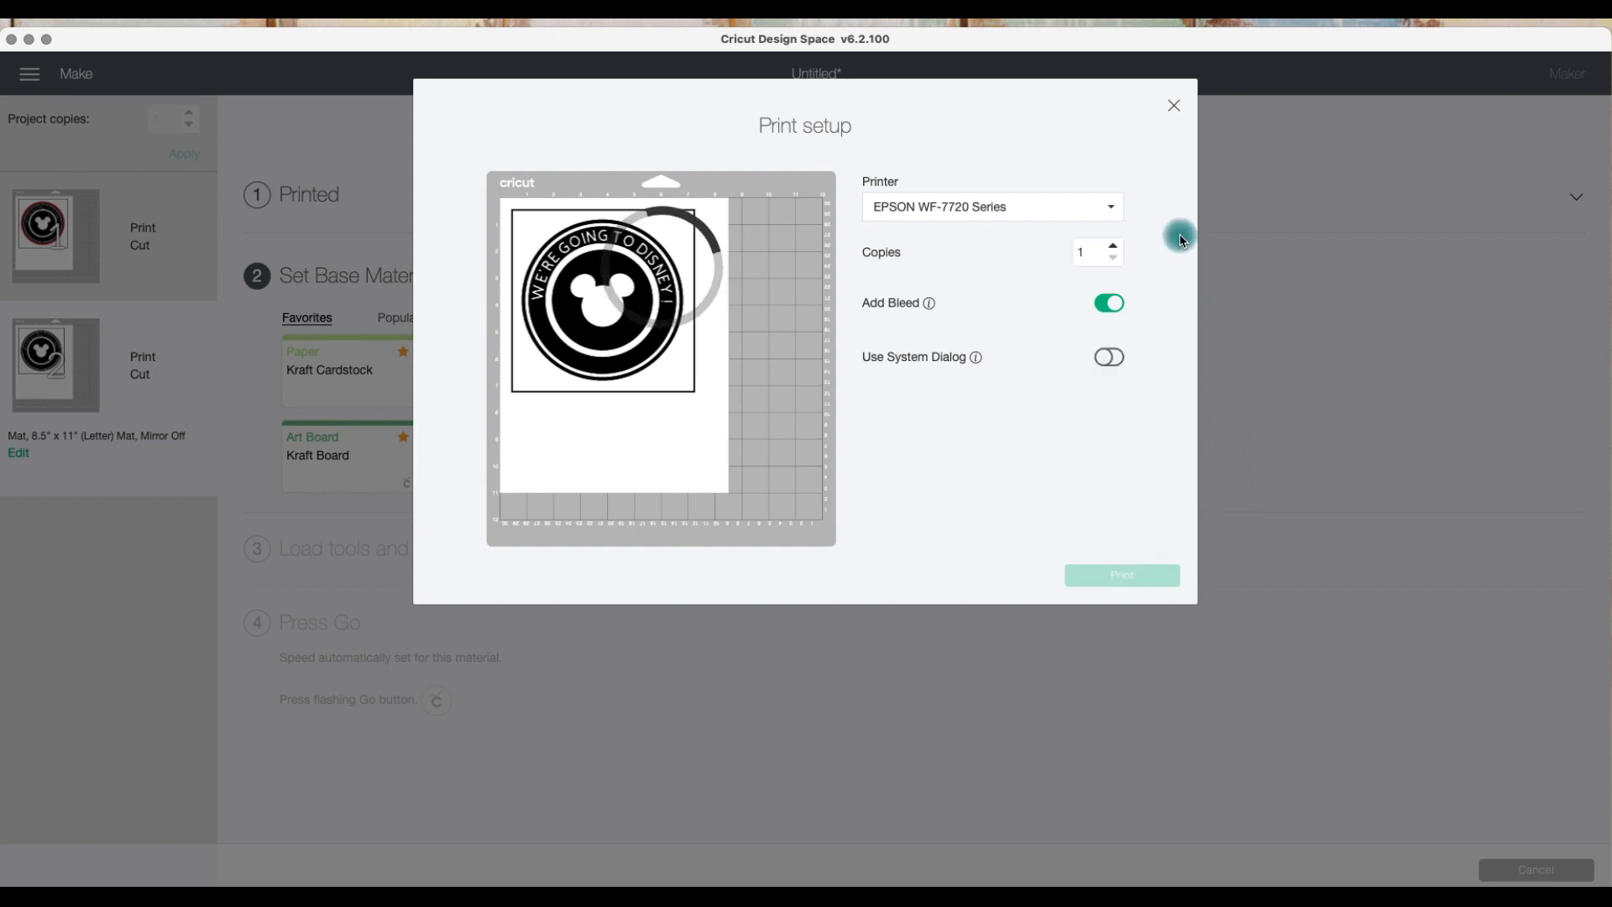
left_click(1174, 105)
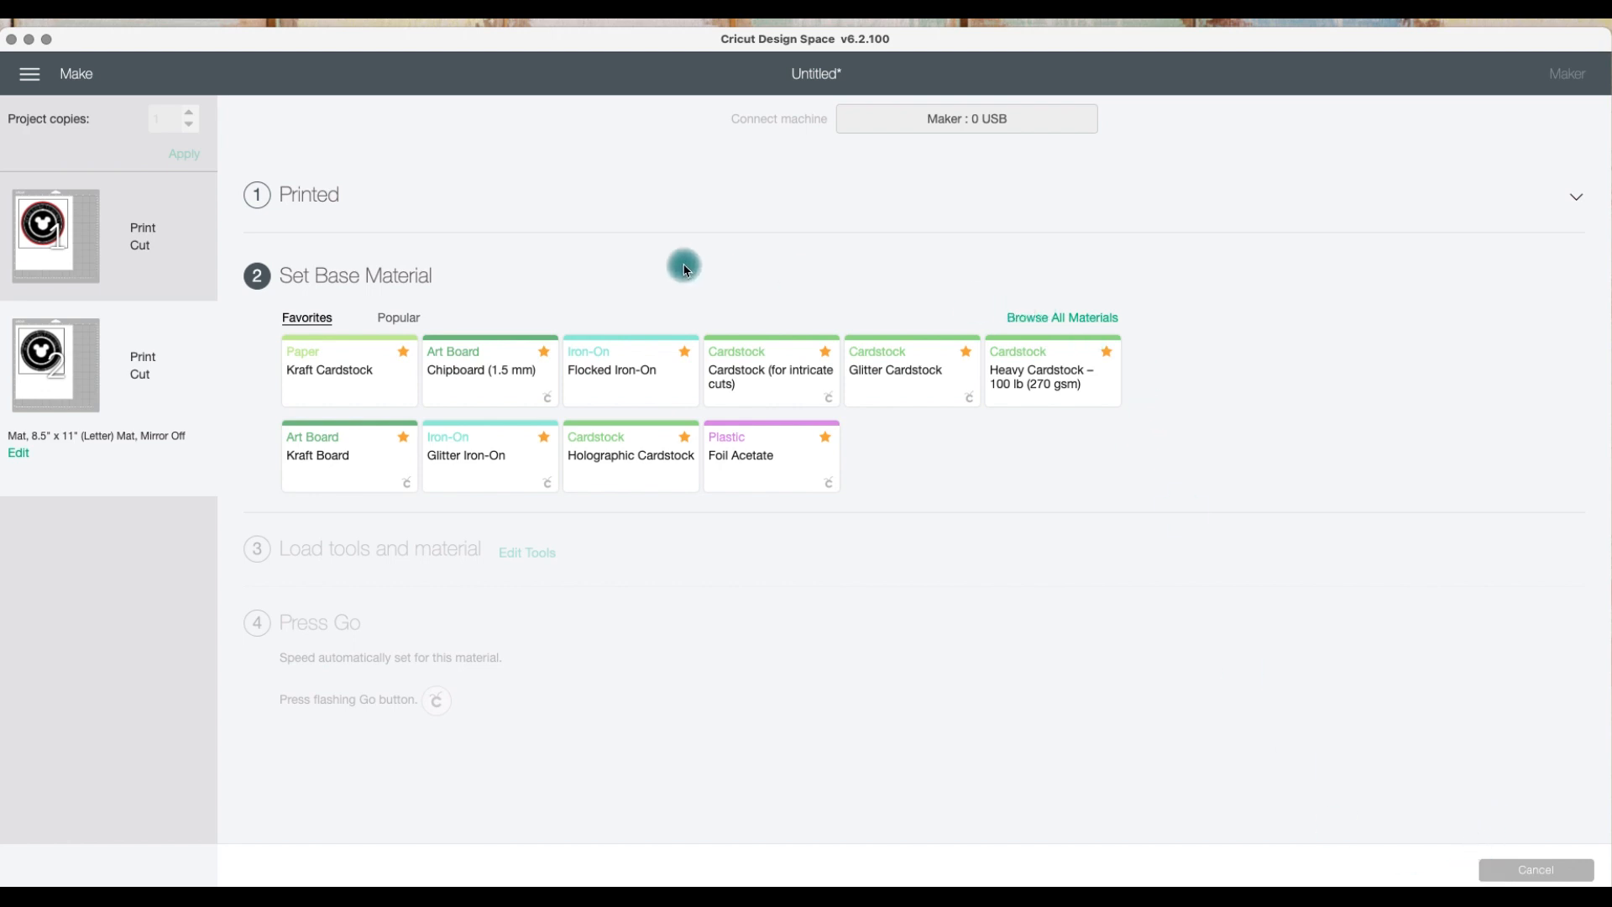
Step: Select the first mat and mark it as already printed, then reopen its print section
left_click(309, 197)
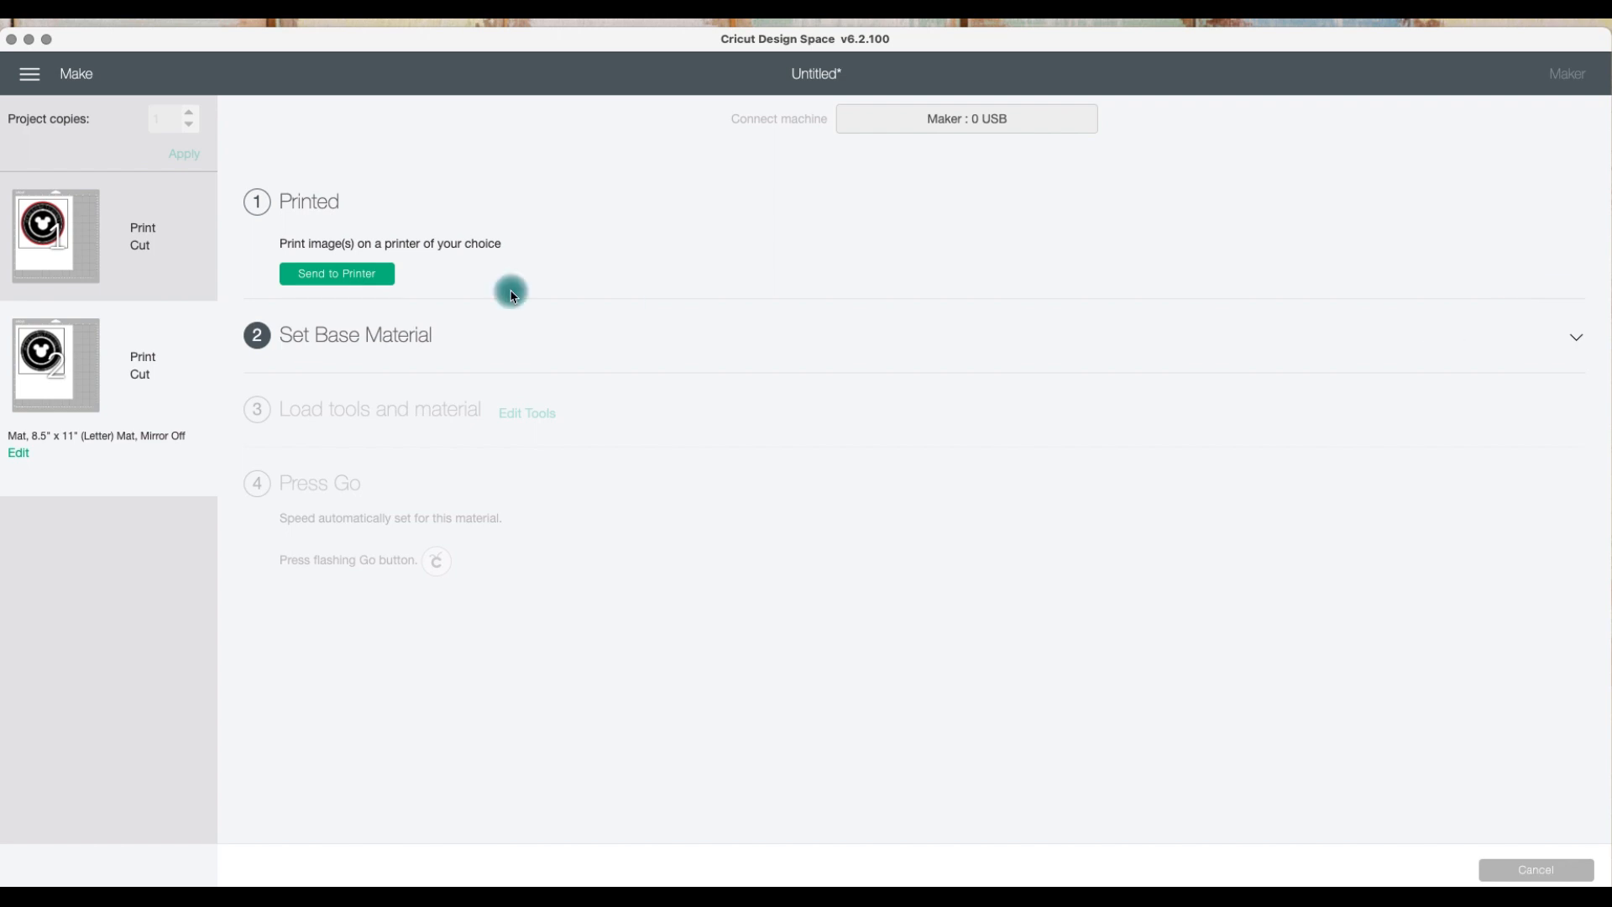
left_click(186, 267)
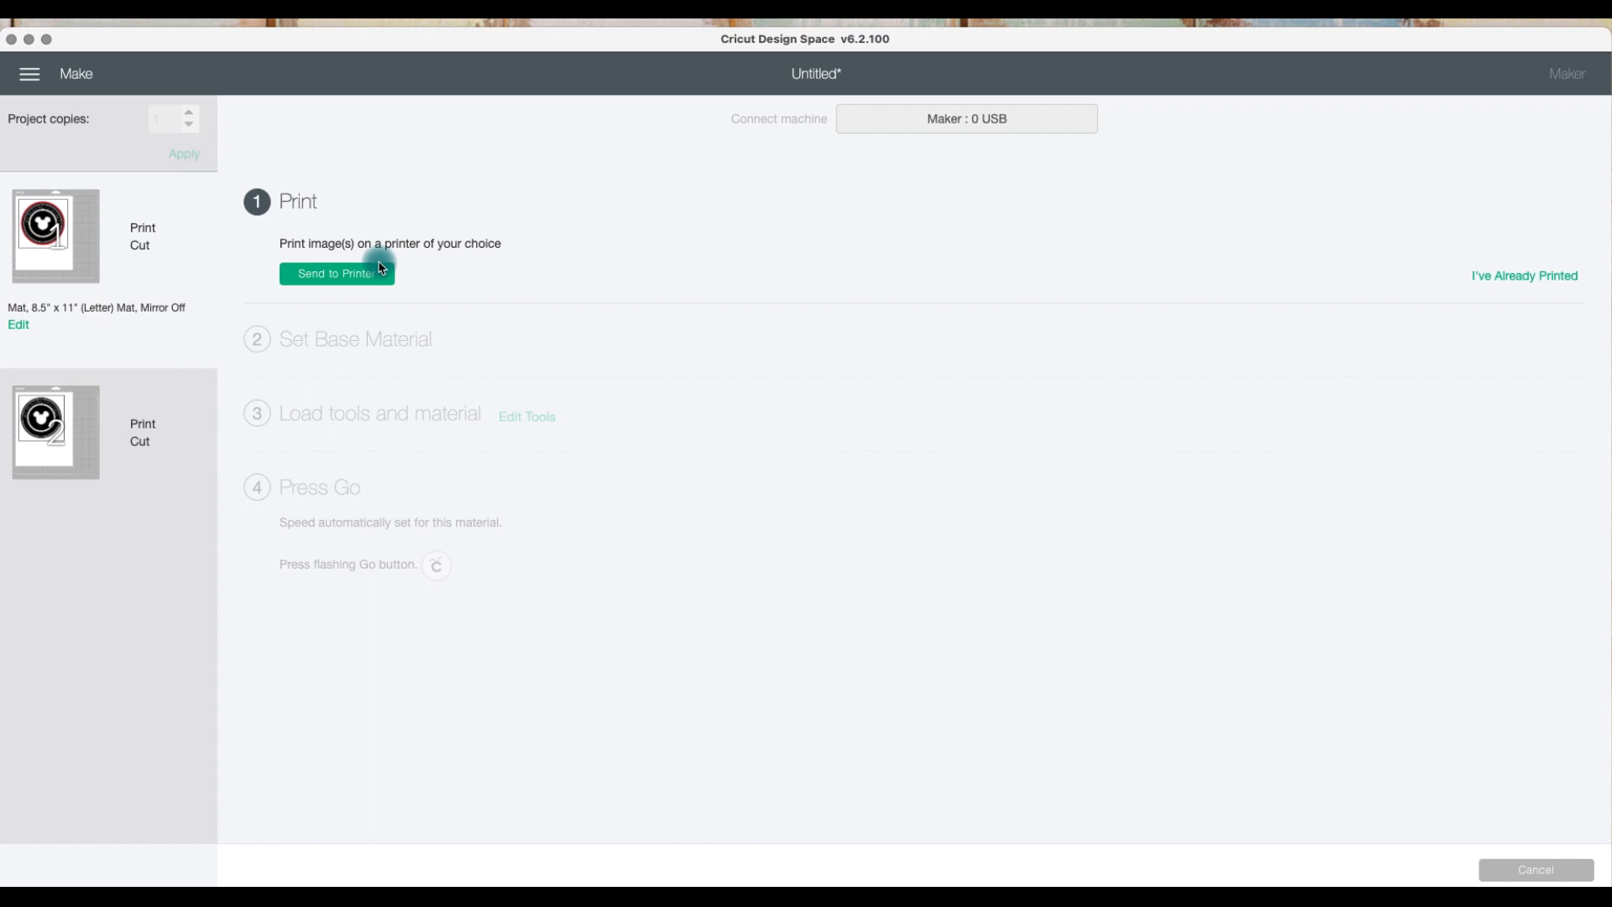
left_click(1498, 286)
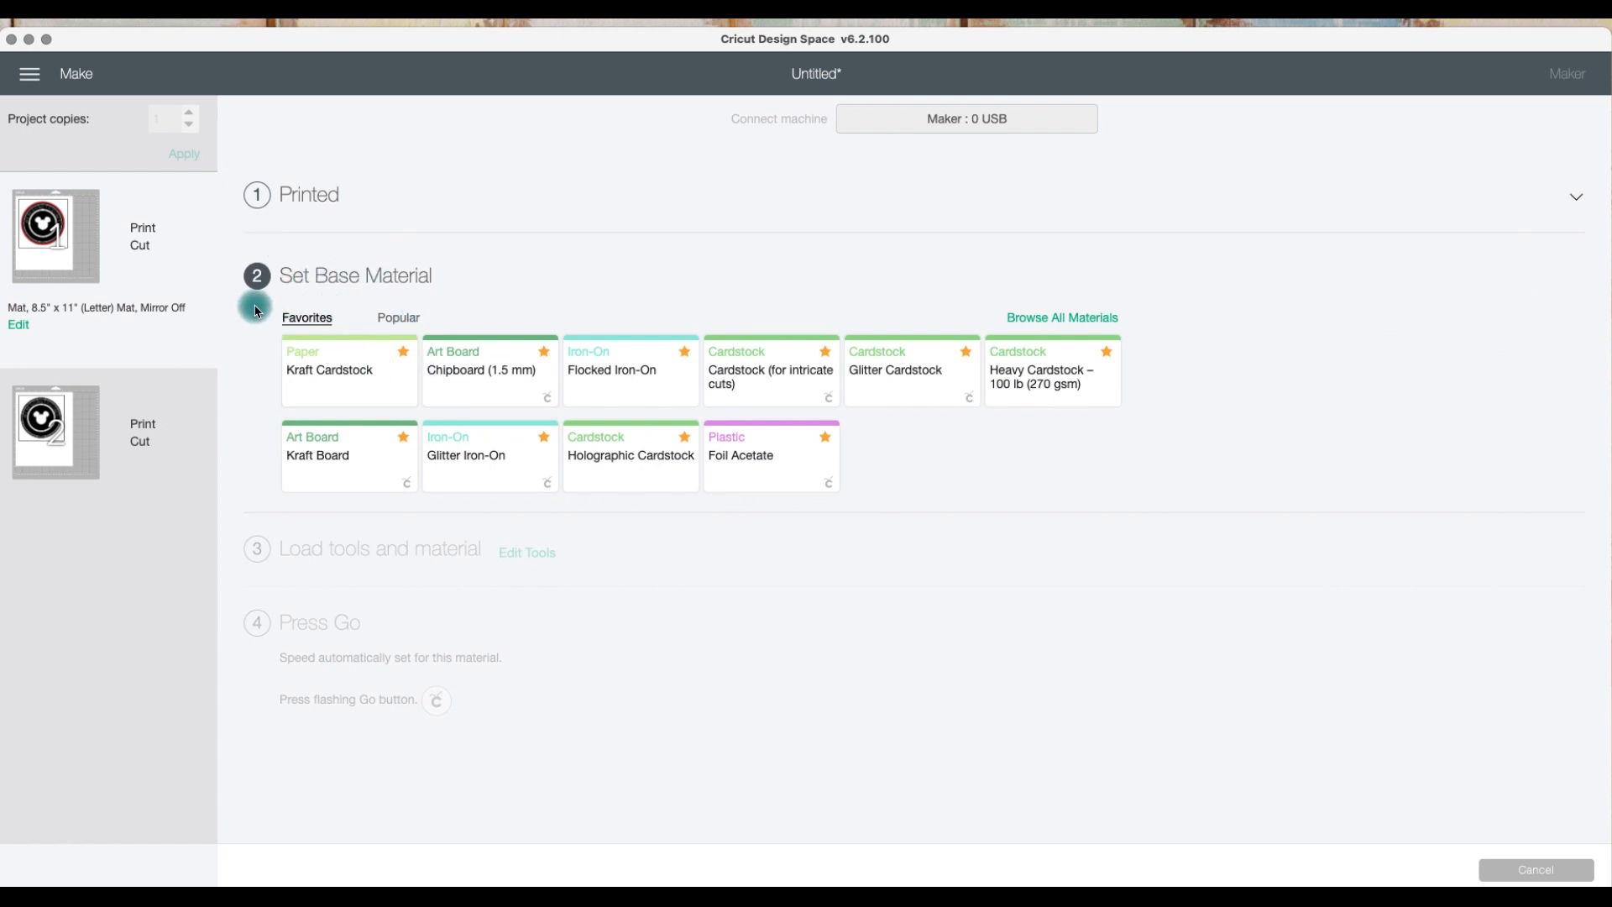
left_click(291, 195)
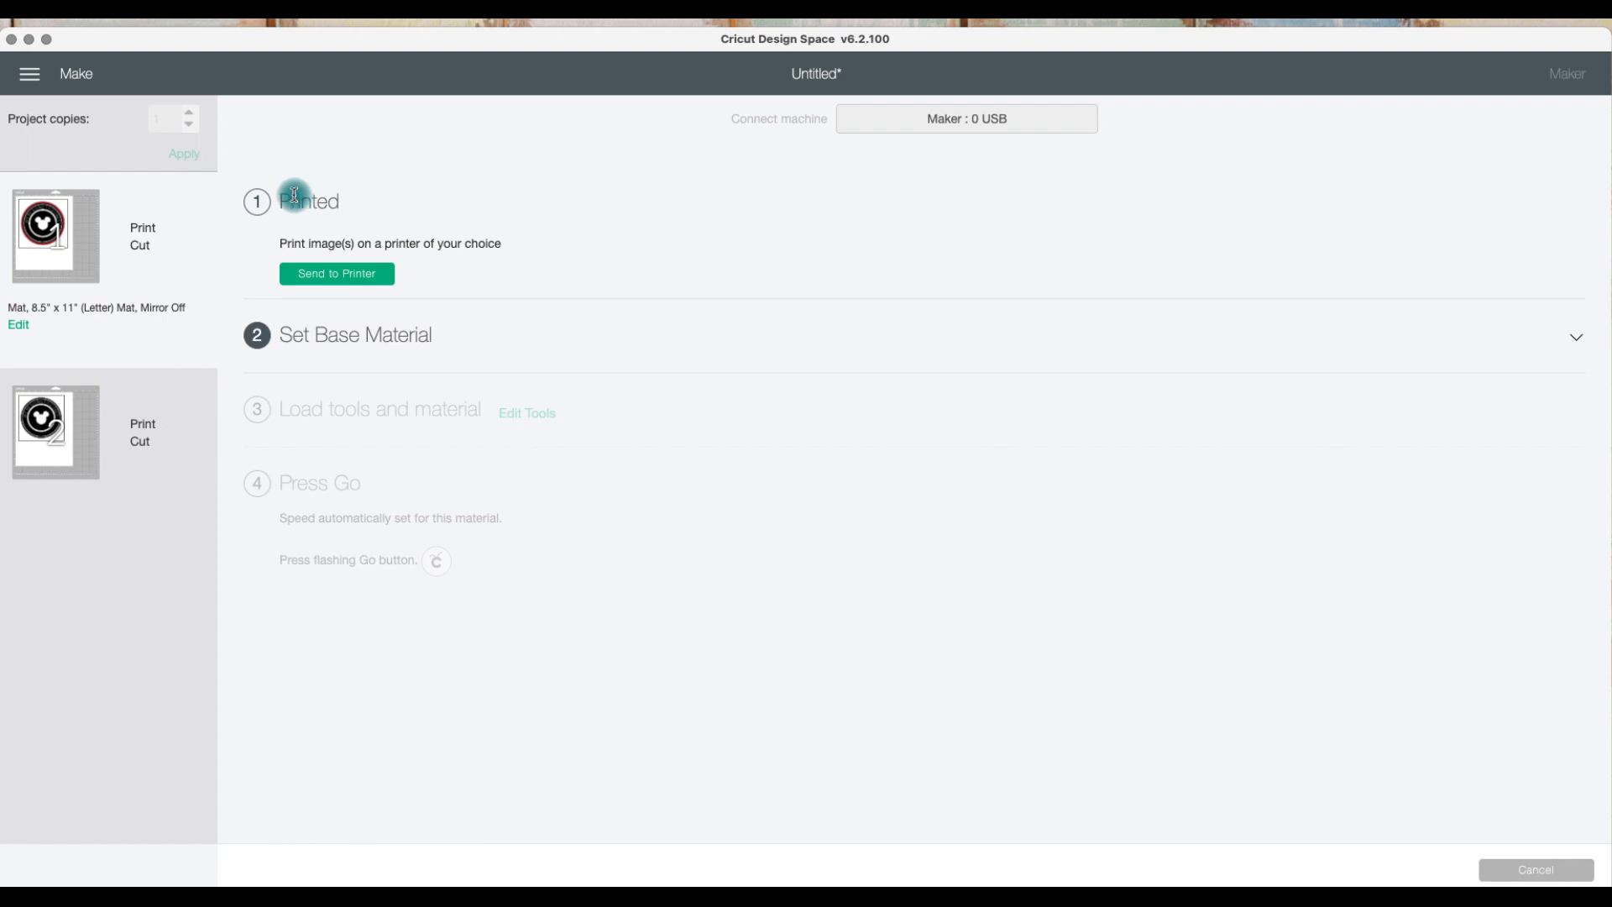
Step: Open the first mat's edit preview and close it
mouse_move(45, 248)
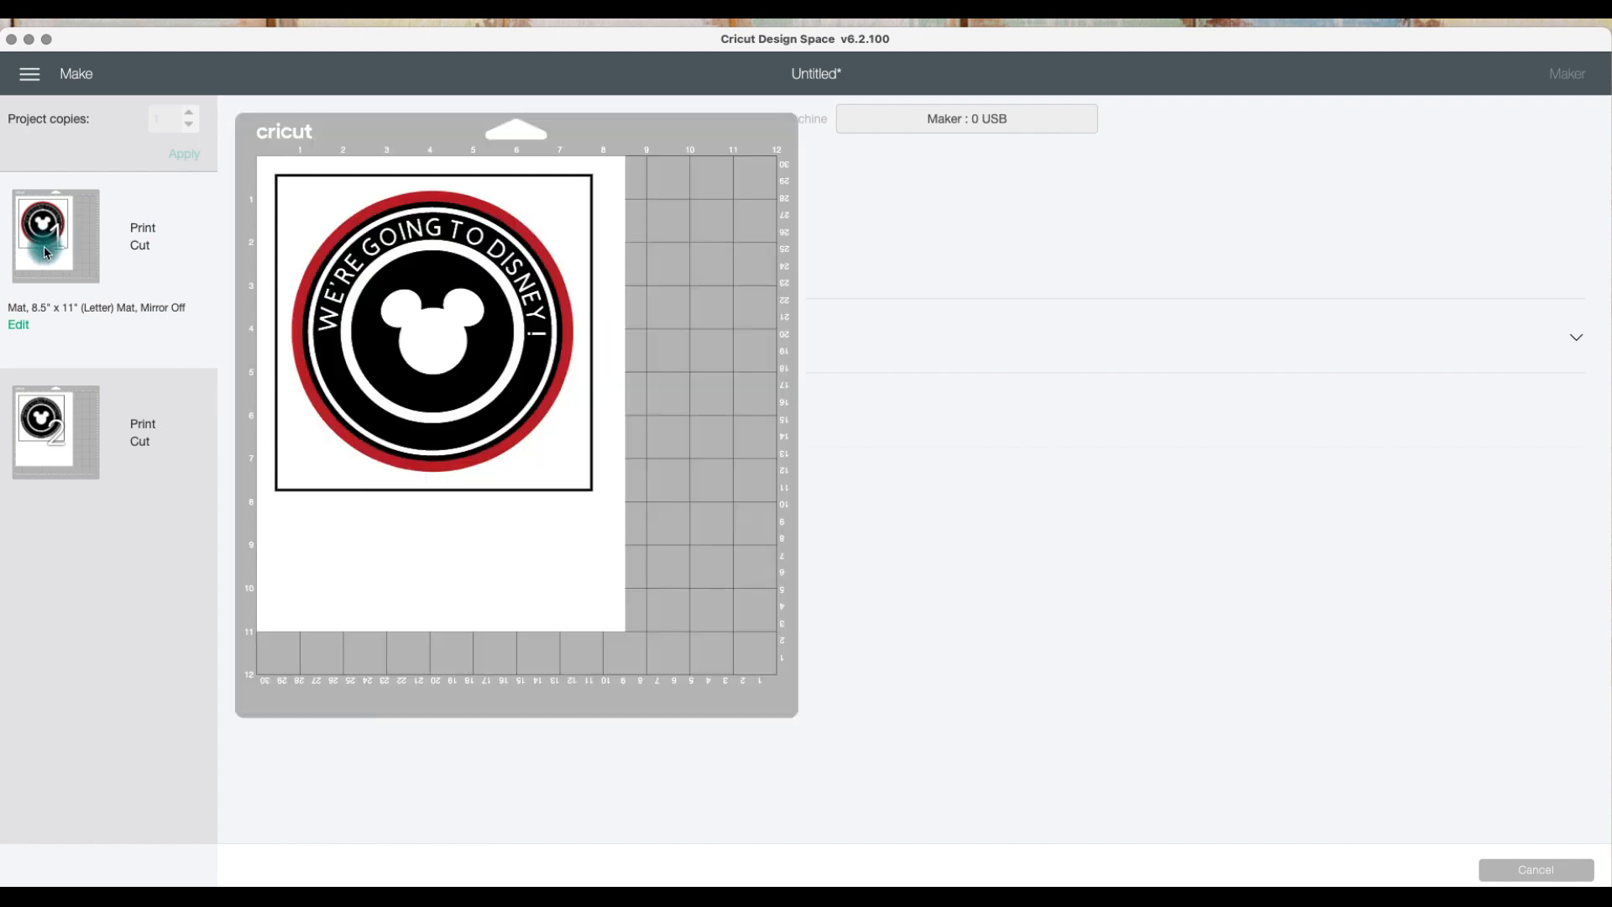
left_click(17, 325)
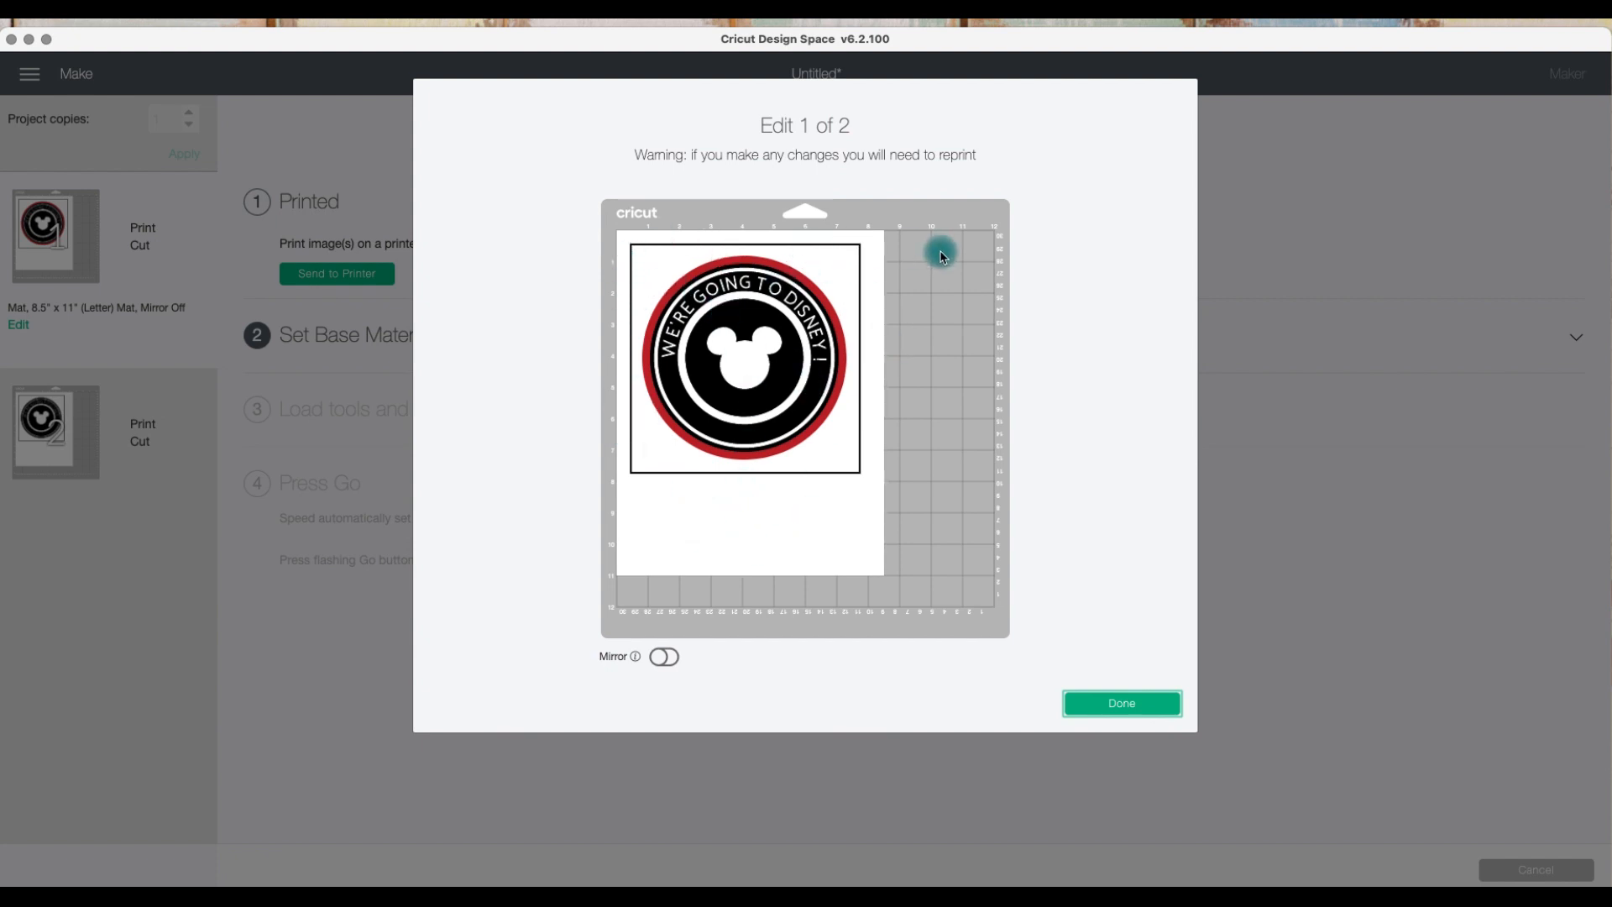
left_click(1127, 710)
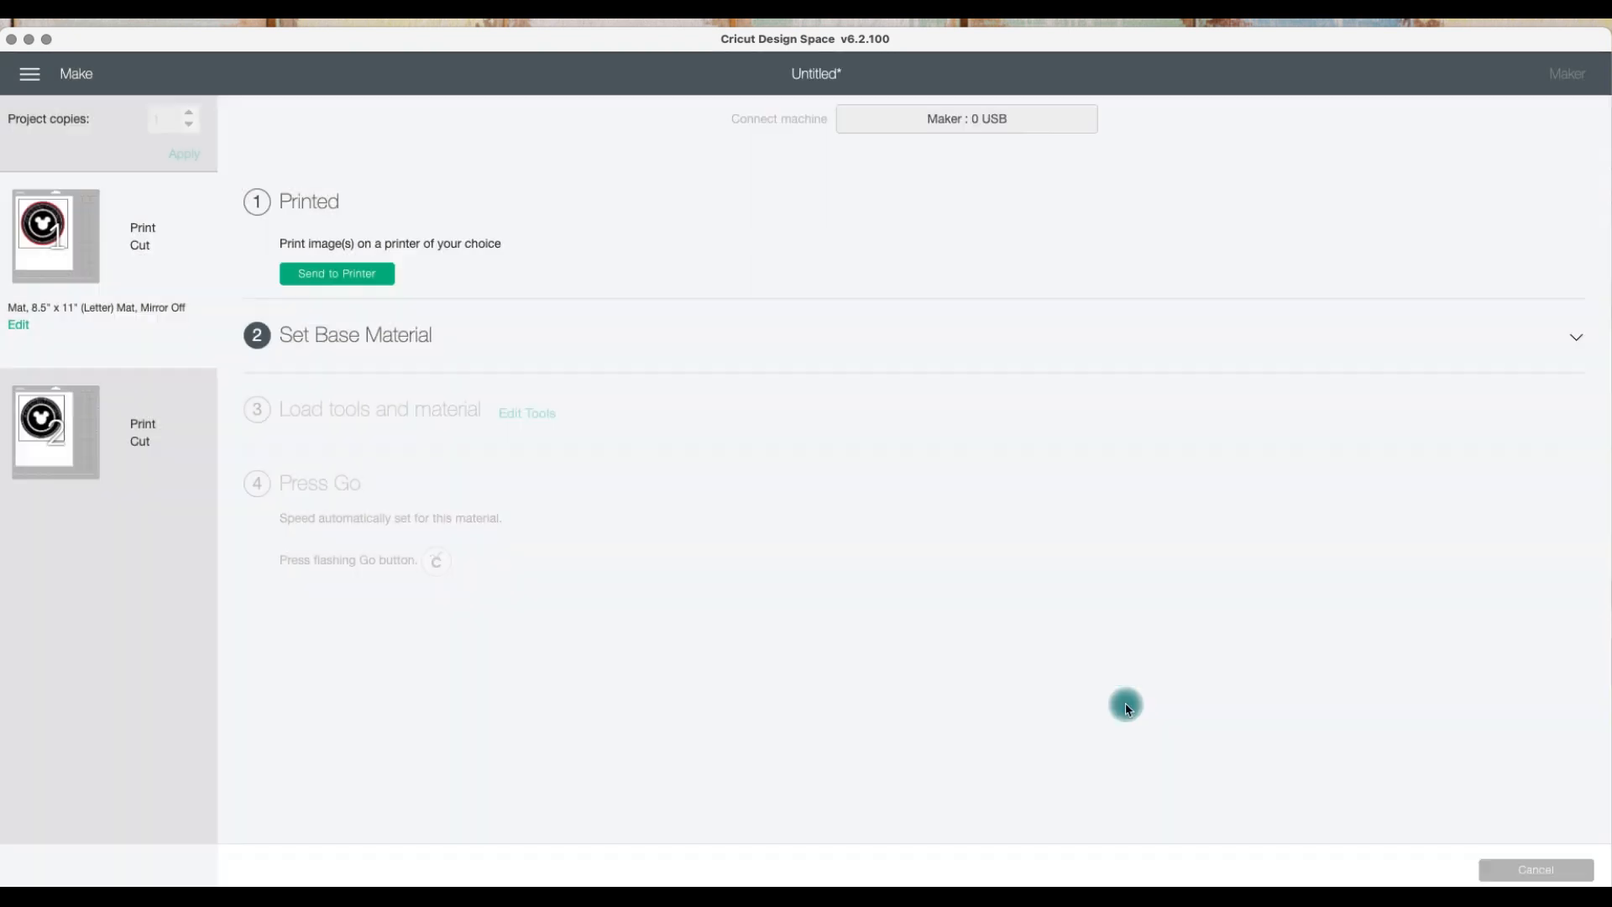
Step: Leave the mat preparation screen and return to the design canvas
left_click(1532, 870)
left_click(895, 103)
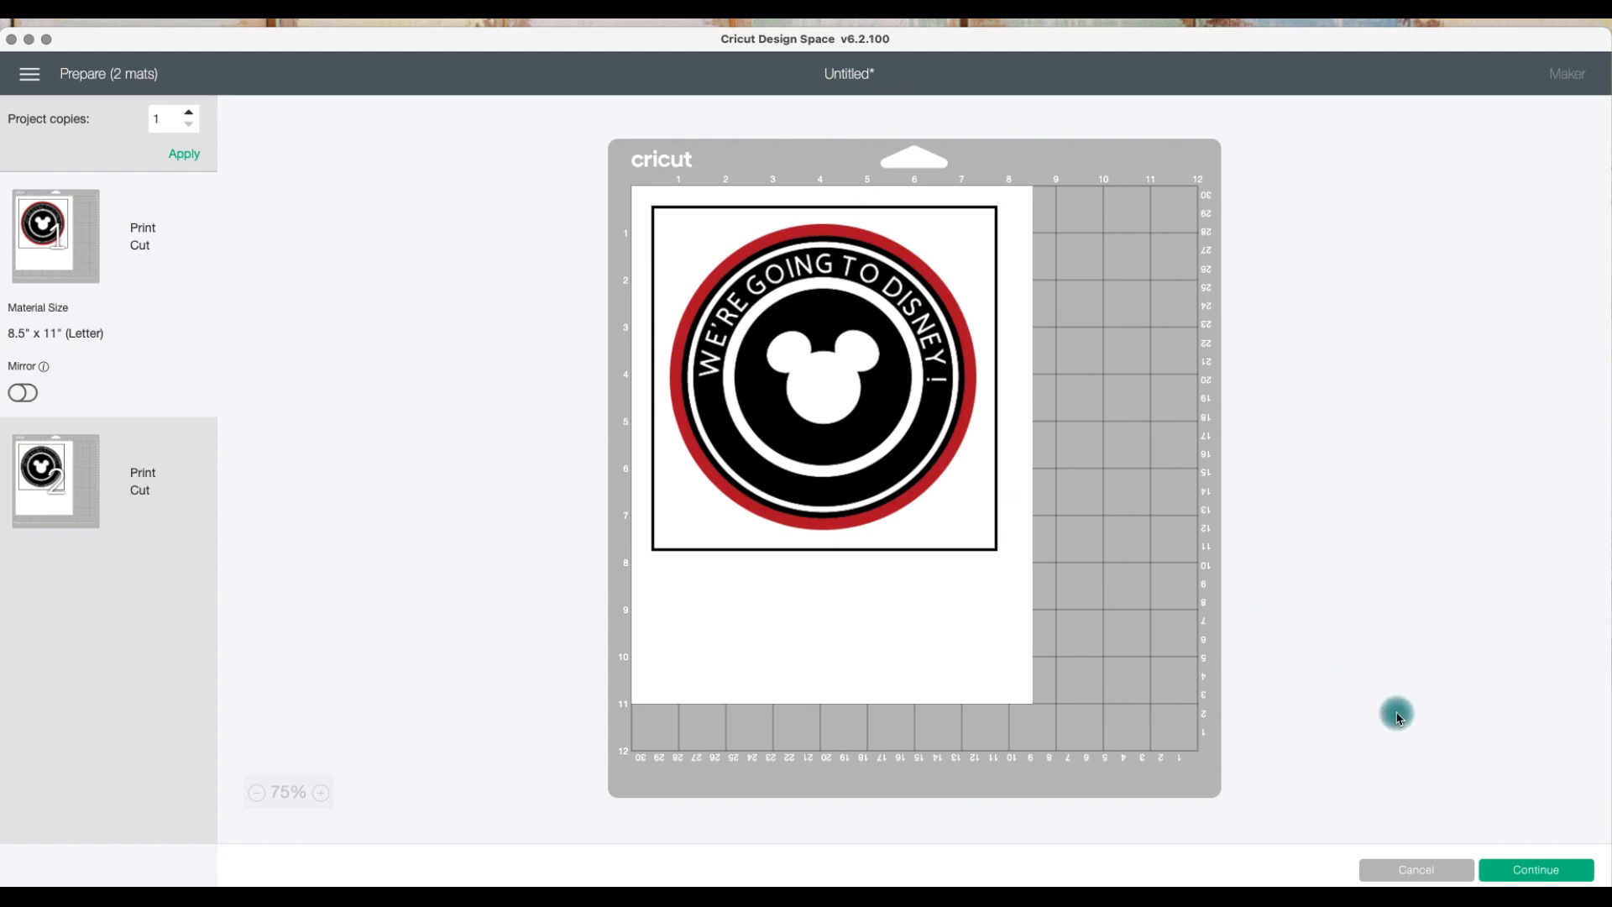
left_click(1425, 869)
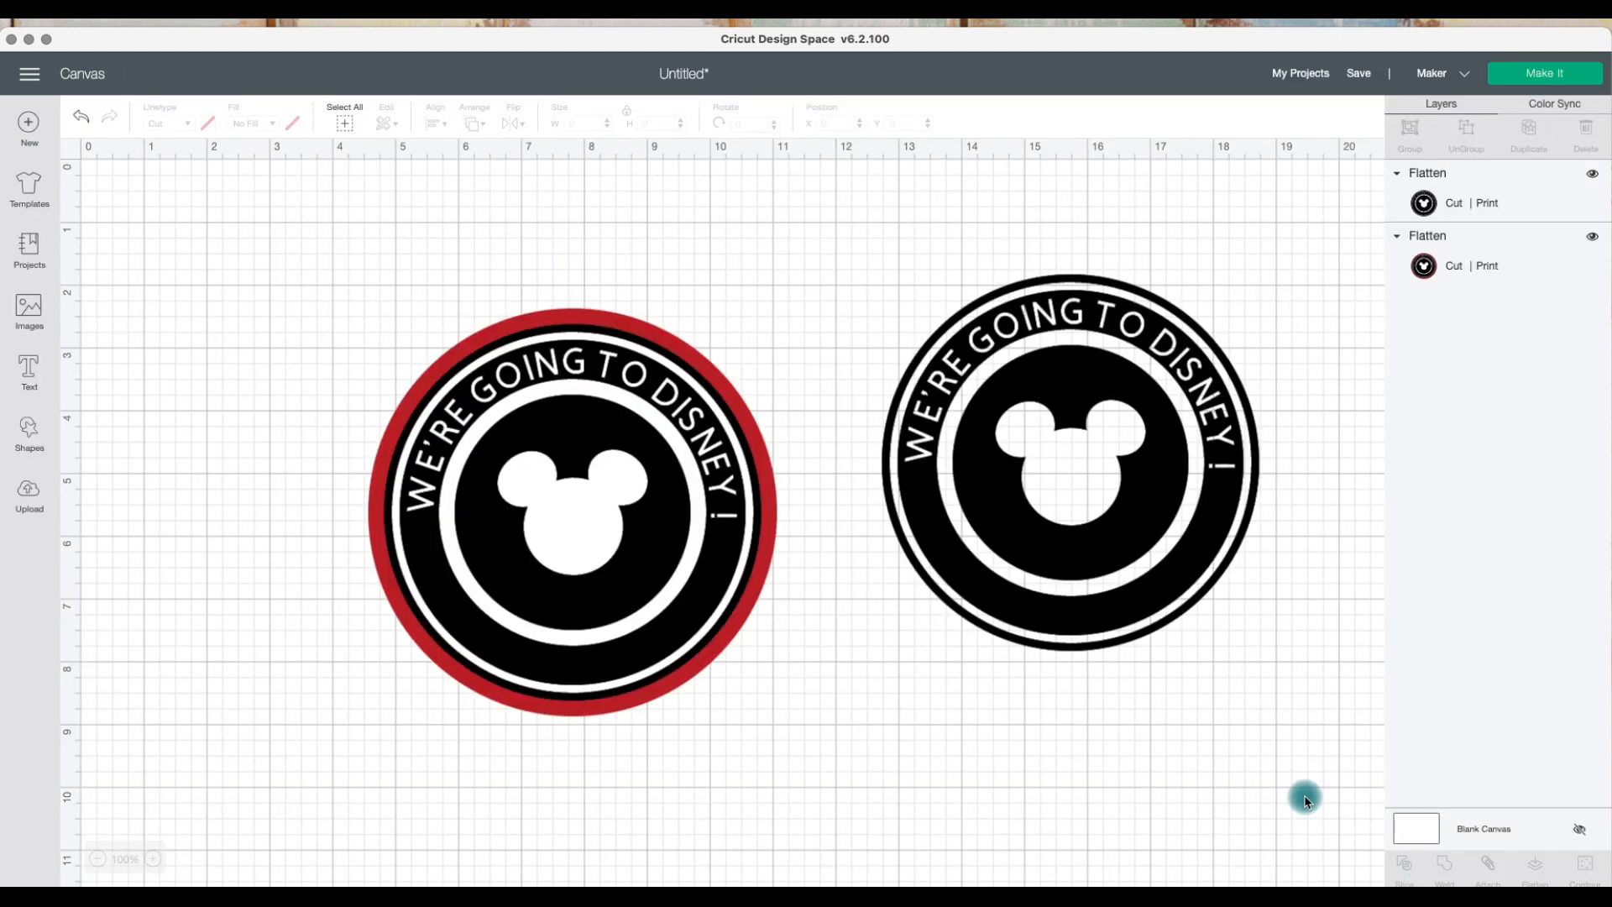
Step: Try to save the project under the name MICKEY LOGO
left_click(1359, 75)
left_click(864, 158)
type("MICKEY LOGO")
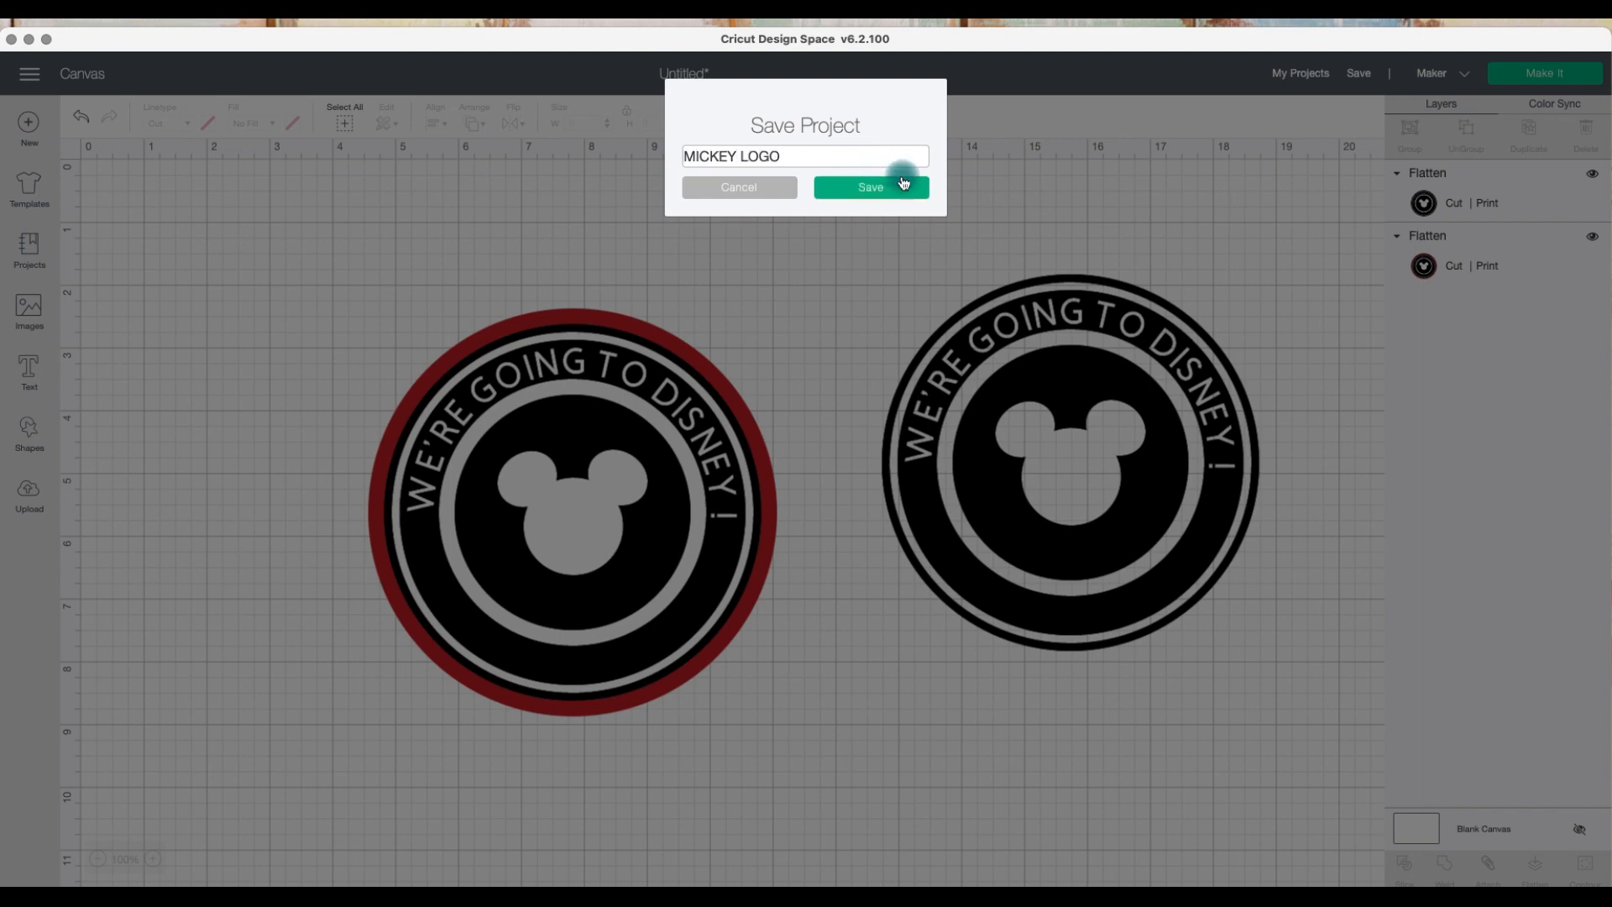
left_click(895, 185)
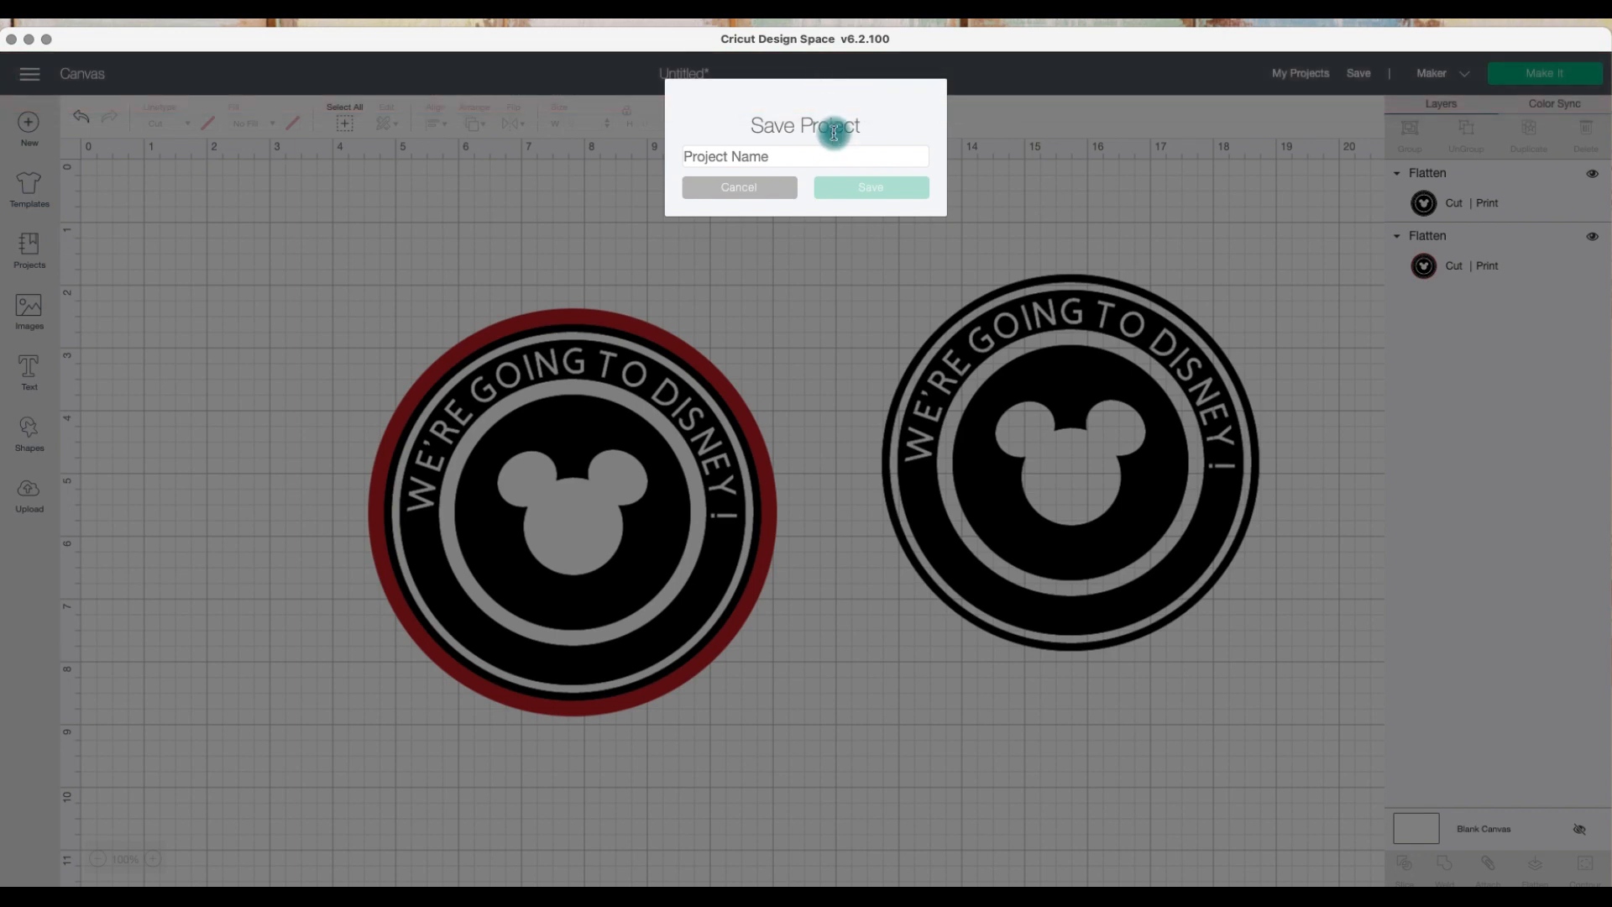
Step: Try to save the project as MICKEY, then cancel the save dialog
left_click(865, 156)
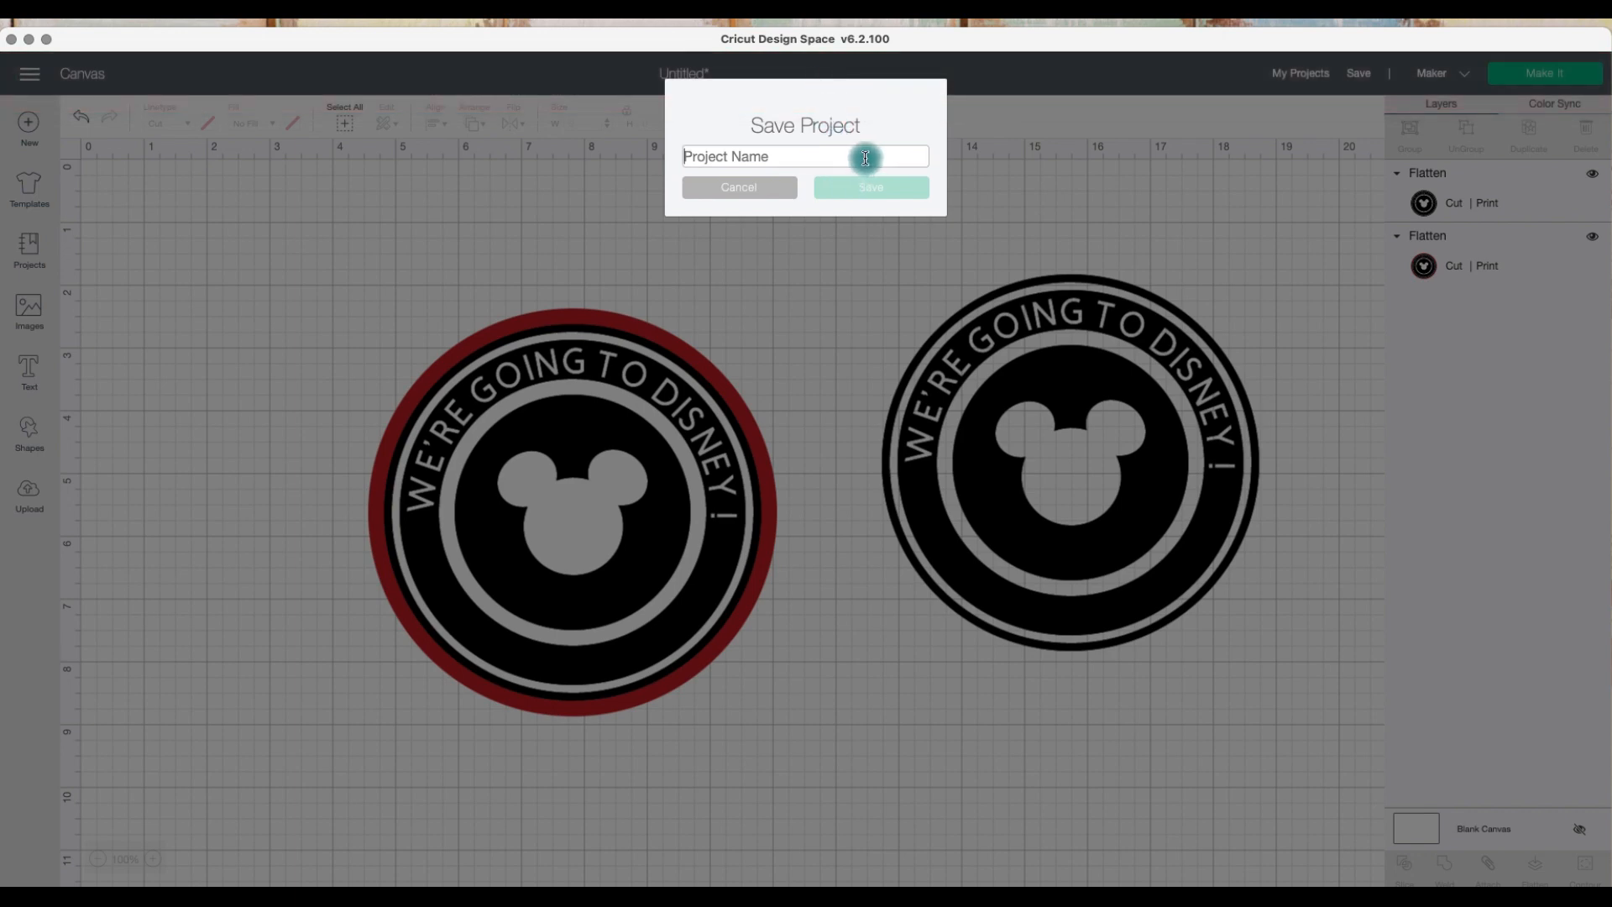
type("MICKEY")
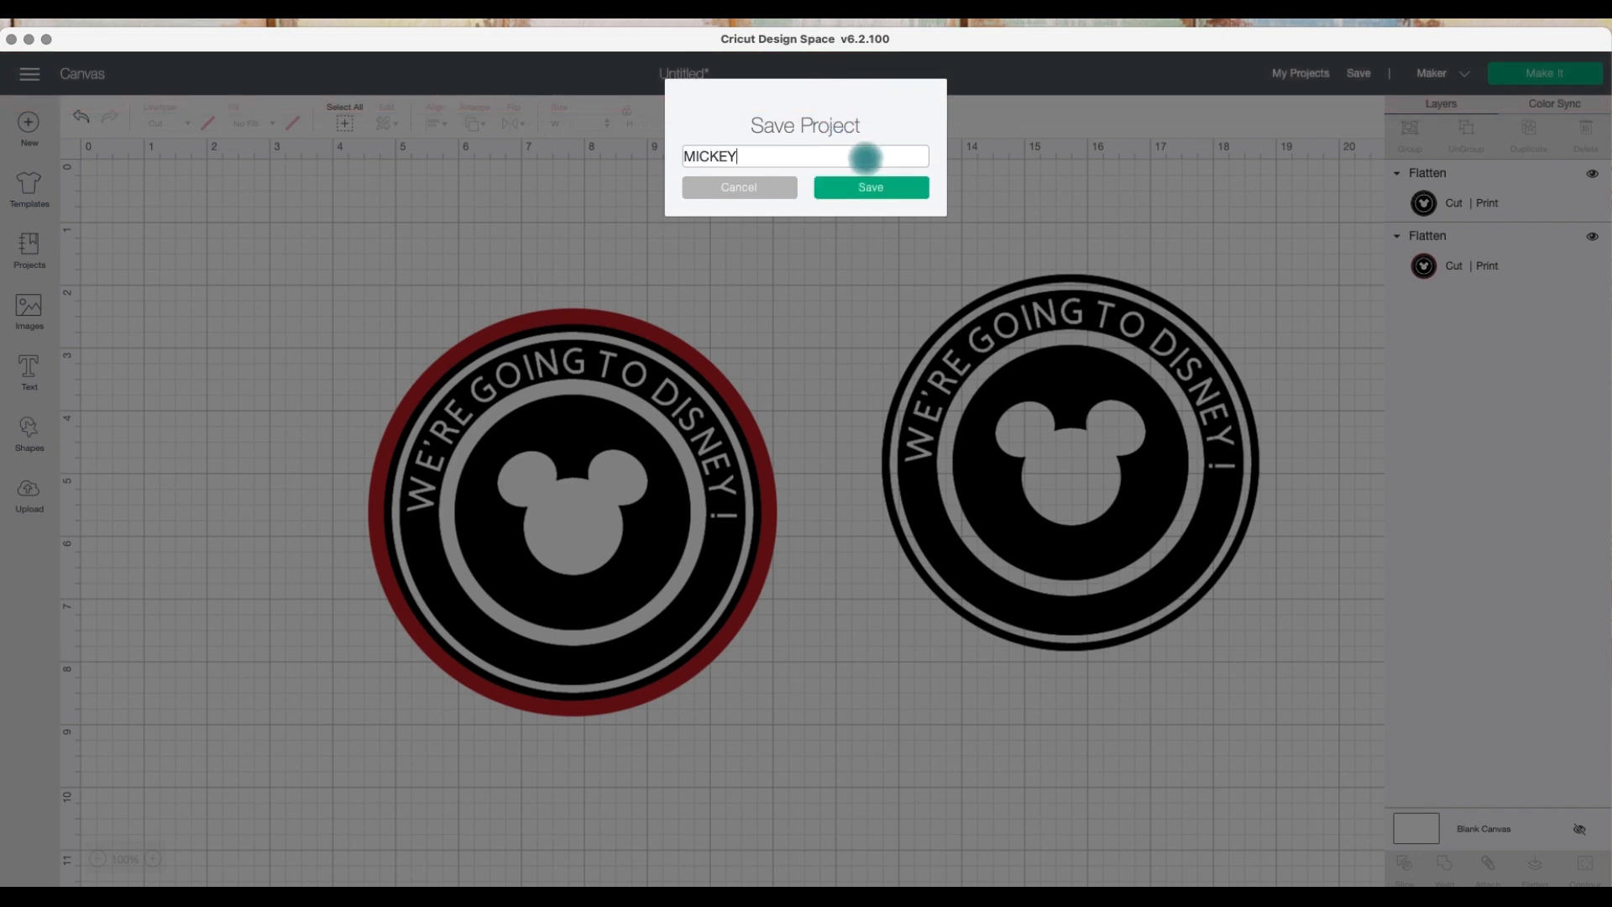
left_click(874, 186)
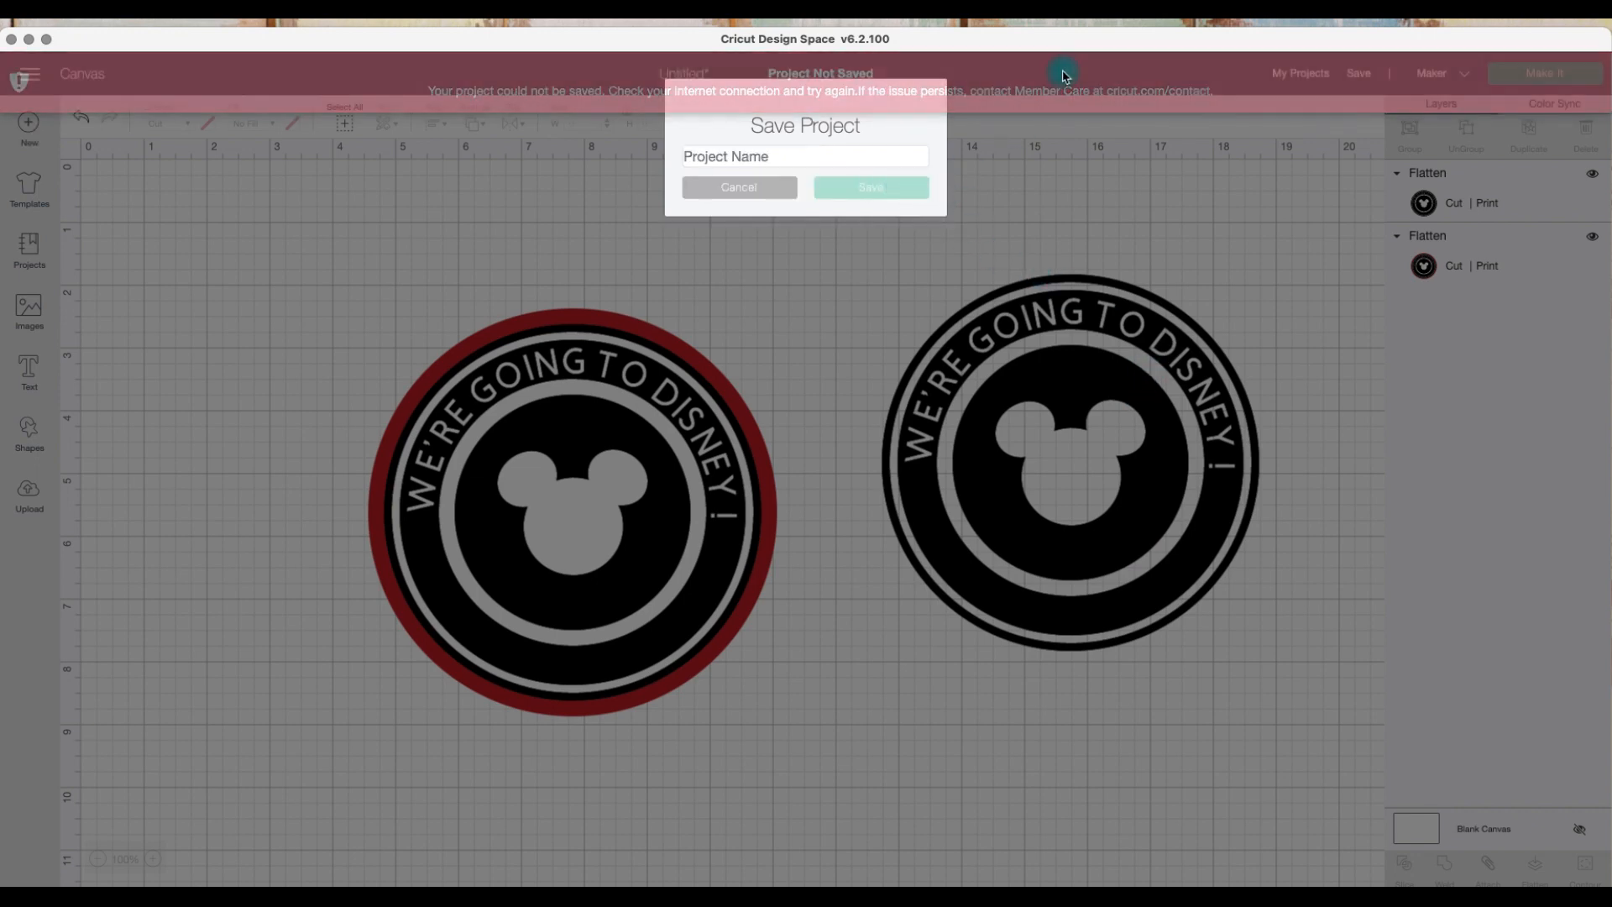
left_click_drag(1054, 49, 1054, 37)
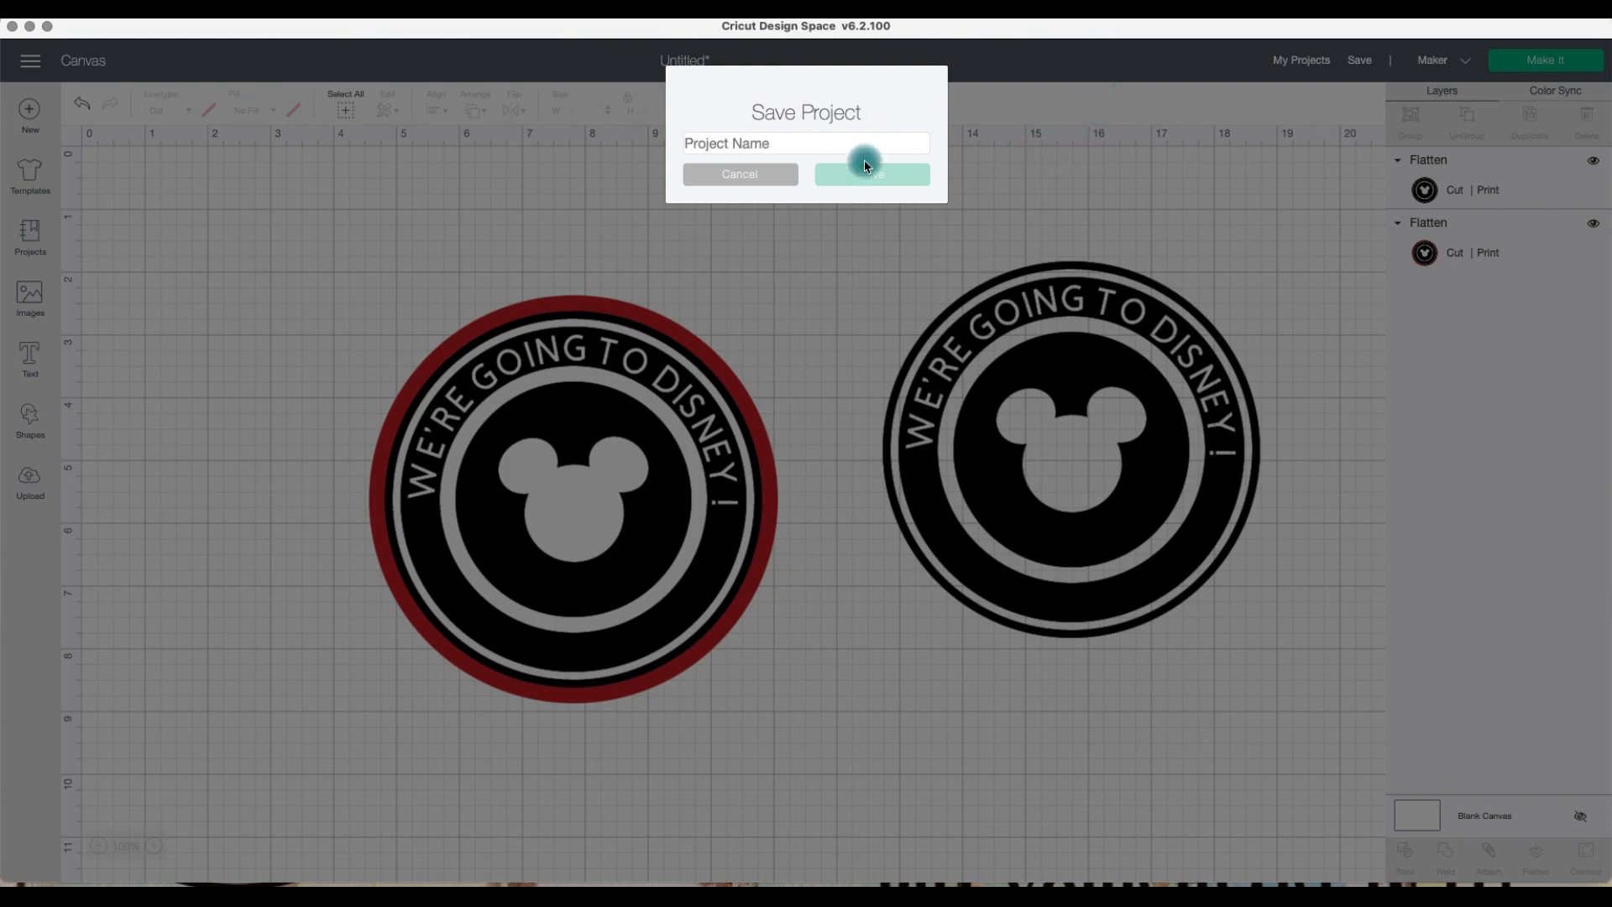
left_click(777, 174)
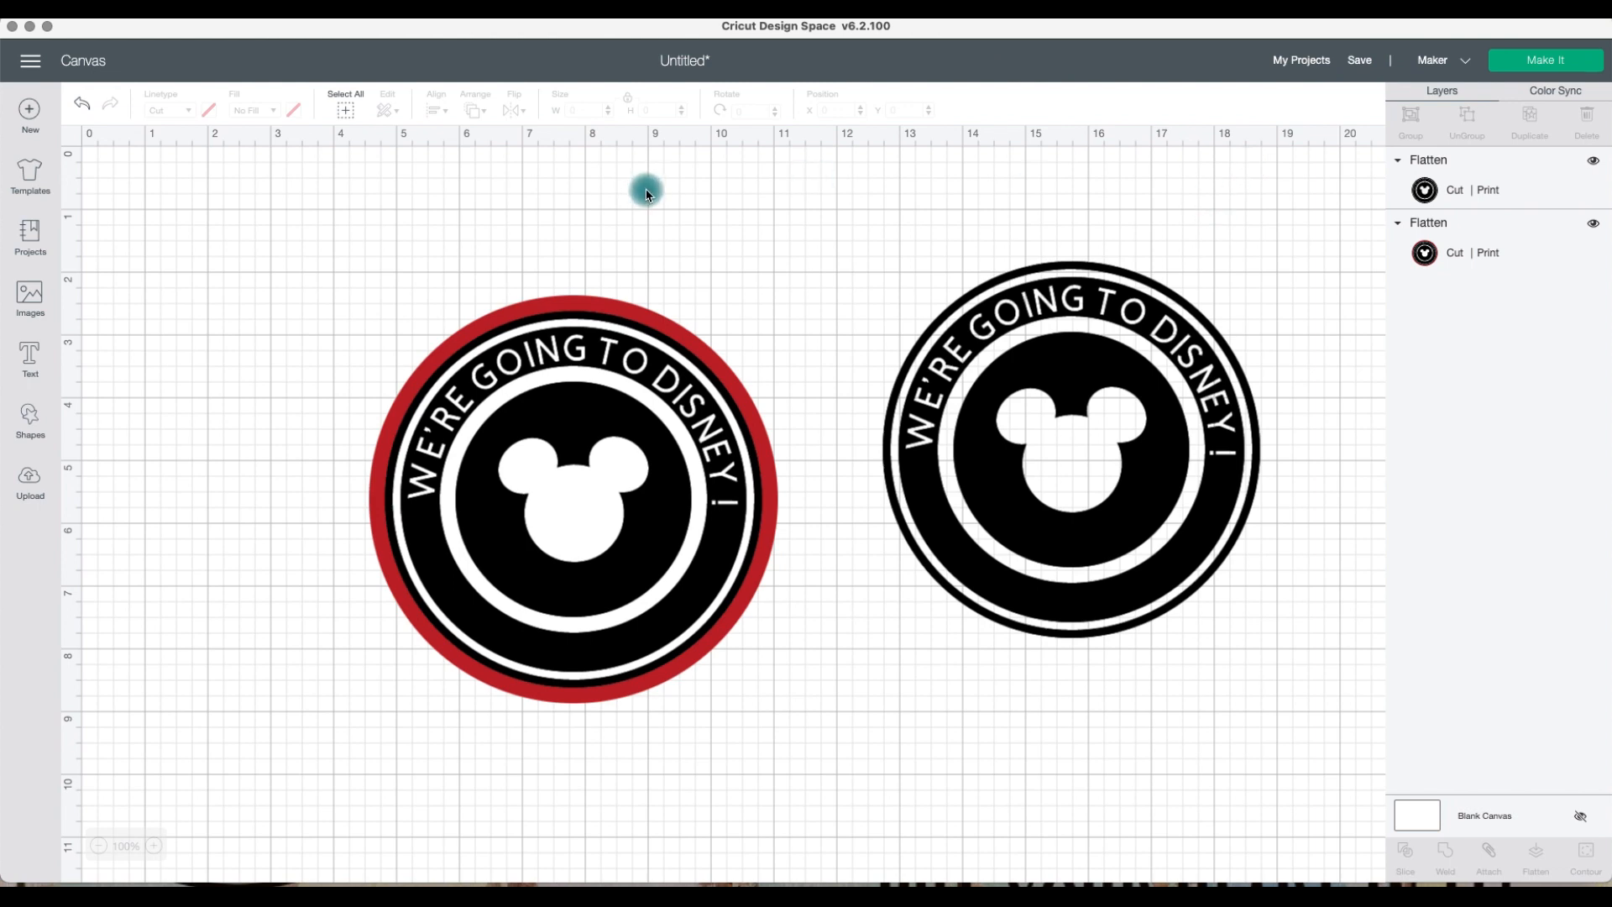
Step: Try once more to save the project as mickey and cancel the save dialog
right_click(710, 188)
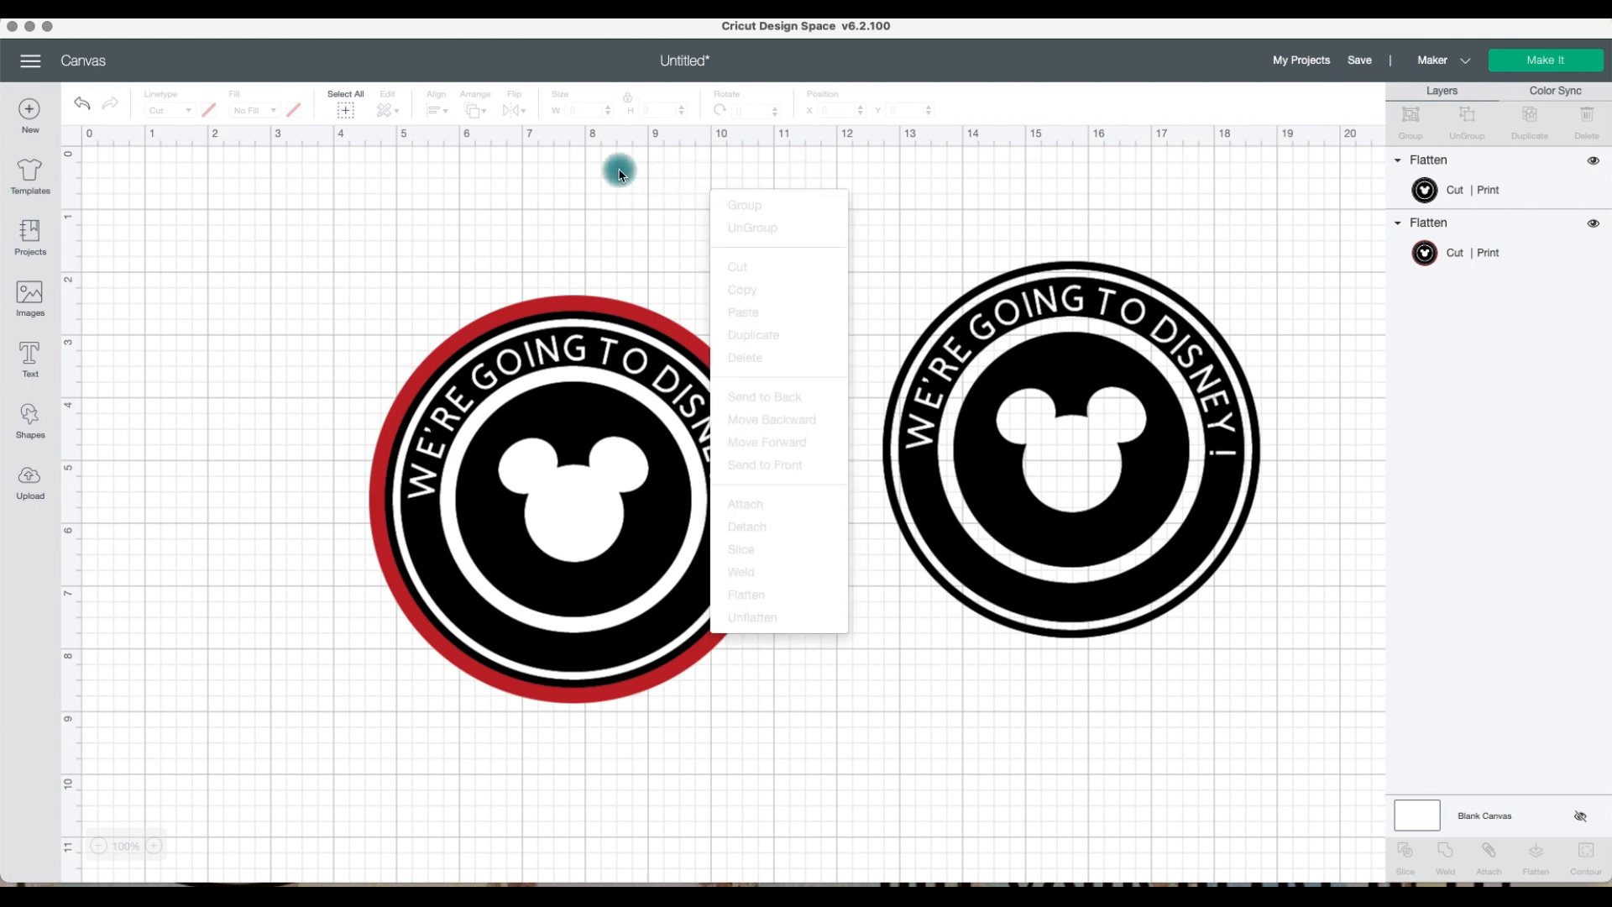
left_click(122, 181)
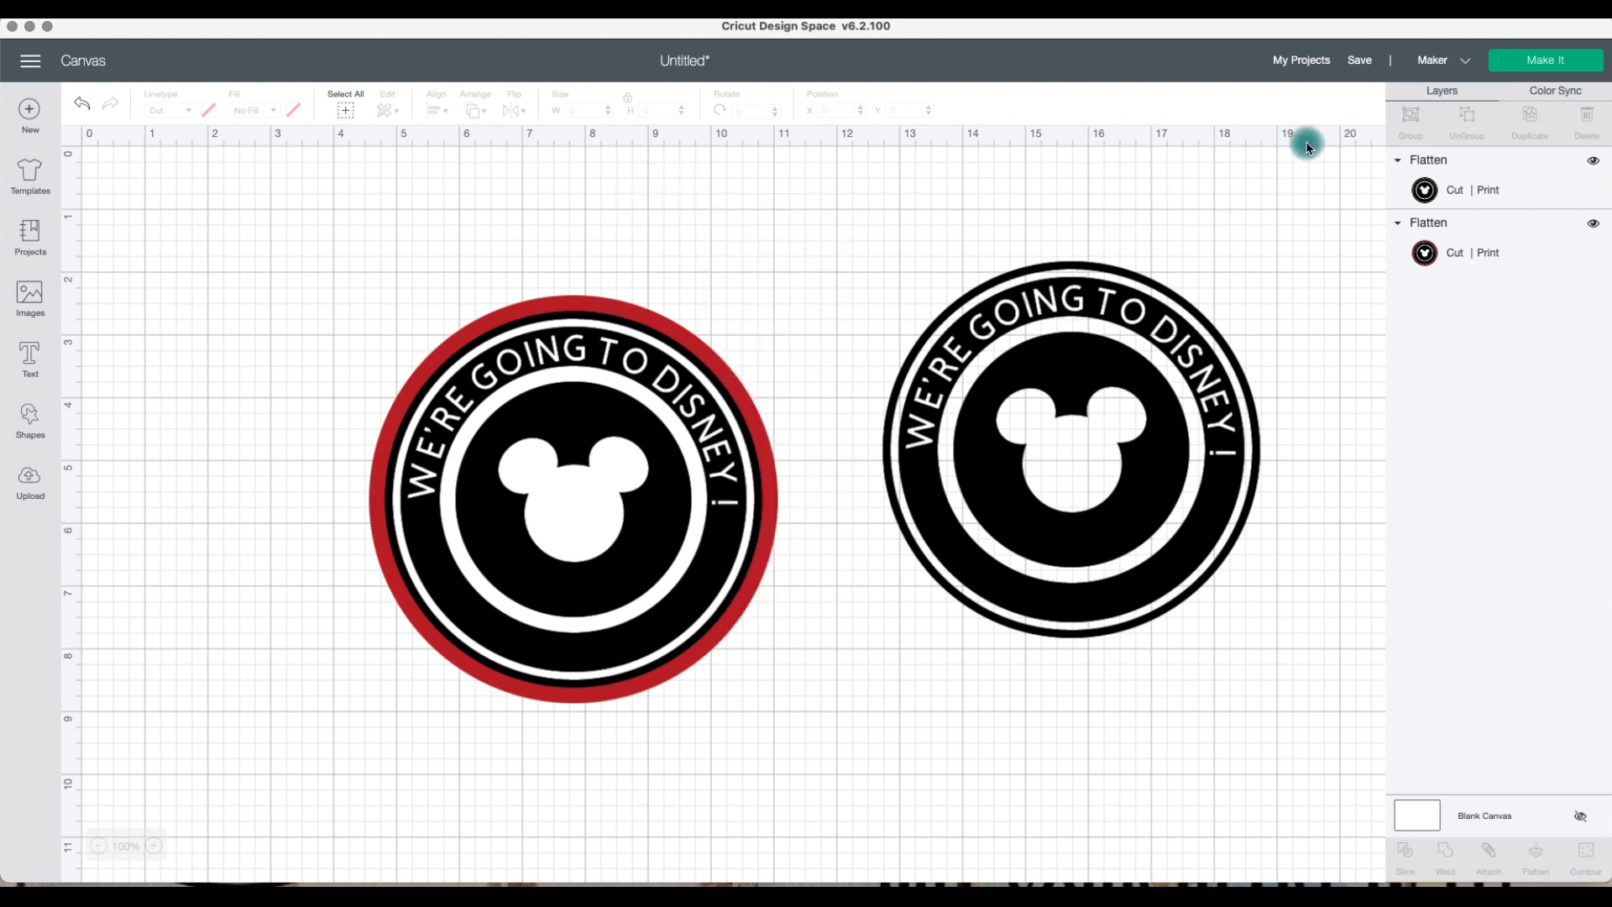
left_click(1360, 61)
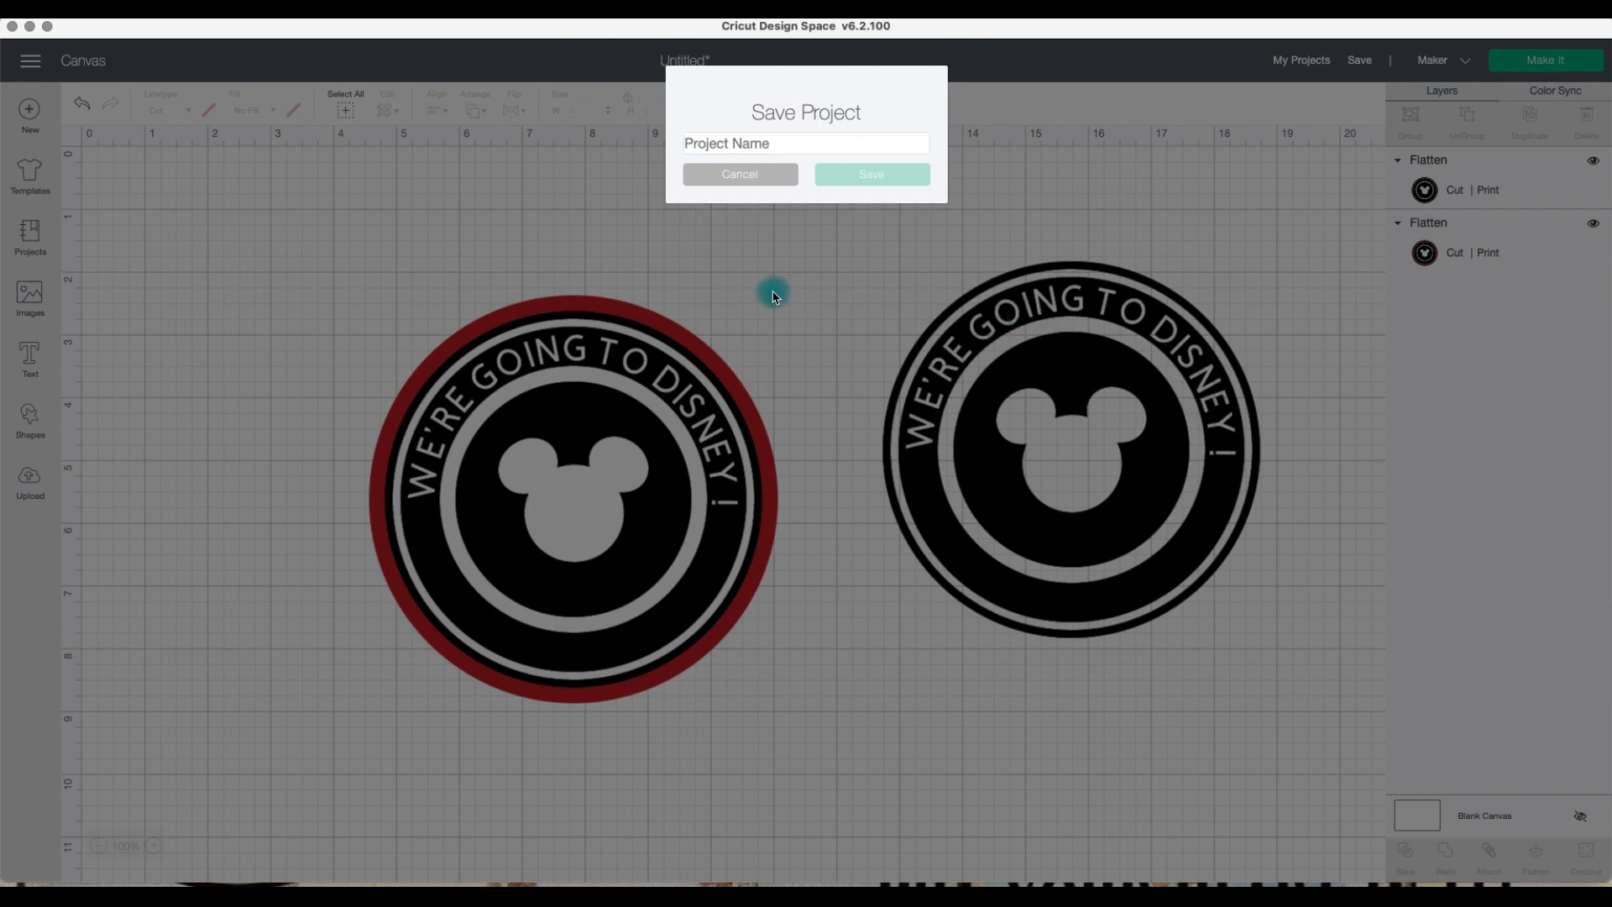
left_click(758, 144)
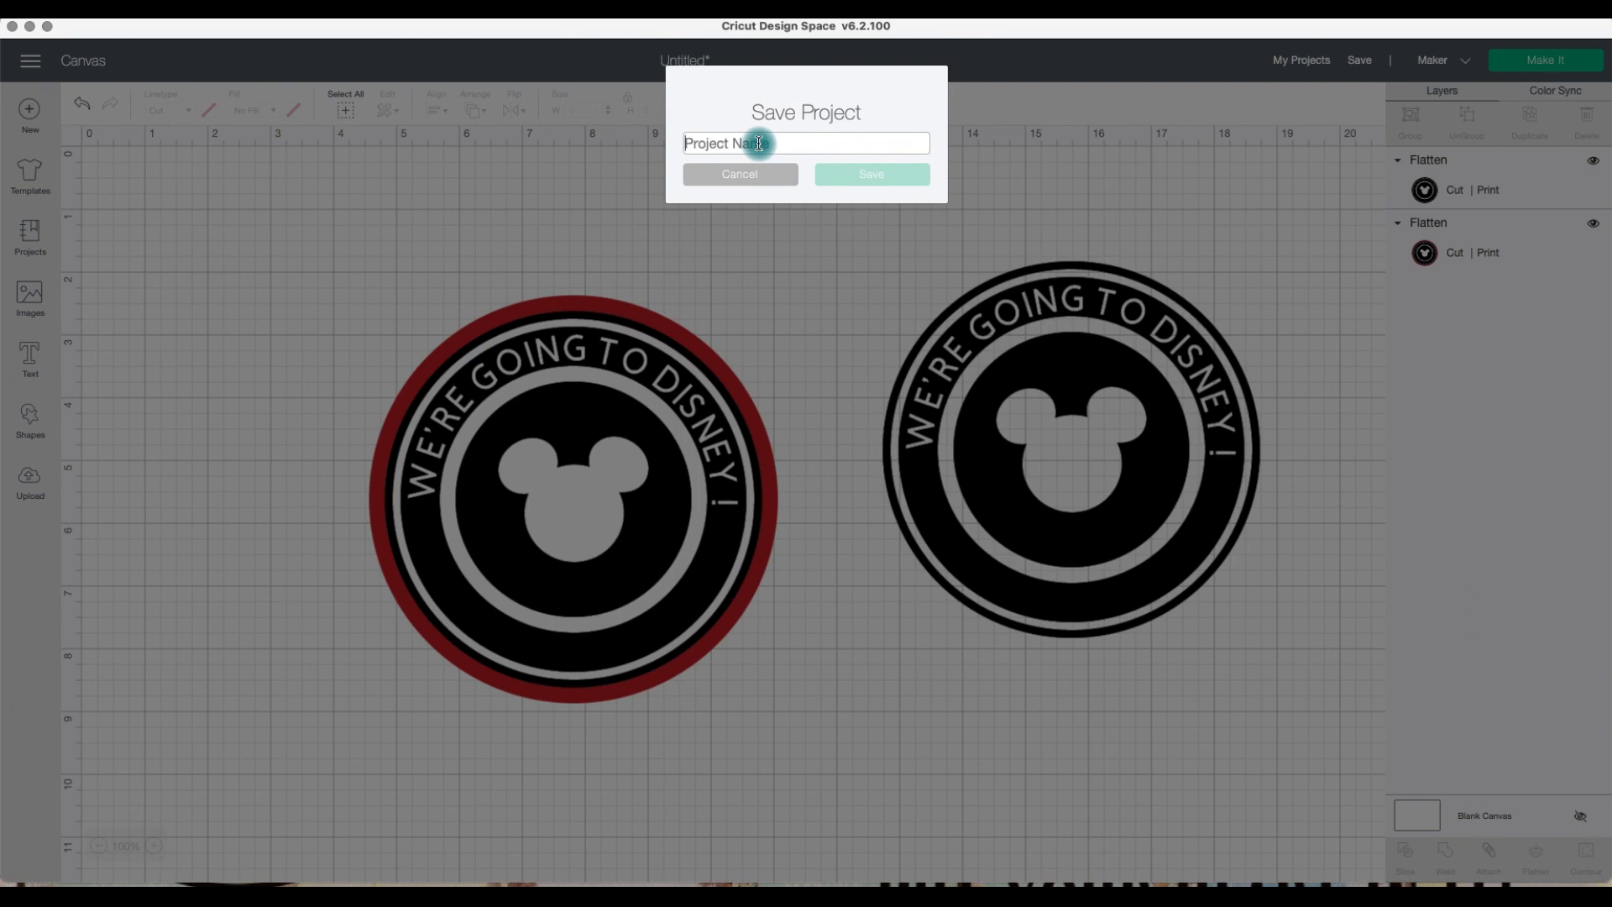
type("mickey")
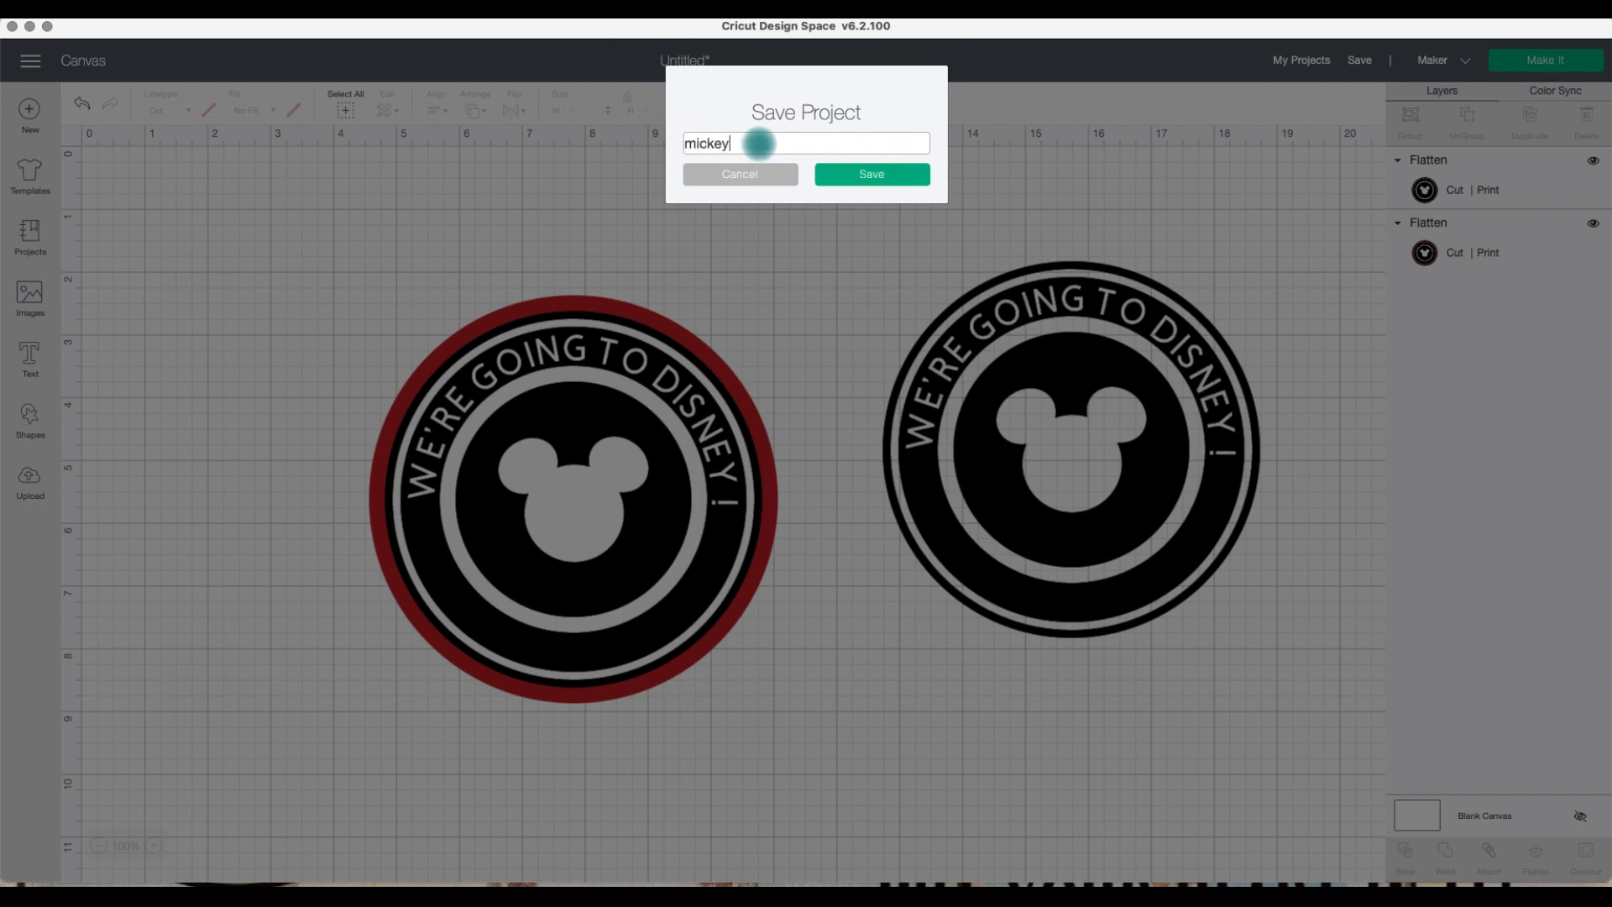
left_click(864, 179)
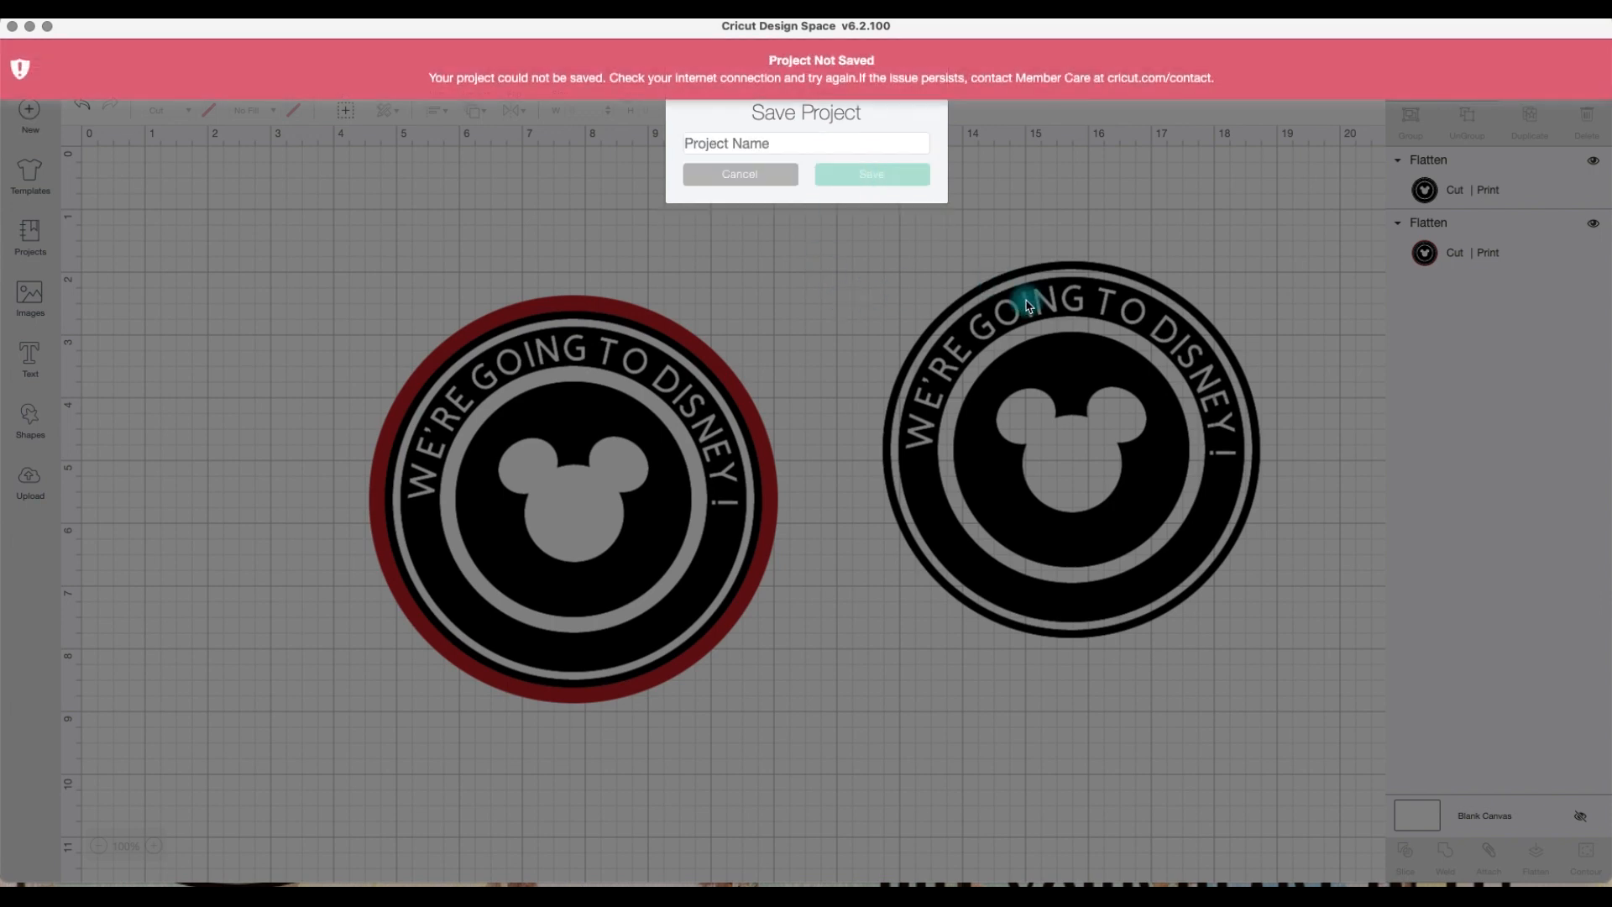
left_click(722, 174)
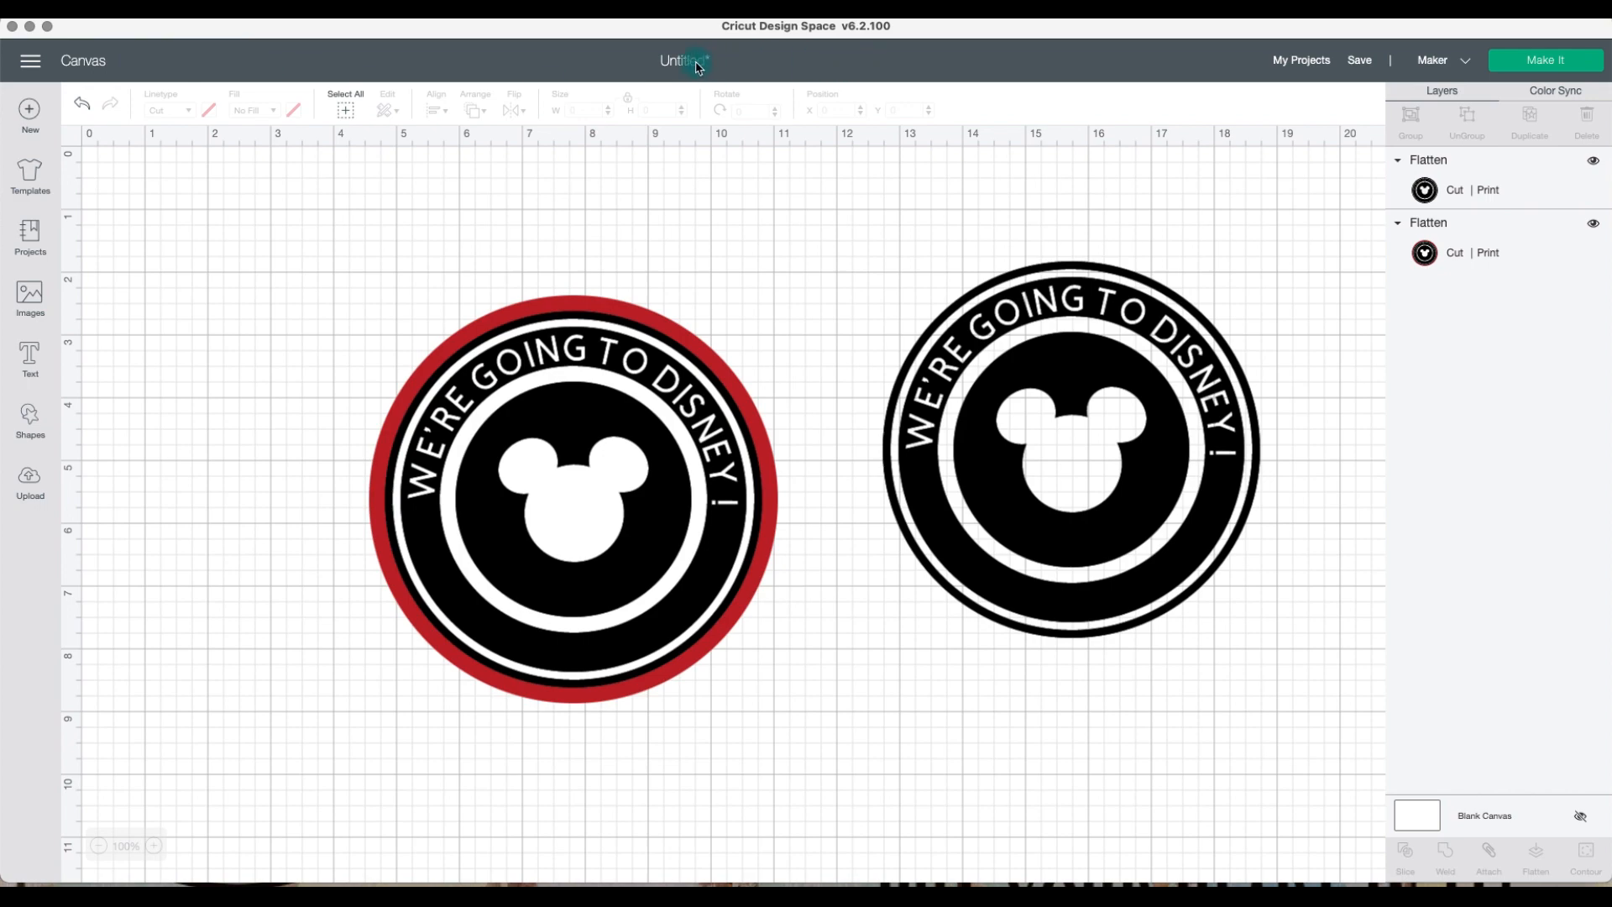
Step: Dismiss the save dialog and start Make It to prepare the mats for cutting
left_click(1359, 60)
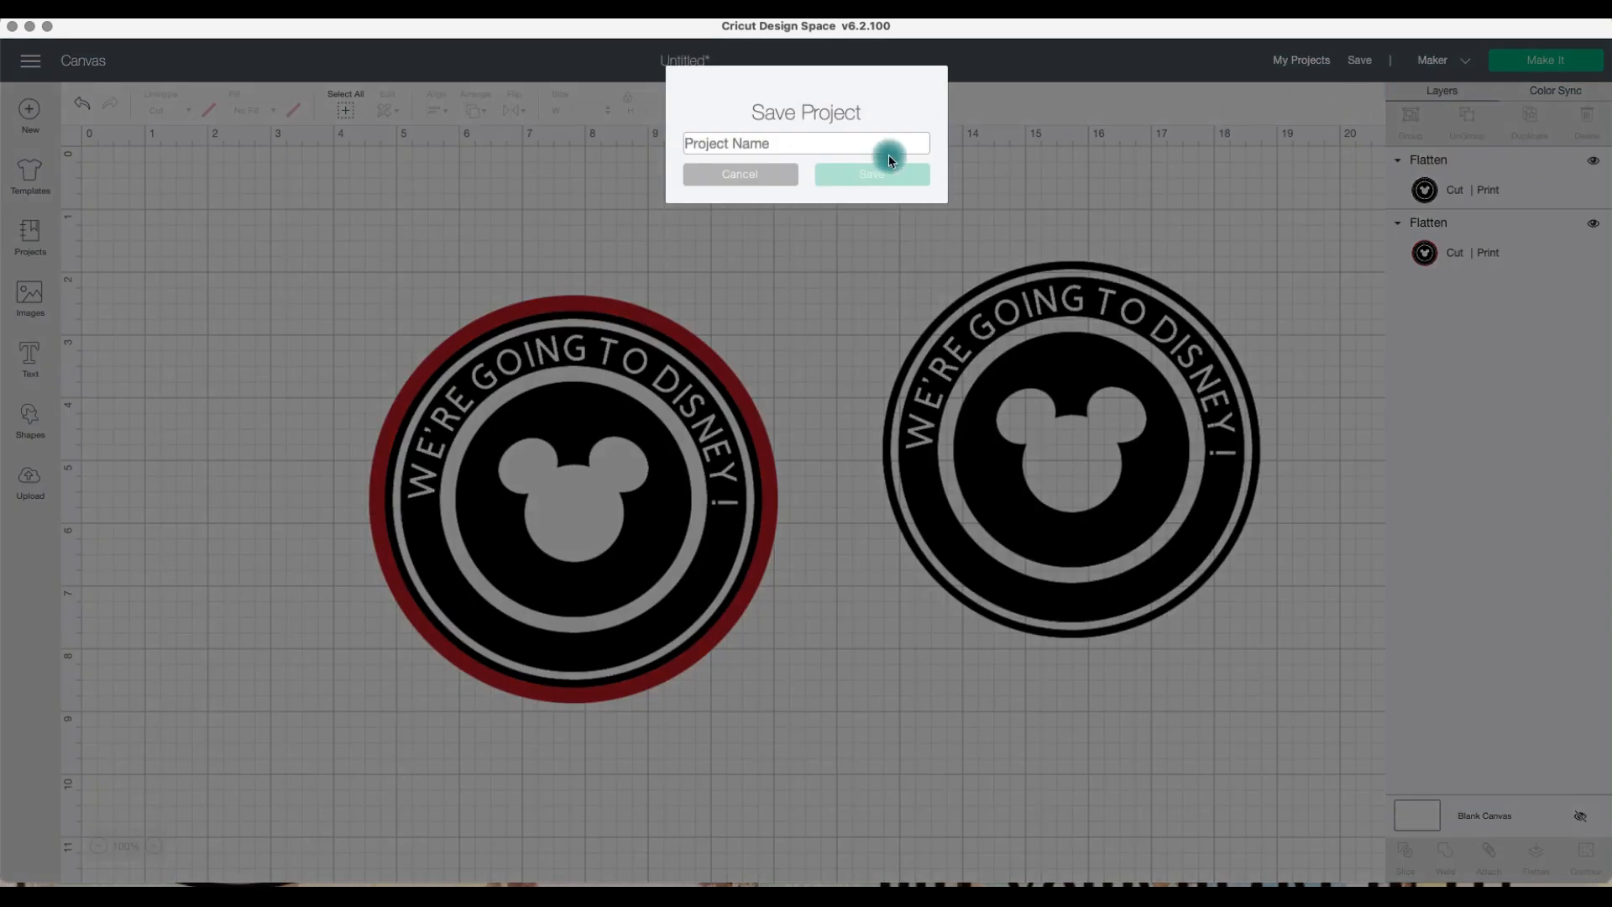
left_click(756, 172)
left_click(1557, 64)
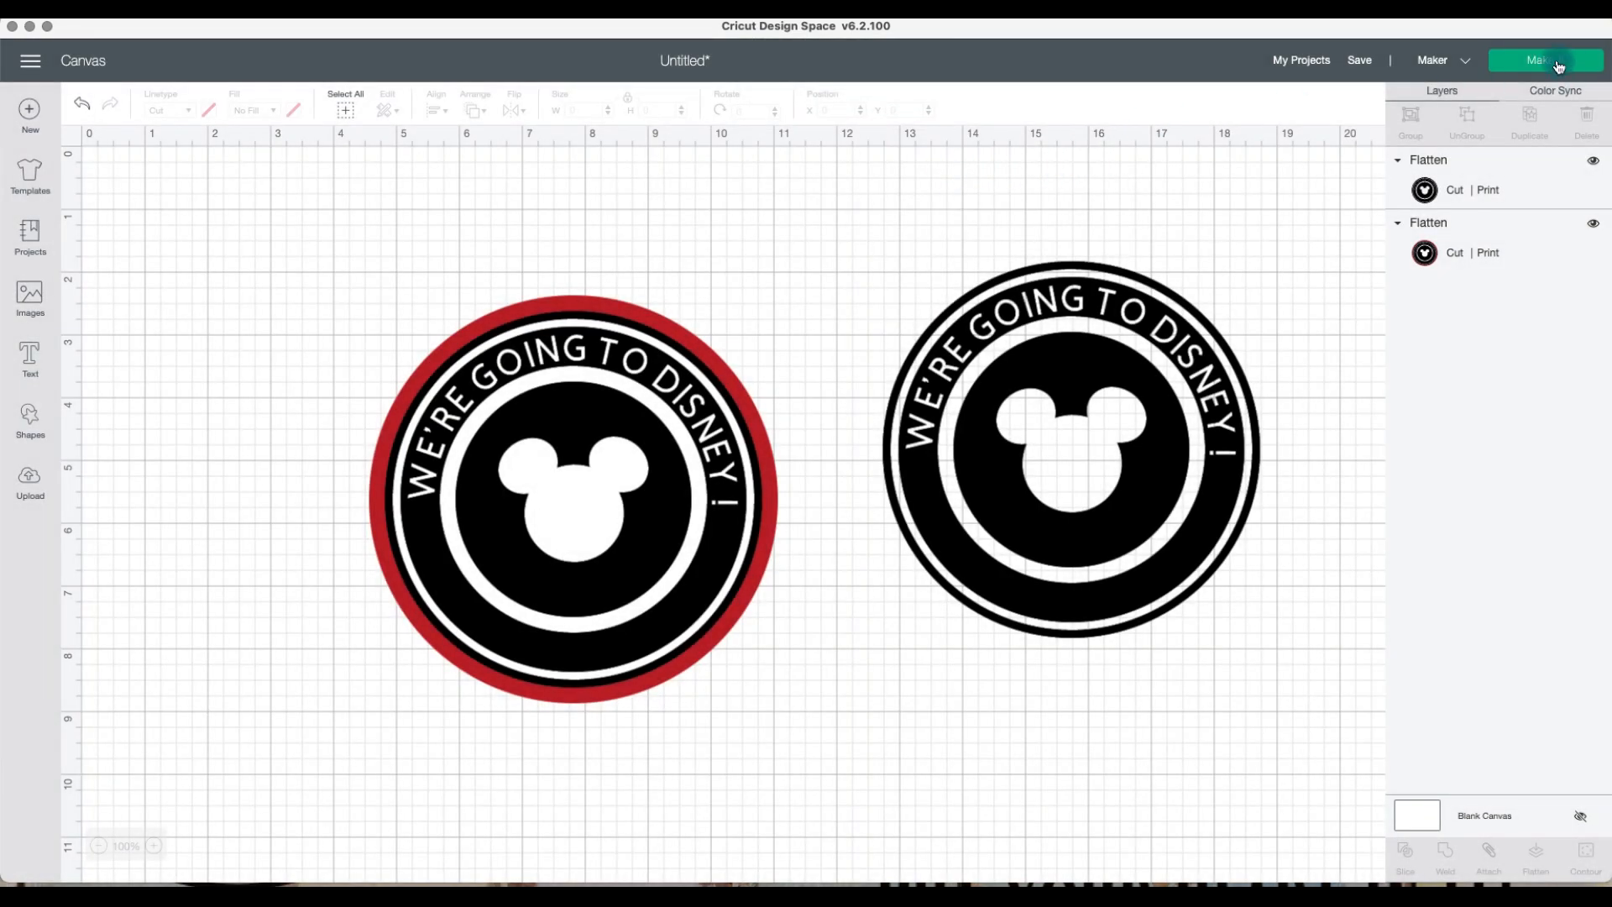
left_click(159, 189)
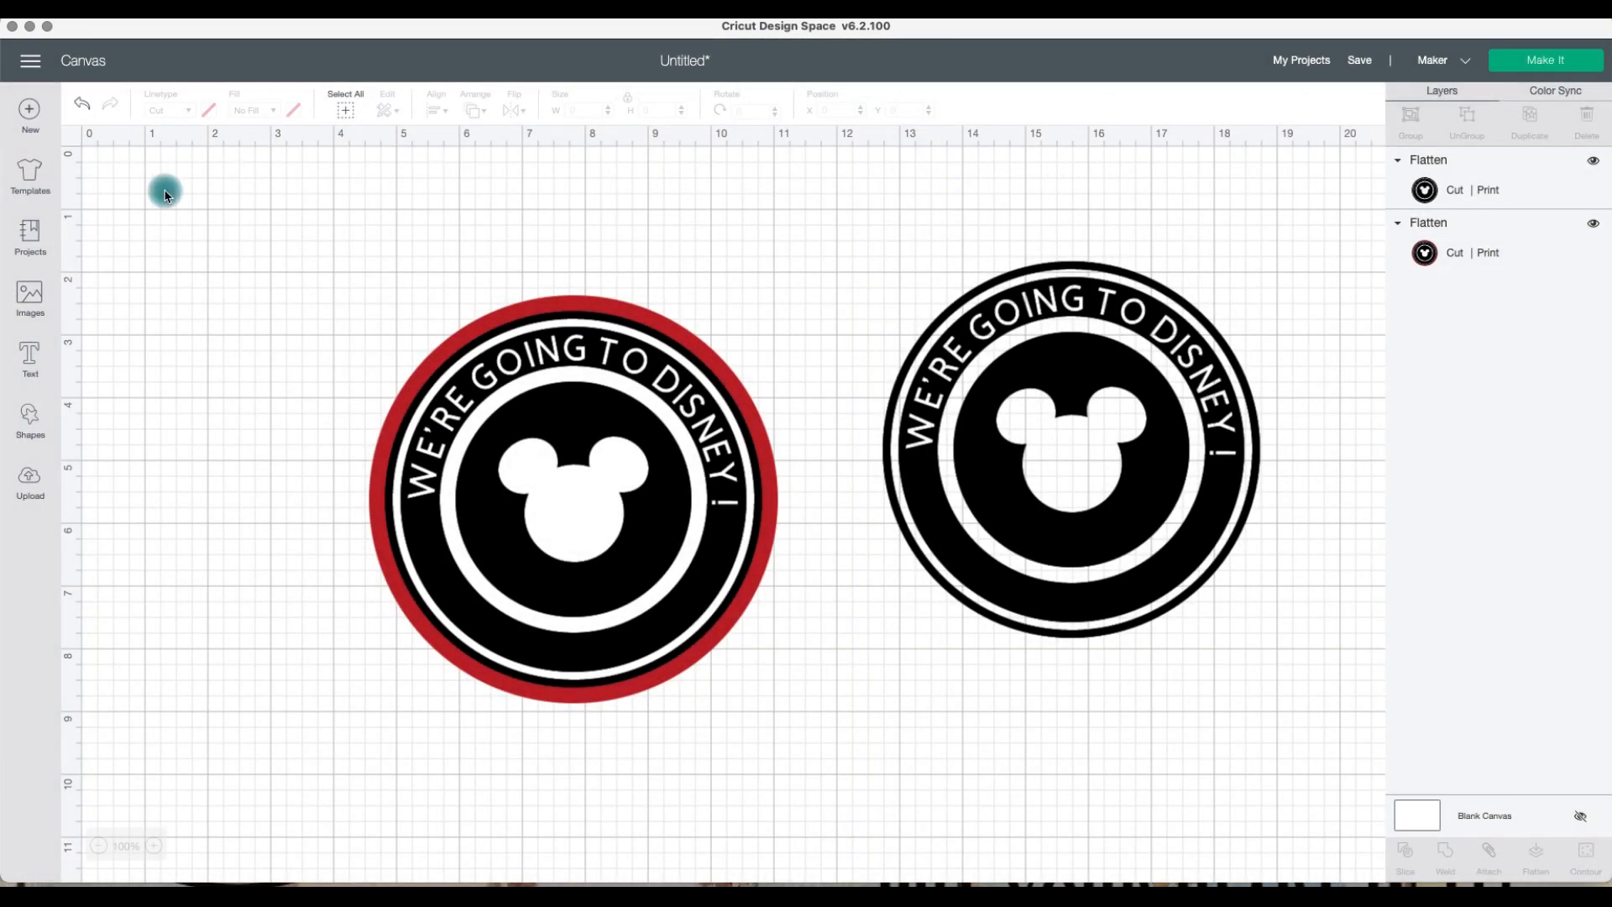